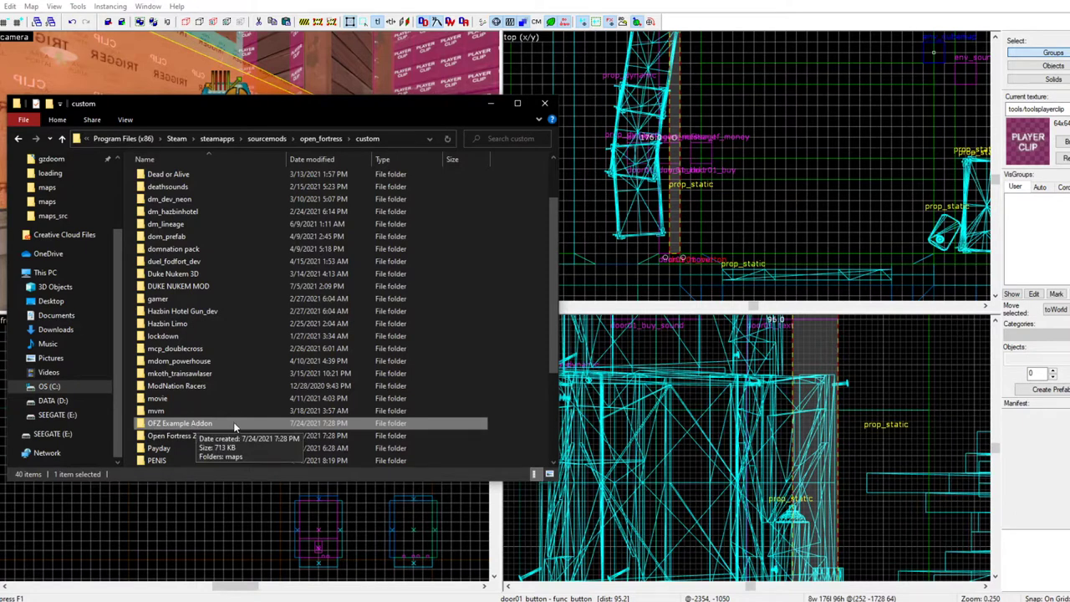
# Open the OFZ Example Addon's maps folder in File Explorer and examine its items_game and level_sounds text files in the listing
pyautogui.scroll(-1, 235, 428)
pyautogui.doubleClick(232, 387)
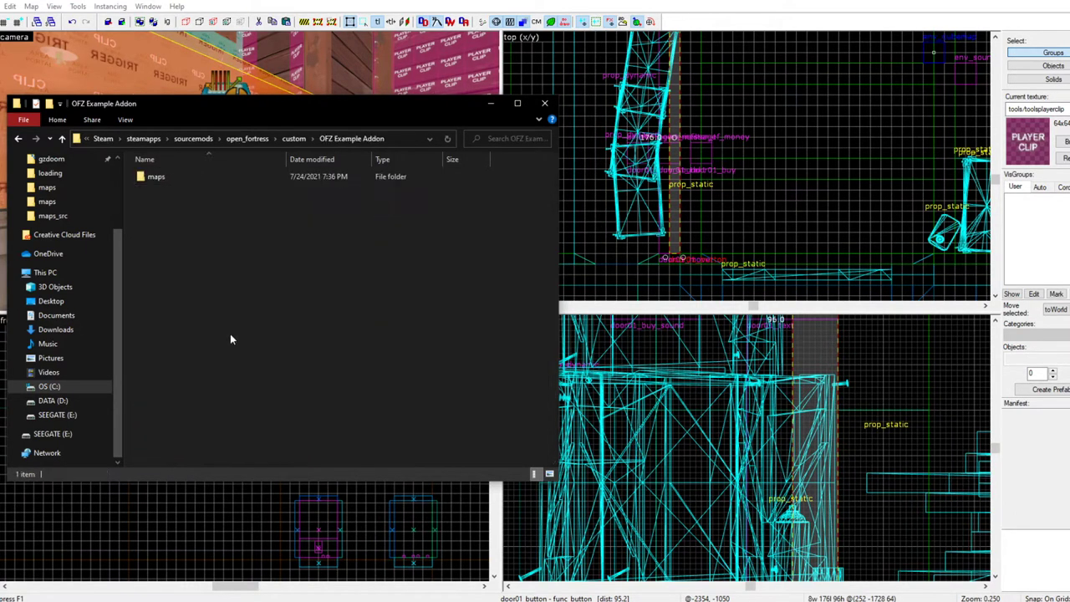
pyautogui.doubleClick(211, 176)
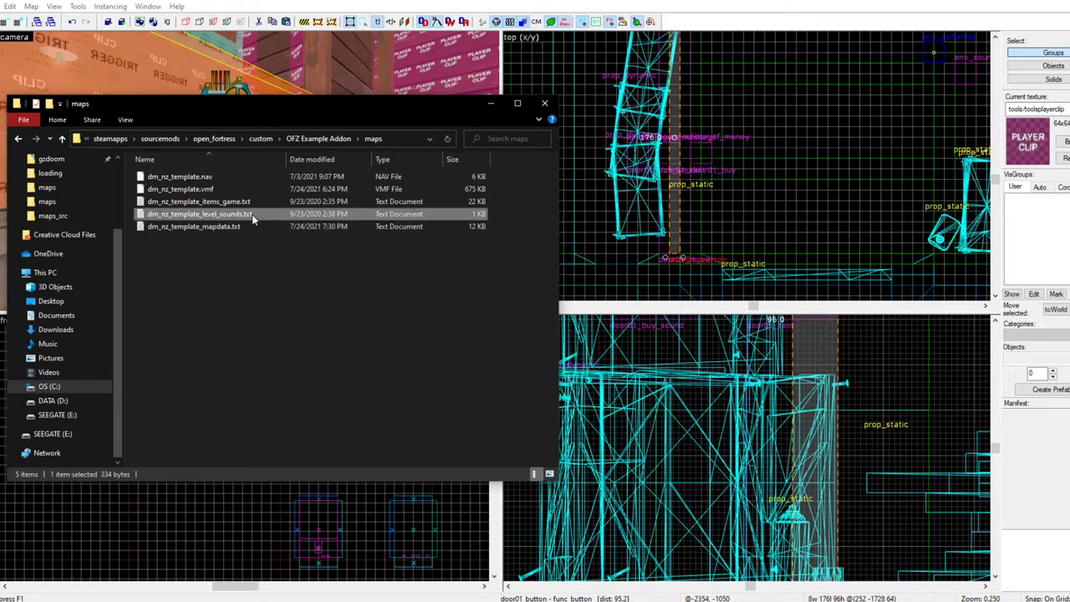
pyautogui.click(275, 203)
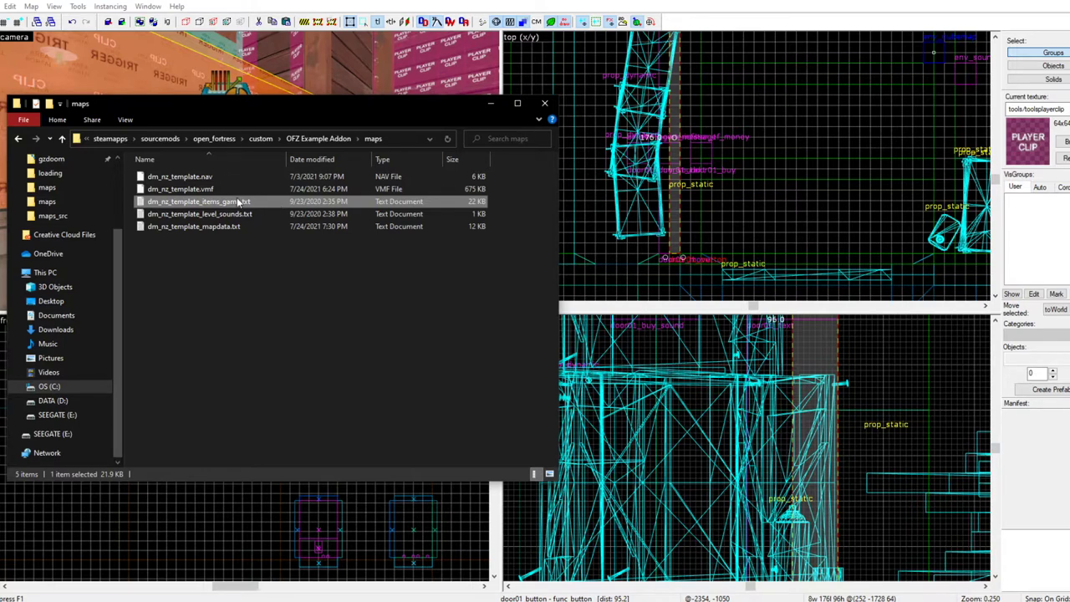
pyautogui.click(255, 213)
pyautogui.click(277, 315)
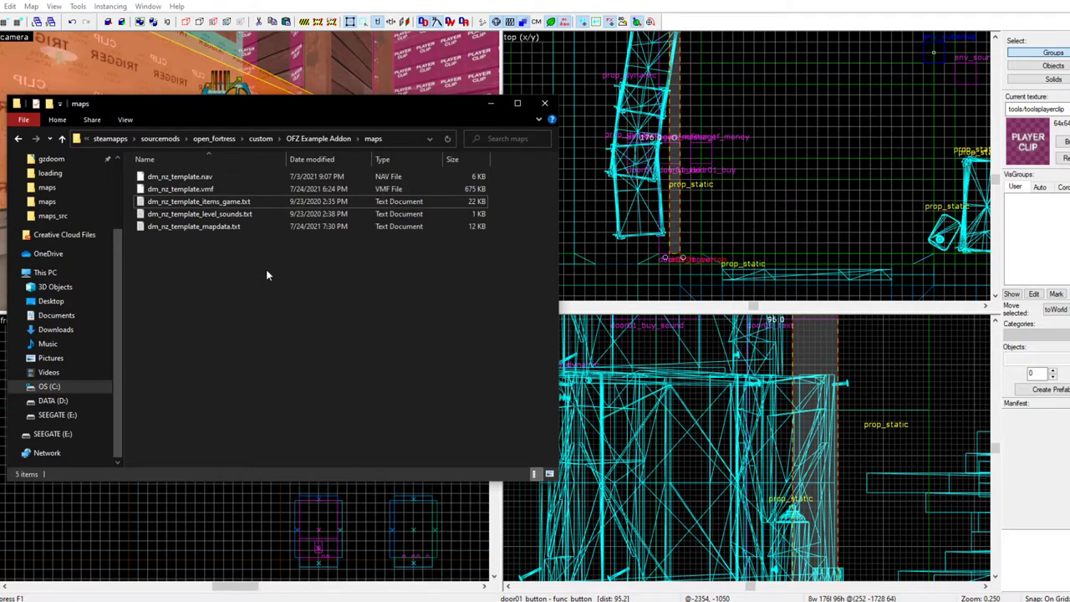
# Go back to the custom folder and open maps_src inside Open Fortress Zombies Dev
pyautogui.click(260, 139)
pyautogui.scroll(-1, 220, 368)
pyautogui.click(205, 438)
pyautogui.doubleClick(205, 439)
pyautogui.doubleClick(191, 204)
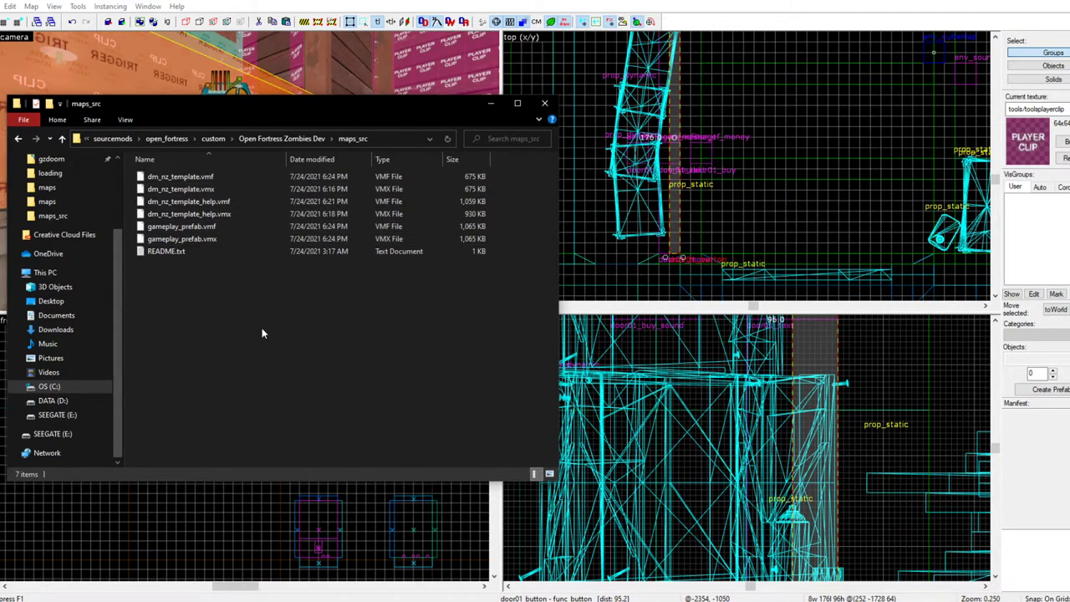
# Switch to Hammer and open dm_nz_template.vmf from open_fortress/custom/OFZ Example Addon/maps
pyautogui.click(4, 6)
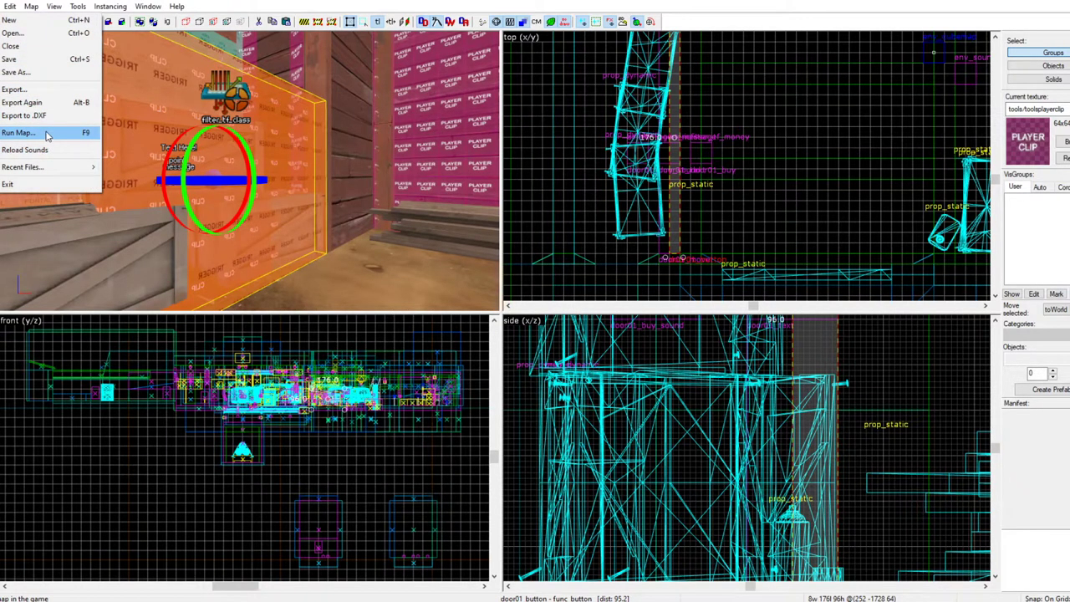
pyautogui.click(26, 37)
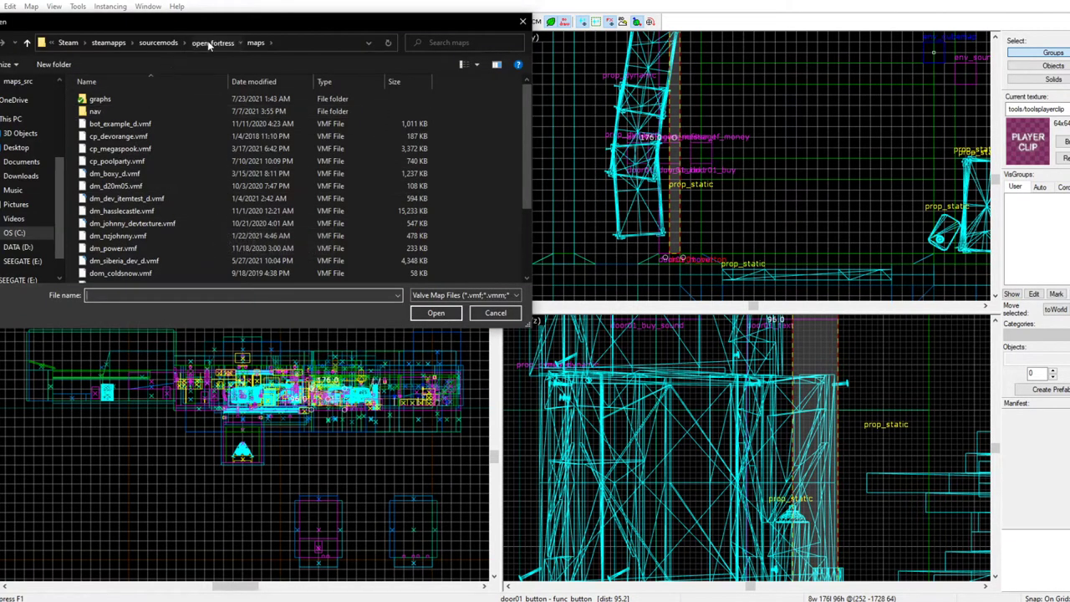
pyautogui.click(210, 42)
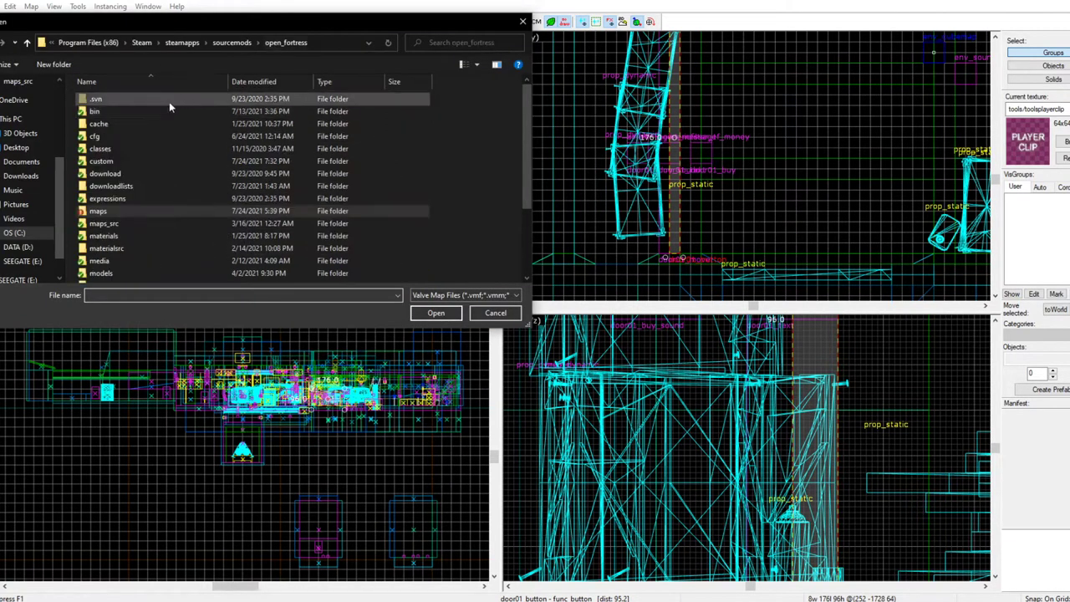
pyautogui.doubleClick(117, 160)
pyautogui.scroll(-5, 189, 198)
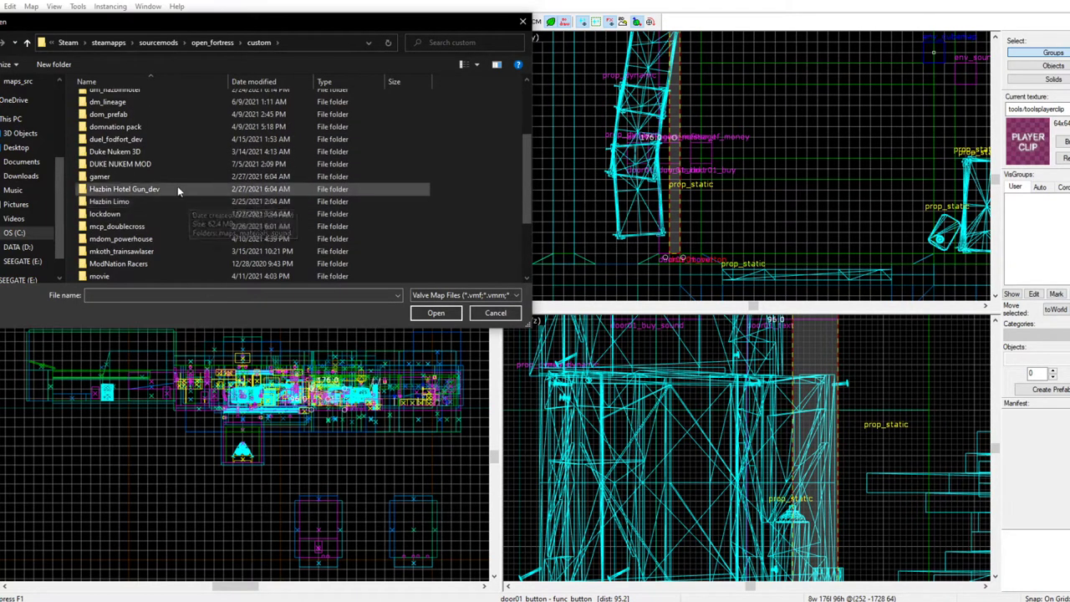
pyautogui.scroll(-2, 159, 218)
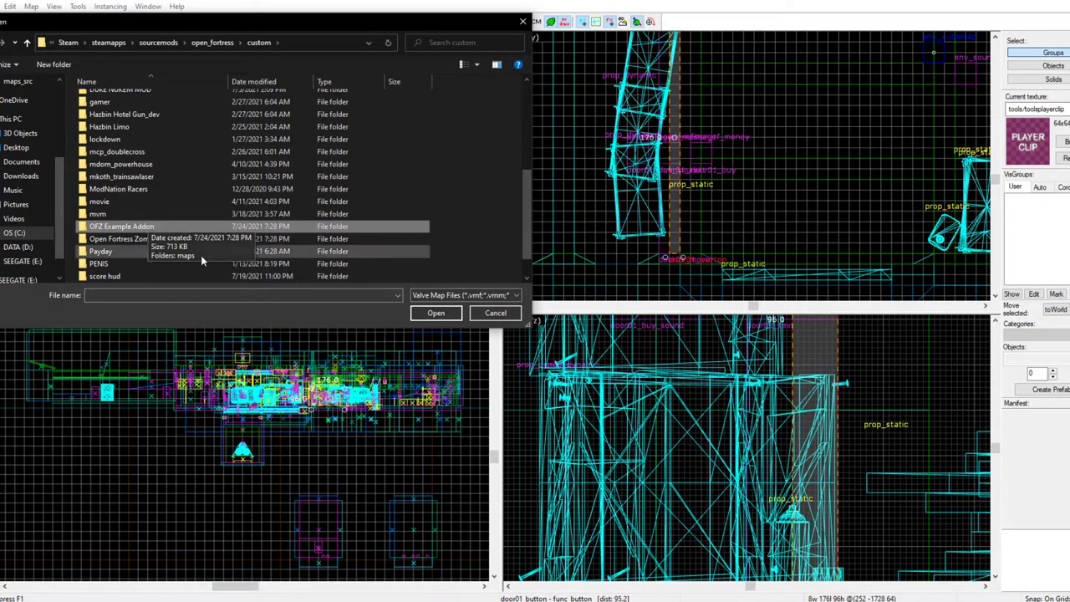
pyautogui.doubleClick(201, 228)
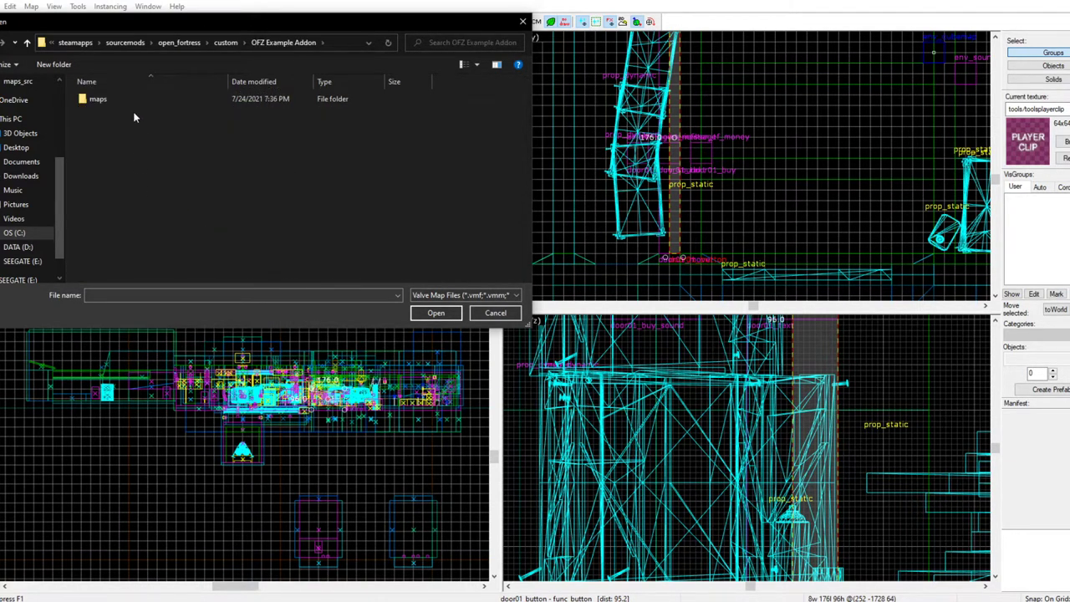
pyautogui.doubleClick(136, 101)
pyautogui.doubleClick(158, 101)
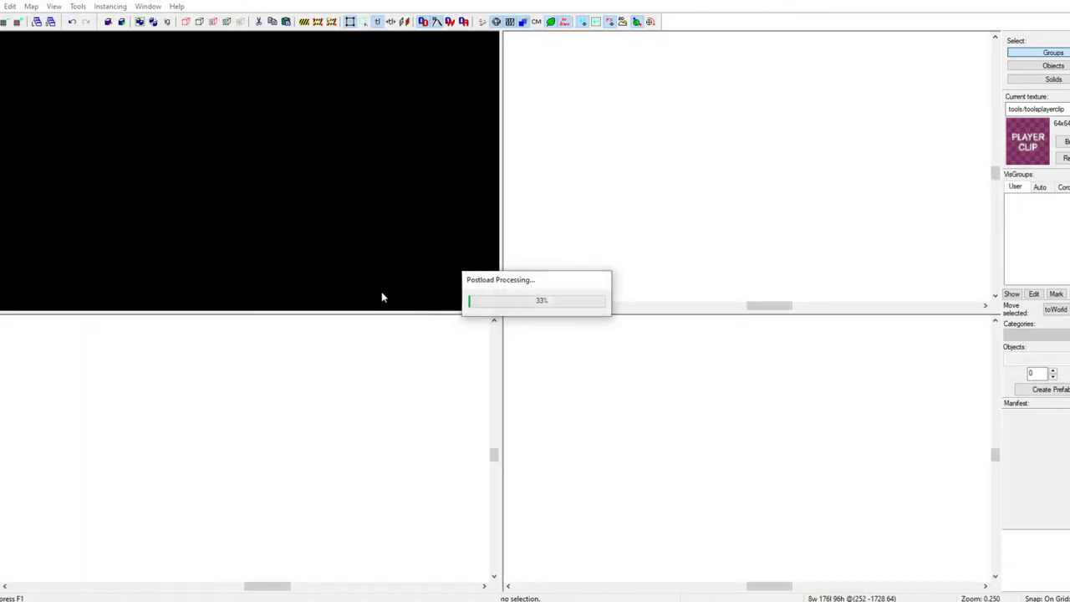
# Examine the template map's main room in the camera view, including the wall weapons, sandbag barricade and the door02 buy button
pyautogui.press('z')
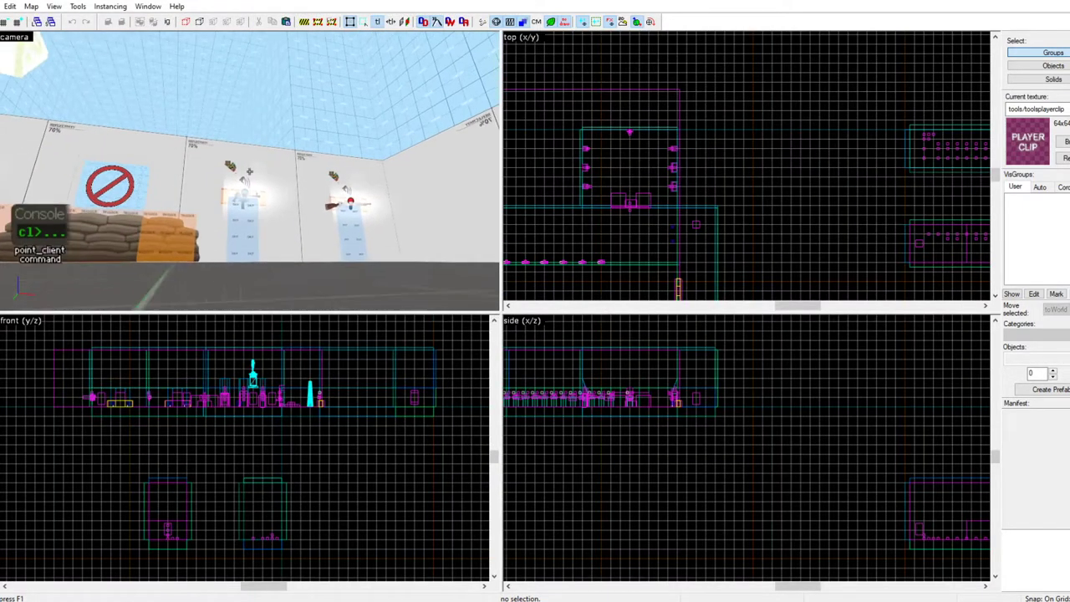
pyautogui.press('s')
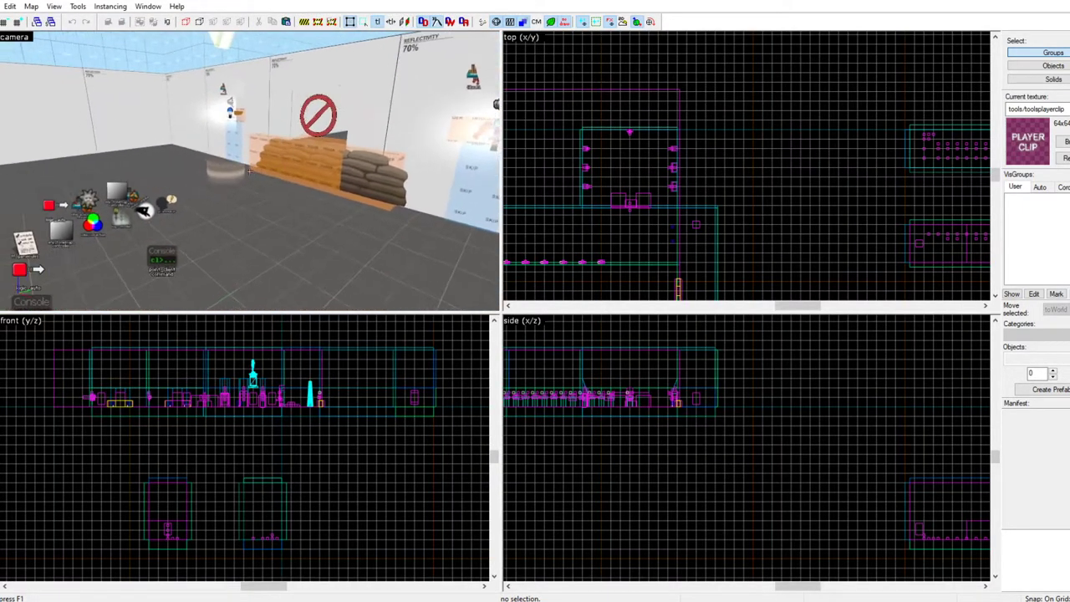
pyautogui.press('w')
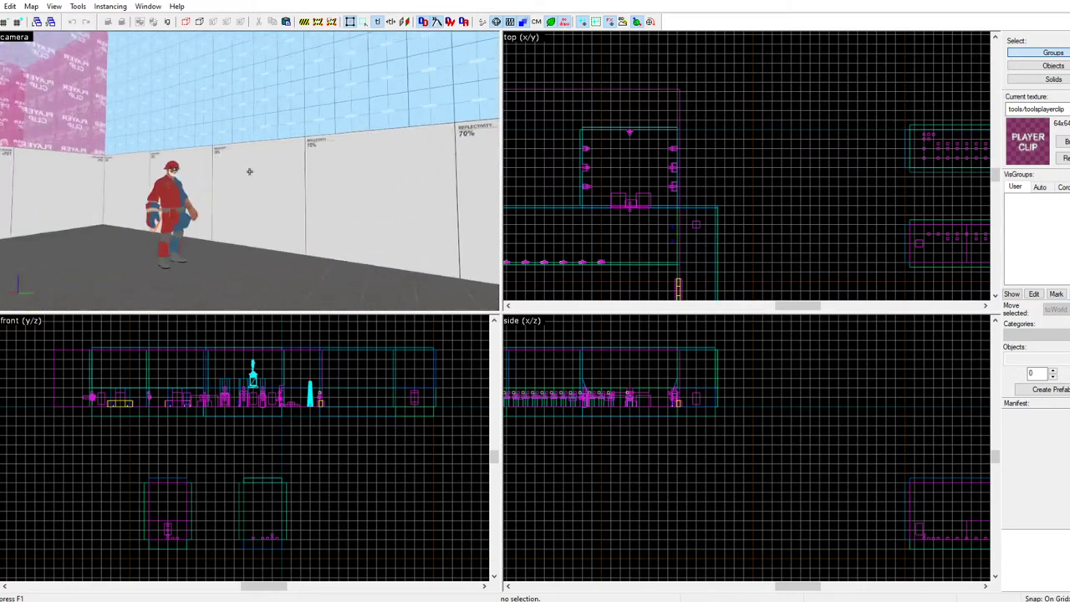
pyautogui.press('w')
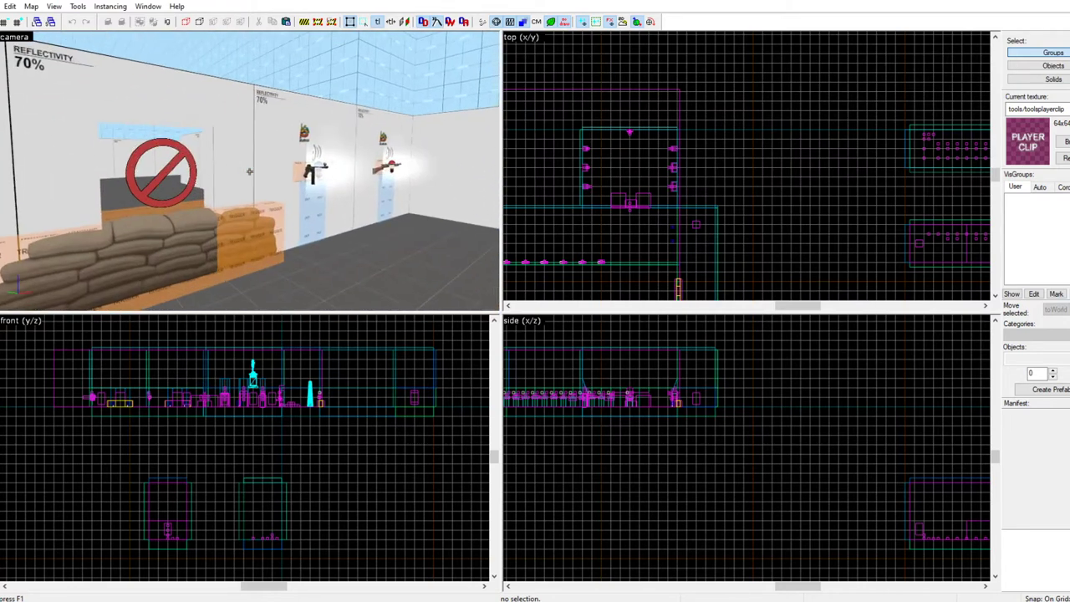
pyautogui.click(249, 170)
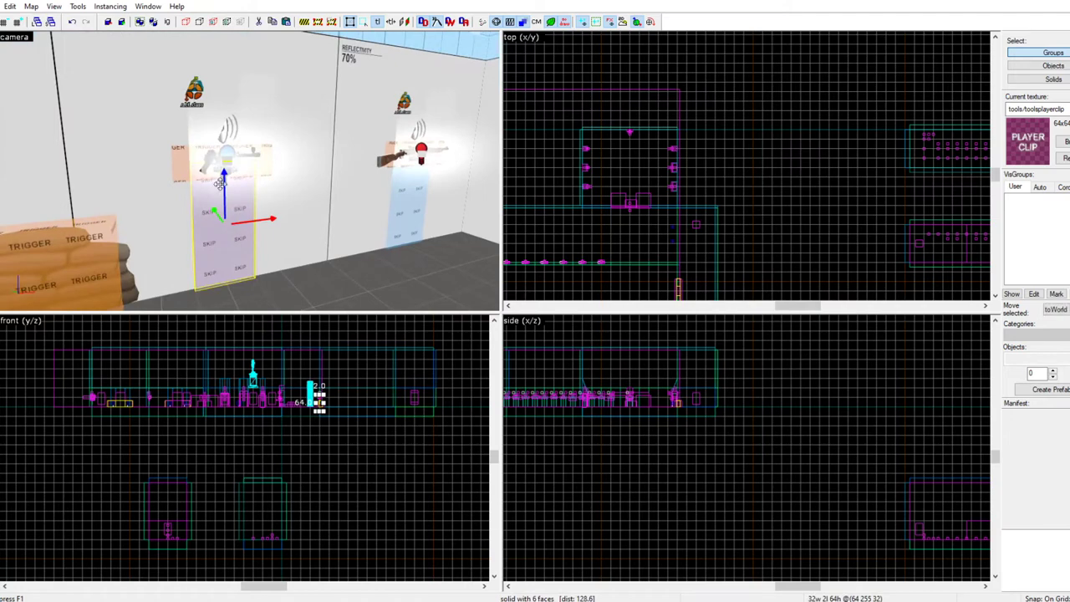
pyautogui.press('w')
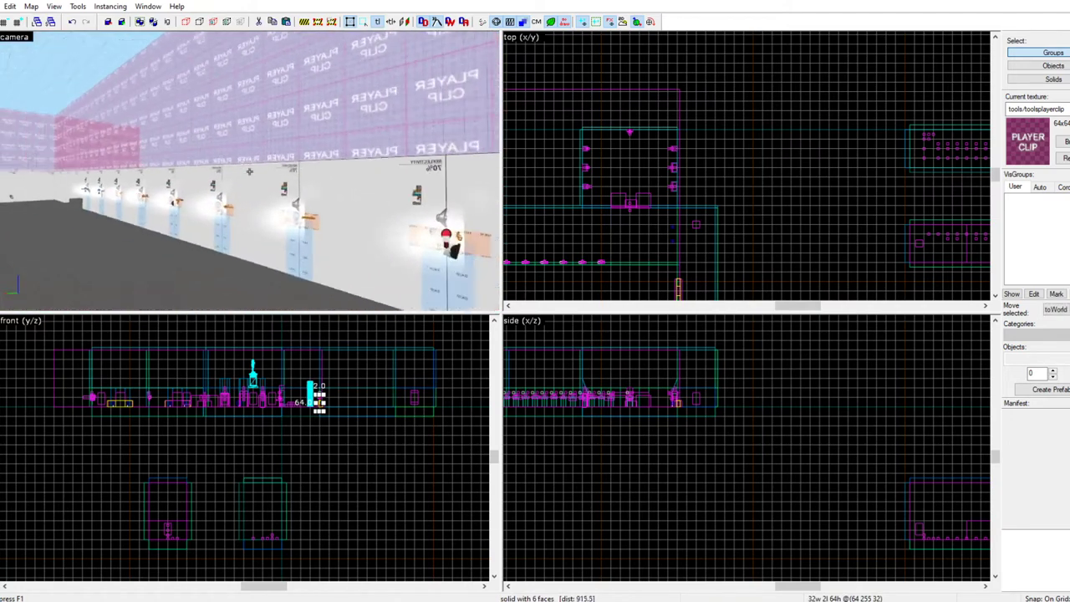
pyautogui.press('w')
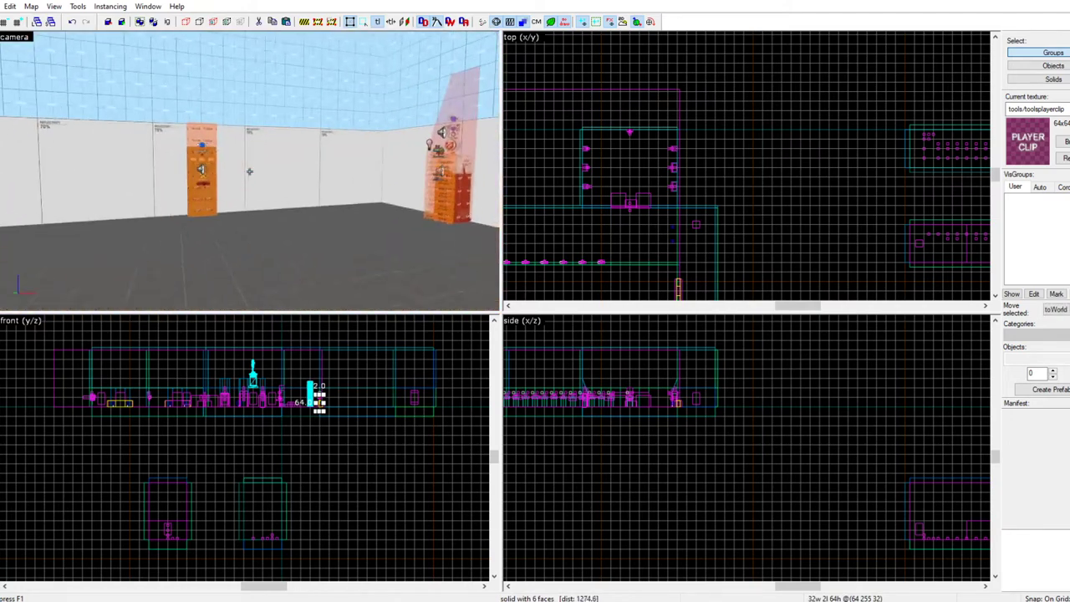
pyautogui.press('w')
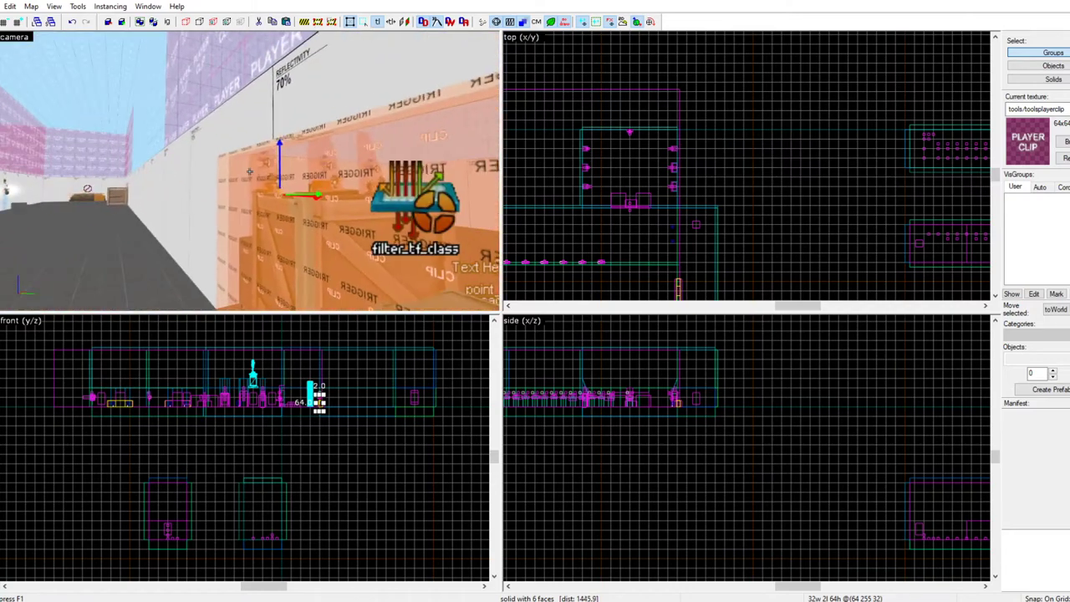
pyautogui.press('z')
pyautogui.click(310, 212)
pyautogui.press('z')
pyautogui.press('w')
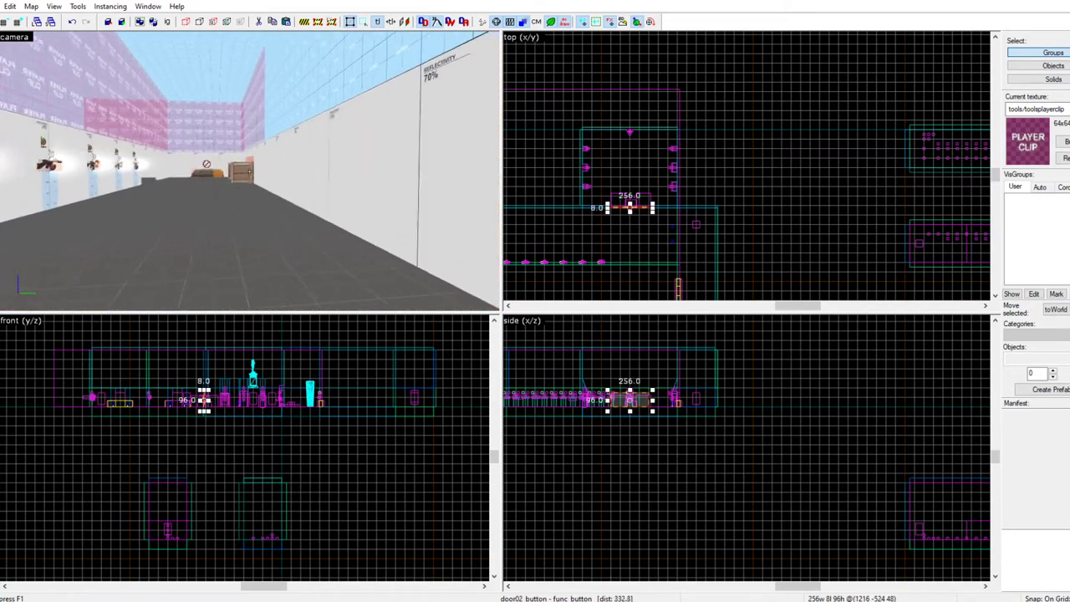
pyautogui.press('z')
# Switch to the maps_src File Explorer window, select dm_nz_template_help.vmf, and minimize the window to return to Hammer
pyautogui.moveTo(230, 598)
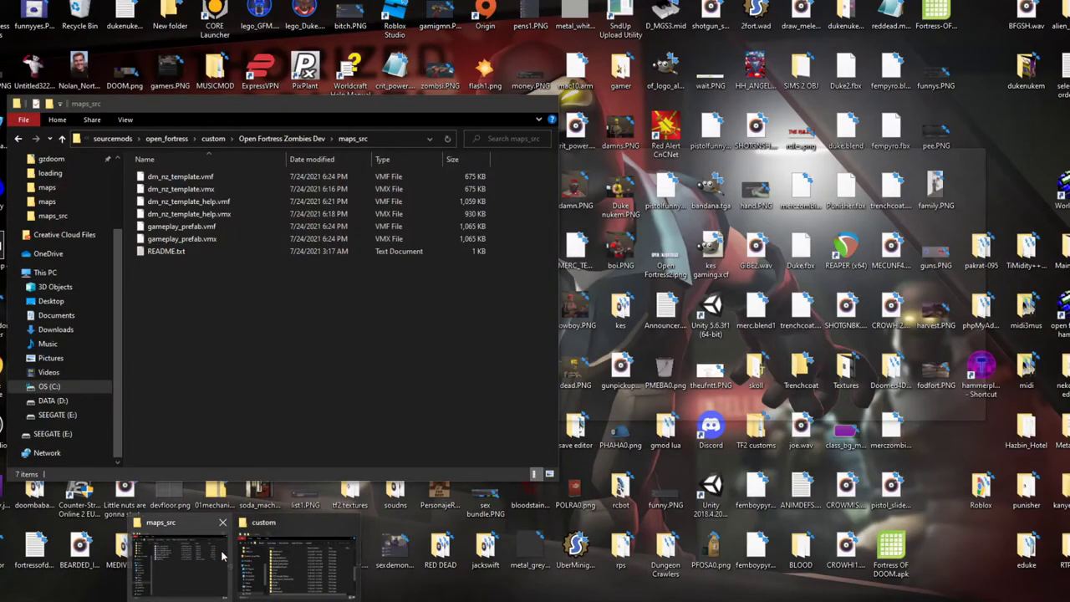
pyautogui.click(222, 556)
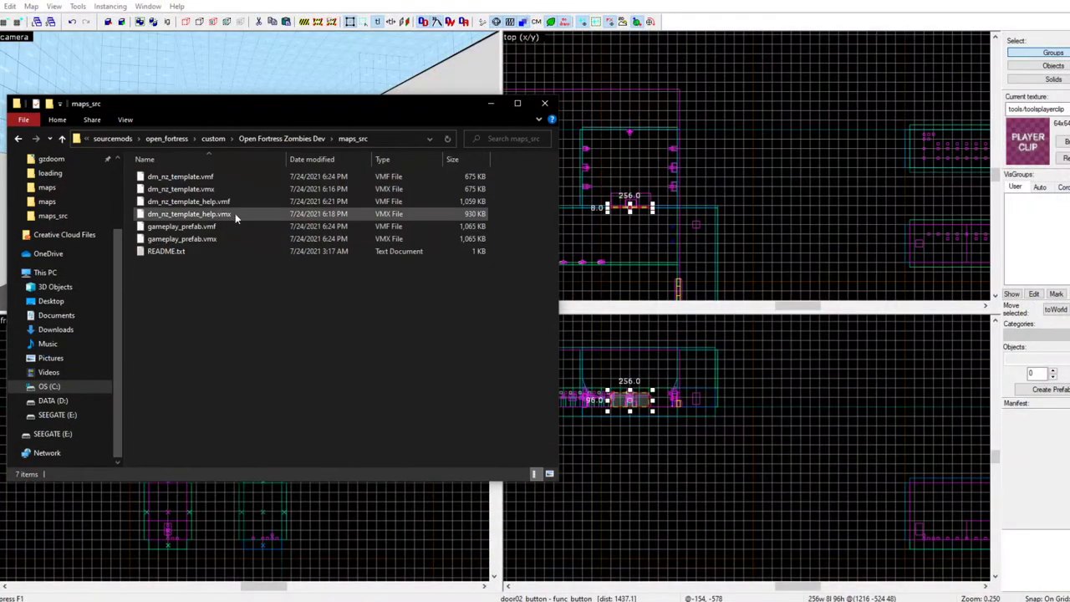
pyautogui.click(226, 203)
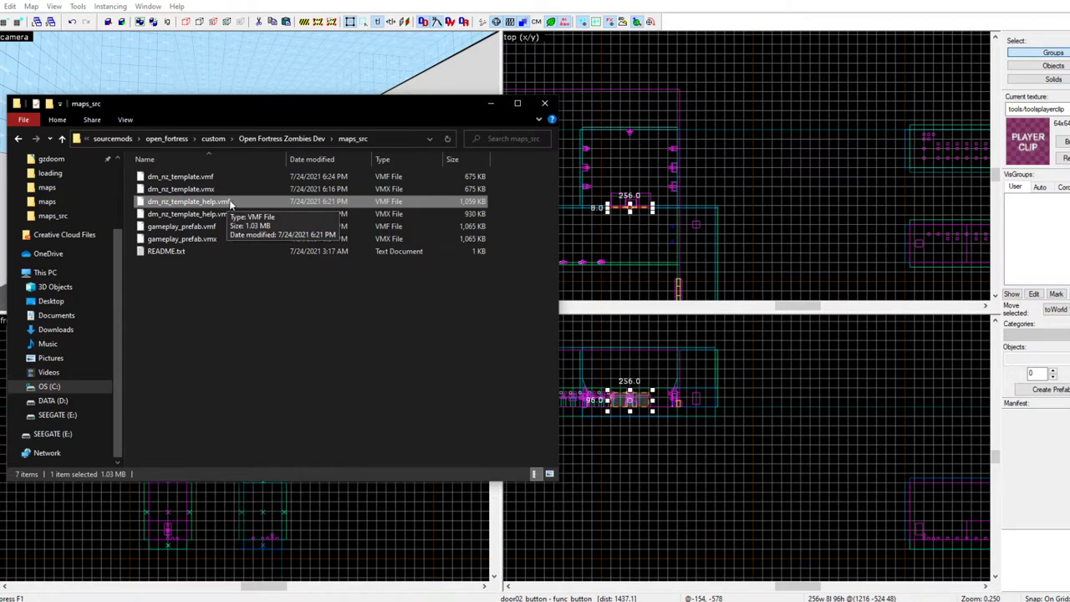
pyautogui.click(491, 103)
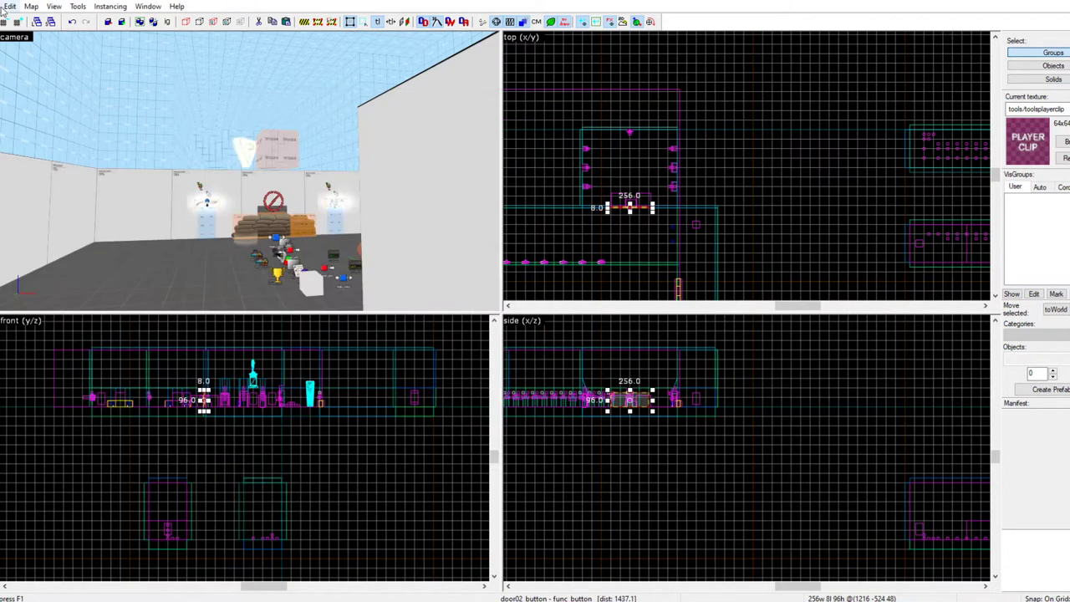
# Inspect the blue respawn room trigger and the separate logic room below the map, selecting the wave text game_text entity
pyautogui.click(282, 158)
pyautogui.press('z')
pyautogui.press('w')
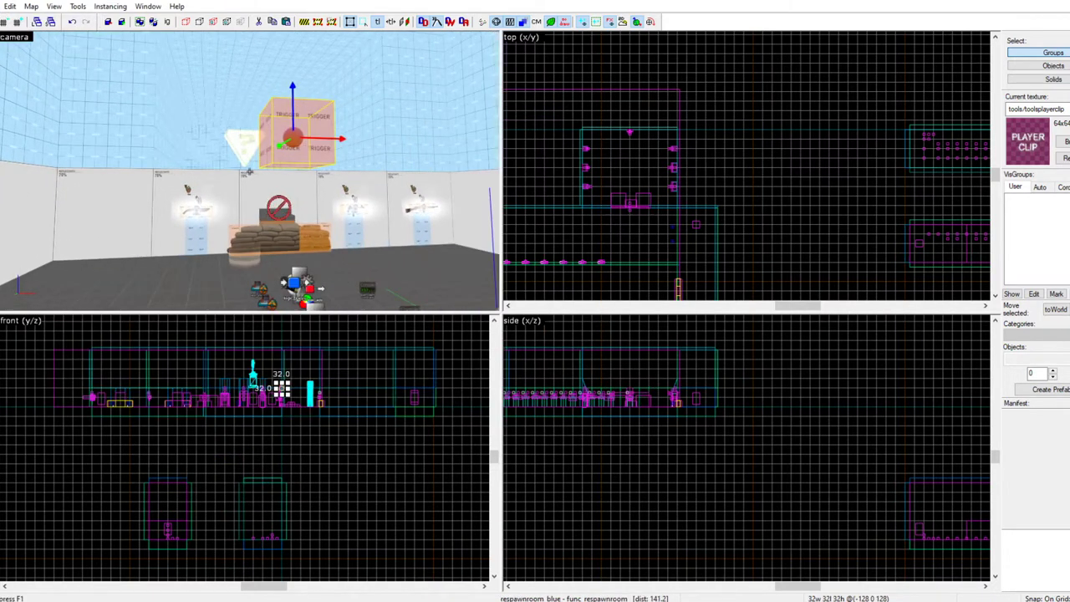
pyautogui.press('w')
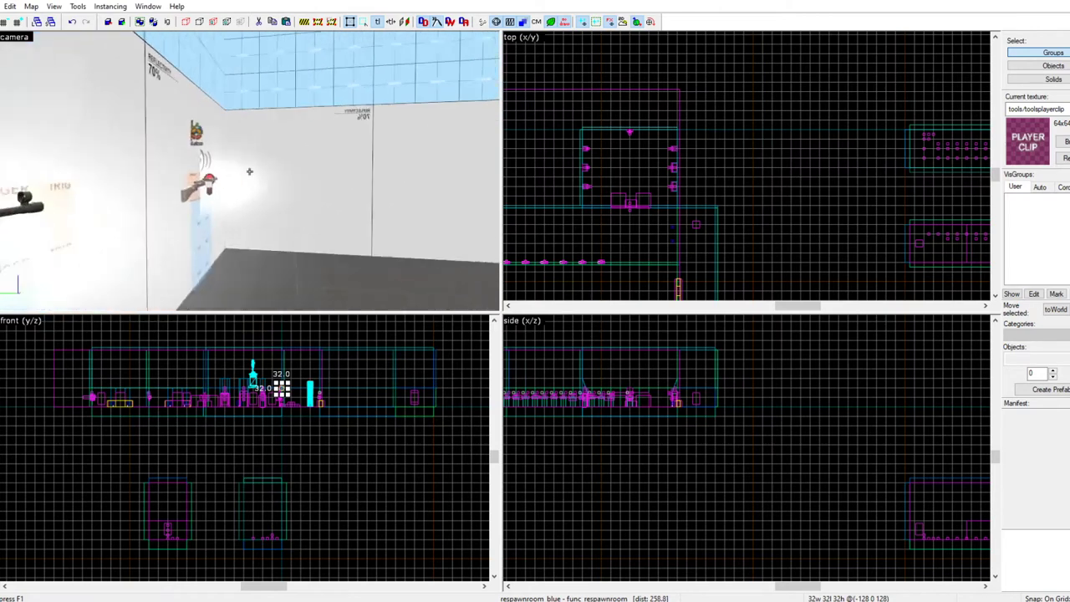
pyautogui.press('w')
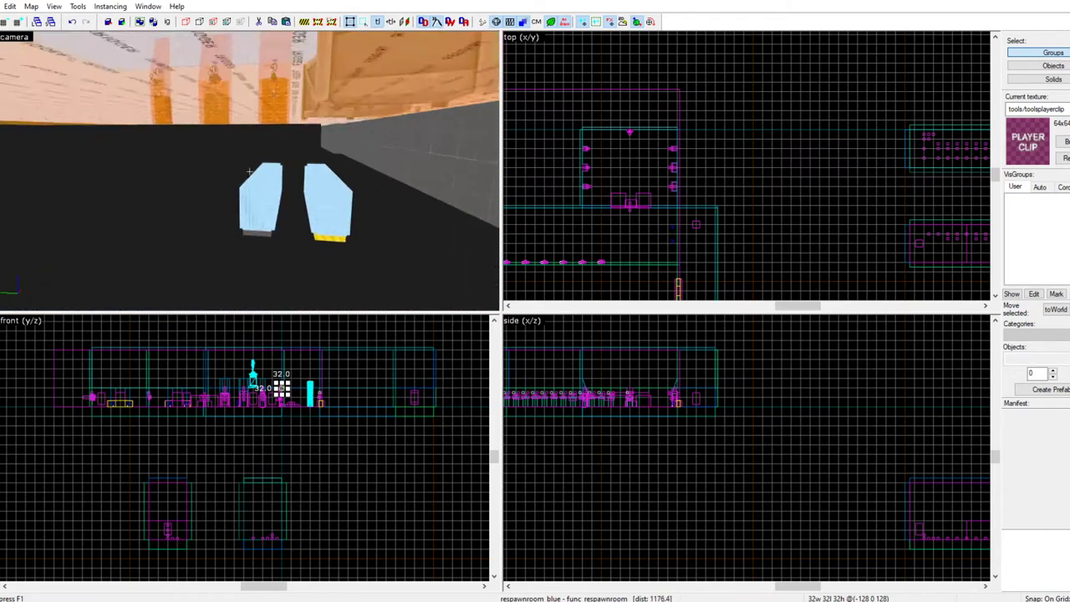
pyautogui.press('w')
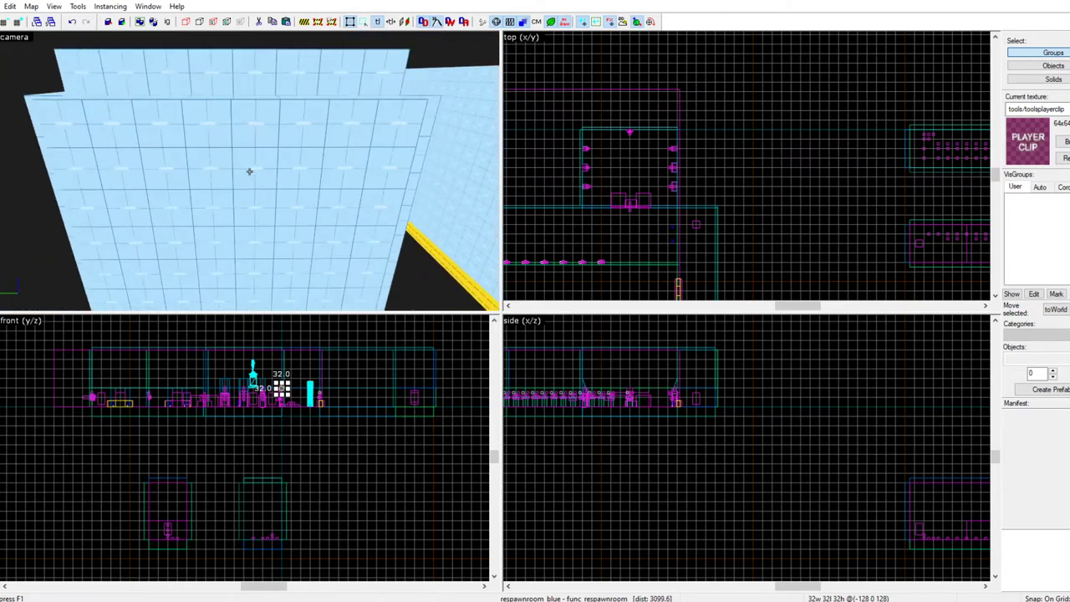
pyautogui.press('w')
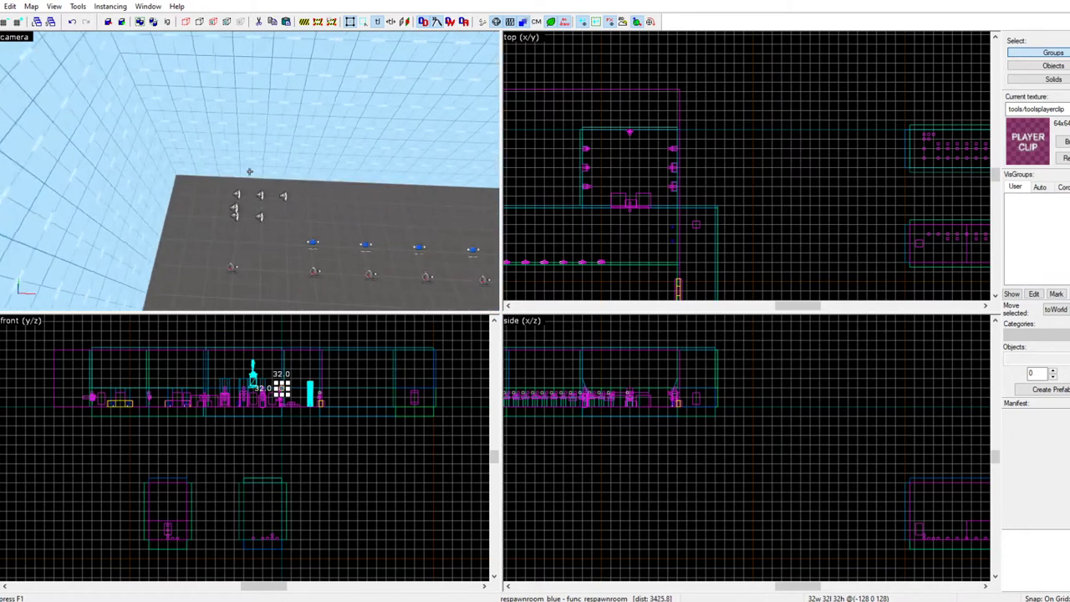
pyautogui.press('w')
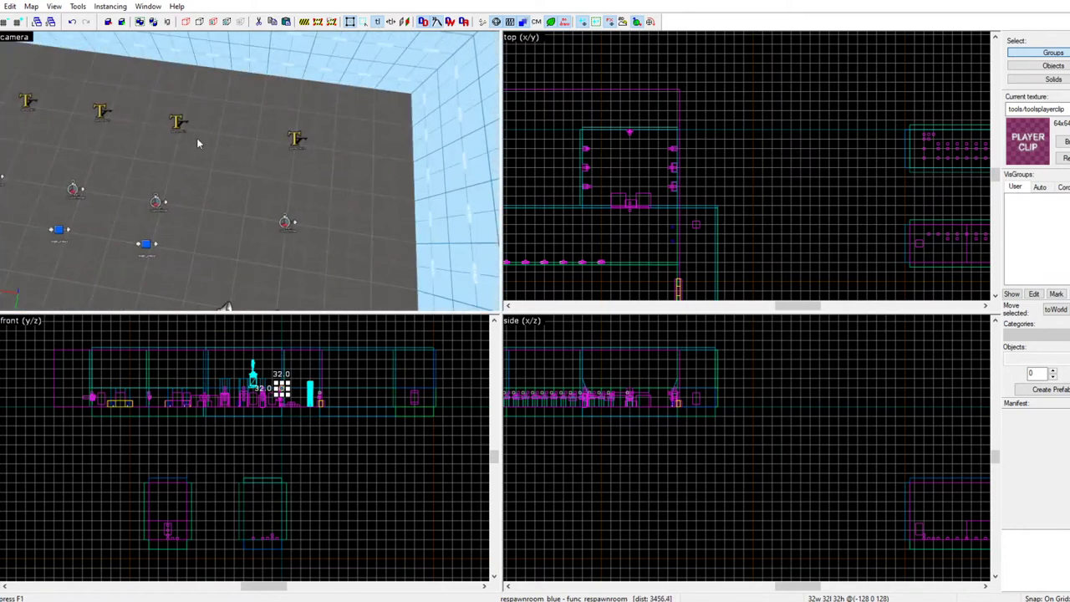
pyautogui.click(175, 117)
pyautogui.click(301, 141)
# Examine the zombie spawn room in the camera view, selecting its zombie spawn zone teleport triggers
pyautogui.press('z')
pyautogui.press('w')
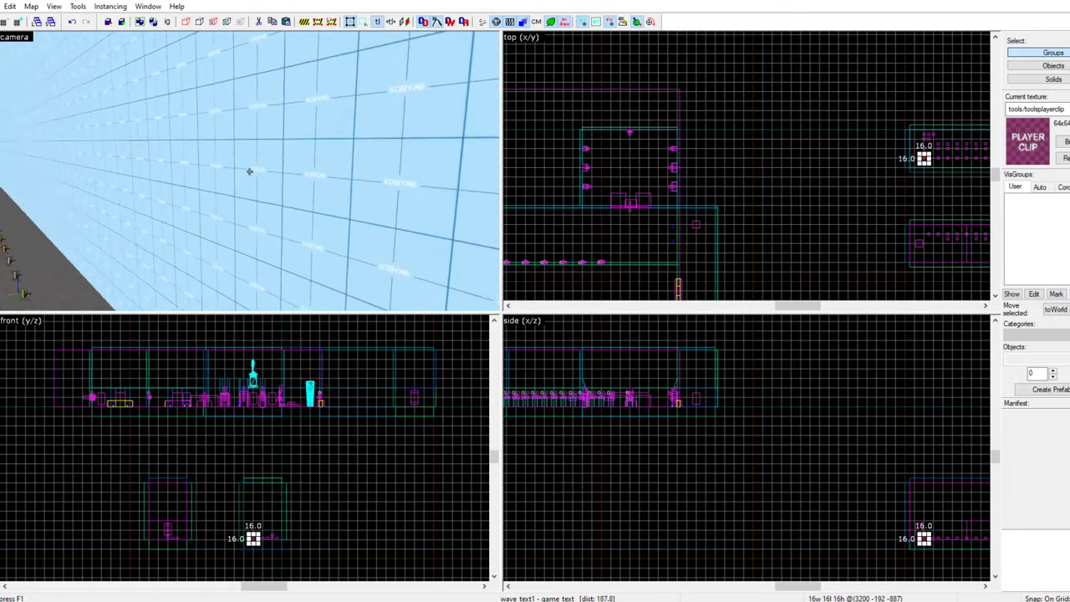
pyautogui.press('w')
pyautogui.press('z')
pyautogui.click(254, 171)
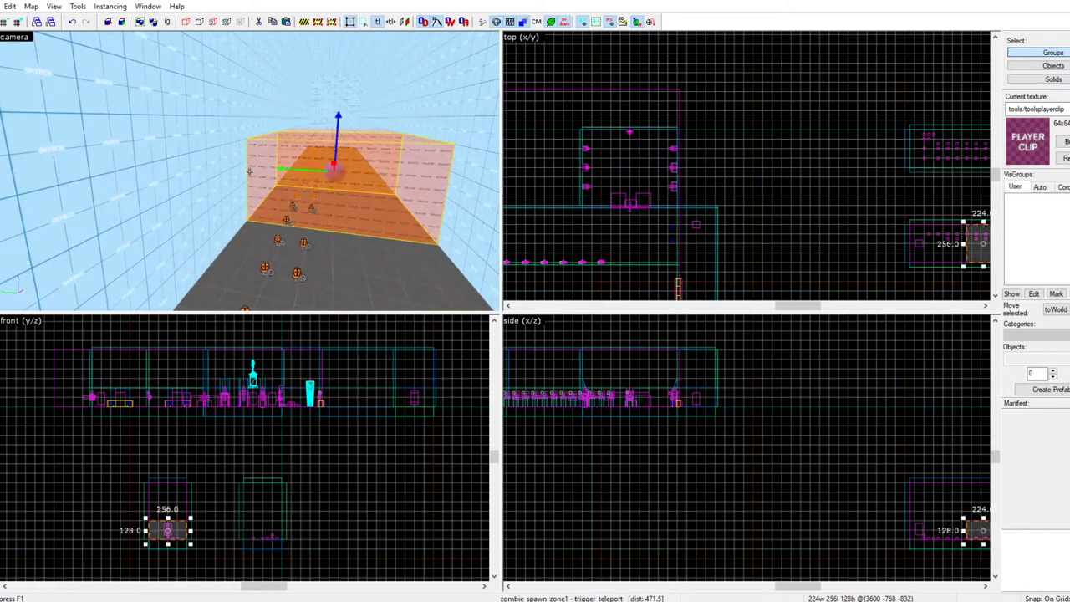
pyautogui.press('z')
pyautogui.press('w')
pyautogui.press('s')
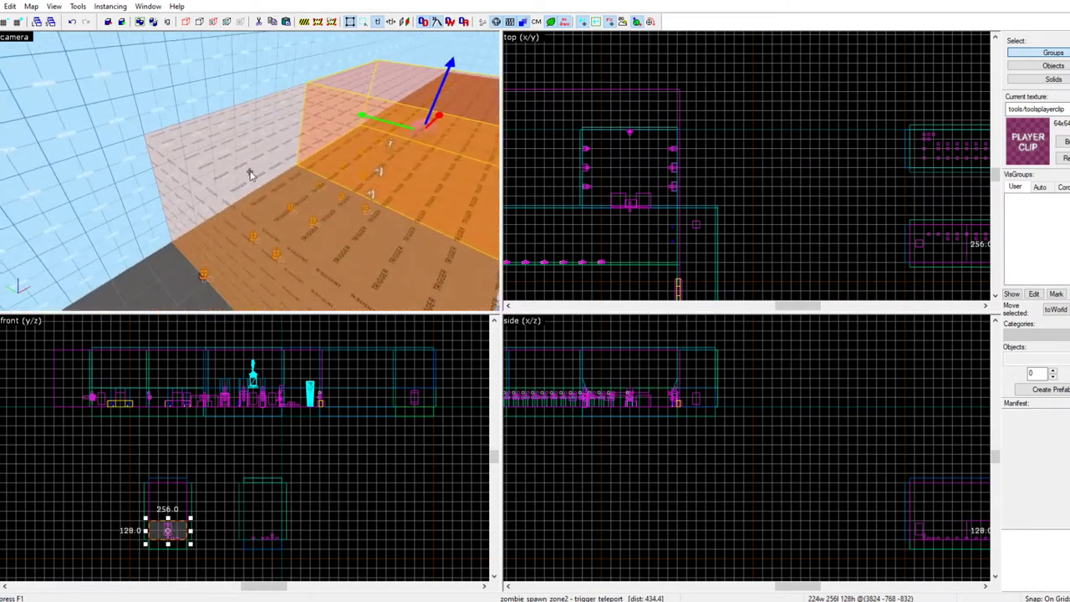
pyautogui.press('z')
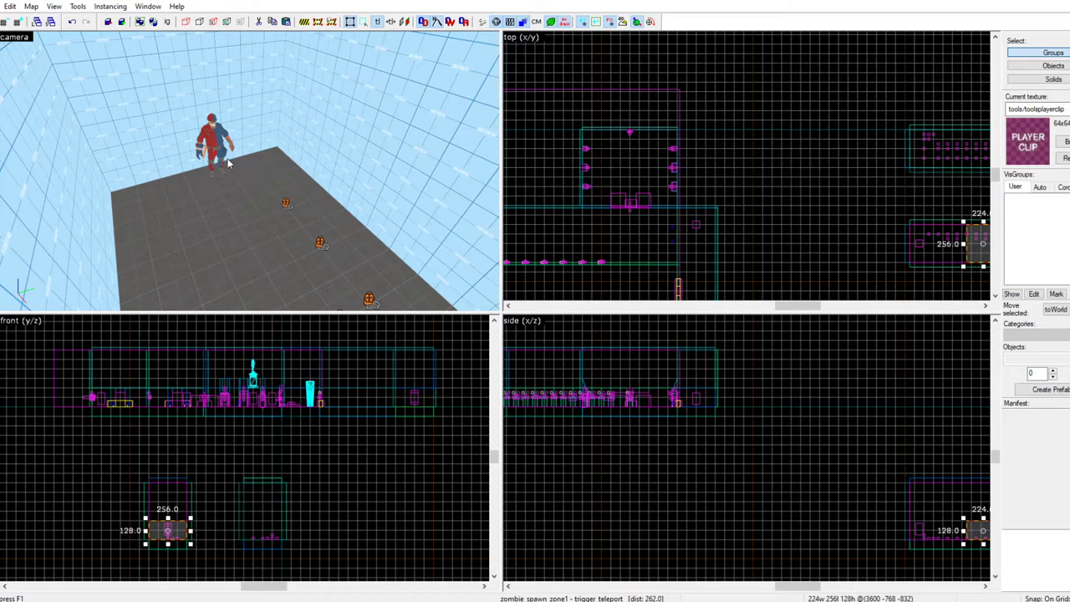
# Inspect the zombie spawn room's of_bot_spawner entities and the zombie_spawn_tel info_player_teamspawn by selecting them in the camera view
pyautogui.click(229, 164)
pyautogui.press('z')
pyautogui.press('w')
pyautogui.press('z')
pyautogui.click(203, 190)
pyautogui.press('z')
pyautogui.press('w')
pyautogui.press('z')
pyautogui.click(224, 186)
pyautogui.click(296, 196)
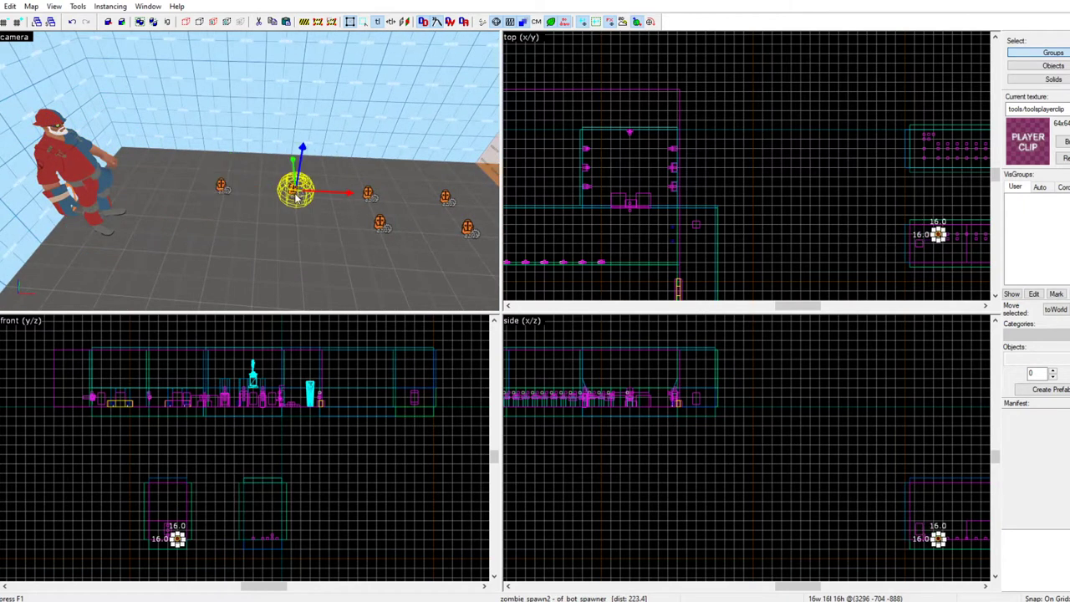
pyautogui.click(369, 199)
pyautogui.click(49, 166)
# Examine the teleport triggers beyond the bot spawners, selecting zombie_spawn_zone2 and zombie_spawn_zone1 in turn
pyautogui.press('z')
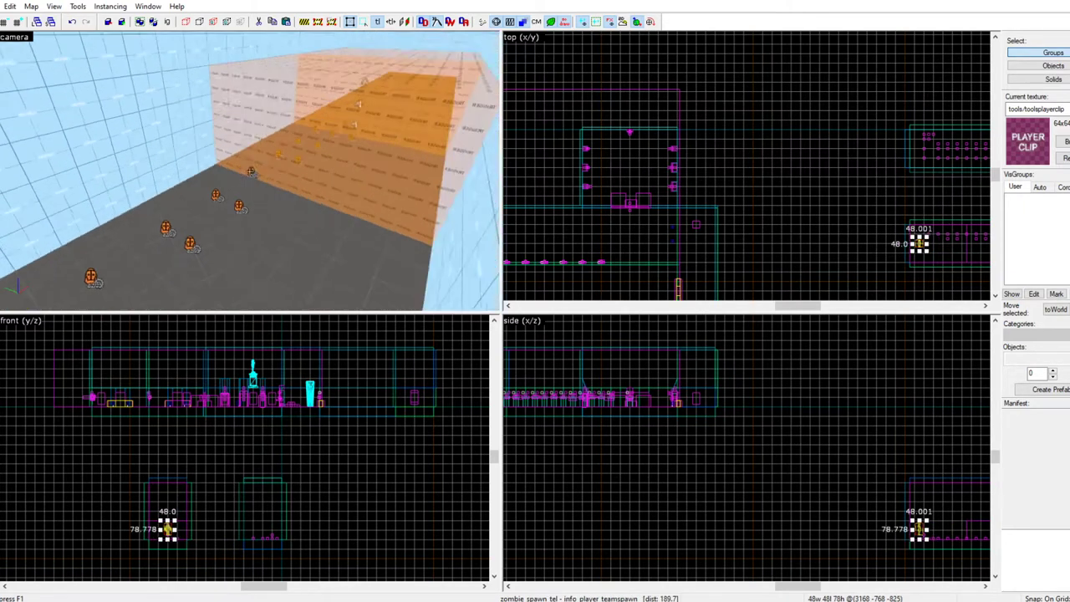
pyautogui.press('z')
pyautogui.press('z')
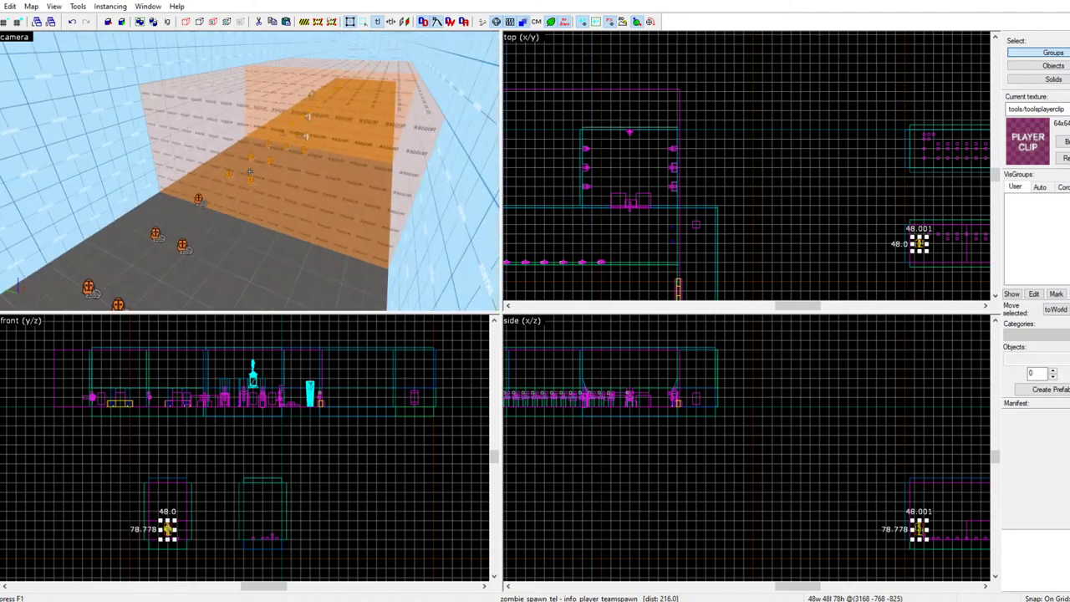
pyautogui.press('z')
pyautogui.click(303, 146)
pyautogui.click(327, 116)
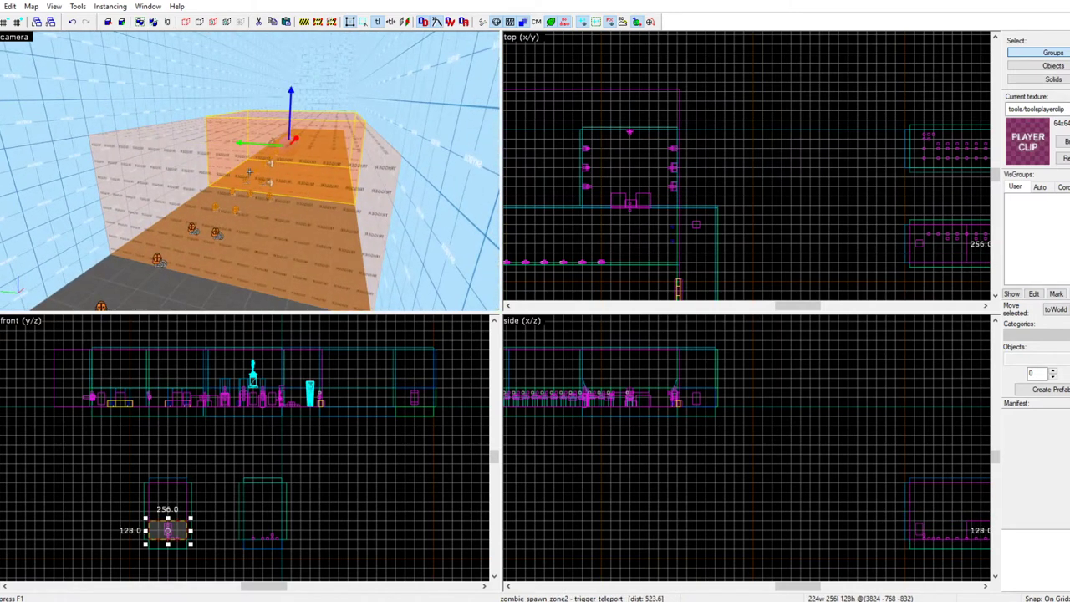
pyautogui.press('w')
pyautogui.press('z')
pyautogui.click(294, 116)
pyautogui.press('z')
pyautogui.press('w')
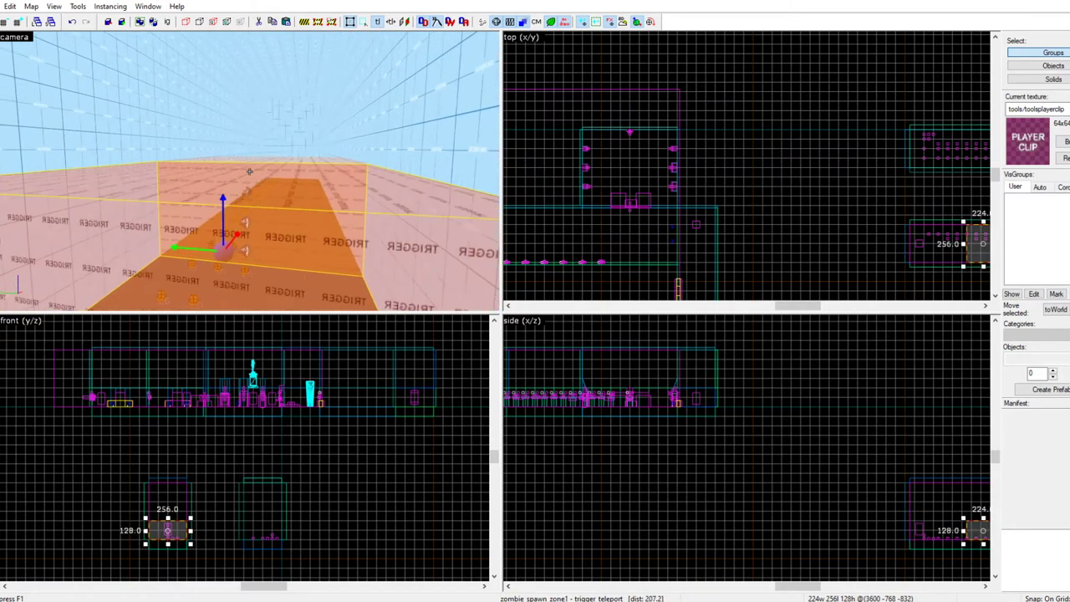
pyautogui.press('w')
# Compare the extents of the zombie_spawn_zone1 and zombie_spawn_zone2 triggers from above, ending with zombie_spawn_zone2 selected
pyautogui.press('s')
pyautogui.press('z')
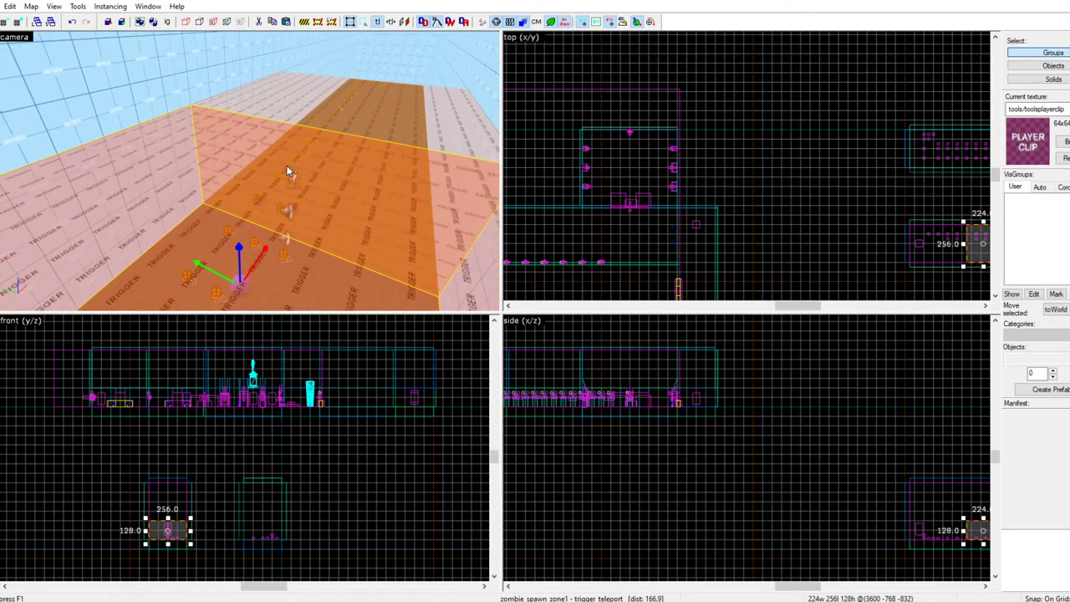
pyautogui.press('z')
pyautogui.press('z')
pyautogui.press('s')
pyautogui.press('d')
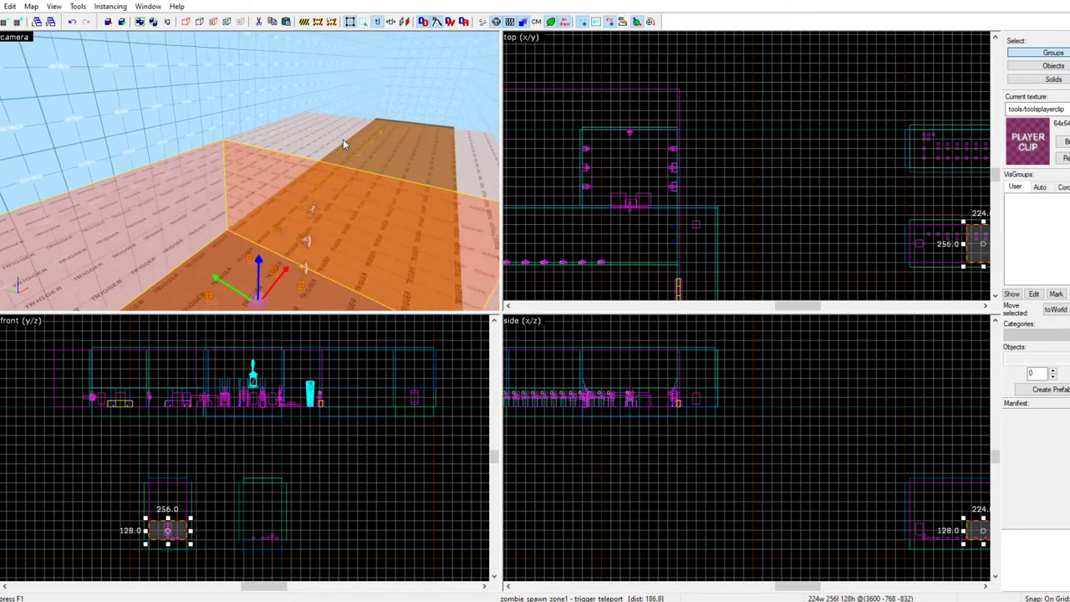
pyautogui.click(343, 140)
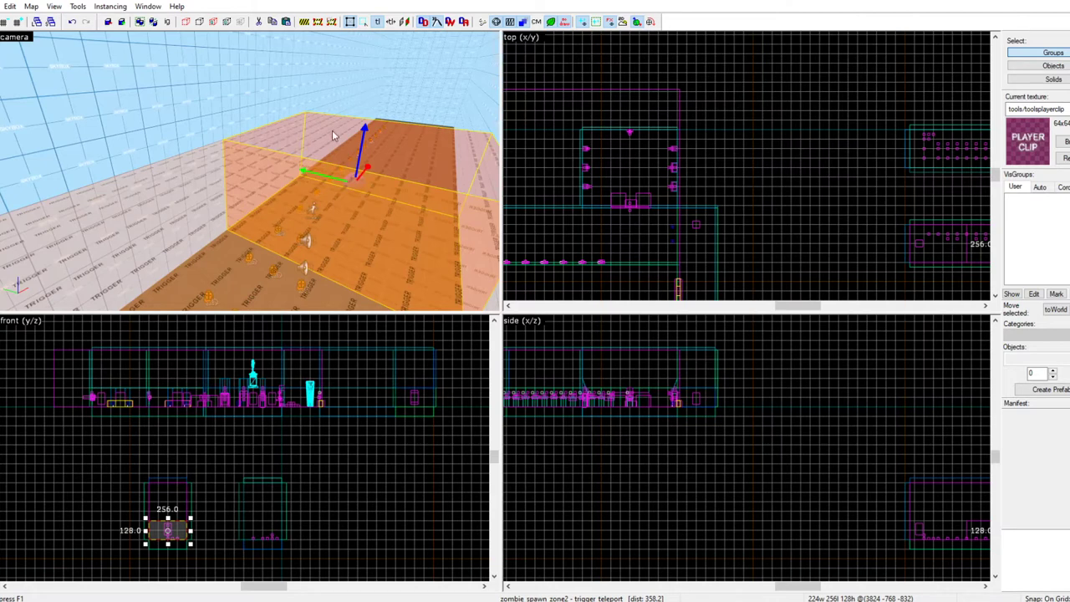
pyautogui.press('s')
pyautogui.press('d')
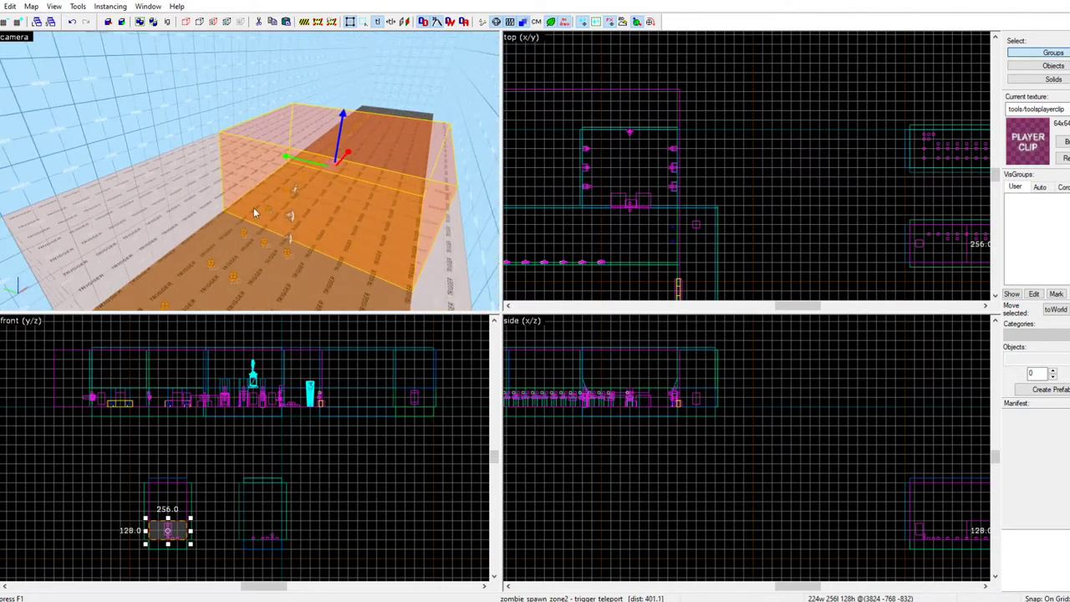
pyautogui.press('a')
pyautogui.click(298, 224)
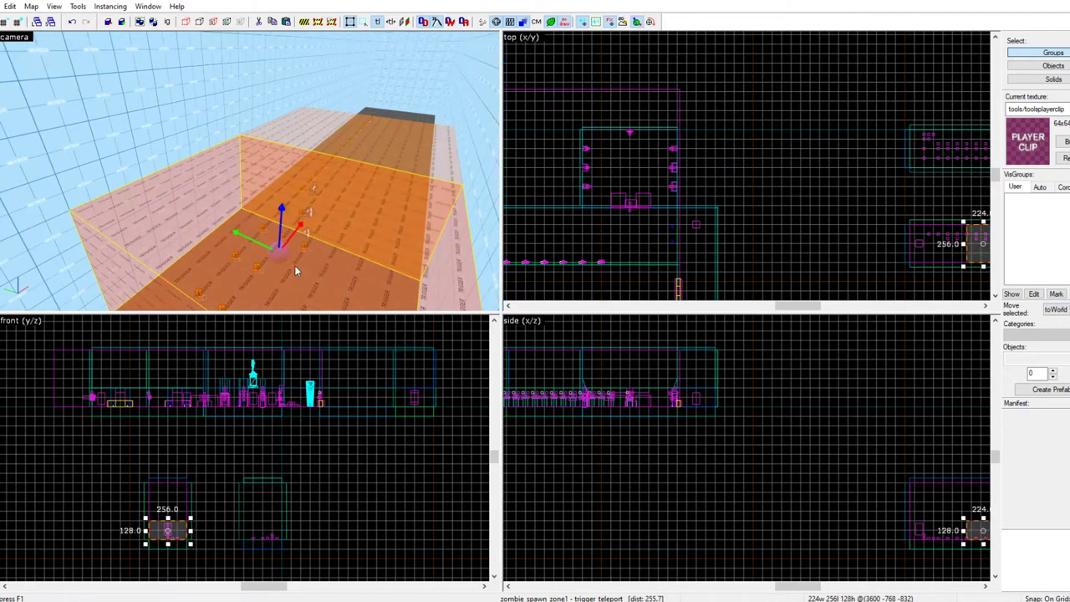
pyautogui.click(346, 126)
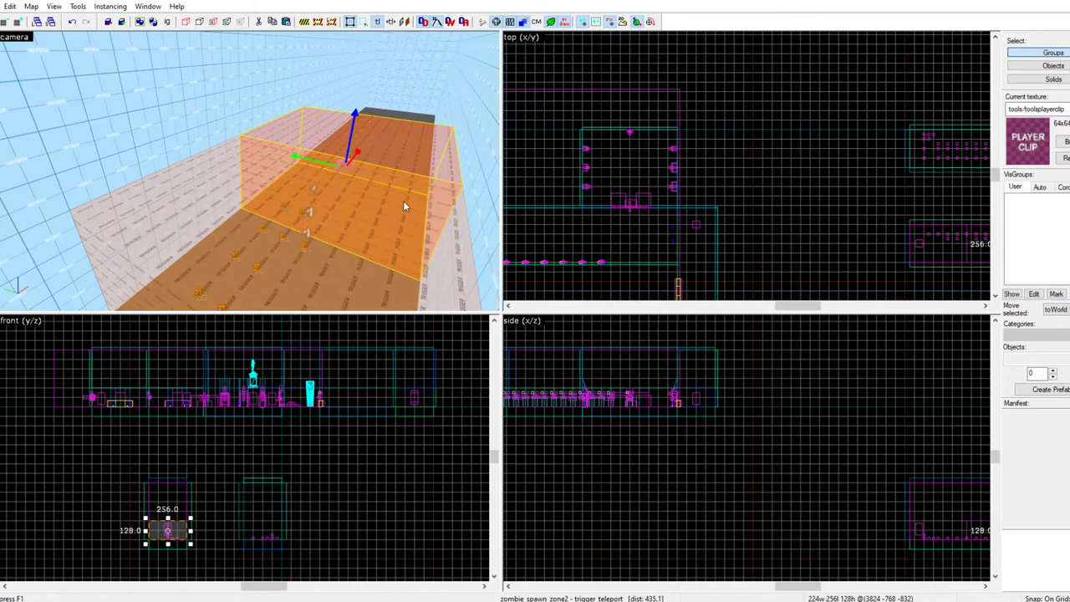
pyautogui.press('w')
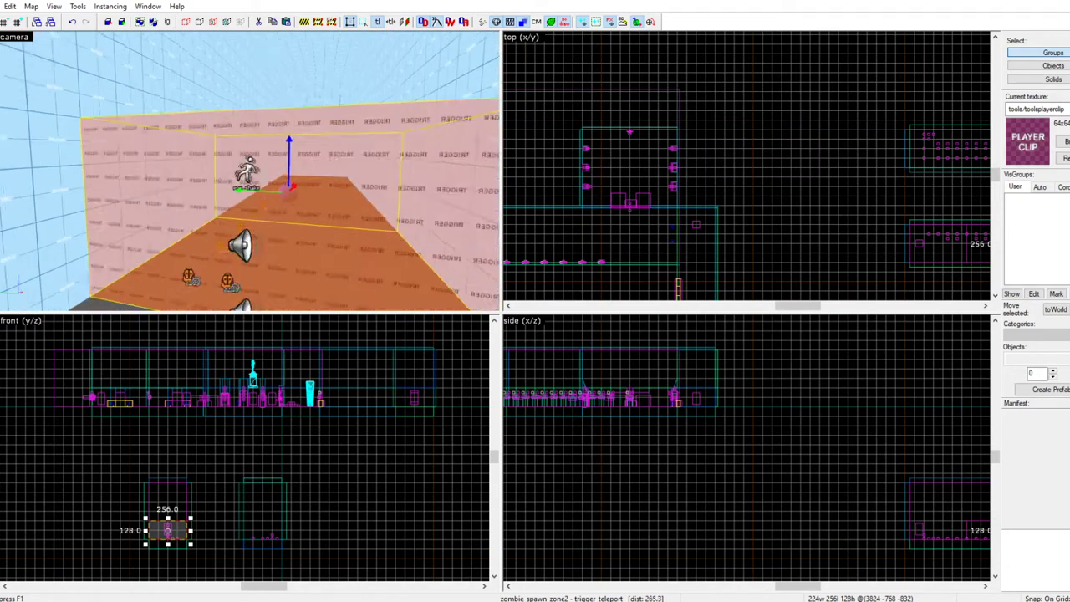
# Go to the crate barricade in the main map and inspect the Money Value property of the door01_buy filter_tf_money entity
pyautogui.press('s')
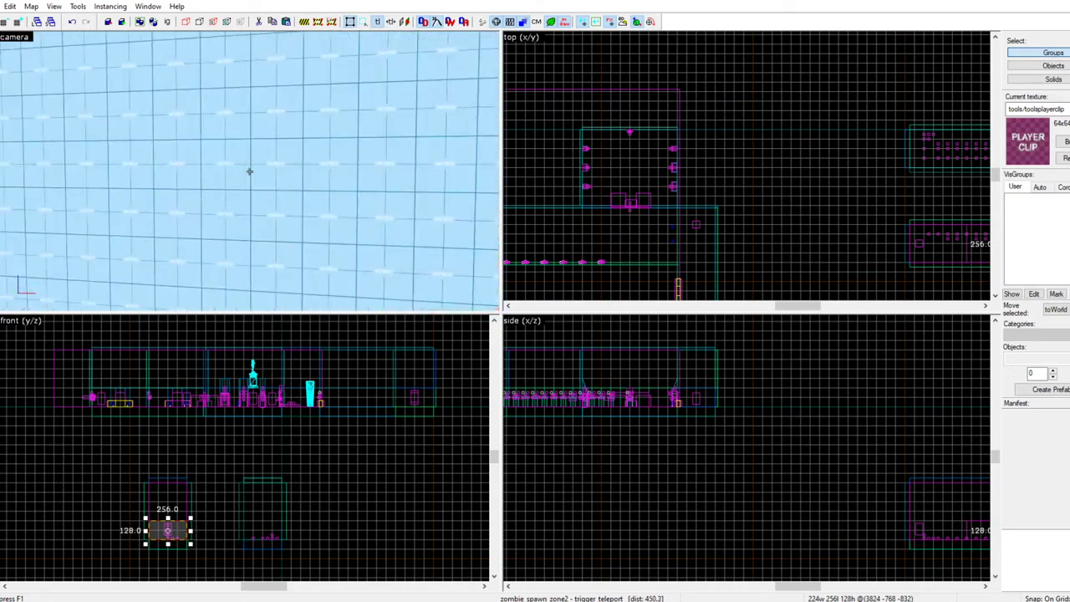
pyautogui.press('w')
pyautogui.press('w')
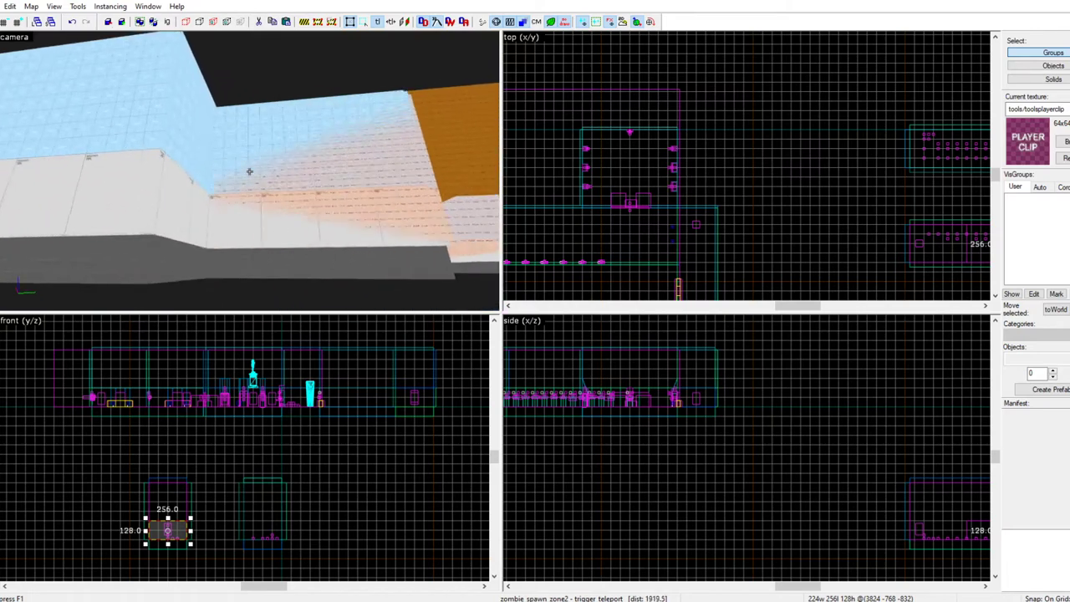
pyautogui.press('w')
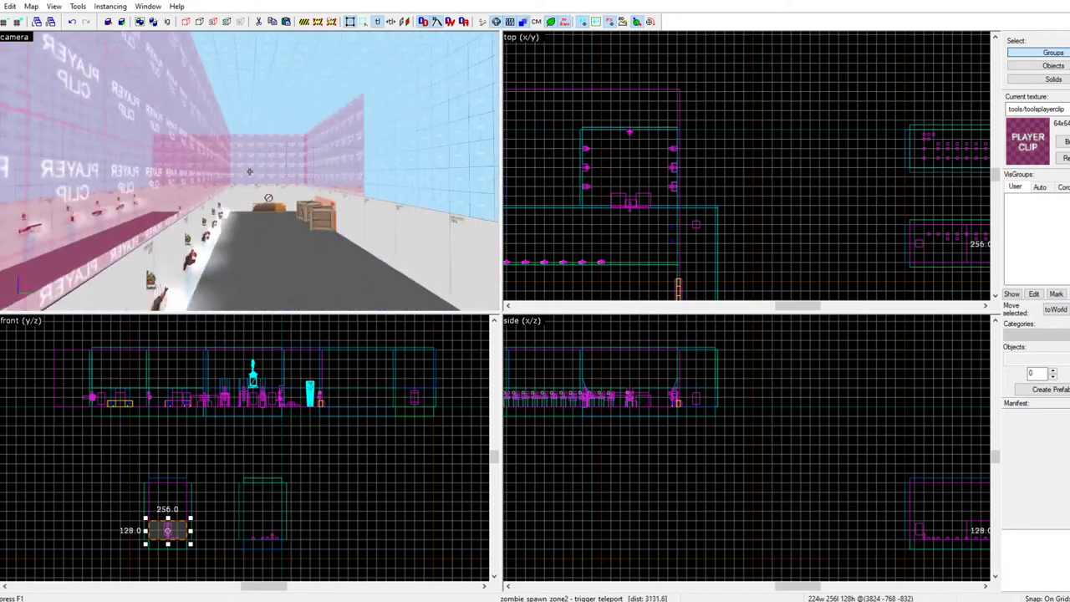
pyautogui.press('w')
pyautogui.press('z')
pyautogui.press('z')
pyautogui.press('w')
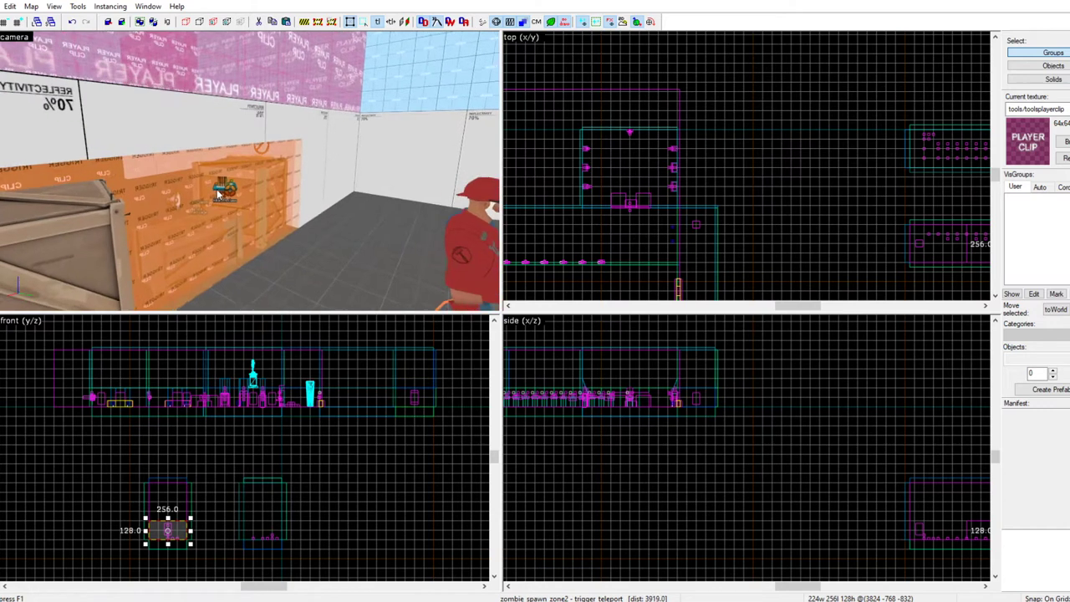
pyautogui.press('z')
pyautogui.click(222, 205)
pyautogui.press('w')
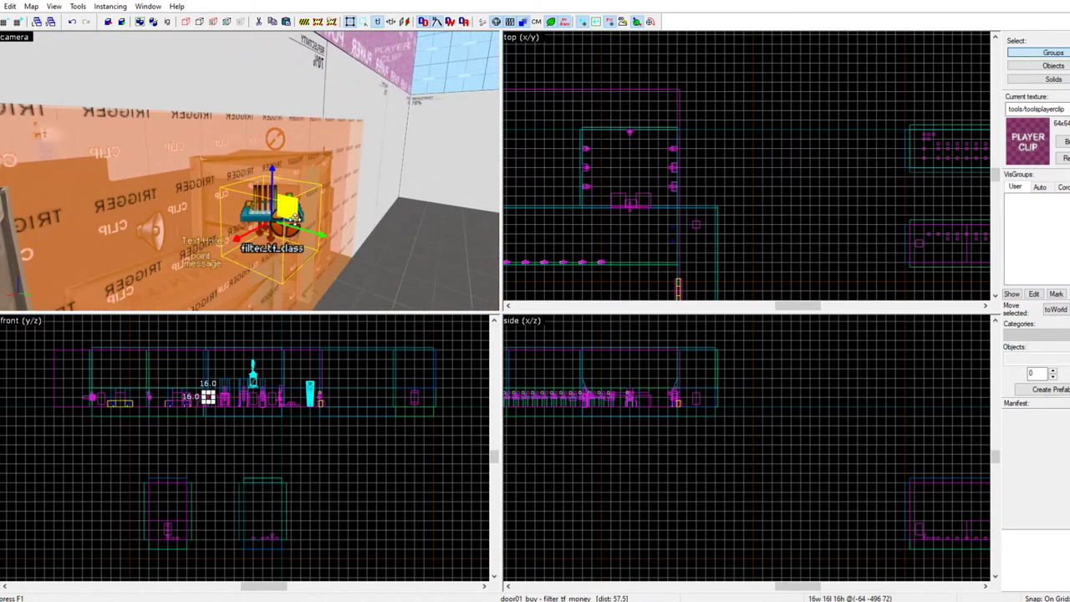
pyautogui.doubleClick(293, 216)
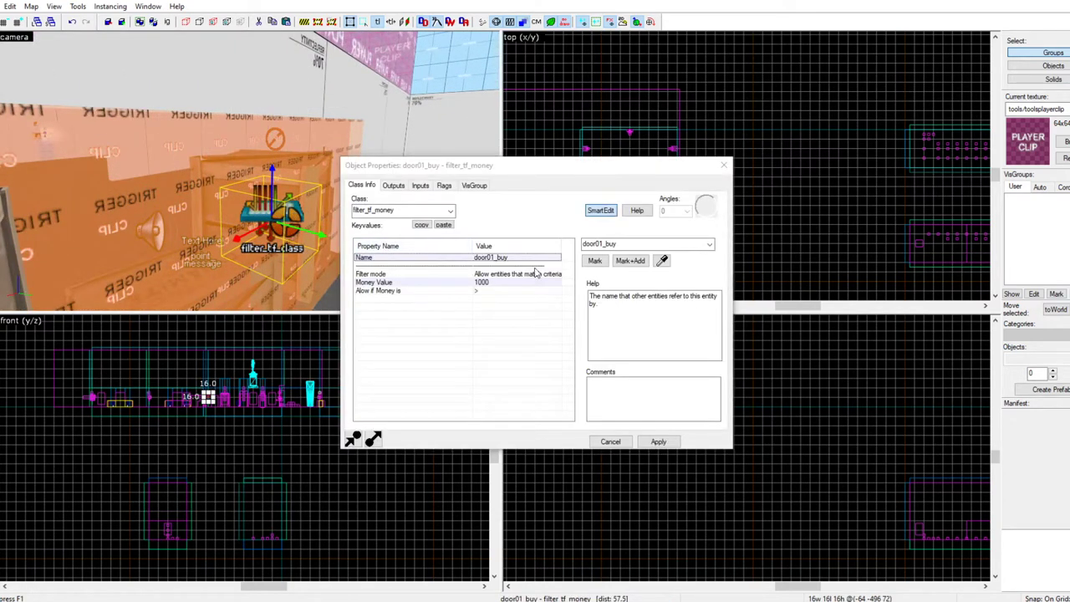
pyautogui.click(485, 284)
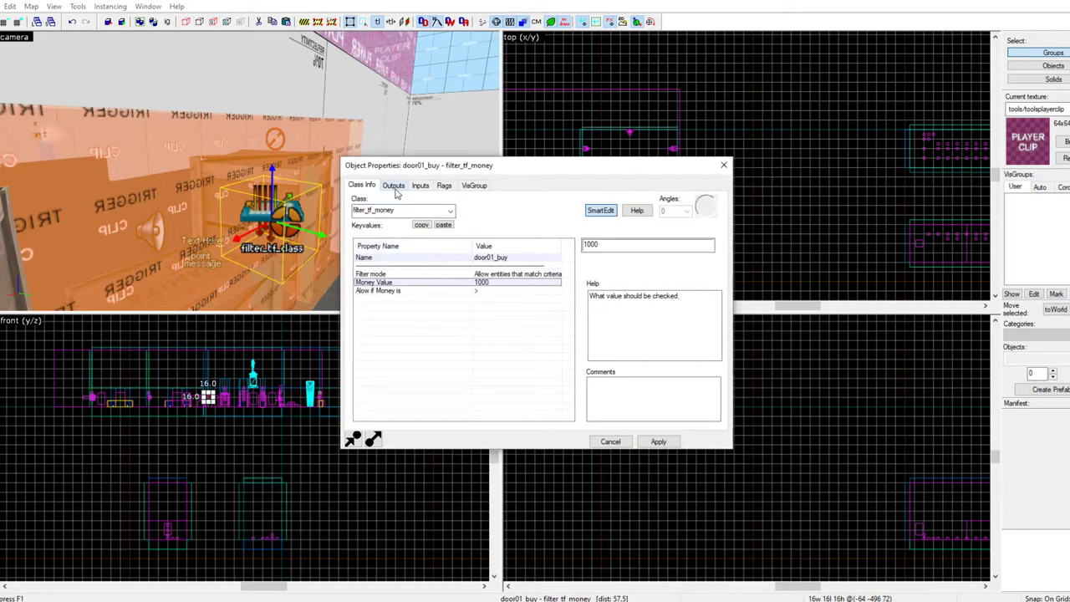
# Review the door01_buy outputs, including those targeting zombie_spawn_zone2 and zombie_spawn_zone1, and close the entity's properties
pyautogui.press('z')
pyautogui.press('w')
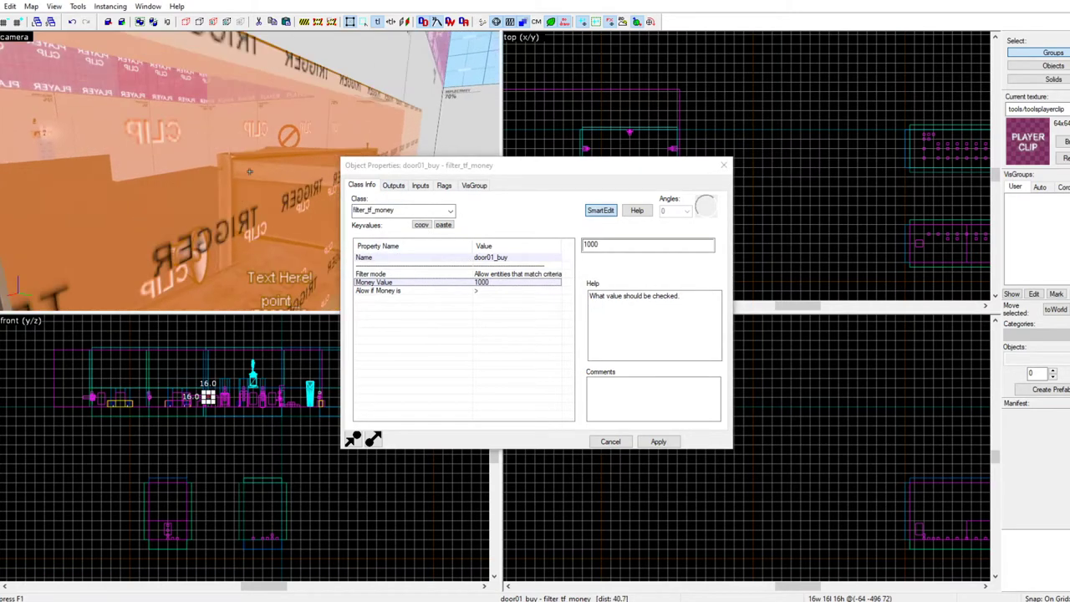
pyautogui.press('z')
pyautogui.click(282, 205)
pyautogui.press('d')
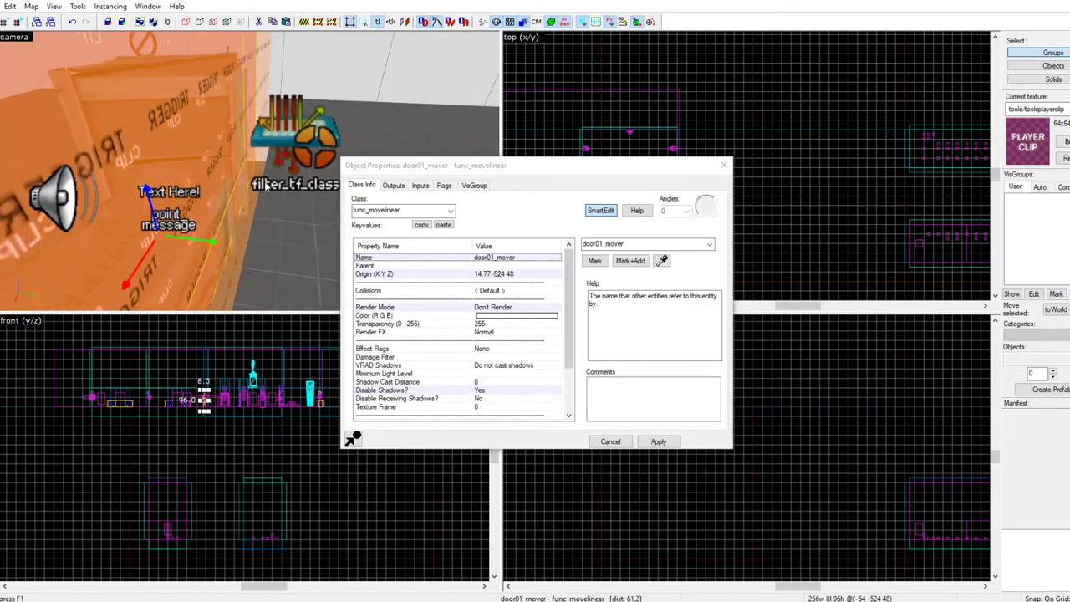
pyautogui.click(262, 148)
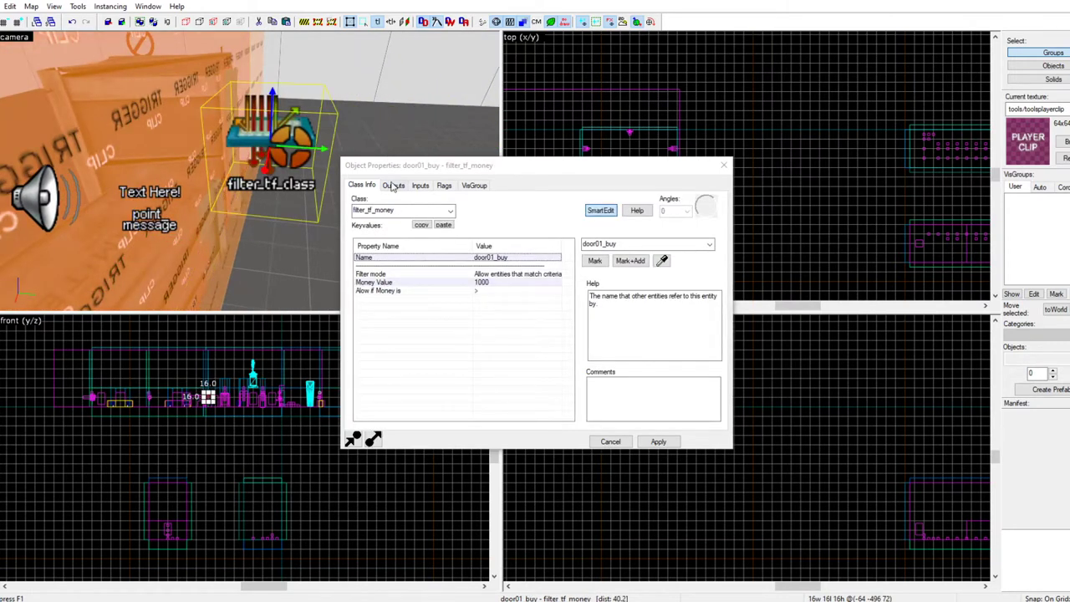
pyautogui.moveTo(427, 171); pyautogui.dragTo(427, 164)
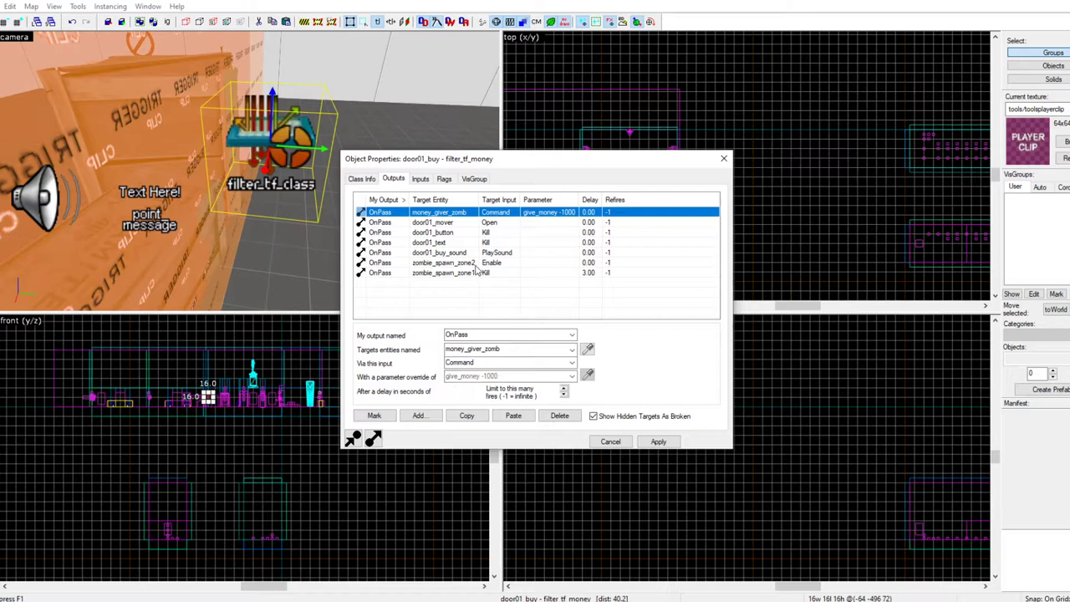
pyautogui.click(477, 263)
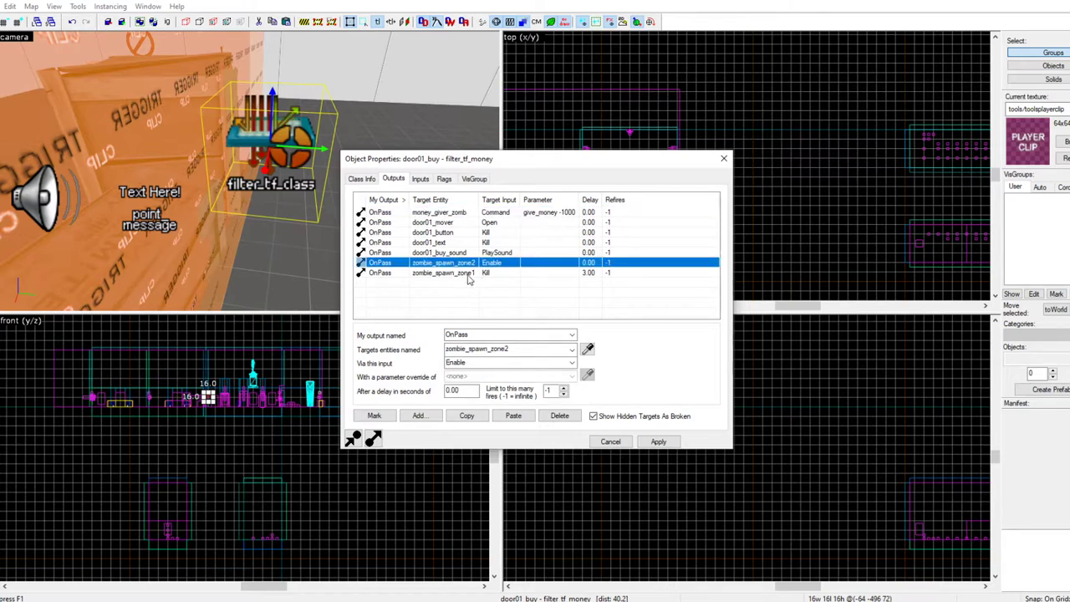
pyautogui.click(468, 274)
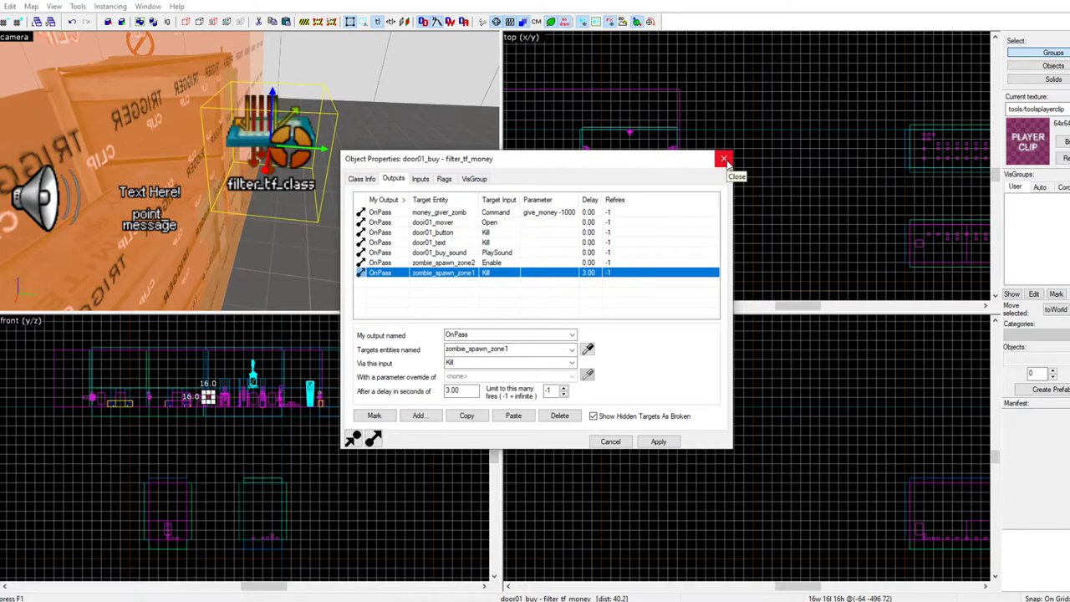
pyautogui.press('Escape')
# Check the properties of the zombie_spawn2_tel player spawn in the area behind the crate barricade, and close them
pyautogui.press('z')
pyautogui.press('w')
pyautogui.click(242, 180)
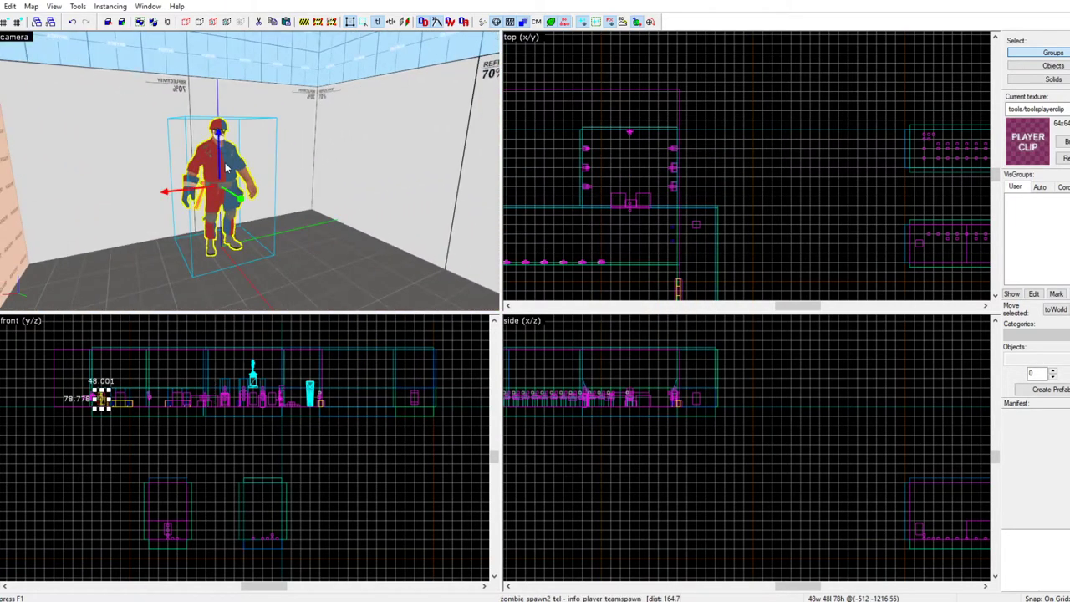
pyautogui.hotkey('alt', 'Return')
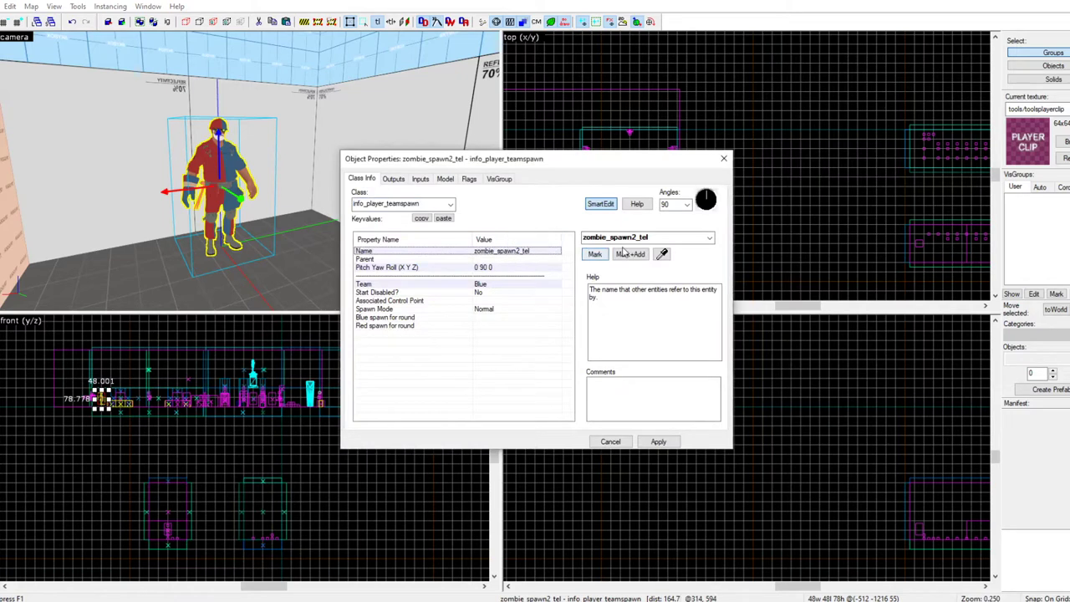
pyautogui.click(725, 159)
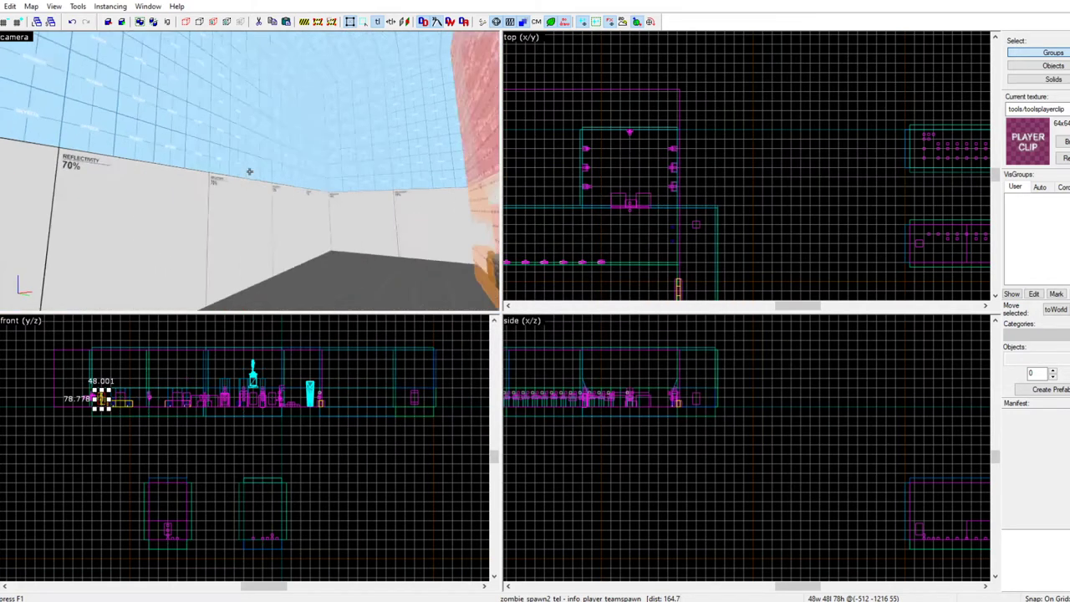
# Inspect the overlapping zombie_spawn1_tel and zombie_spawn2_tel player spawns at the opposite end of the map, and close their properties
pyautogui.press('w')
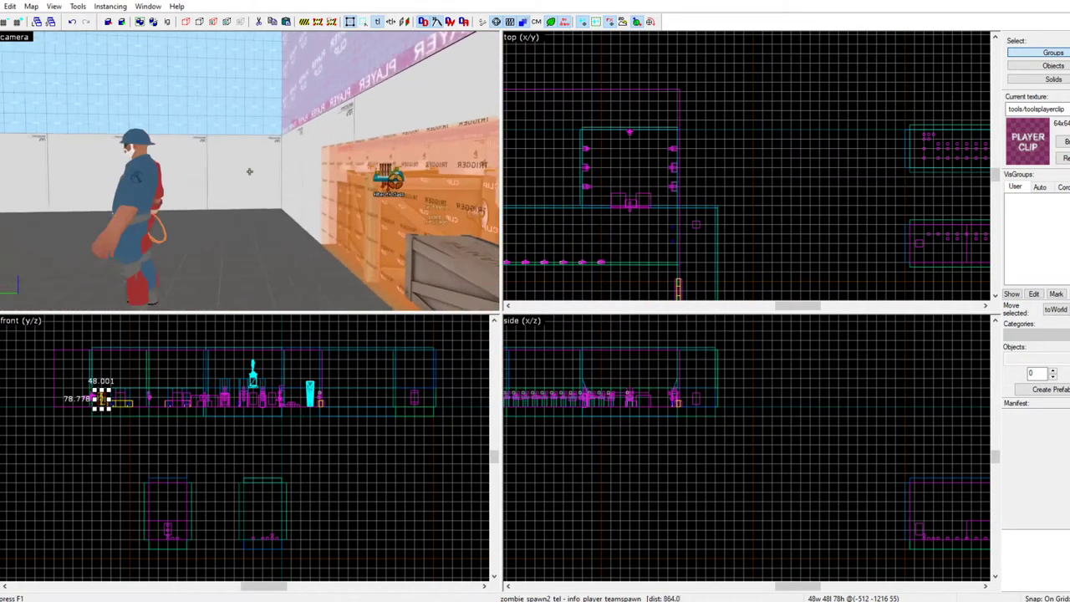
pyautogui.press('w')
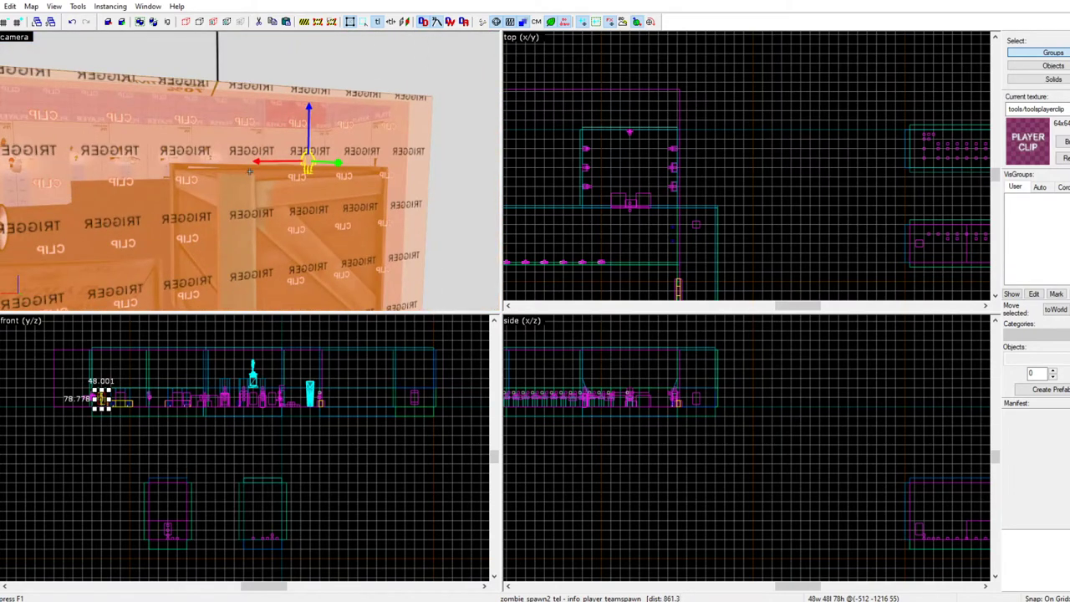
pyautogui.press('w')
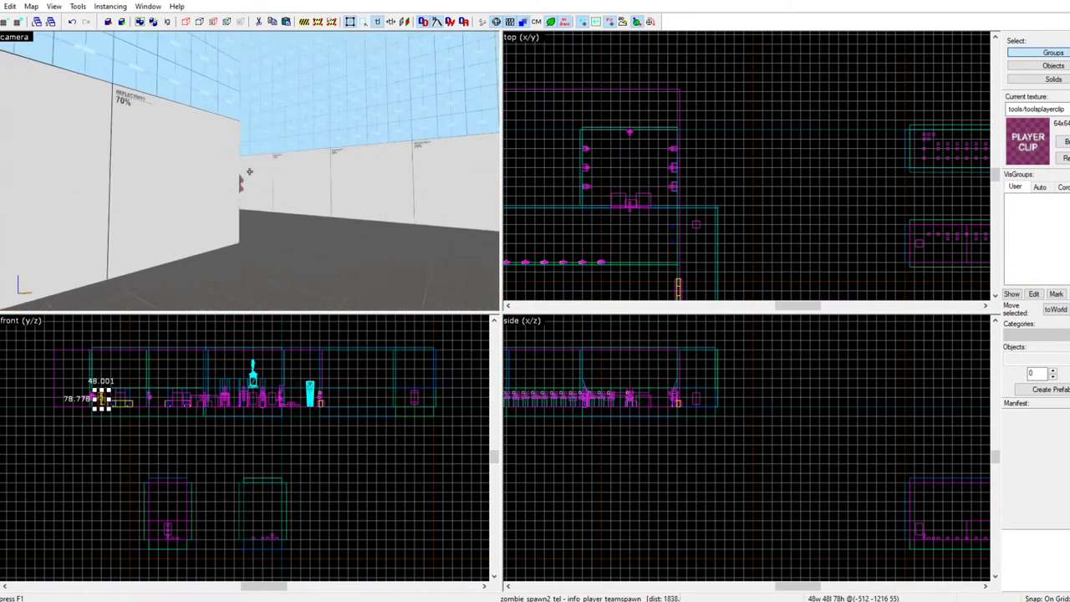
pyautogui.press('z')
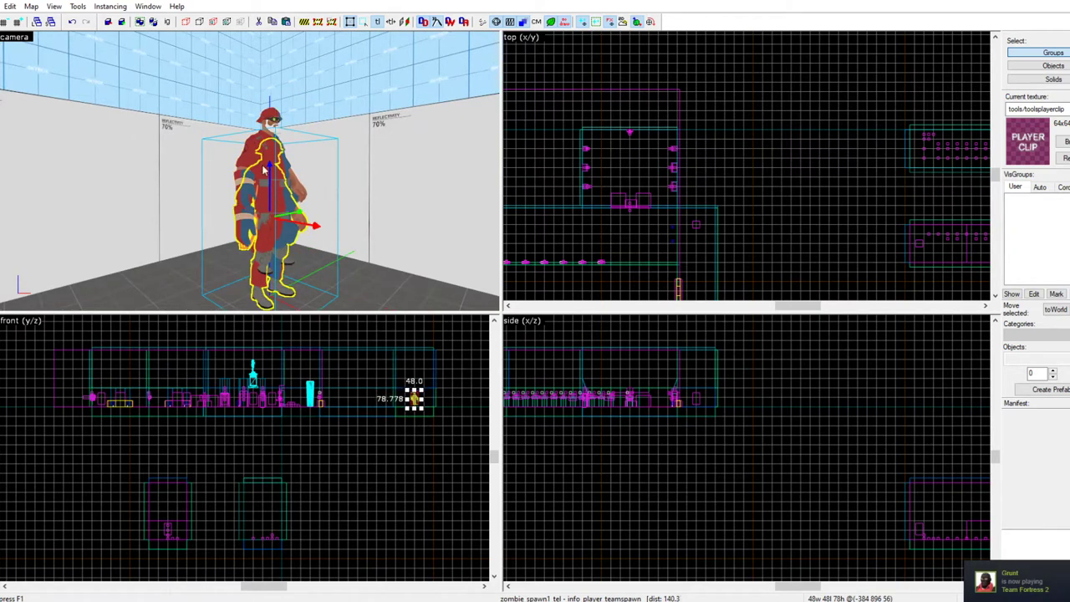
pyautogui.doubleClick(284, 265)
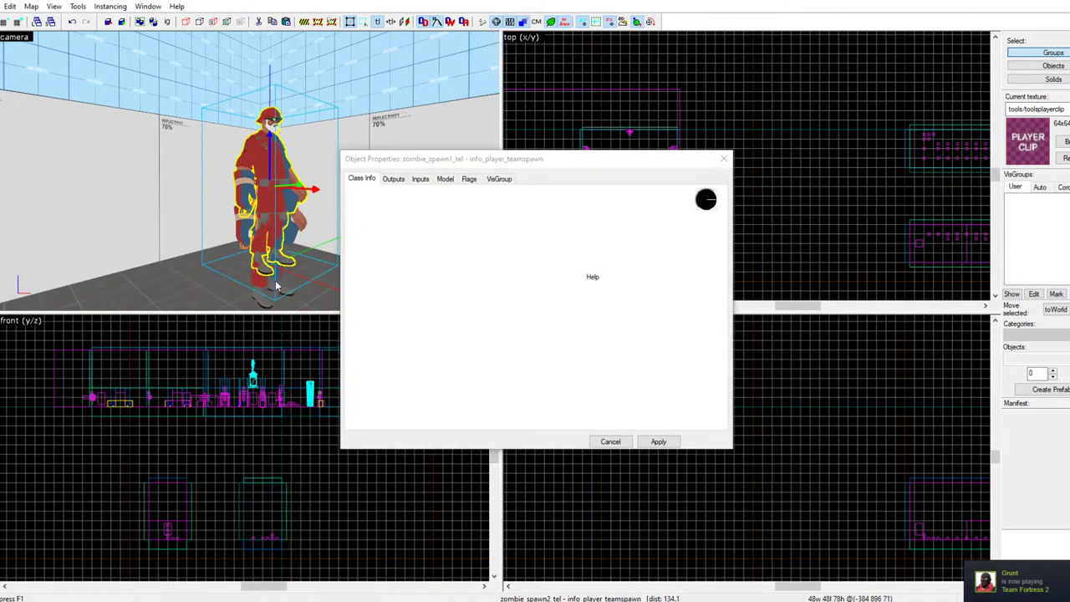
pyautogui.click(269, 123)
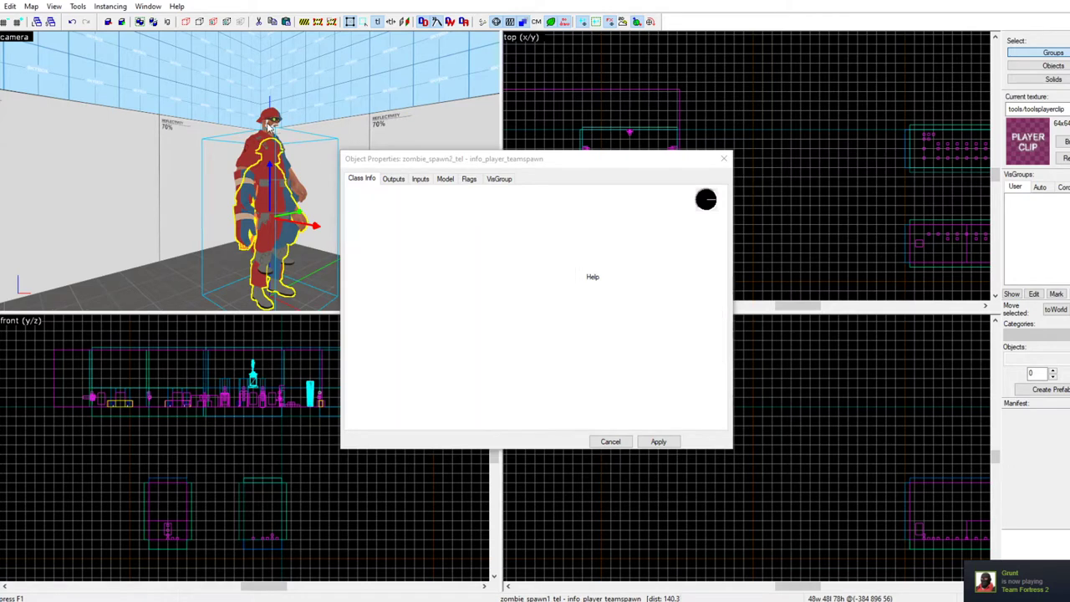
pyautogui.click(724, 160)
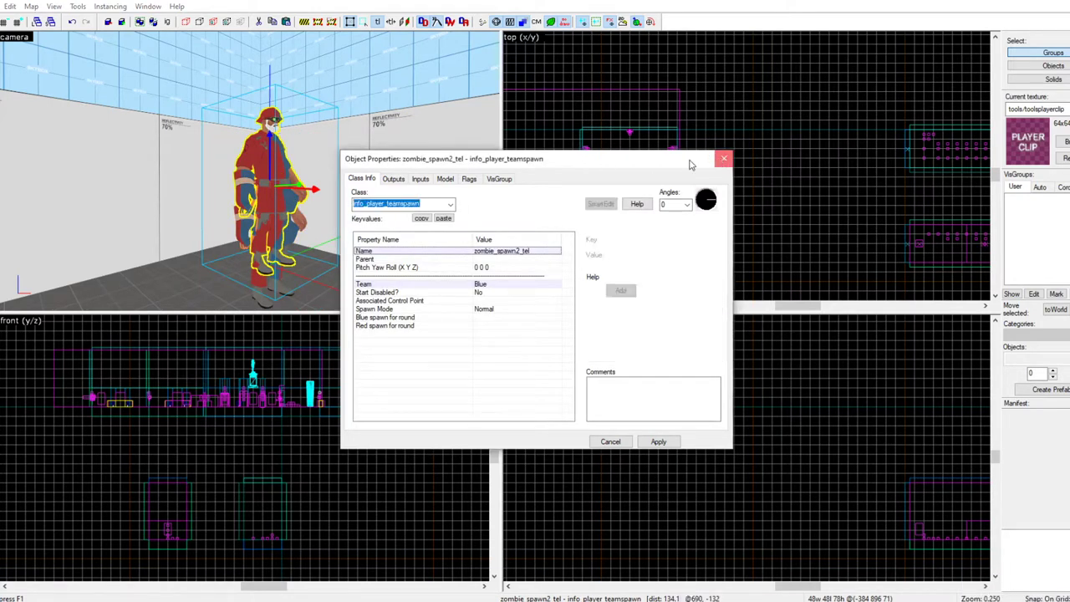
# Look over the template map from the player spawns and crate barricade to the barricaded windows and the separate zombie spawn box
pyautogui.press('z')
pyautogui.press('w')
pyautogui.press('w')
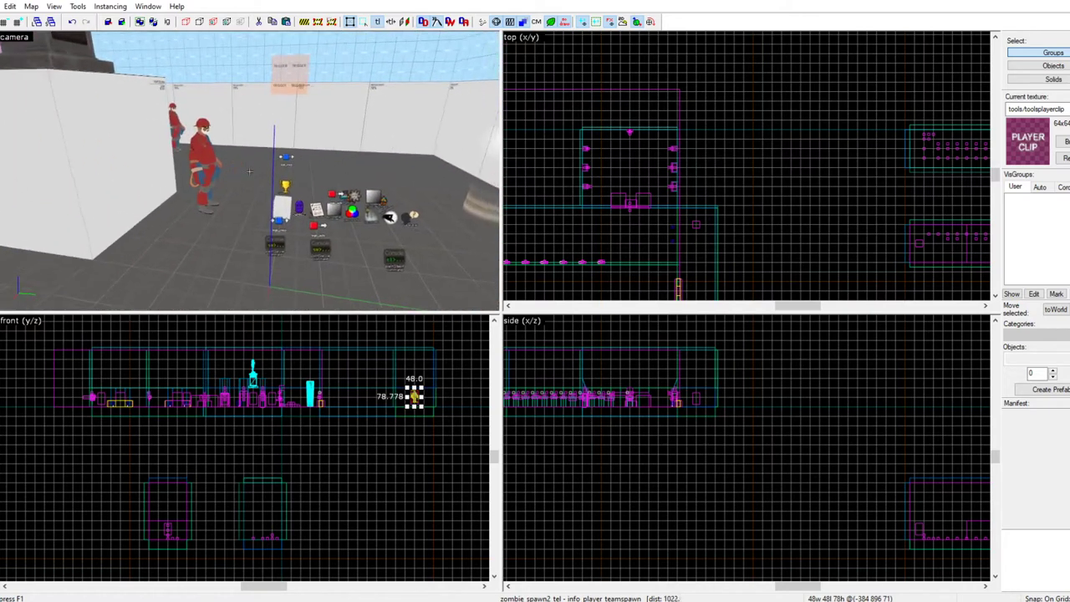
pyautogui.press('w')
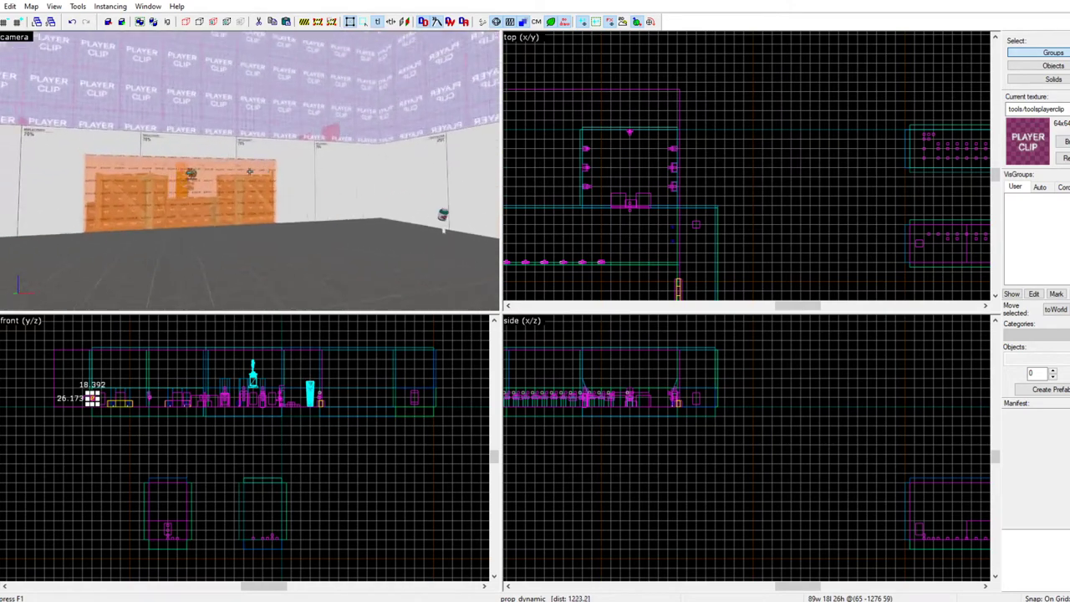
pyautogui.press('w')
pyautogui.moveTo(250, 172); pyautogui.dragTo(245, 174)
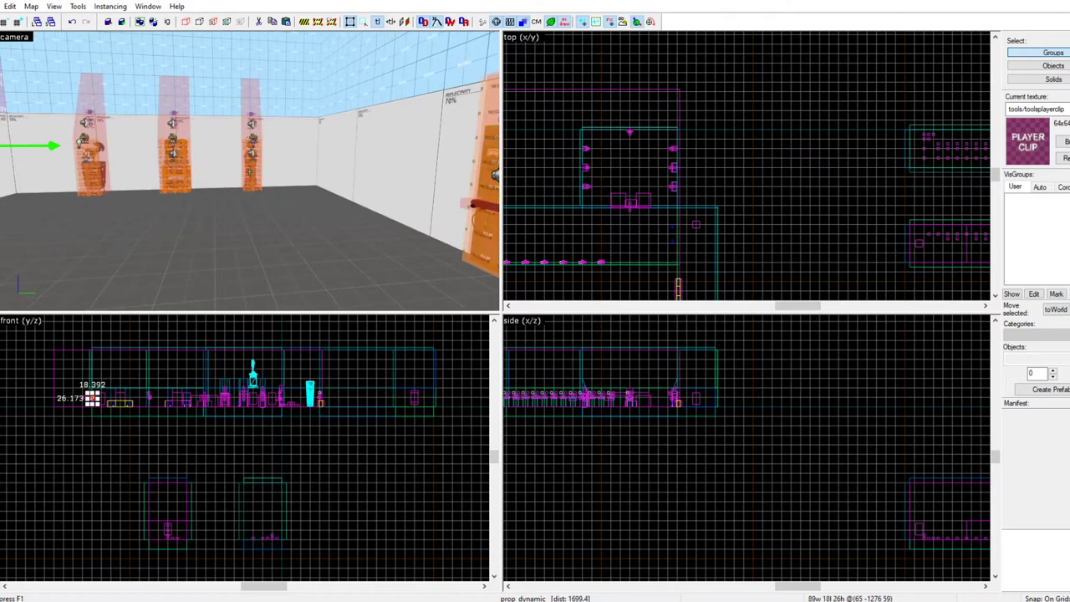
pyautogui.press('w')
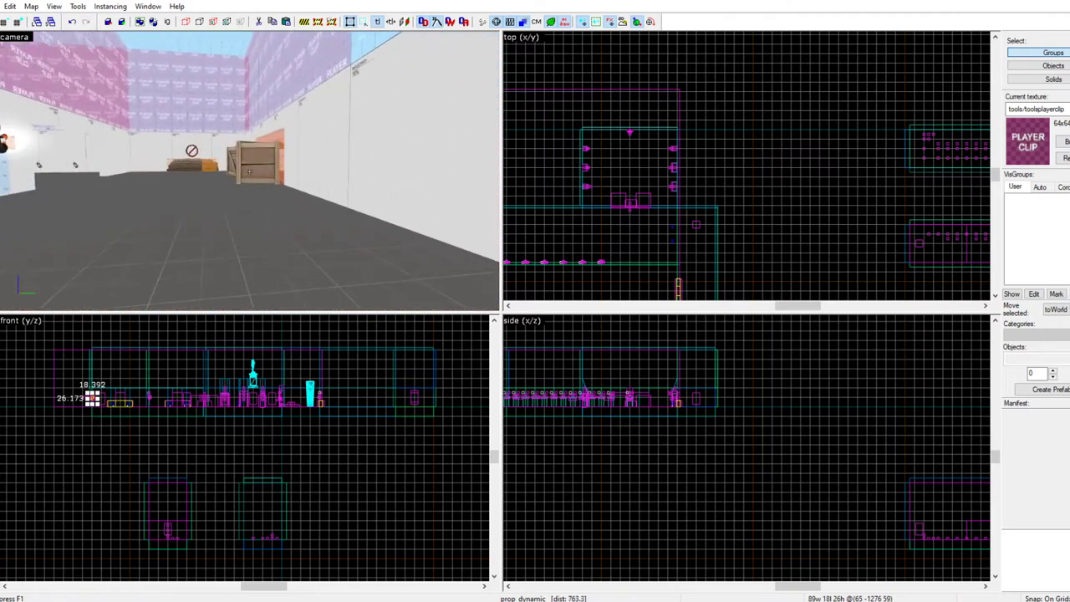
pyautogui.press('w')
pyautogui.press('w')
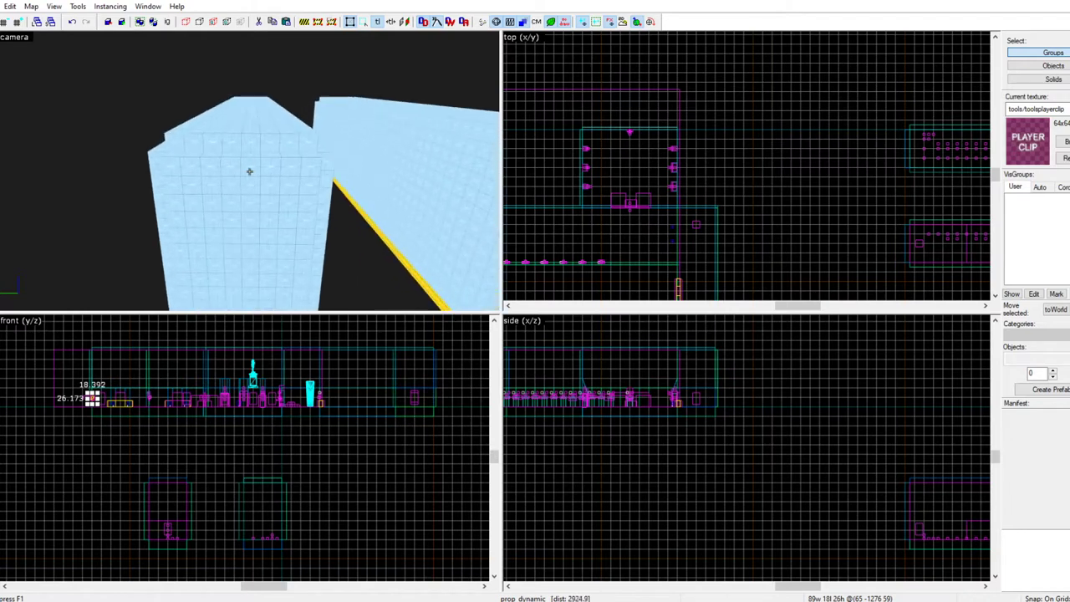
pyautogui.press('w')
pyautogui.press('z')
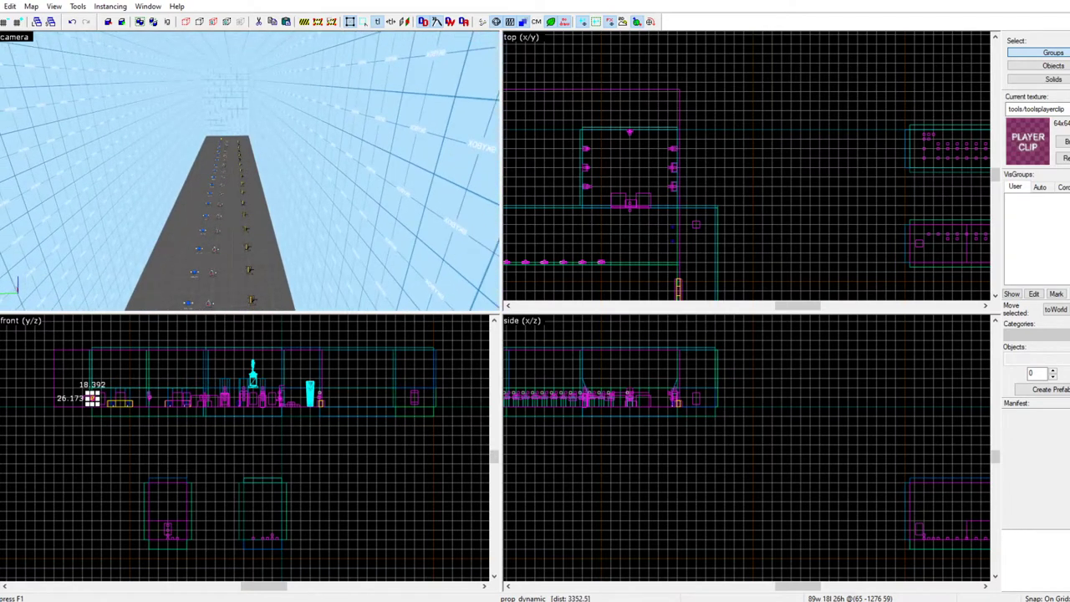
# Close the dm_nz_template map
pyautogui.click(3, 6)
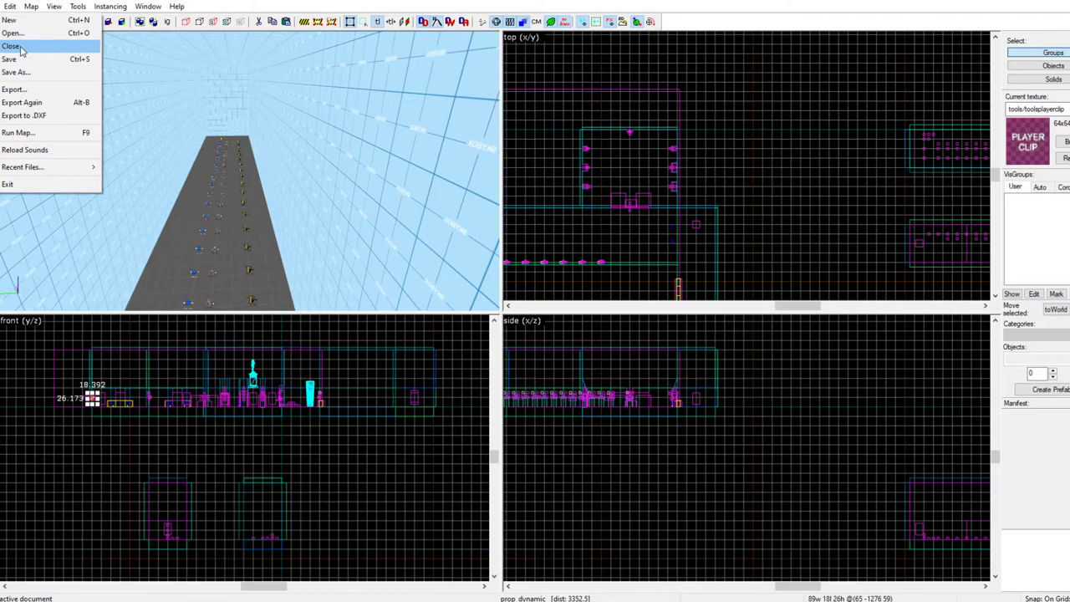
pyautogui.click(21, 47)
pyautogui.click(546, 345)
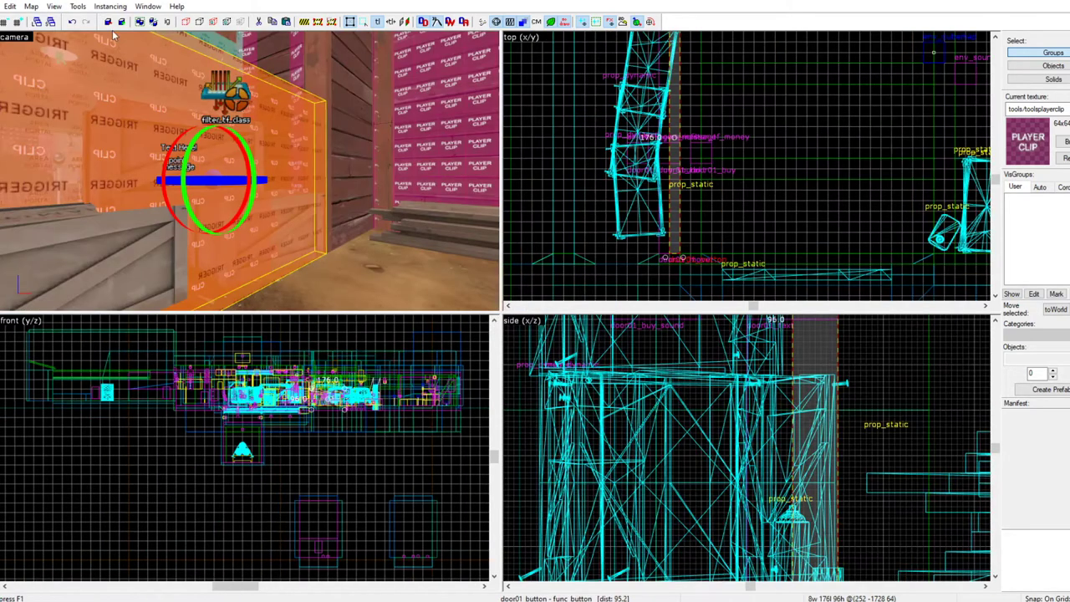
# Open gameplay_prefab.vmf from the maps_src folder of the Open Fortress Zombies Dev custom folder
pyautogui.click(4, 7)
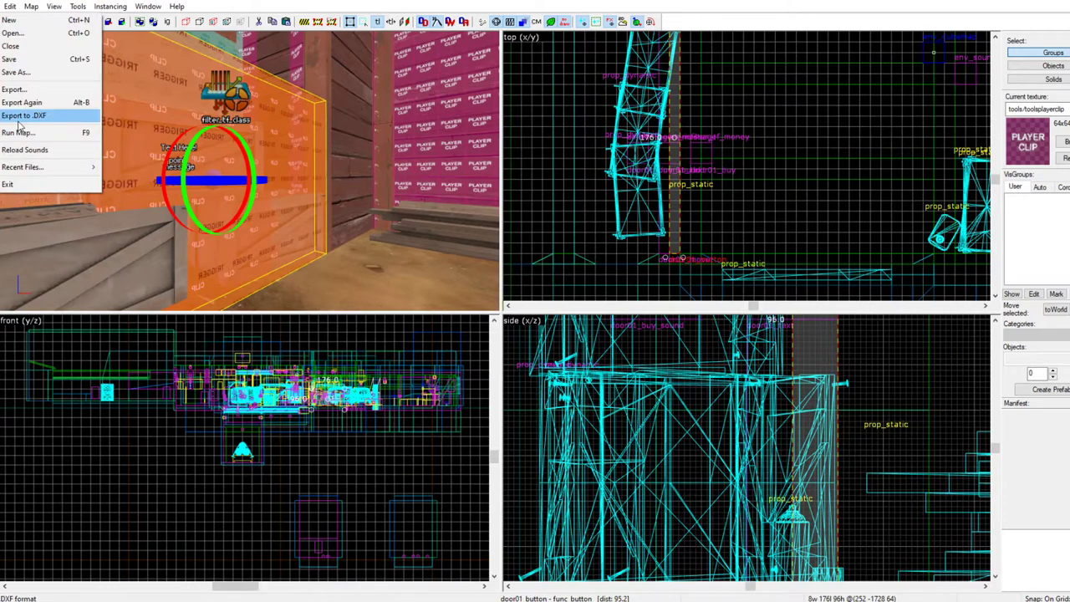
pyautogui.click(42, 33)
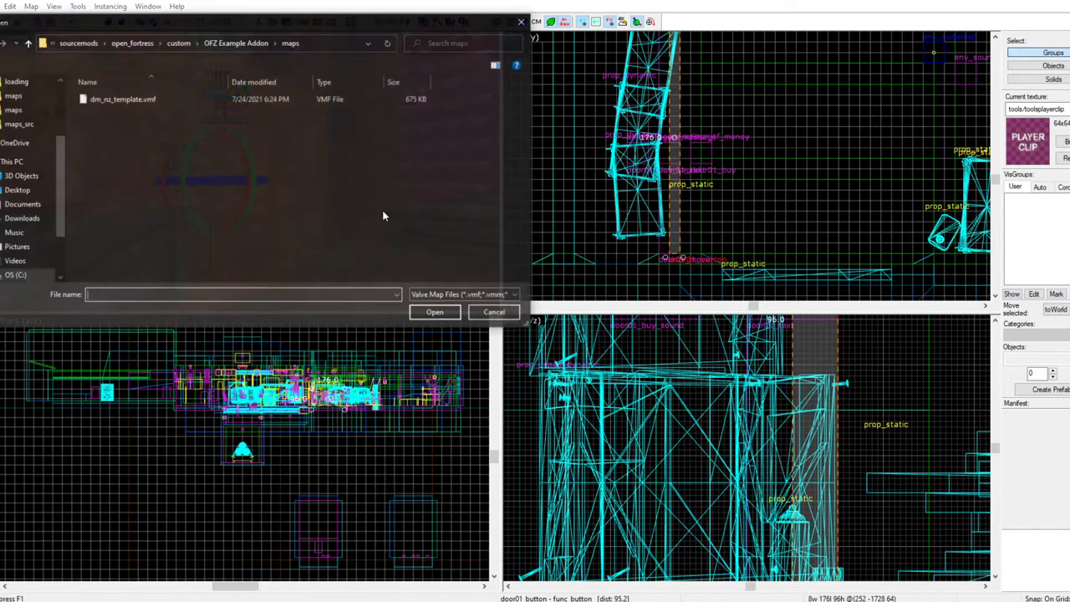
pyautogui.click(249, 47)
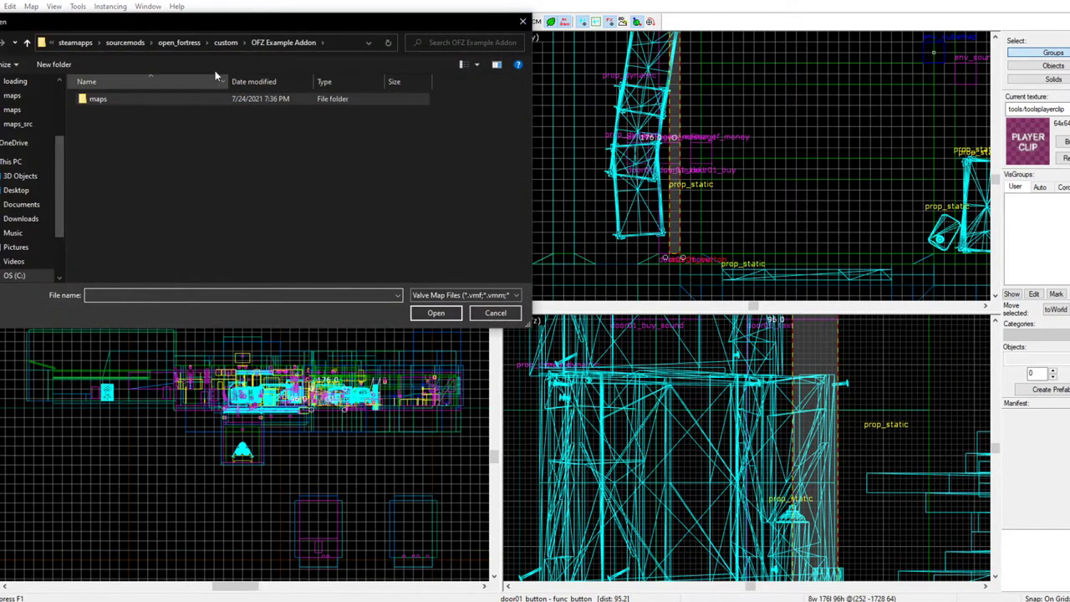
pyautogui.click(226, 44)
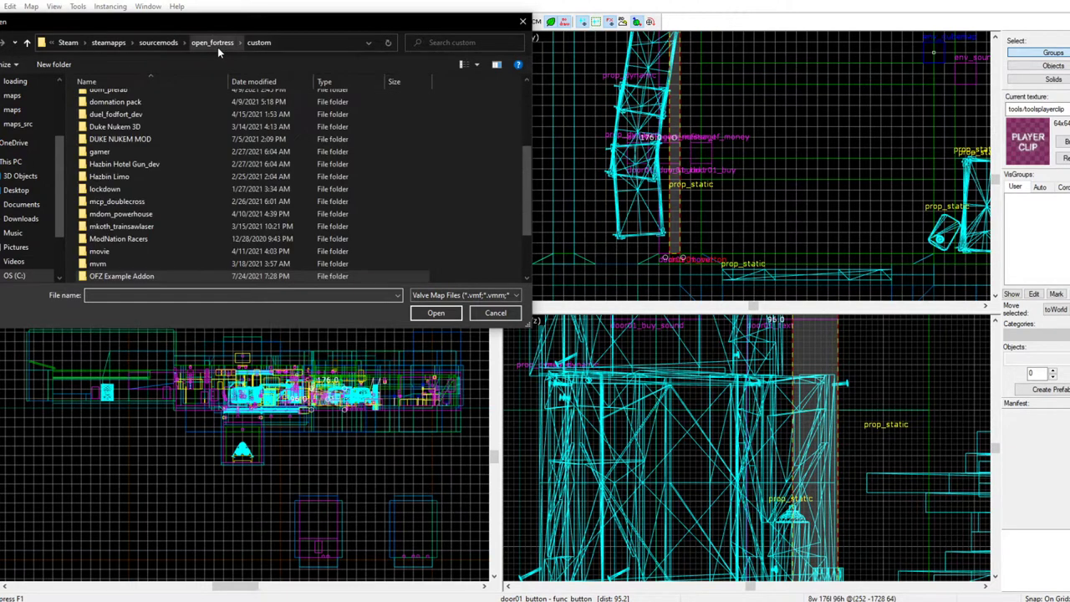
pyautogui.scroll(-1, 145, 252)
pyautogui.doubleClick(145, 254)
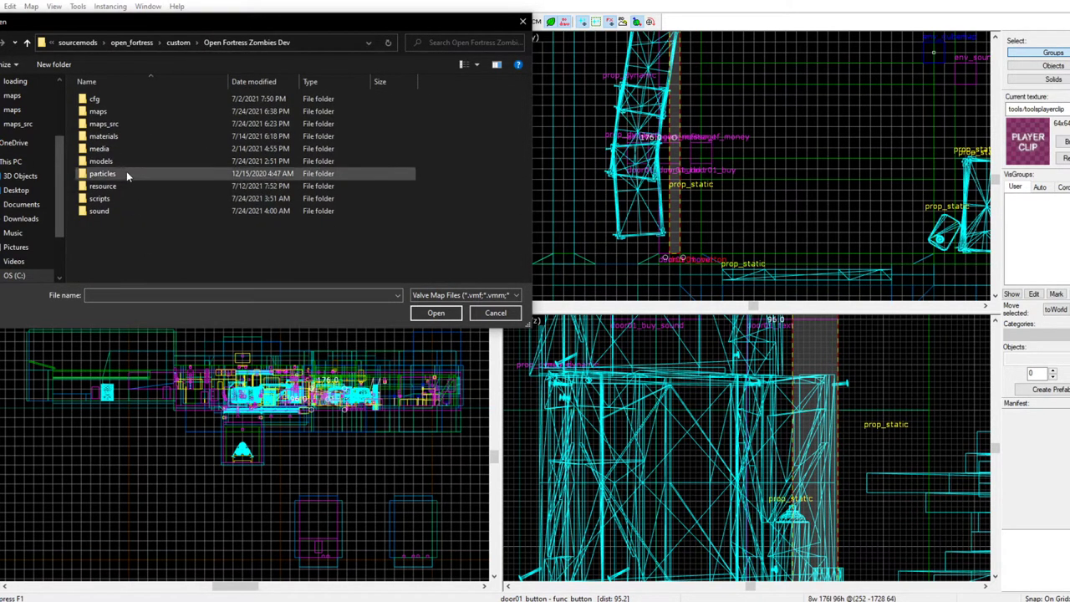
pyautogui.doubleClick(131, 127)
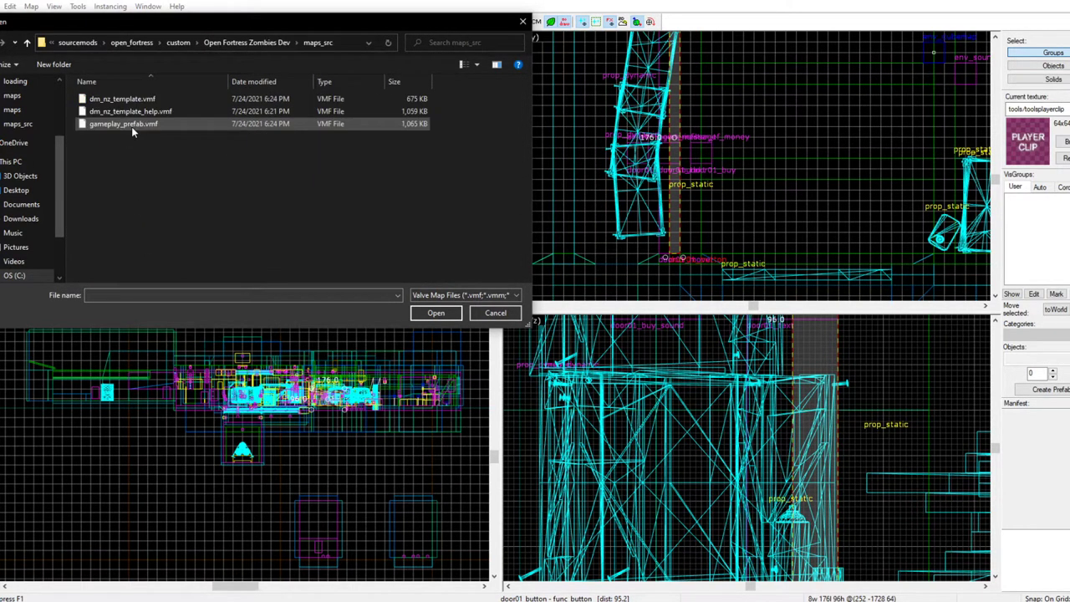
pyautogui.doubleClick(146, 124)
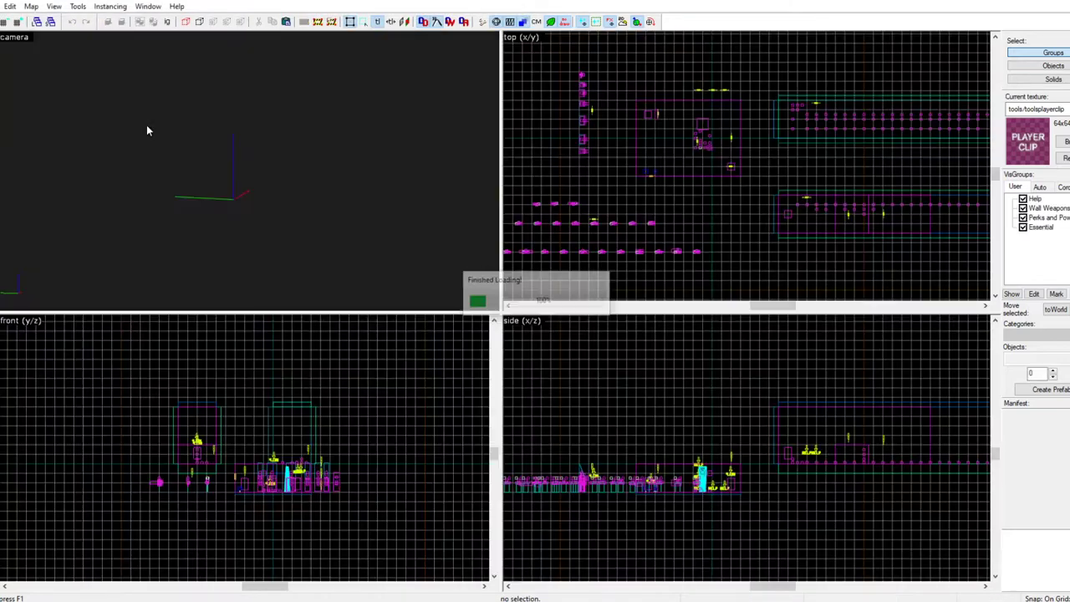
# Look around the gameplay prefab room and its HELP markers, selecting the marker near the perk bottle and the weapon displays
pyautogui.press('z')
pyautogui.press('s')
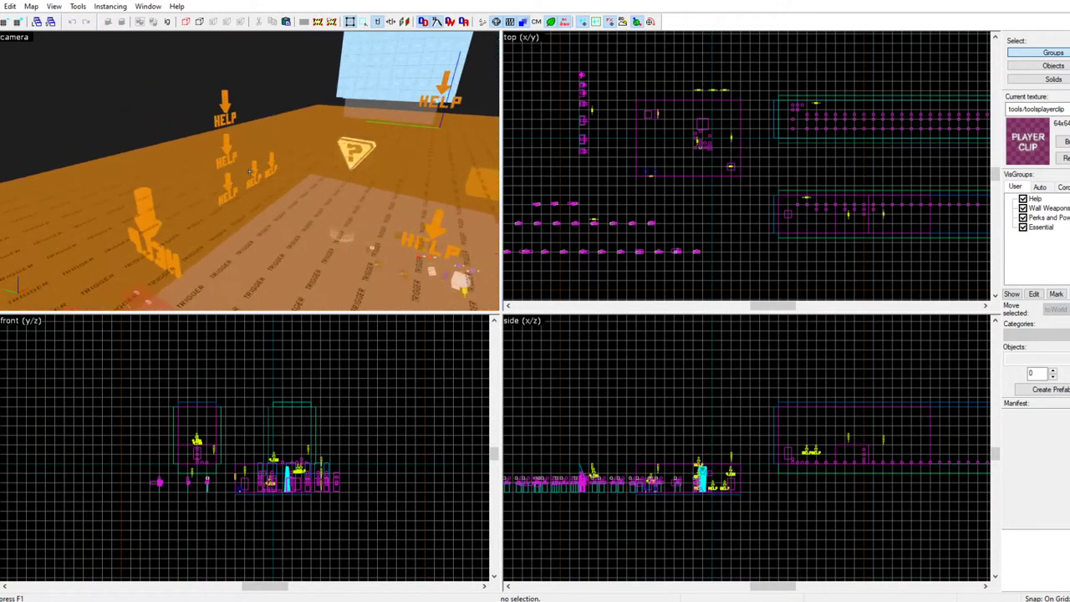
pyautogui.press('d')
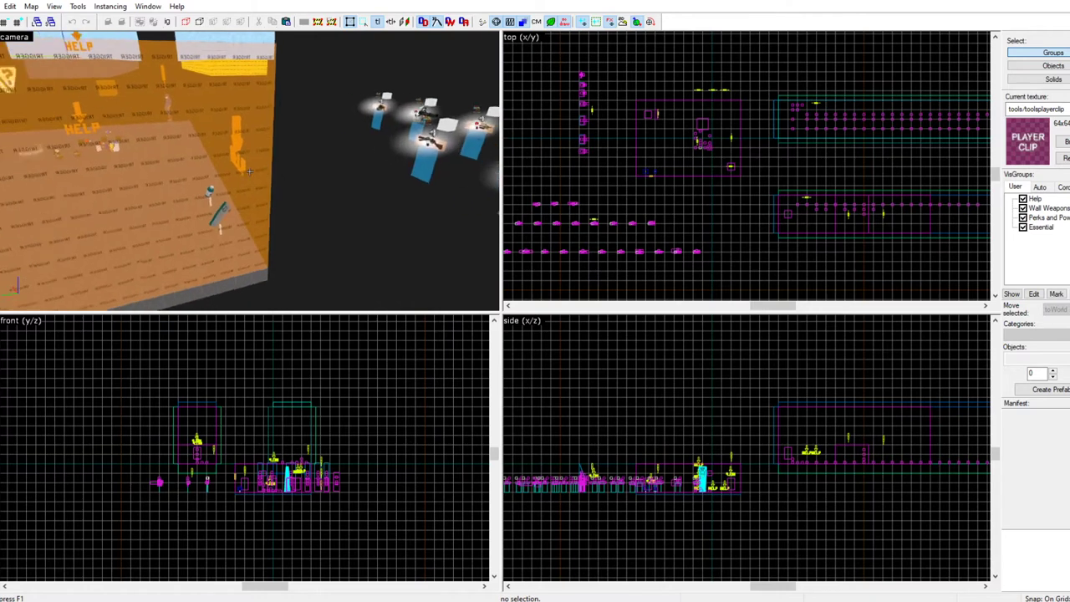
pyautogui.press('z')
pyautogui.click(309, 183)
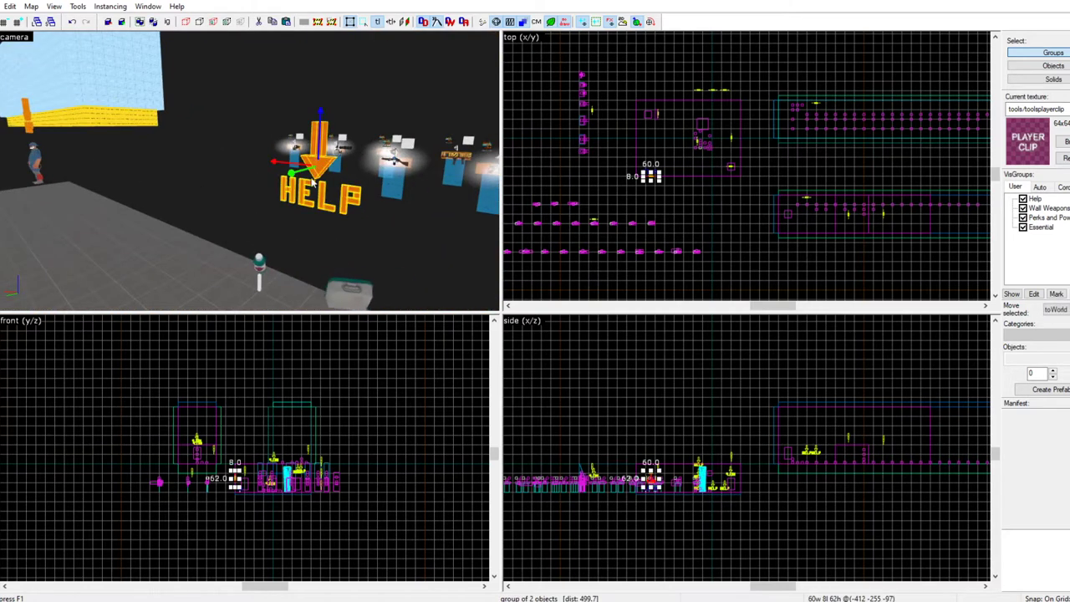
pyautogui.press('z')
pyautogui.press('w')
pyautogui.hotkey('shift', 'z')
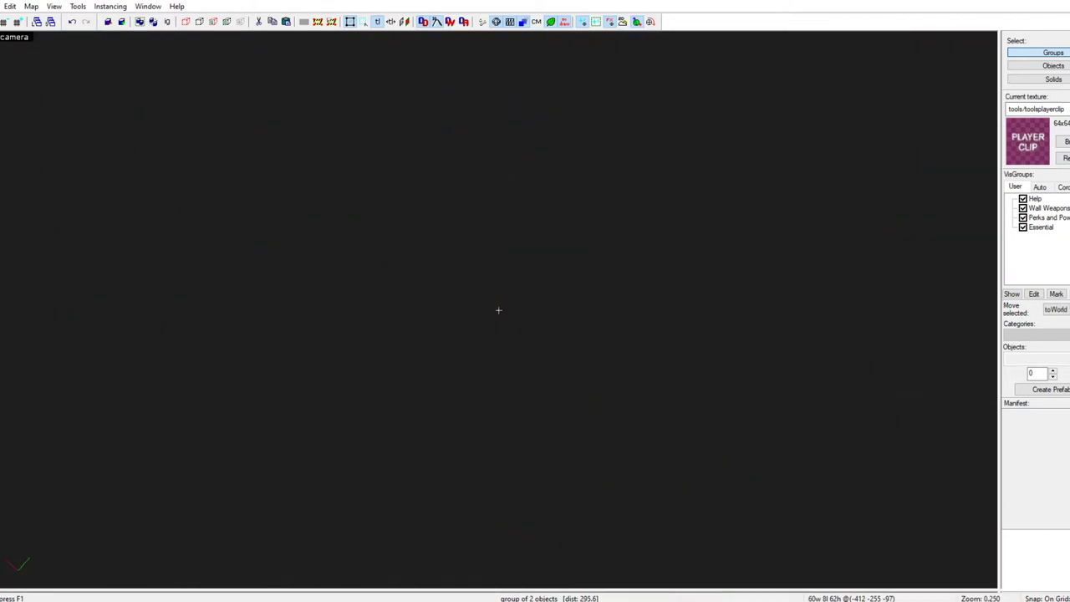
pyautogui.hotkey('shift', 'z')
pyautogui.press('s')
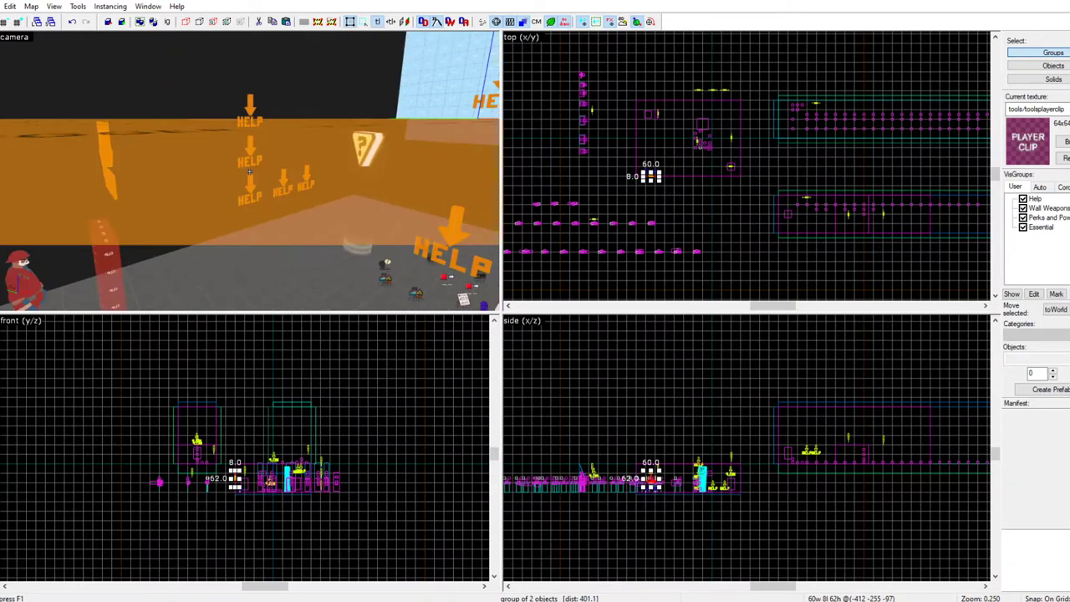
pyautogui.hotkey('shift', 'z')
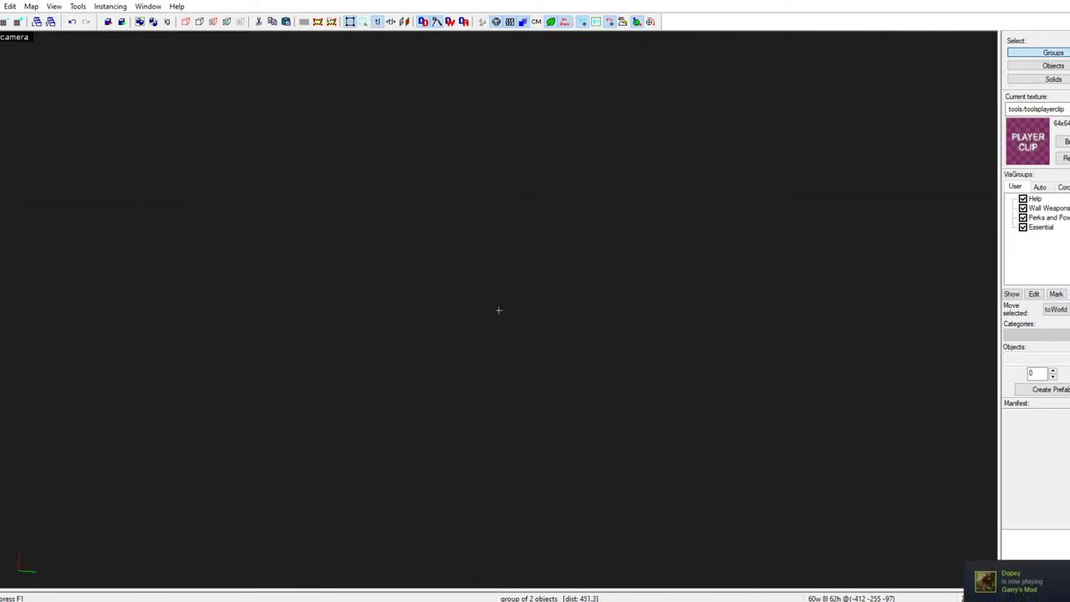
pyautogui.hotkey('shift', 'z')
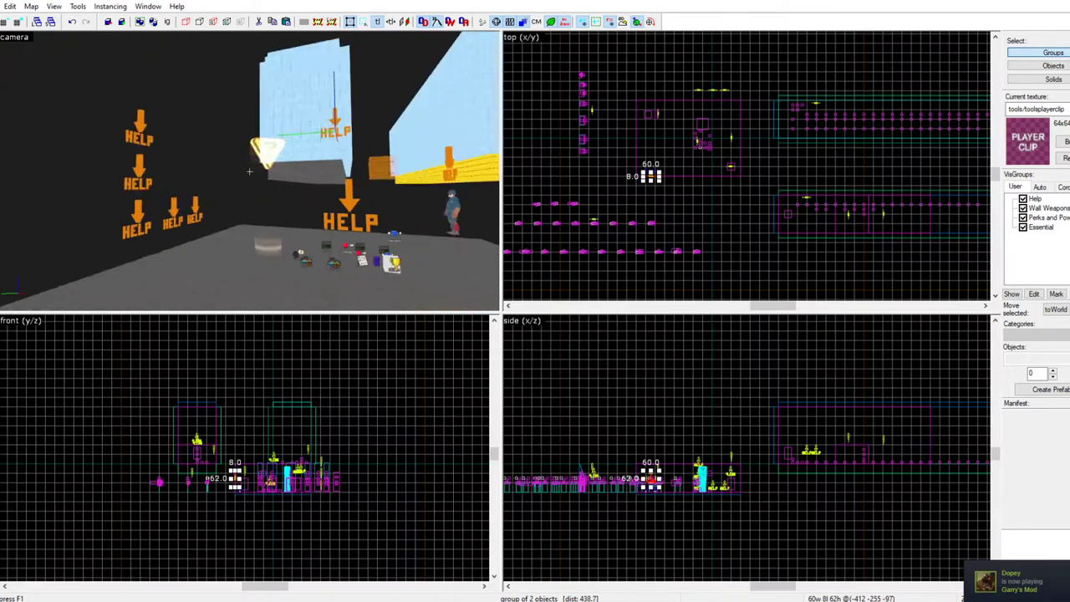
# Read the comments in the properties of the topmost HELP marker in the stacked group outside the room, and close them
pyautogui.press('w')
pyautogui.press('z')
pyautogui.click(276, 175)
pyautogui.press('z')
pyautogui.press('z')
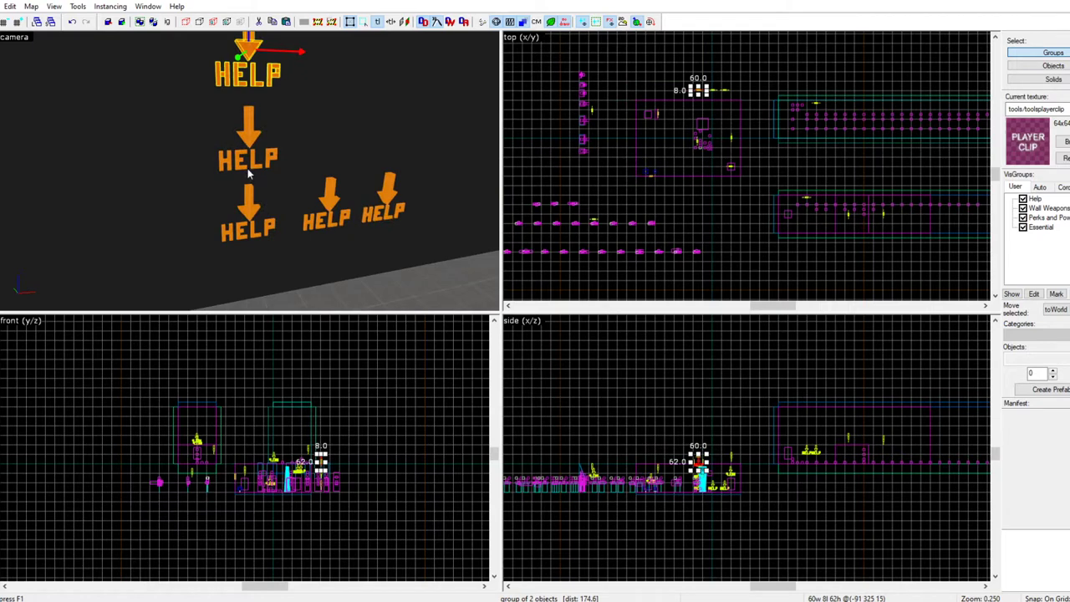
pyautogui.press('Up')
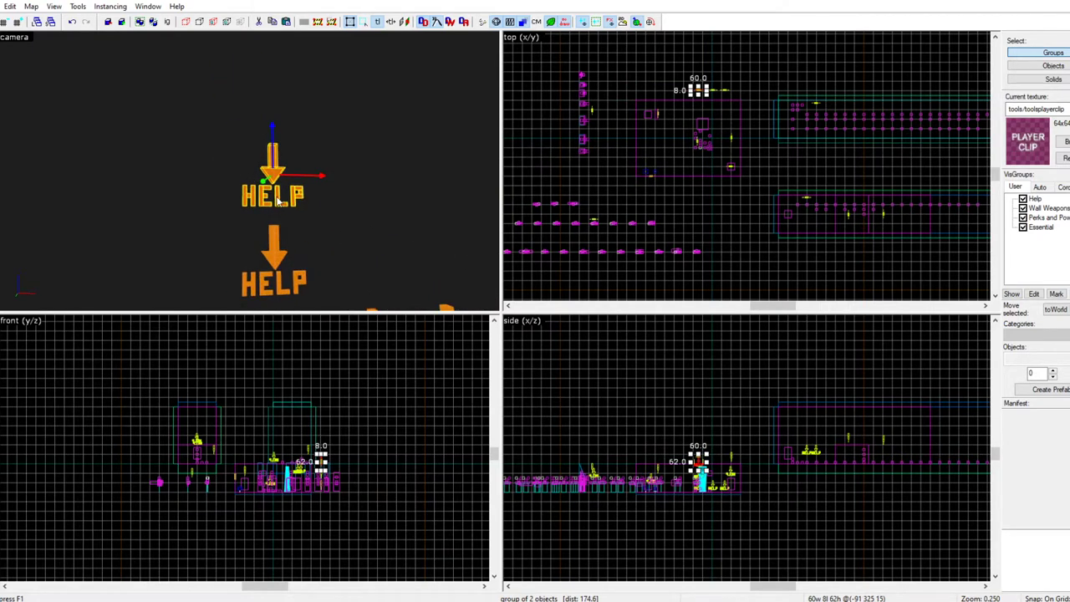
pyautogui.doubleClick(278, 201)
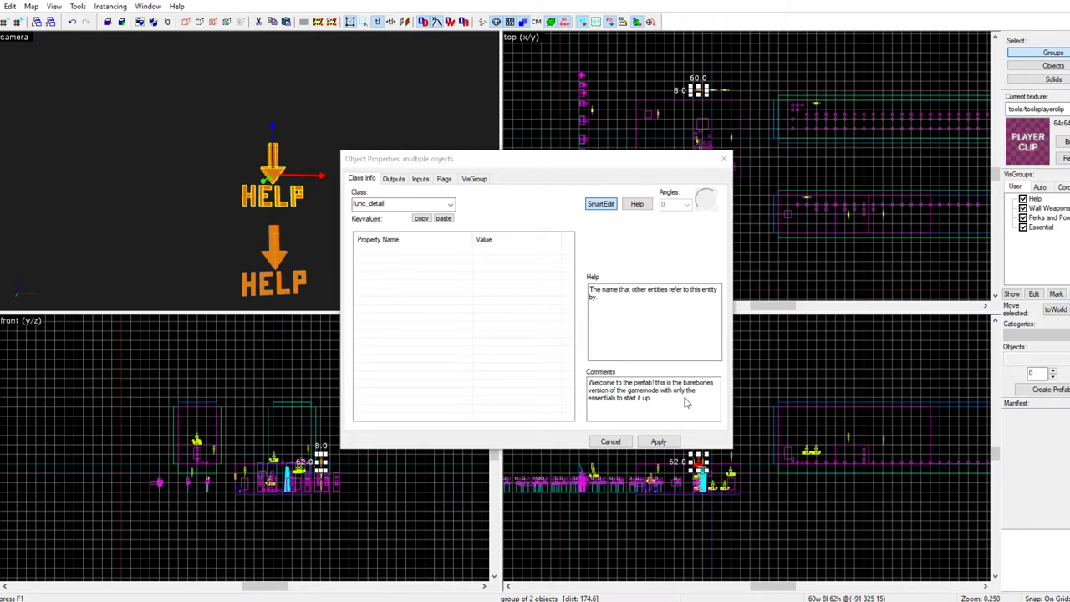
pyautogui.click(724, 160)
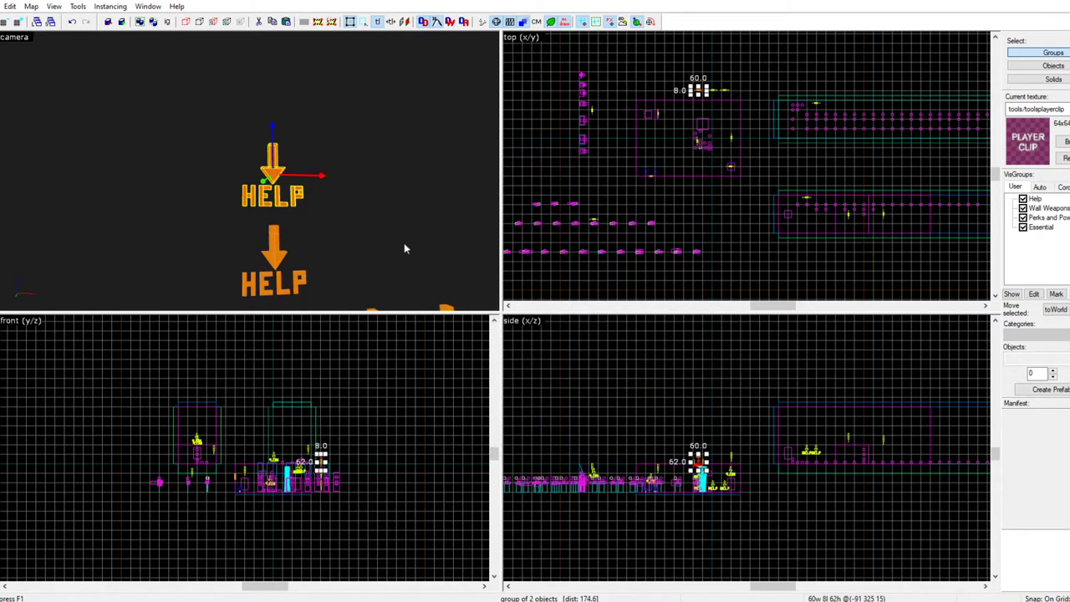
# Examine the prefab room's clip brush, player spawn and HELP markers, and select the trigger_capture_area brush covering the room
pyautogui.press('s')
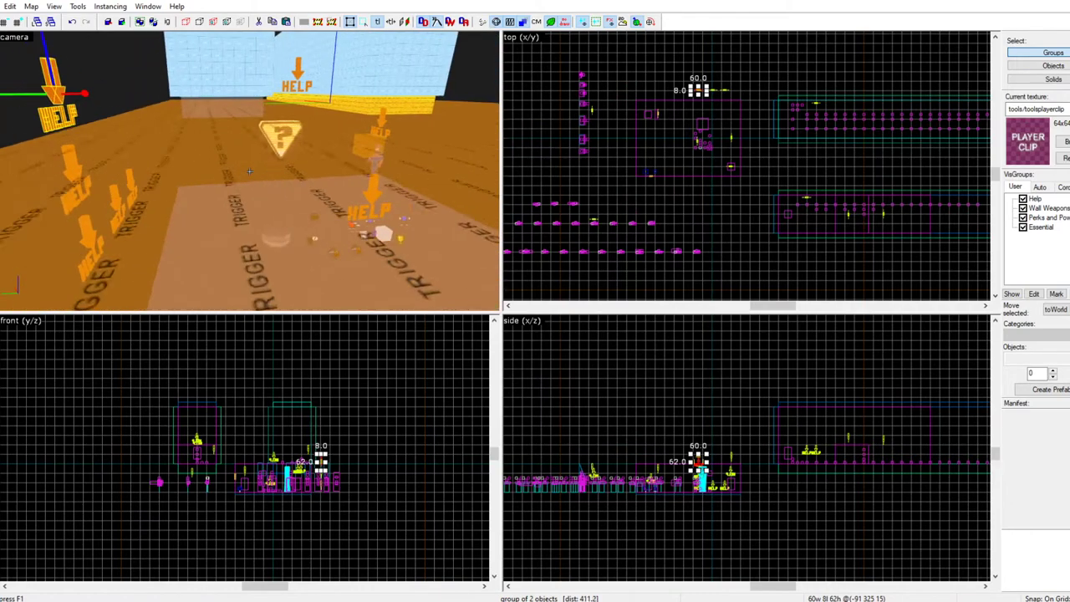
pyautogui.press('w')
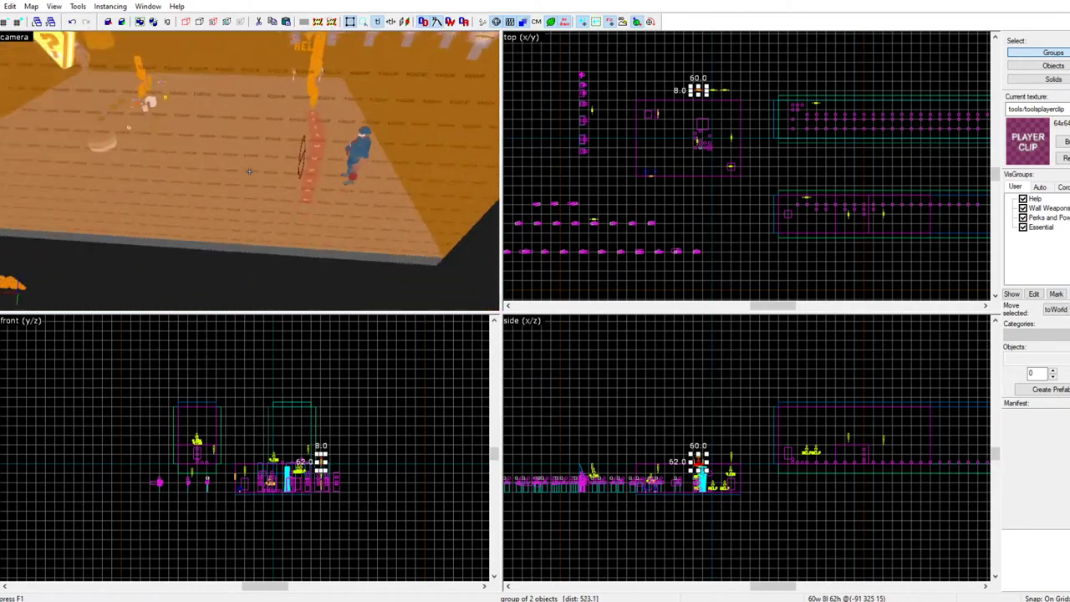
pyautogui.press('w')
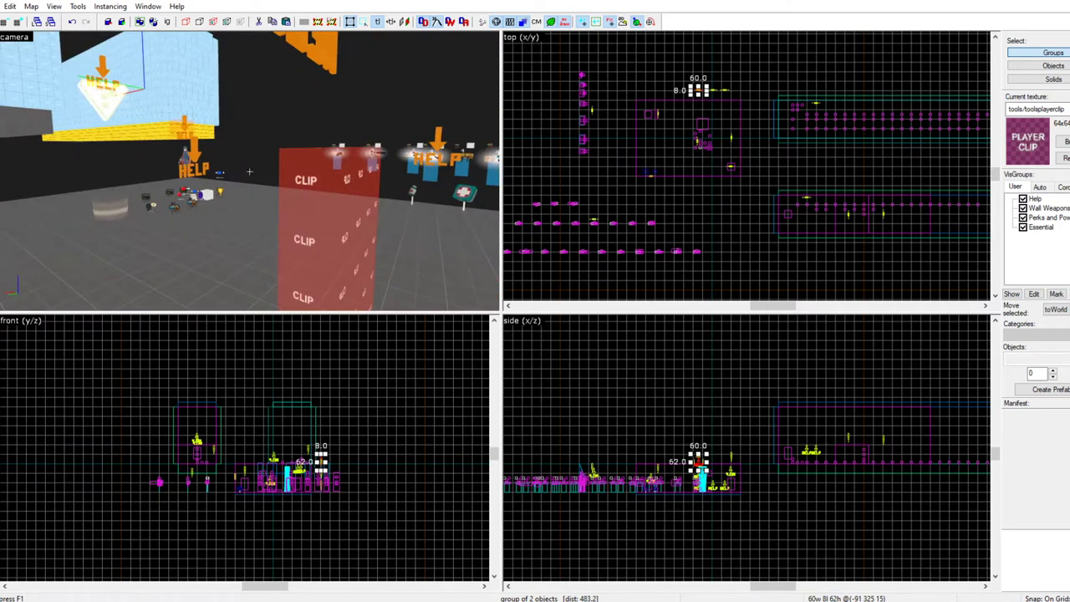
pyautogui.press('w')
pyautogui.press('s')
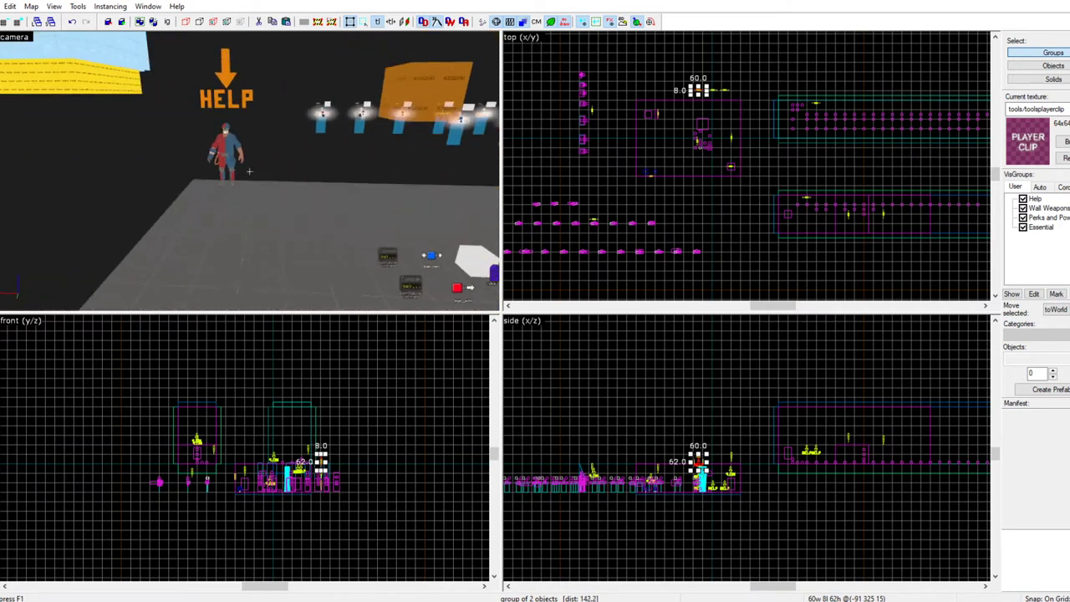
pyautogui.press('Down')
pyautogui.click(259, 191)
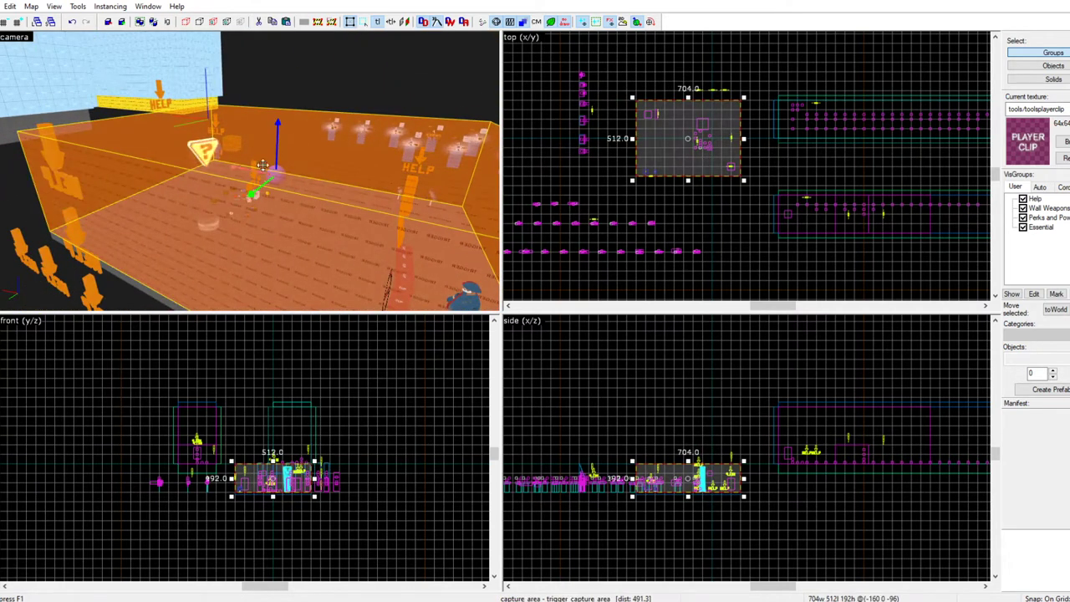
# Examine the cluster of game logic entities around the central HELP marker, and select the auto team entity
pyautogui.press('w')
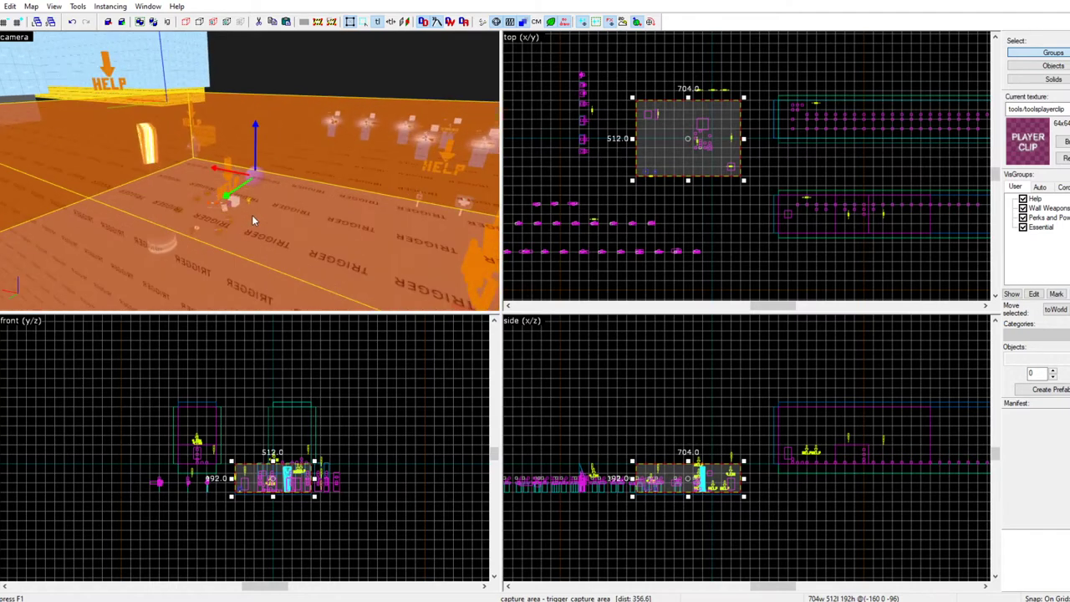
pyautogui.press('z')
pyautogui.press('w')
pyautogui.press('Down')
pyautogui.click(201, 164)
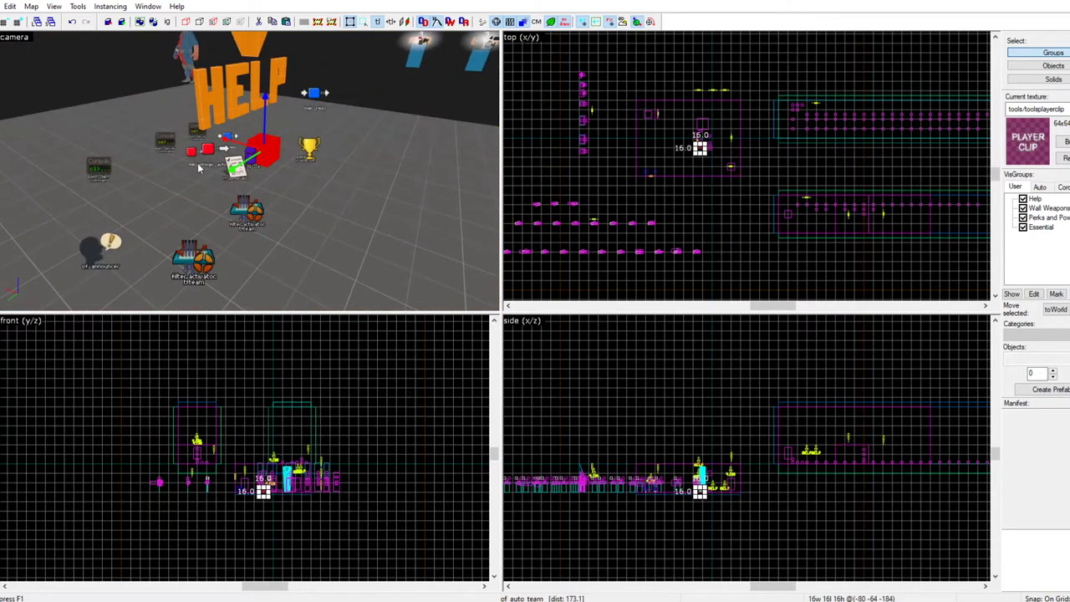
# Look over the rows of wall weapon displays outside the prefab room, beyond the perk bottle
pyautogui.press('z')
pyautogui.press('w')
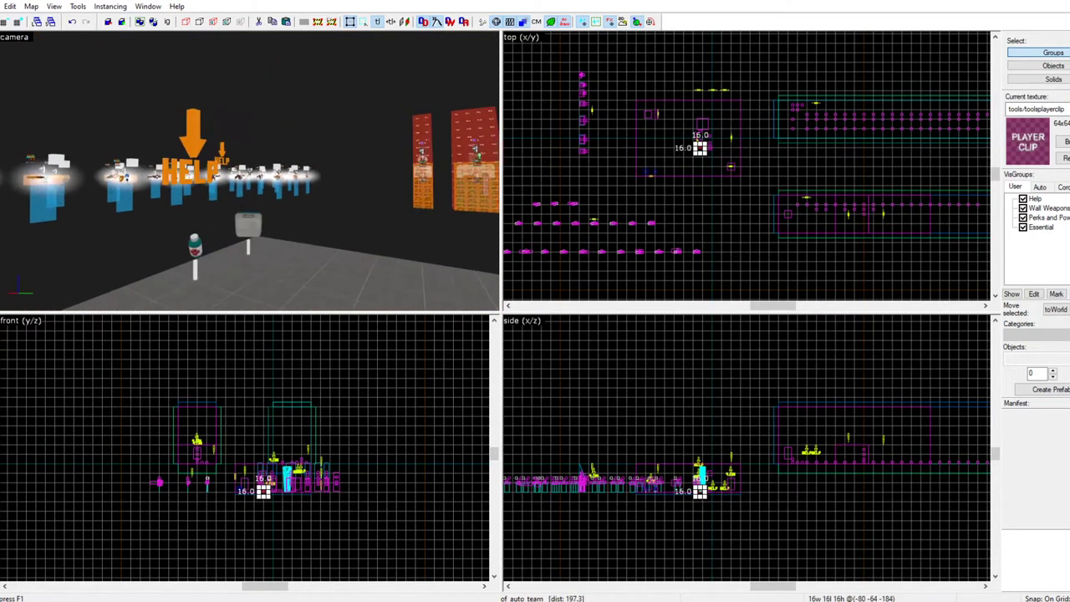
pyautogui.press('z')
pyautogui.press('z')
pyautogui.press('w')
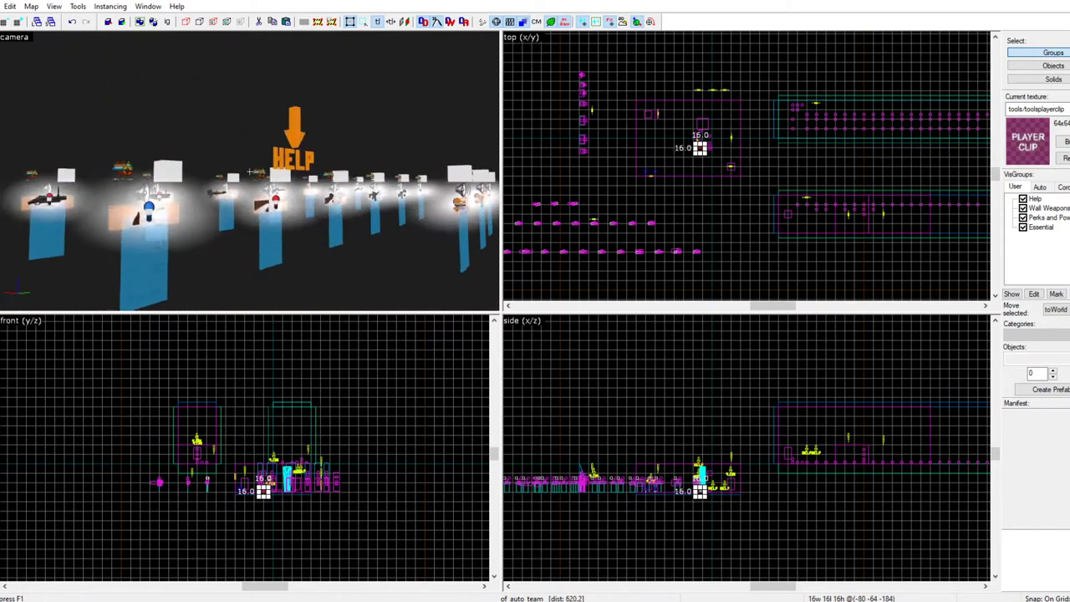
# Select all objects of one wall weapon setup in the lower row with an 84 by 112 unit selection box in the top view
pyautogui.press('z')
pyautogui.scroll(-4, 674, 160)
pyautogui.scroll(10, 661, 198)
pyautogui.click(641, 222)
pyautogui.moveTo(629, 199); pyautogui.dragTo(678, 263)
pyautogui.scroll(3, 644, 219)
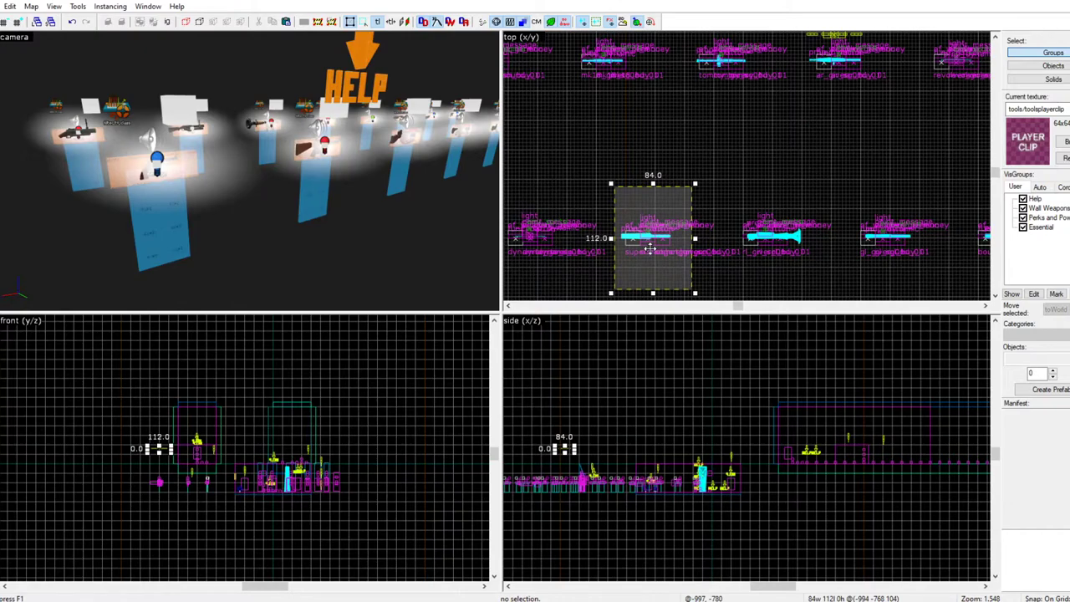
pyautogui.press('Return')
# Try moving the selected wall weapon setup within the top view, and undo the move
pyautogui.moveTo(608, 251); pyautogui.dragTo(638, 152)
pyautogui.hotkey('ctrl', 'z')
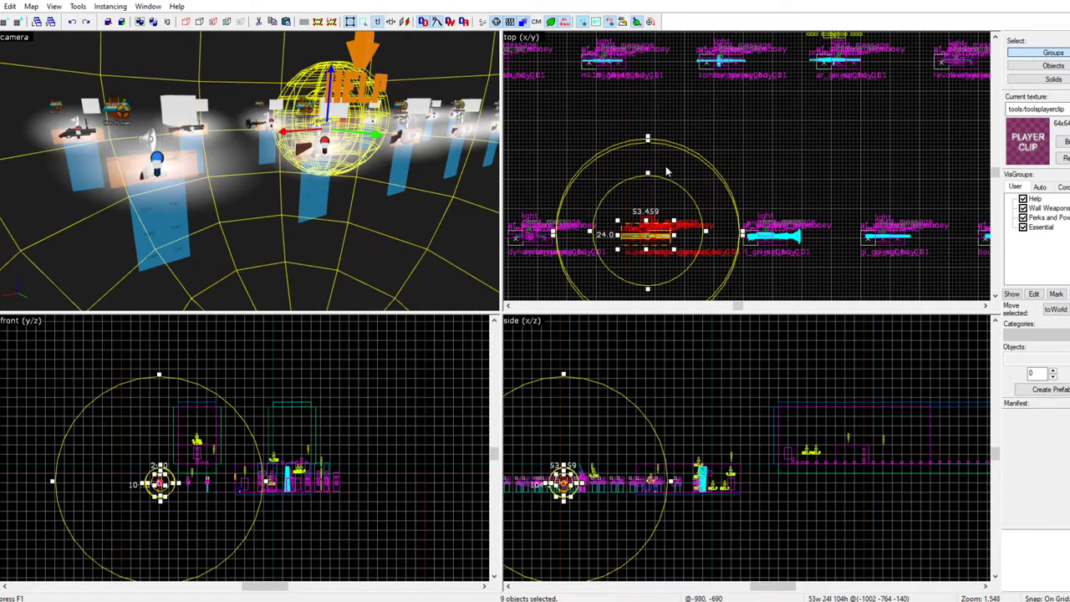
pyautogui.scroll(-2, 397, 142)
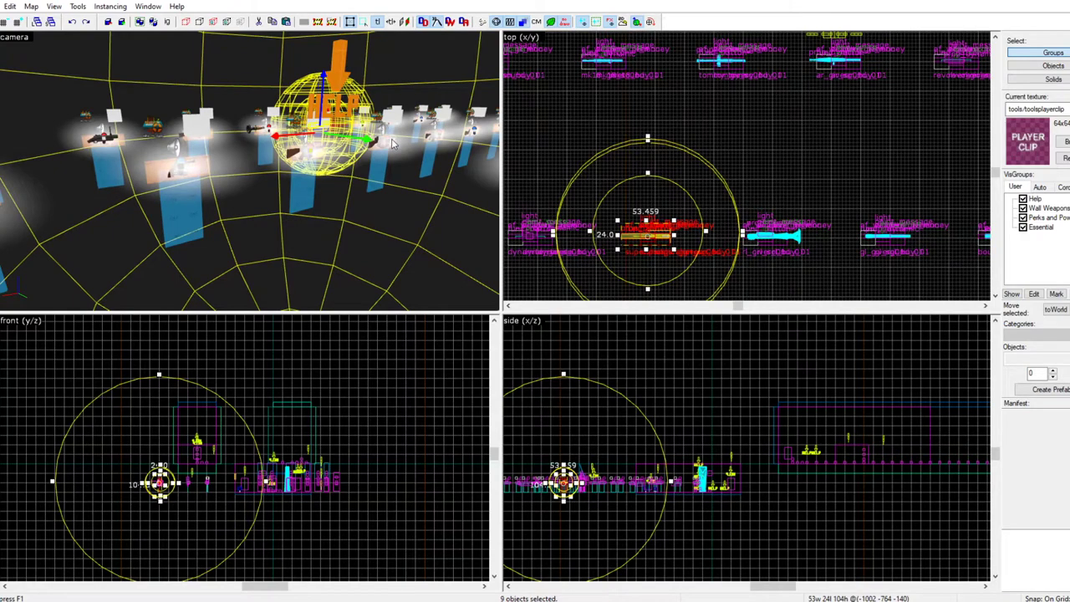
# Clear the selection, examine the power switch prefab outside the room, and select its func_door_rotating handle
pyautogui.press('z')
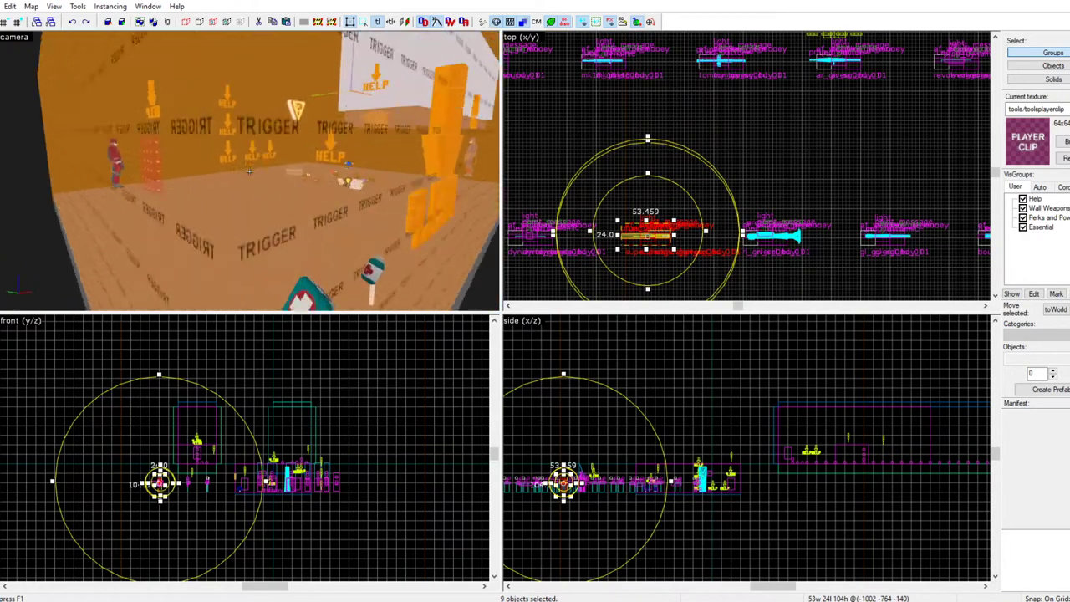
pyautogui.press('w')
pyautogui.press('Escape')
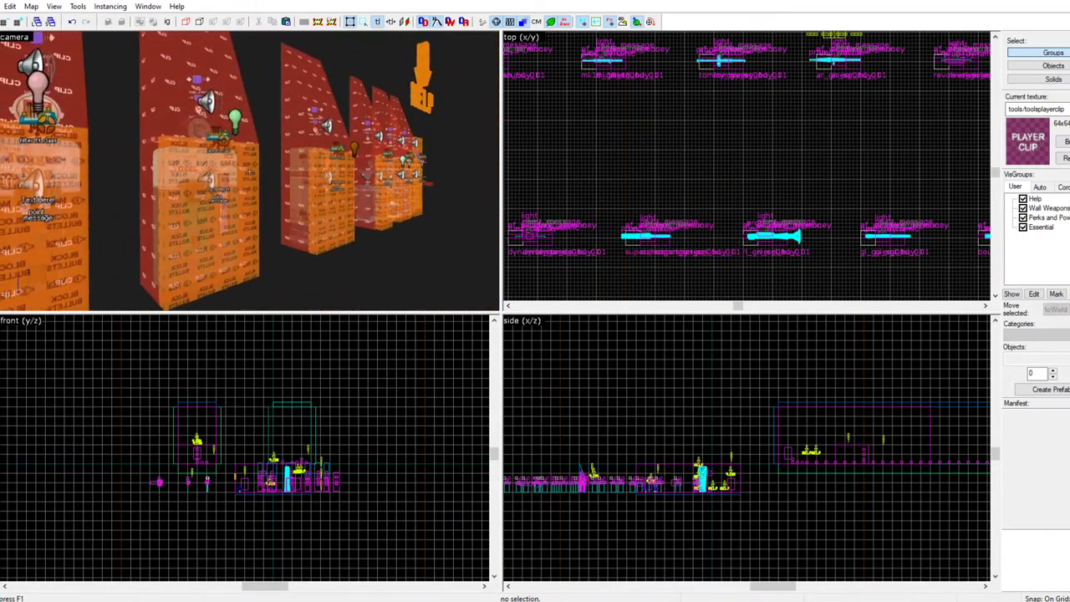
pyautogui.press('w')
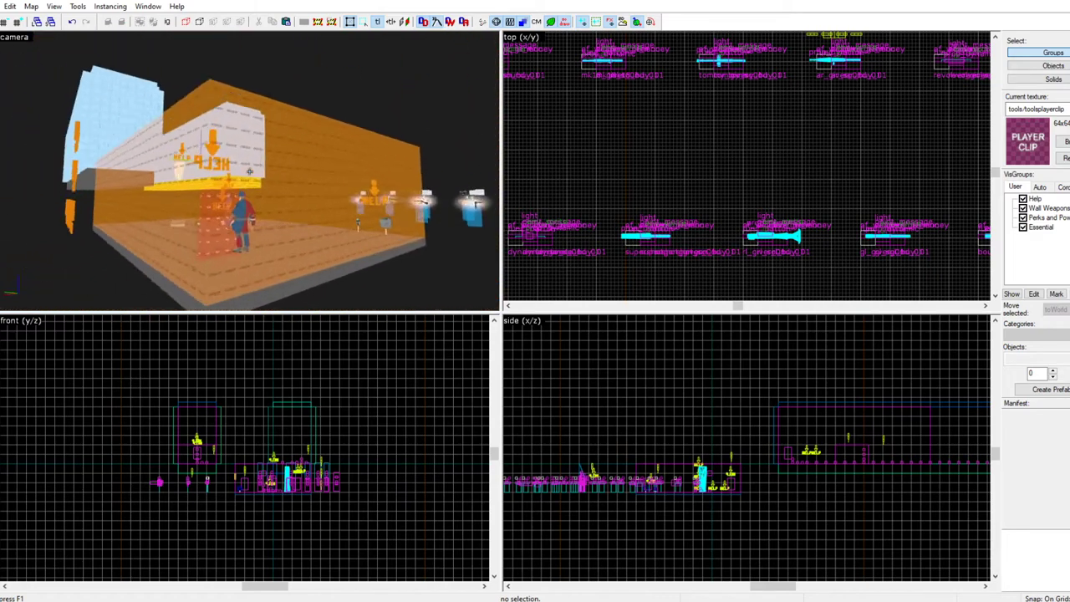
pyautogui.press('w')
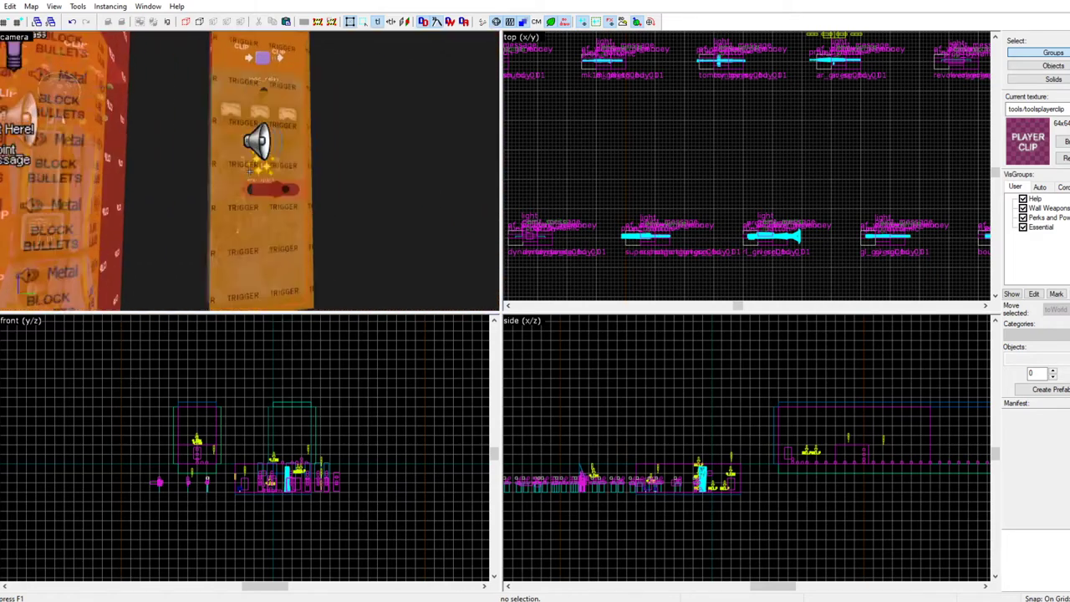
pyautogui.click(249, 171)
pyautogui.press('s')
pyautogui.press('w')
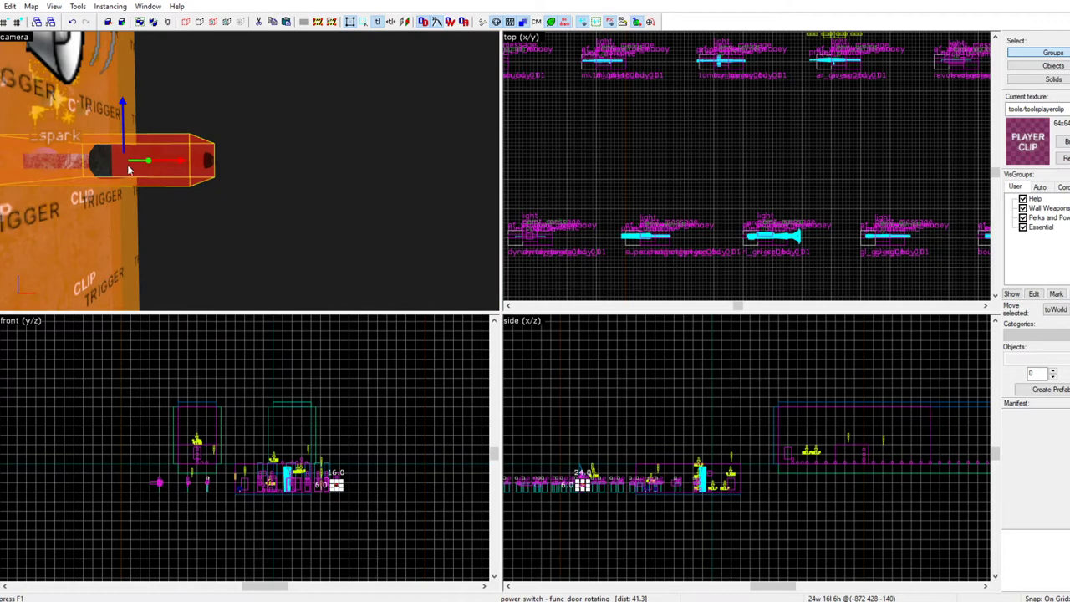
# Look over the rows of logic relays, team round timers and game texts inside the long skybox-walled room
pyautogui.press('z')
pyautogui.press('z')
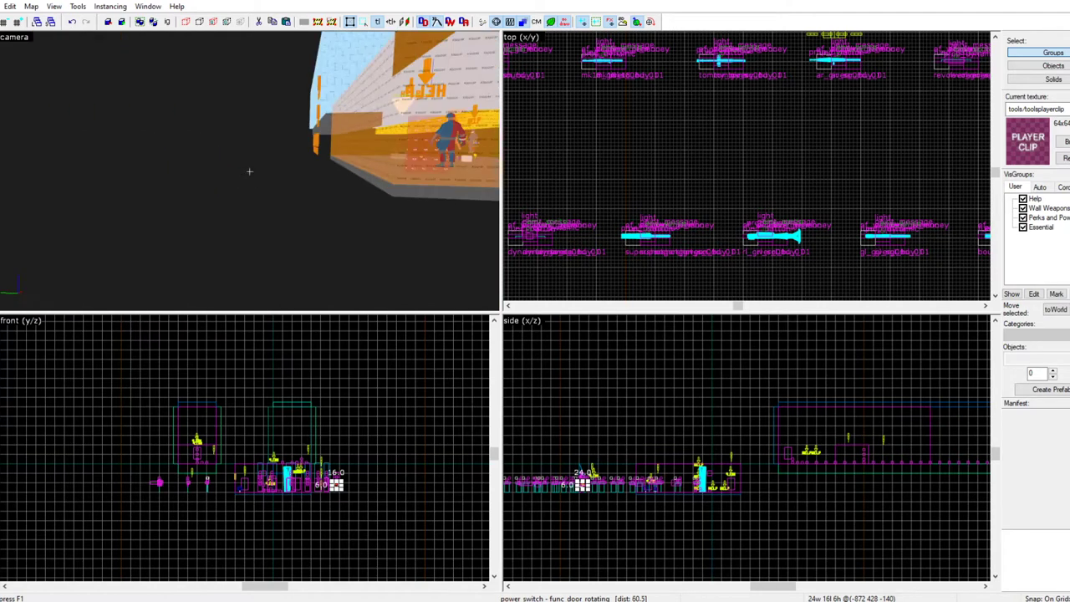
pyautogui.press('w')
pyautogui.press('w')
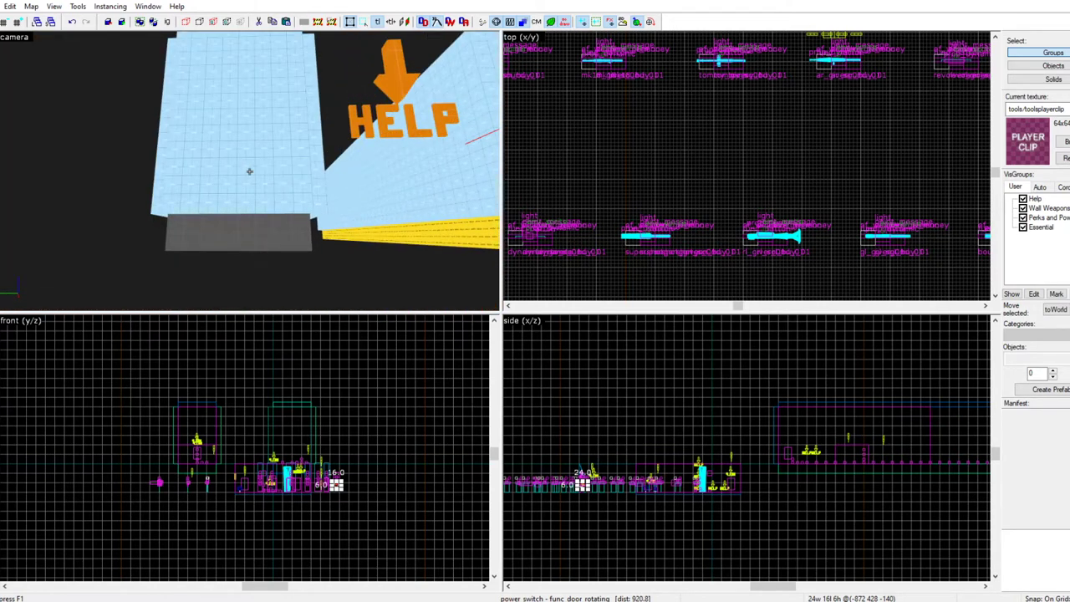
pyautogui.press('w')
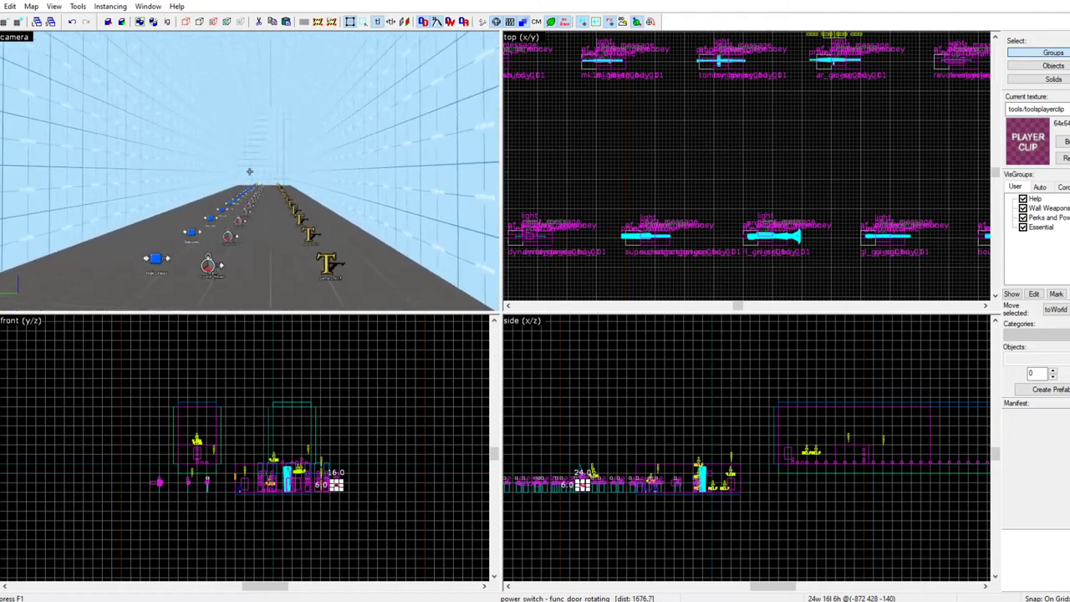
pyautogui.press('z')
pyautogui.press('z')
pyautogui.press('a')
pyautogui.press('w')
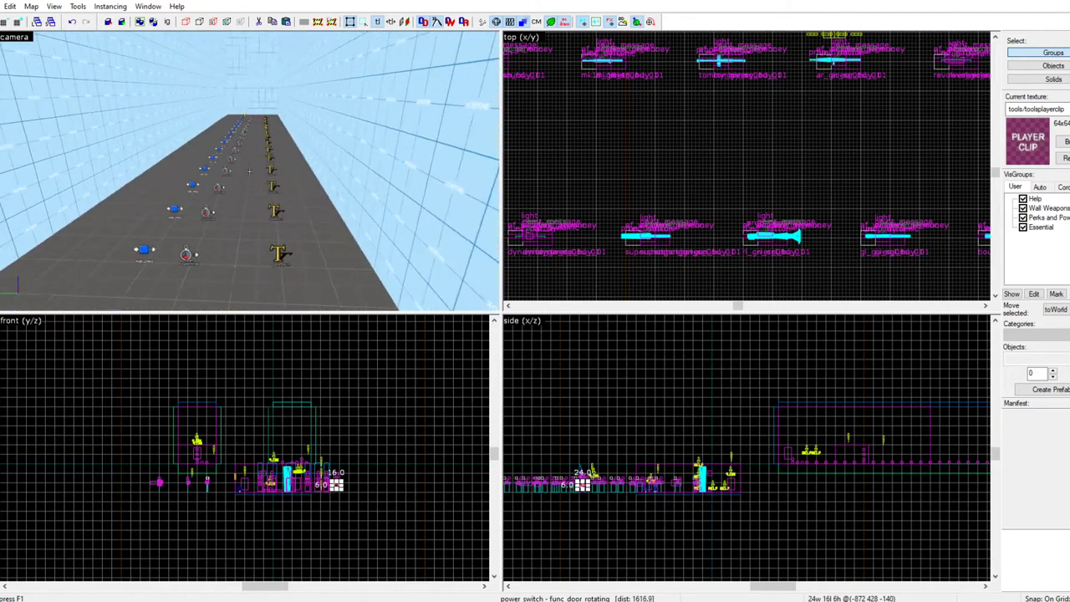
# Examine the zombie spawners in and around the trigger brush, and select the zombie_spawn5 bot spawner beside it
pyautogui.press('w')
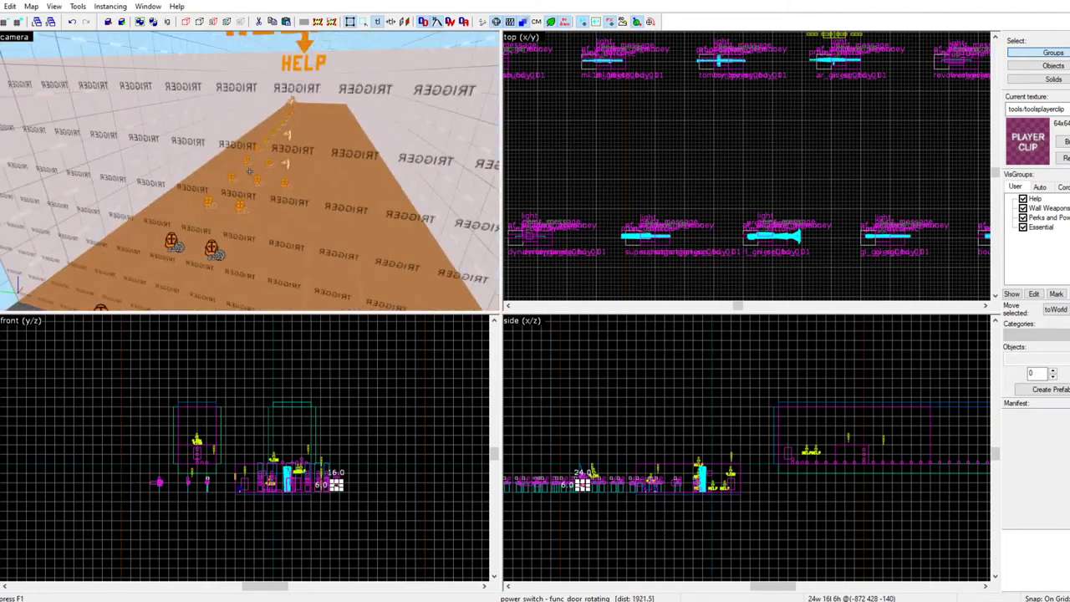
pyautogui.press('s')
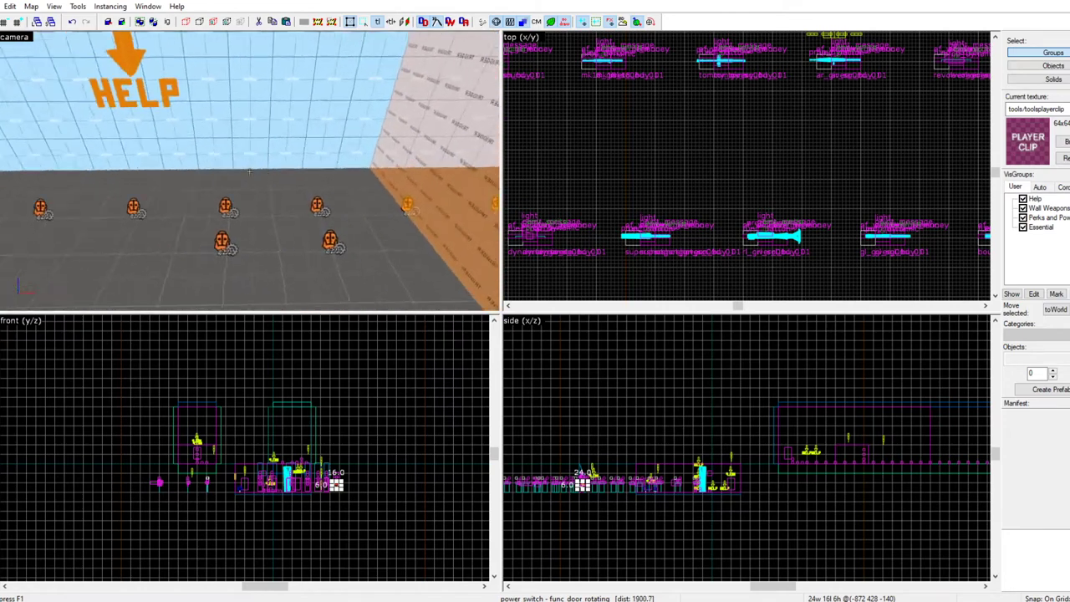
pyautogui.press('z')
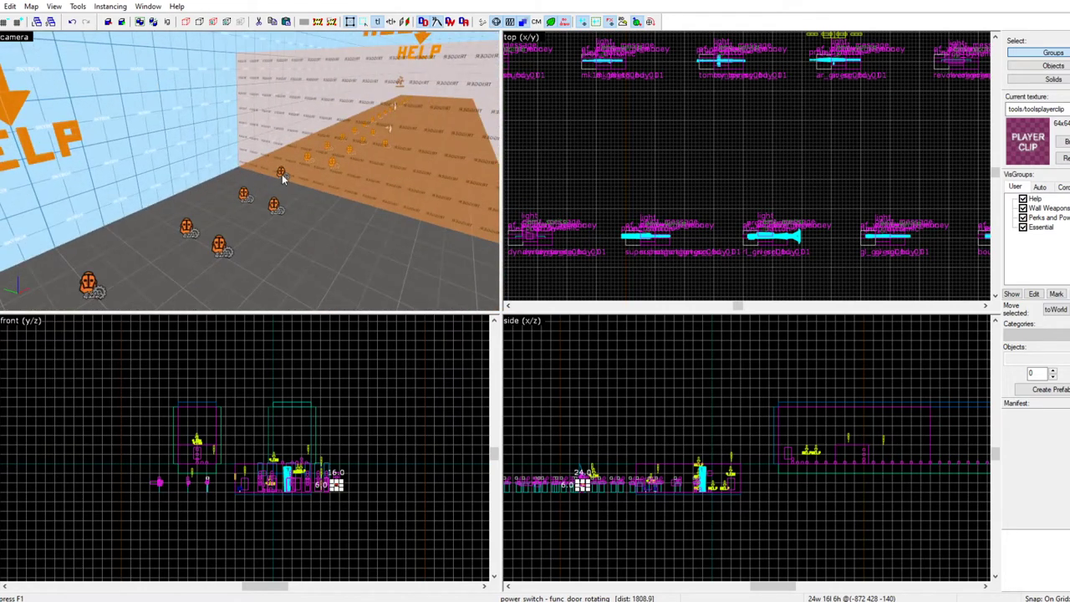
pyautogui.click(281, 175)
pyautogui.hotkey('ctrl', 'shift', 'e')
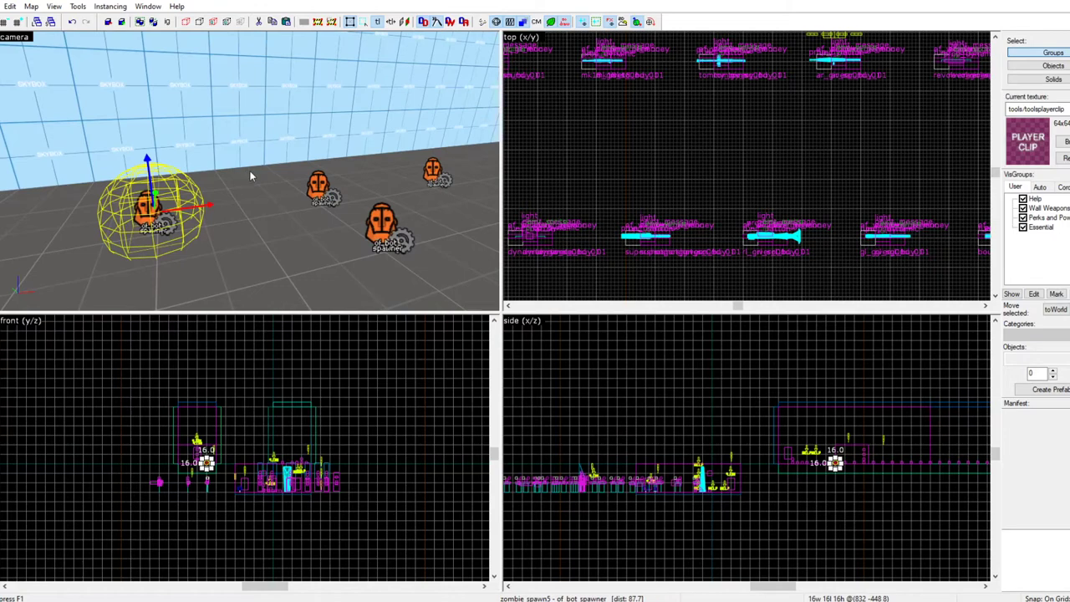
pyautogui.press('z')
pyautogui.press('s')
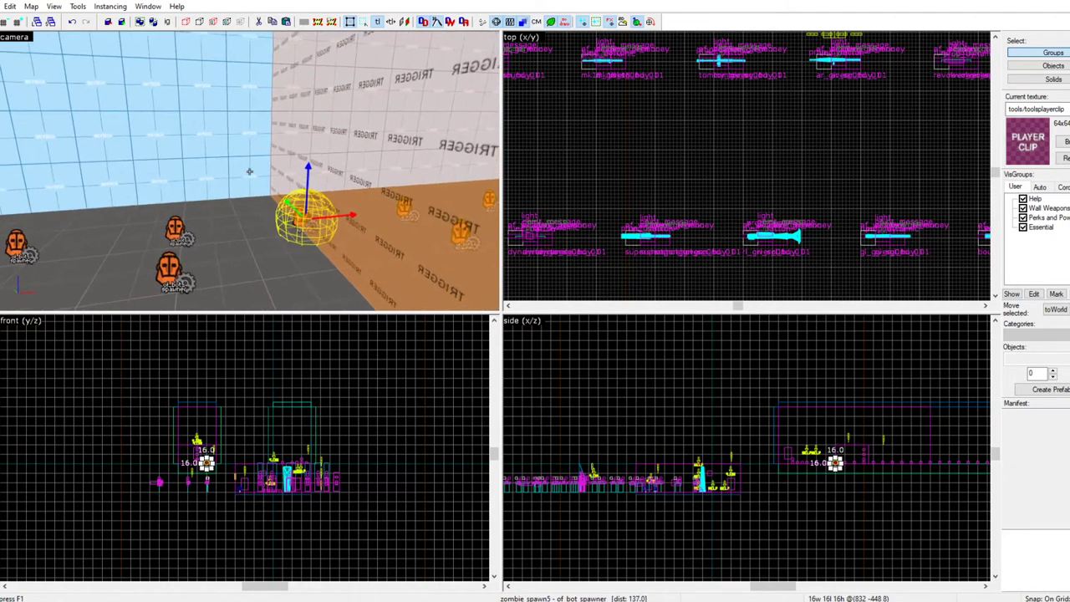
pyautogui.press('z')
pyautogui.press('s')
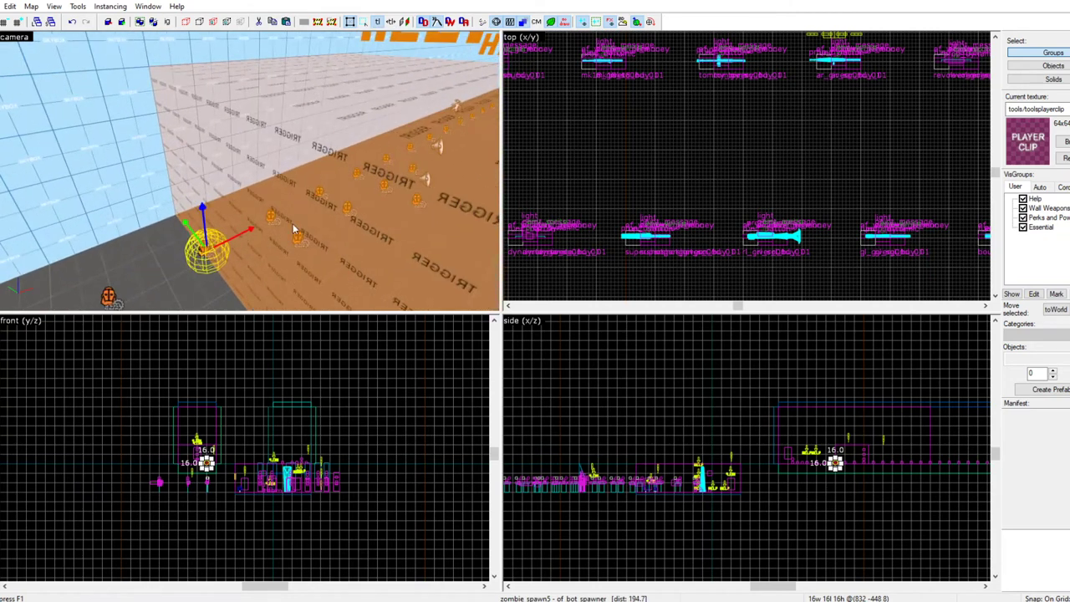
# Select the zombie_spawn_zone1 trigger_teleport brush, clear it from view, and reselect the zombie_spawn5 bot spawner
pyautogui.click(275, 237)
pyautogui.press('z')
pyautogui.press('w')
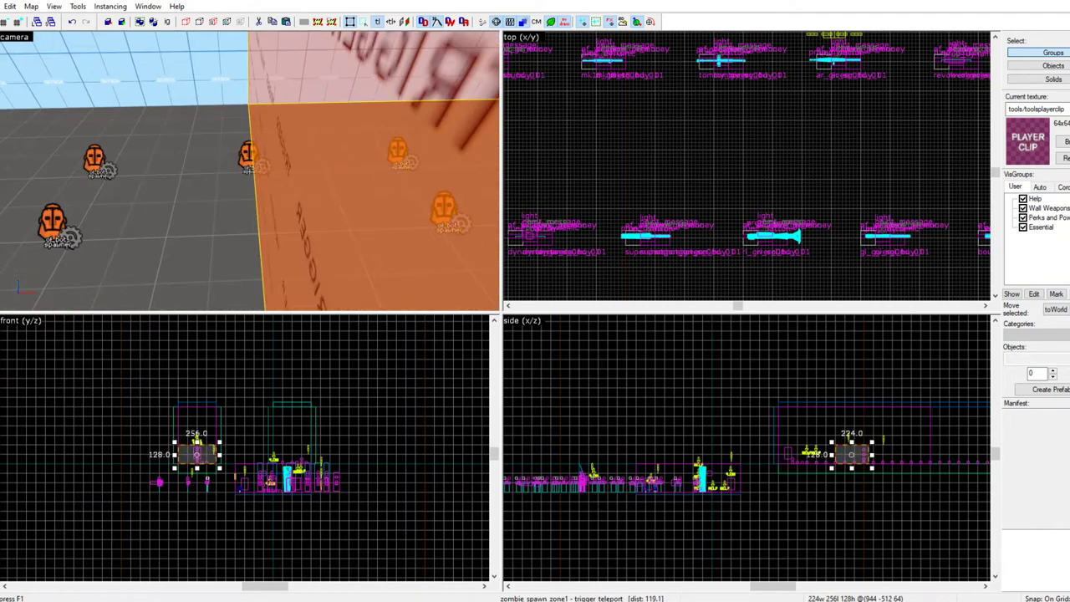
pyautogui.press('z')
pyautogui.click(216, 161)
pyautogui.press('Left')
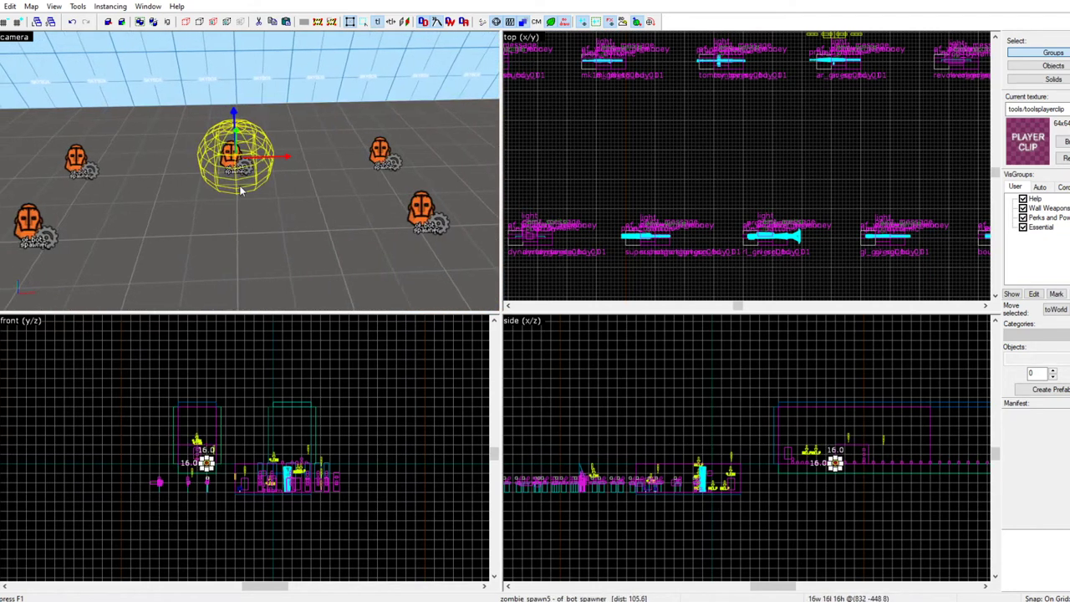
# Look along the spawner rows, inspect the object properties of the zombie_spawn8_boss bot spawner, and close them
pyautogui.press('z')
pyautogui.press('w')
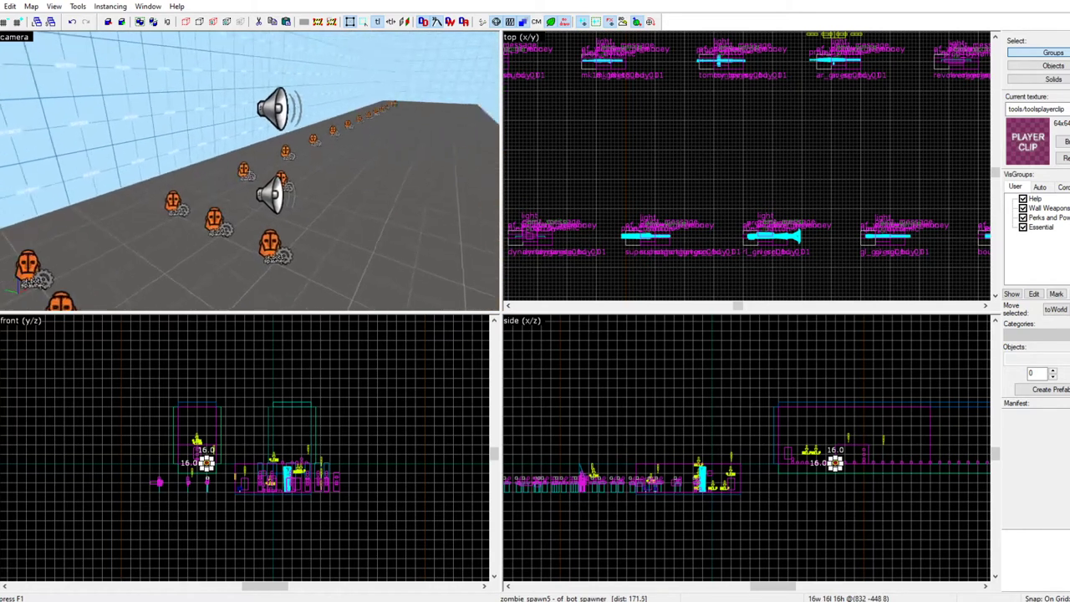
pyautogui.press('z')
pyautogui.press('z')
pyautogui.press('s')
pyautogui.press('z')
pyautogui.press('z')
pyautogui.press('z')
pyautogui.doubleClick(241, 180)
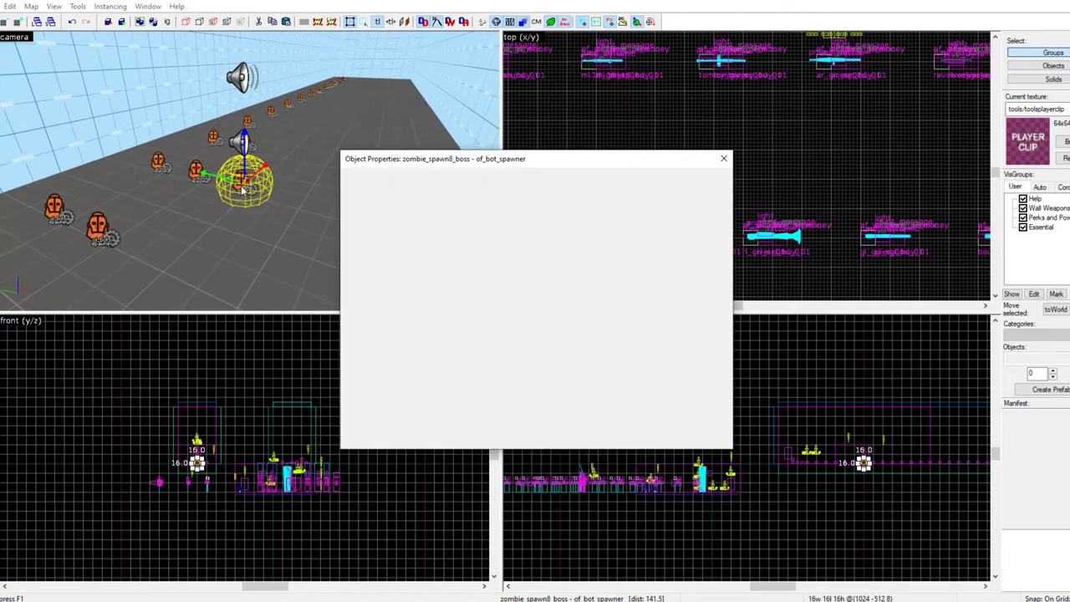
pyautogui.click(516, 276)
pyautogui.click(724, 159)
# Go back to the round logic entities, inspect the timer length in the properties of timer_round3, and close them
pyautogui.press('z')
pyautogui.press('w')
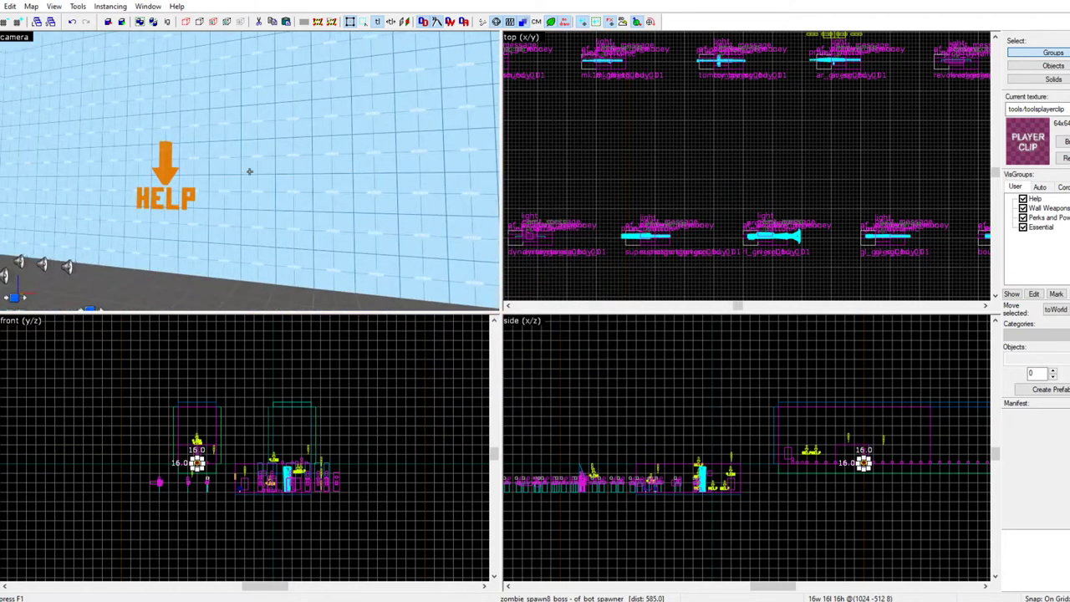
pyautogui.press('w')
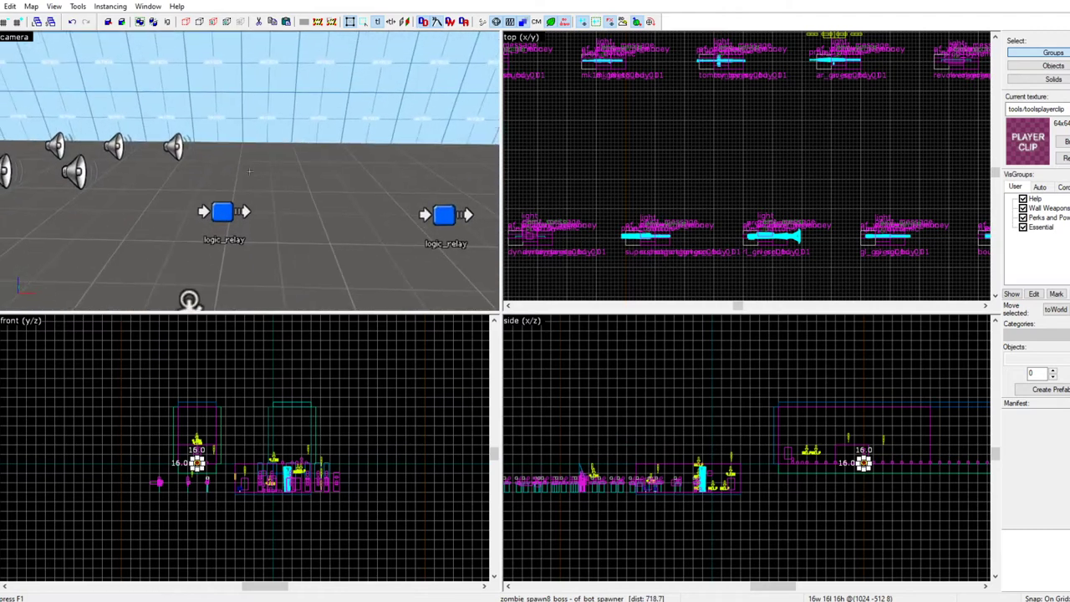
pyautogui.click(273, 164)
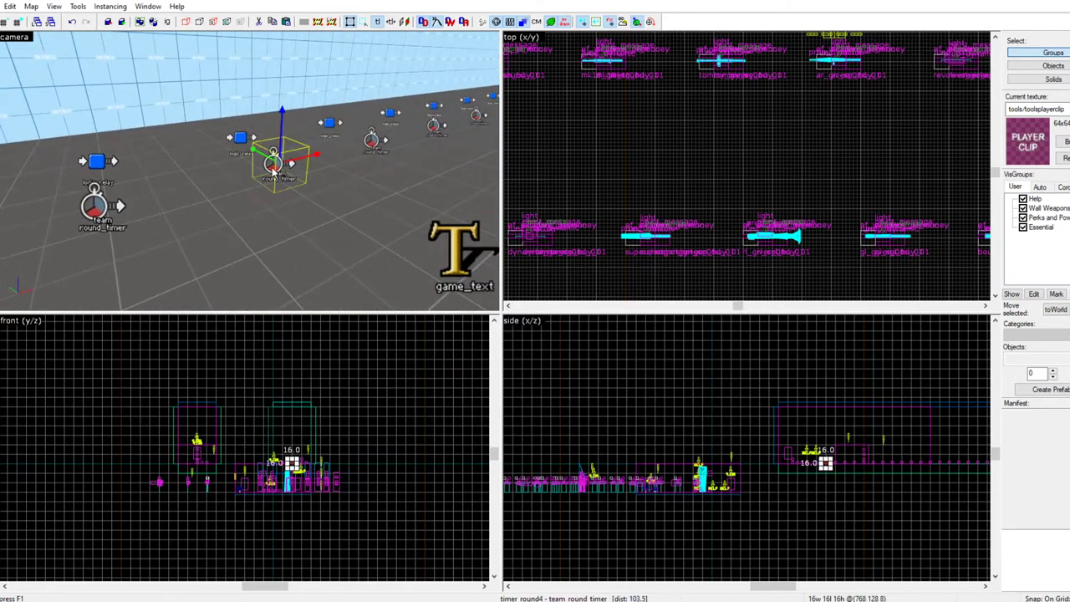
pyautogui.hotkey('alt', 'Return')
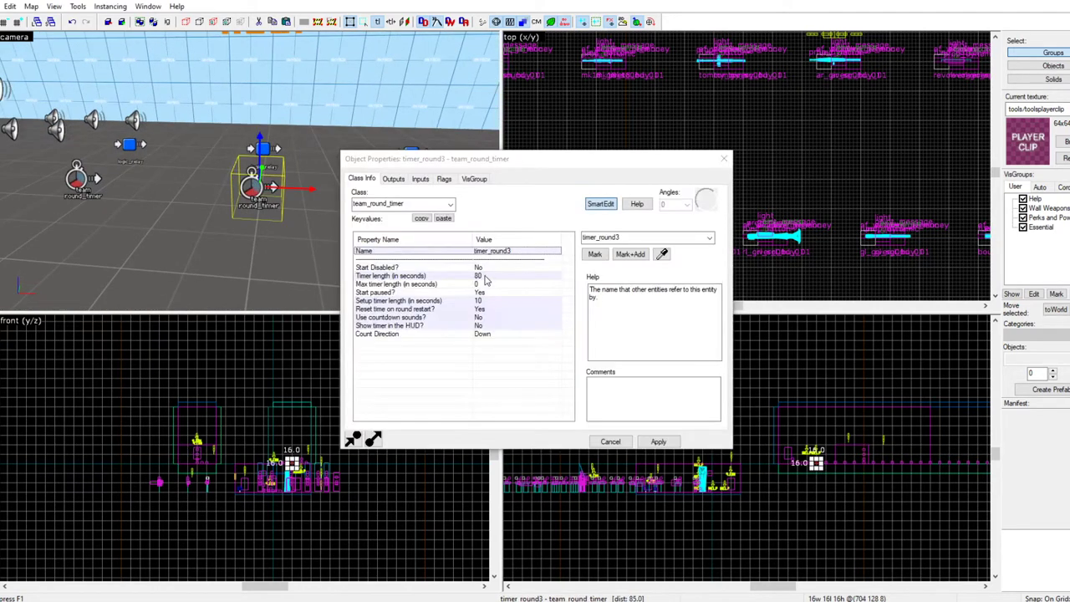
pyautogui.click(499, 277)
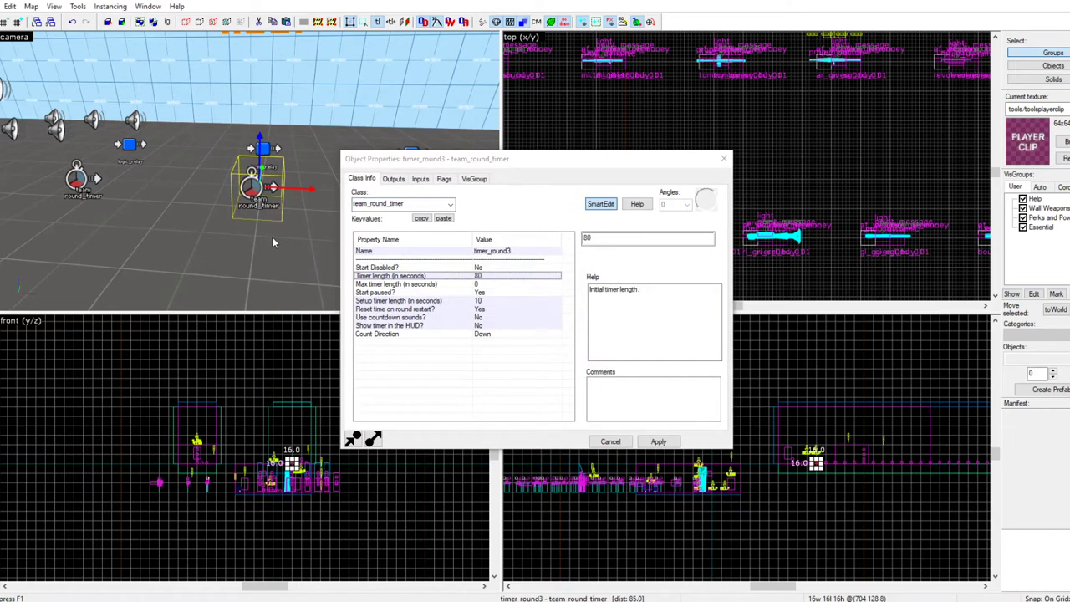
pyautogui.press('a')
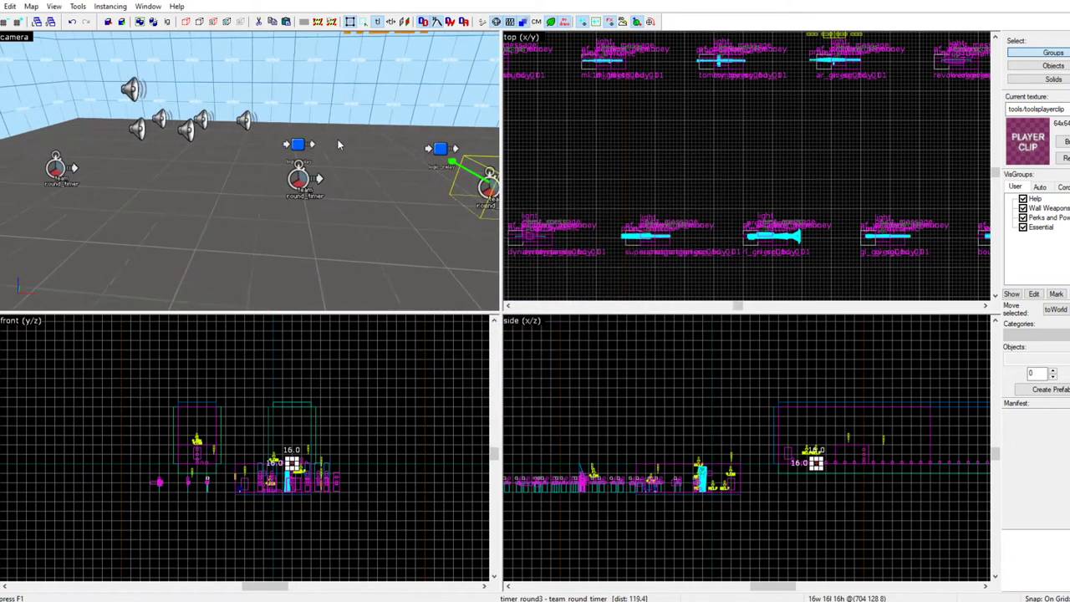
# Open the properties of the round_start_sound ambient_generic, and inspect its sound name entry
pyautogui.press('z')
pyautogui.press('w')
pyautogui.press('z')
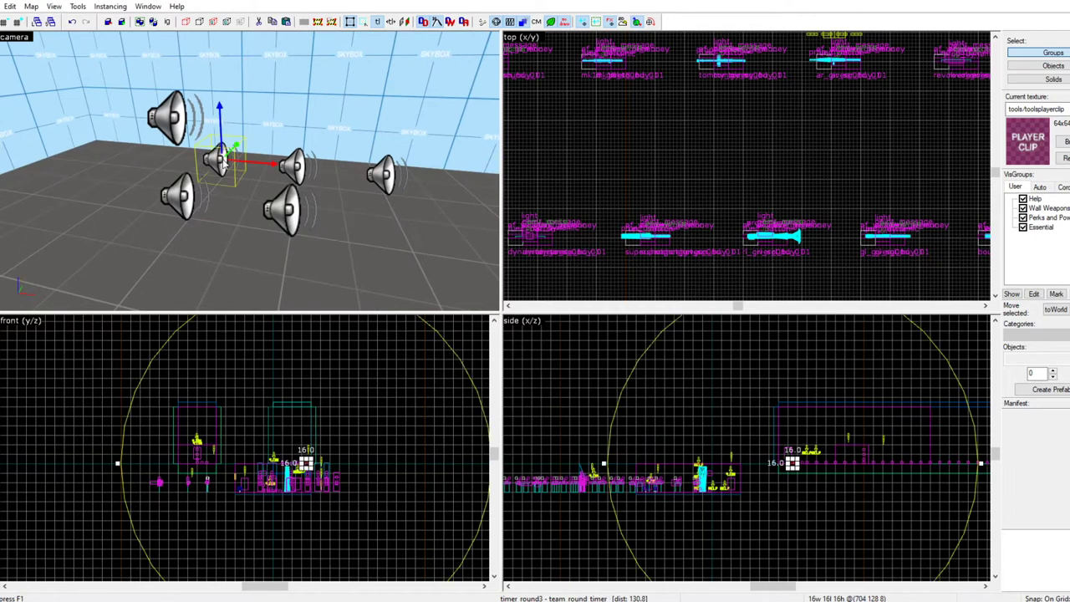
pyautogui.doubleClick(219, 161)
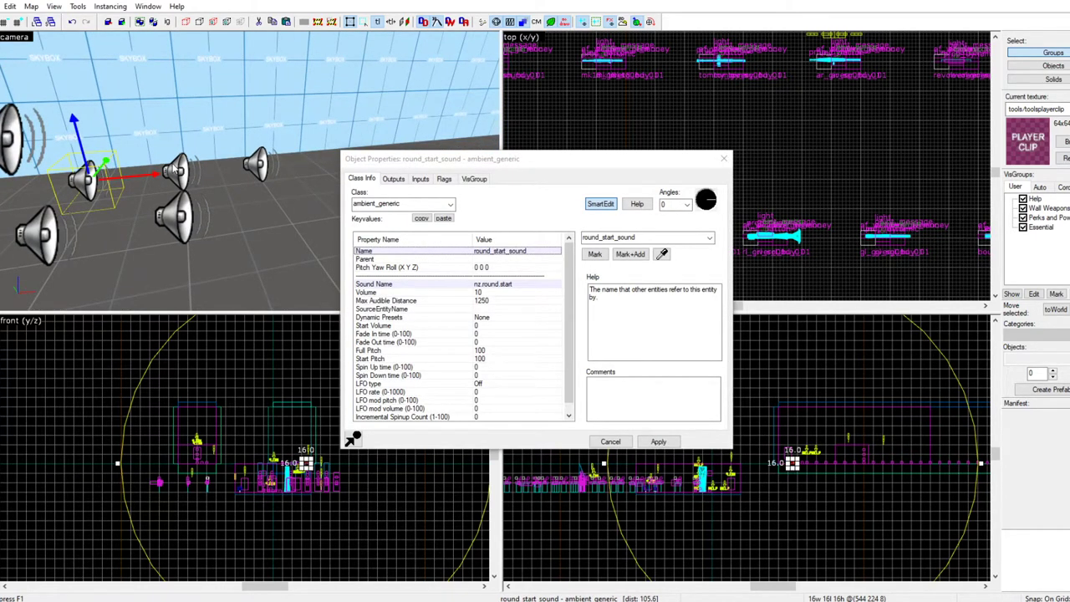
pyautogui.click(468, 285)
pyautogui.doubleClick(599, 240)
pyautogui.click(623, 444)
# Inspect the sound names of the neighbouring speakers, including round_end_sound and special_end_sound, and close the properties
pyautogui.click(179, 171)
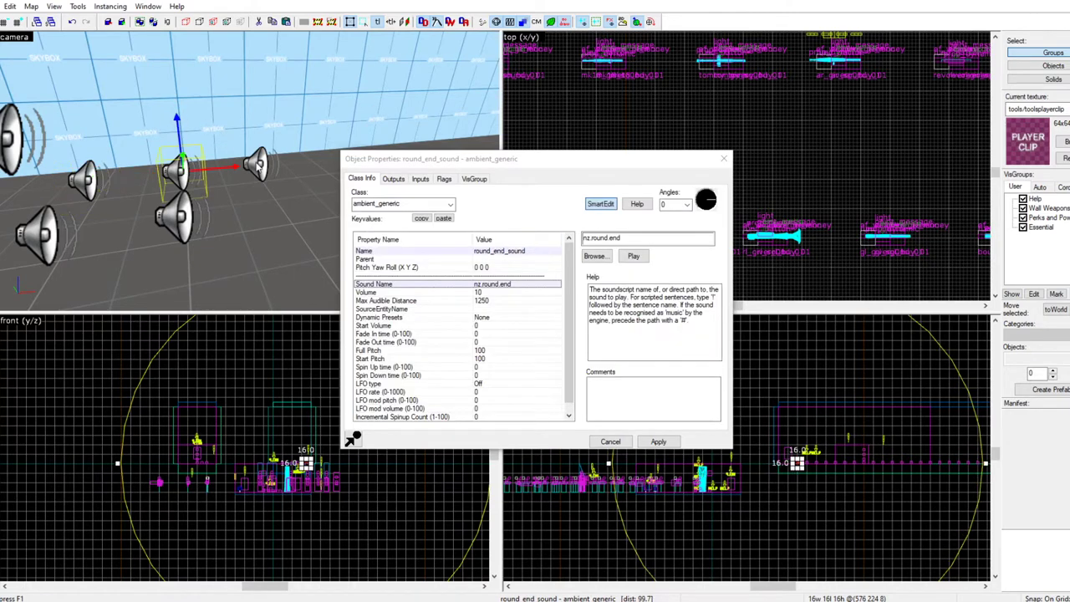
pyautogui.click(256, 166)
pyautogui.click(176, 234)
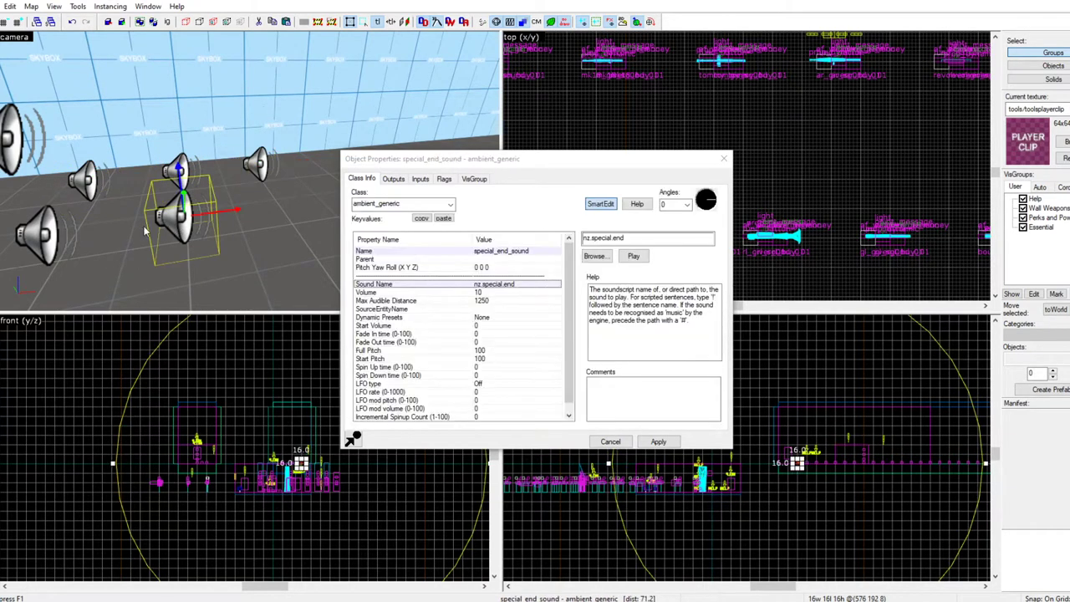
pyautogui.click(723, 159)
# Look over the rest of the prefab map, from the sound entities past the player models to the HELP-marked sections and wall weapon rows
pyautogui.scroll(-3, 47, 100)
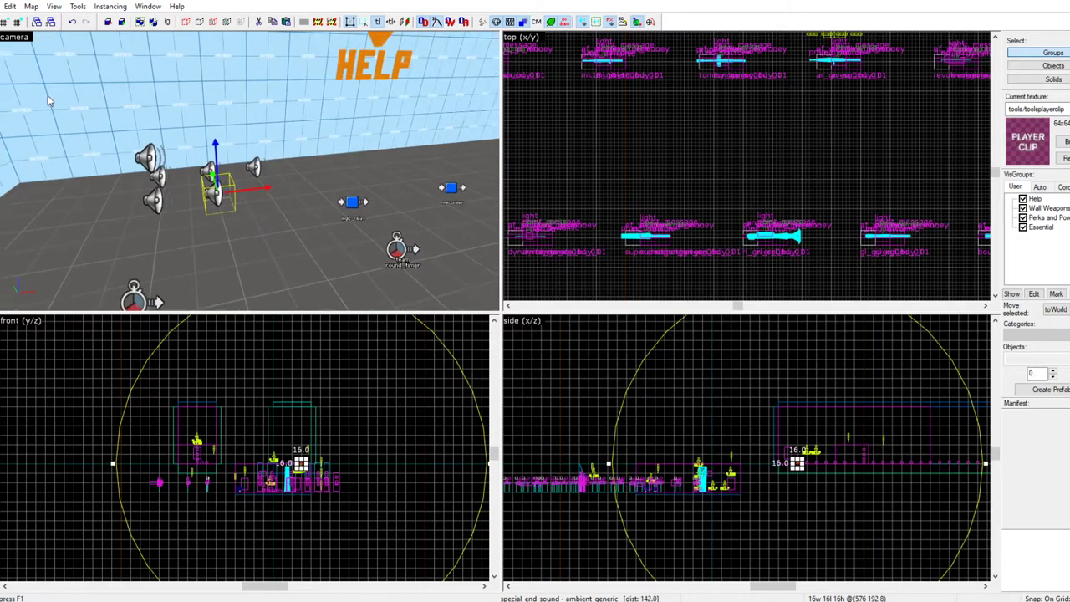
pyautogui.press('z')
pyautogui.press('w')
pyautogui.press('w')
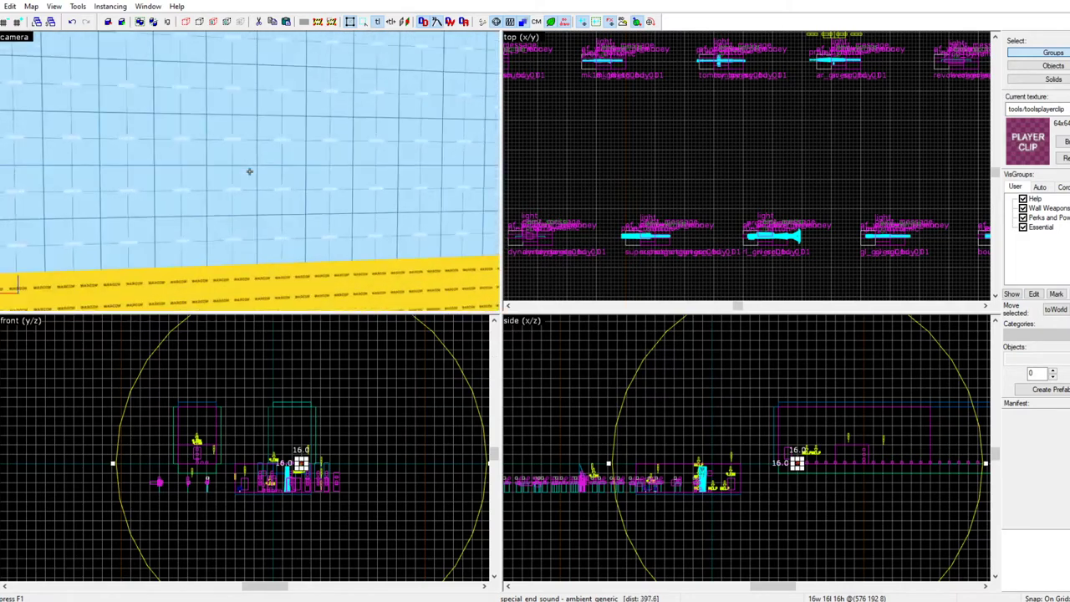
pyautogui.press('w')
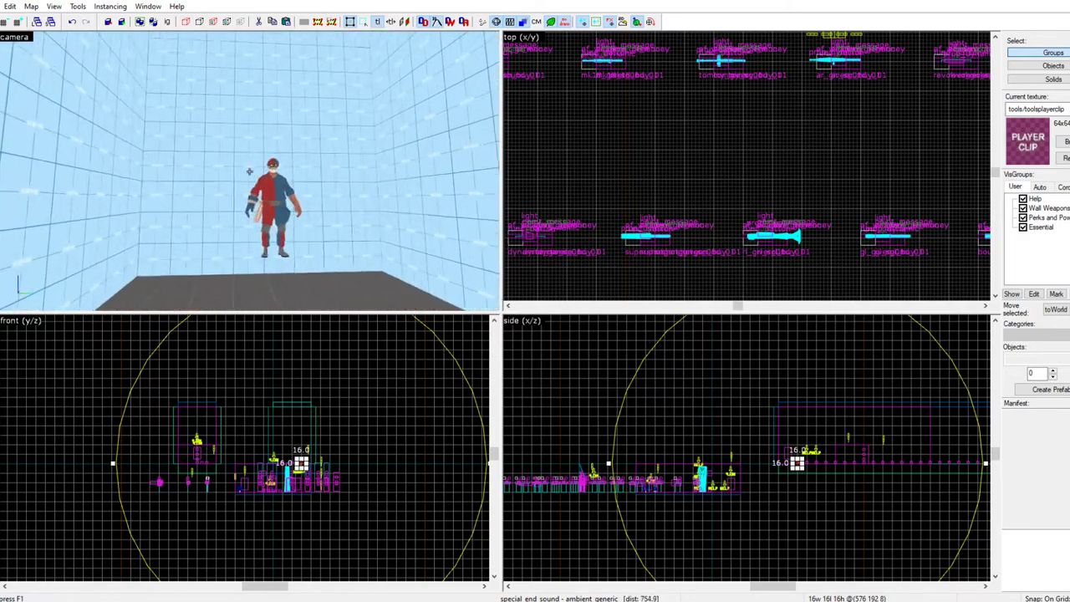
pyautogui.press('w')
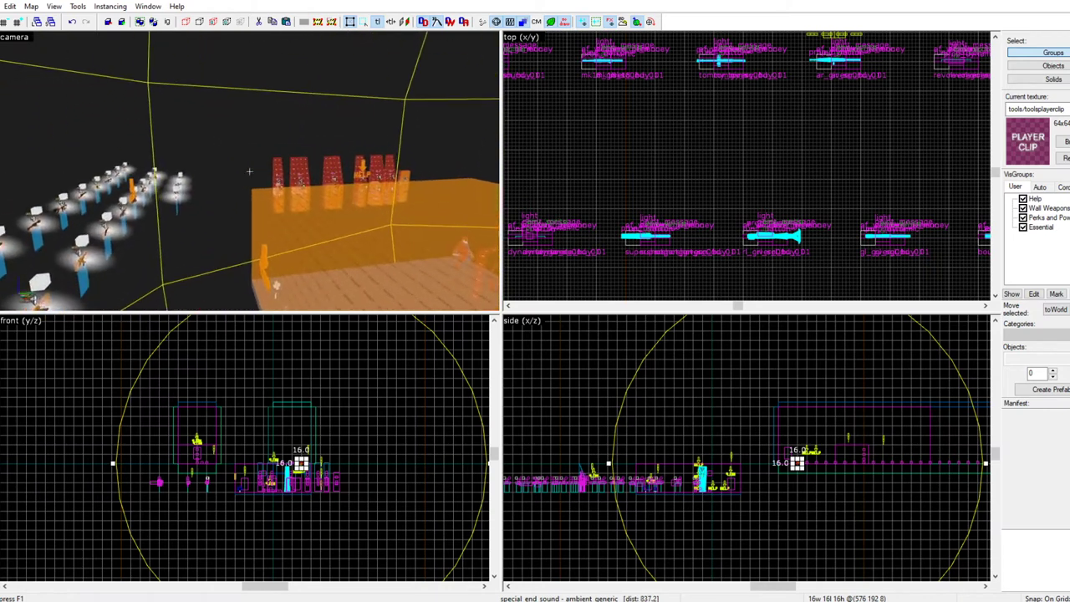
pyautogui.press('s')
pyautogui.press('w')
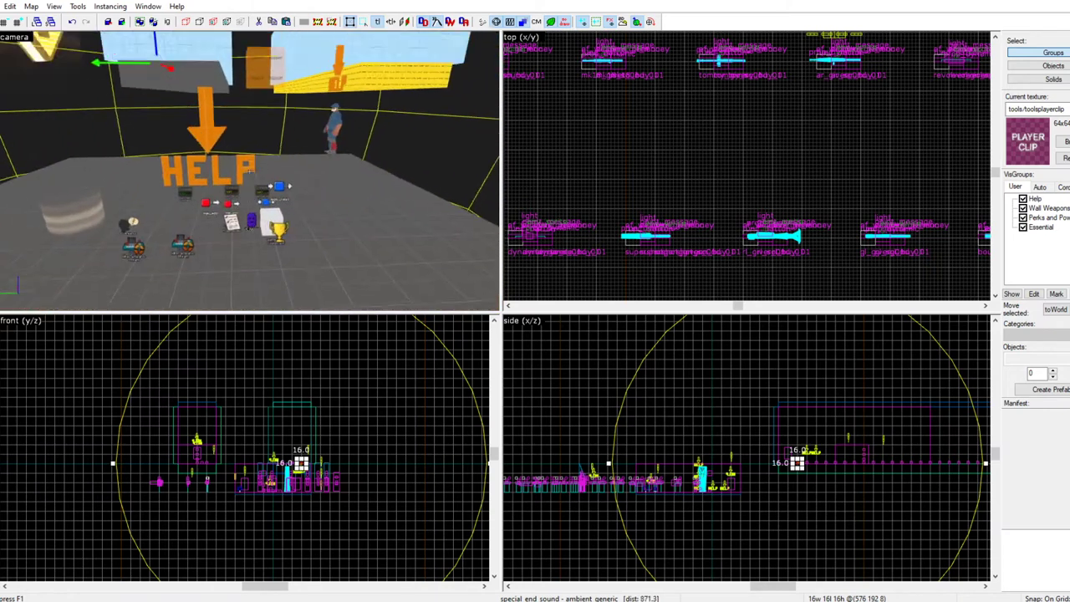
pyautogui.press('w')
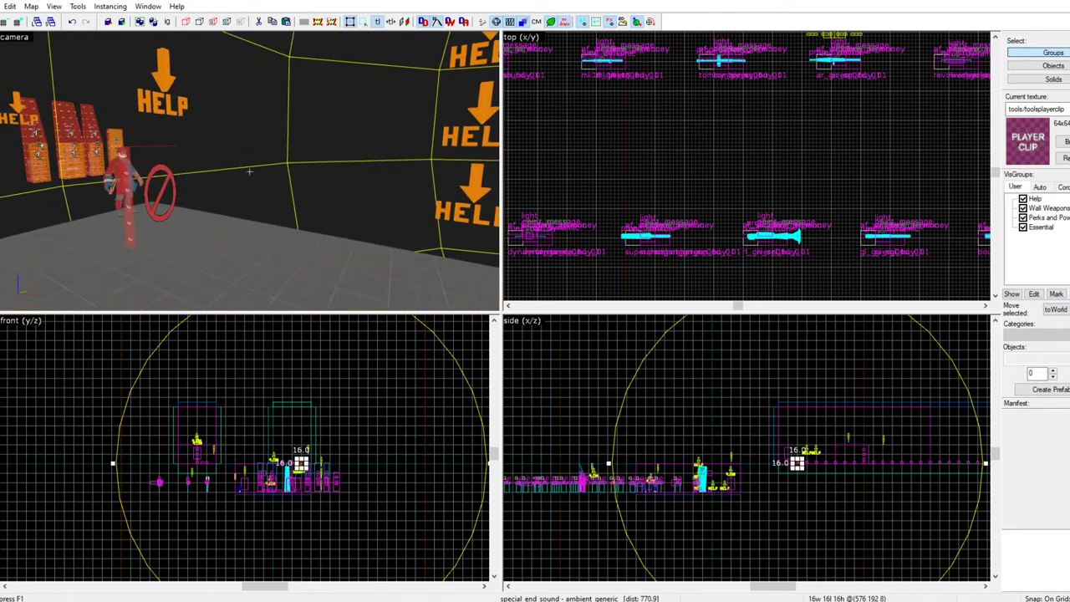
# Close the gameplay_prefab map
pyautogui.press('z')
pyautogui.click(1, 7)
pyautogui.click(26, 46)
pyautogui.click(547, 345)
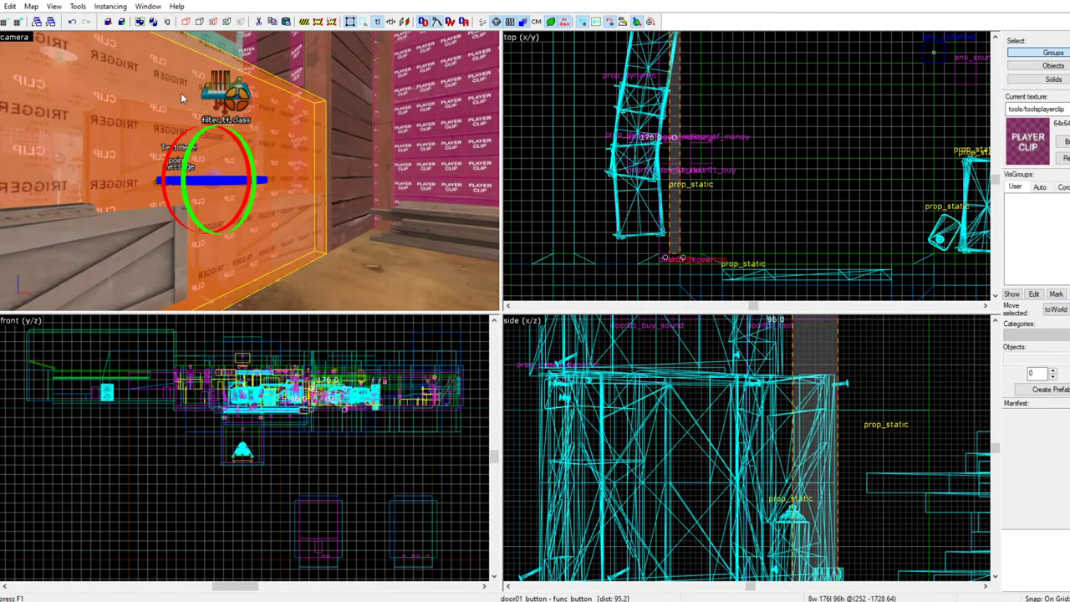
# Create a new empty map
pyautogui.click(10, 6)
pyautogui.click(27, 45)
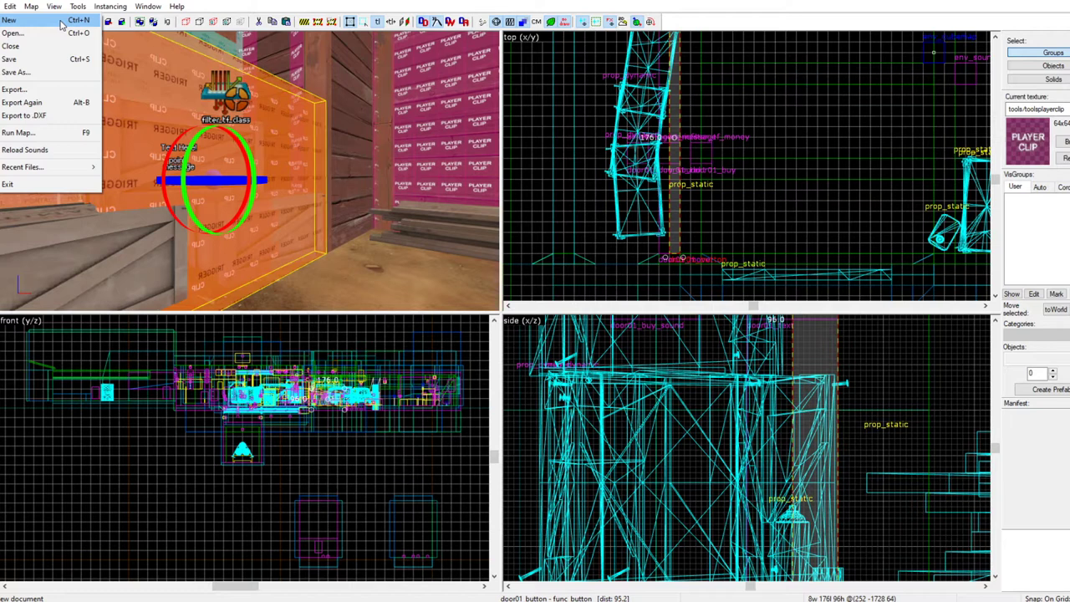
pyautogui.click(61, 24)
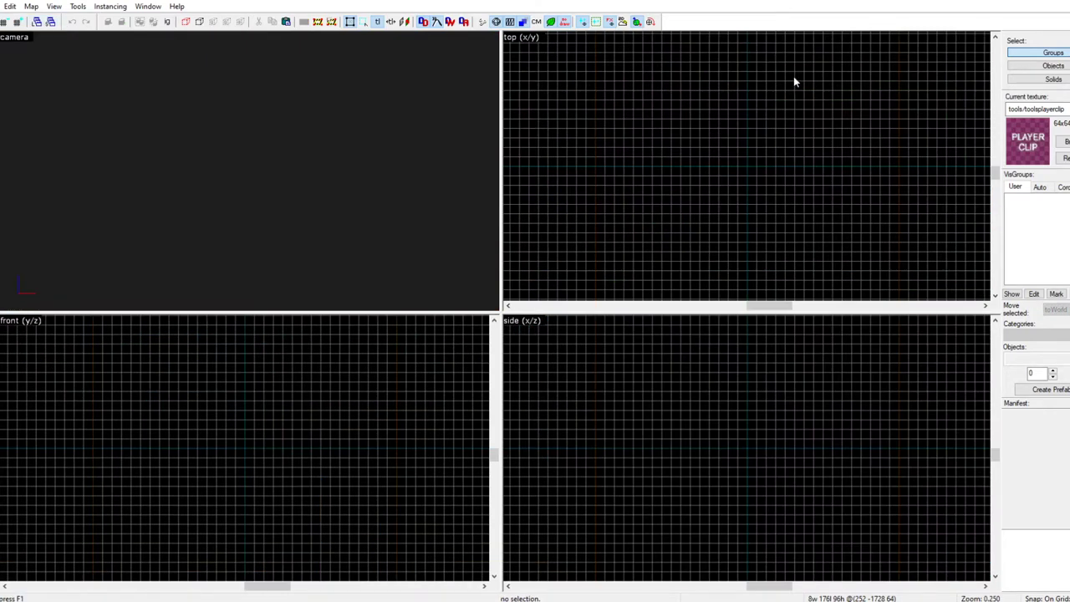
# Filter the textures by "dev" and make the grey dev/dev_measuregeneric01b the current texture
pyautogui.click(1064, 142)
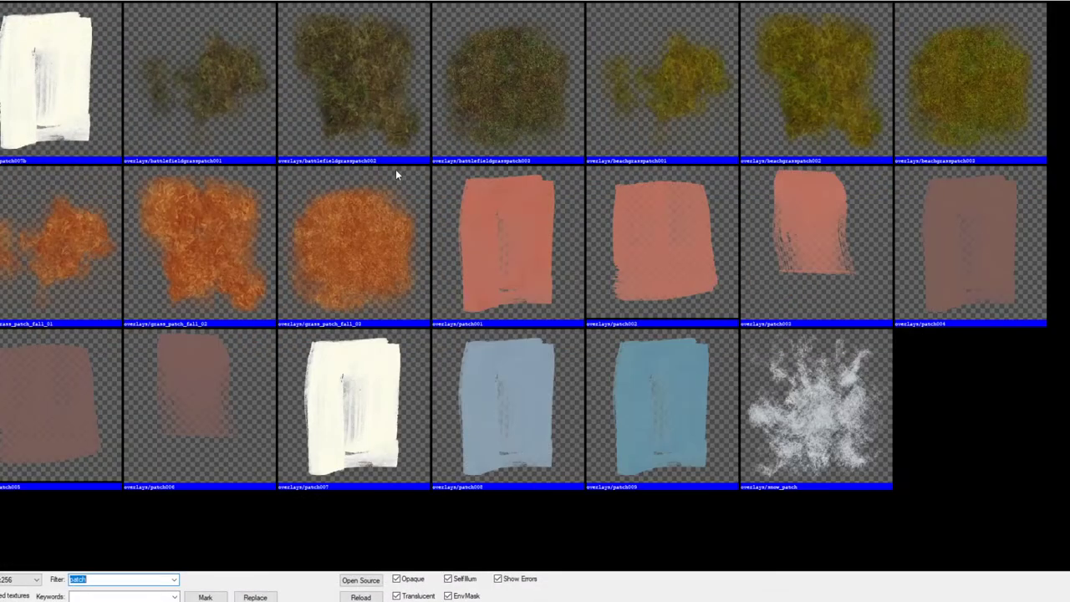
pyautogui.write('dev')
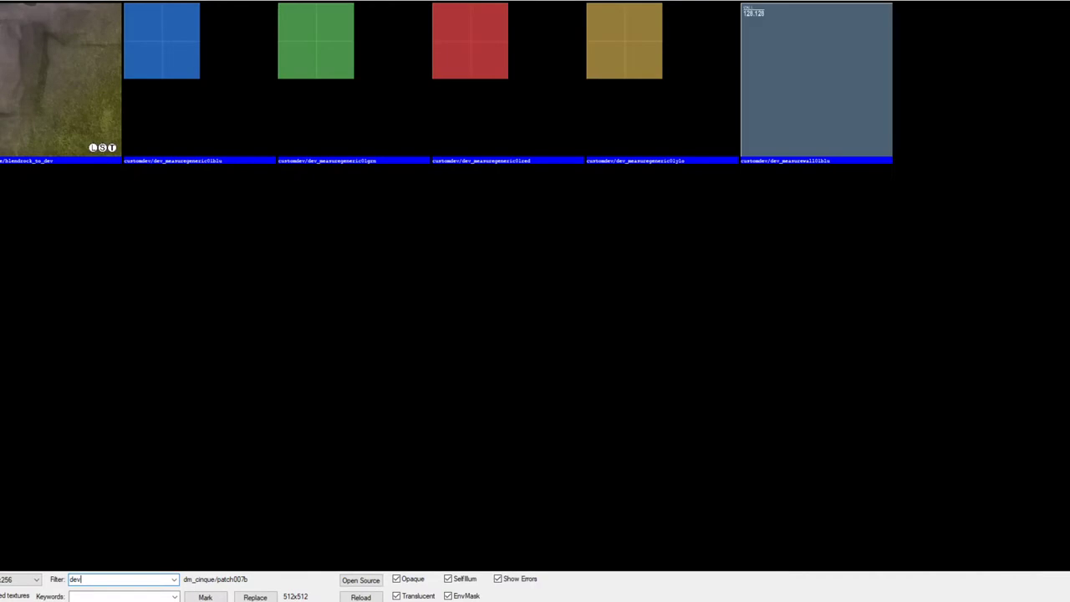
pyautogui.scroll(-8, 353, 282)
pyautogui.scroll(-10, 360, 284)
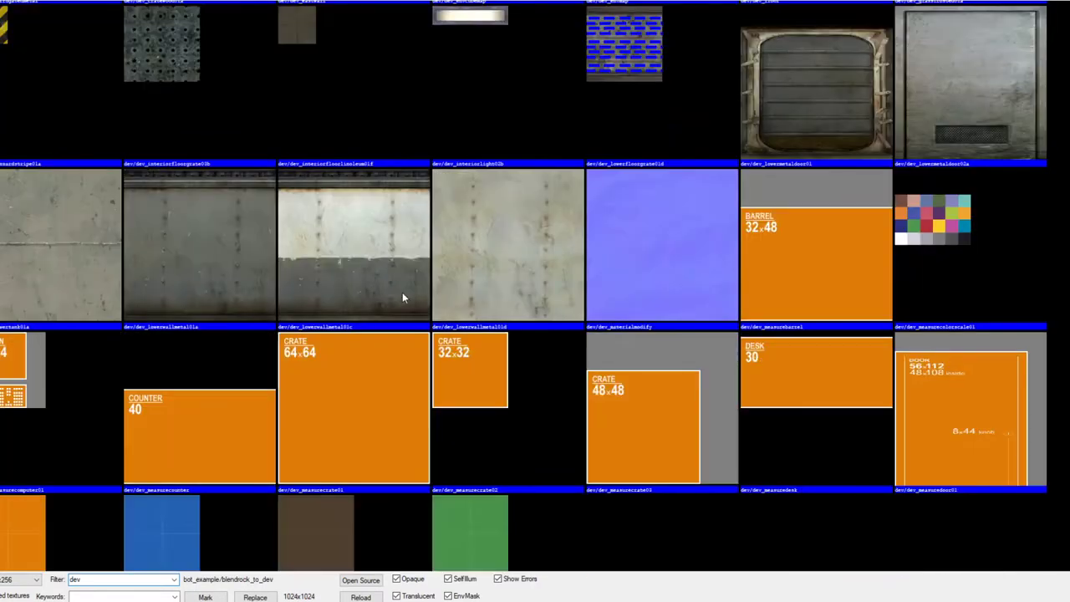
pyautogui.doubleClick(163, 406)
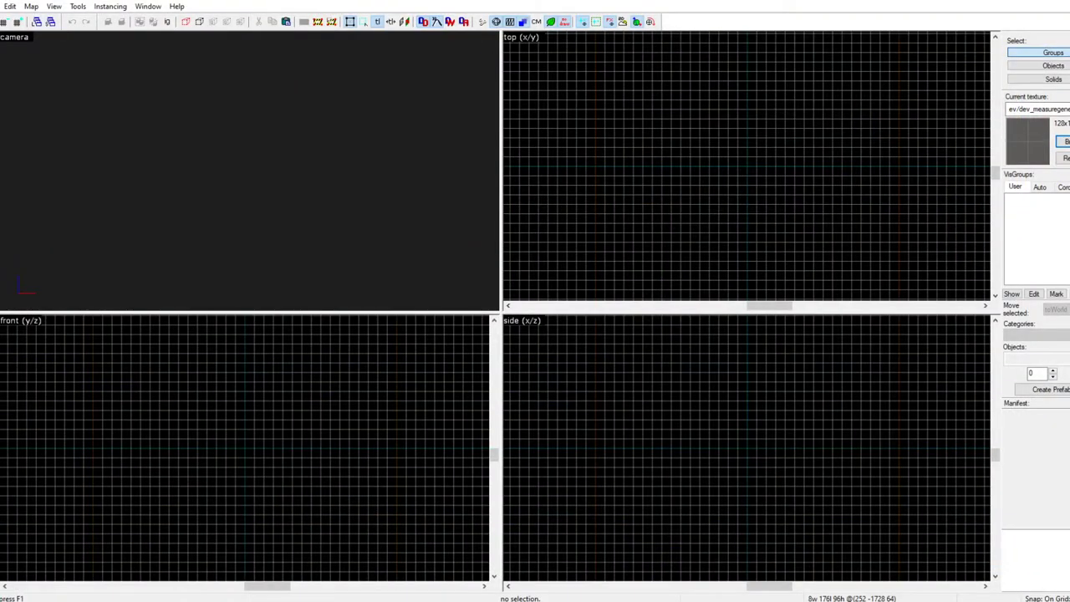
# Create a floor block of 640 x 640 units and 64 units thick, centred on the origin with its top at ground level
pyautogui.hotkey('shift', 'b')
pyautogui.scroll(2, 786, 211)
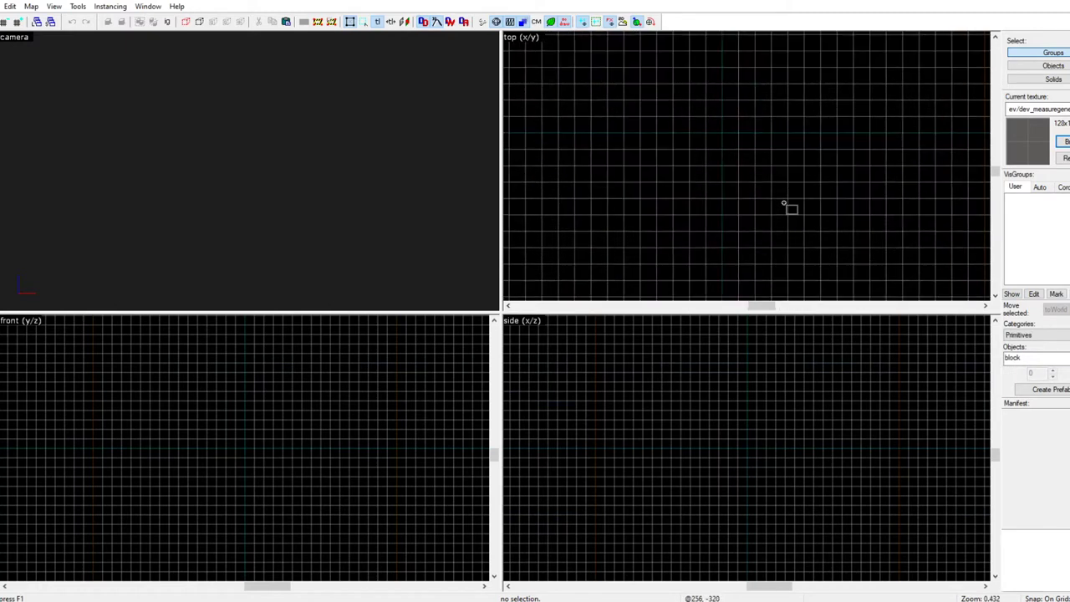
pyautogui.scroll(-3, 719, 209)
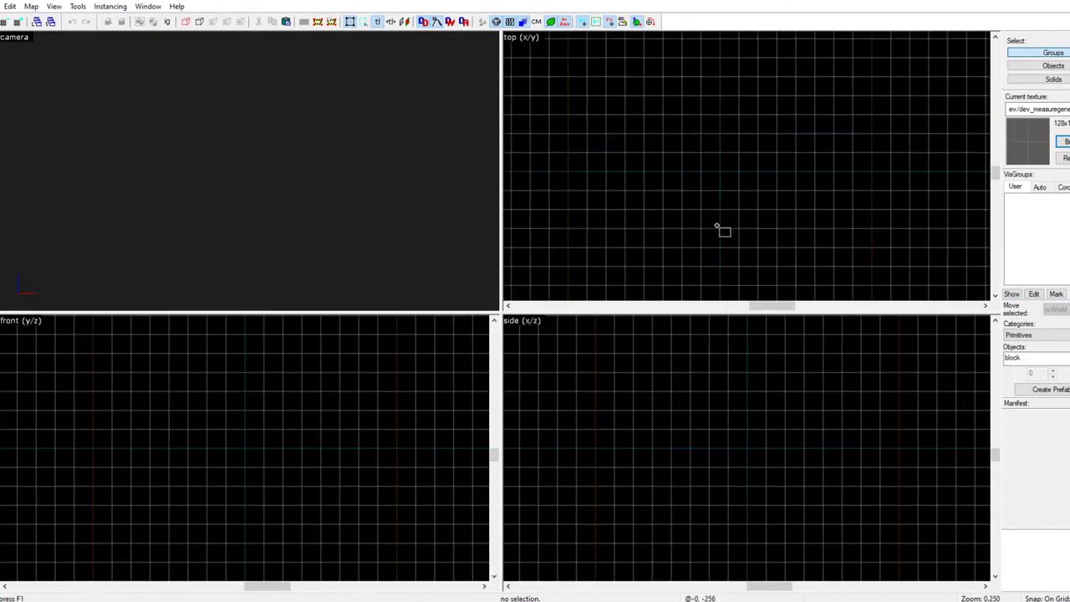
pyautogui.moveTo(674, 124); pyautogui.dragTo(768, 217)
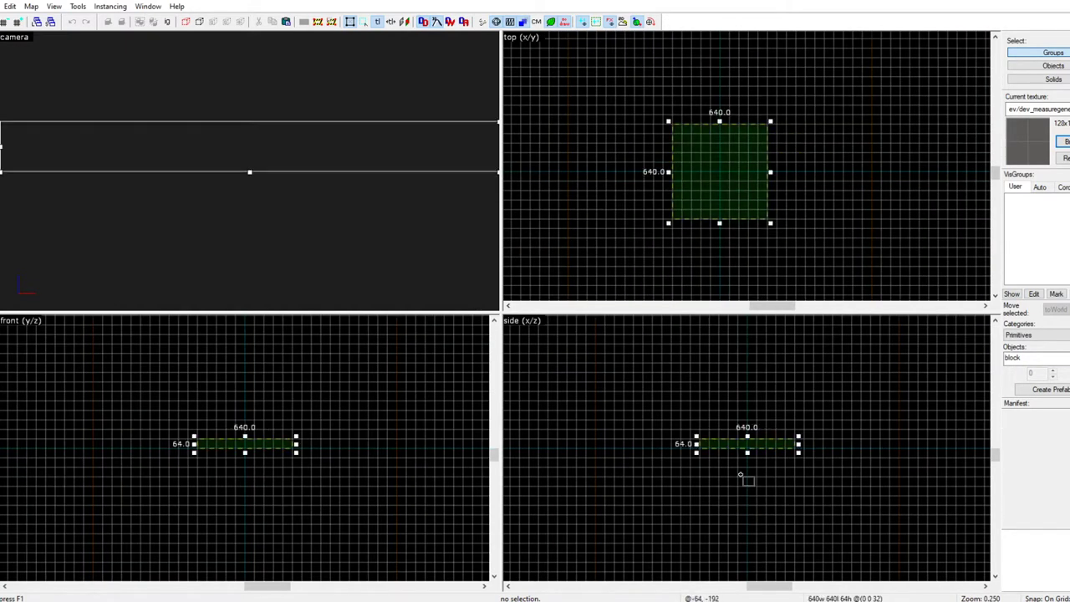
pyautogui.scroll(5, 747, 485)
pyautogui.moveTo(747, 418); pyautogui.dragTo(749, 428)
pyautogui.press('Return')
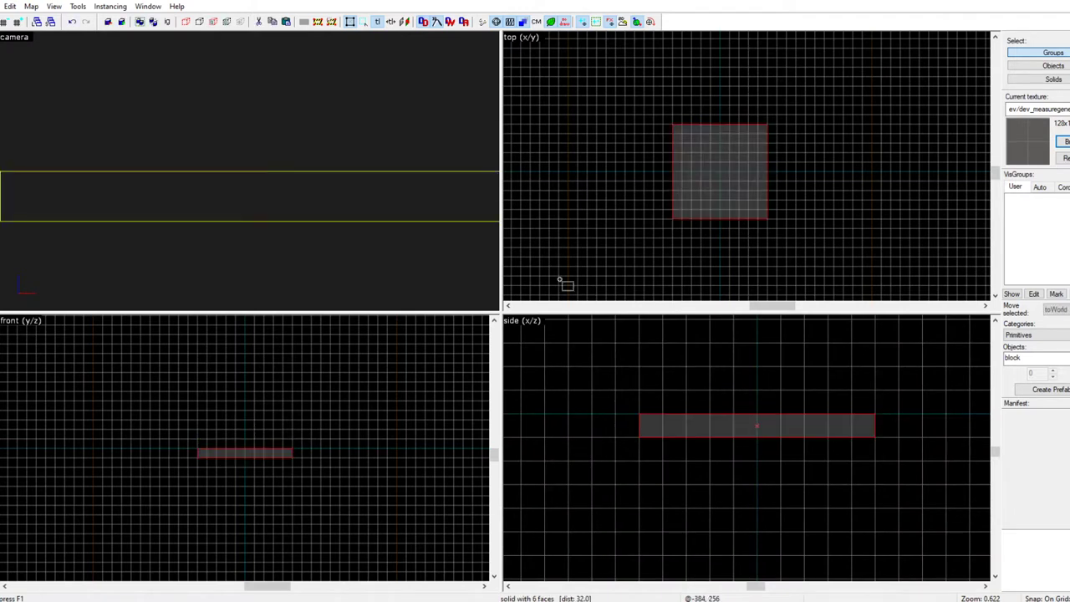
pyautogui.scroll(-3, 249, 171)
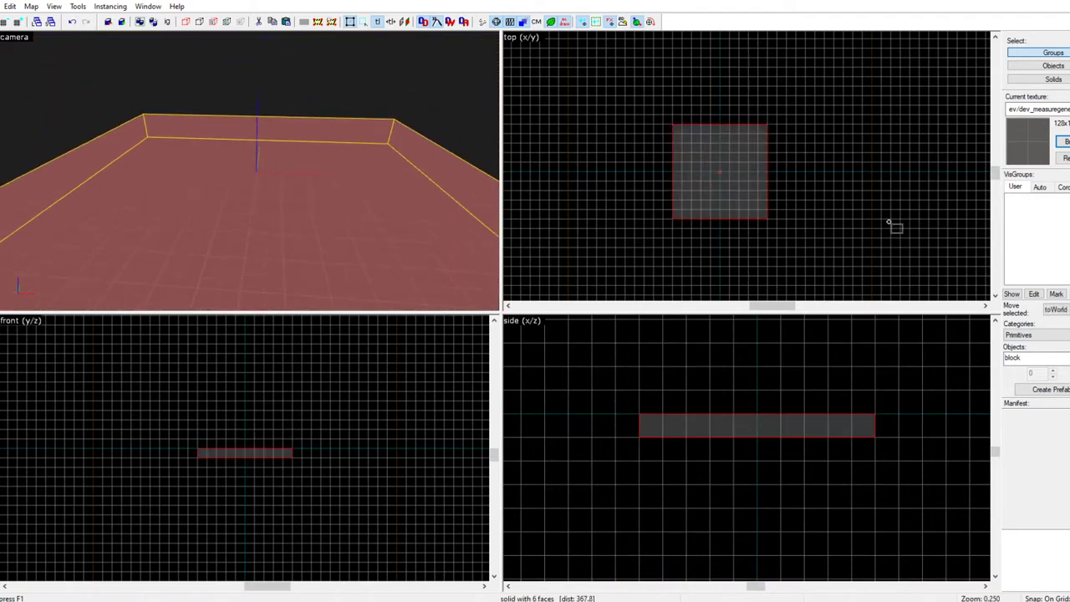
# Filter the textures by "skybox" and make tools/toolsskybox the current texture
pyautogui.click(1064, 144)
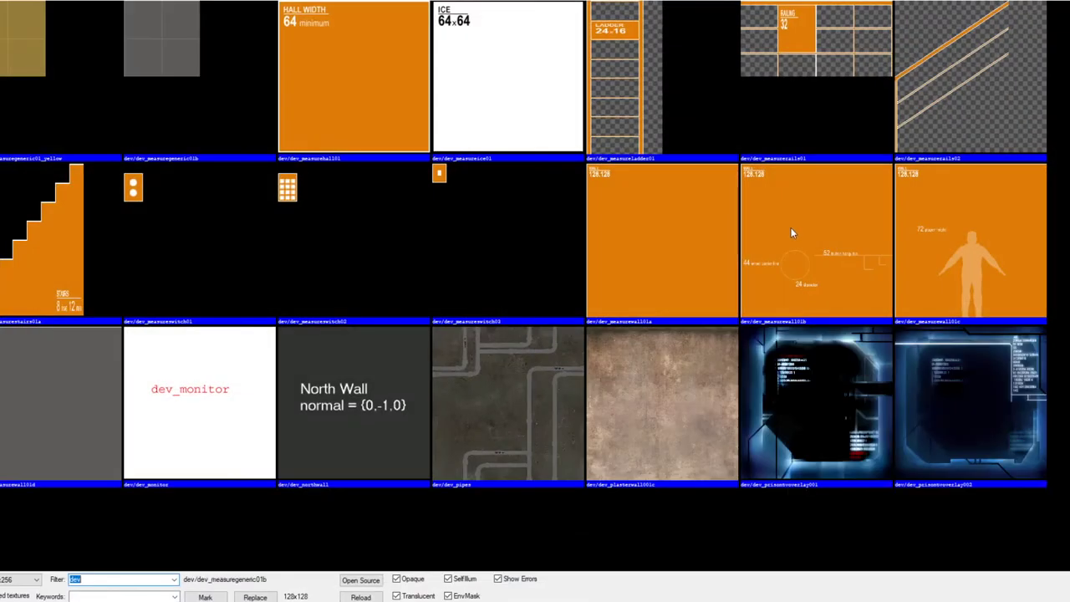
pyautogui.write('skybox')
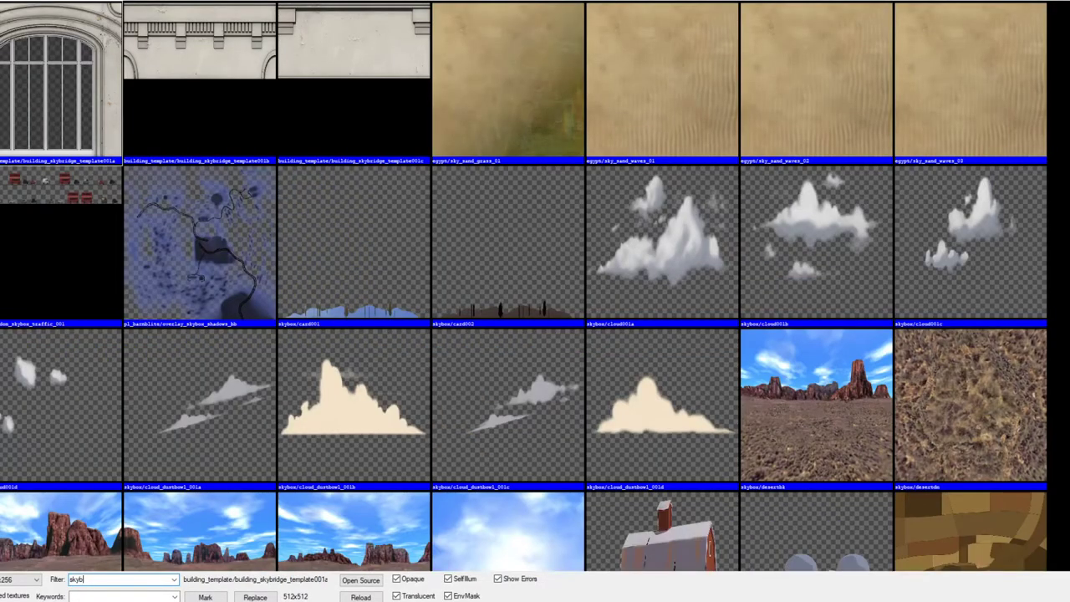
pyautogui.scroll(-6, 235, 258)
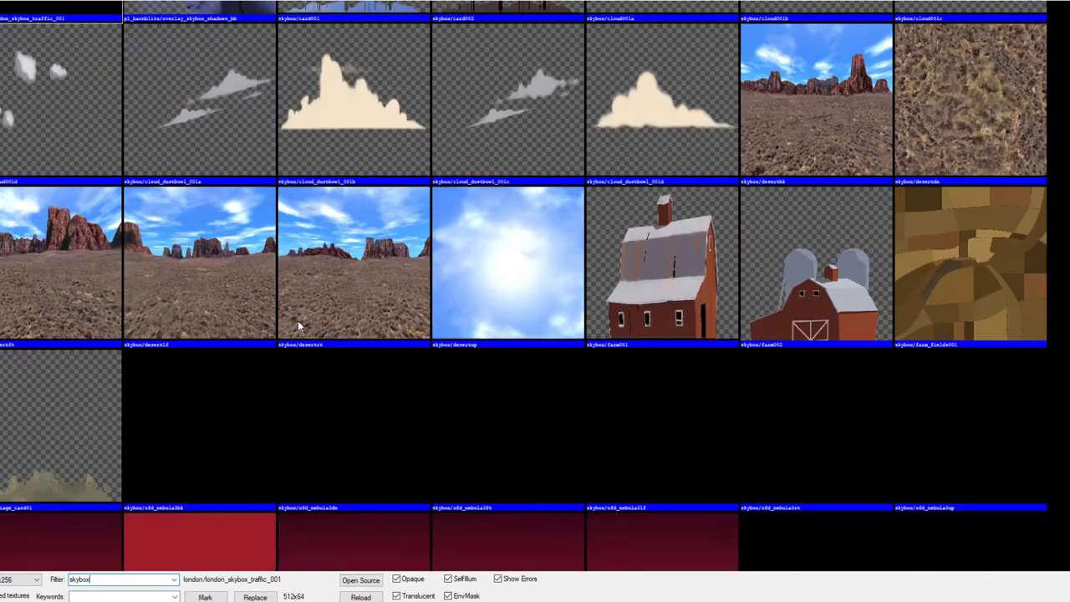
pyautogui.scroll(-10, 525, 288)
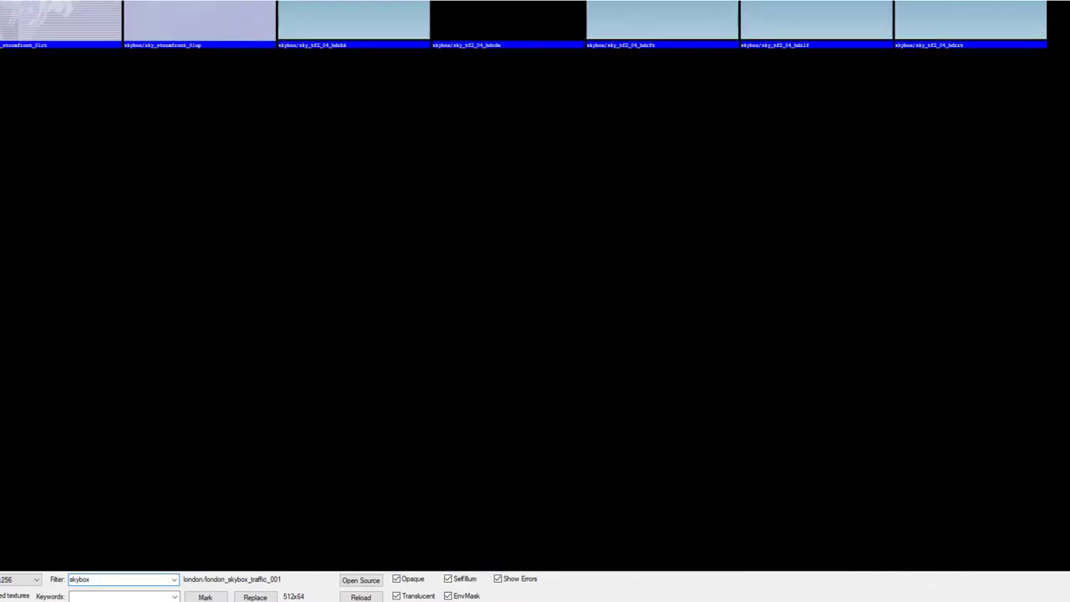
pyautogui.scroll(-10, 525, 288)
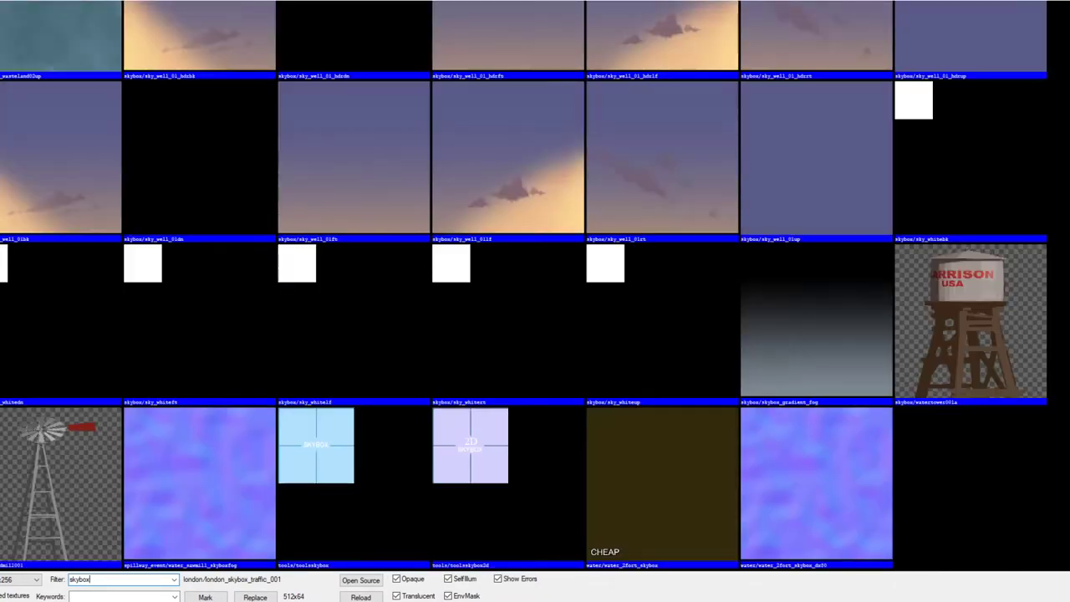
pyautogui.doubleClick(316, 482)
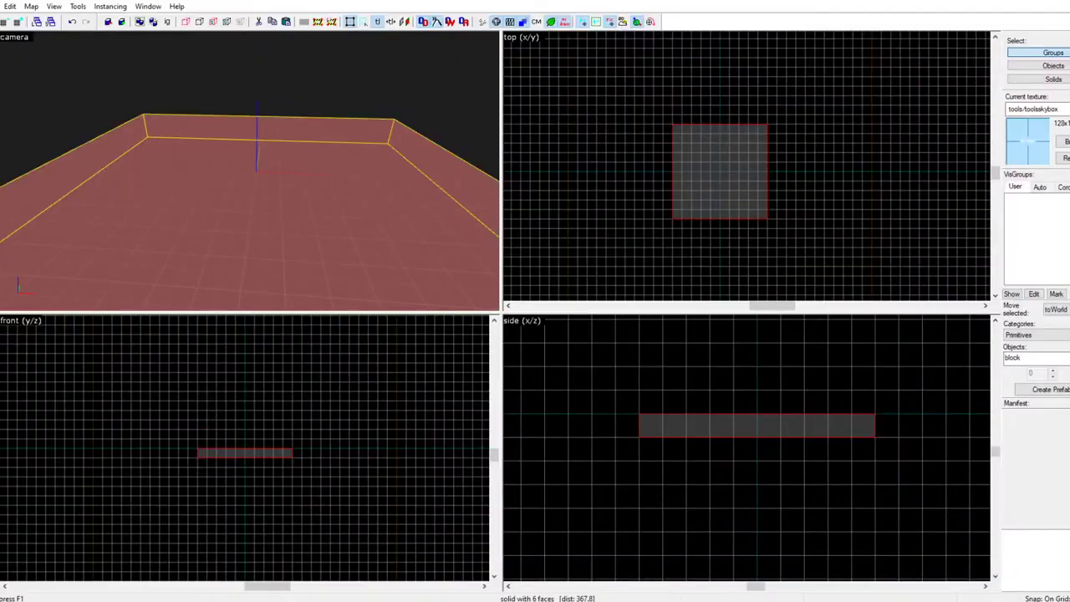
# Create a skybox wall 64 units thick and 640 units long along the floor's west edge, and raise its height to 256 units
pyautogui.scroll(3, 700, 127)
pyautogui.moveTo(647, 124); pyautogui.dragTo(616, 248)
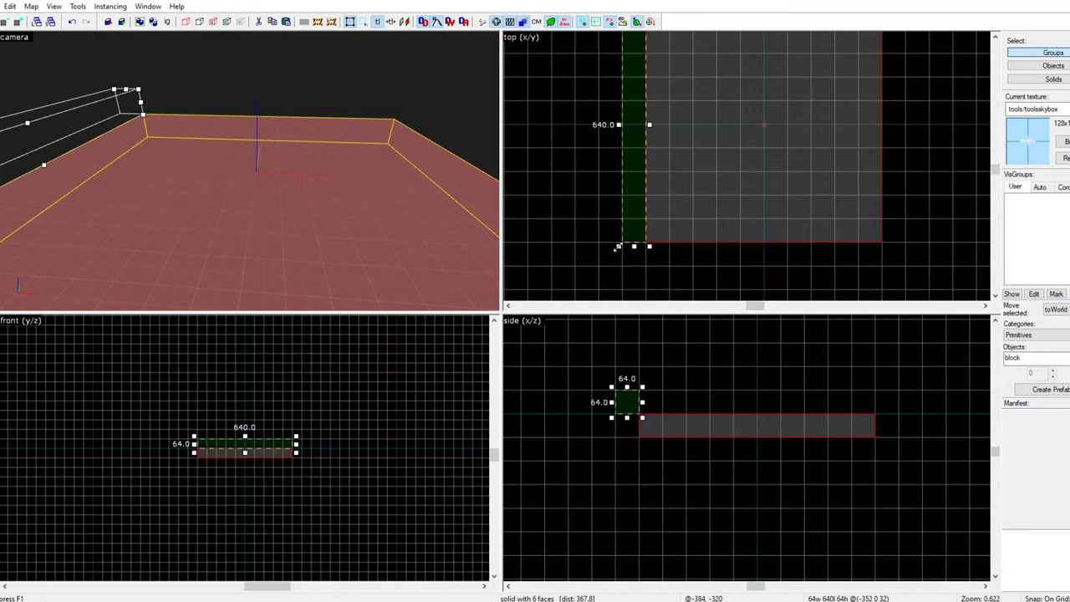
pyautogui.press('Return')
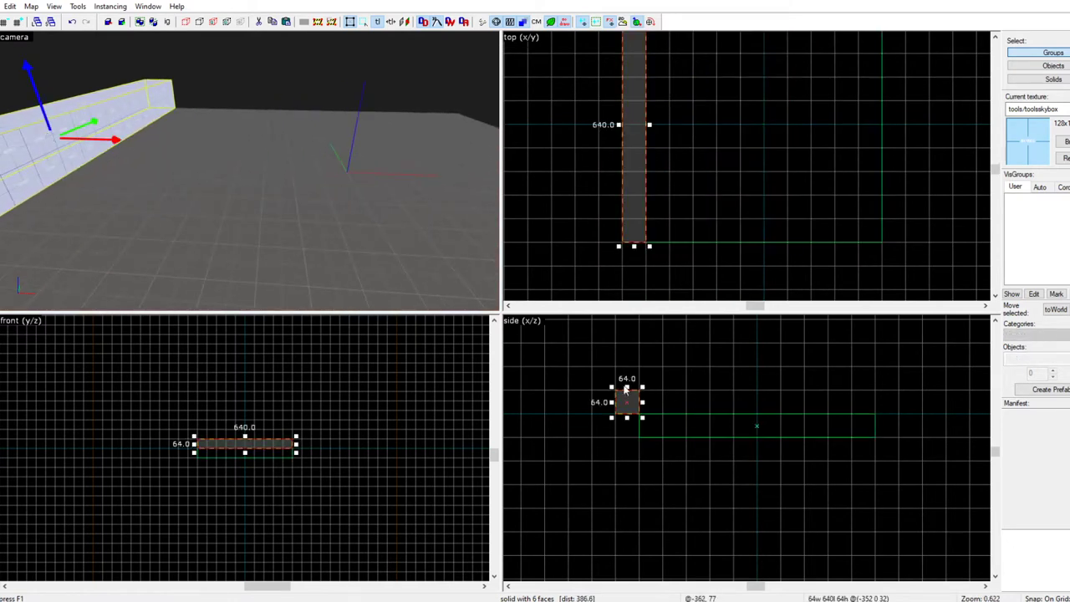
pyautogui.moveTo(627, 385); pyautogui.dragTo(636, 361)
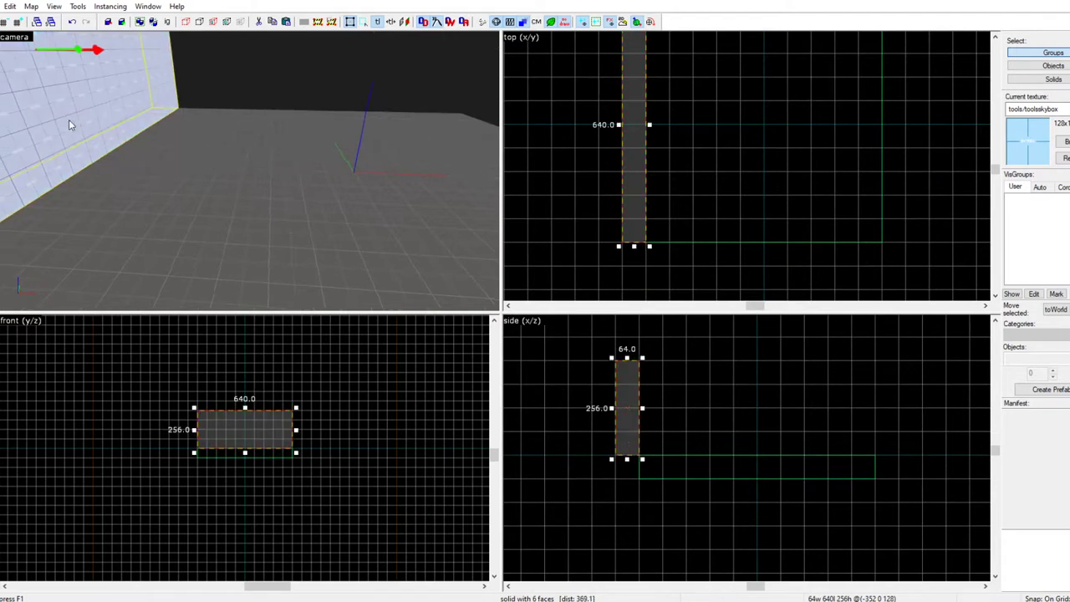
pyautogui.press('z')
pyautogui.press('s')
pyautogui.press('z')
pyautogui.press('Escape')
pyautogui.click(172, 86)
pyautogui.press('z')
pyautogui.press('s')
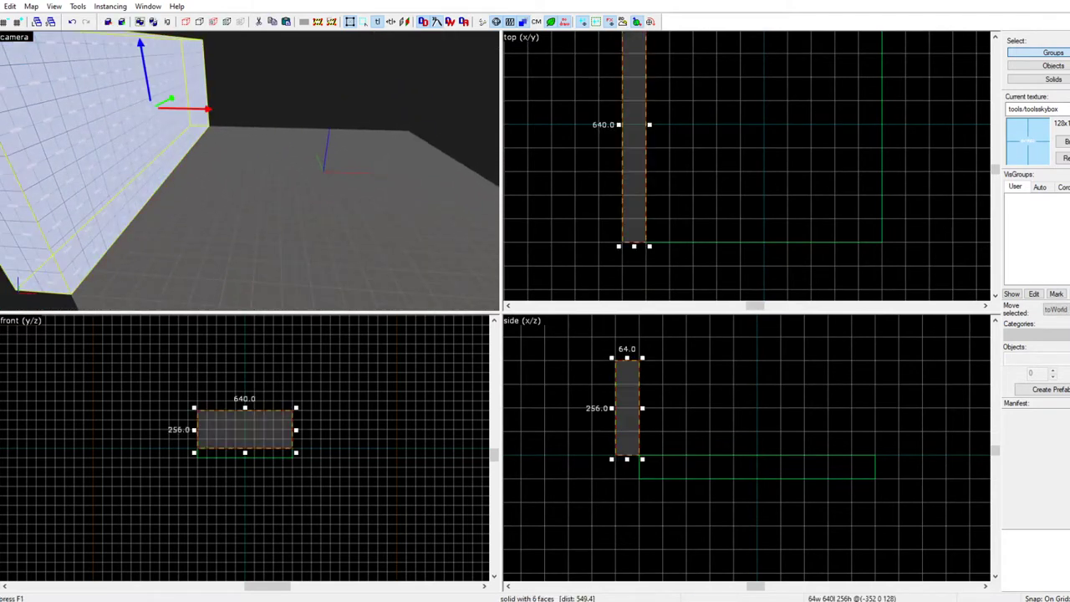
# Create matching 256-unit-high skybox walls along the floor's three remaining edges
pyautogui.moveTo(649, 249); pyautogui.dragTo(862, 258)
pyautogui.press('Return')
pyautogui.press('Return')
pyautogui.press('Return')
# Cap the room with a skybox ceiling block of 640 x 640 units, 64 units thick, resting on top of the walls
pyautogui.scroll(-5, 847, 215)
pyautogui.scroll(4, 862, 258)
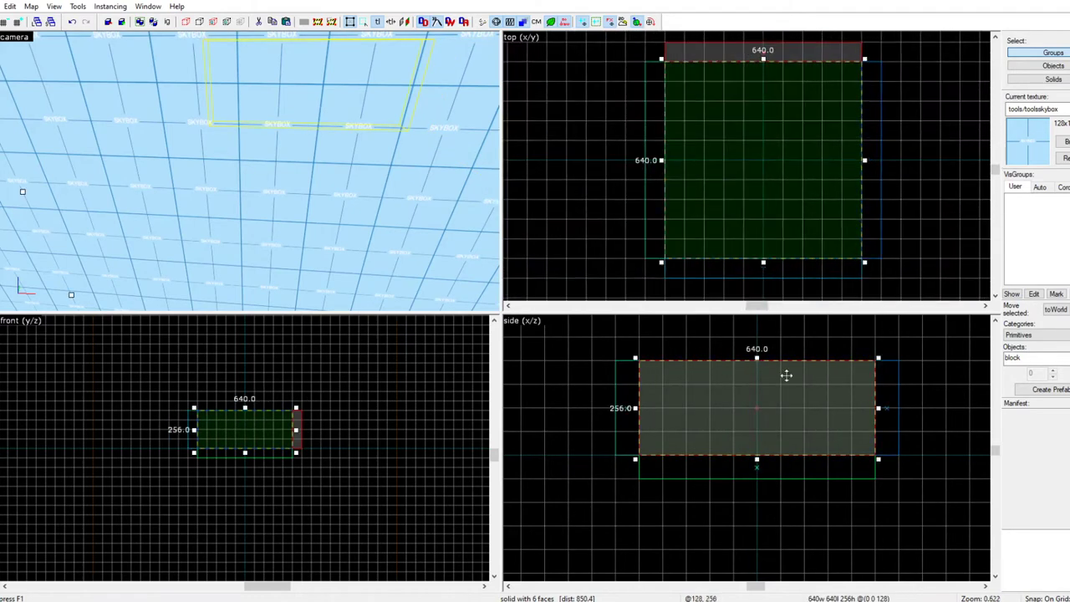
pyautogui.moveTo(803, 360); pyautogui.dragTo(756, 334)
pyautogui.moveTo(759, 436); pyautogui.dragTo(747, 369)
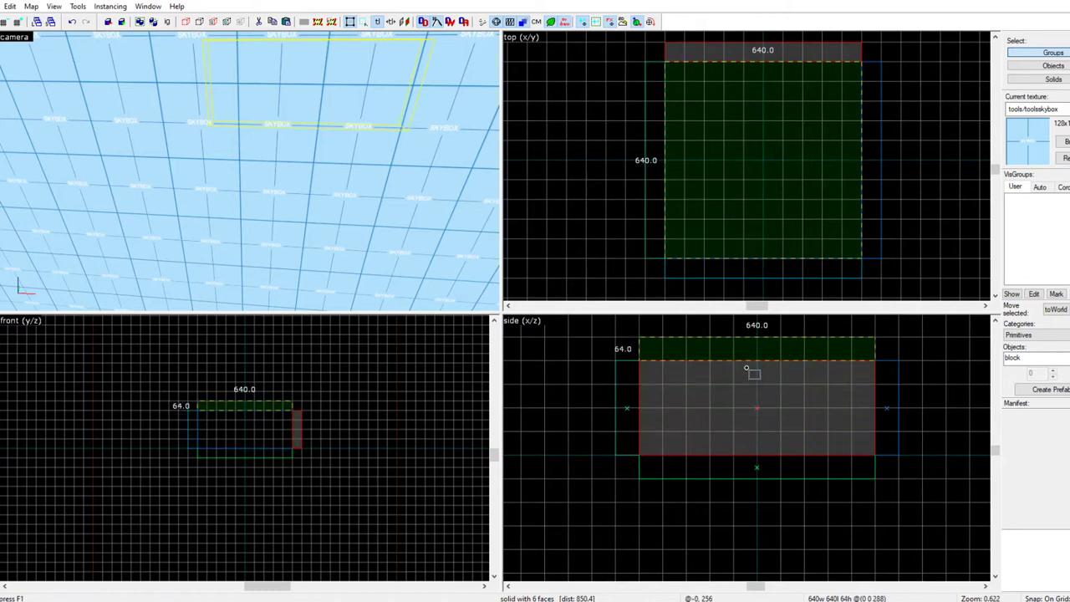
pyautogui.press('Return')
pyautogui.press('z')
pyautogui.press('z')
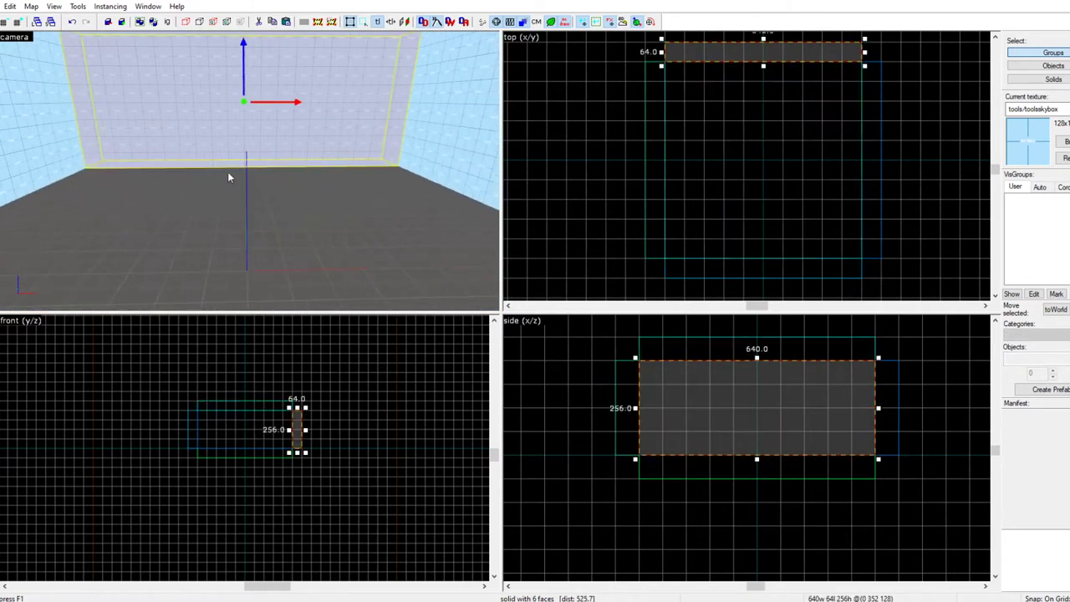
# Pick up the floor's dev/dev_measuregeneric01b texture as the current texture with the face editing tool, and close the Face Edit Sheet
pyautogui.hotkey('shift', 'a')
pyautogui.click(267, 215)
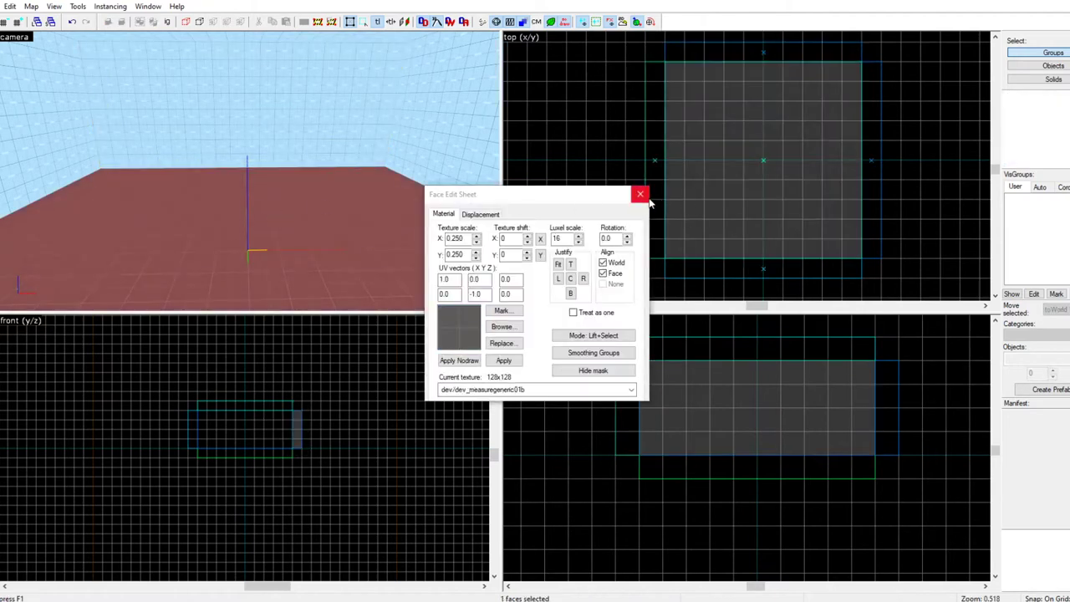
pyautogui.click(641, 194)
# Create a dev-textured block 240 units long, 64 units high and about 16 units wide, reaching from near the north wall toward the room's centre
pyautogui.click(261, 210)
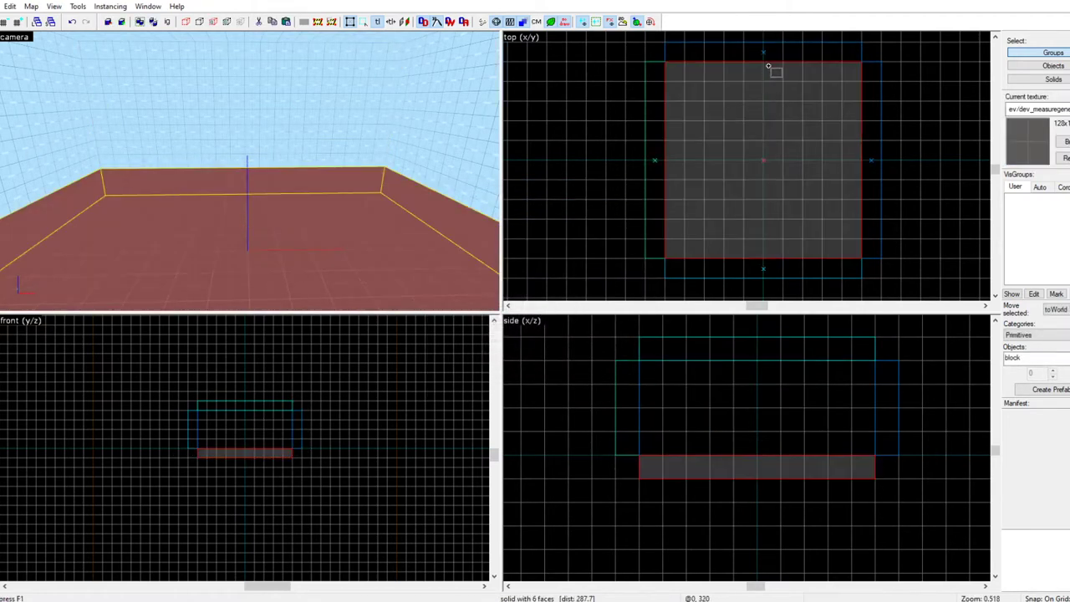
pyautogui.moveTo(762, 60); pyautogui.dragTo(773, 173)
pyautogui.scroll(5, 772, 167)
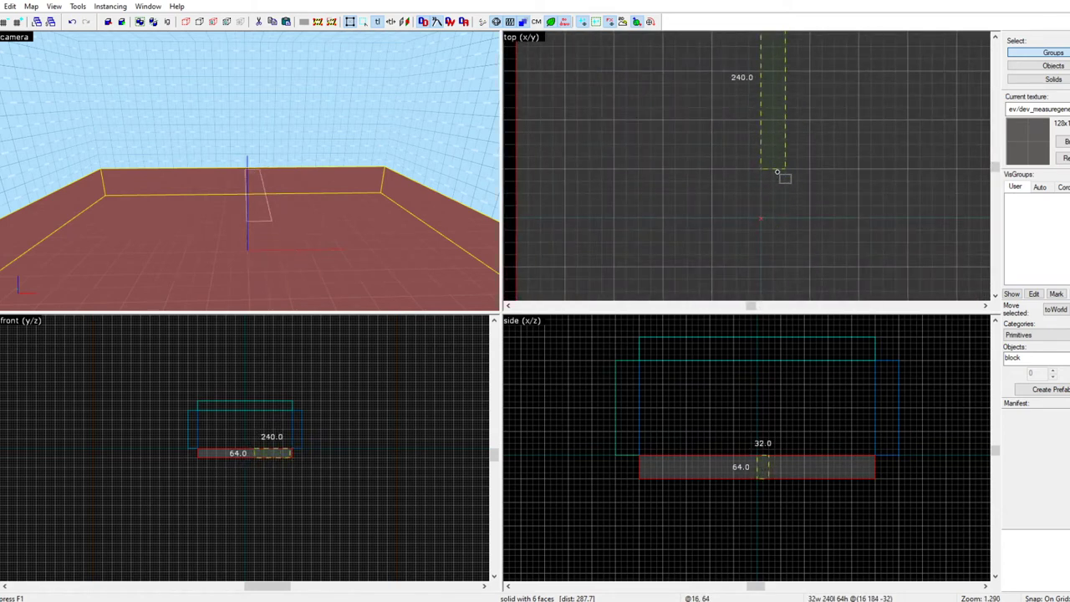
pyautogui.moveTo(787, 84); pyautogui.dragTo(767, 76)
pyautogui.press('Return')
pyautogui.scroll(-2, 757, 157)
pyautogui.scroll(3, 310, 198)
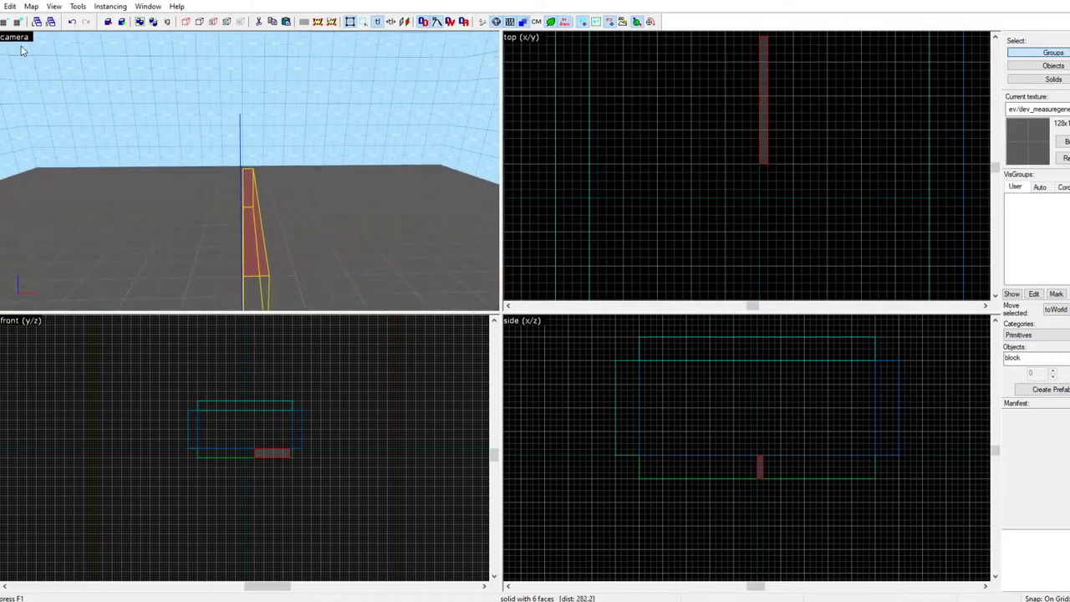
# Lengthen the dev-textured block to 256 units so it meets the north skybox wall, and raise it to stand on the floor
pyautogui.click(1, 47)
pyautogui.scroll(-6, 627, 205)
pyautogui.scroll(11, 674, 149)
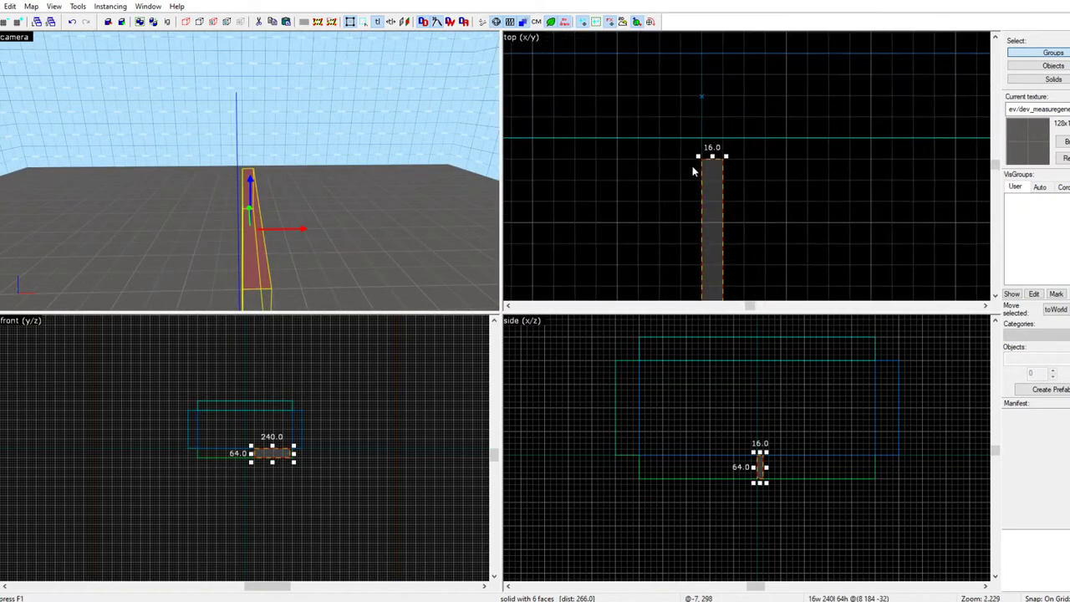
pyautogui.moveTo(712, 156); pyautogui.dragTo(713, 137)
pyautogui.click(711, 146)
pyautogui.scroll(3, 765, 464)
pyautogui.moveTo(756, 452); pyautogui.dragTo(757, 408)
pyautogui.press('z')
pyautogui.press('a')
pyautogui.press('z')
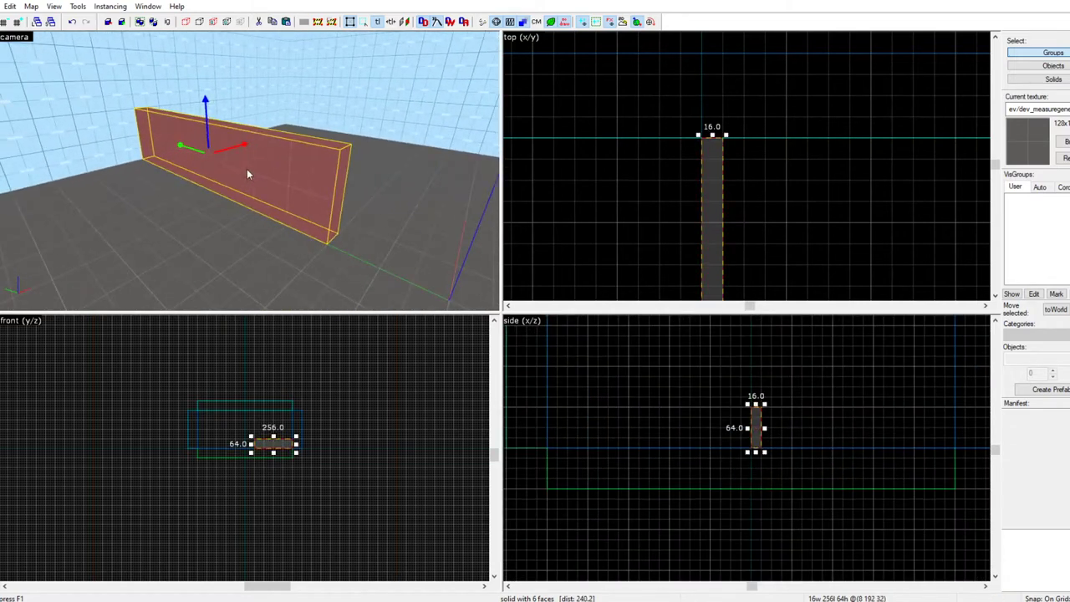
# Raise the dev-textured wall's top so the wall is 128 units high
pyautogui.moveTo(757, 403); pyautogui.dragTo(761, 361)
pyautogui.scroll(-2, 376, 201)
pyautogui.hotkey('shift', 'b')
pyautogui.scroll(-4, 707, 110)
pyautogui.hotkey('shift', 's')
pyautogui.click(217, 149)
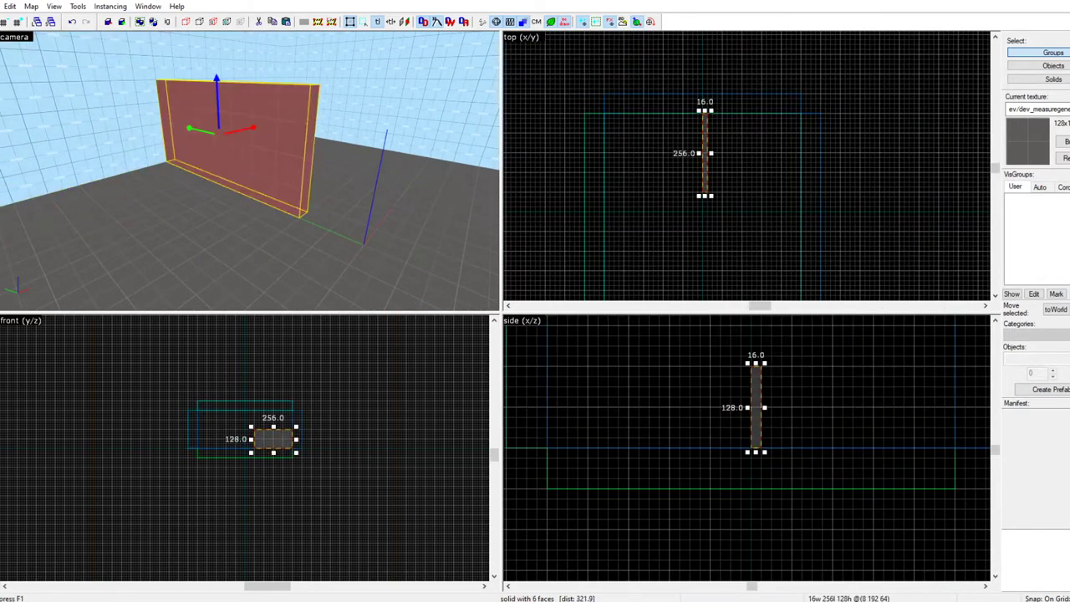
# Create a second wall in line with the first, 192 units long, 16 wide and 128 high, starting at the south skybox wall
pyautogui.hotkey('shift', 'b')
pyautogui.scroll(-3, 618, 128)
pyautogui.scroll(5, 668, 246)
pyautogui.moveTo(677, 194)
pyautogui.mouseDown()
pyautogui.moveTo(669, 49)
pyautogui.moveTo(666, 112)
pyautogui.mouseUp()
pyautogui.scroll(2, 666, 112)
pyautogui.moveTo(676, 230); pyautogui.dragTo(678, 239)
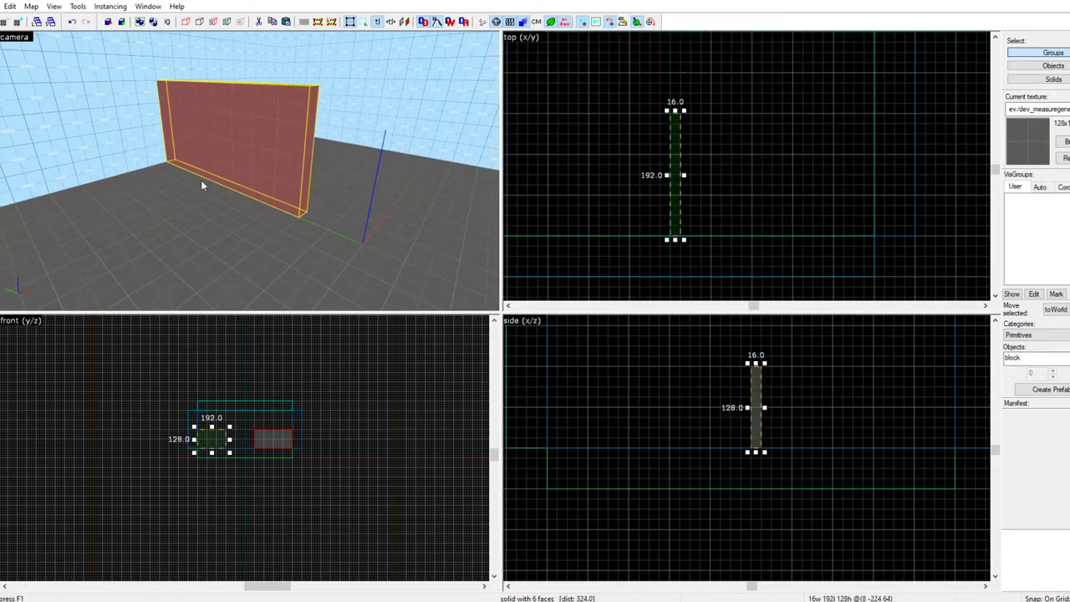
pyautogui.press('z')
pyautogui.press('Return')
# Find the red dev measure texture with the filter "dev" and apply it to both inner walls
pyautogui.moveTo(200, 192); pyautogui.dragTo(220, 246)
pyautogui.click(1065, 141)
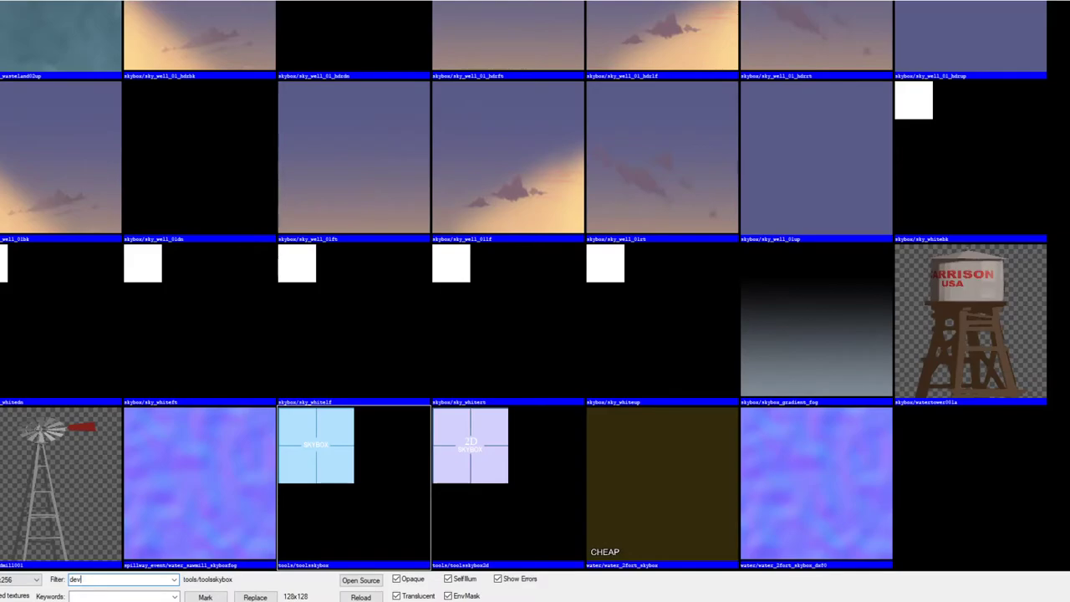
pyautogui.write('dev')
pyautogui.doubleClick(459, 58)
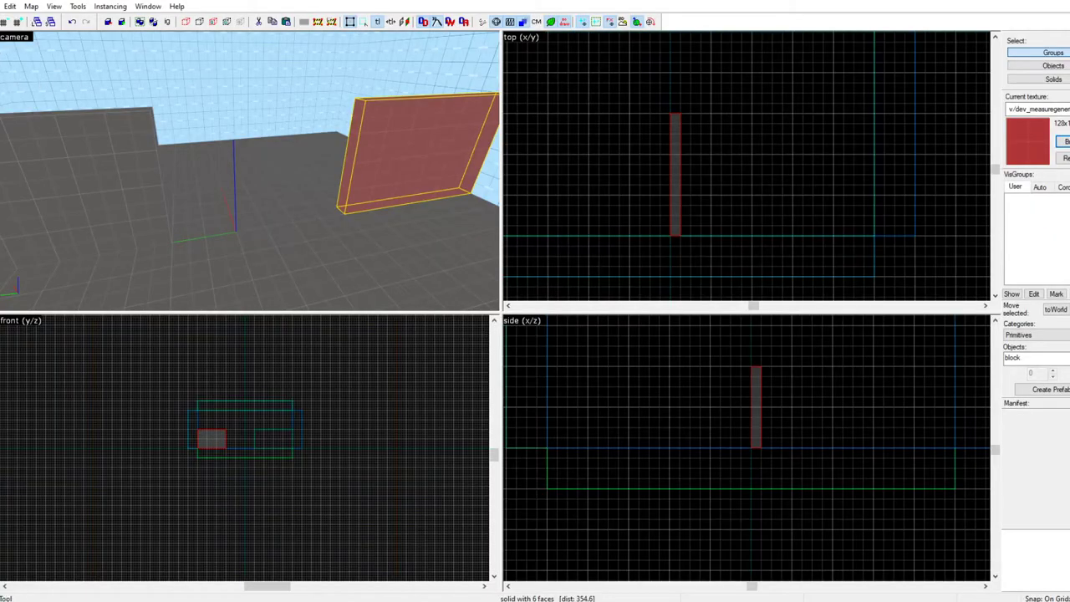
pyautogui.keyDown('ctrl'); pyautogui.click(62, 173); pyautogui.keyUp('ctrl')
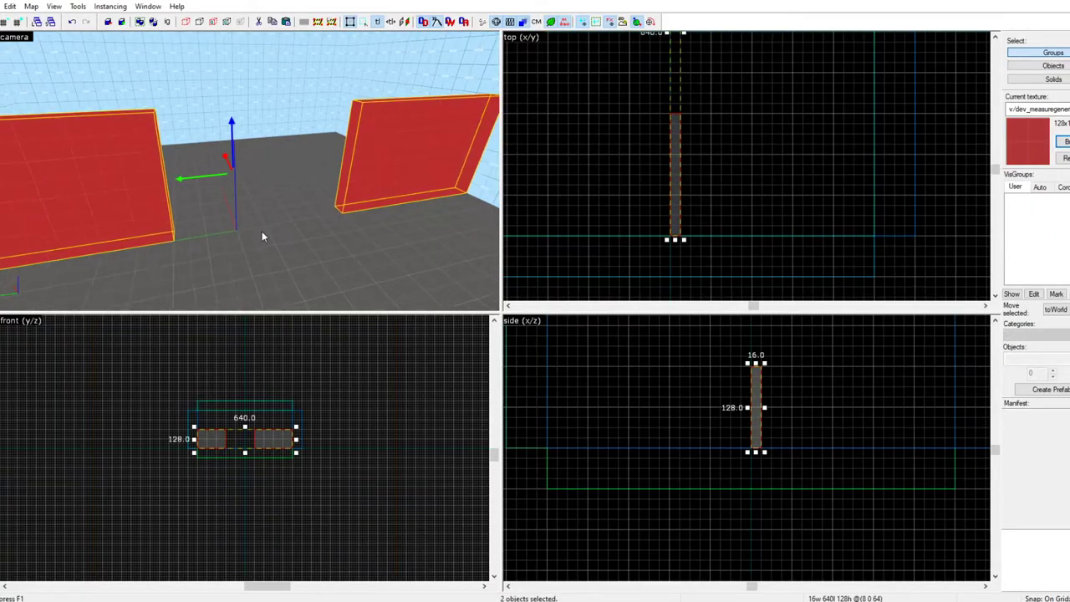
# Create two 128-unit-high, 16-unit-thick walls between the southern inner wall and the east skybox wall, about 176 and 64 units long, with a doorway gap between them
pyautogui.click(263, 231)
pyautogui.press('z')
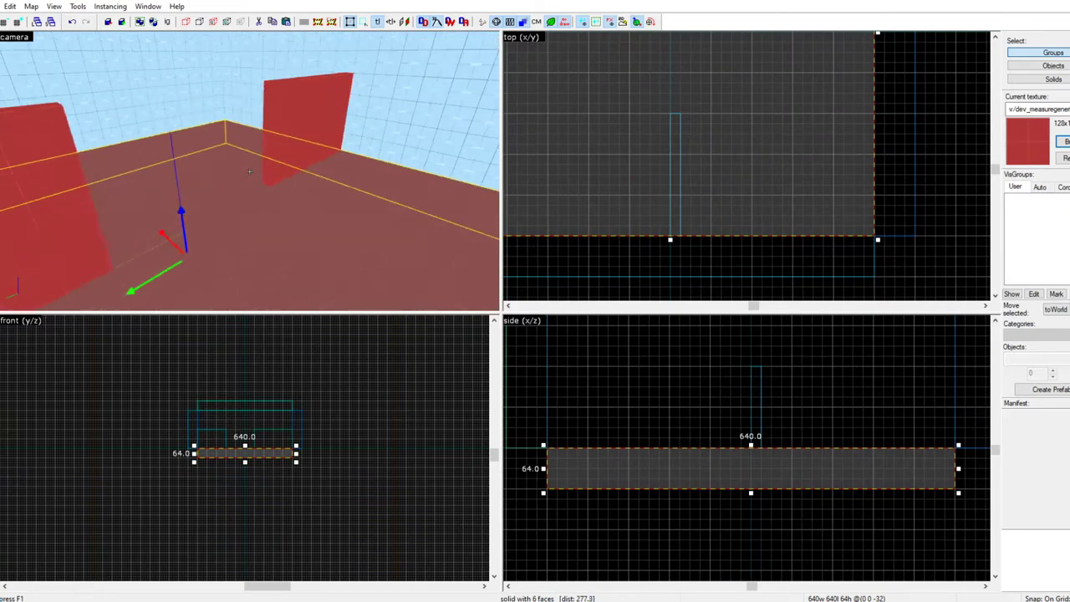
pyautogui.press('z')
pyautogui.click(249, 96)
pyautogui.press('w')
pyautogui.press('z')
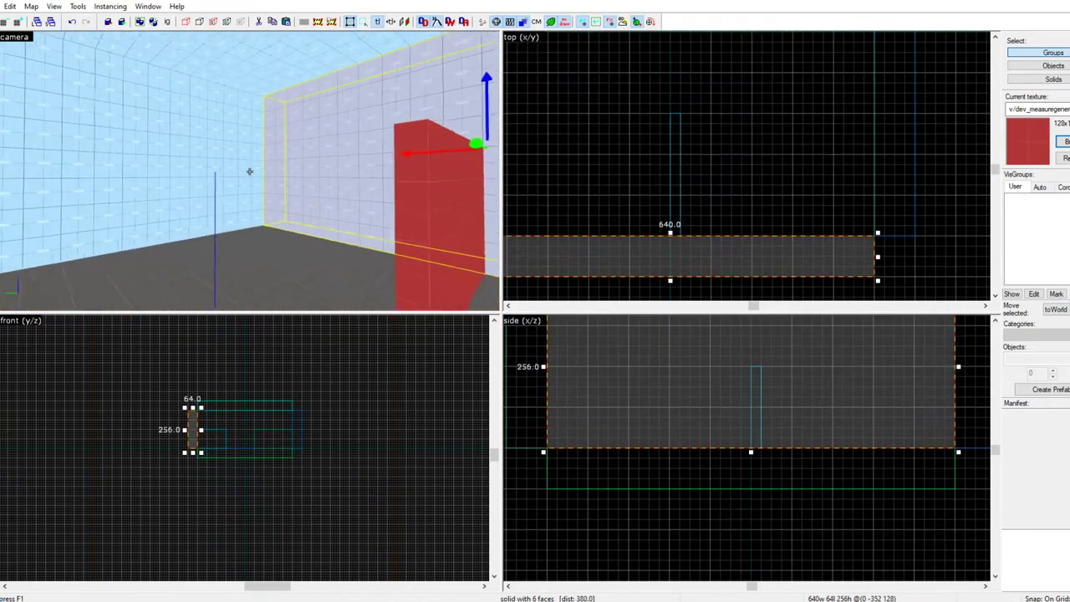
pyautogui.press('z')
pyautogui.click(353, 194)
pyautogui.hotkey('shift', 'b')
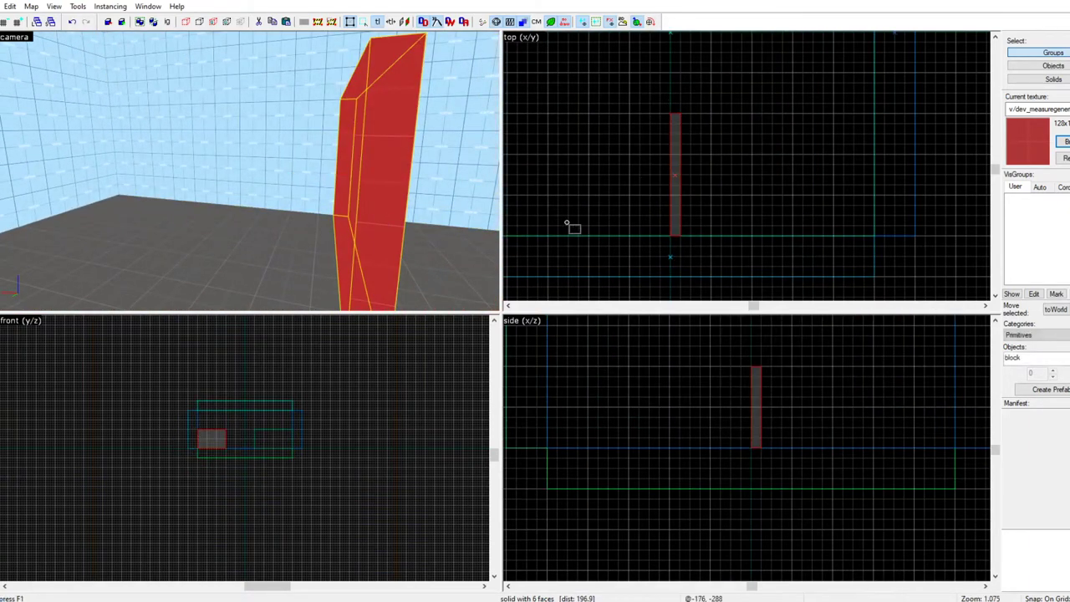
pyautogui.moveTo(665, 158)
pyautogui.mouseDown()
pyautogui.moveTo(779, 174)
pyautogui.moveTo(766, 177)
pyautogui.moveTo(864, 174)
pyautogui.mouseUp()
pyautogui.press('Return')
pyautogui.press('Return')
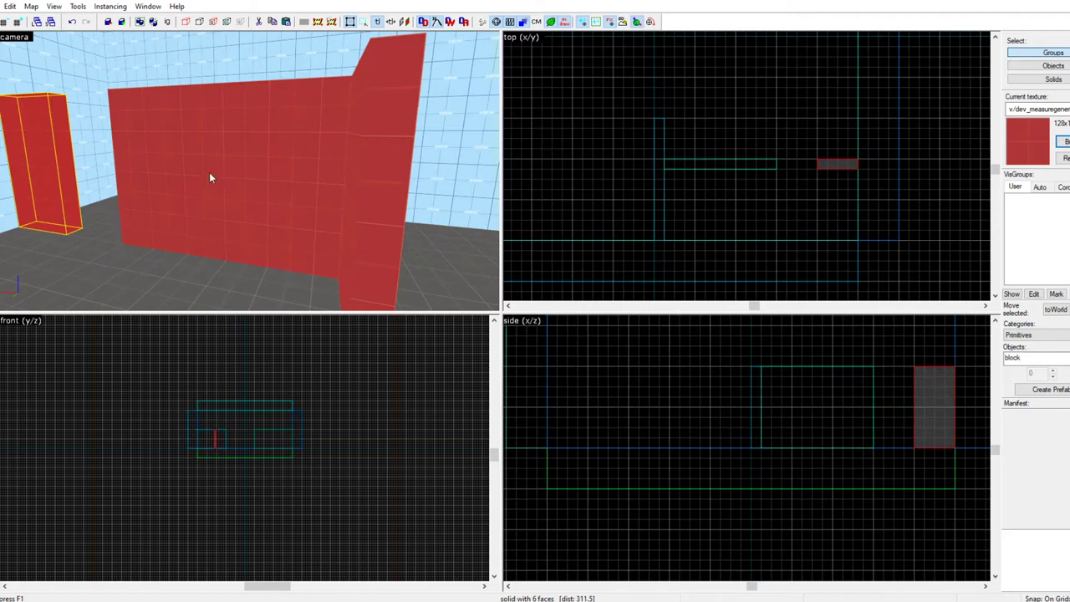
# Place an info_player_teamspawn entity in the doorway gap as a size reference, and delete it
pyautogui.press('a')
pyautogui.press('w')
pyautogui.press('s')
pyautogui.hotkey('shift', 'e')
pyautogui.click(1062, 358)
pyautogui.write('team')
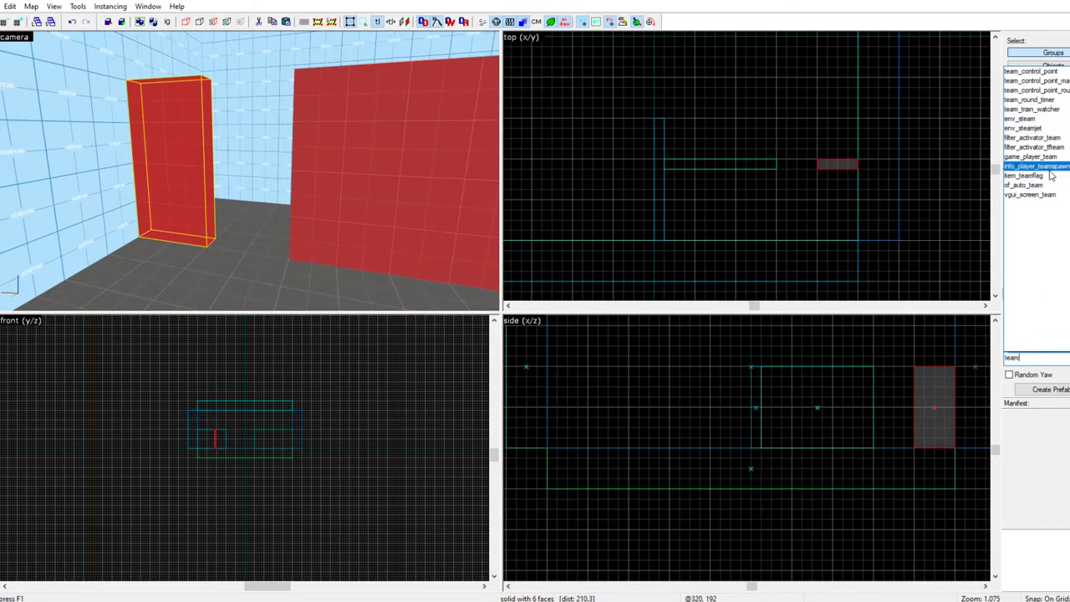
pyautogui.click(1037, 167)
pyautogui.click(247, 257)
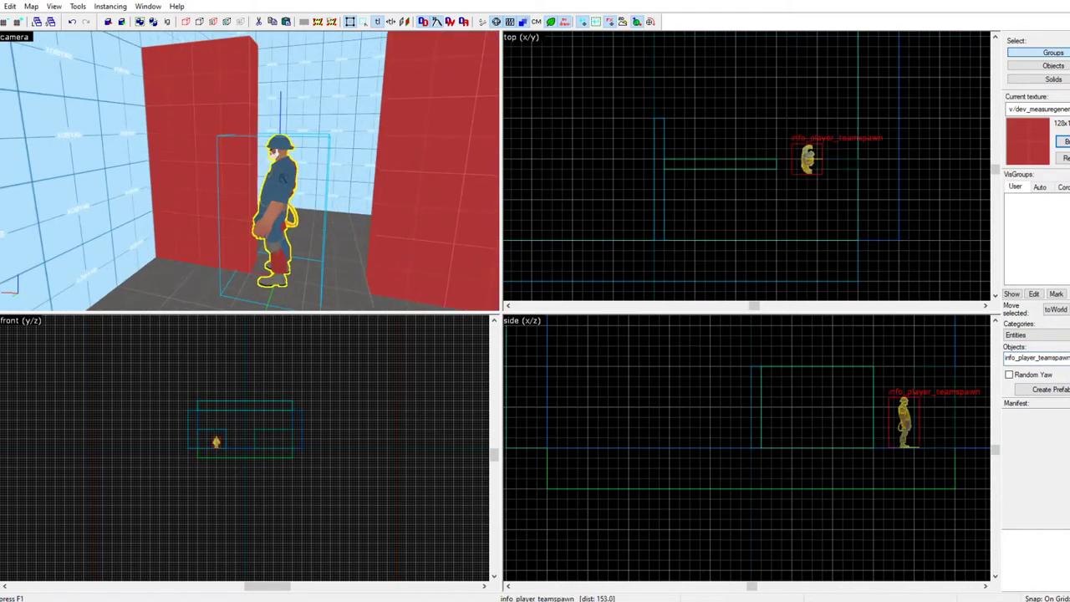
pyautogui.hotkey('shift', 's')
pyautogui.scroll(4, 790, 148)
pyautogui.moveTo(807, 165); pyautogui.dragTo(789, 172)
pyautogui.scroll(-3, 181, 214)
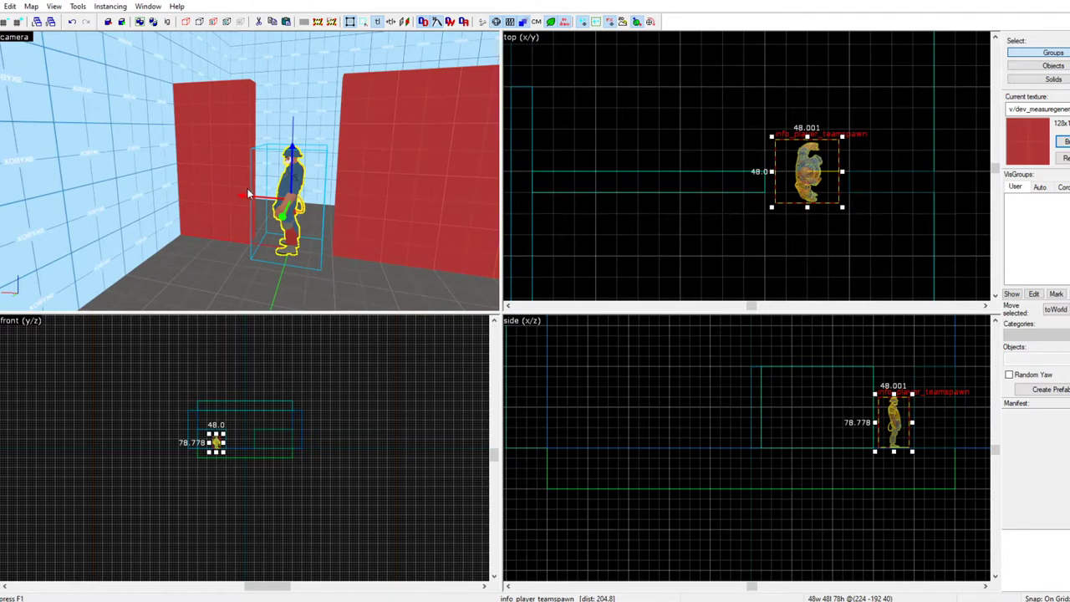
pyautogui.press('Delete')
# Shorten the longer crosswise wall to 160 units to widen the doorway gap
pyautogui.click(425, 214)
pyautogui.moveTo(767, 184); pyautogui.dragTo(748, 182)
pyautogui.scroll(-3, 134, 108)
pyautogui.press('z')
pyautogui.press('z')
pyautogui.scroll(-2, 174, 144)
pyautogui.scroll(3, 173, 144)
# Copy the two crosswise walls to the west side of the southern inner wall and rotate the copies 180 degrees
pyautogui.keyDown('ctrl'); pyautogui.click(93, 148); pyautogui.keyUp('ctrl')
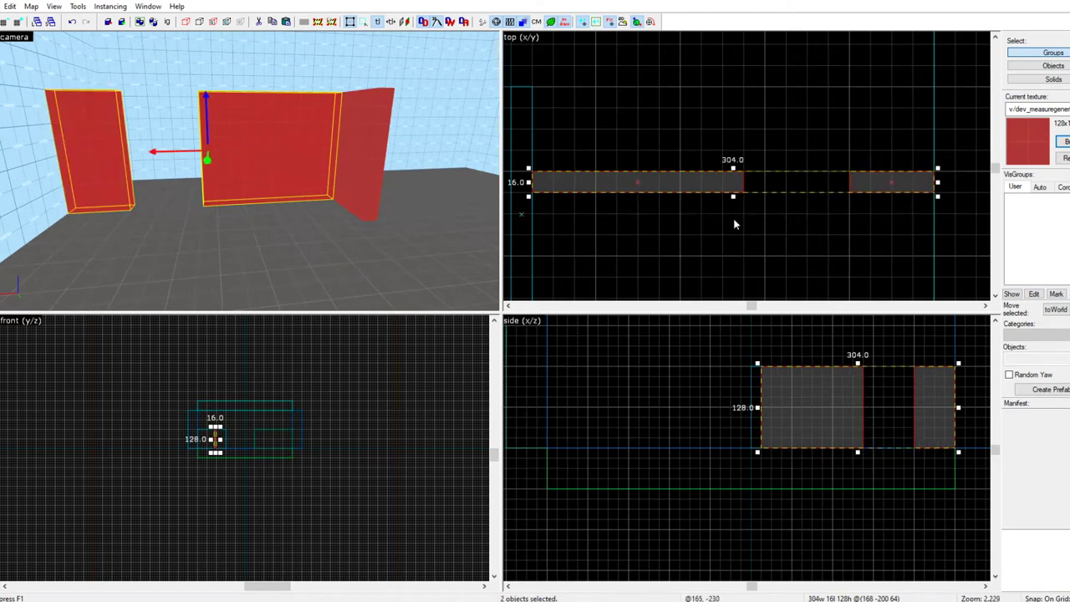
pyautogui.scroll(-4, 729, 218)
pyautogui.moveTo(731, 199); pyautogui.dragTo(250, 172)
pyautogui.press('d')
pyautogui.press('z')
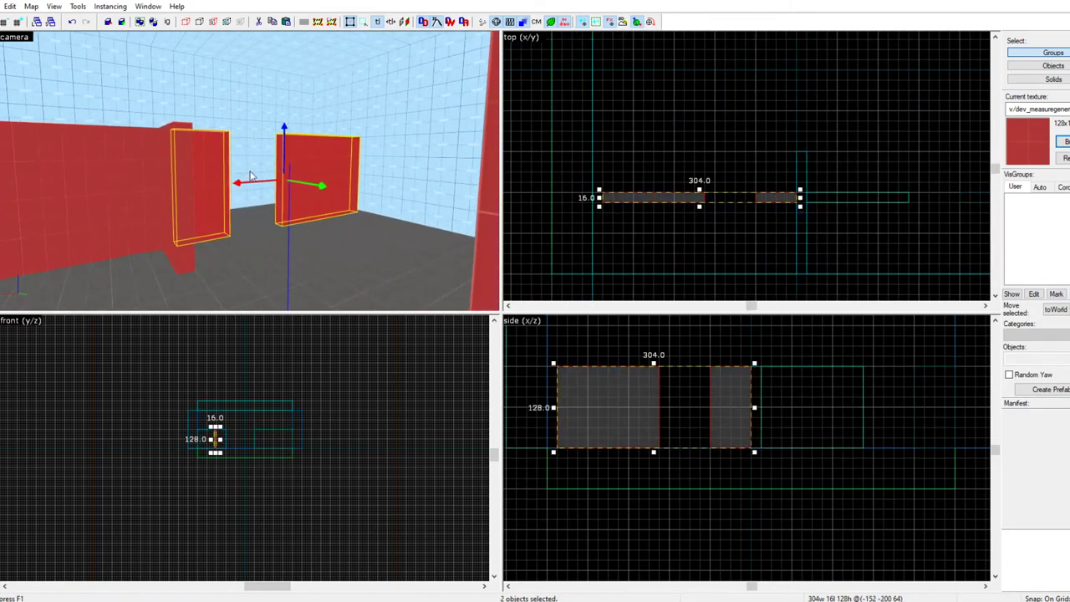
pyautogui.click(790, 196)
pyautogui.moveTo(801, 188); pyautogui.dragTo(602, 190)
pyautogui.scroll(1, 662, 185)
pyautogui.press('w')
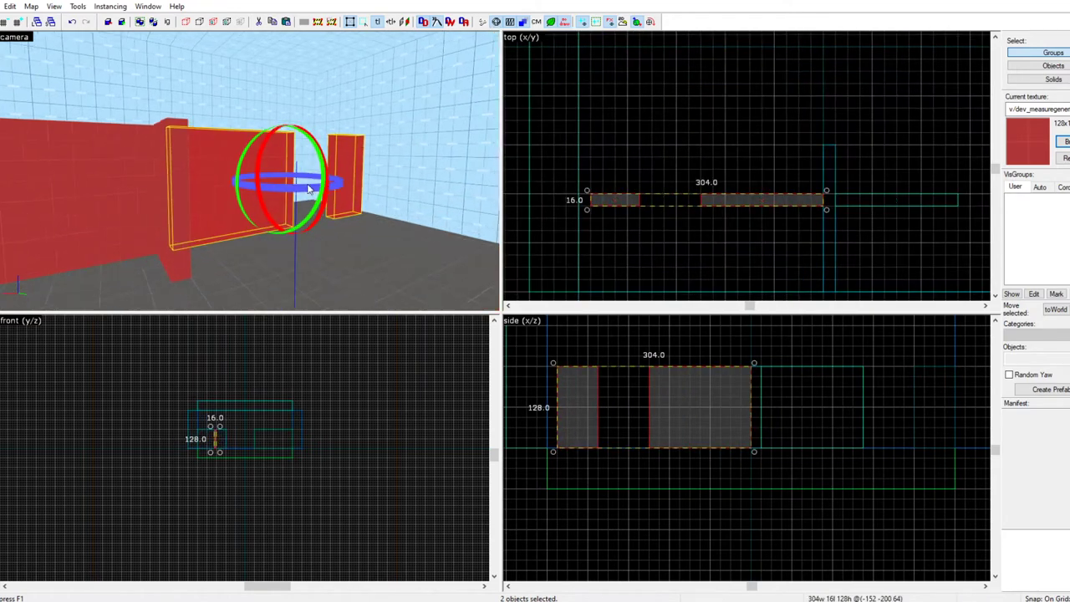
# Lengthen the short copied wall to 80 units so it meets the west skybox wall
pyautogui.click(362, 161)
pyautogui.click(595, 197)
pyautogui.click(595, 199)
pyautogui.moveTo(587, 201); pyautogui.dragTo(576, 201)
# Select all four crosswise walls and apply the blue dev measure texture to them
pyautogui.press('z')
pyautogui.press('w')
pyautogui.press('d')
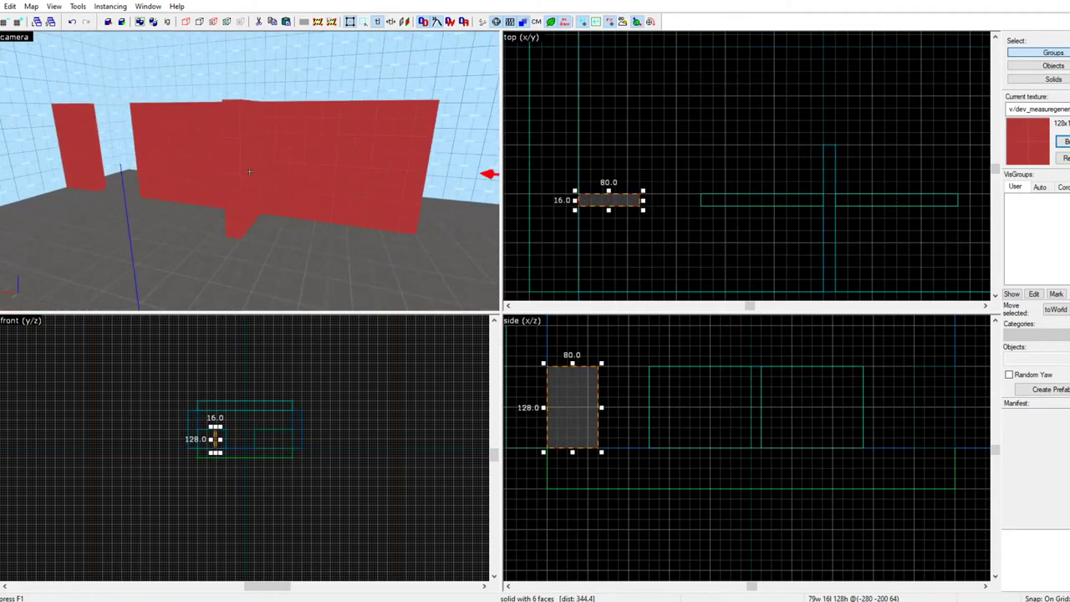
pyautogui.press('z')
pyautogui.keyDown('ctrl'); pyautogui.click(289, 164); pyautogui.keyUp('ctrl')
pyautogui.keyDown('ctrl'); pyautogui.click(190, 161); pyautogui.keyUp('ctrl')
pyautogui.keyDown('ctrl'); pyautogui.click(82, 153); pyautogui.keyUp('ctrl')
pyautogui.click(1065, 144)
pyautogui.doubleClick(148, 98)
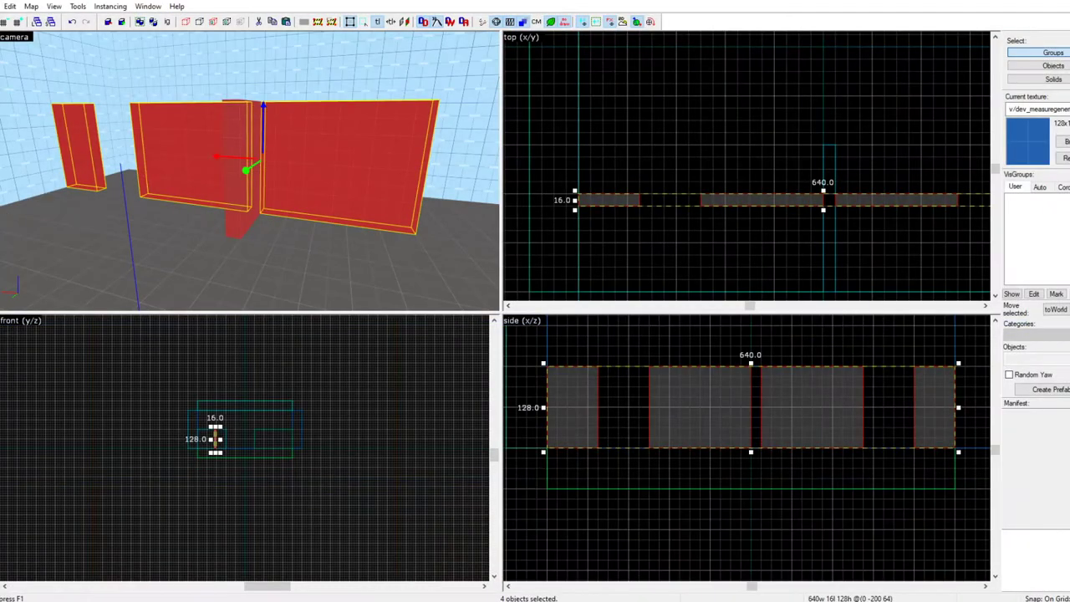
pyautogui.hotkey('shift', 't')
pyautogui.click(238, 221)
pyautogui.press('z')
pyautogui.press('d')
pyautogui.press('z')
pyautogui.click(281, 209)
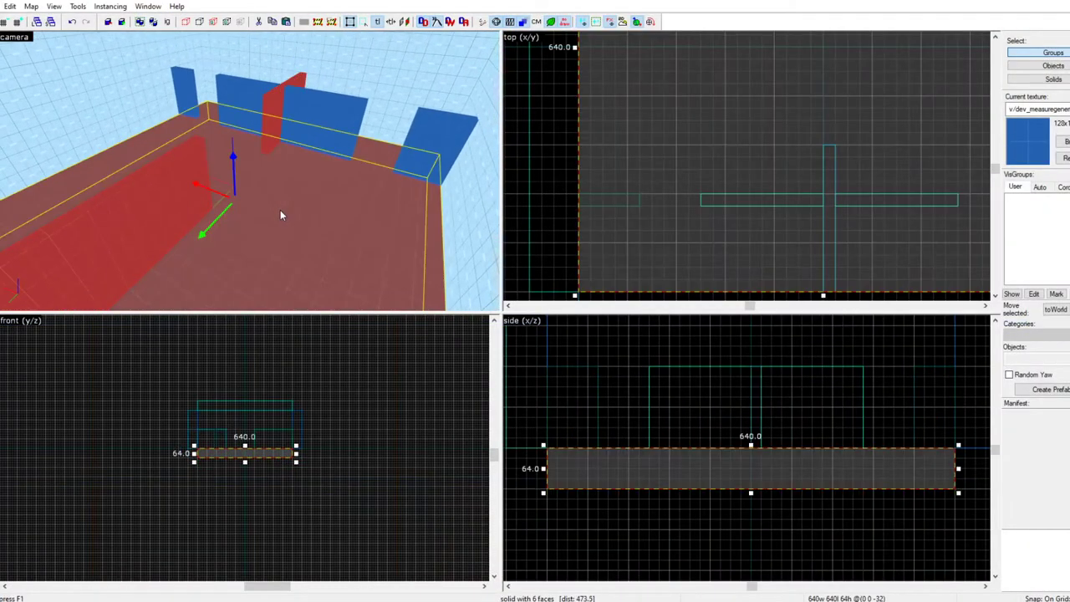
pyautogui.click(322, 124)
# Save the map as dm_nz_test in the maps folder of custom/OFZ Example Addon
pyautogui.click(3, 5)
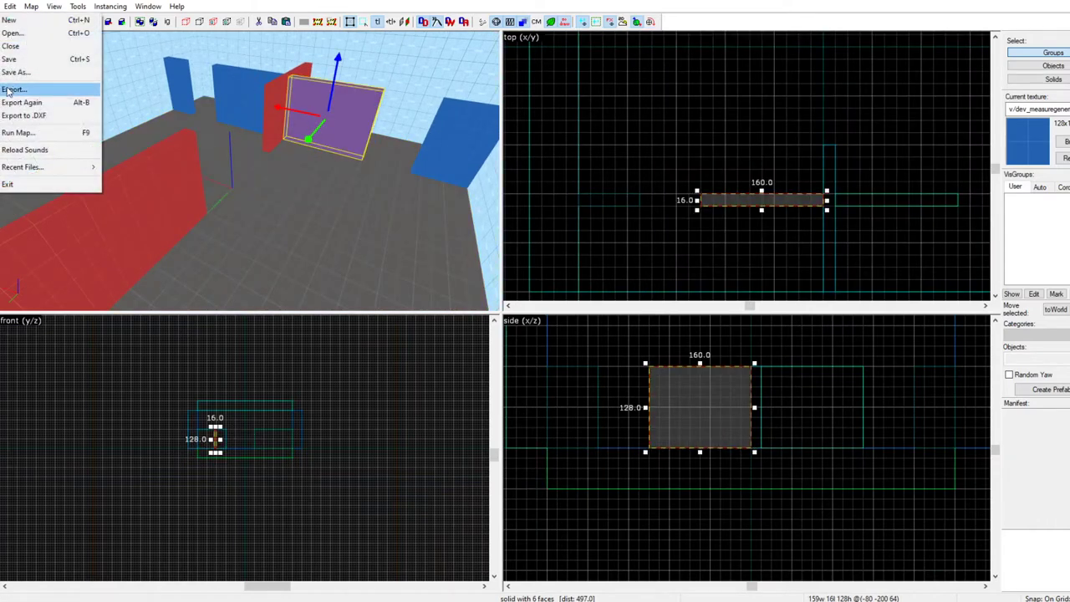
pyautogui.click(15, 73)
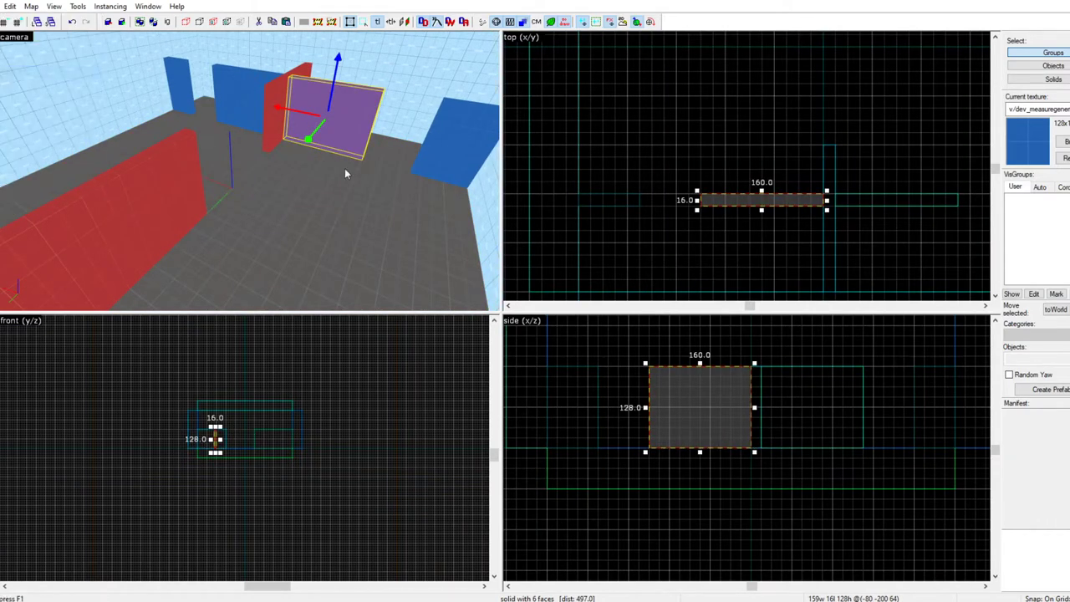
pyautogui.click(216, 46)
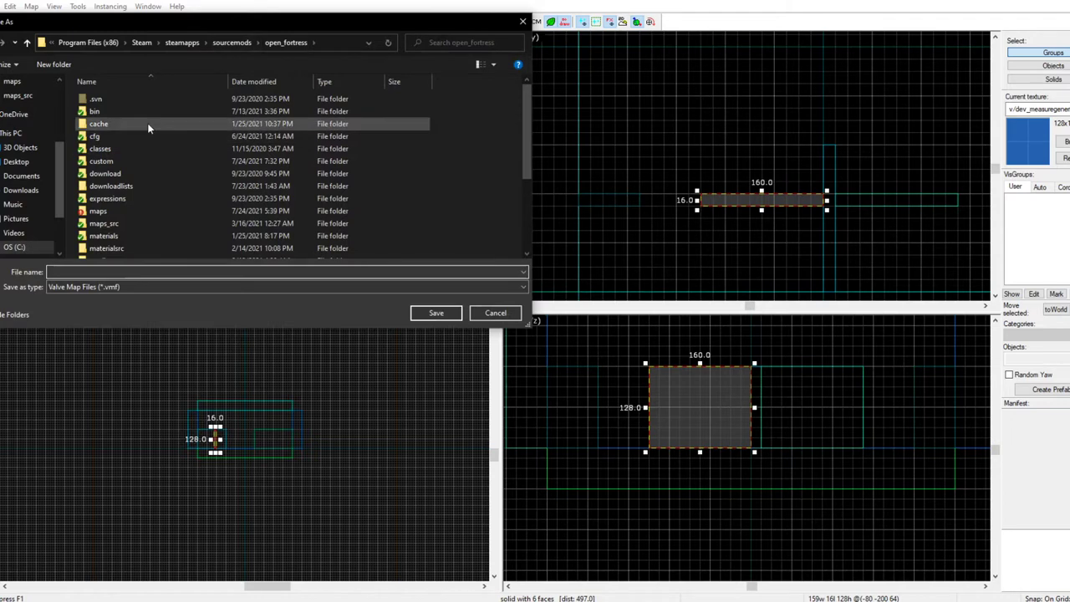
pyautogui.scroll(-4, 150, 167)
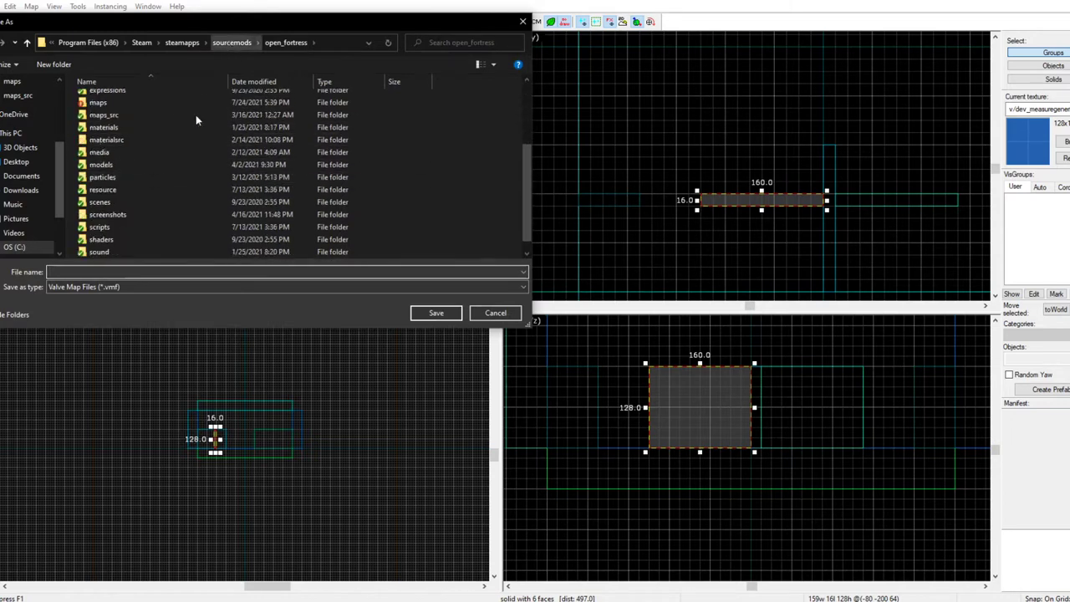
pyautogui.scroll(3, 150, 163)
pyautogui.click(112, 161)
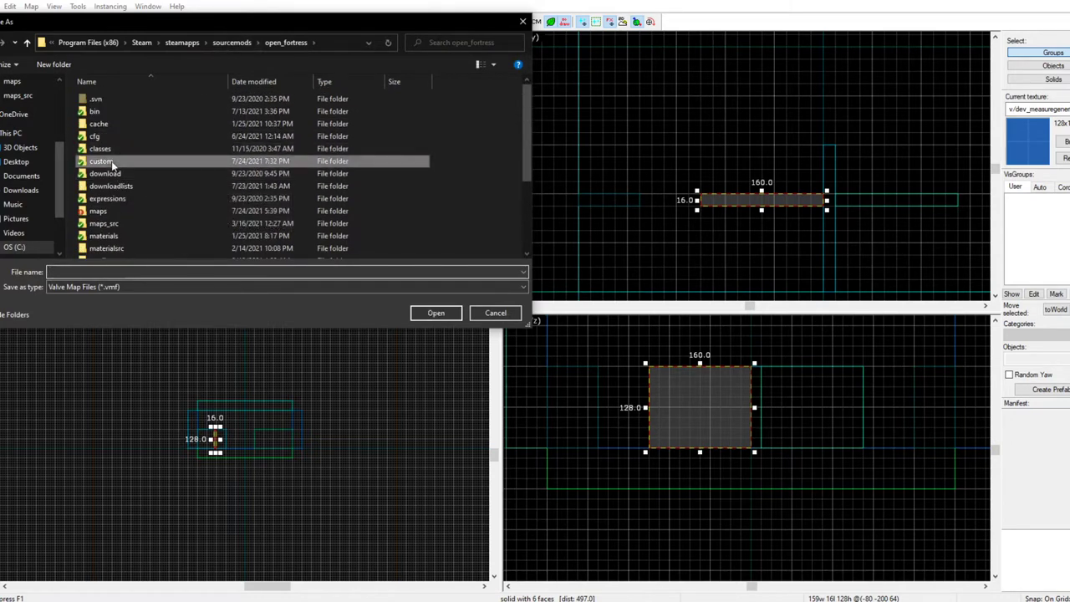
pyautogui.doubleClick(112, 162)
pyautogui.doubleClick(156, 185)
pyautogui.doubleClick(151, 102)
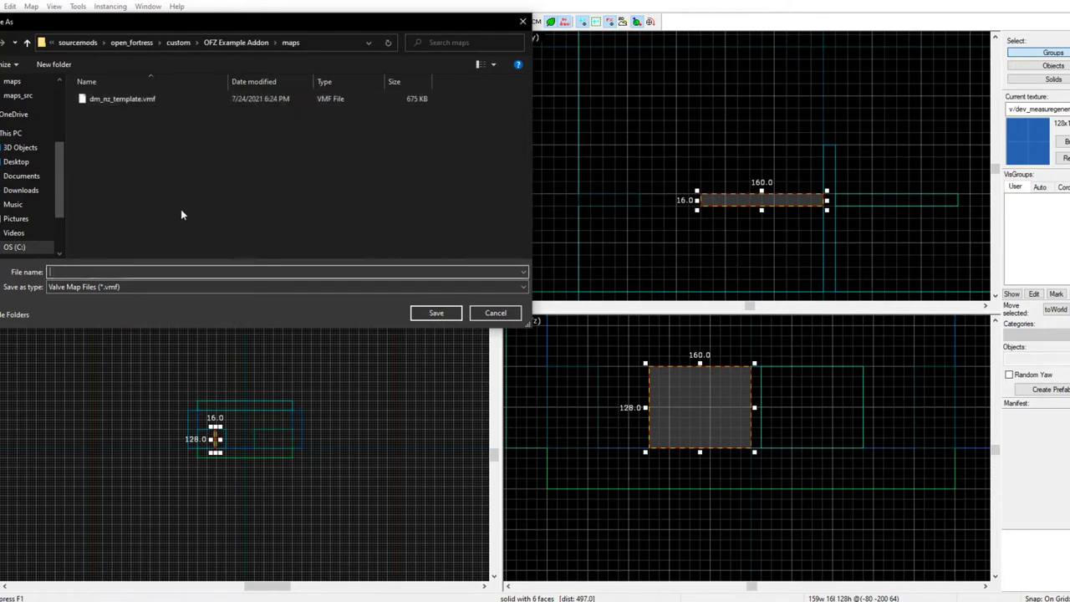
pyautogui.write('dm_nz_')
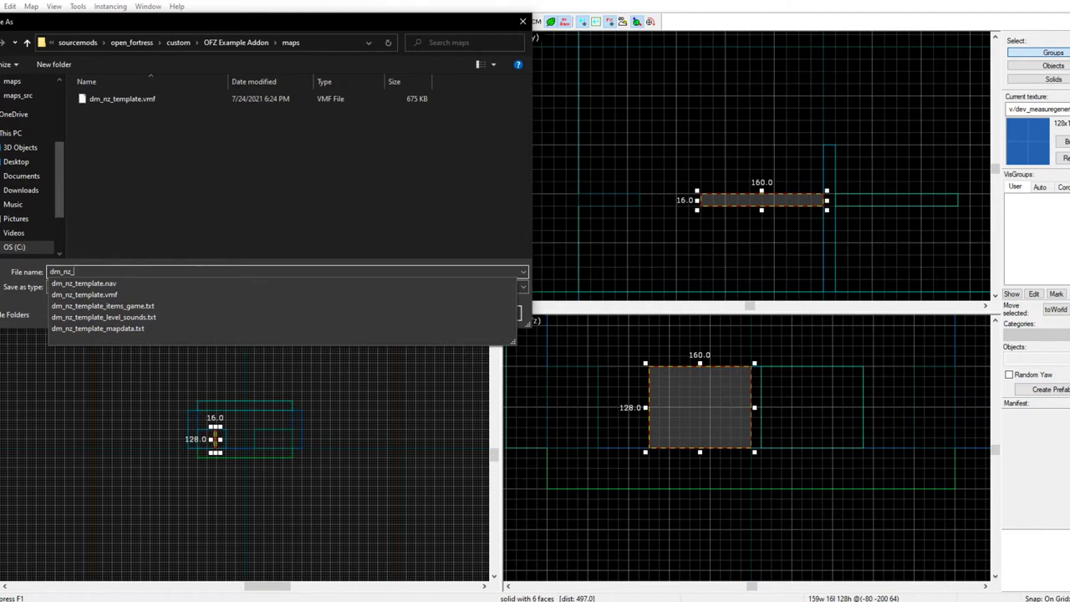
pyautogui.write('test')
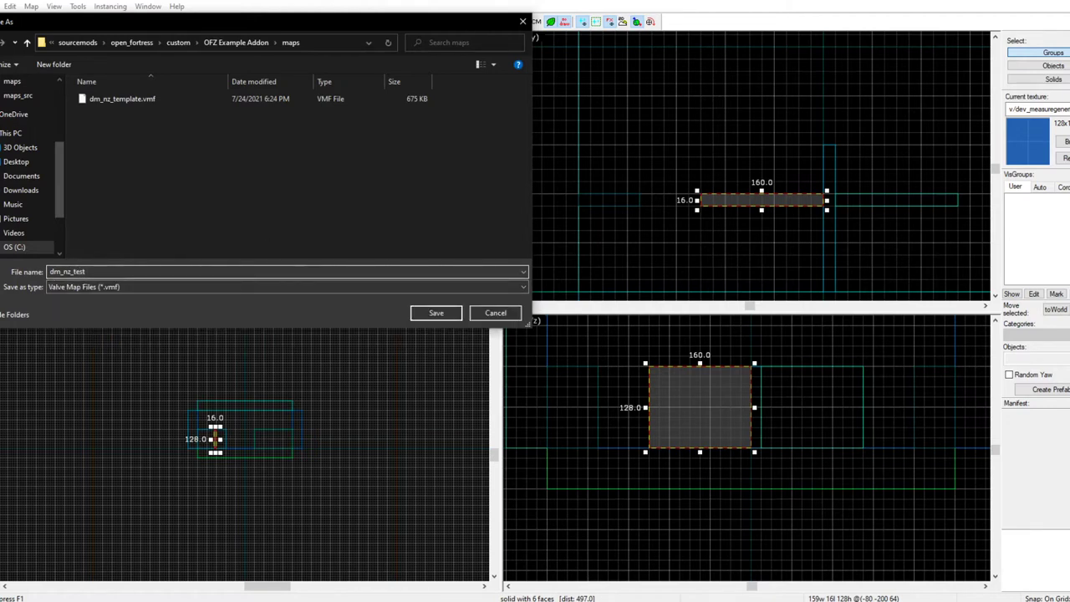
pyautogui.click(437, 313)
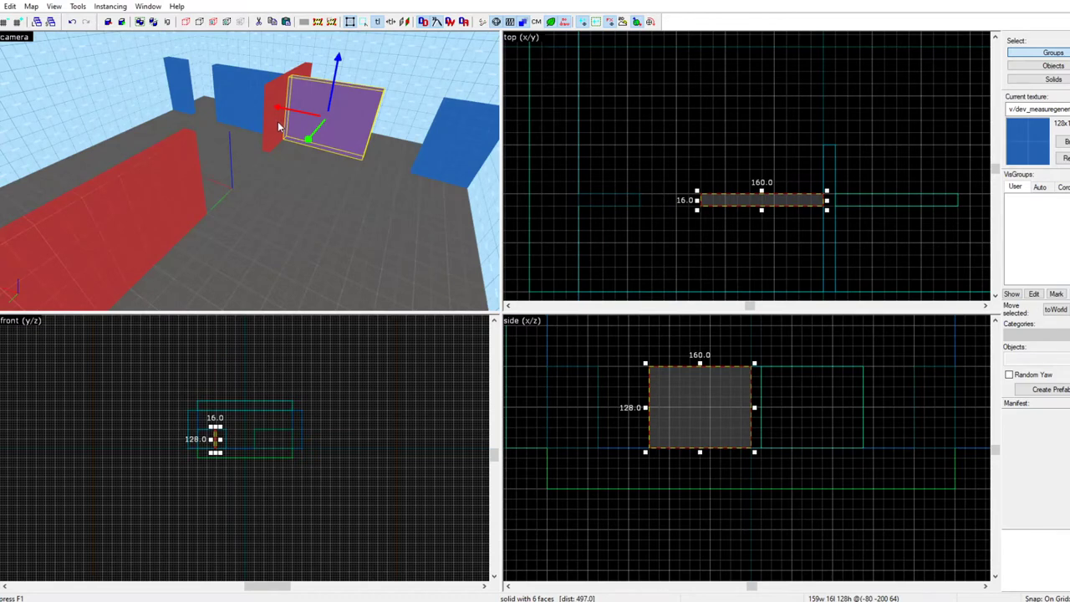
# Open dm_nz_template.vmf from the Open Fortress Zombies Dev maps_src folder
pyautogui.click(1, 6)
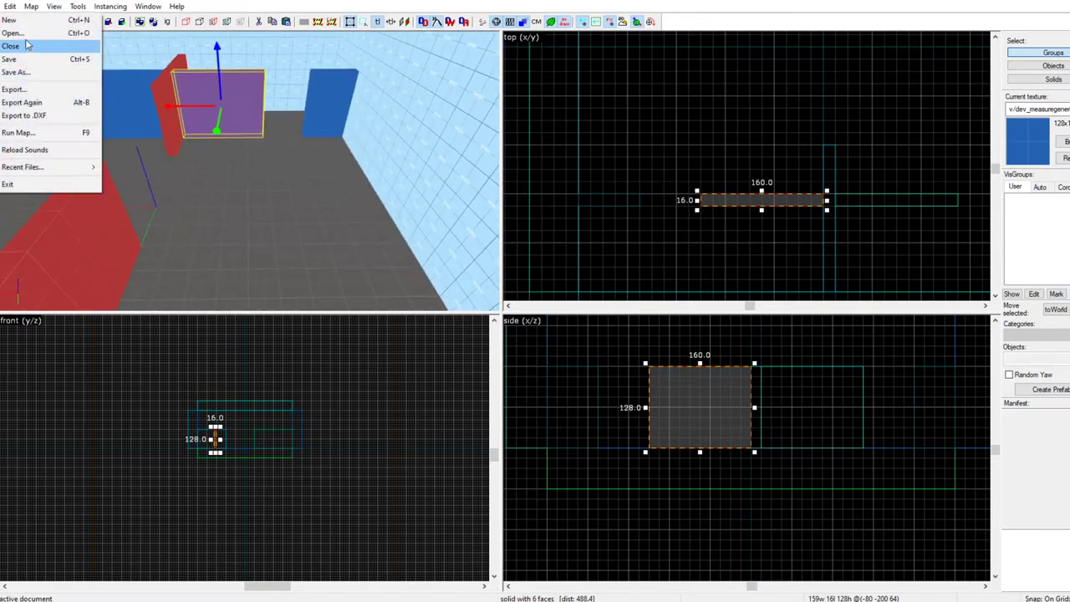
pyautogui.click(29, 34)
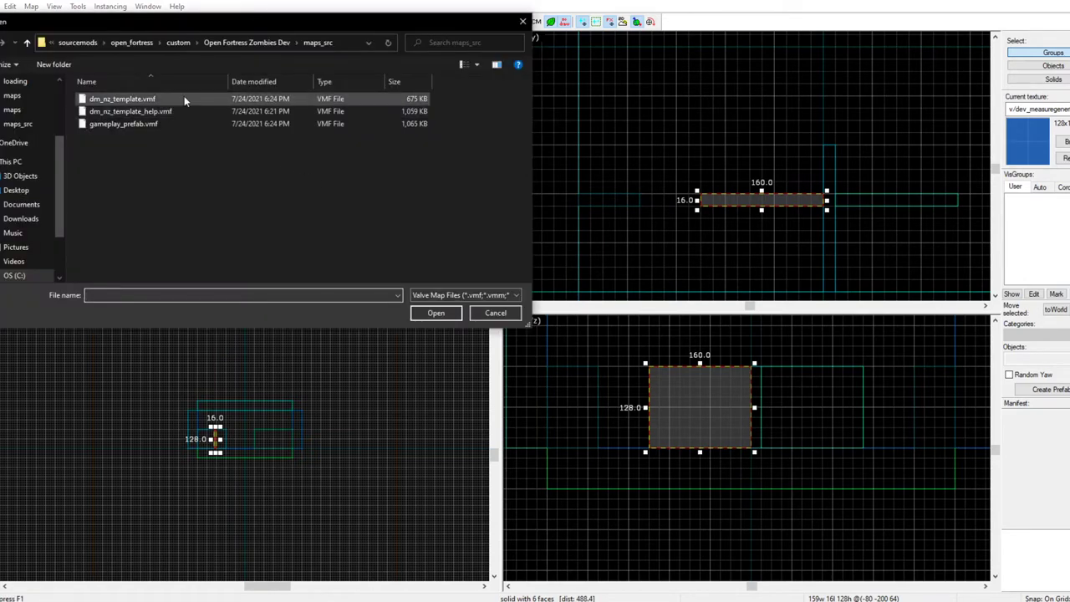
pyautogui.doubleClick(144, 99)
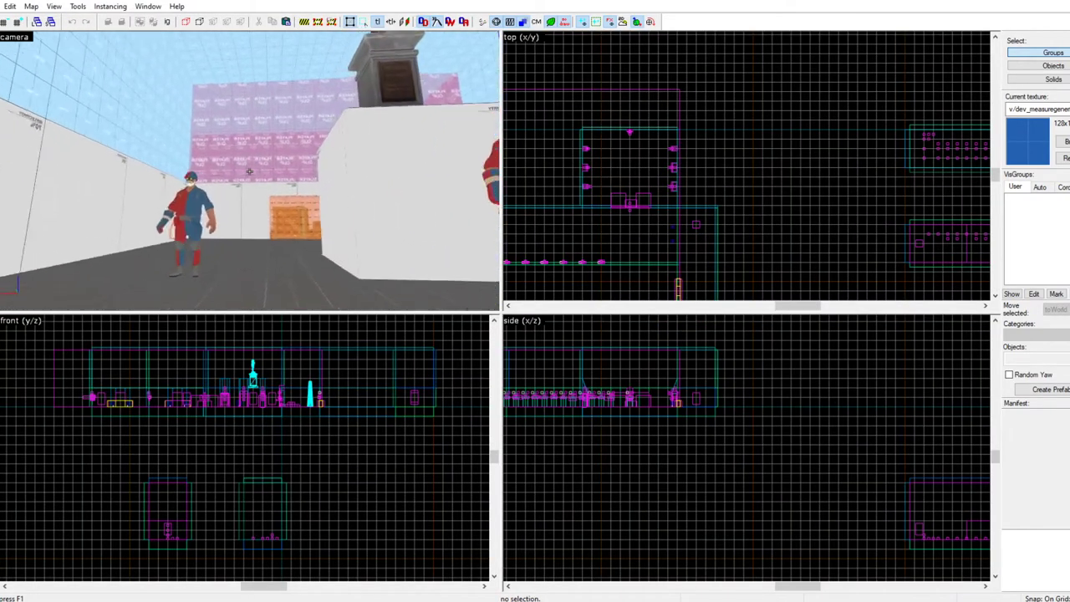
# Select the trigger brush and the money filter entity of the buyable crate door in the template map
pyautogui.press('z')
pyautogui.press('s')
pyautogui.press('z')
pyautogui.press('w')
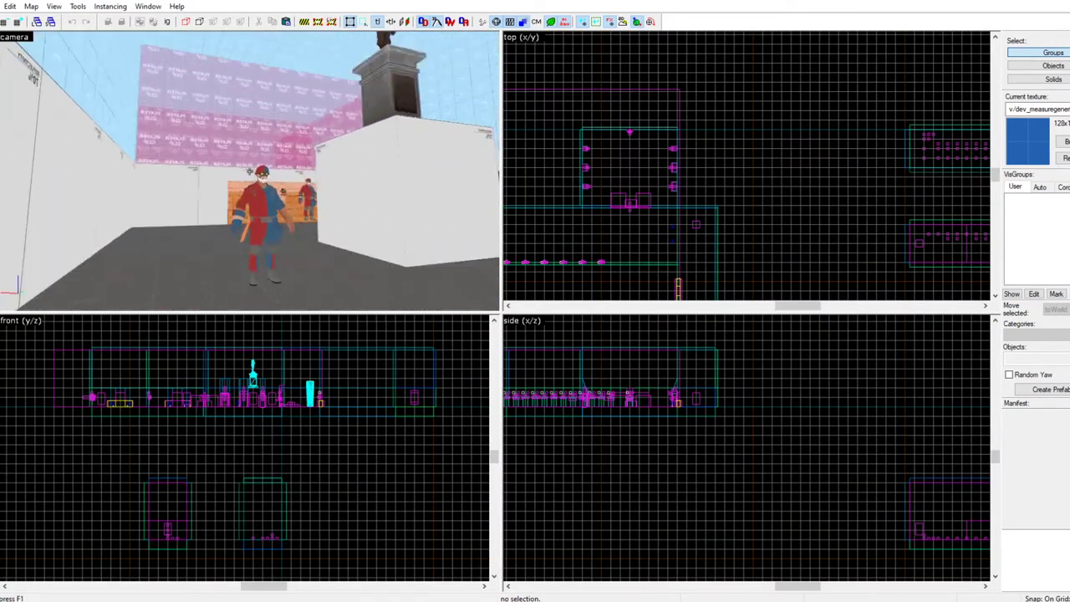
pyautogui.press('z')
pyautogui.click(304, 203)
pyautogui.press('w')
pyautogui.keyDown('ctrl'); pyautogui.click(324, 198); pyautogui.keyUp('ctrl')
pyautogui.press('z')
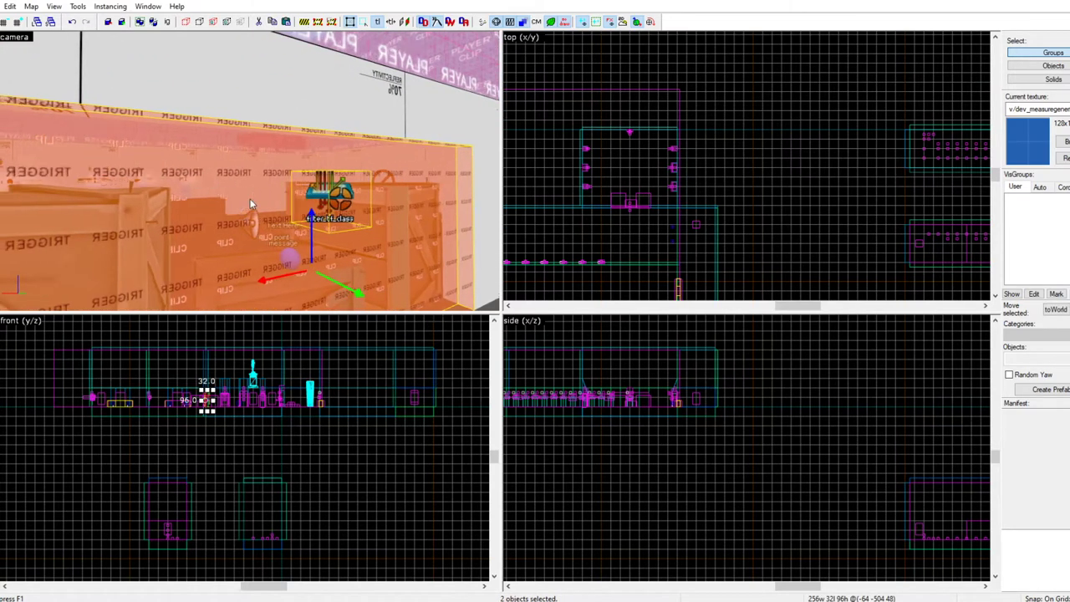
pyautogui.press('w')
pyautogui.press('w')
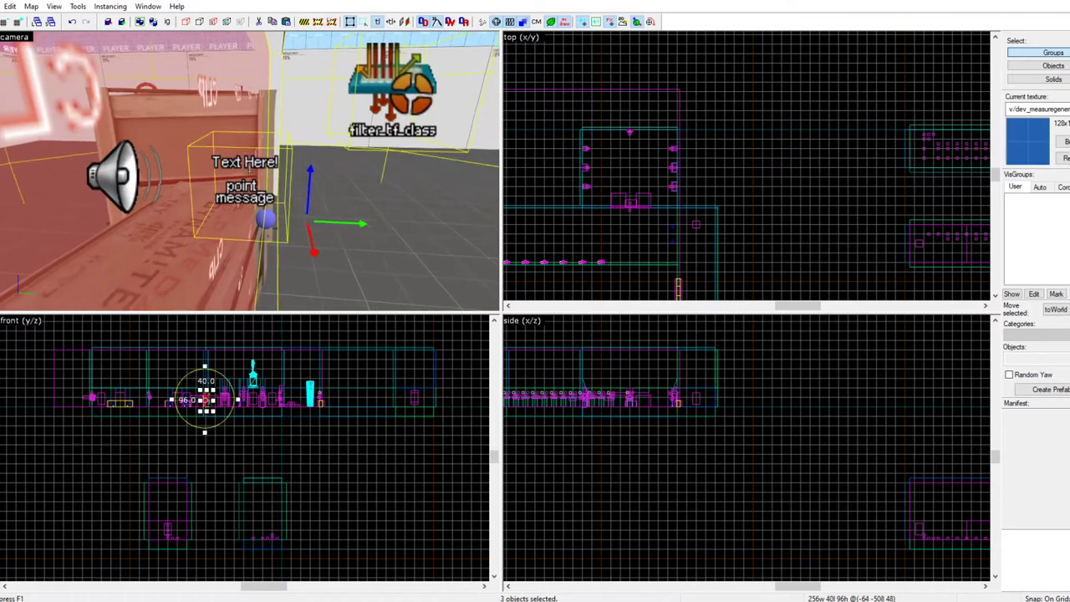
# Add the point_message, the buy sound, the clip brush and the dynamite crate prop to the door selection
pyautogui.keyDown('ctrl'); pyautogui.click(249, 172); pyautogui.keyUp('ctrl')
pyautogui.keyDown('ctrl'); pyautogui.click(250, 171); pyautogui.keyUp('ctrl')
pyautogui.press('w')
pyautogui.keyDown('ctrl'); pyautogui.click(249, 172); pyautogui.keyUp('ctrl')
pyautogui.press('s')
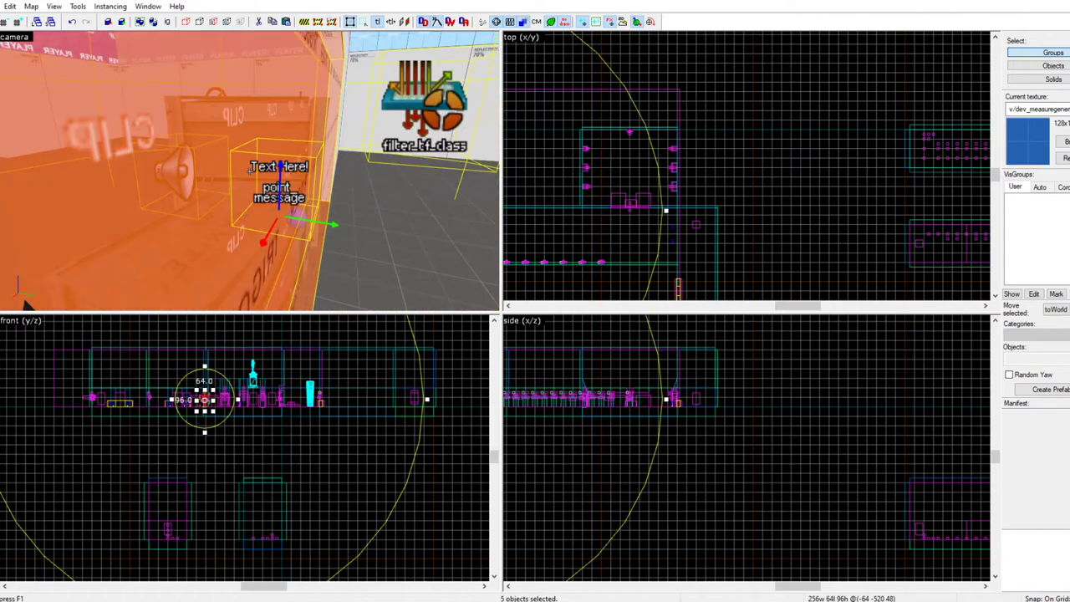
pyautogui.press('w')
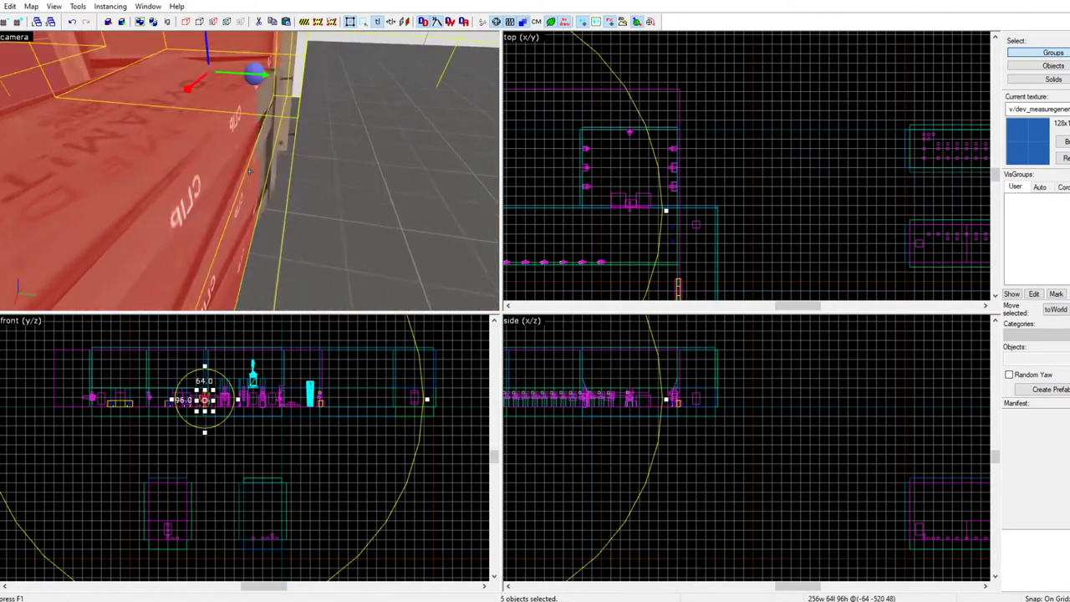
pyautogui.keyDown('ctrl'); pyautogui.click(249, 171); pyautogui.keyUp('ctrl')
pyautogui.press('w')
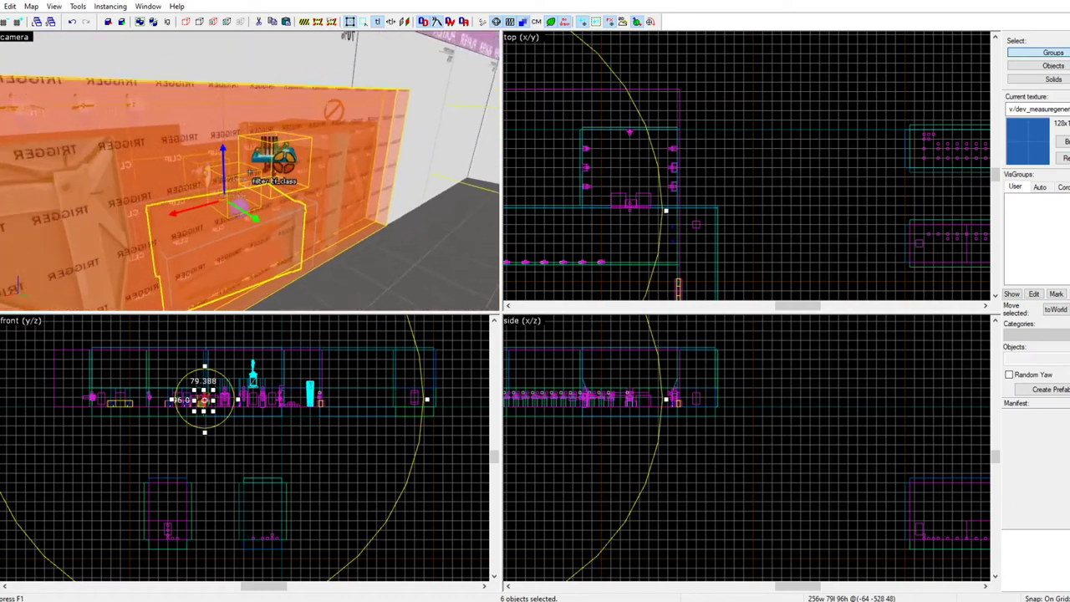
pyautogui.press('z')
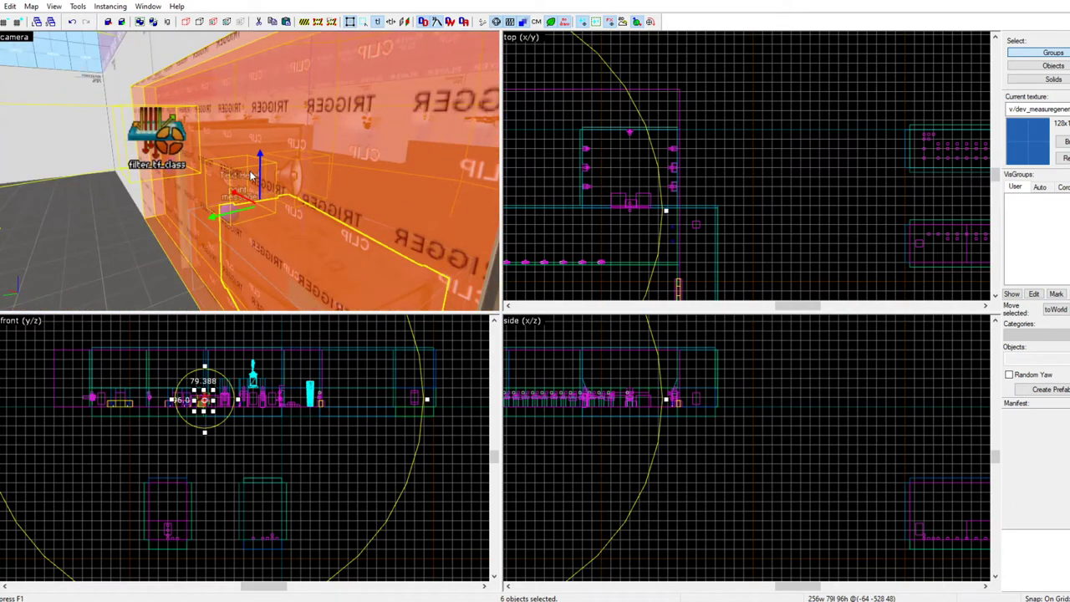
# Cut the selected door objects to the clipboard and undo the removal in the template
pyautogui.hotkey('ctrl', 'x')
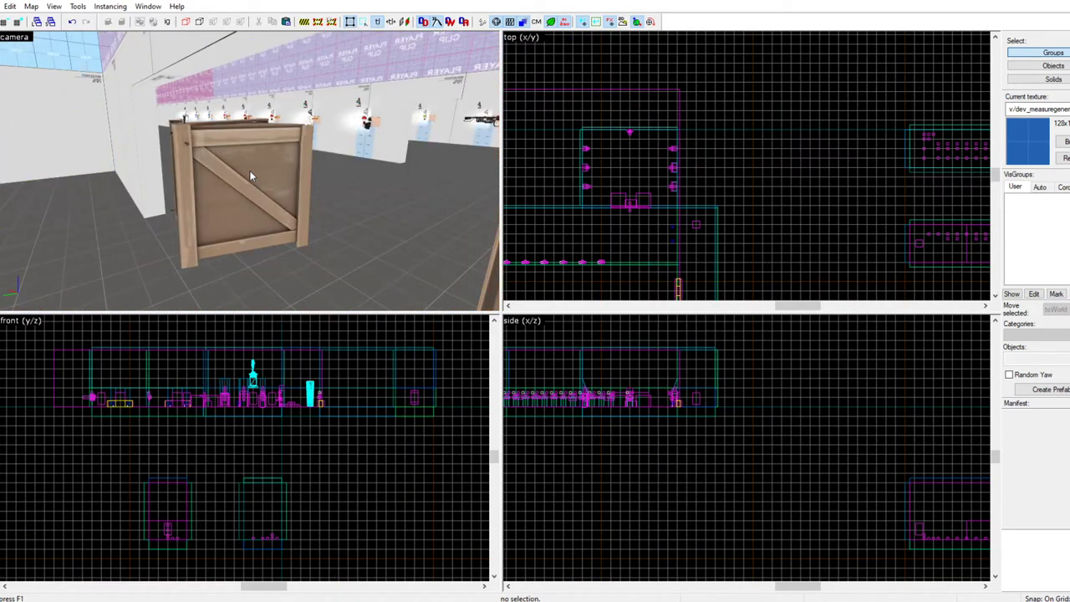
pyautogui.hotkey('ctrl', 'z')
pyautogui.press('Escape')
pyautogui.hotkey('ctrl', 'z')
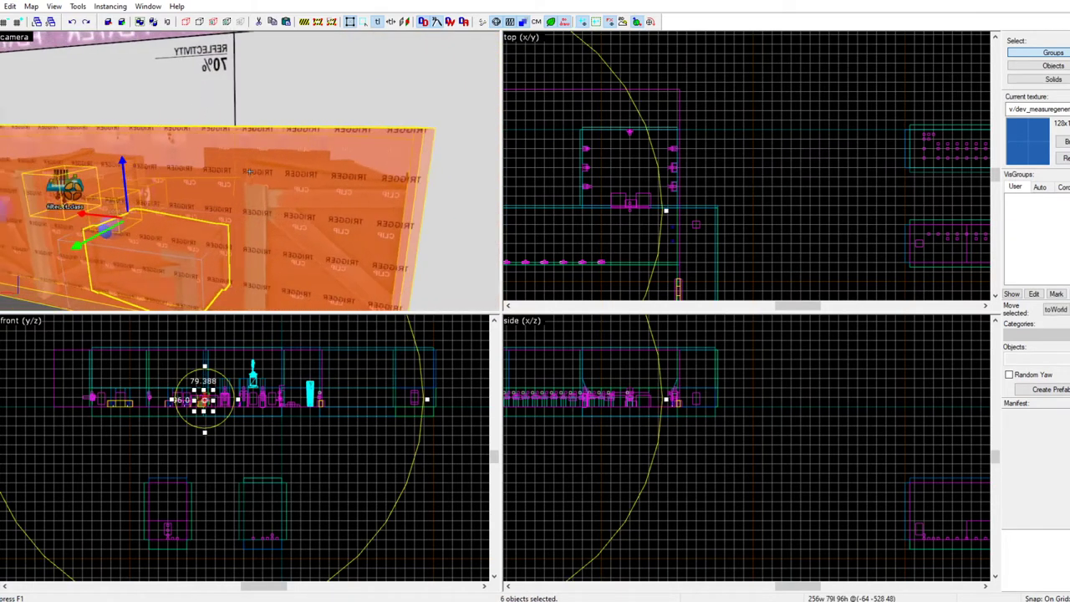
pyautogui.press('a')
pyautogui.press('z')
# Close dm_nz_template.vmf without saving changes and return to the test map
pyautogui.click(0, 7)
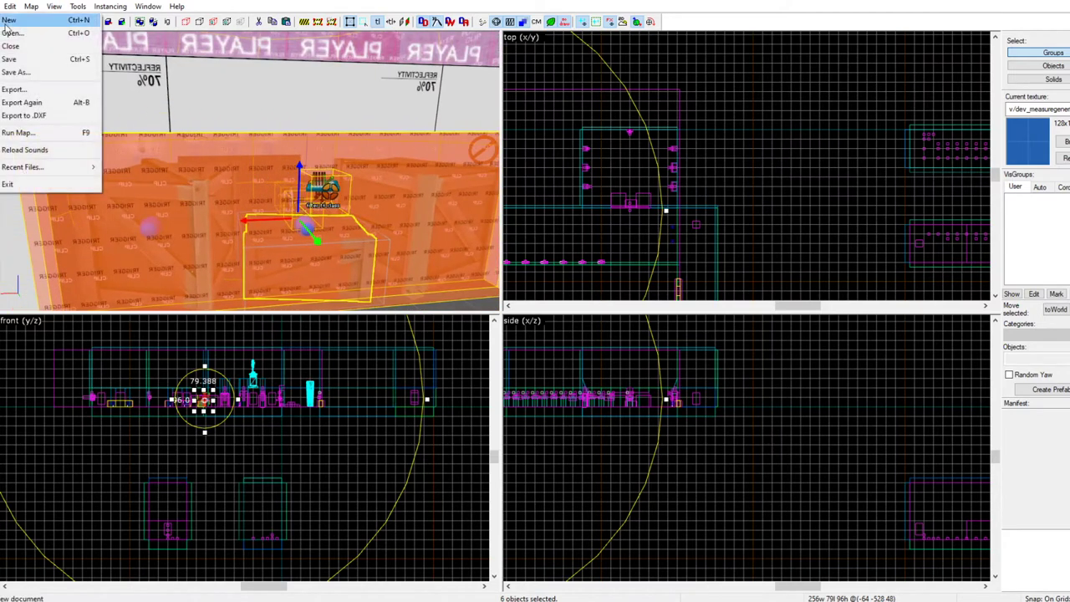
pyautogui.click(17, 47)
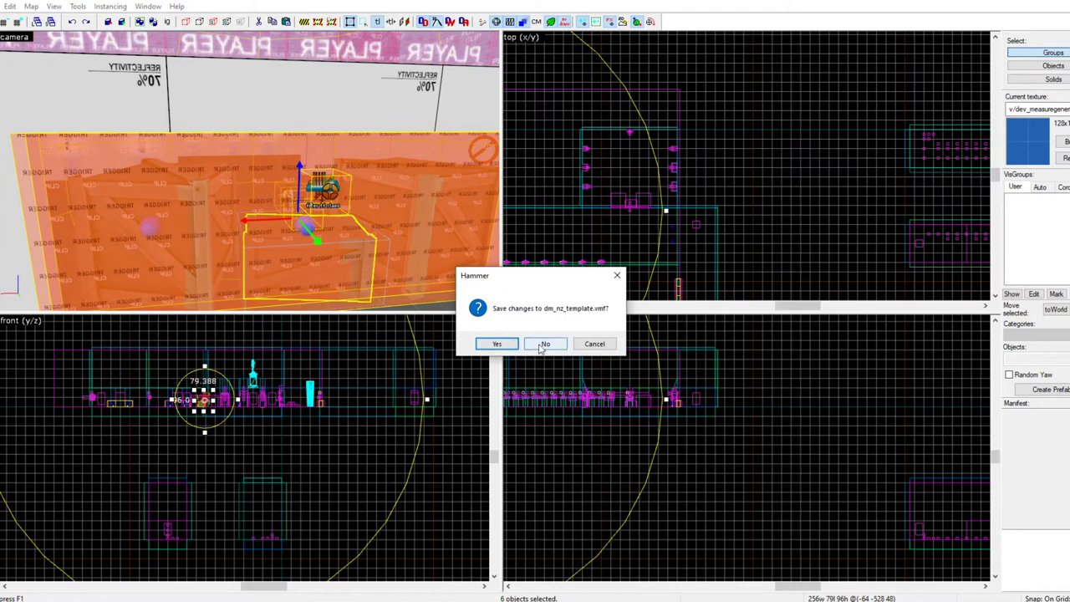
pyautogui.click(542, 346)
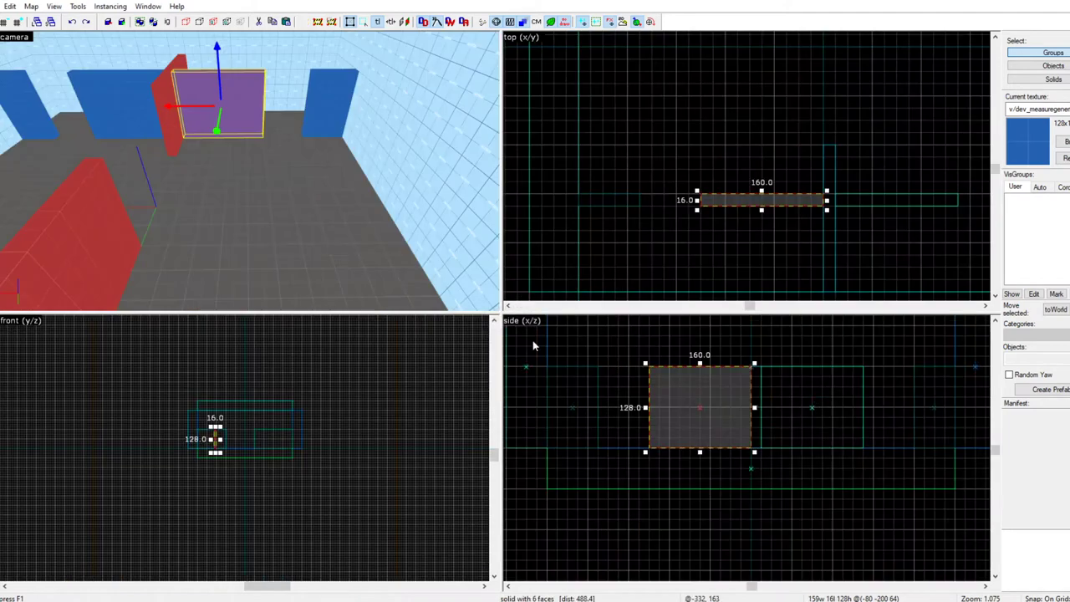
# Paste the door objects into the test room, rotated 90 degrees, into the gap between the red walls
pyautogui.click(185, 203)
pyautogui.scroll(-4, 774, 175)
pyautogui.scroll(5, 814, 119)
pyautogui.click(814, 118)
pyautogui.moveTo(876, 83); pyautogui.dragTo(747, 65)
pyautogui.scroll(3, 327, 179)
pyautogui.moveTo(753, 210); pyautogui.dragTo(798, 210)
pyautogui.press('z')
pyautogui.press('d')
pyautogui.press('z')
pyautogui.scroll(4, 458, 188)
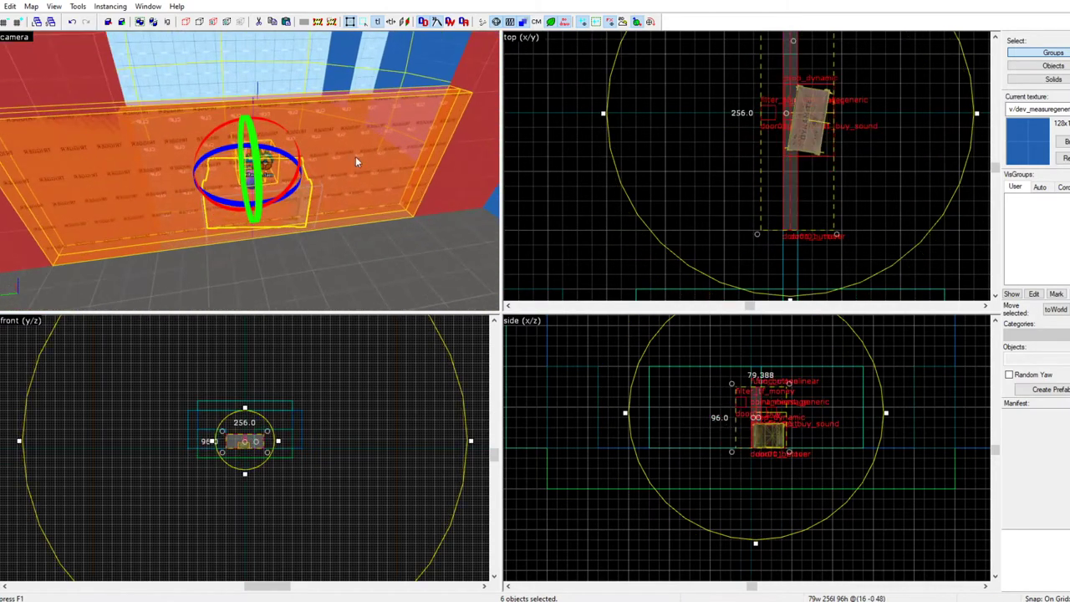
# Shorten the door01_button trigger brush to 192 units so it fits the gap between the red walls
pyautogui.click(336, 149)
pyautogui.scroll(-4, 817, 266)
pyautogui.scroll(5, 789, 152)
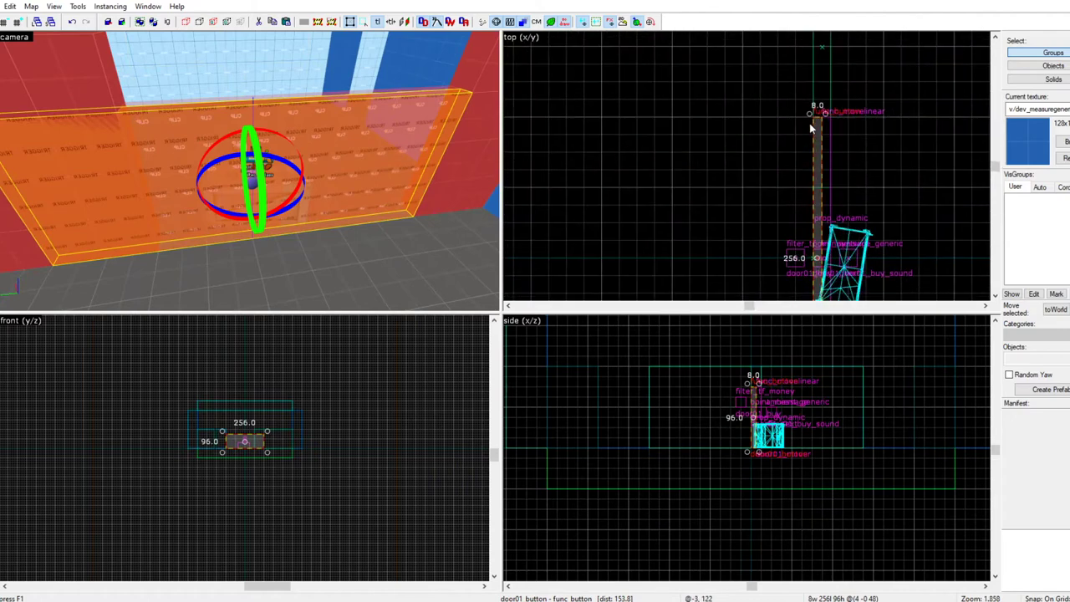
pyautogui.click(818, 123)
pyautogui.scroll(-4, 822, 89)
pyautogui.scroll(4, 814, 251)
pyautogui.scroll(-4, 798, 240)
pyautogui.scroll(4, 801, 110)
pyautogui.moveTo(803, 111); pyautogui.dragTo(813, 178)
pyautogui.press('z')
pyautogui.press('z')
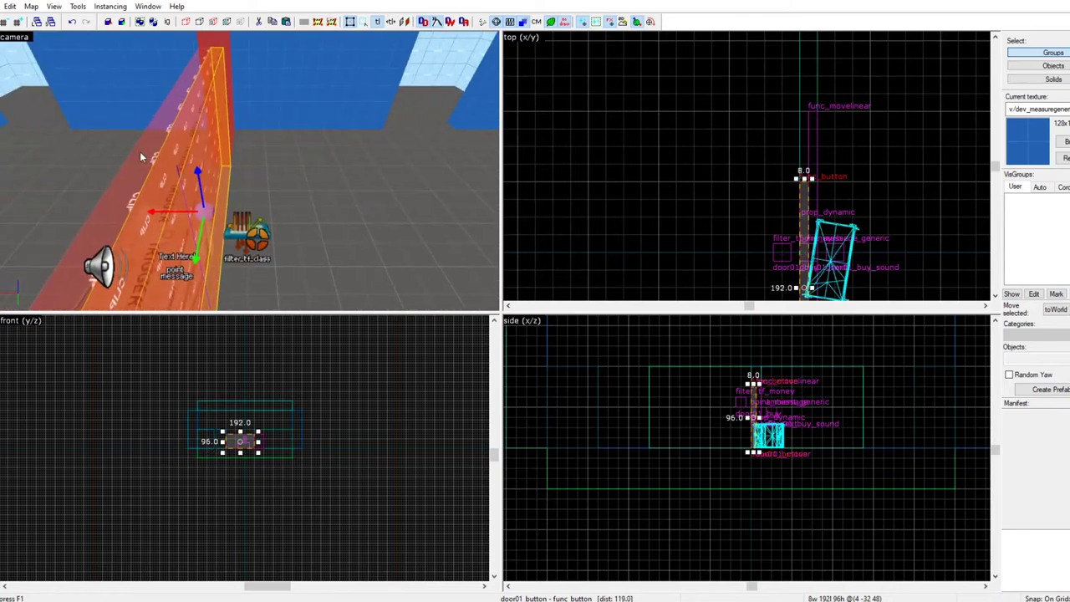
# Shorten the door01_mover func_movelinear clip brush to 192 units to match the button brush
pyautogui.click(139, 151)
pyautogui.moveTo(812, 107); pyautogui.dragTo(818, 177)
pyautogui.press('z')
pyautogui.press('z')
# Examine how the shortened button and mover brushes fit the doorway from several sides
pyautogui.click(208, 155)
pyautogui.scroll(-1, 207, 155)
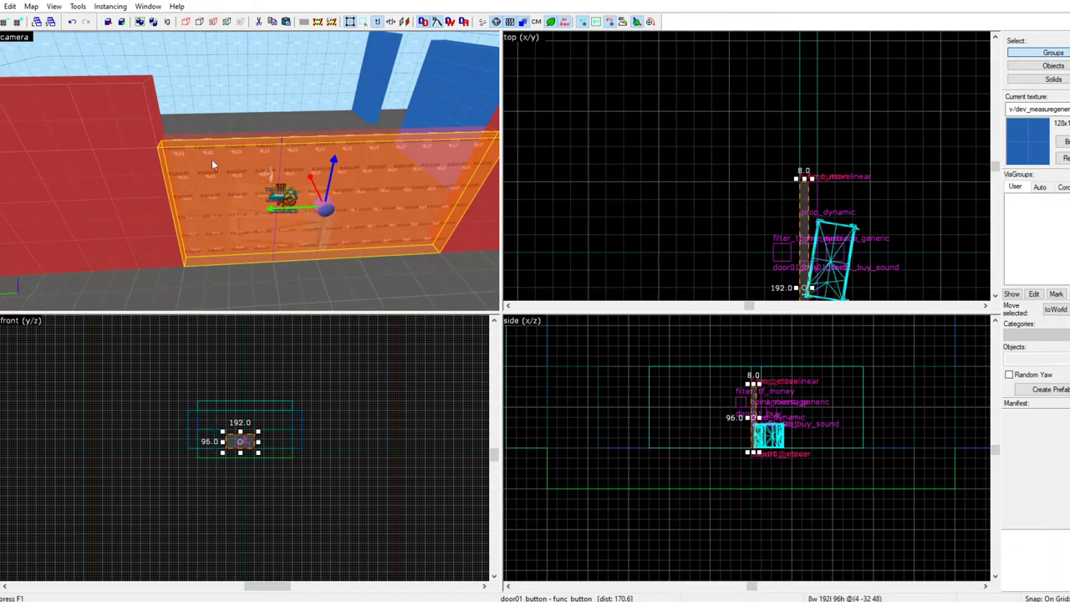
pyautogui.press('a')
pyautogui.press('z')
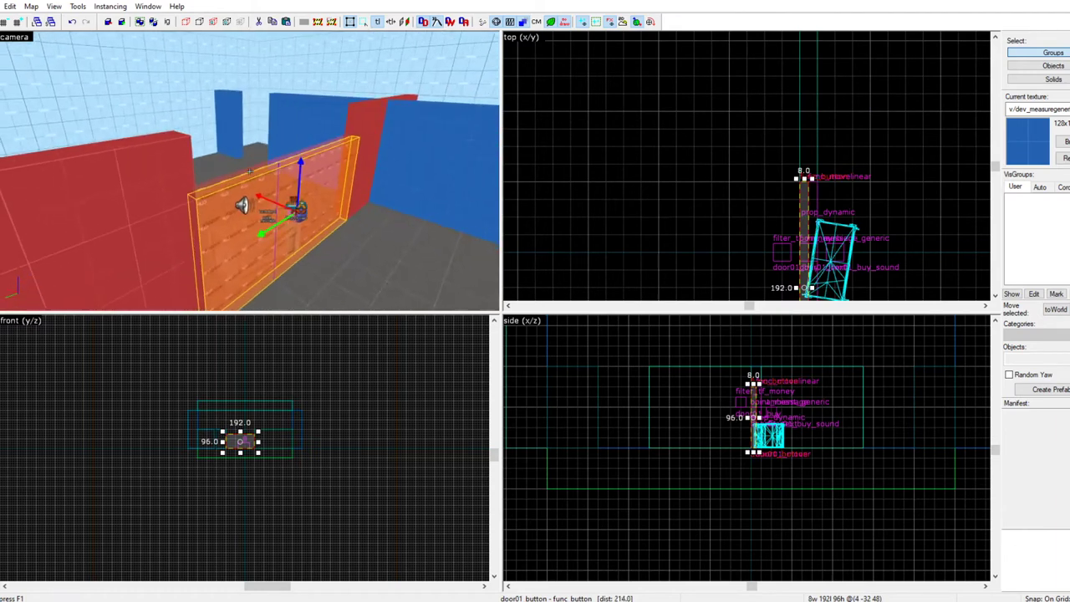
pyautogui.press('d')
pyautogui.press('z')
pyautogui.click(260, 220)
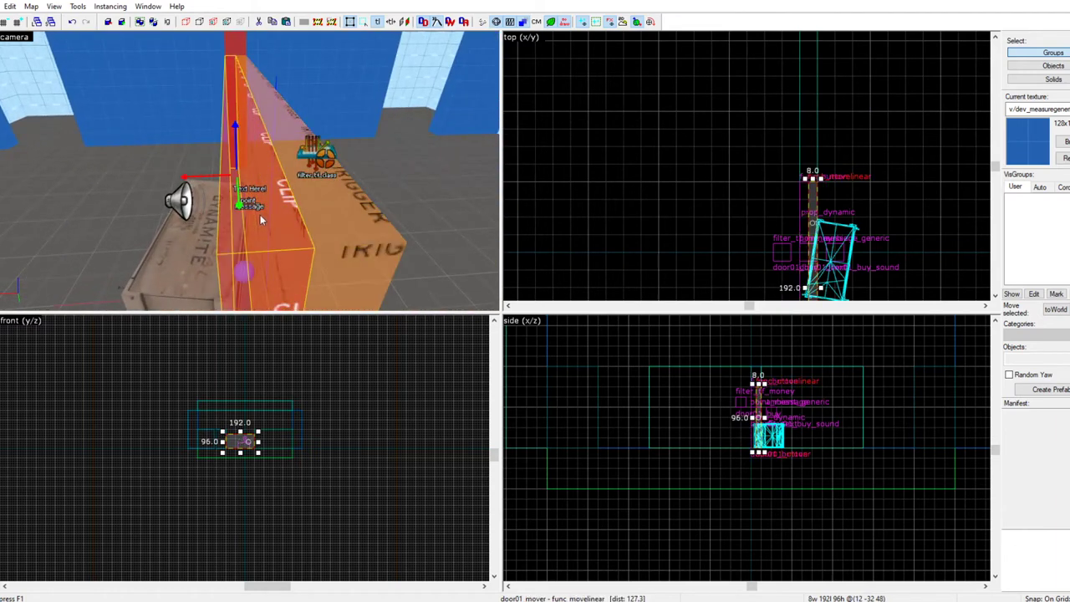
pyautogui.press('d')
pyautogui.click(239, 221)
pyautogui.press('z')
pyautogui.press('d')
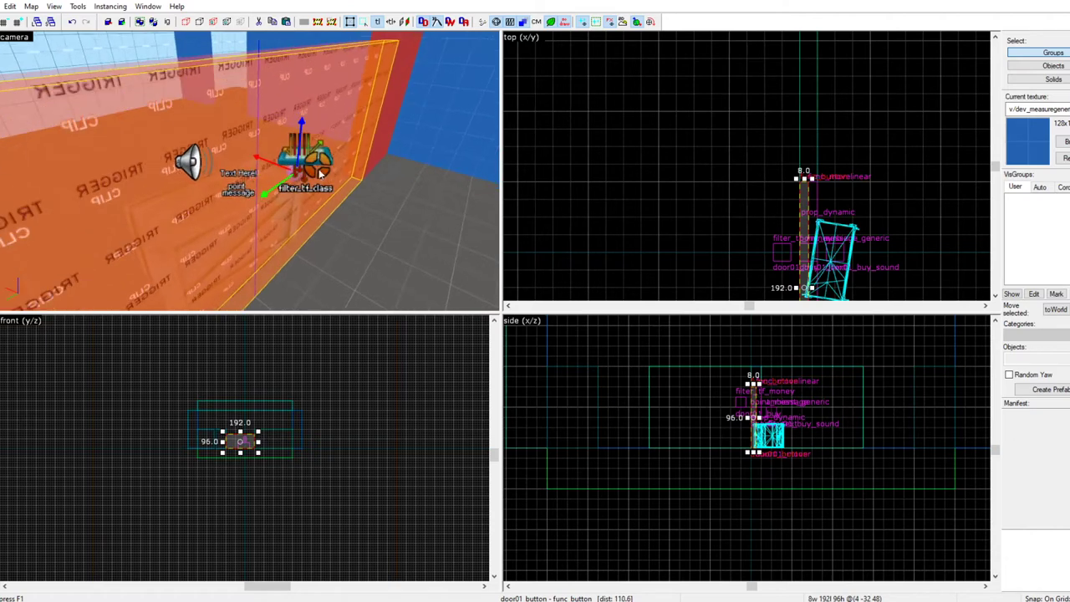
# Move the door01_text point_message to the middle of the shortened door, at about 8 -32 56
pyautogui.click(330, 170)
pyautogui.press('a')
pyautogui.press('d')
pyautogui.press('w')
pyautogui.click(227, 179)
pyautogui.press('s')
pyautogui.scroll(3, 736, 151)
pyautogui.scroll(-2, 753, 117)
pyautogui.scroll(4, 786, 85)
pyautogui.moveTo(786, 84); pyautogui.dragTo(796, 171)
pyautogui.press('[')
pyautogui.press('z')
pyautogui.press('w')
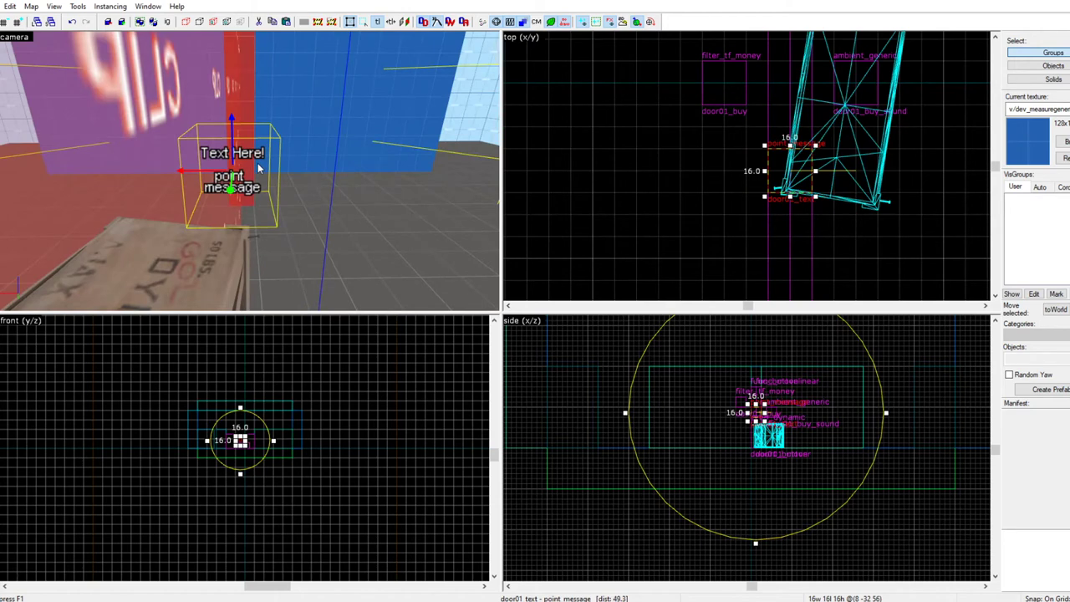
# Set the Entity Message of the door01_text point_message to "Door - 1500"
pyautogui.doubleClick(259, 168)
pyautogui.doubleClick(608, 239)
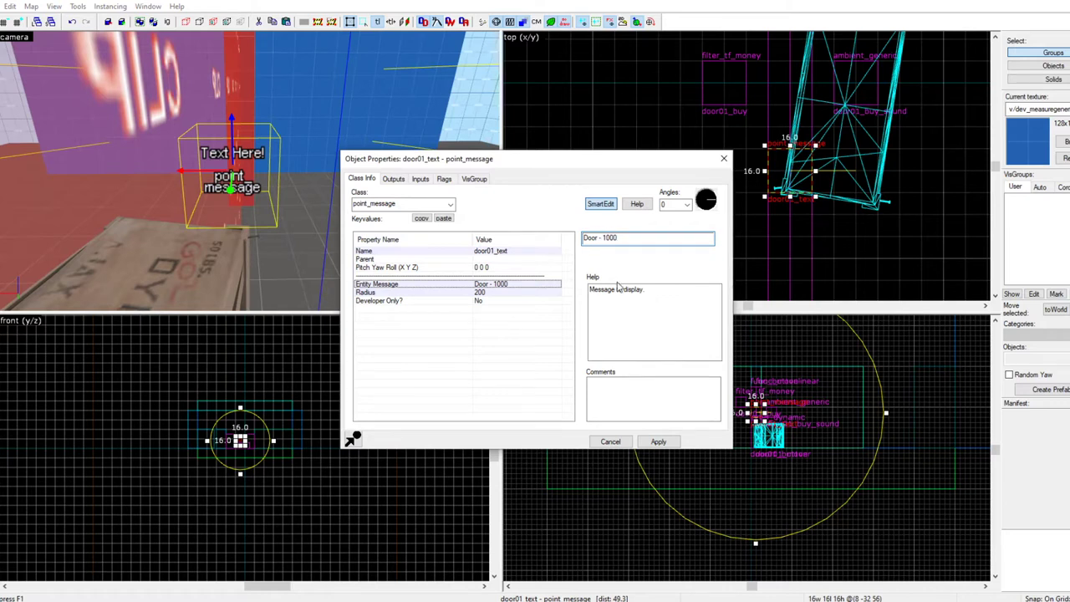
pyautogui.press('Return')
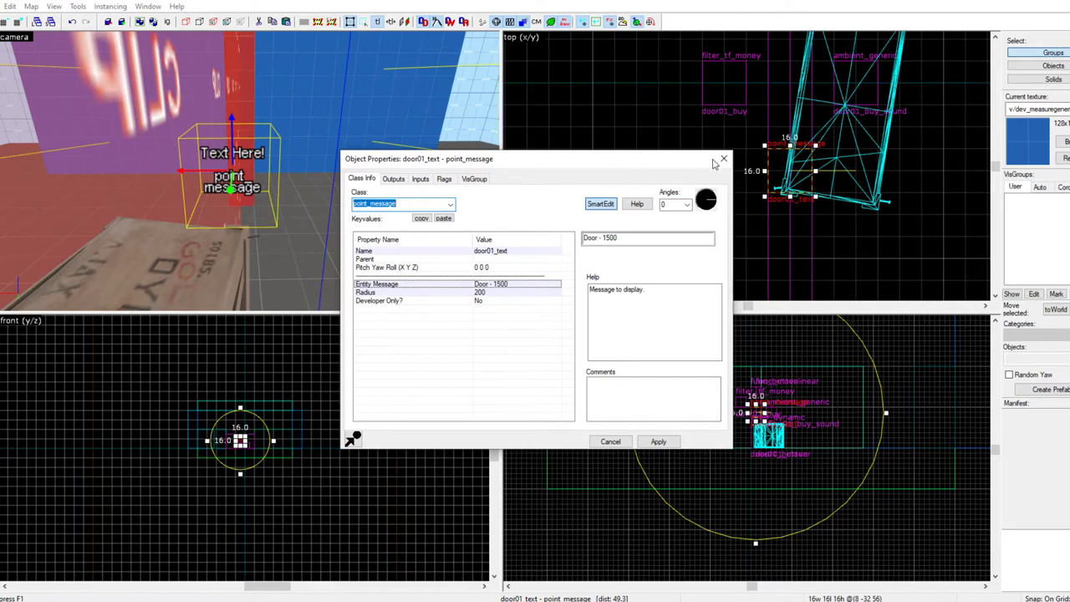
# Set the door message's Radius to 150, apply it and close the object properties
pyautogui.click(504, 291)
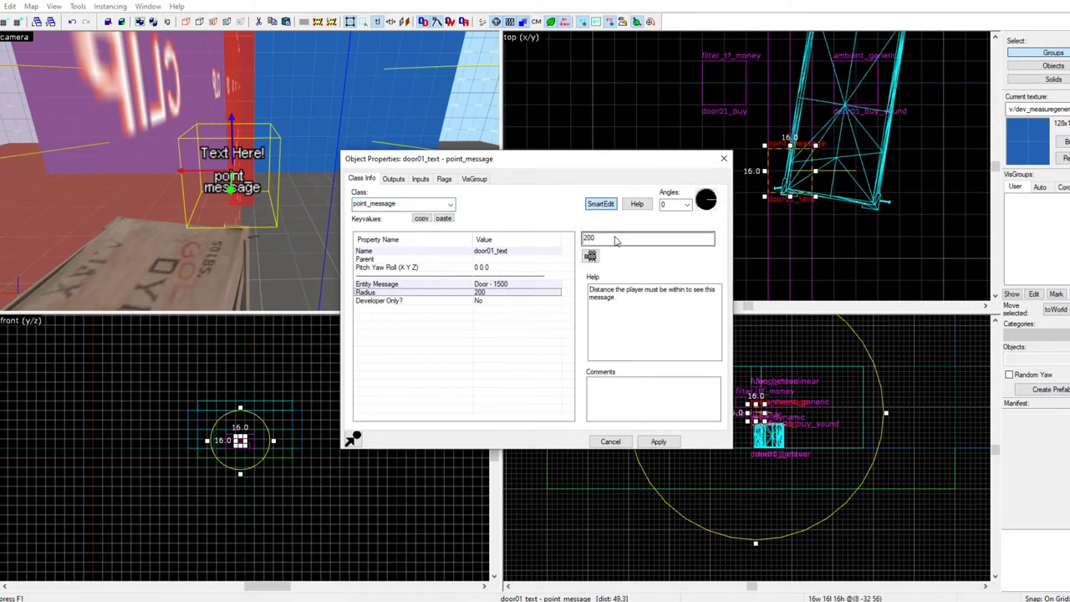
pyautogui.scroll(-3, 817, 221)
pyautogui.scroll(2, 813, 205)
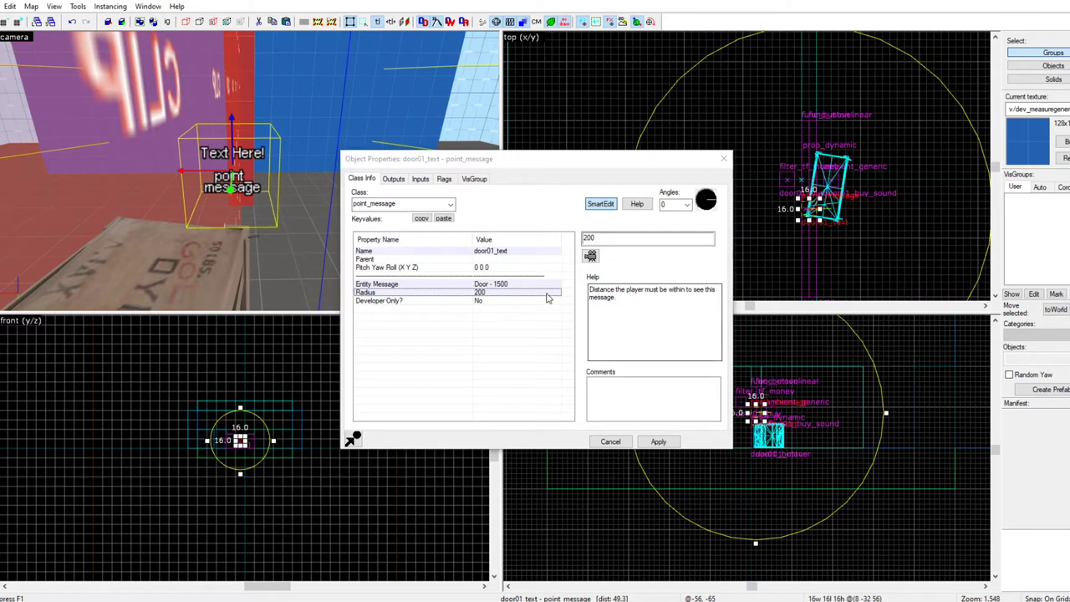
pyautogui.moveTo(606, 240); pyautogui.dragTo(579, 239)
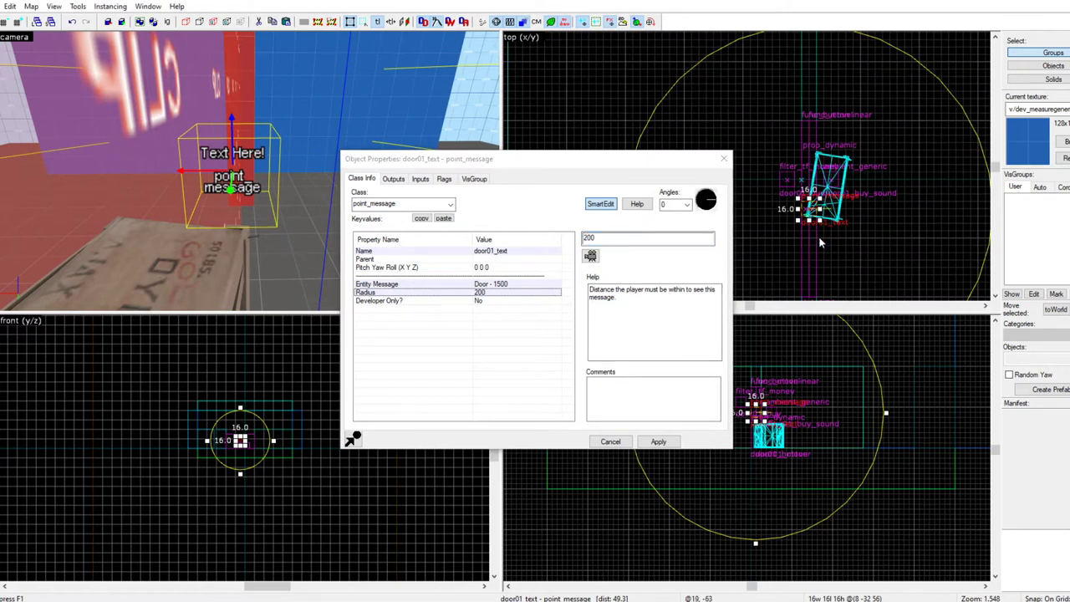
pyautogui.doubleClick(667, 239)
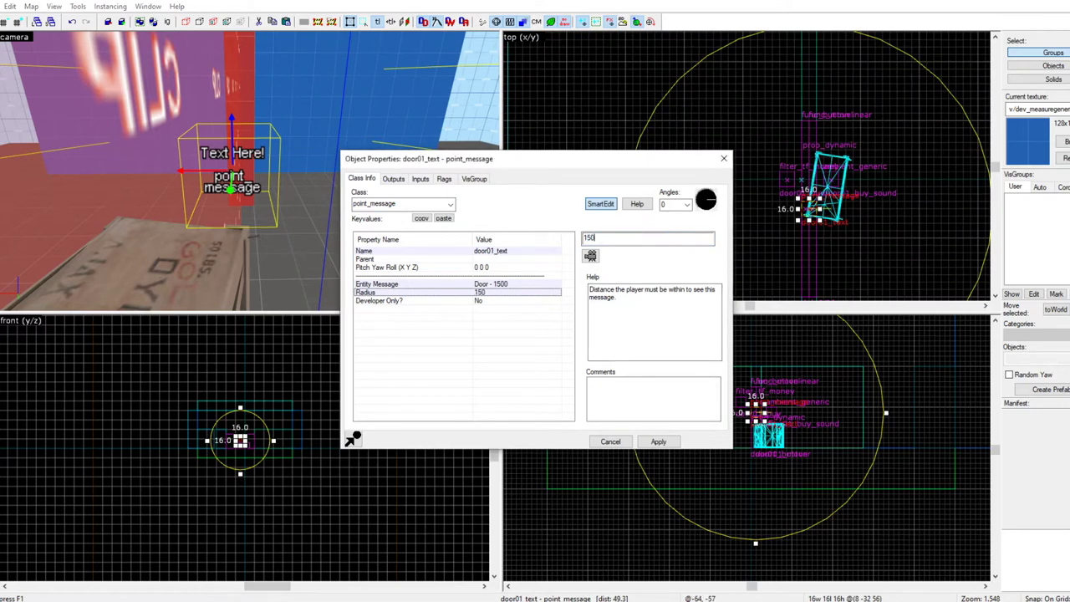
pyautogui.write('150')
pyautogui.press('Return')
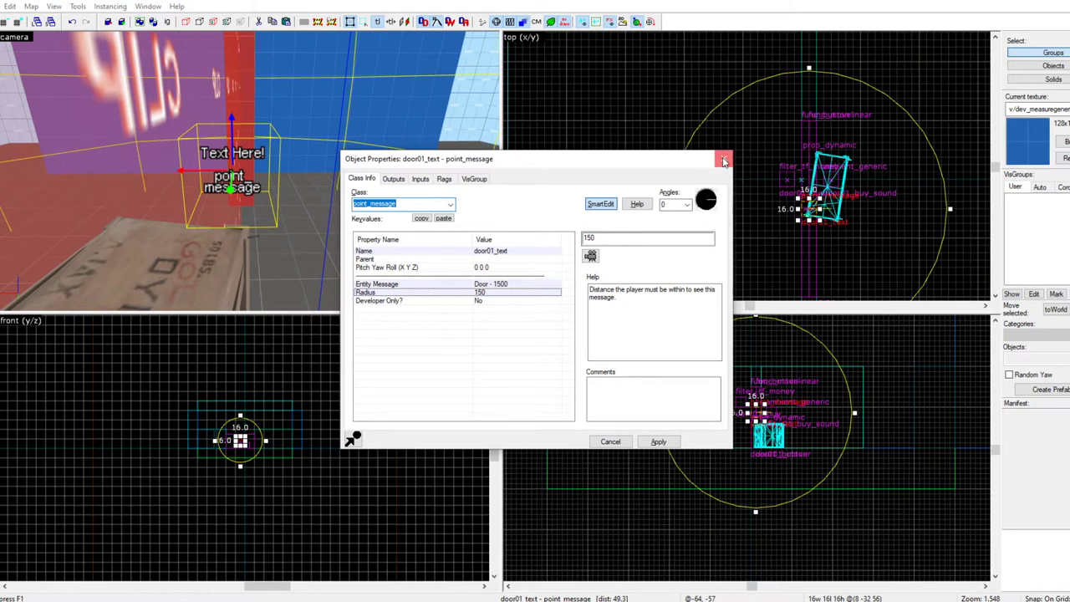
pyautogui.click(724, 159)
# Set the Money Value of the door01_buy filter_tf_money entity to 1500
pyautogui.press('z')
pyautogui.press('s')
pyautogui.press('d')
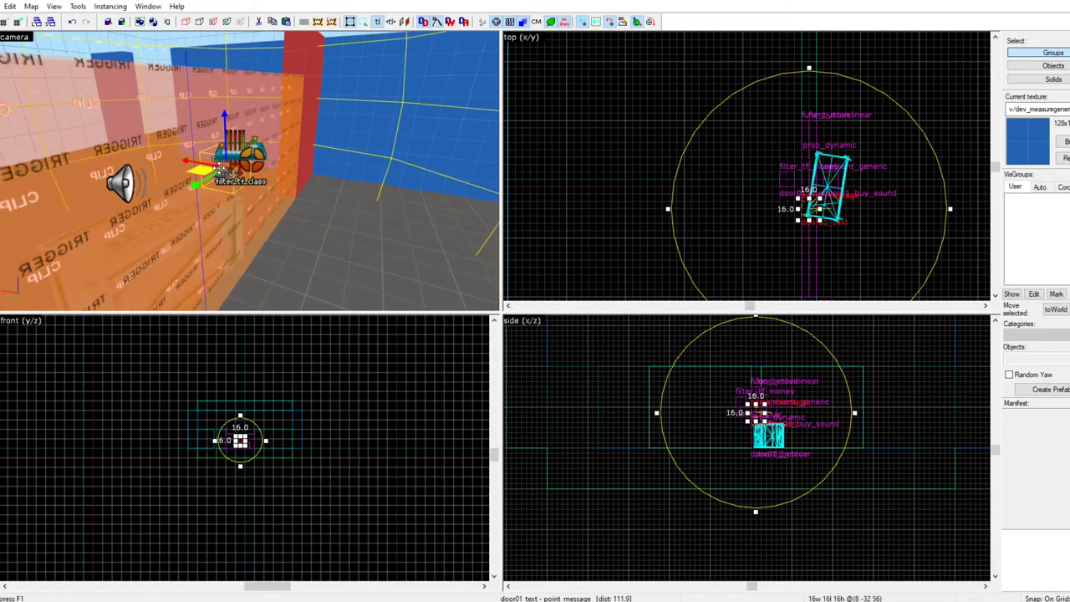
pyautogui.press('z')
pyautogui.press('w')
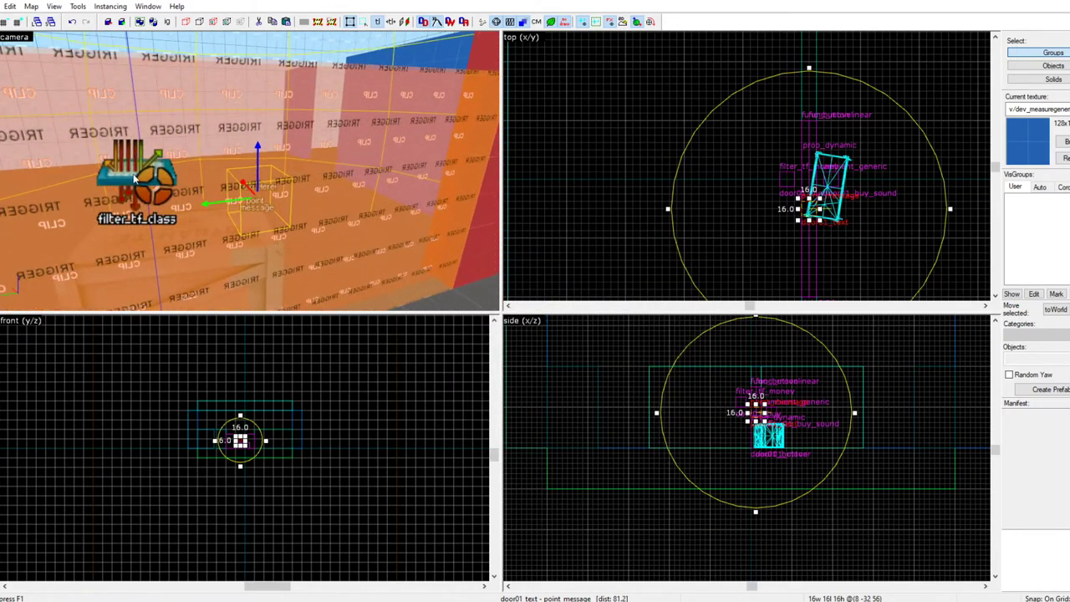
pyautogui.click(134, 177)
pyautogui.hotkey('alt', 'Return')
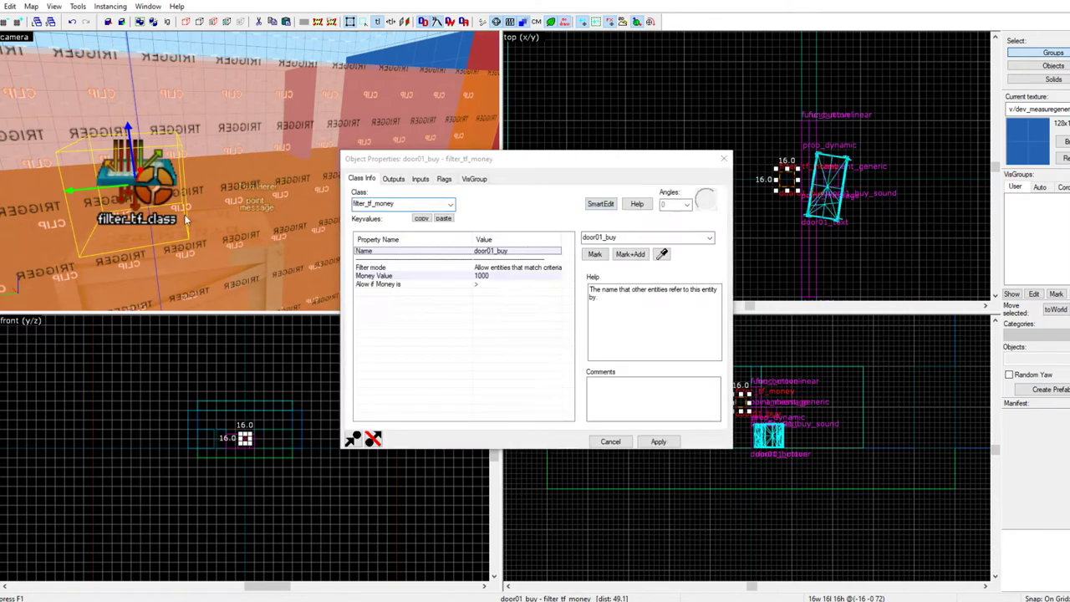
pyautogui.click(527, 275)
pyautogui.moveTo(591, 241); pyautogui.dragTo(634, 242)
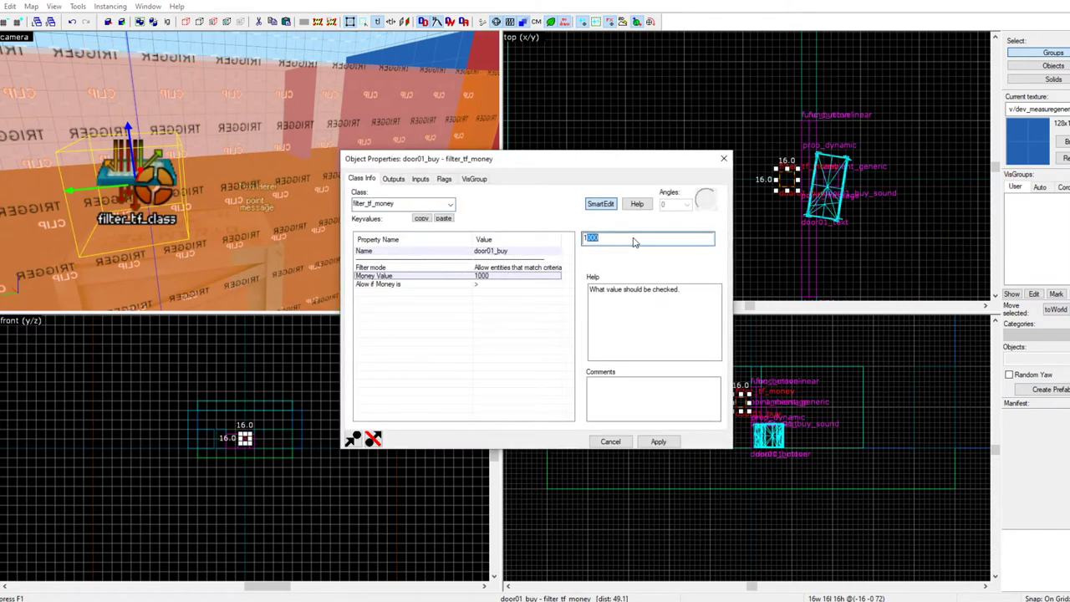
pyautogui.write('1500')
pyautogui.press('Return')
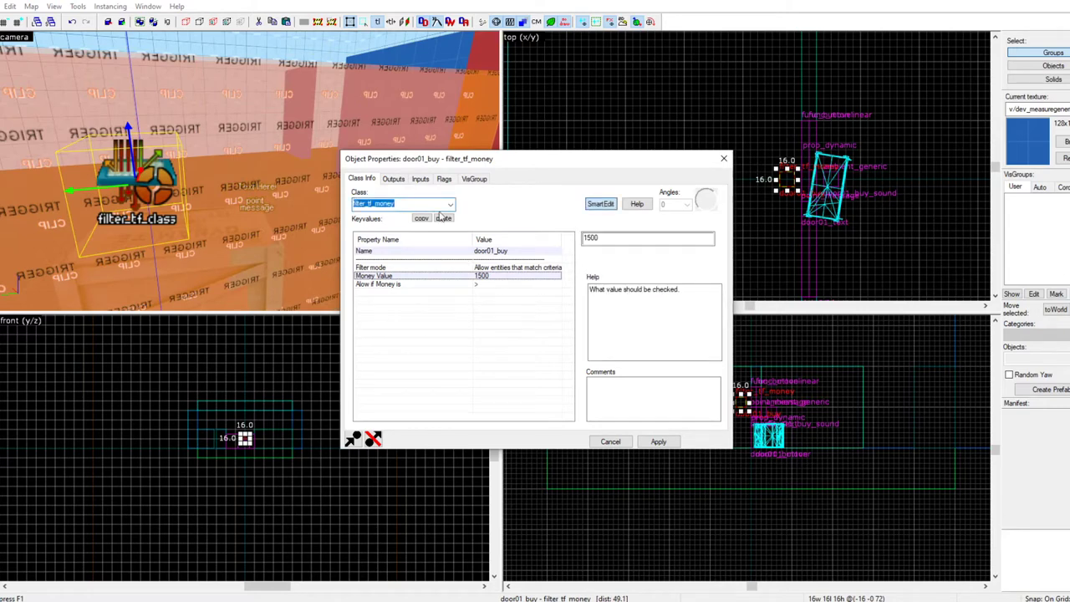
# Change the parameter of the filter's money_giver_zomb OnPass output to give_money -1500
pyautogui.click(396, 180)
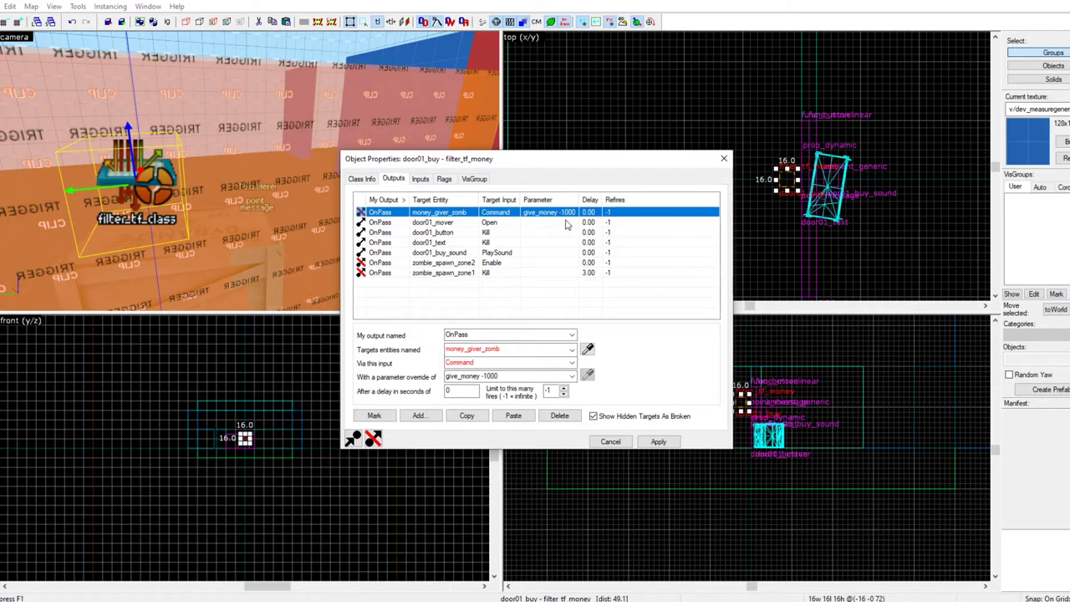
pyautogui.click(525, 377)
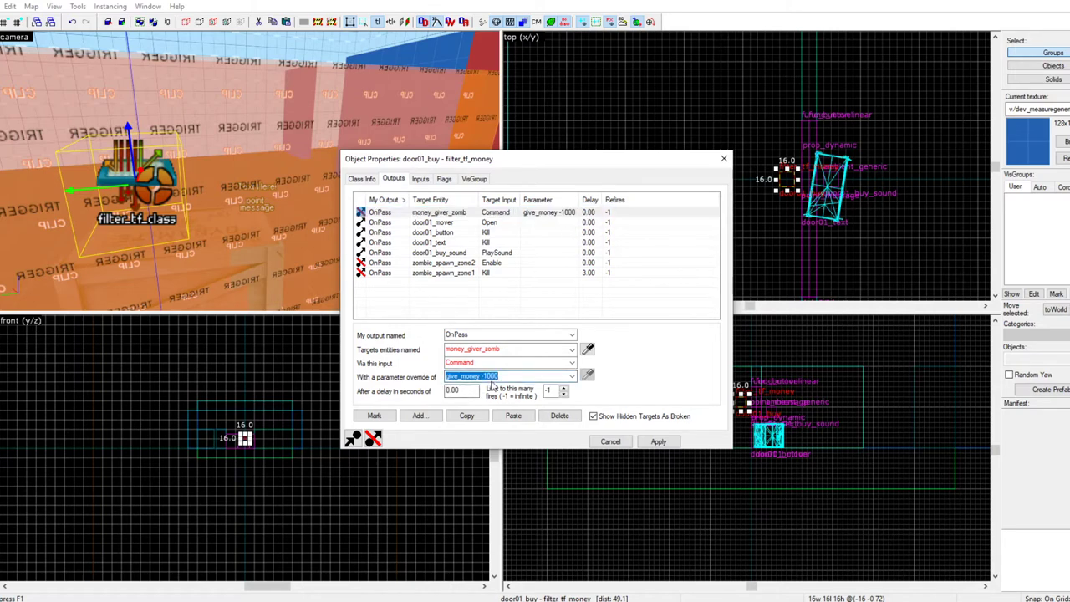
pyautogui.write('500')
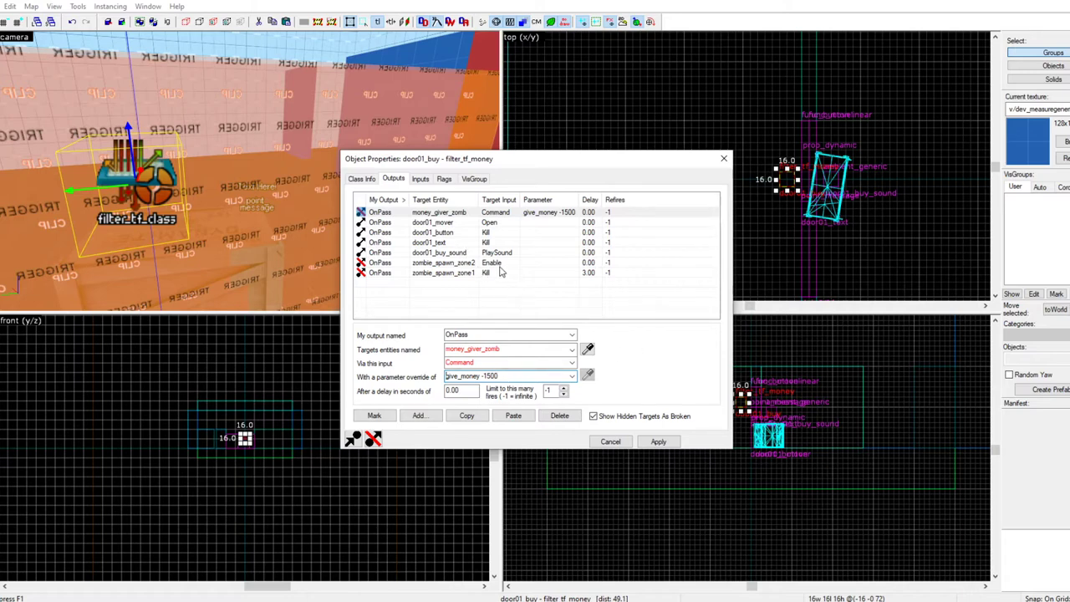
# Check the output lists of the door01_buy money filter and the door01_button func_button, and close the object properties
pyautogui.click(469, 265)
pyautogui.click(452, 273)
pyautogui.click(483, 214)
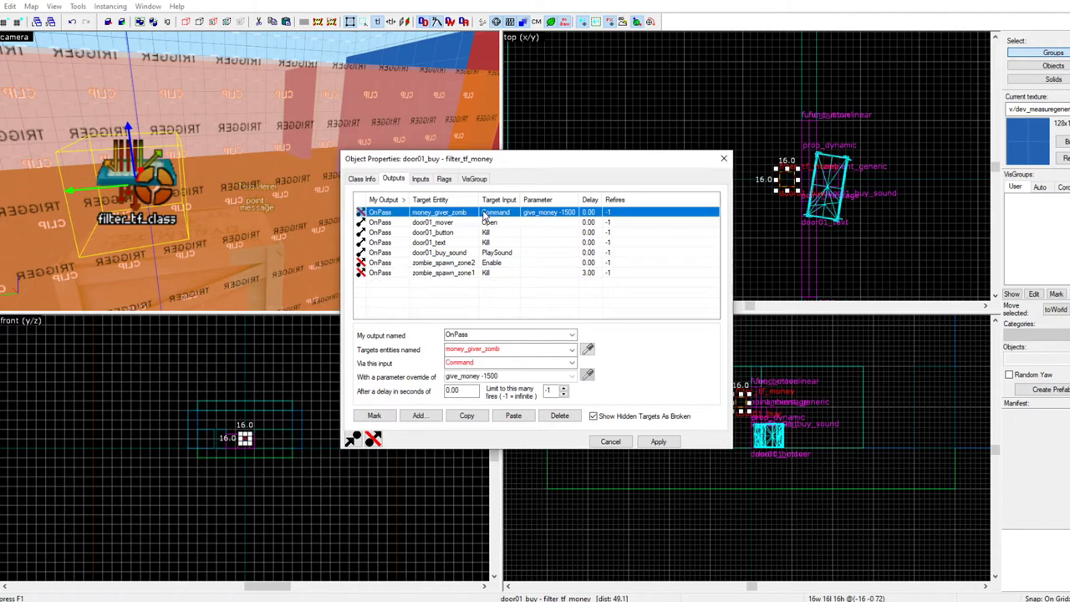
pyautogui.click(305, 227)
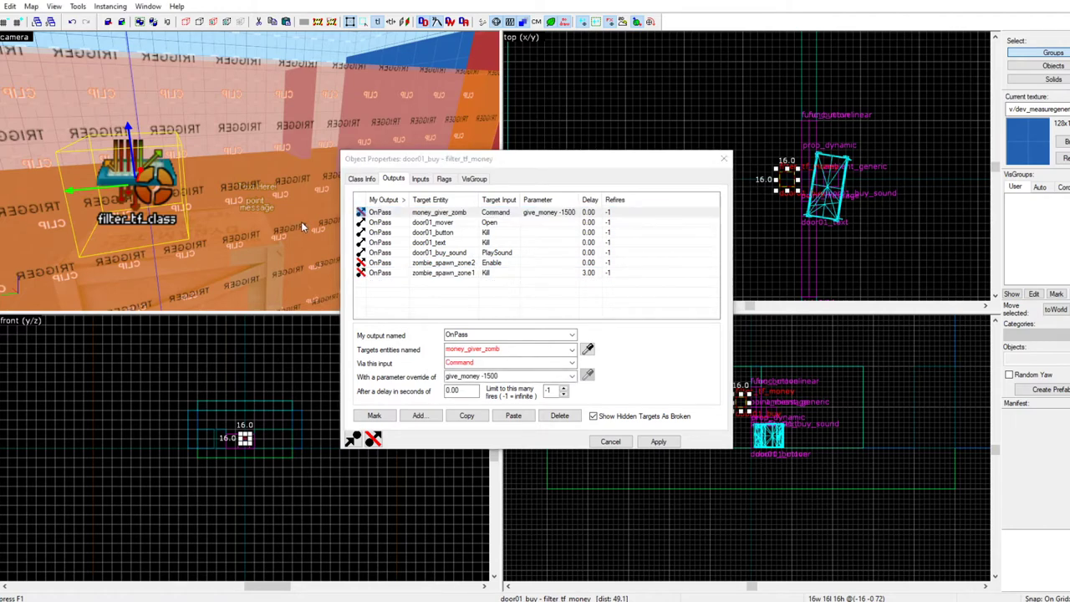
pyautogui.press('w')
pyautogui.press('s')
pyautogui.press('a')
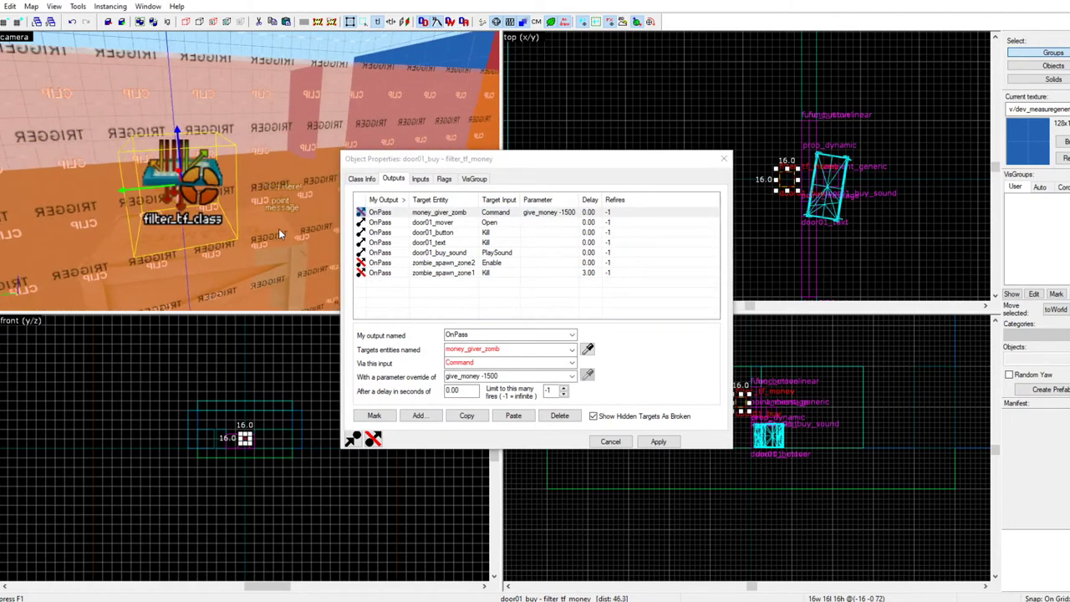
pyautogui.click(242, 214)
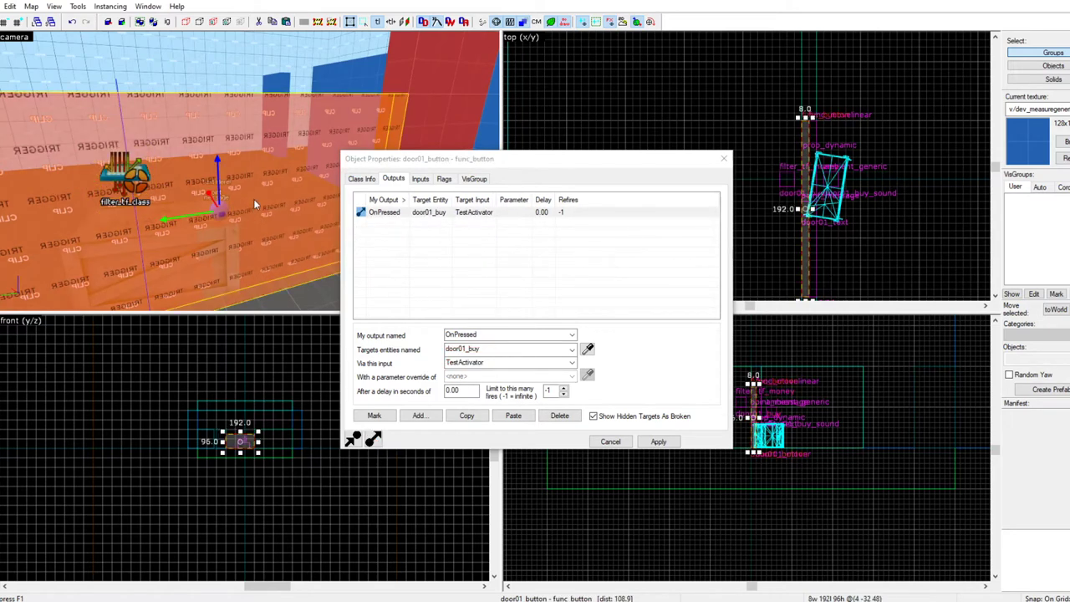
pyautogui.click(726, 161)
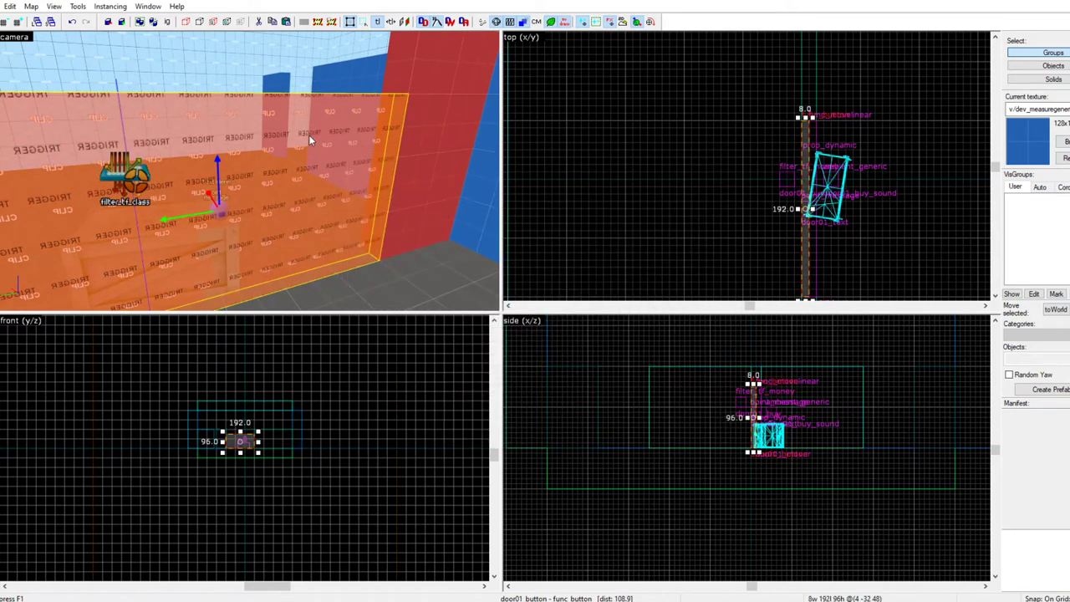
# Move the door01_buy_sound ambient_generic 32 units along the door, away from above the centre of the dynamite crate
pyautogui.press('z')
pyautogui.press('w')
pyautogui.press('w')
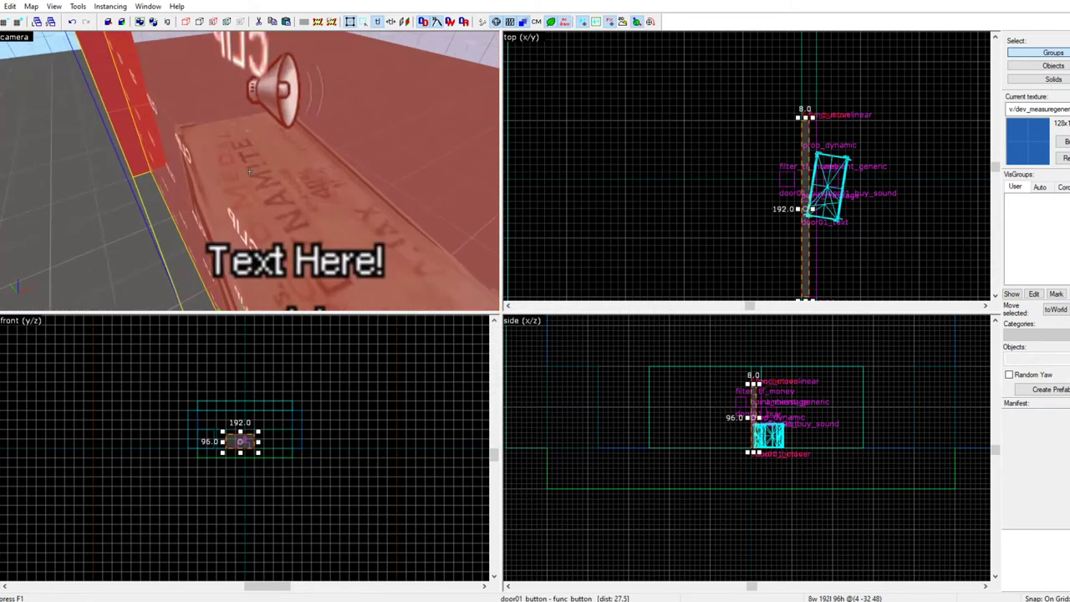
pyautogui.press('d')
pyautogui.press('z')
pyautogui.click(247, 121)
pyautogui.scroll(3, 794, 165)
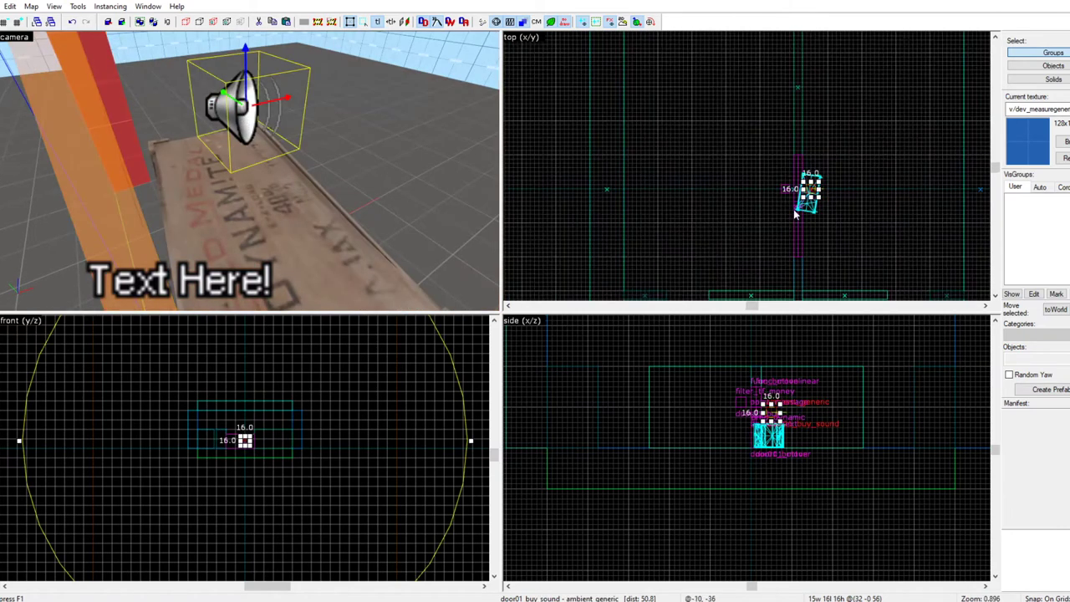
pyautogui.moveTo(795, 167)
pyautogui.mouseDown()
pyautogui.moveTo(795, 193)
pyautogui.moveTo(793, 183)
pyautogui.mouseUp()
pyautogui.scroll(-2, 227, 224)
pyautogui.press('z')
pyautogui.press('d')
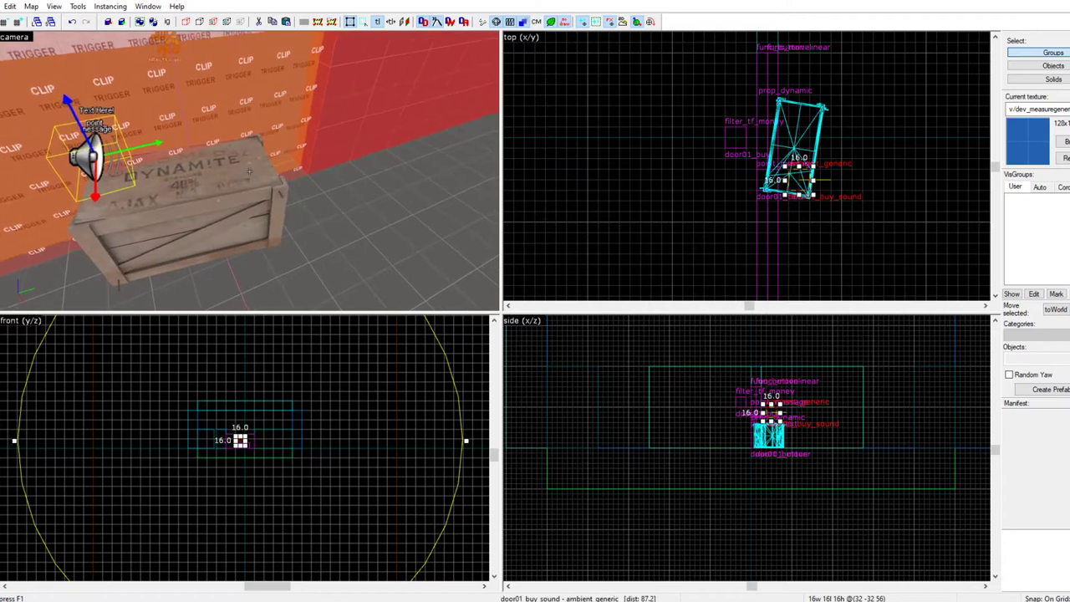
# Duplicate the dynamite crate prop_dynamic and place the copy beside the original along the door
pyautogui.press('z')
pyautogui.click(241, 179)
pyautogui.scroll(-3, 824, 183)
pyautogui.moveTo(819, 175); pyautogui.dragTo(822, 210)
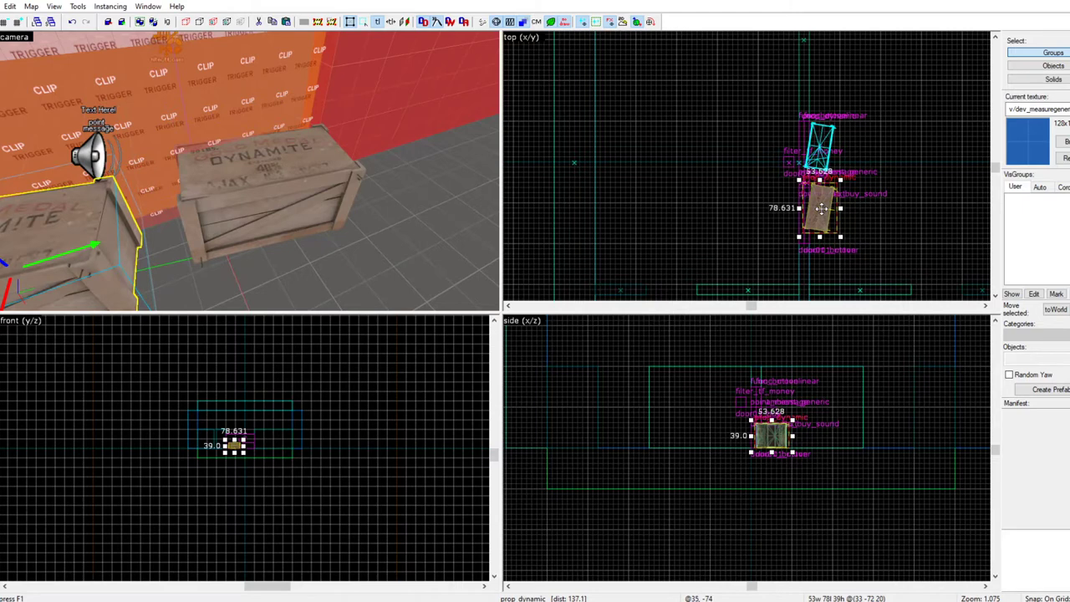
# Try placing another copy of the dynamite crate away from the door, and undo it
pyautogui.keyDown('shift'); pyautogui.moveTo(834, 199); pyautogui.dragTo(864, 169); pyautogui.keyUp('shift')
pyautogui.press('z')
pyautogui.press('d')
pyautogui.hotkey('ctrl', 'z')
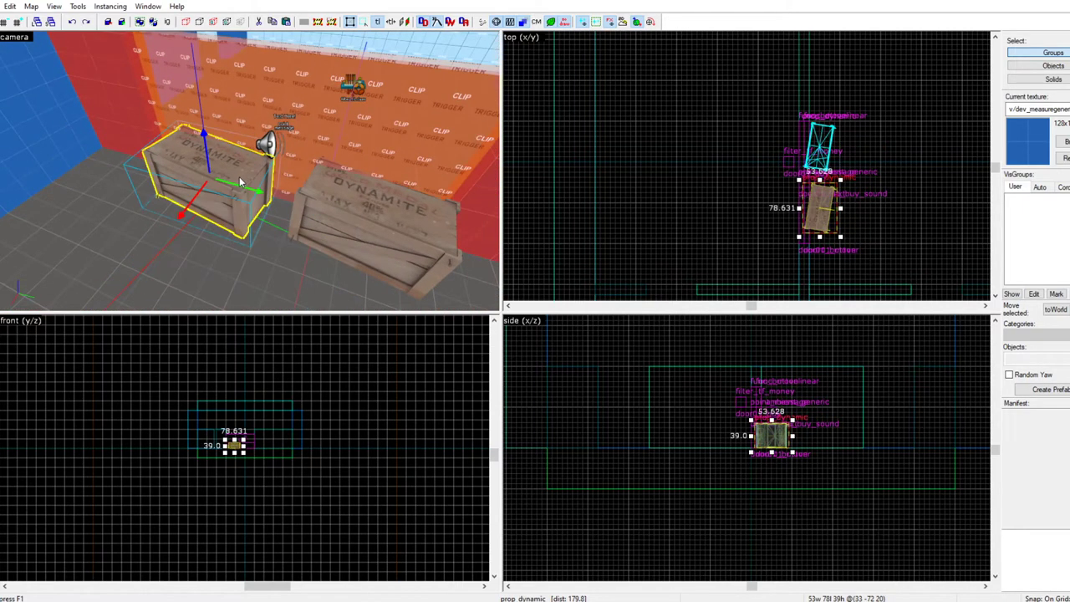
# Examine the copied crate's object properties, including its Model and Parent, and close them
pyautogui.hotkey('alt', 'Return')
pyautogui.click(724, 159)
pyautogui.press('z')
pyautogui.press('w')
pyautogui.doubleClick(308, 221)
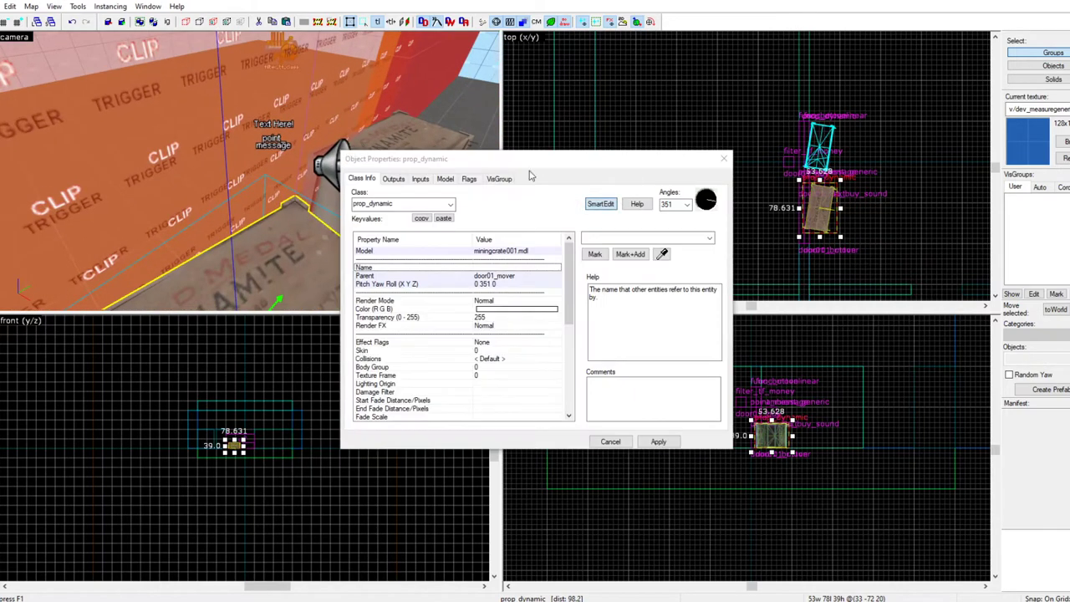
pyautogui.click(724, 159)
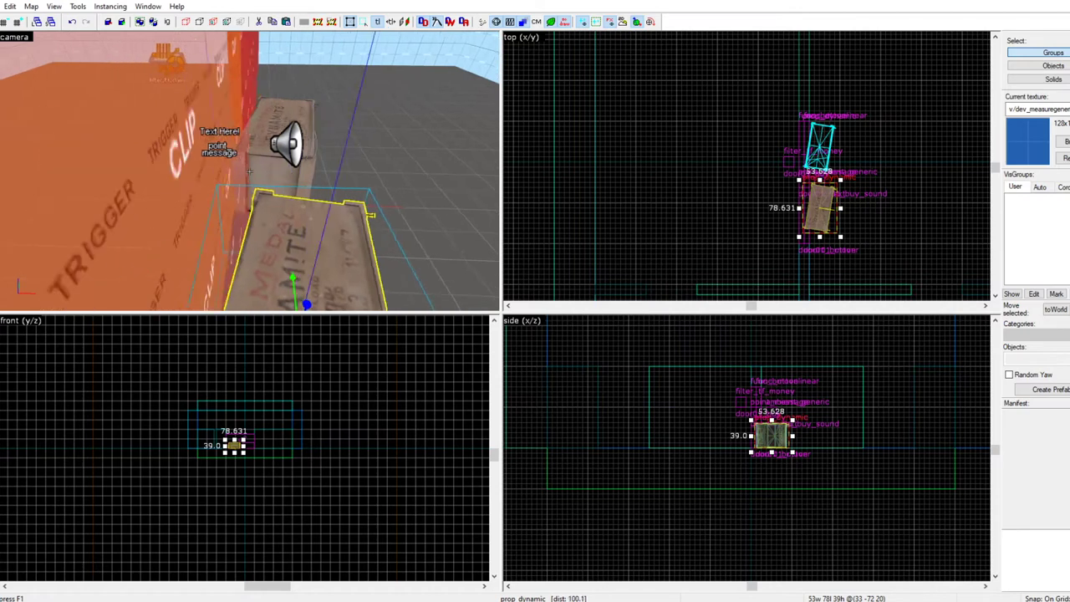
# Rotate the copied crate in plan to a yaw of about 6 degrees
pyautogui.scroll(4, 839, 228)
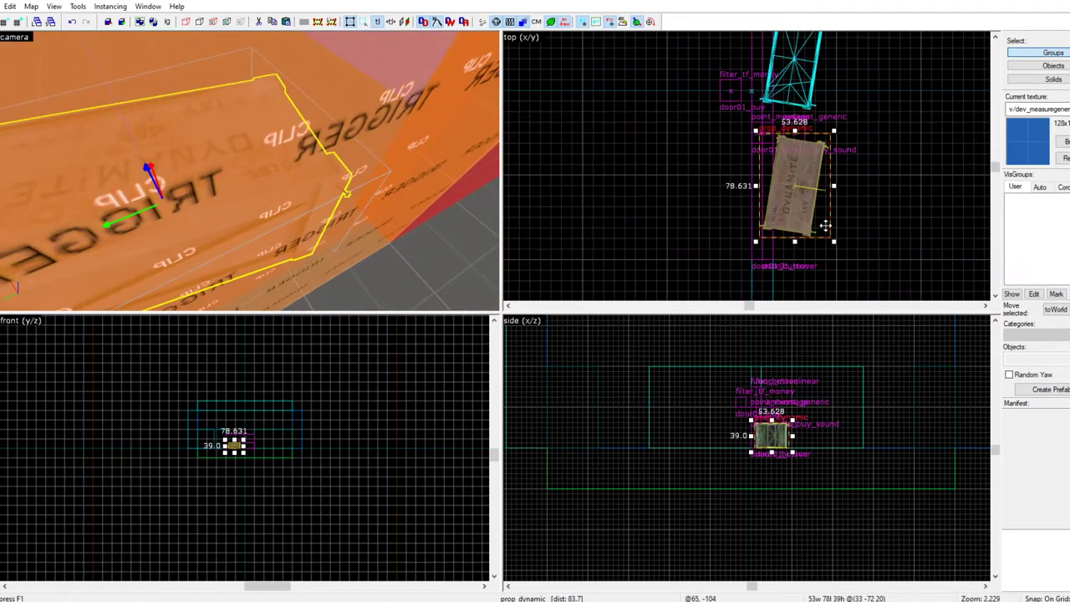
pyautogui.click(791, 210)
pyautogui.moveTo(836, 241); pyautogui.dragTo(847, 226)
pyautogui.press('w')
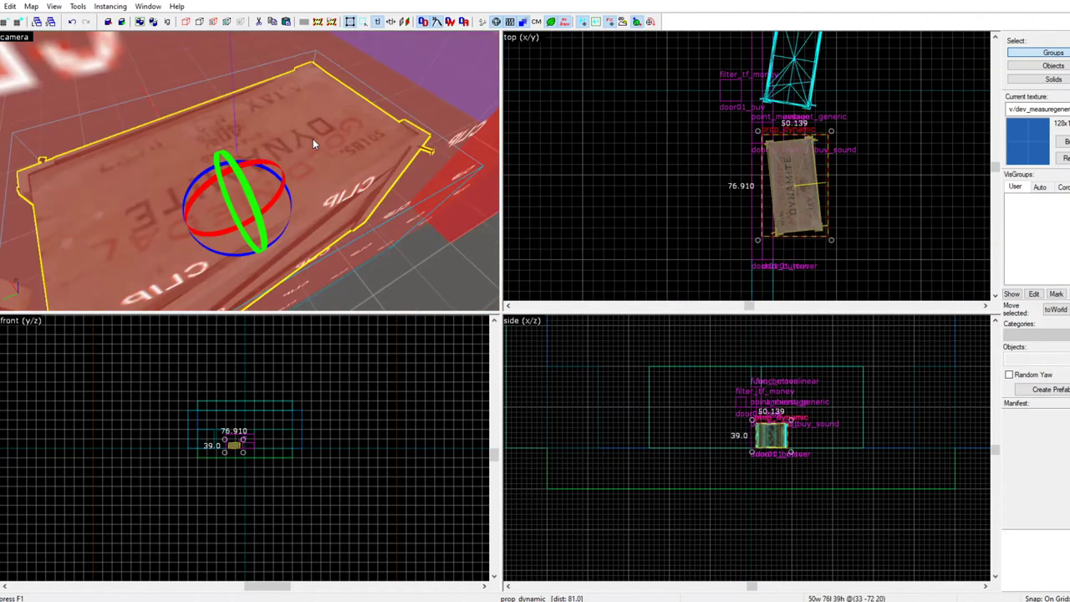
# Replace the copied crate's model with models/player/mercenary.mdl, apply it and close the object properties
pyautogui.doubleClick(333, 142)
pyautogui.click(527, 251)
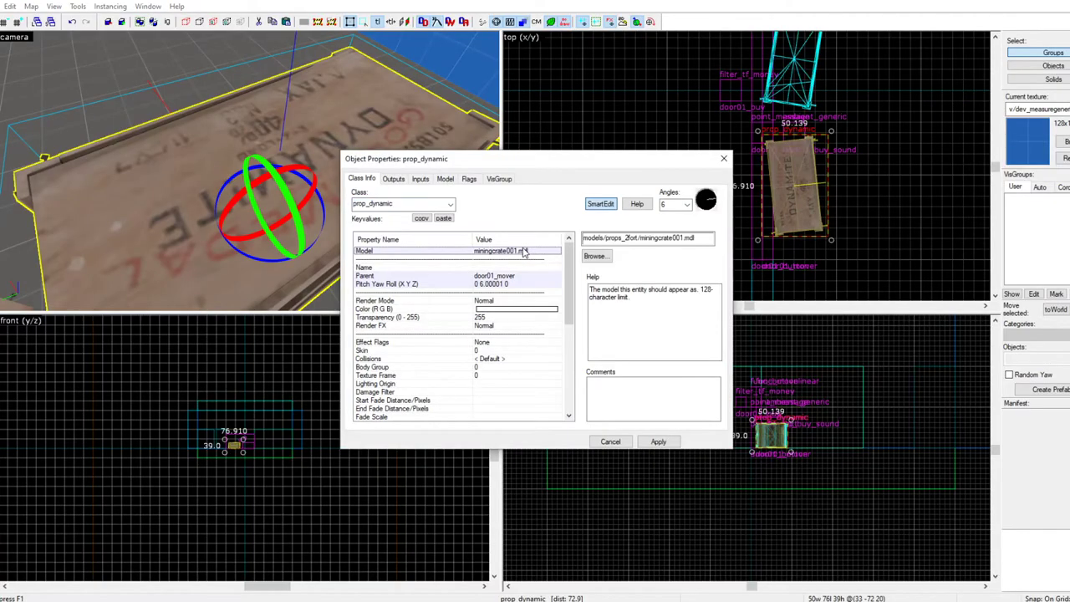
pyautogui.click(597, 253)
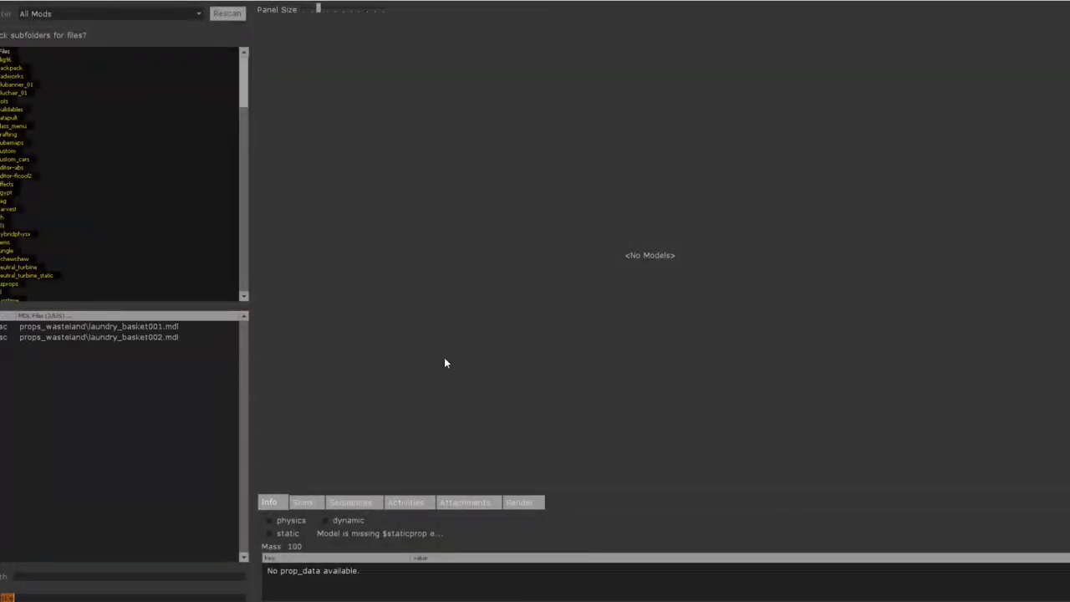
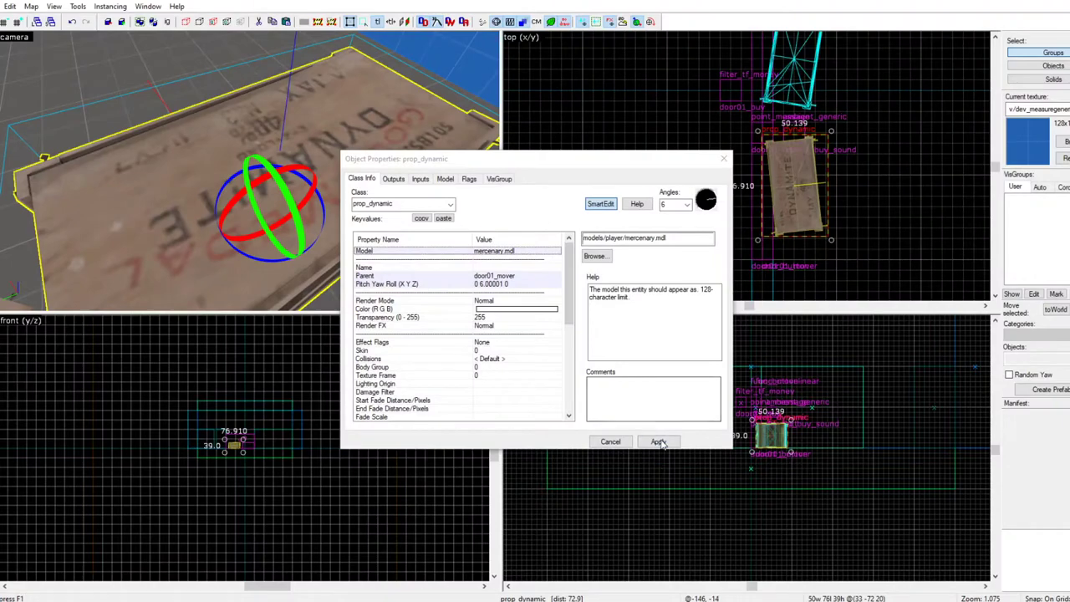
pyautogui.click(724, 160)
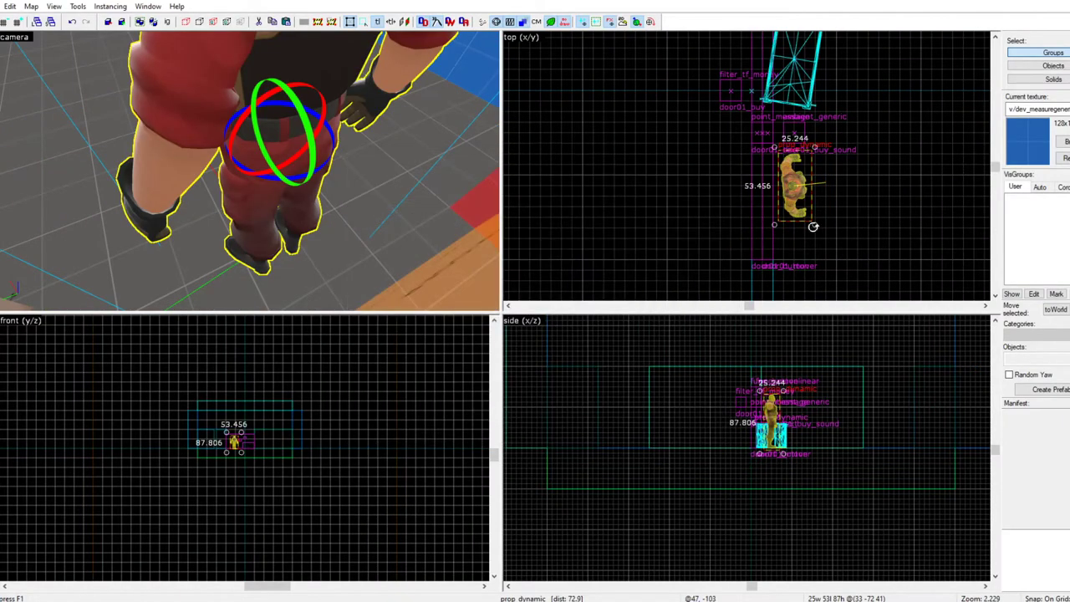
# Rotate the mercenary prop to face the door and move it about 10 units closer to the door
pyautogui.press('z')
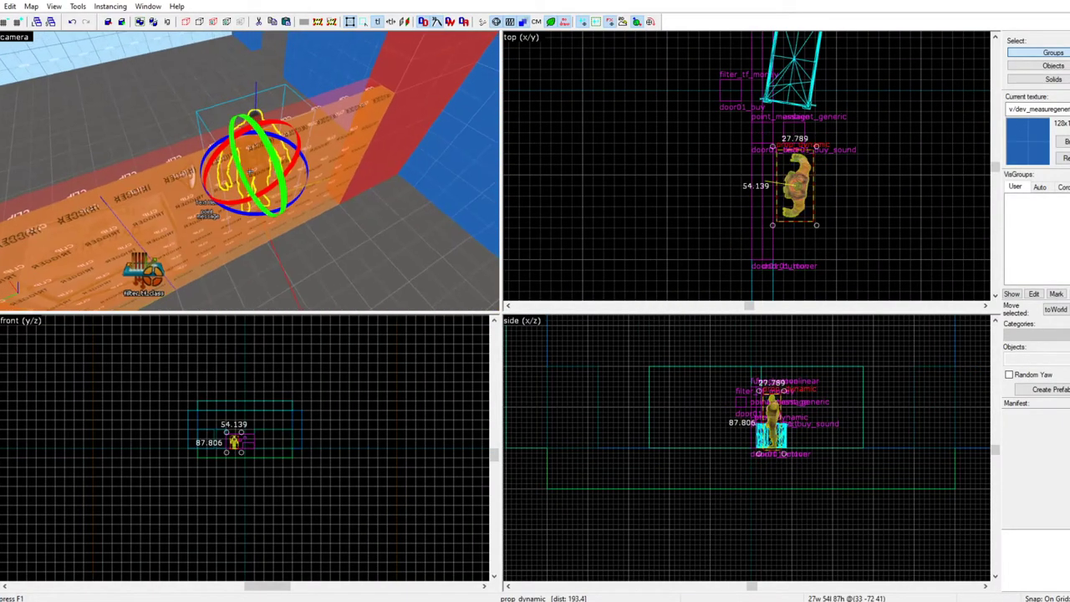
pyautogui.press('z')
pyautogui.scroll(3, 783, 198)
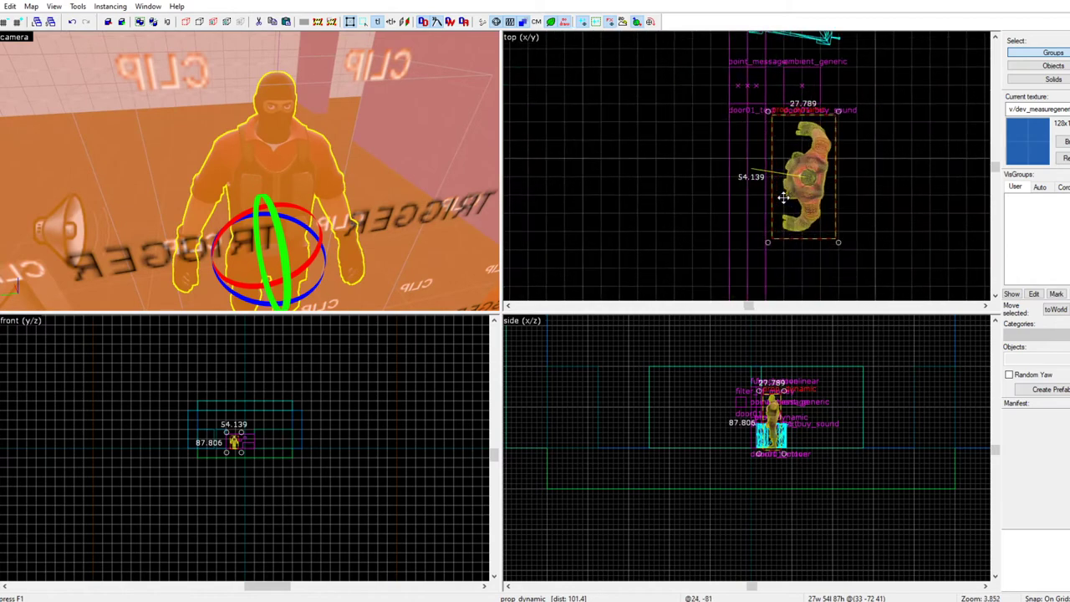
pyautogui.moveTo(794, 201); pyautogui.dragTo(772, 203)
pyautogui.press('z')
pyautogui.press('s')
pyautogui.press('a')
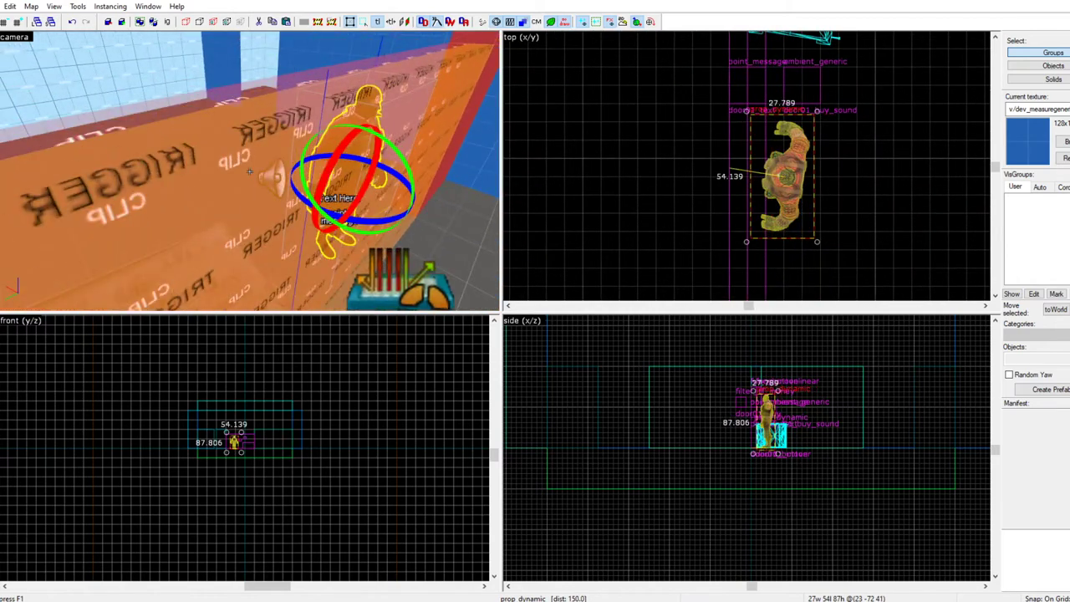
# Inspect the door assembly from several sides, checking the button brush, buy sound, message and mercenary prop
pyautogui.press('d')
pyautogui.press('s')
pyautogui.press('z')
pyautogui.click(249, 175)
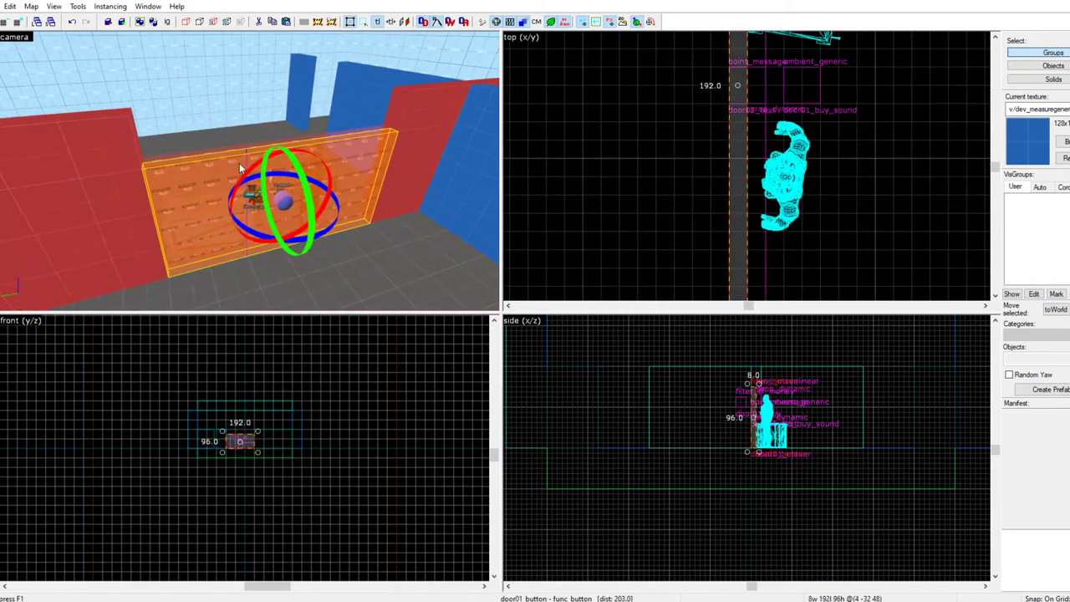
pyautogui.press('z')
pyautogui.press('z')
pyautogui.press('w')
pyautogui.press('z')
pyautogui.press('z')
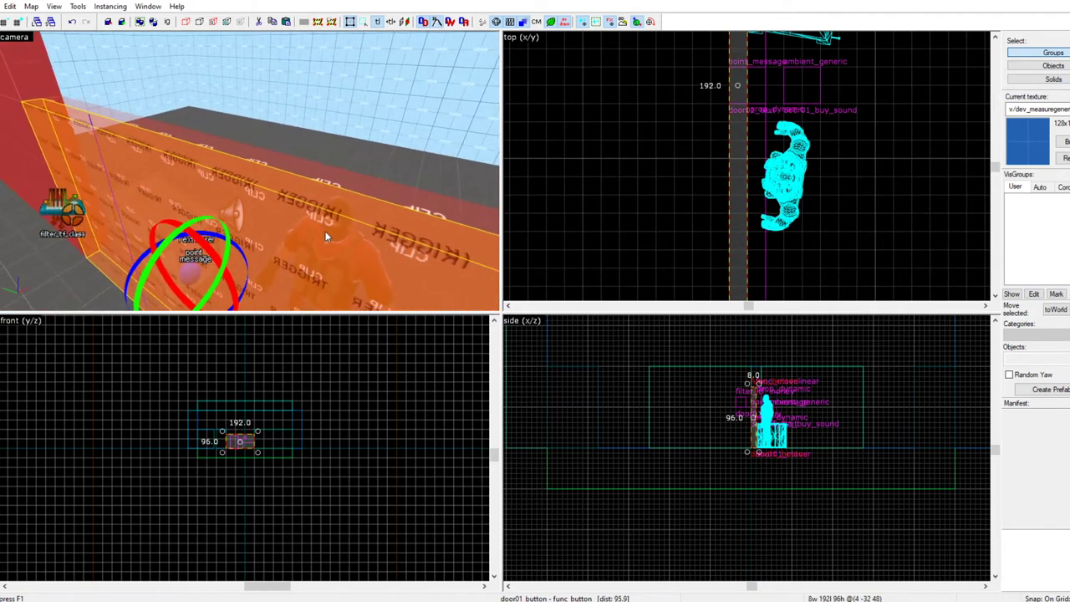
pyautogui.press('s')
pyautogui.press('z')
# Save the test map and open gameplay_prefab.vmf from the maps_src folder
pyautogui.hotkey('alt', 'f')
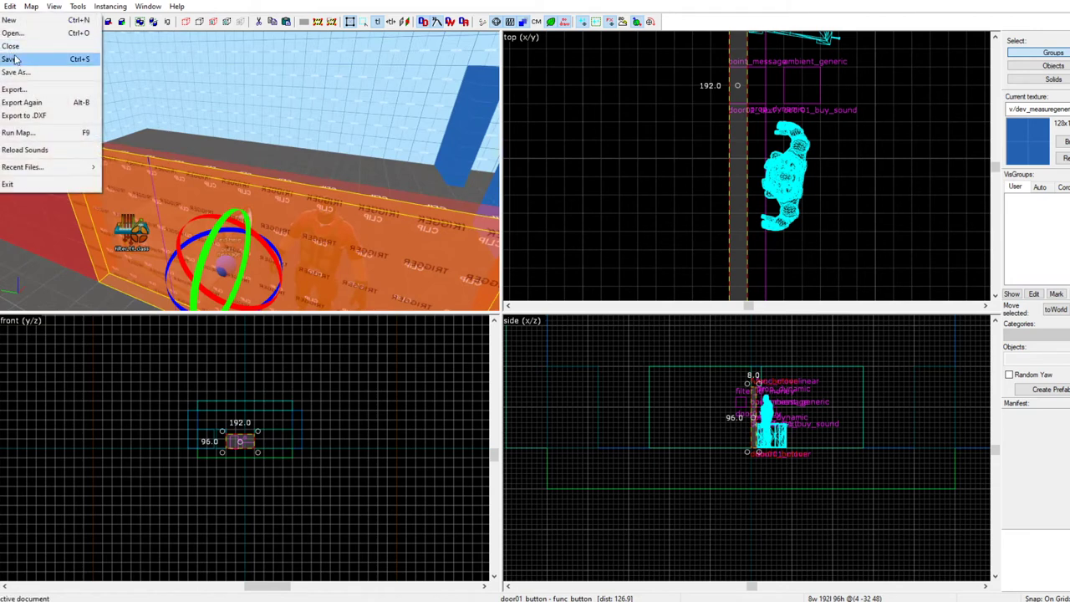
pyautogui.click(14, 59)
pyautogui.click(10, 6)
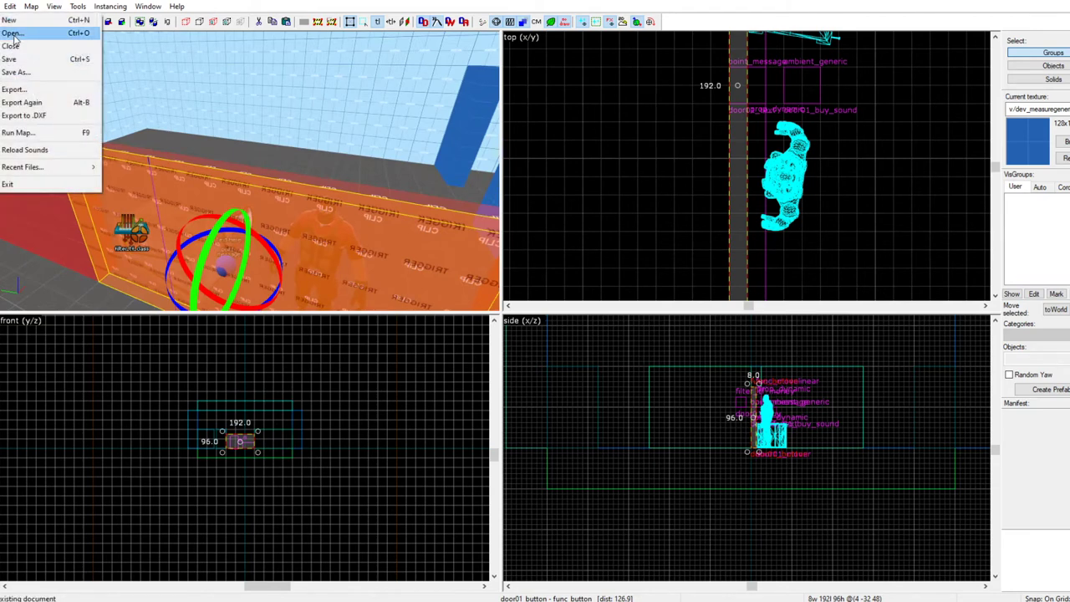
pyautogui.click(15, 33)
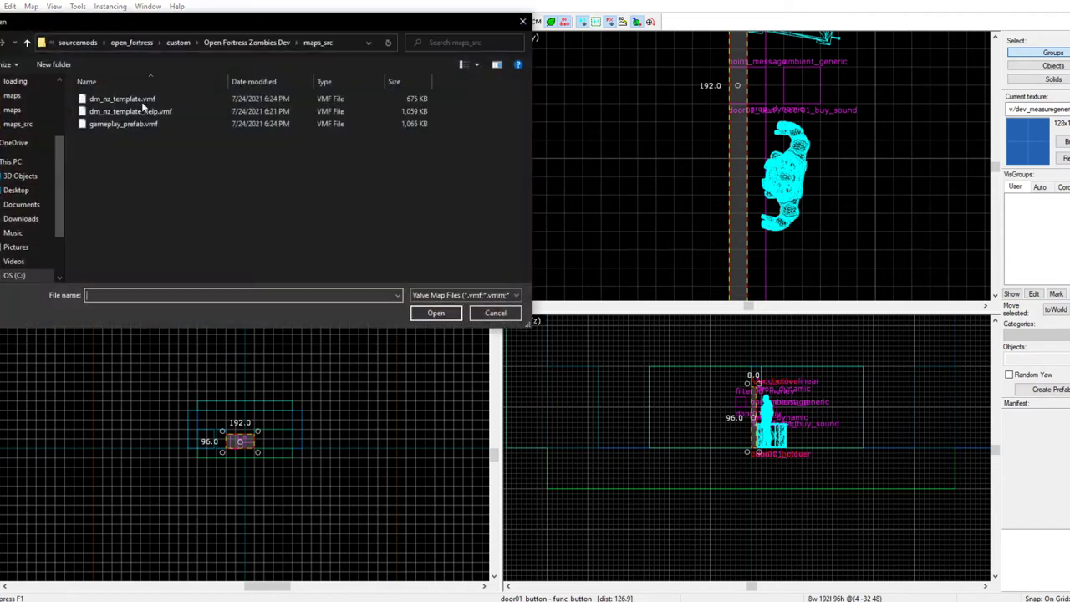
pyautogui.doubleClick(161, 122)
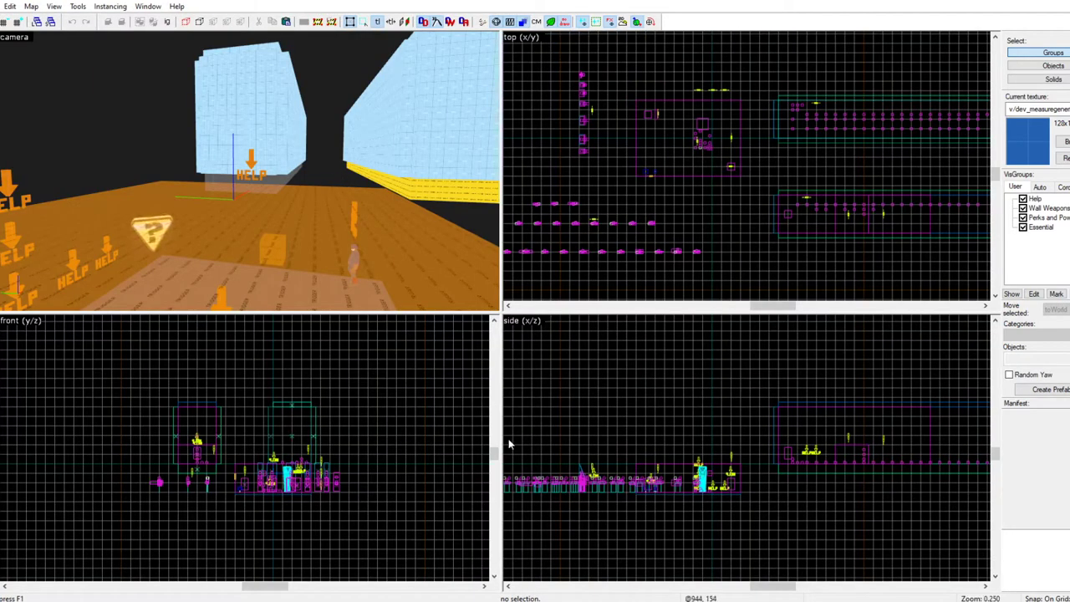
# Hide the Help VisGroup, and toggle the perks VisGroup off and on to see which objects it contains
pyautogui.click(1023, 200)
pyautogui.click(1023, 200)
pyautogui.click(1023, 200)
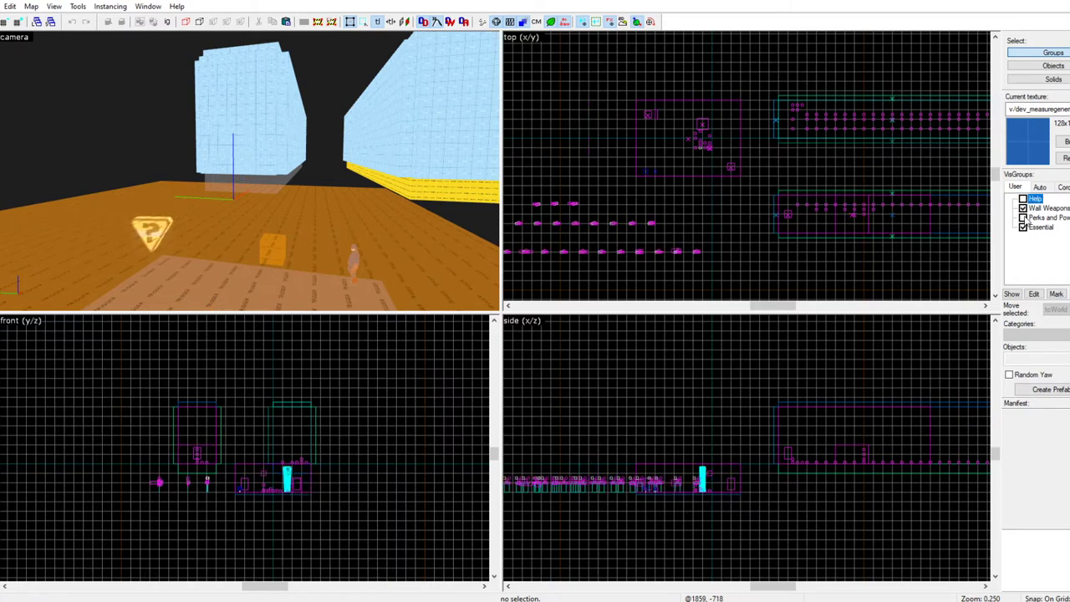
pyautogui.click(1022, 227)
pyautogui.click(1023, 228)
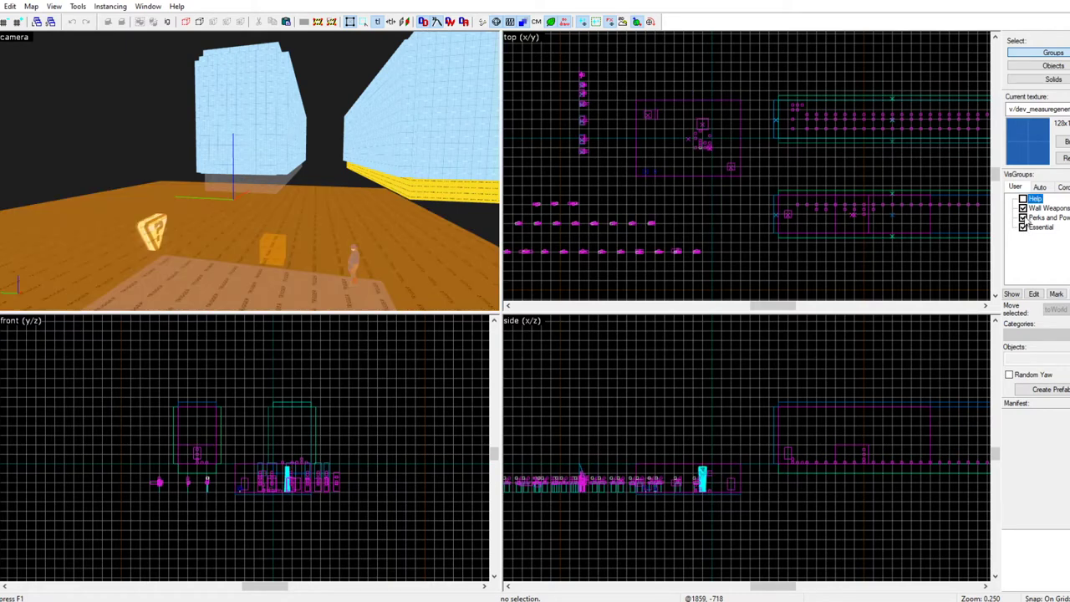
pyautogui.click(1024, 228)
pyautogui.click(1023, 228)
# Box-select the large trigger volume and all gameplay objects inside it in plan view
pyautogui.press('z')
pyautogui.press('s')
pyautogui.press('a')
pyautogui.press('w')
pyautogui.press('z')
pyautogui.press('s')
pyautogui.moveTo(251, 176); pyautogui.dragTo(238, 161)
pyautogui.scroll(-4, 727, 170)
pyautogui.scroll(7, 684, 156)
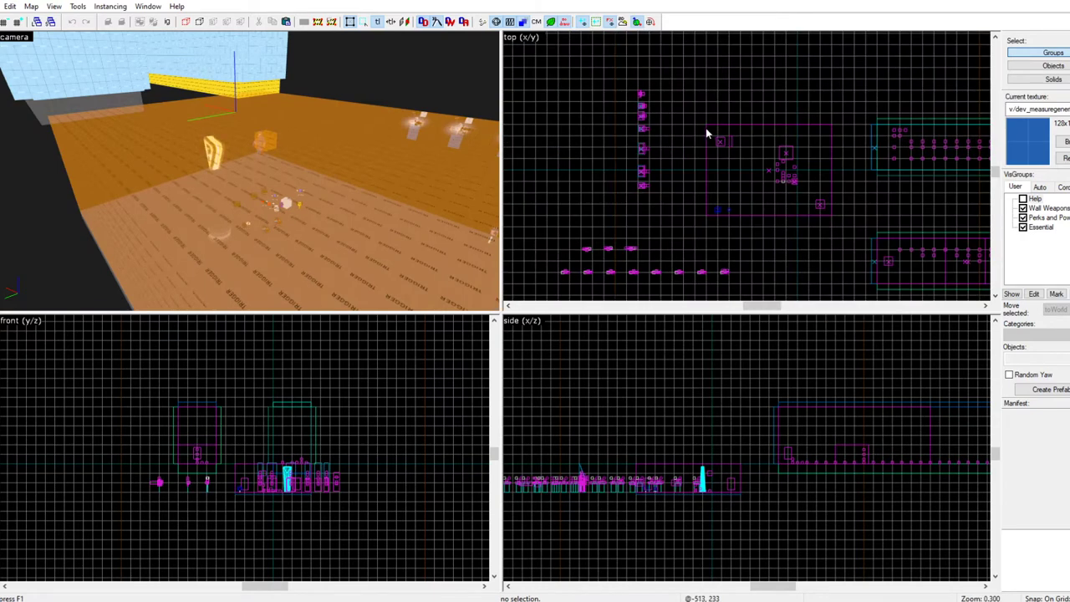
pyautogui.moveTo(686, 99); pyautogui.dragTo(908, 277)
pyautogui.press('Return')
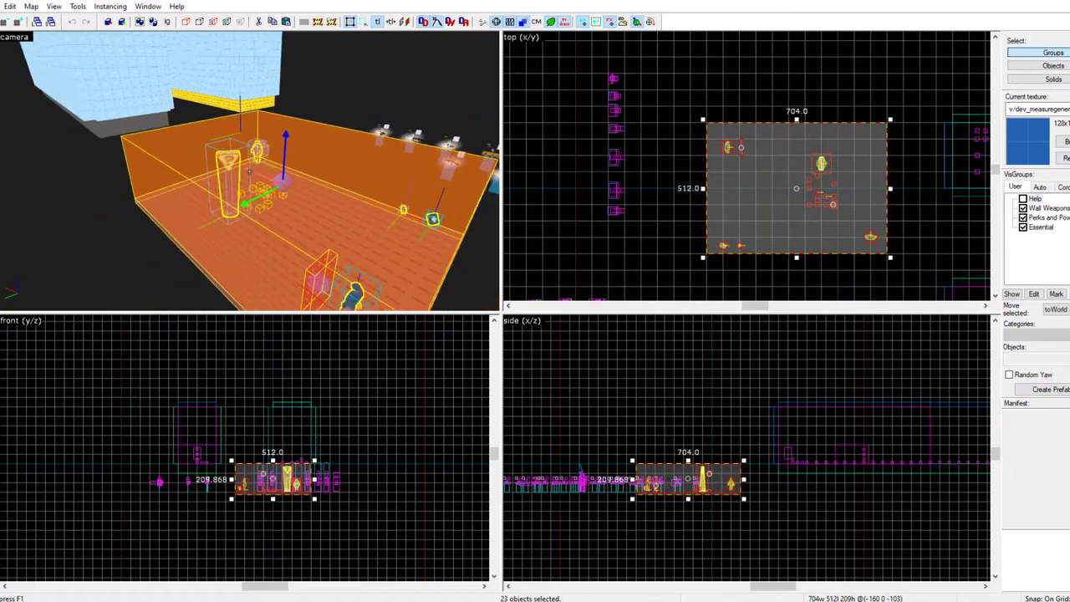
# Remove the floor brush under the trigger volume from the selection, keeping the gameplay objects selected
pyautogui.press('a')
pyautogui.press('z')
pyautogui.press('w')
pyautogui.press('a')
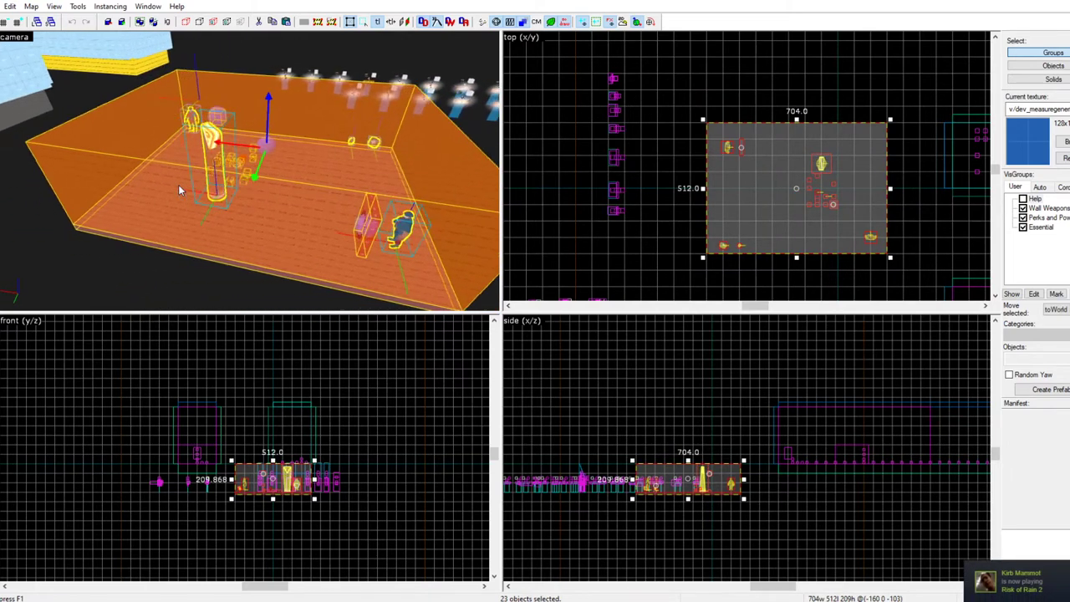
pyautogui.keyDown('ctrl'); pyautogui.click(238, 174); pyautogui.keyUp('ctrl')
pyautogui.press('s')
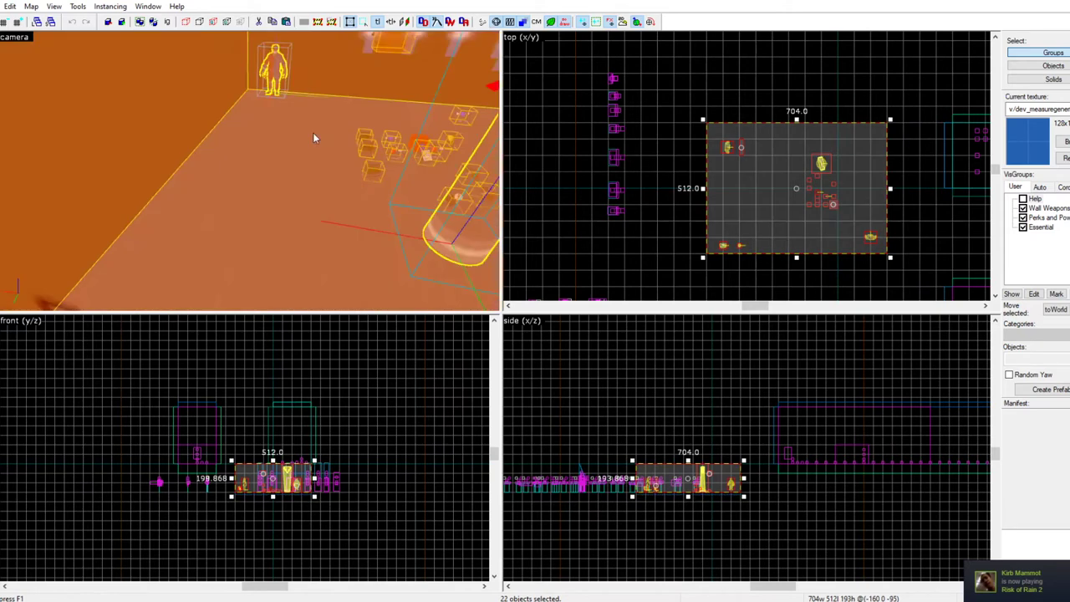
pyautogui.press('d')
pyautogui.press('z')
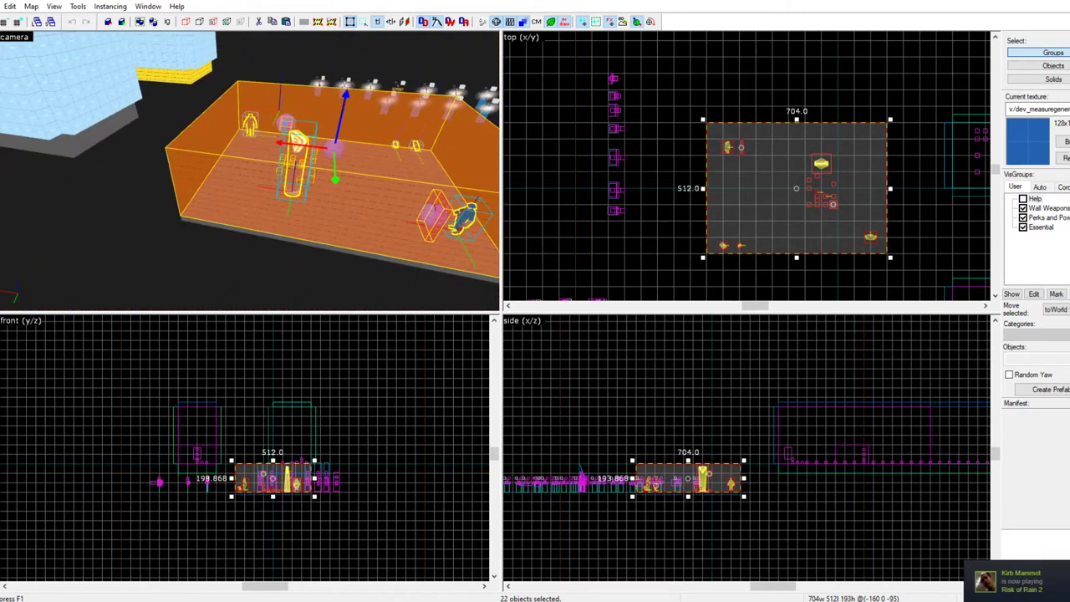
# Close gameplay_prefab.vmf without saving its changes
pyautogui.click(1, 7)
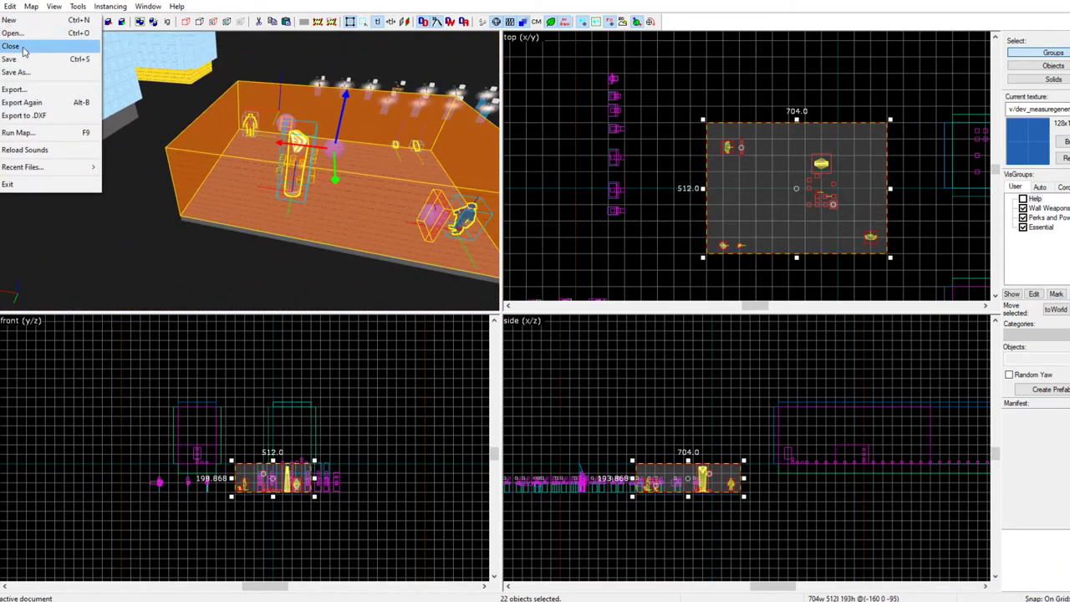
pyautogui.click(12, 47)
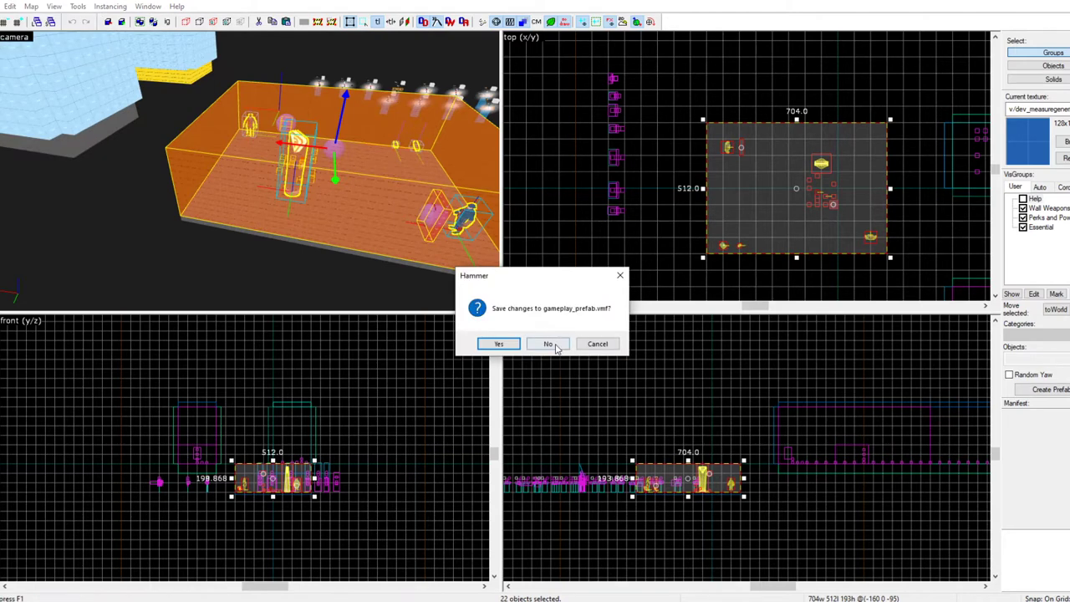
pyautogui.click(549, 344)
# Paste the copied gameplay objects into the test map and move the group in plan view to about -288, 192
pyautogui.moveTo(285, 170); pyautogui.dragTo(259, 188)
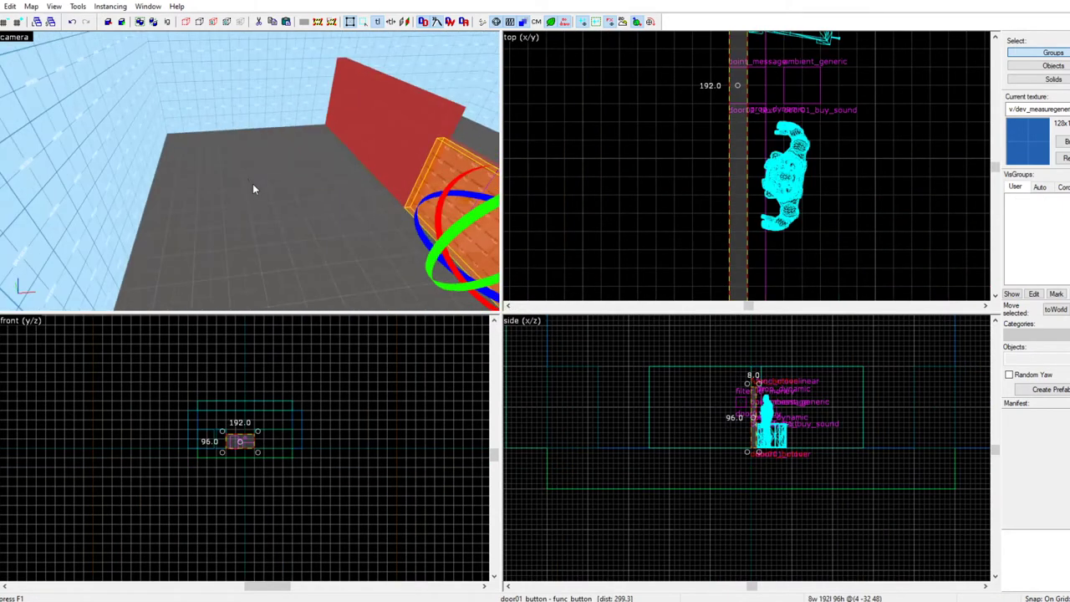
pyautogui.hotkey('ctrl', 'v')
pyautogui.scroll(-10, 730, 175)
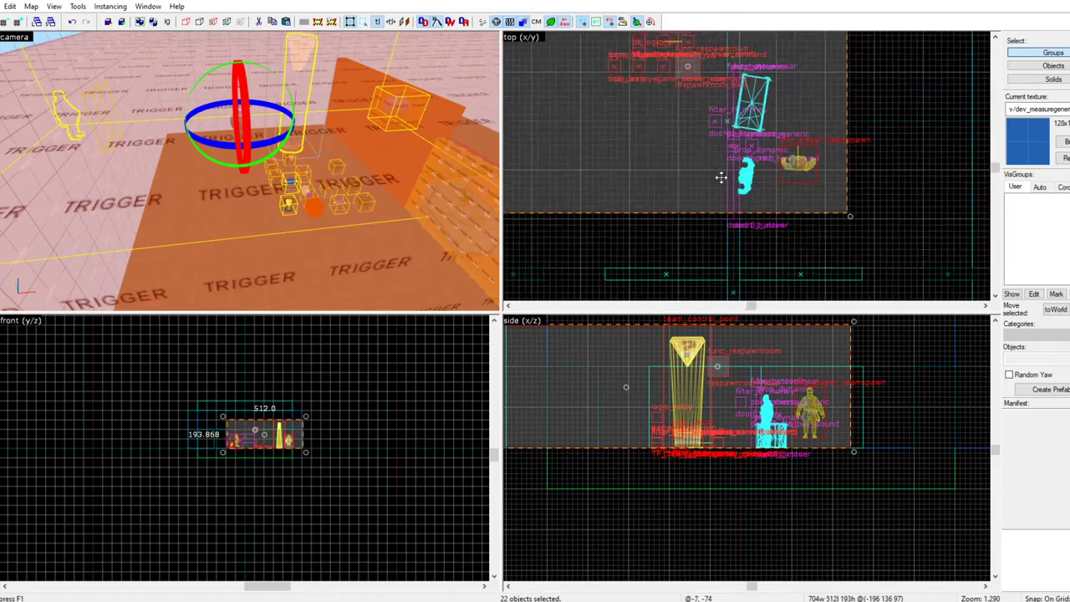
pyautogui.moveTo(701, 174); pyautogui.dragTo(657, 169)
pyautogui.scroll(4, 706, 159)
pyautogui.press('z')
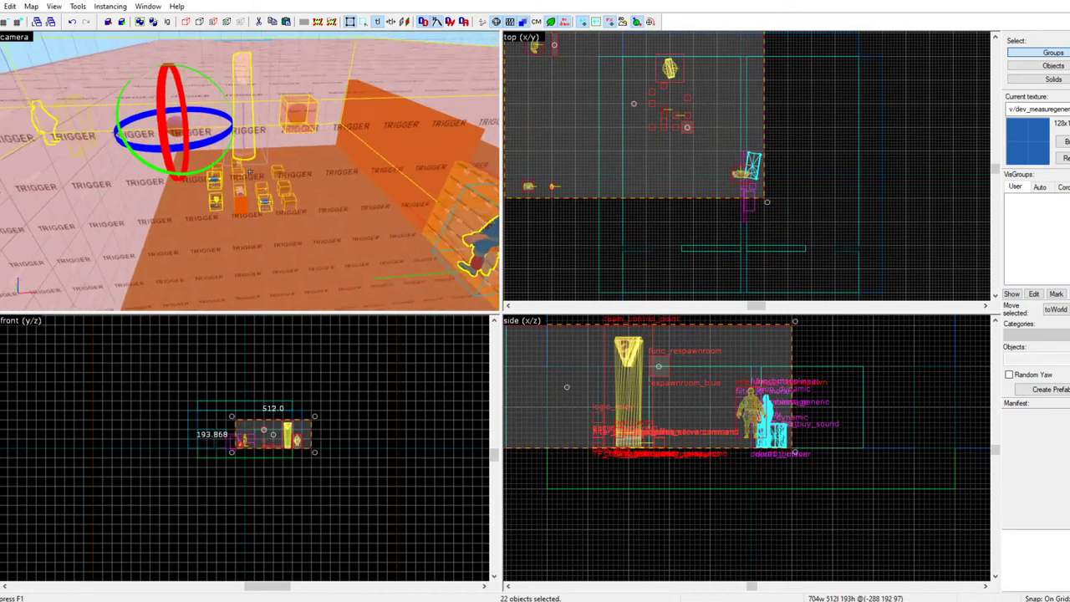
# Cut the zombie teamspawn and respawn room visualizer lying outside the room and paste them into the corridor behind the blue wall
pyautogui.press('w')
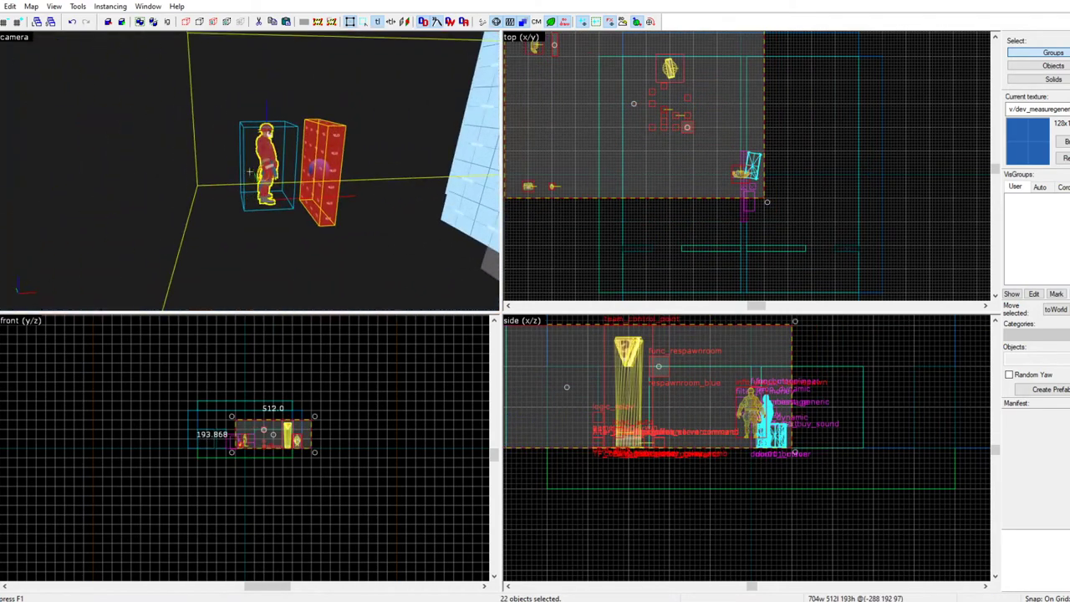
pyautogui.press('z')
pyautogui.click(261, 170)
pyautogui.keyDown('ctrl'); pyautogui.click(324, 158); pyautogui.keyUp('ctrl')
pyautogui.press('Delete')
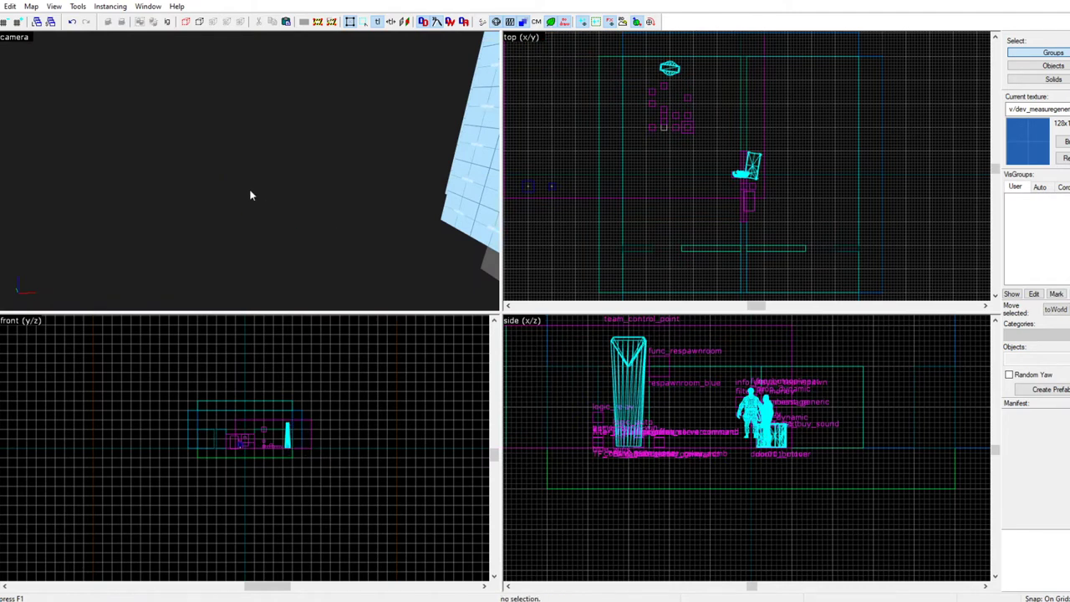
pyautogui.press('z')
pyautogui.press('w')
pyautogui.press('w')
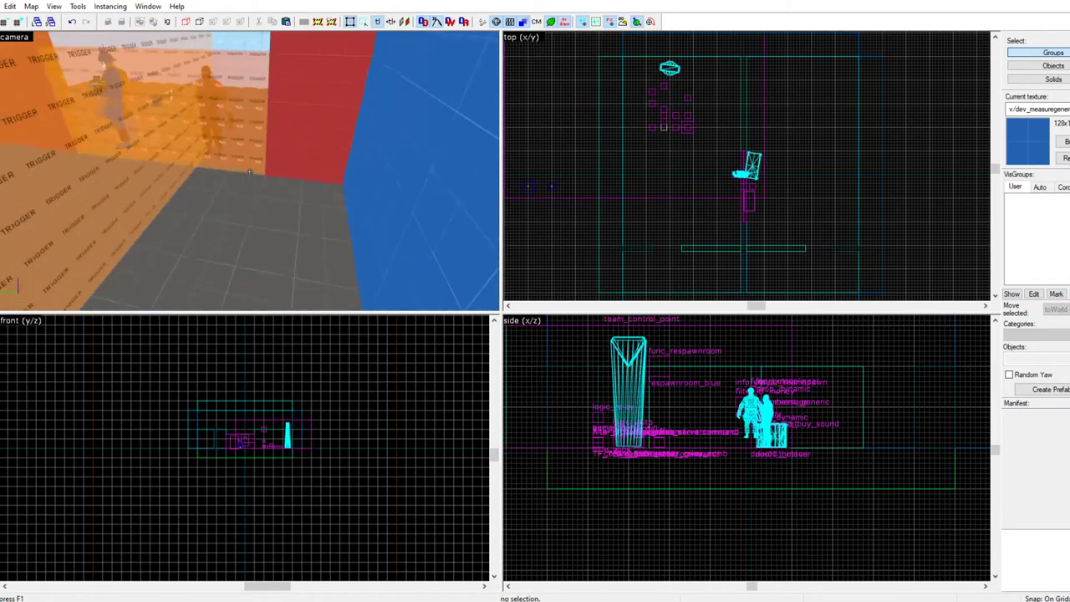
pyautogui.hotkey('ctrl', 'z')
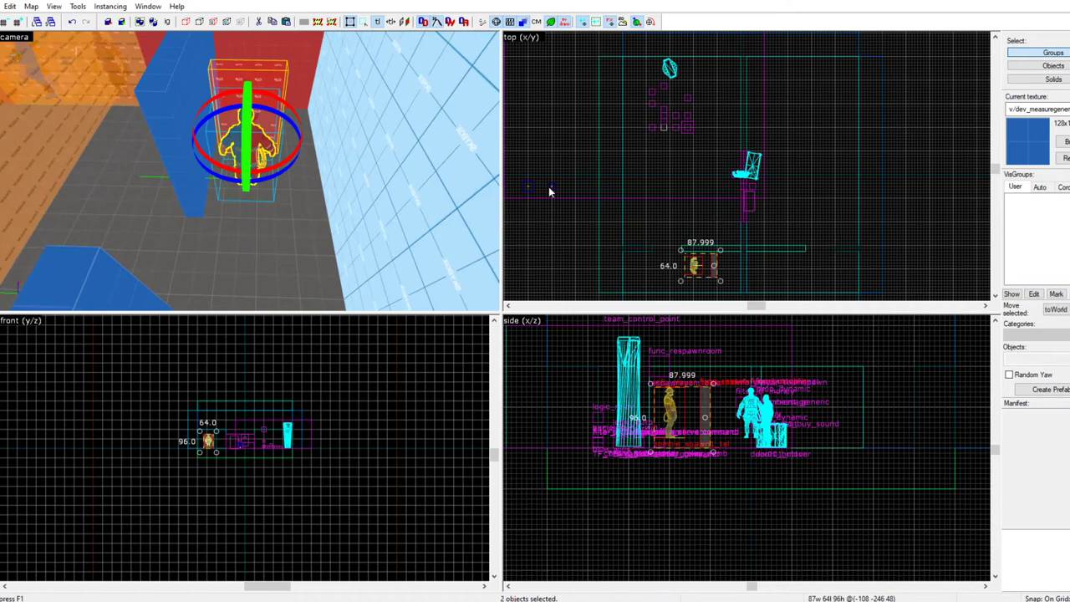
# Move the zombie teamspawn in plan view away from the visualizer, placing it behind the middle of the blue wall
pyautogui.scroll(4, 696, 226)
pyautogui.scroll(1, 645, 223)
pyautogui.moveTo(645, 223); pyautogui.dragTo(719, 210)
pyautogui.moveTo(733, 166); pyautogui.dragTo(715, 196)
# Fit the respawn room visualizer into the gap at one end of the blue wall and copy it into the opposite gap, 80 by 16 units
pyautogui.click(285, 156)
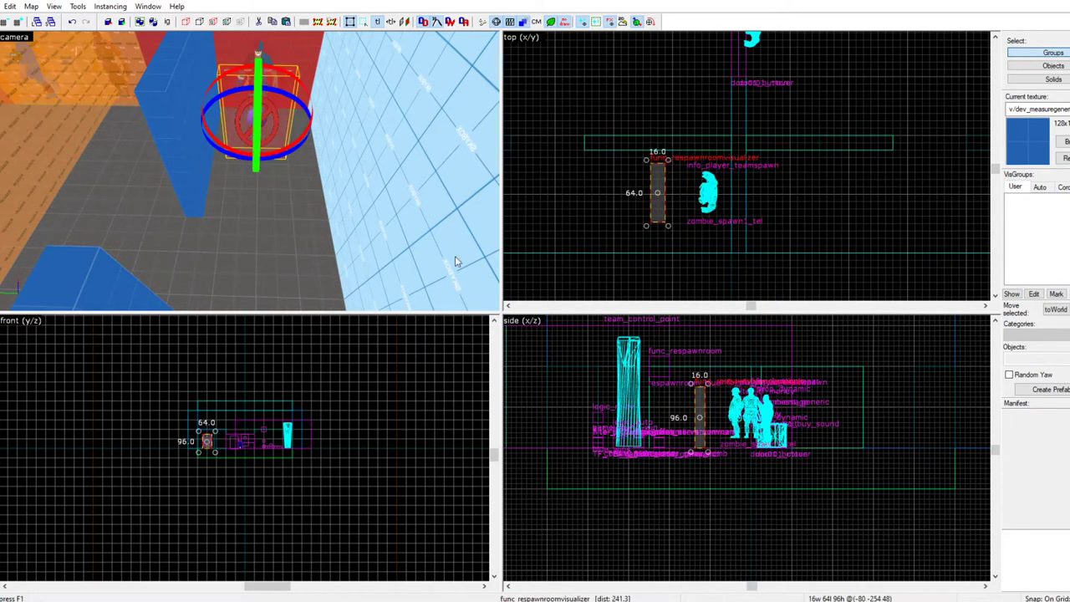
pyautogui.moveTo(656, 208); pyautogui.dragTo(595, 192)
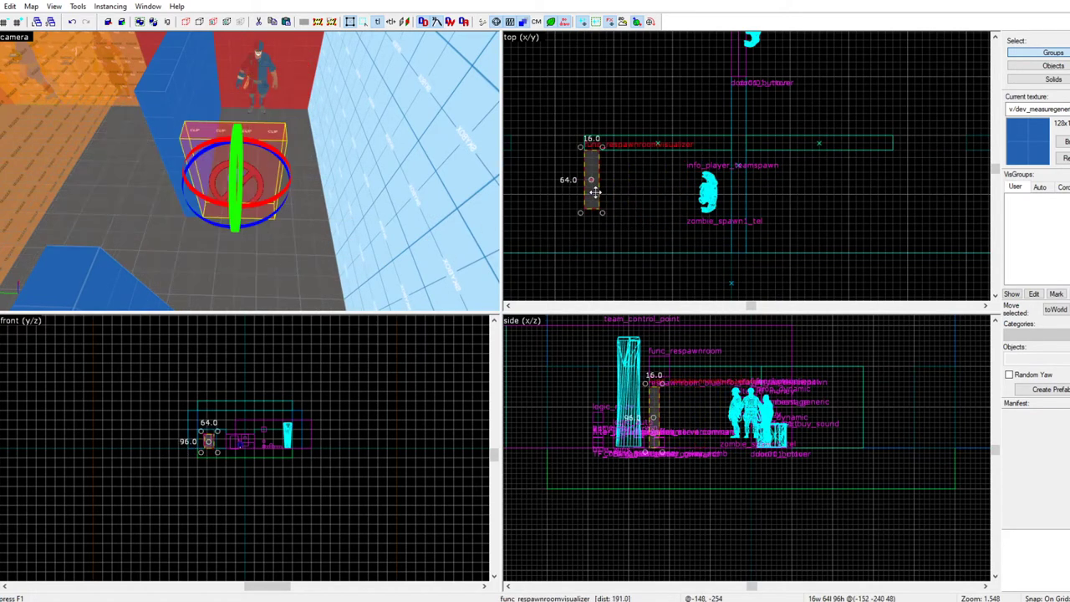
pyautogui.moveTo(602, 148)
pyautogui.mouseDown()
pyautogui.moveTo(630, 189)
pyautogui.moveTo(553, 143)
pyautogui.moveTo(588, 143)
pyautogui.moveTo(585, 169)
pyautogui.moveTo(607, 198)
pyautogui.moveTo(855, 144)
pyautogui.moveTo(900, 151)
pyautogui.mouseUp()
pyautogui.scroll(-1, 604, 199)
pyautogui.scroll(4, 924, 158)
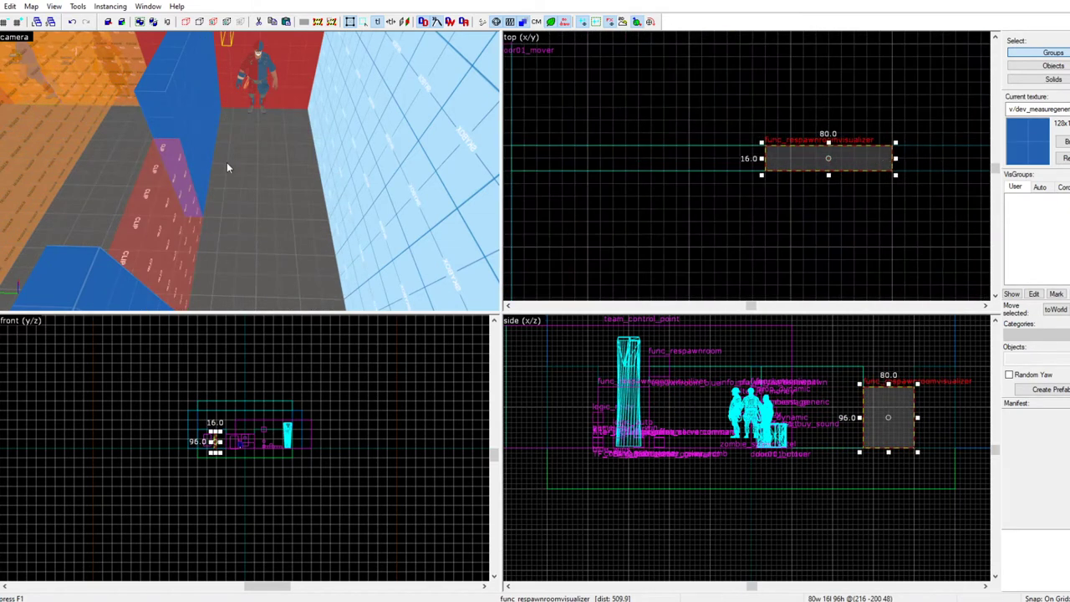
# Select the zombie teamspawn behind the blue wall
pyautogui.click(268, 187)
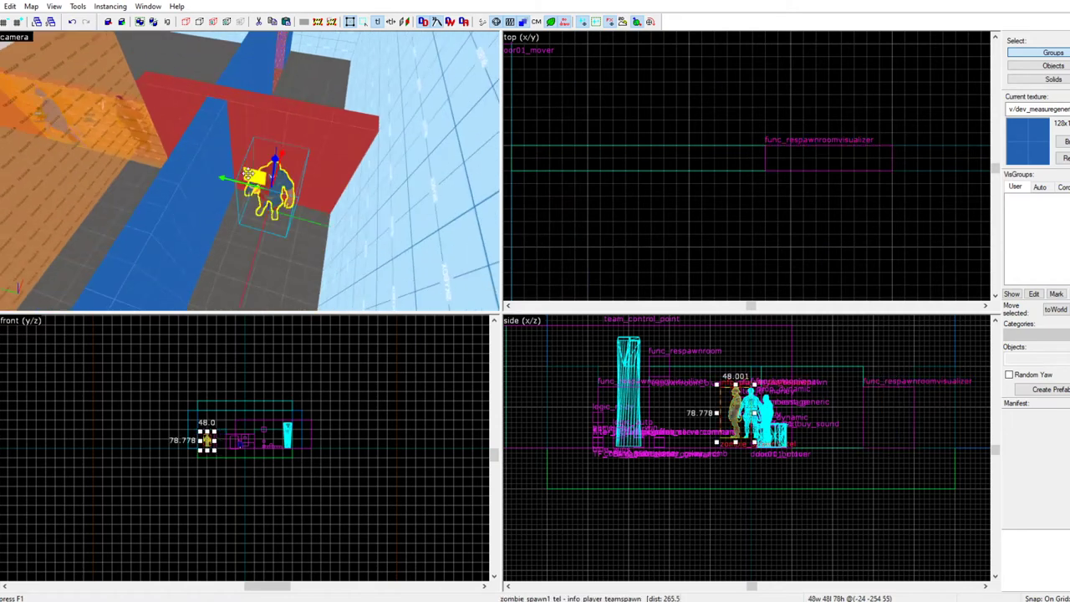
# Move the zombie_spawn1_tel player spawn to about (-40, -256) in the top view
pyautogui.press('z')
pyautogui.press('d')
pyautogui.press('z')
pyautogui.scroll(-4, 725, 126)
pyautogui.scroll(-3, 724, 124)
pyautogui.scroll(7, 642, 157)
pyautogui.moveTo(657, 159); pyautogui.dragTo(632, 159)
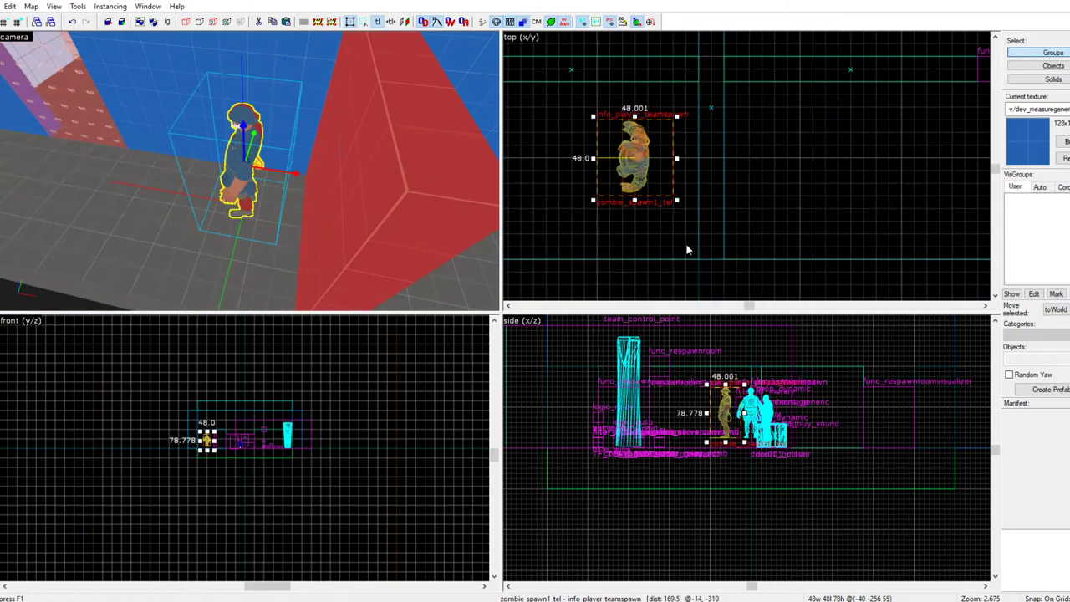
# Reposition the trigger_capture_area and resize it to 640 by 640 units so it covers the whole main room
pyautogui.press('z')
pyautogui.press('w')
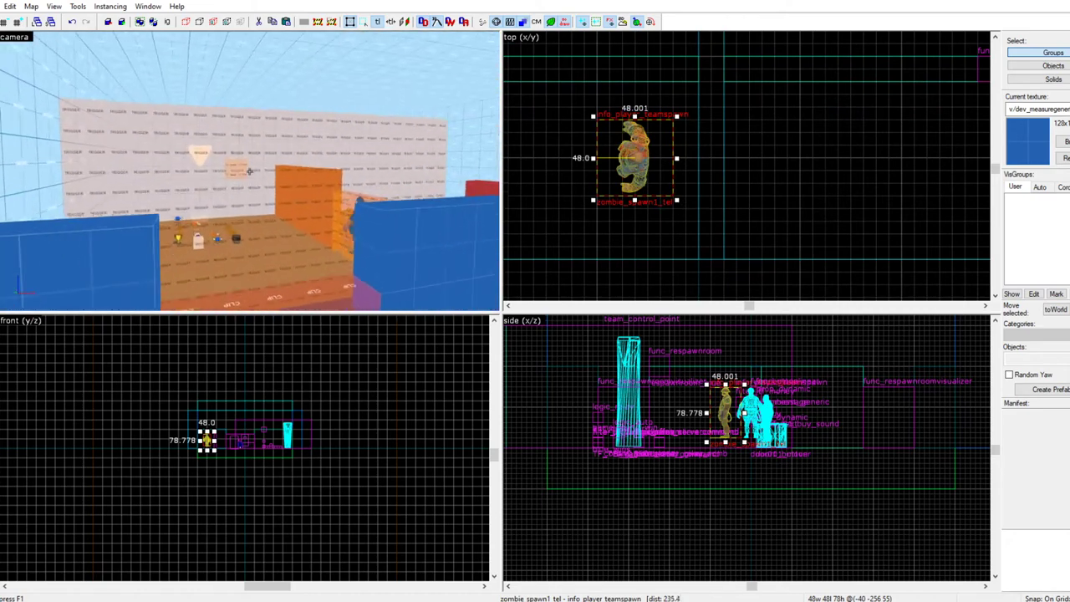
pyautogui.click(249, 171)
pyautogui.scroll(-4, 691, 215)
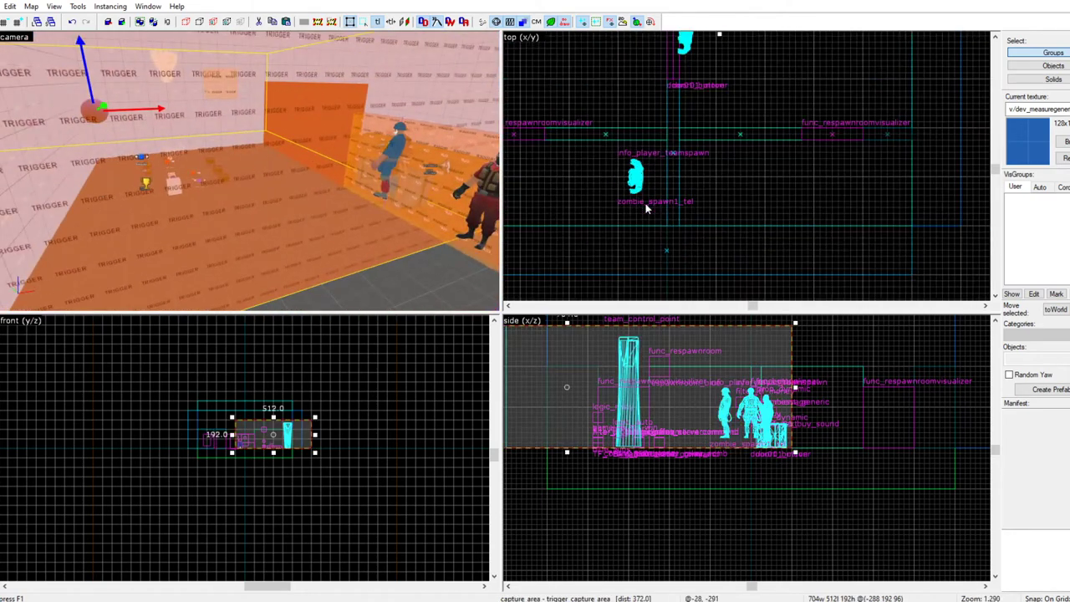
pyautogui.scroll(-5, 690, 215)
pyautogui.scroll(4, 621, 143)
pyautogui.moveTo(604, 131); pyautogui.dragTo(701, 167)
pyautogui.scroll(2, 703, 166)
pyautogui.scroll(-2, 632, 189)
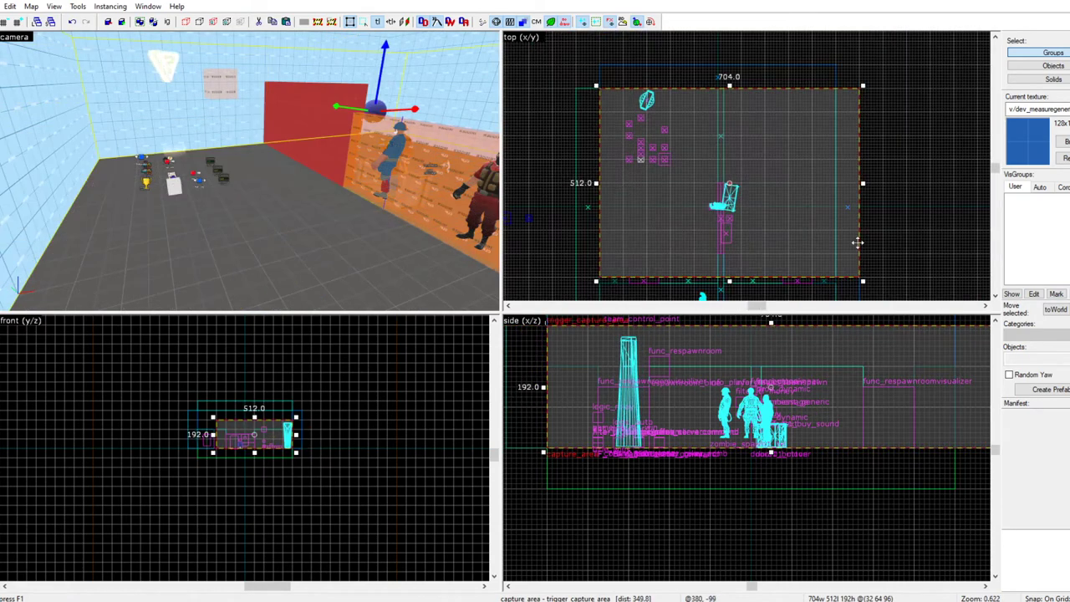
pyautogui.scroll(-2, 857, 242)
pyautogui.moveTo(842, 243); pyautogui.dragTo(827, 283)
# Examine the resized capture area and the team_control_point within the main room
pyautogui.press('z')
pyautogui.press('w')
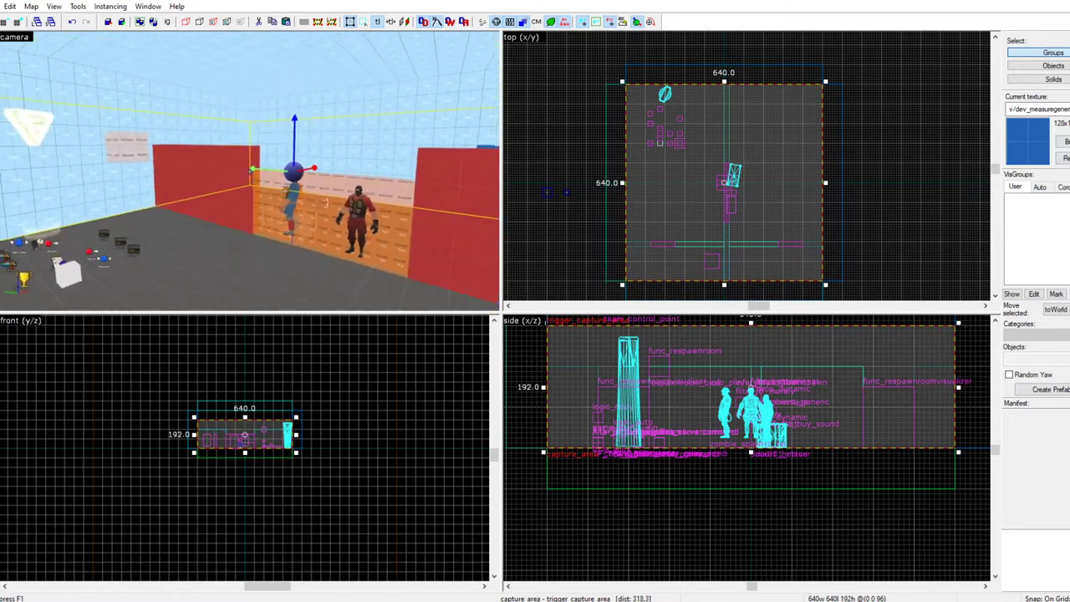
pyautogui.press('s')
pyautogui.press('w')
pyautogui.press('z')
pyautogui.click(227, 157)
pyautogui.press('z')
pyautogui.press('a')
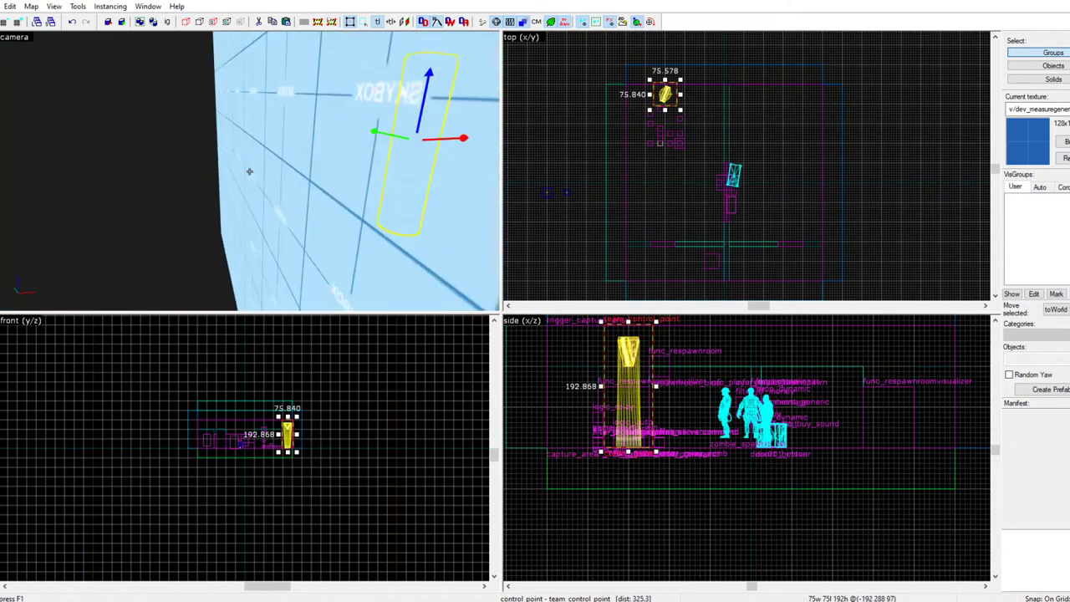
pyautogui.press('w')
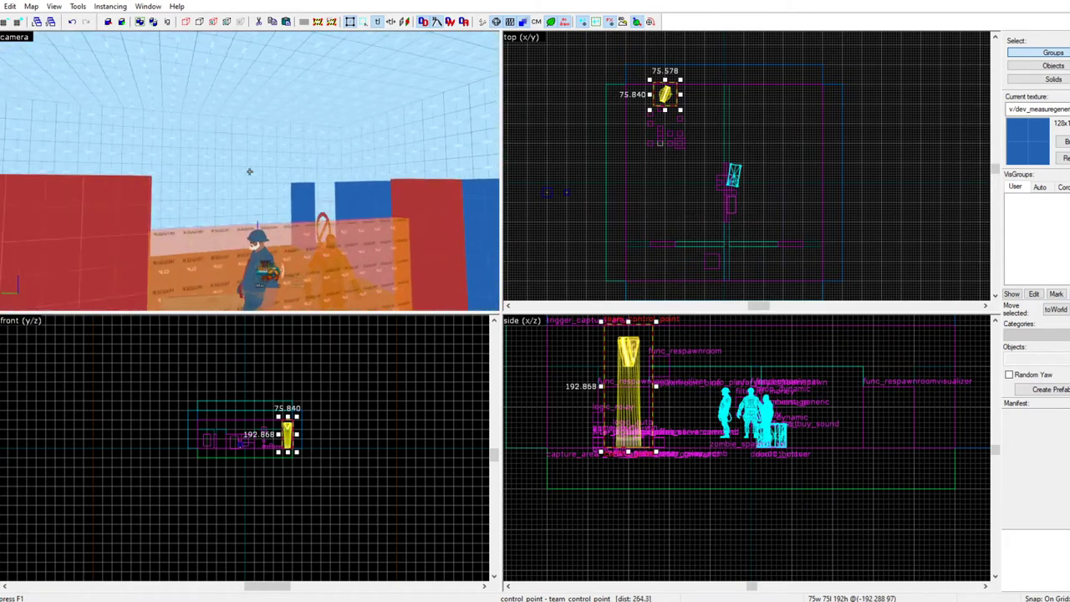
# Cut the info_player_teamspawn at the room's centre and paste it on the open floor near the logic entities
pyautogui.press('z')
pyautogui.click(313, 212)
pyautogui.press('z')
pyautogui.press('z')
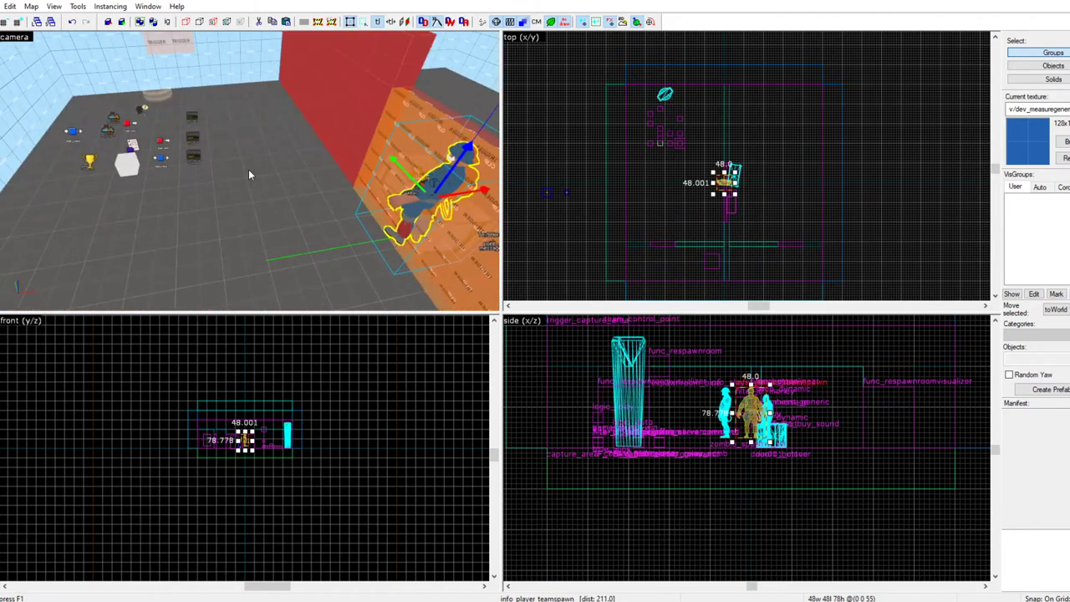
pyautogui.press('z')
pyautogui.press('z')
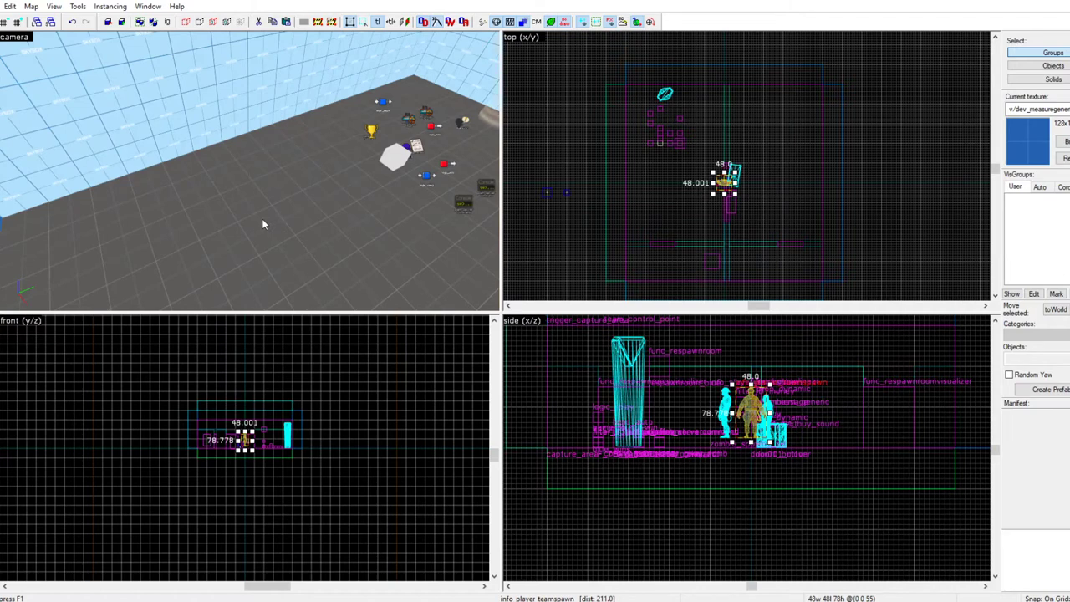
pyautogui.press('z')
pyautogui.press('z')
pyautogui.press('z')
pyautogui.press('z')
pyautogui.hotkey('ctrl', 'x')
pyautogui.hotkey('ctrl', 'v')
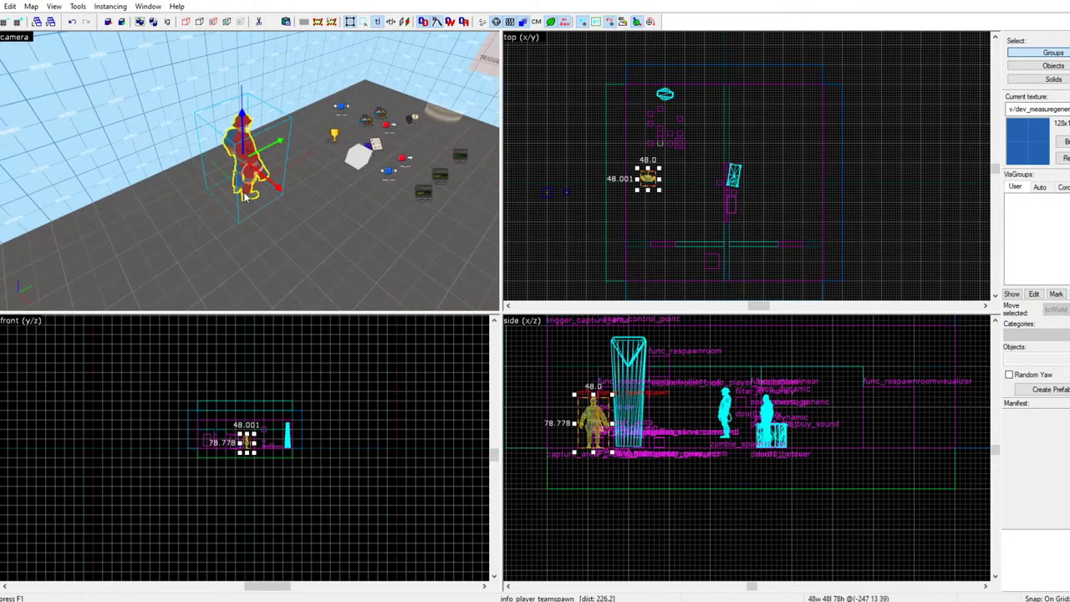
# Move the pasted player spawn to about (-256, 64) and rotate it 90 degrees to face into the room
pyautogui.scroll(7, 635, 178)
pyautogui.moveTo(682, 182); pyautogui.dragTo(673, 130)
pyautogui.click(691, 150)
pyautogui.click(700, 156)
pyautogui.click(281, 128)
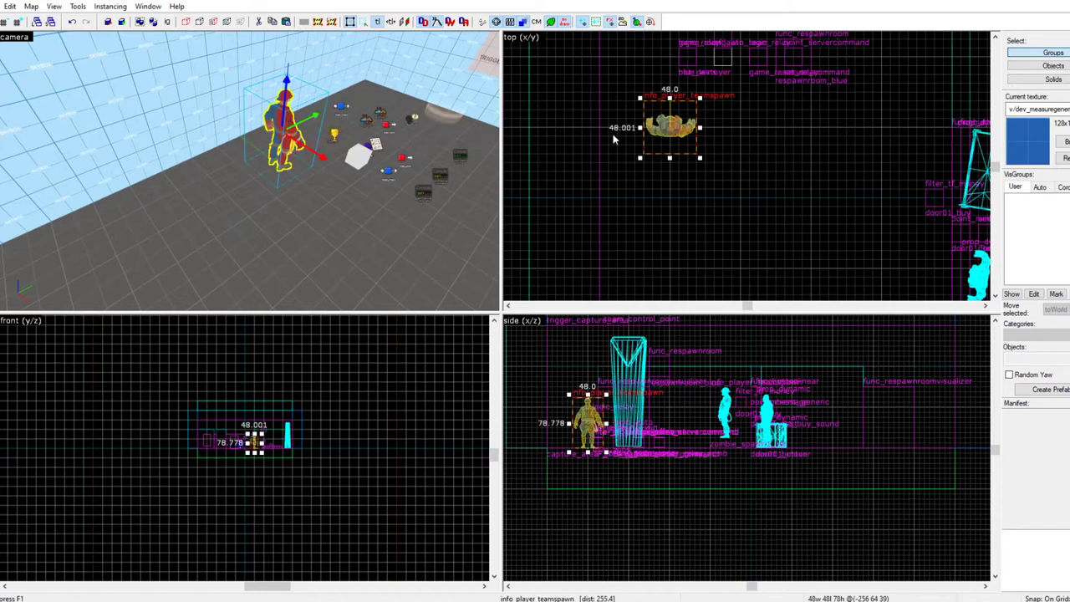
pyautogui.click(682, 128)
pyautogui.moveTo(699, 157); pyautogui.dragTo(633, 162)
pyautogui.scroll(3, 597, 477)
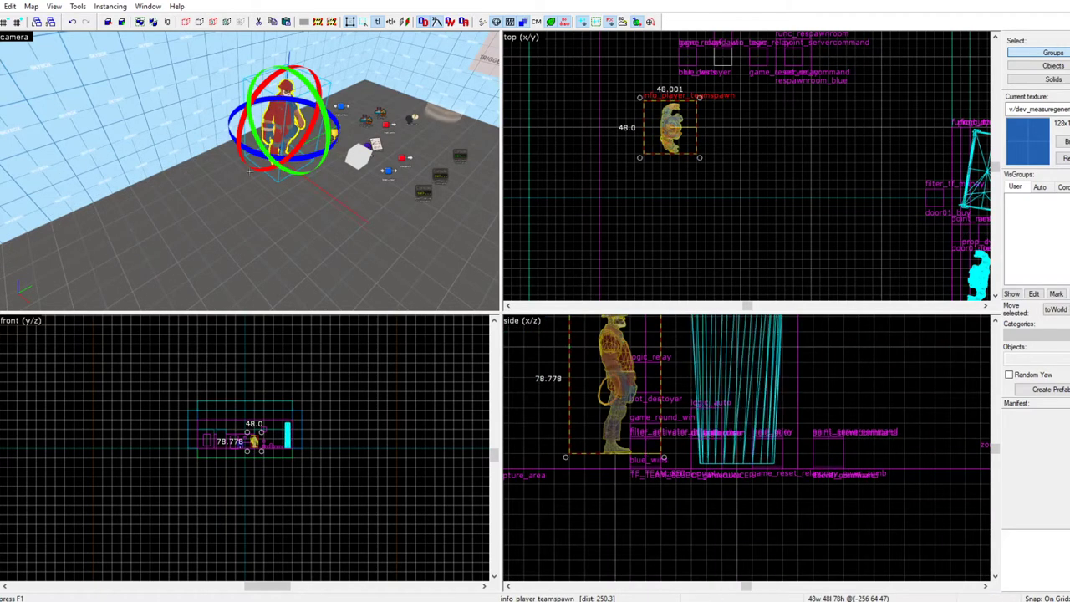
# Inspect the rotated player spawn and its surroundings in the 3D view
pyautogui.press('z')
pyautogui.press('w')
pyautogui.press('z')
pyautogui.doubleClick(83, 76)
pyautogui.click(726, 162)
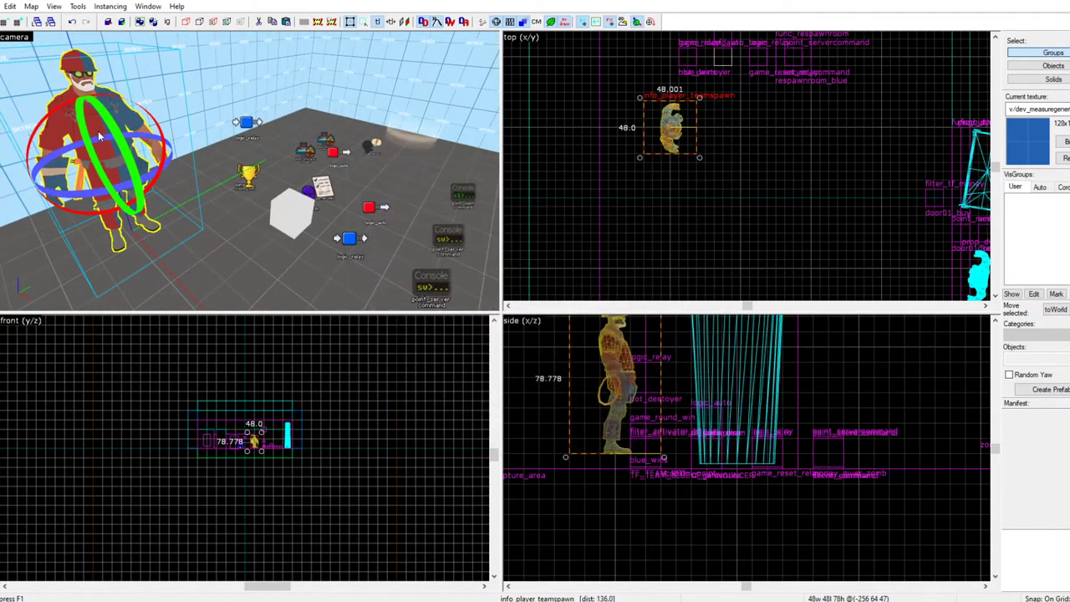
pyautogui.press('z')
pyautogui.press('s')
pyautogui.press('w')
pyautogui.press('z')
pyautogui.press('z')
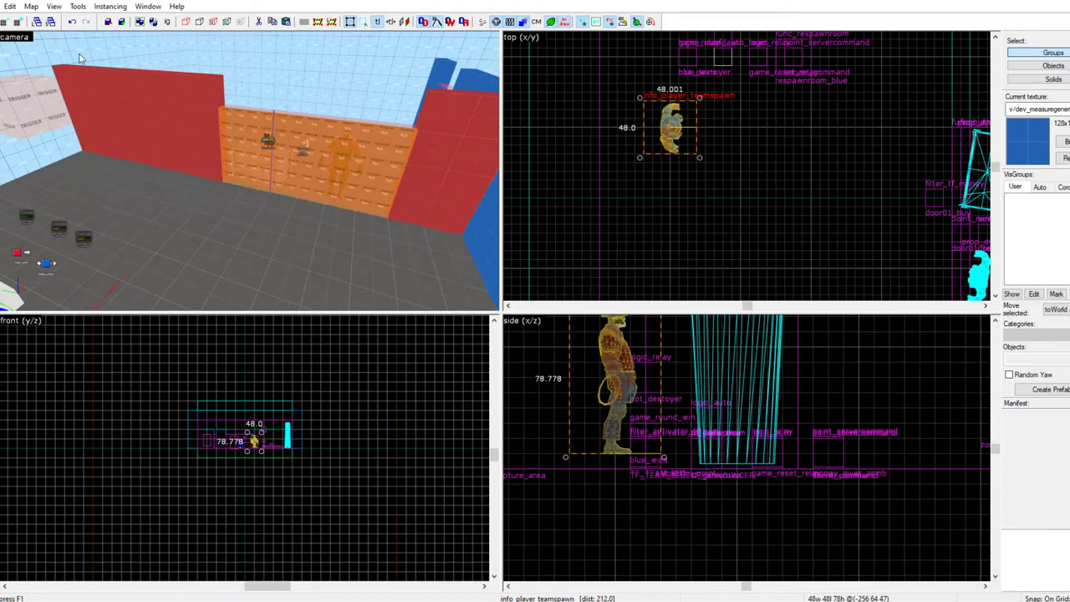
# Save the current map and open gameplay_prefab.vmf from the maps_src folder
pyautogui.click(1, 6)
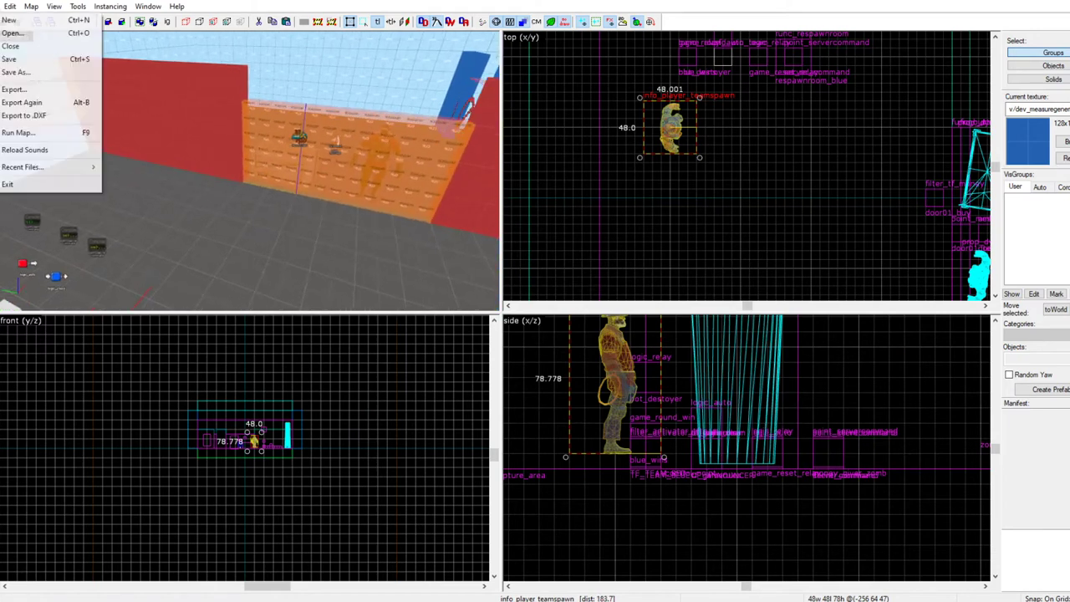
pyautogui.click(10, 59)
pyautogui.click(3, 6)
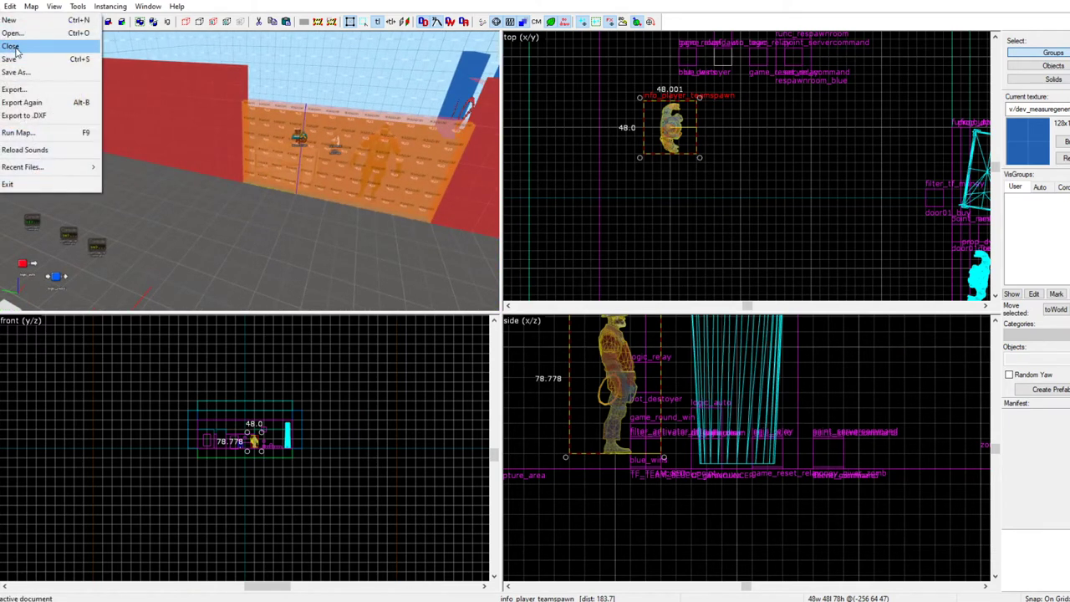
pyautogui.click(28, 35)
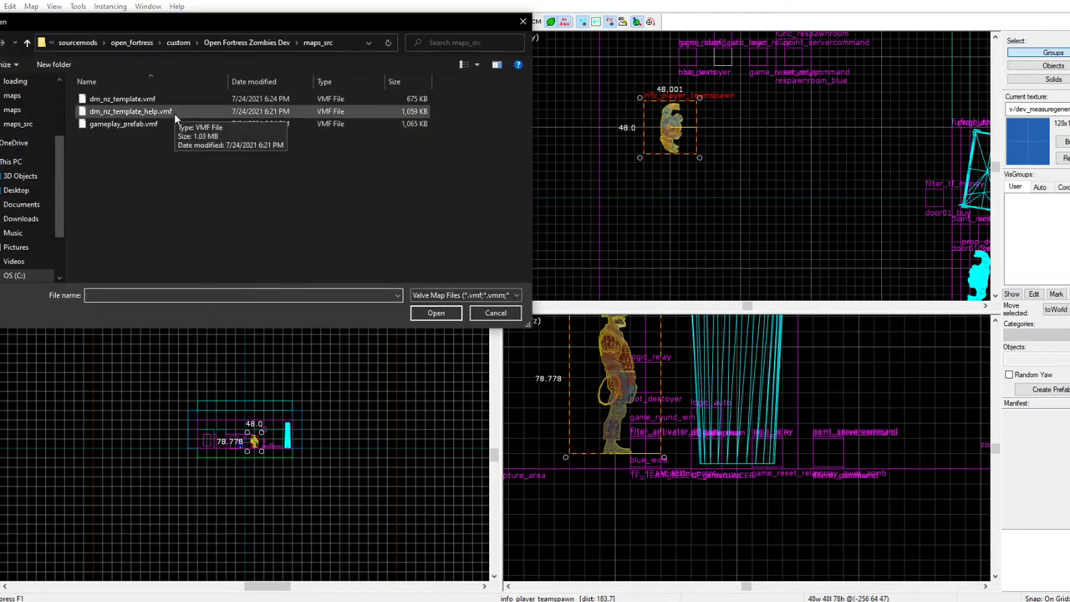
pyautogui.doubleClick(173, 124)
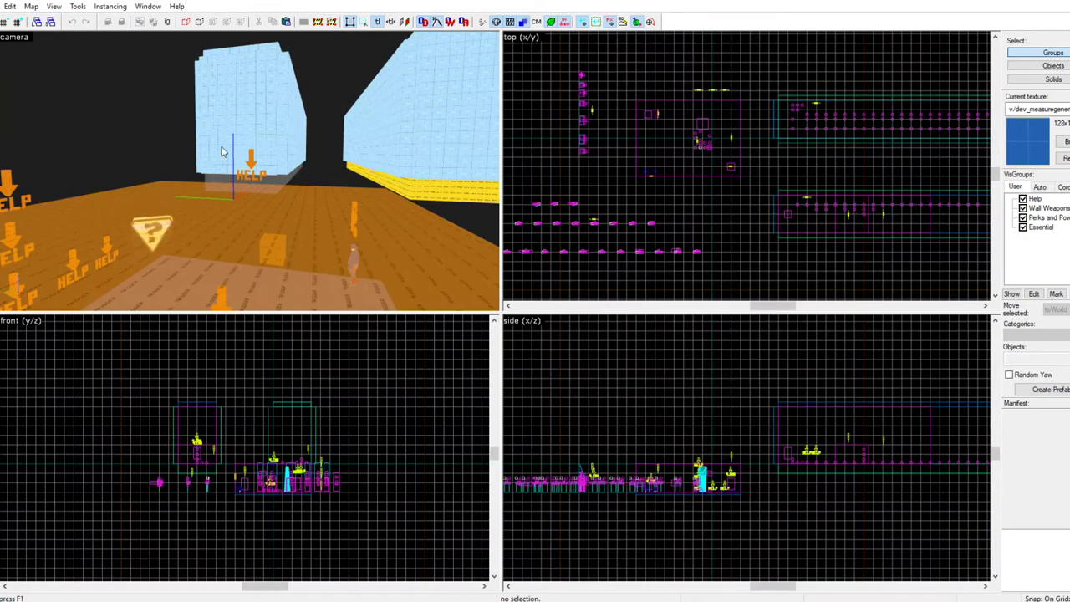
# Hide the Help visgroup and copy the two long skybox rooms with all their contents from the prefab map
pyautogui.click(223, 152)
pyautogui.press('z')
pyautogui.press('w')
pyautogui.press('z')
pyautogui.click(405, 205)
pyautogui.scroll(-1, 405, 205)
pyautogui.scroll(-1, 730, 150)
pyautogui.scroll(1, 787, 123)
pyautogui.moveTo(742, 77); pyautogui.dragTo(944, 264)
pyautogui.press('Return')
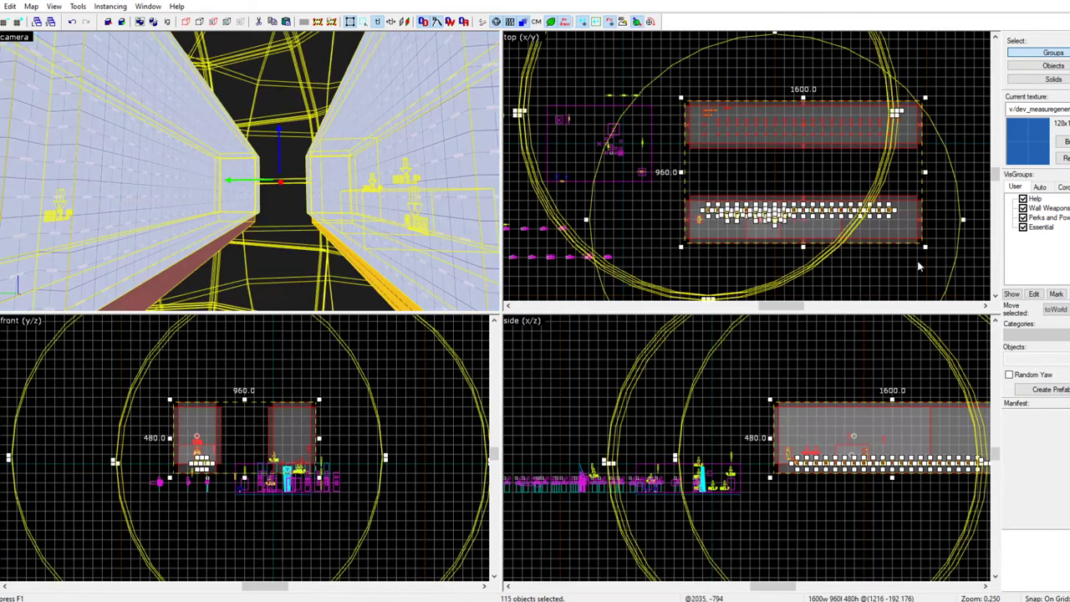
pyautogui.scroll(3, 380, 238)
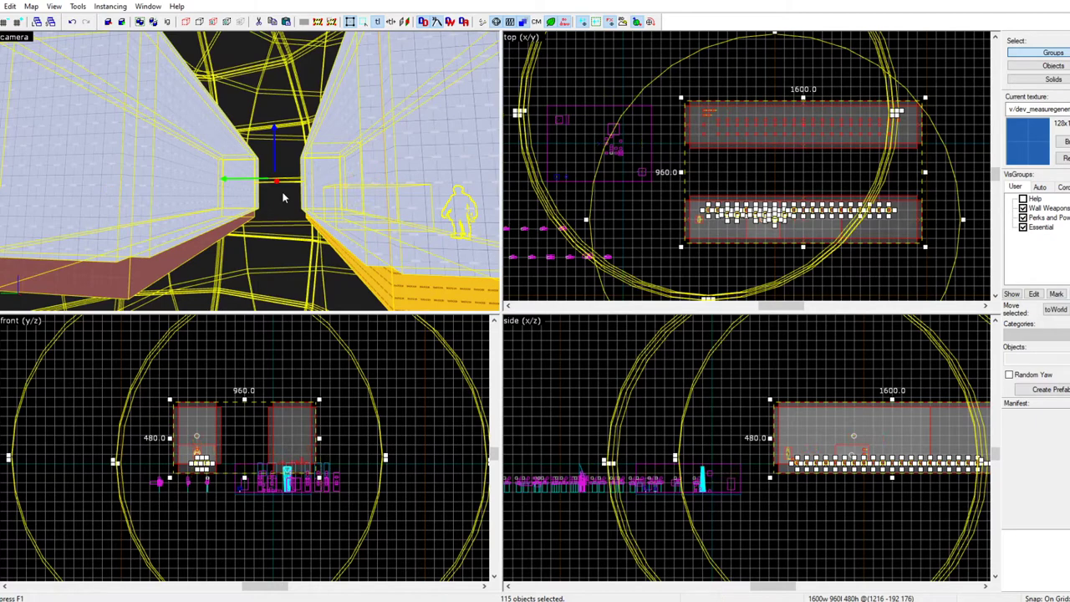
pyautogui.moveTo(671, 81); pyautogui.dragTo(935, 260)
pyautogui.press('Return')
# Close gameplay_prefab.vmf without saving its changes
pyautogui.click(0, 6)
pyautogui.click(10, 45)
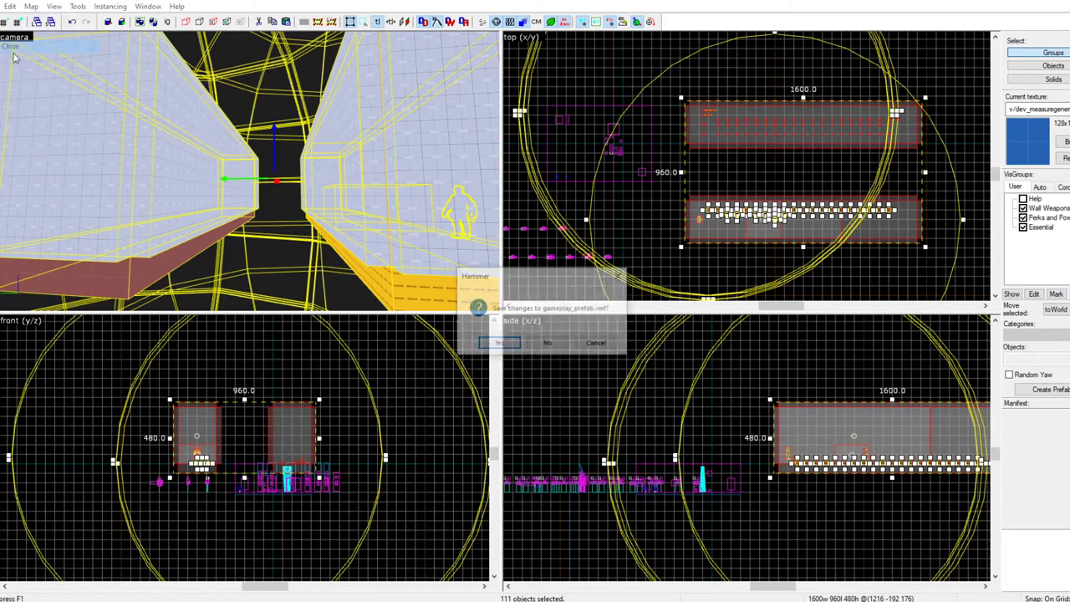
pyautogui.click(548, 344)
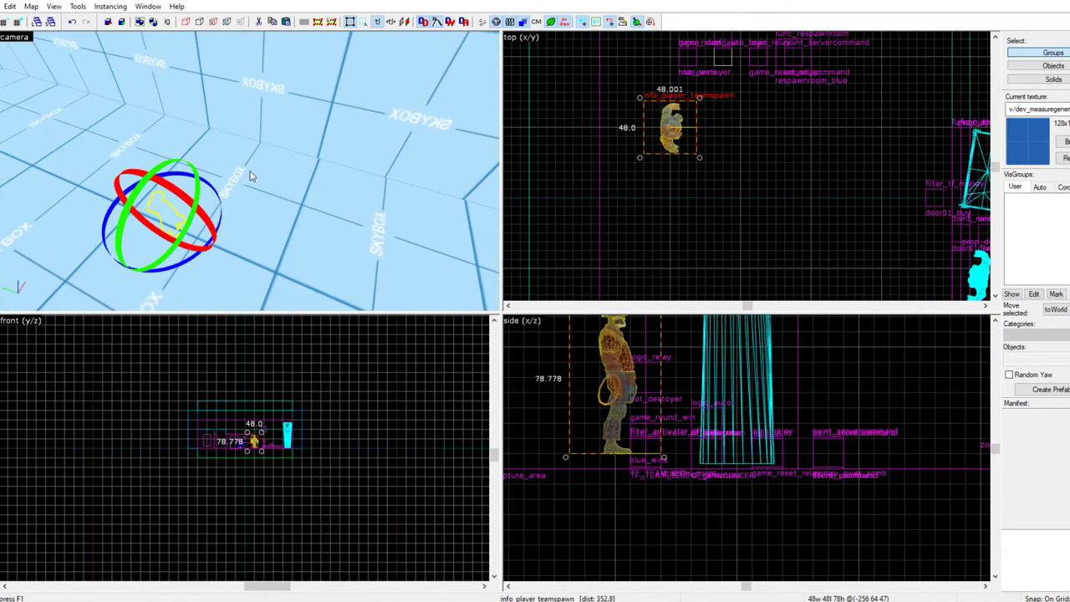
# Paste the two copied rooms into the map and move them clear of the main room in the top view
pyautogui.scroll(-5, 468, 195)
pyautogui.scroll(-10, 664, 184)
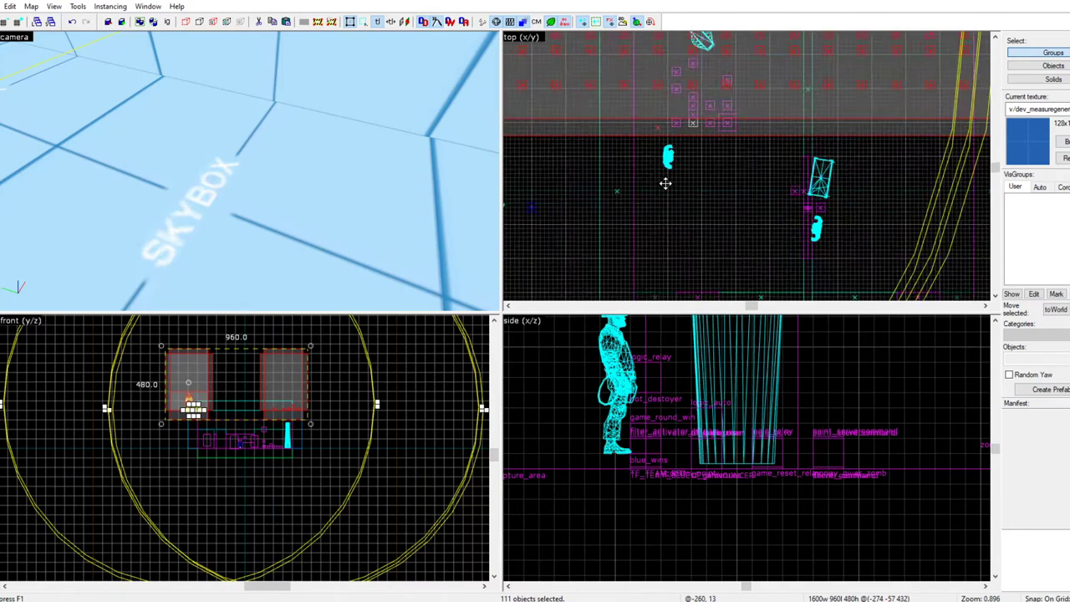
pyautogui.scroll(9, 646, 172)
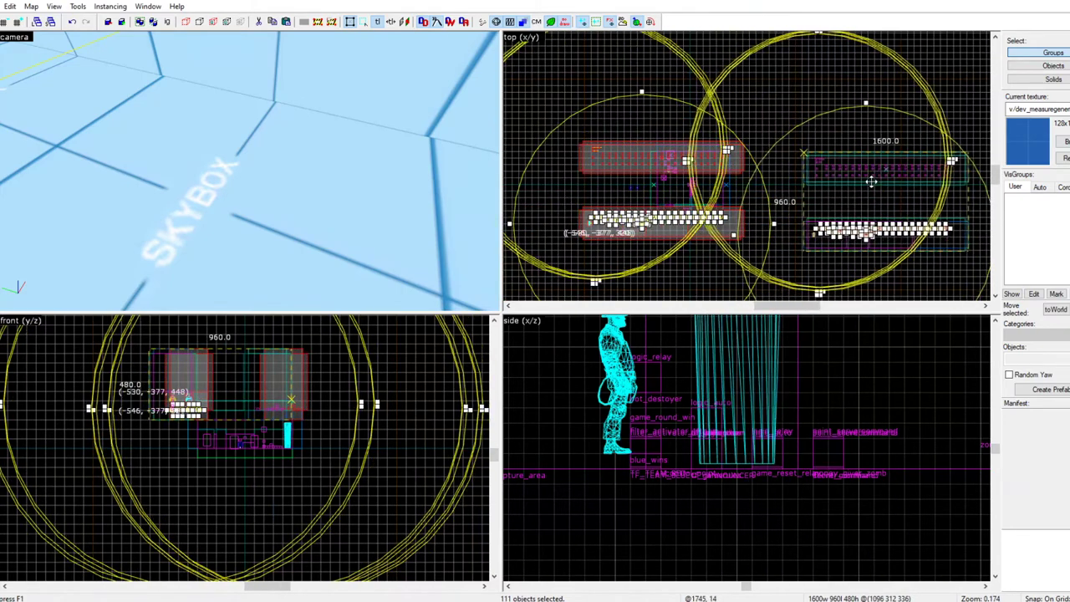
pyautogui.moveTo(831, 169)
pyautogui.mouseDown()
pyautogui.moveTo(791, 156)
pyautogui.moveTo(787, 127)
pyautogui.mouseUp()
pyautogui.moveTo(788, 119); pyautogui.dragTo(817, 121)
pyautogui.scroll(10, 249, 172)
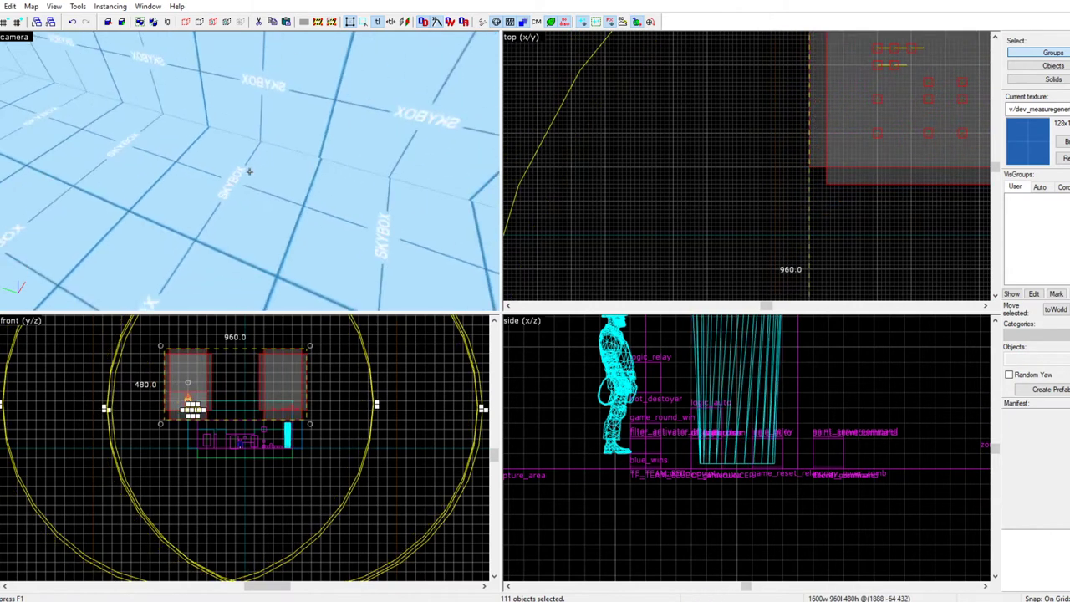
# Lower the pasted rooms in the front view until they sit beneath the level of the main room
pyautogui.scroll(6, 269, 457)
pyautogui.moveTo(281, 352); pyautogui.dragTo(279, 517)
pyautogui.scroll(-2, 259, 416)
pyautogui.scroll(-4, 264, 411)
pyautogui.moveTo(265, 410); pyautogui.dragTo(262, 512)
pyautogui.scroll(4, 269, 504)
# Clear the selection and examine the pasted rooms and the main room in the 3D view
pyautogui.press('z')
pyautogui.press('s')
pyautogui.press('d')
pyautogui.press('w')
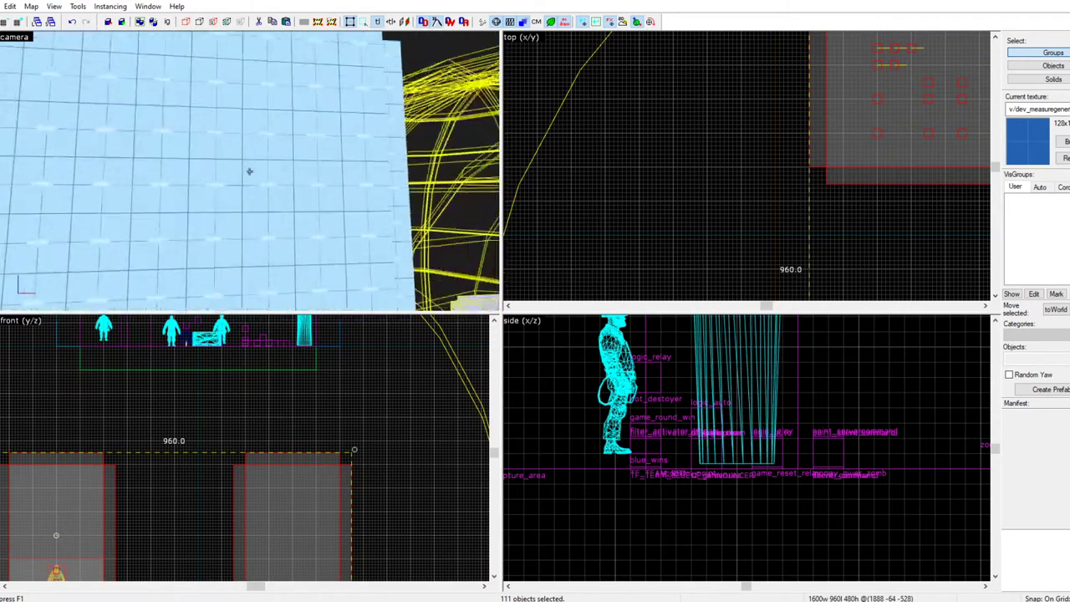
pyautogui.press('w')
pyautogui.press('Escape')
pyautogui.press('w')
pyautogui.press('w')
pyautogui.press('s')
pyautogui.press('w')
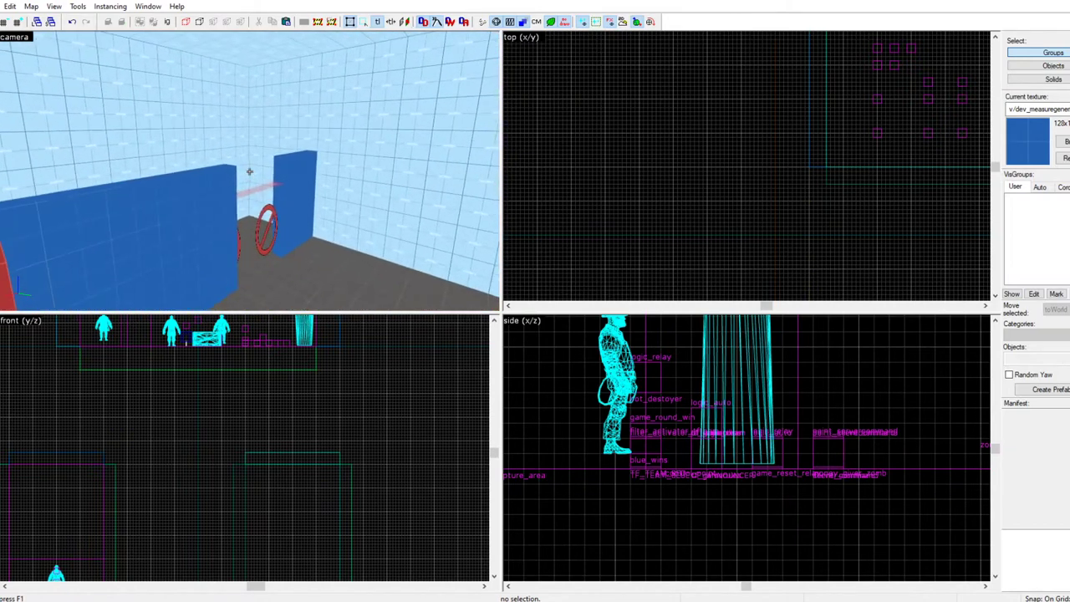
pyautogui.press('w')
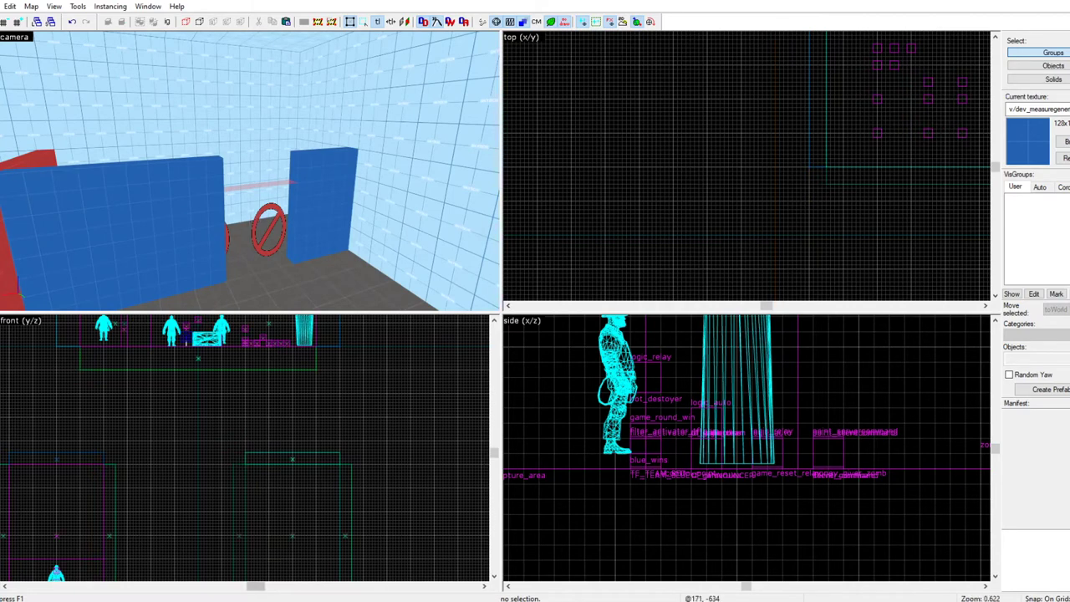
# Switch to File Explorer and open the maps folder of OFZ Example Addon inside the custom directory
pyautogui.click(184, 547)
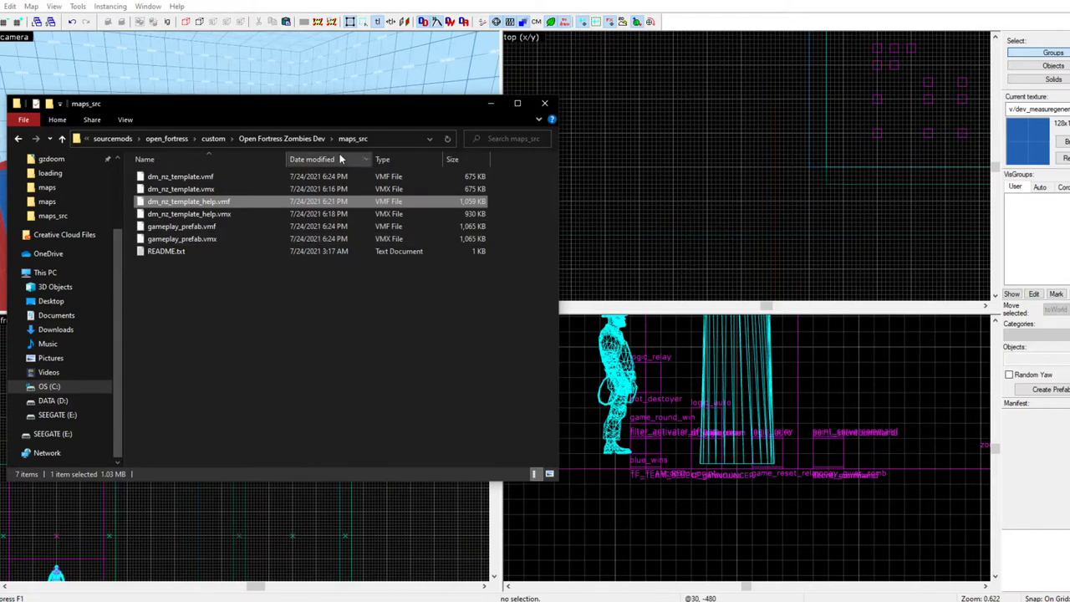
pyautogui.click(219, 140)
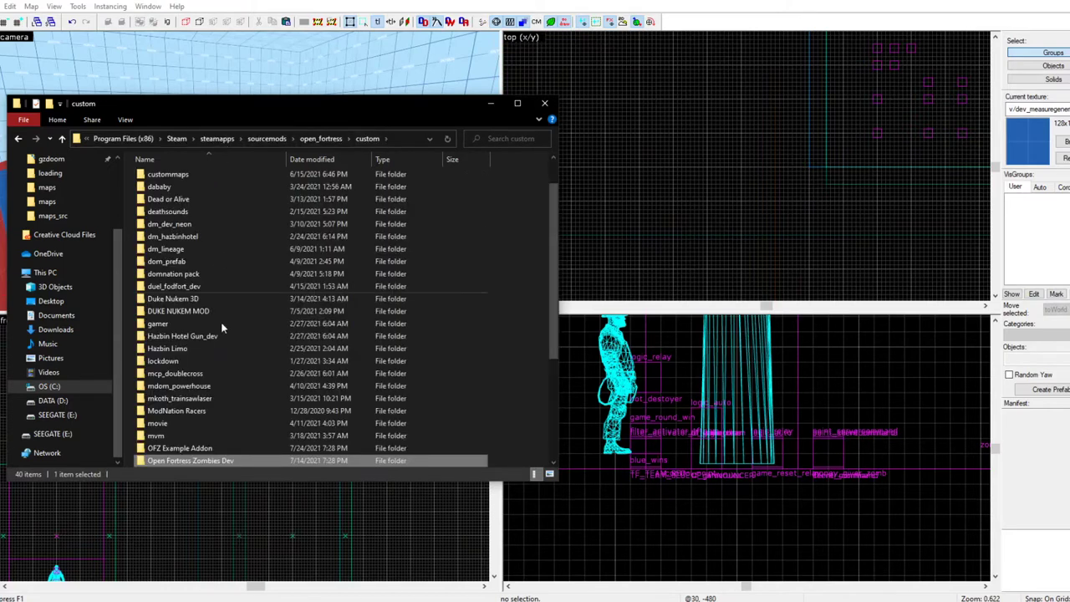
pyautogui.scroll(-1, 208, 403)
pyautogui.doubleClick(206, 414)
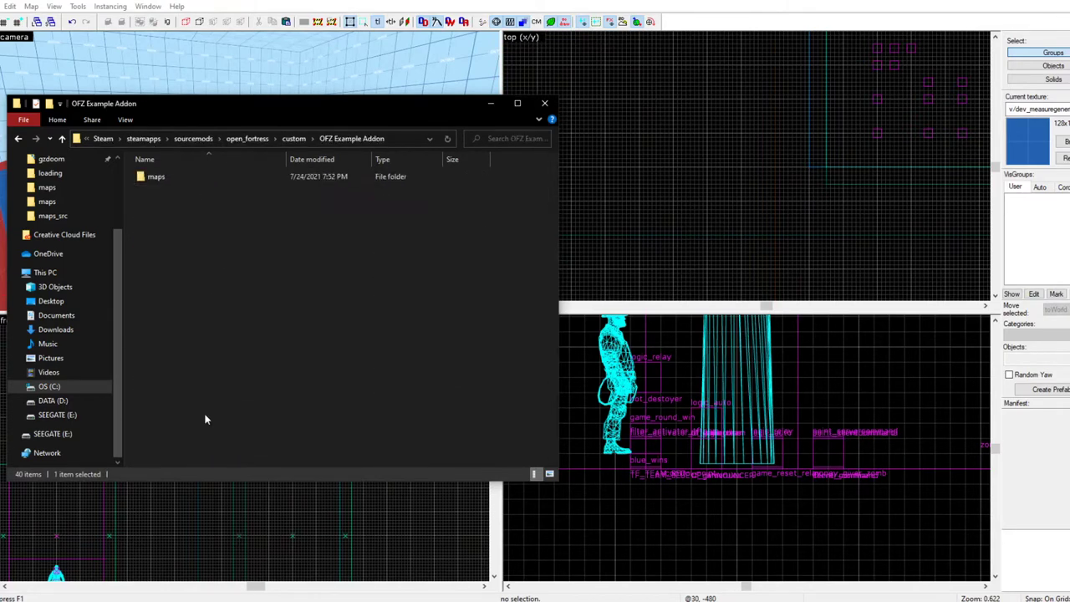
pyautogui.doubleClick(200, 179)
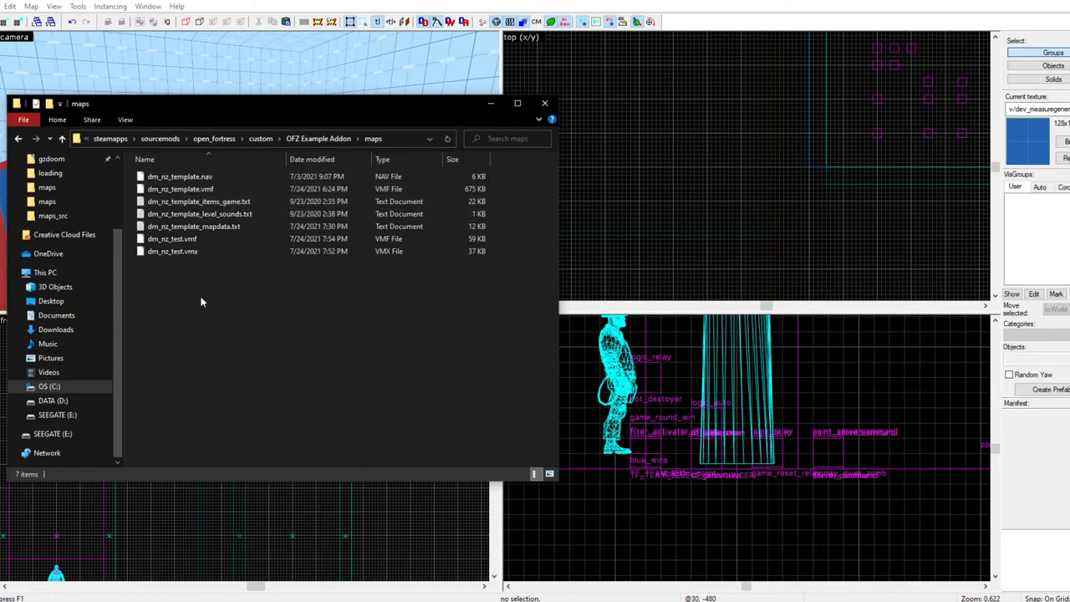
# Duplicate dm_nz_template_mapdata.txt within the maps folder
pyautogui.click(234, 227)
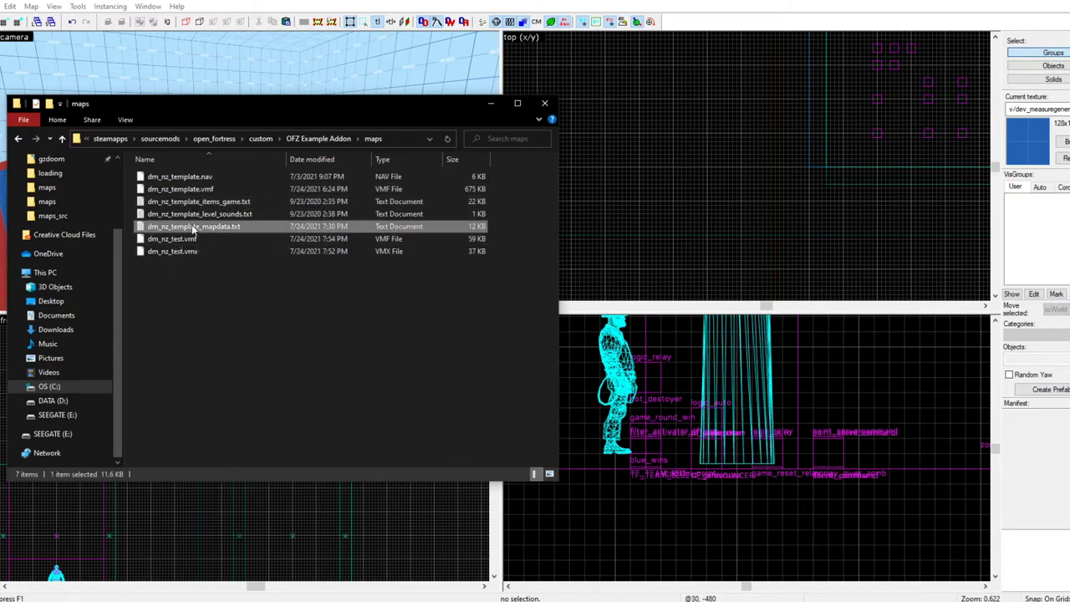
pyautogui.rightClick(192, 226)
pyautogui.click(236, 483)
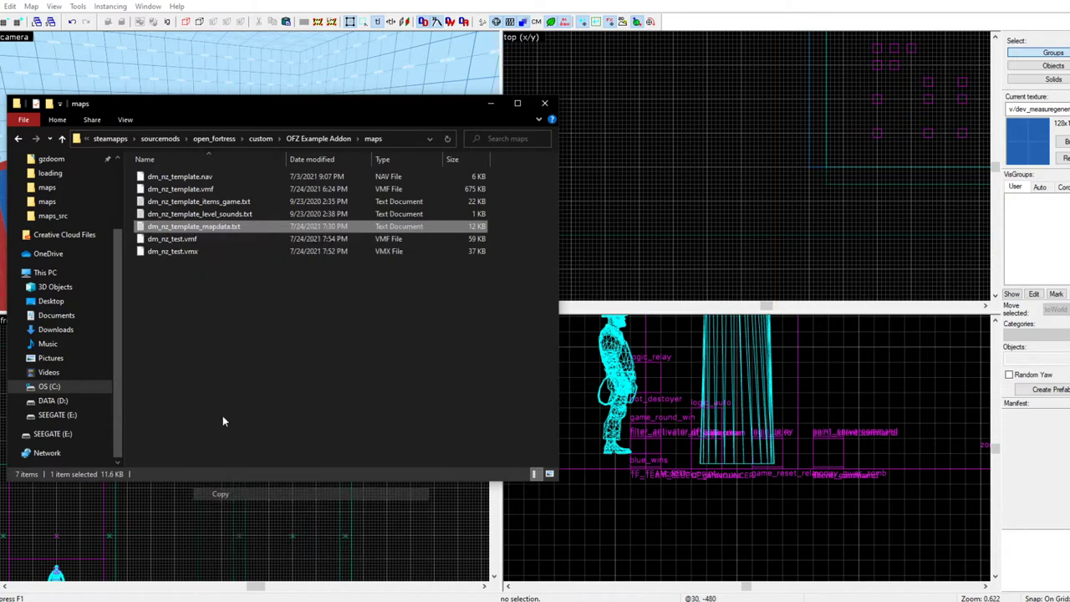
pyautogui.rightClick(231, 364)
pyautogui.click(269, 450)
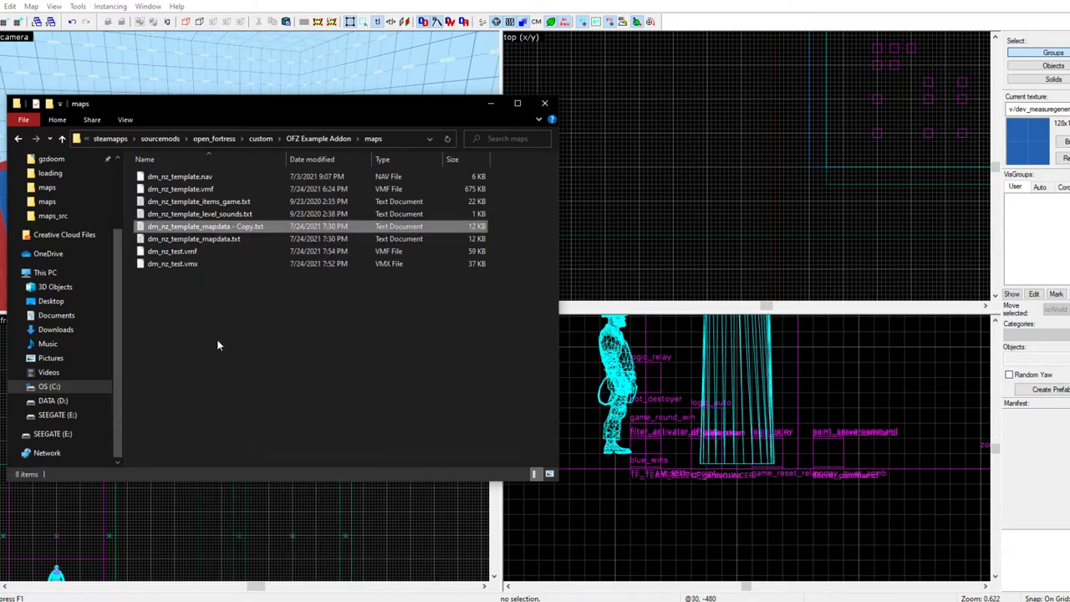
# Rename the copied mapdata text file to dm_nz_test_mapdata.txt, matching the name of the dm_nz_test map
pyautogui.click(226, 250)
pyautogui.rightClick(191, 255)
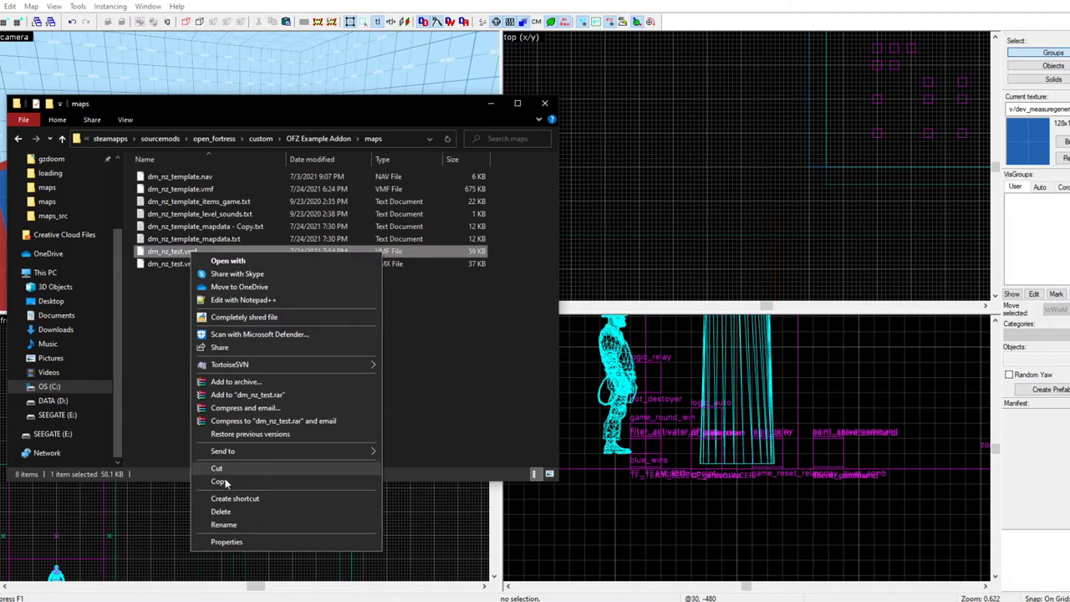
pyautogui.click(223, 525)
pyautogui.click(204, 229)
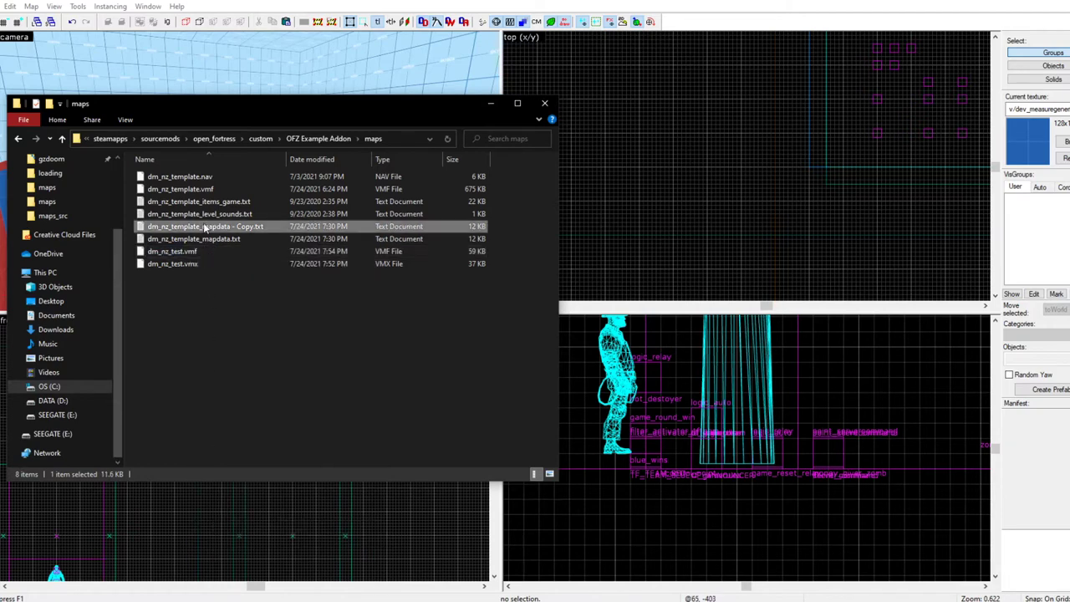
pyautogui.rightClick(203, 228)
pyautogui.click(251, 535)
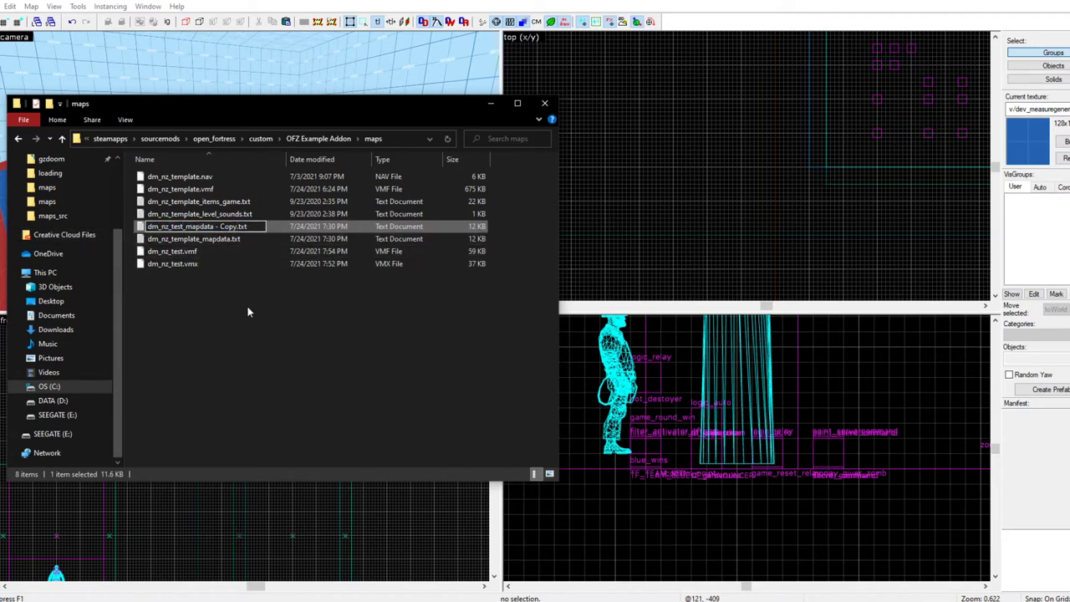
pyautogui.press('BackSpace')
pyautogui.press('BackSpace')
pyautogui.press('BackSpace')
pyautogui.press('BackSpace')
pyautogui.press('BackSpace')
pyautogui.press('BackSpace')
pyautogui.press('BackSpace')
pyautogui.press('Return')
pyautogui.click(262, 297)
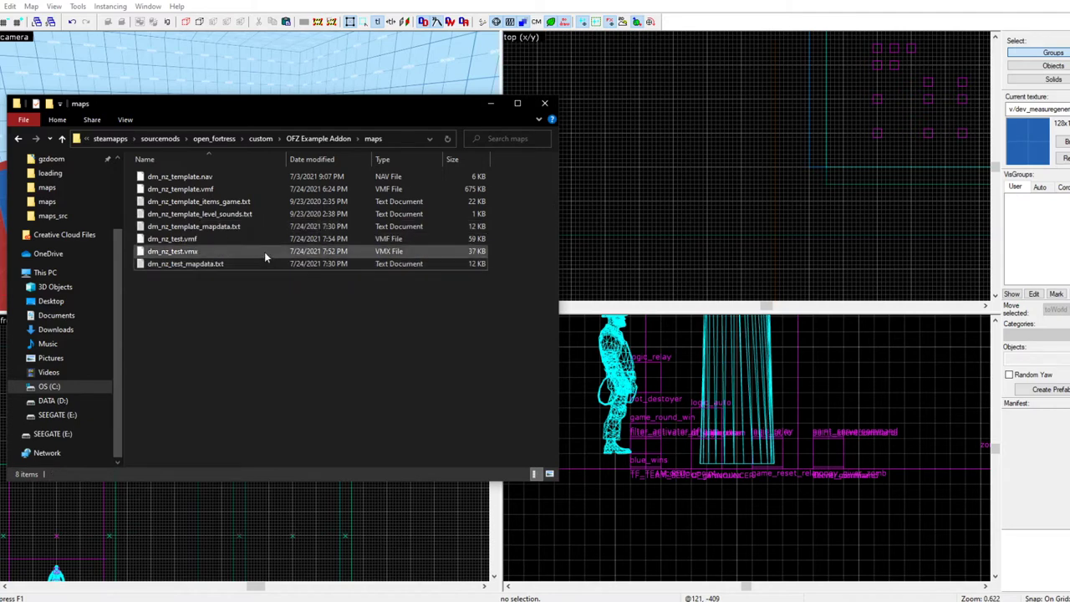
# Open dm_nz_test_mapdata.txt in Notepad, look over its BotTemplates entries and close it
pyautogui.doubleClick(234, 264)
pyautogui.scroll(-4, 400, 272)
pyautogui.scroll(4, 393, 263)
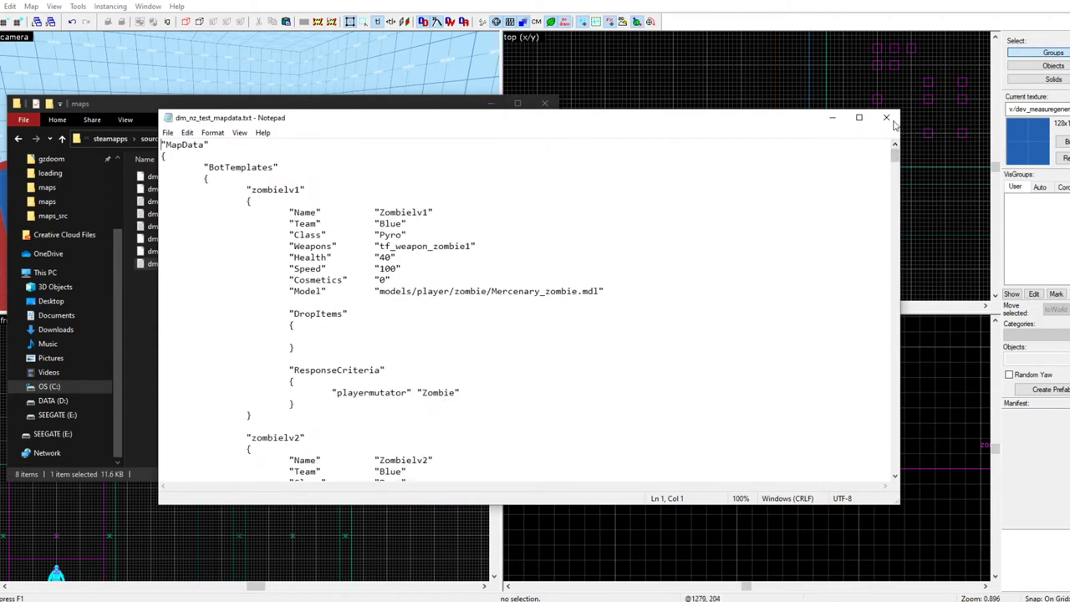
pyautogui.click(888, 118)
# Return to the Hammer editor and save the map
pyautogui.click(492, 110)
pyautogui.press('z')
pyautogui.press('s')
pyautogui.press('w')
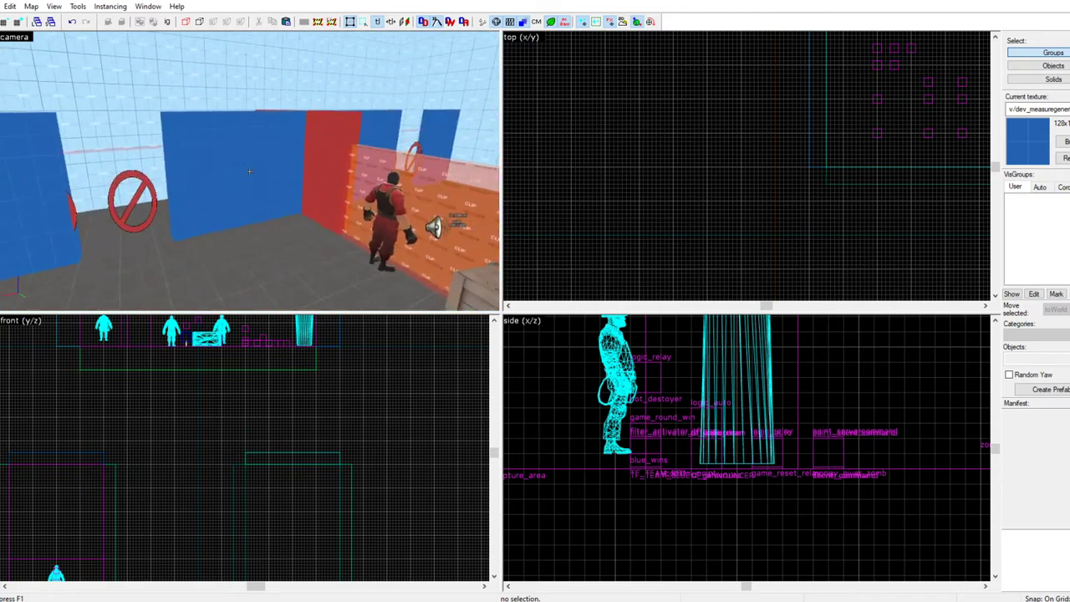
pyautogui.press('w')
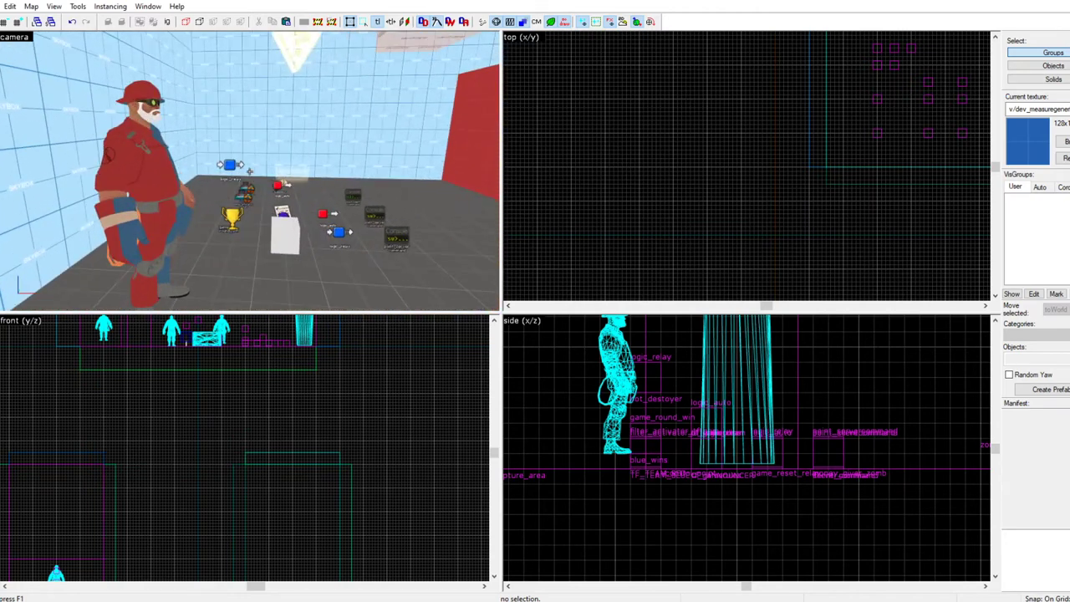
pyautogui.press('z')
pyautogui.press('s')
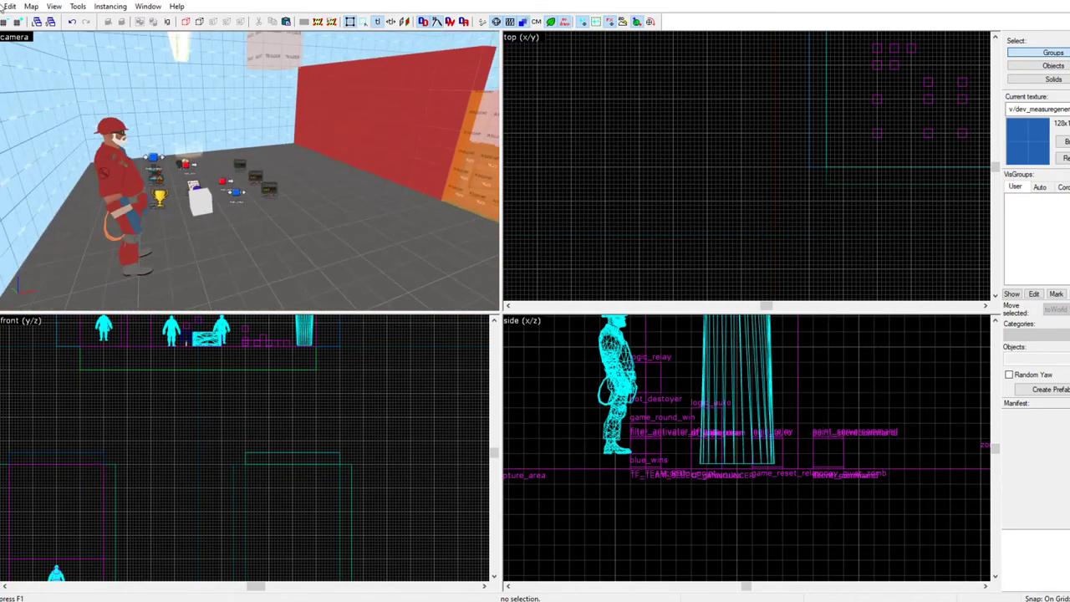
pyautogui.click(1, 6)
pyautogui.click(12, 61)
pyautogui.hotkey('alt', 'f')
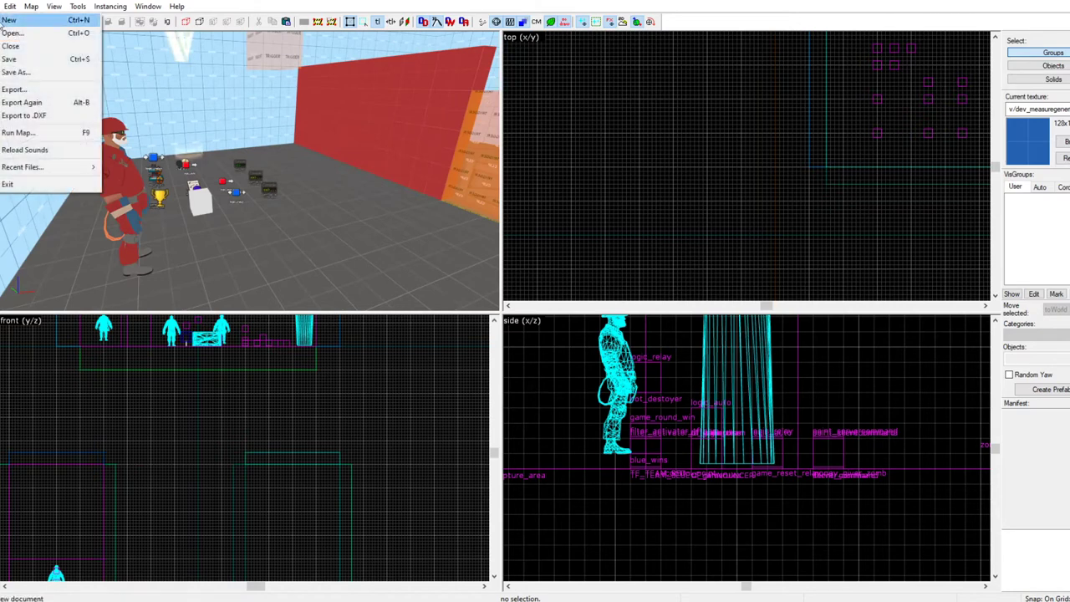
pyautogui.click(278, 155)
# Select the small and medium health kits outside the main room and move them inside it, near the func_respawnroomvisualizer, to about (-67, -160)
pyautogui.press('z')
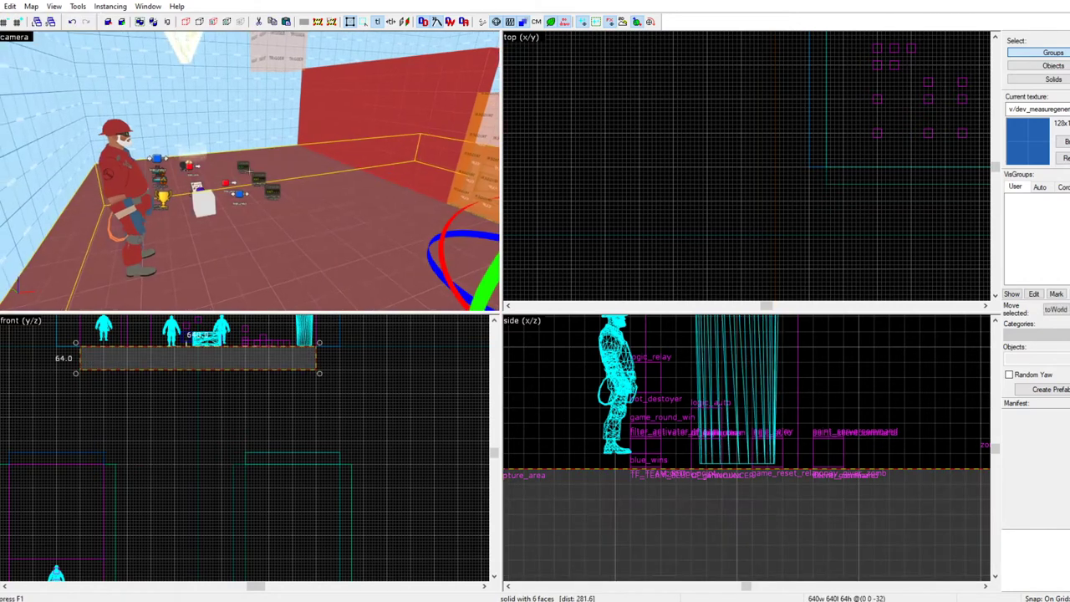
pyautogui.click(250, 171)
pyautogui.press('w')
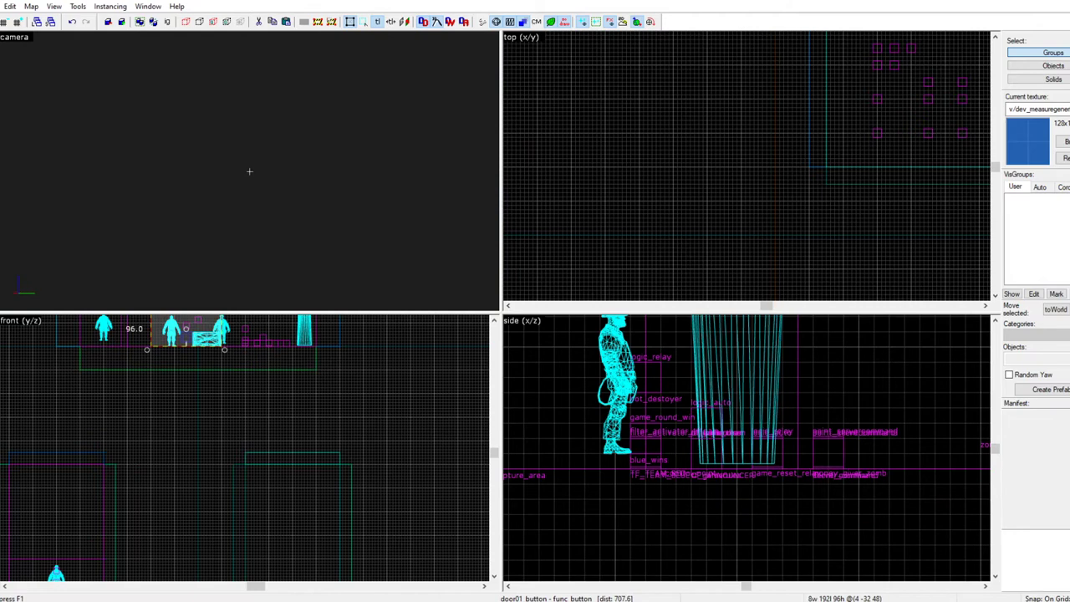
pyautogui.press('w')
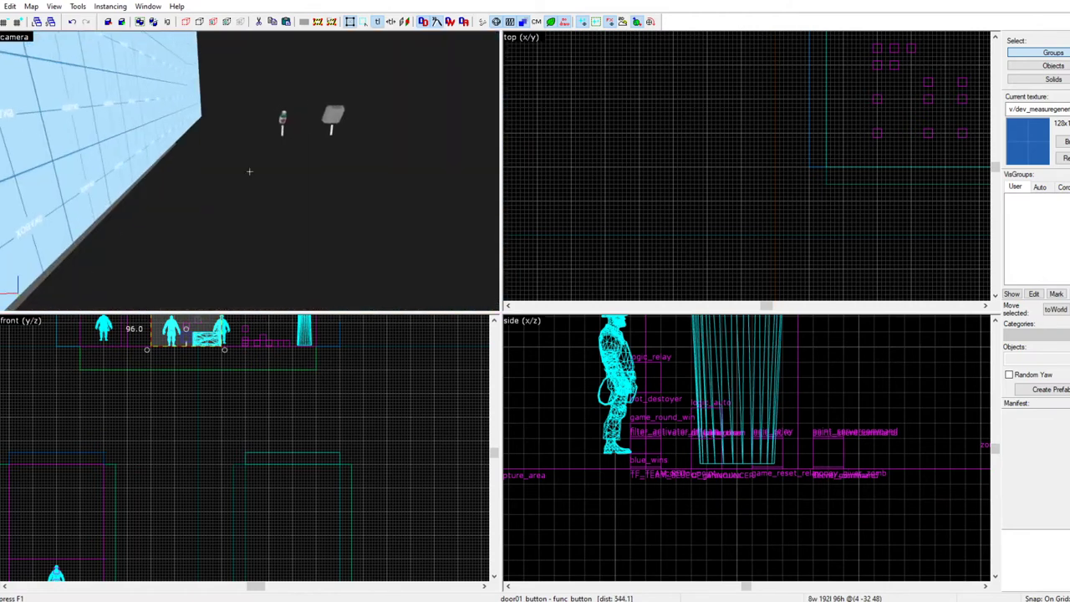
pyautogui.click(286, 122)
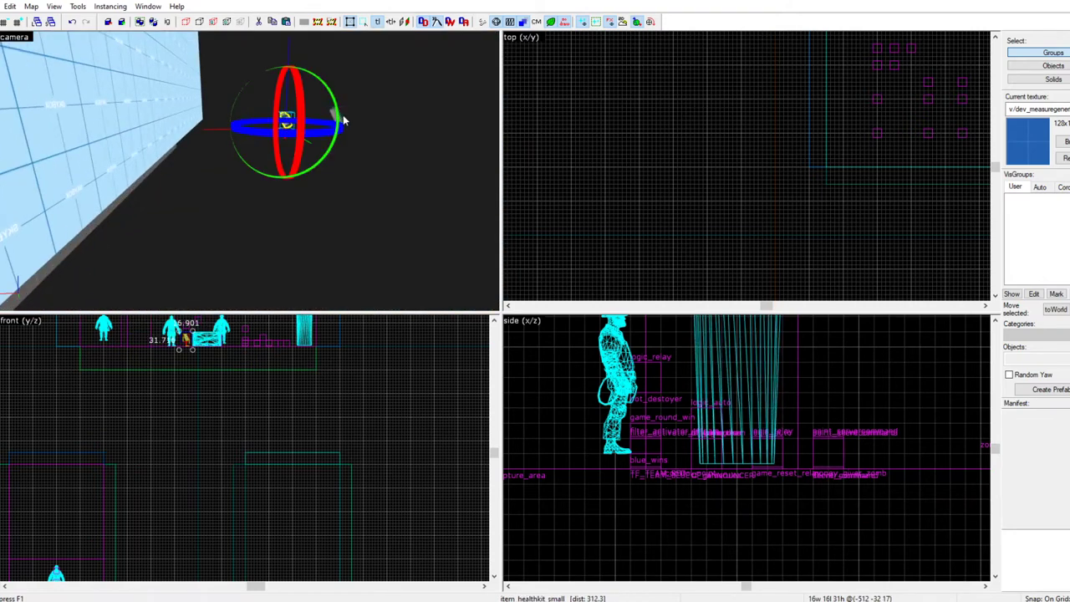
pyautogui.press('z')
pyautogui.press('w')
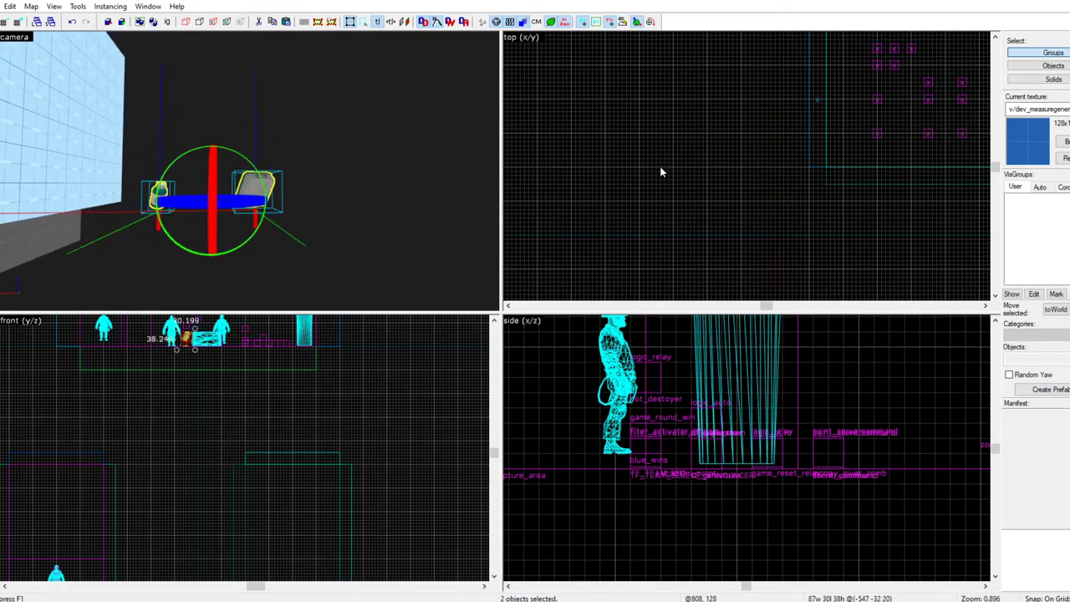
pyautogui.scroll(-10, 661, 173)
pyautogui.scroll(7, 590, 177)
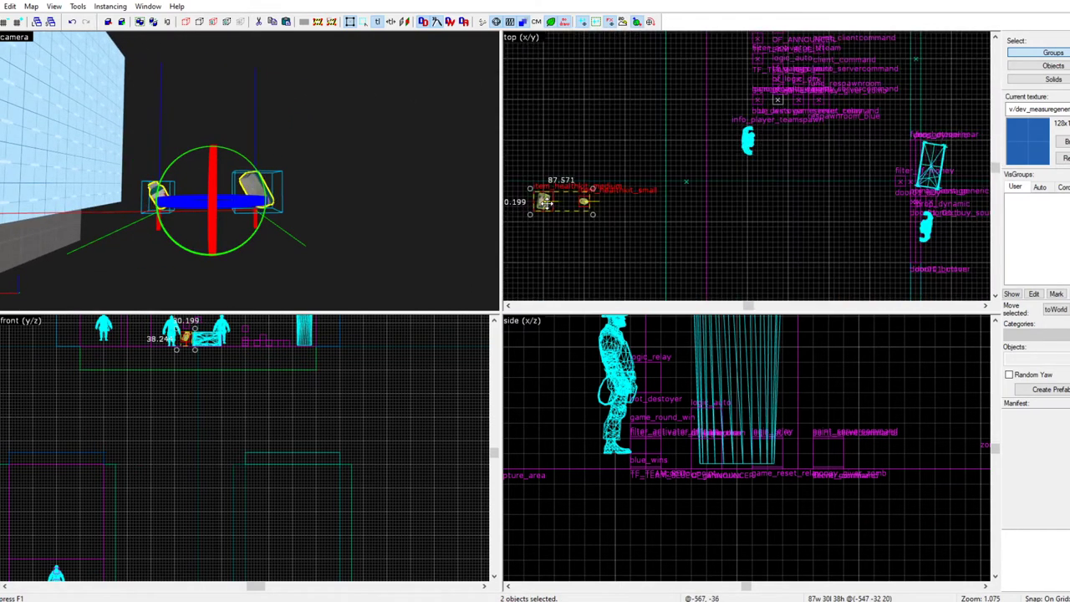
pyautogui.moveTo(770, 136)
pyautogui.mouseDown()
pyautogui.moveTo(757, 206)
pyautogui.moveTo(1069, 211)
pyautogui.moveTo(837, 220)
pyautogui.moveTo(798, 211)
pyautogui.mouseUp()
pyautogui.scroll(6, 759, 207)
pyautogui.press('z')
pyautogui.press('w')
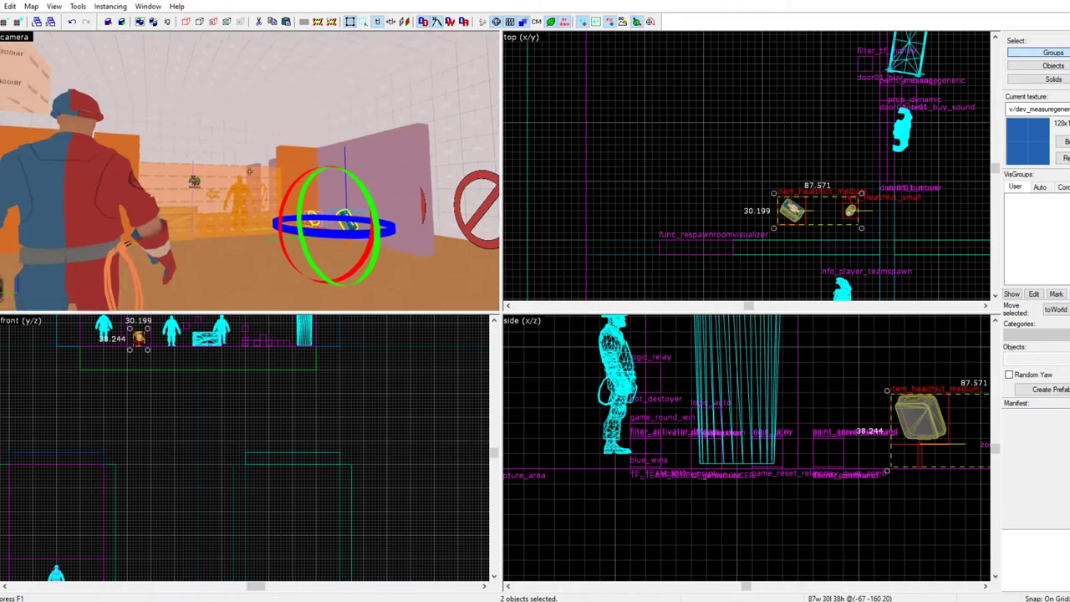
pyautogui.press('w')
pyautogui.press('s')
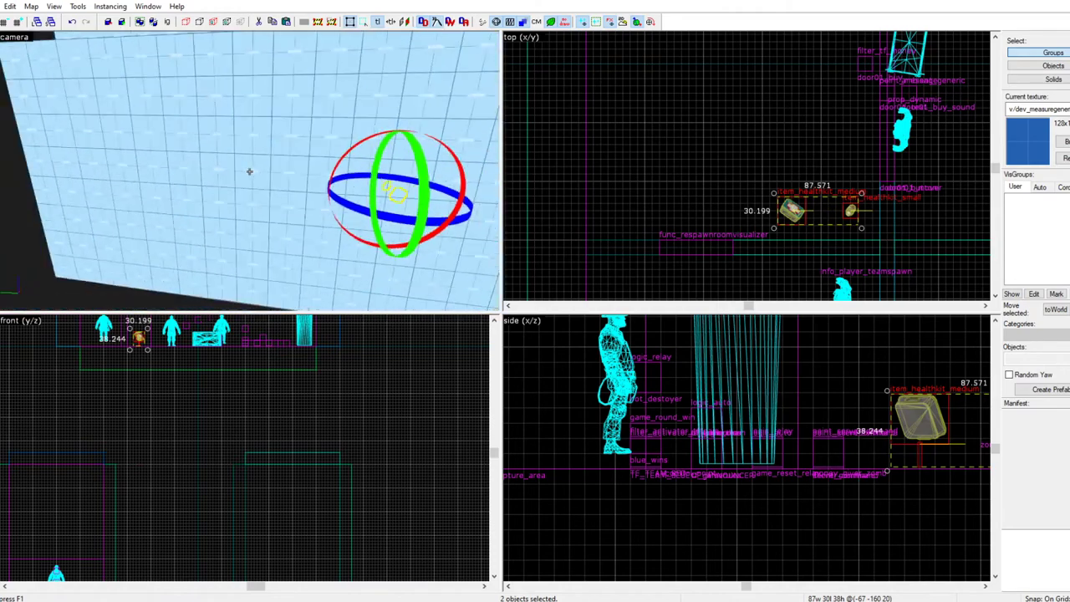
pyautogui.press('w')
pyautogui.moveTo(249, 172); pyautogui.dragTo(250, 175)
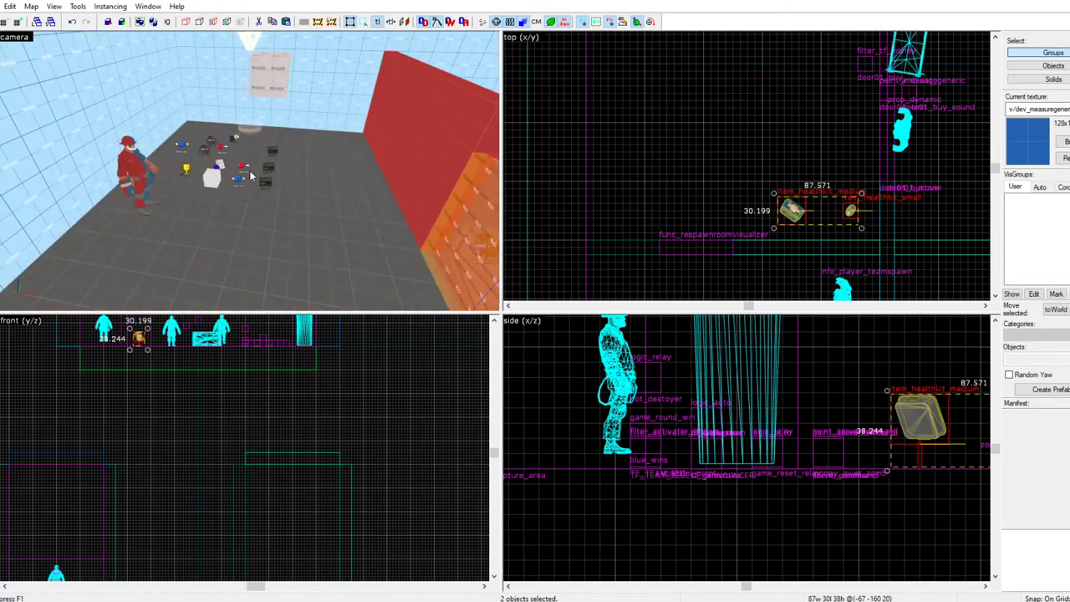
pyautogui.hotkey('alt', 'Tab')
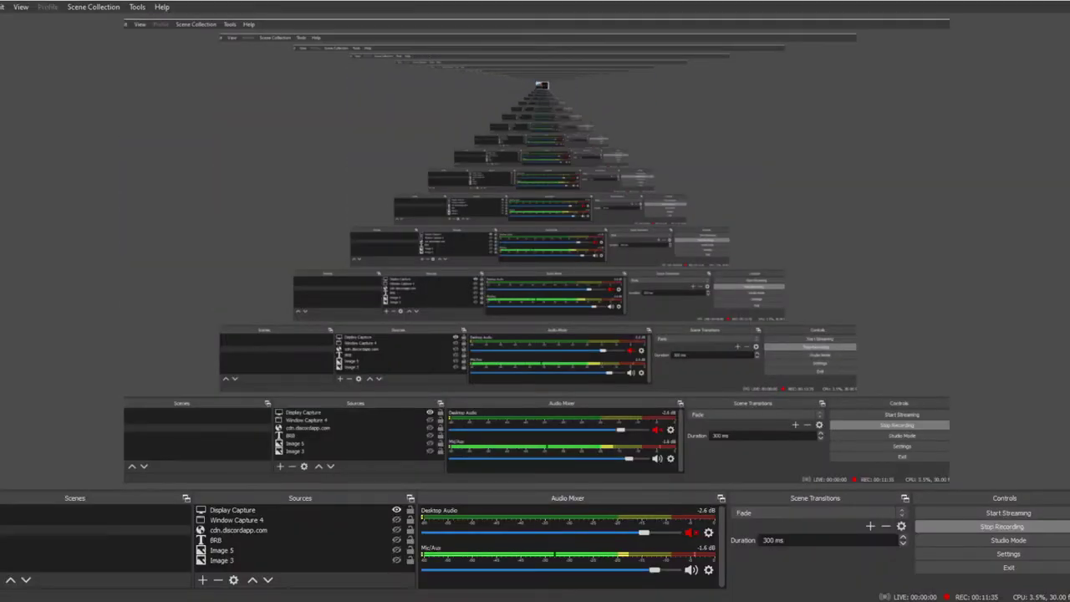
pyautogui.hotkey('alt', 'Tab')
# Inspect the outputs of the door01_buy filter_tf_money entity, including those targeting the zombie spawn zones, and close its properties
pyautogui.press('z')
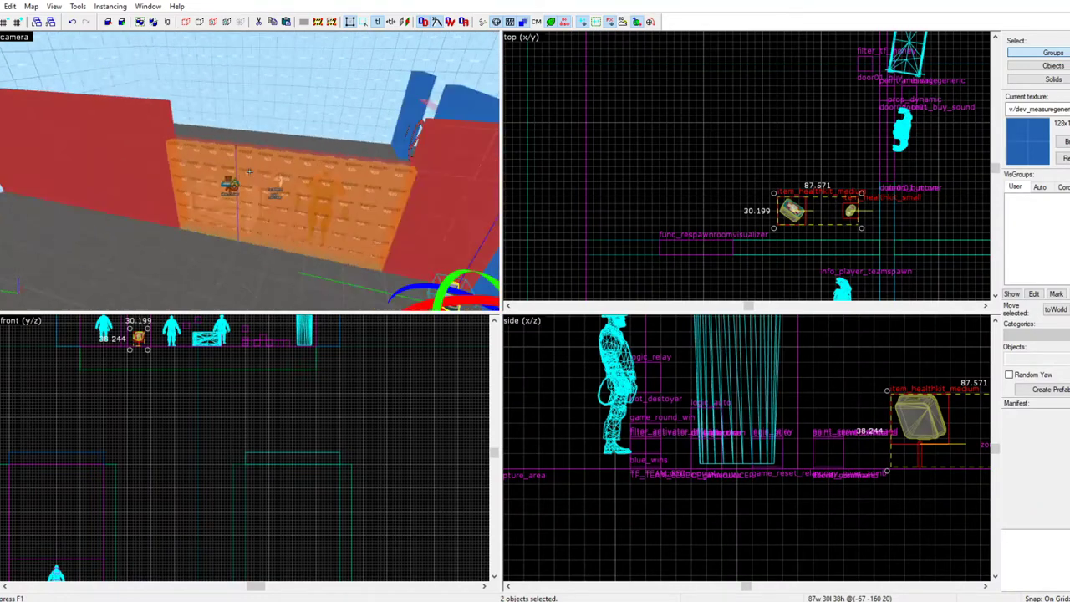
pyautogui.moveTo(247, 179); pyautogui.dragTo(250, 176)
pyautogui.scroll(-4, 249, 174)
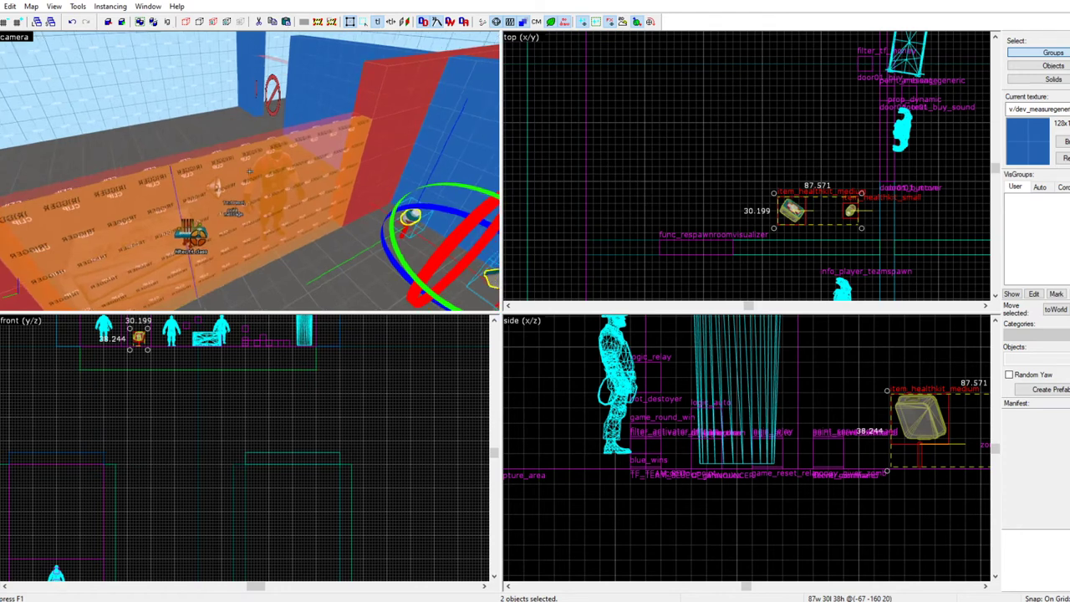
pyautogui.doubleClick(218, 210)
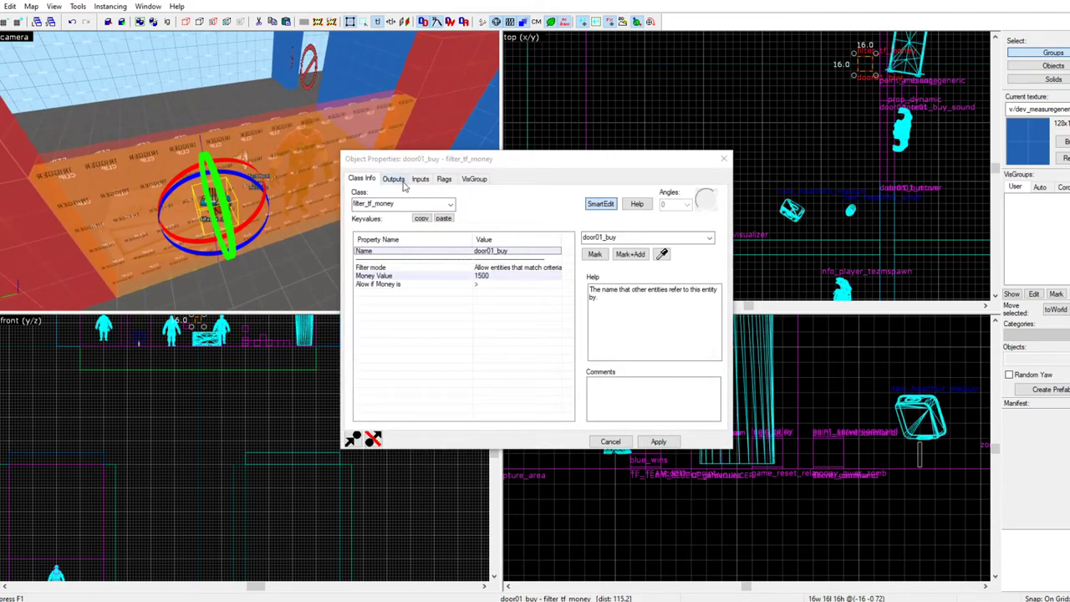
pyautogui.click(452, 264)
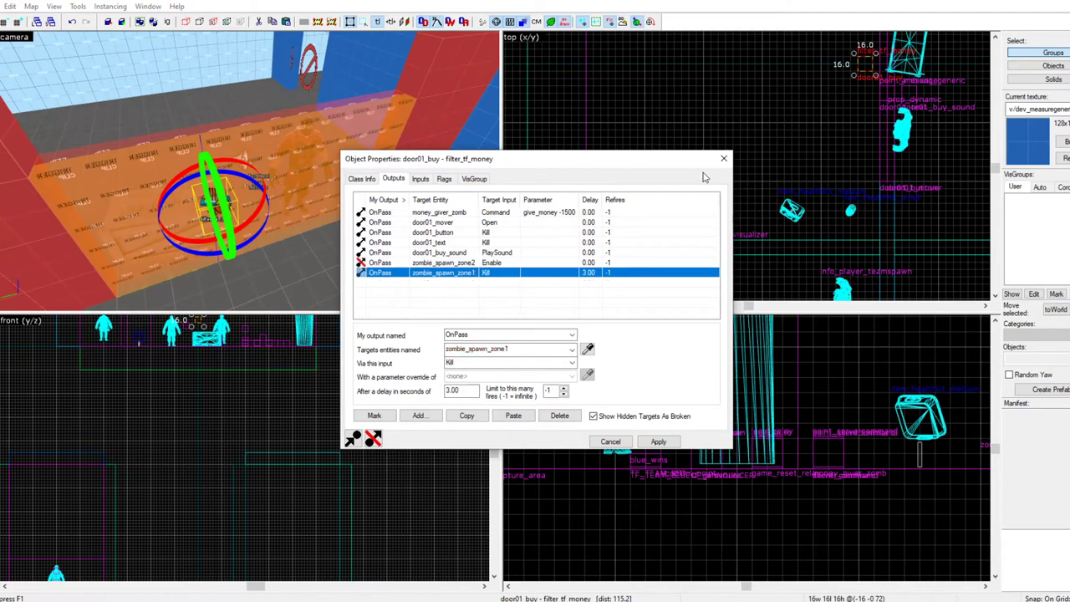
pyautogui.press('Escape')
# Select the zombie_spawn_zone1 trigger_teleport in the room below the map, review its properties and close them
pyautogui.press('z')
pyautogui.press('w')
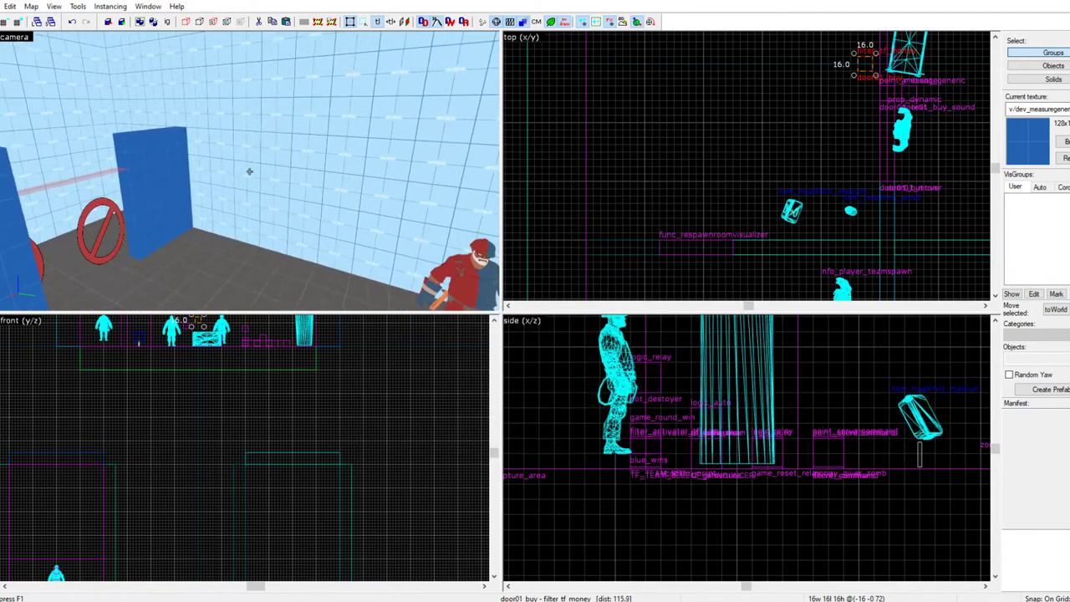
pyautogui.press('w')
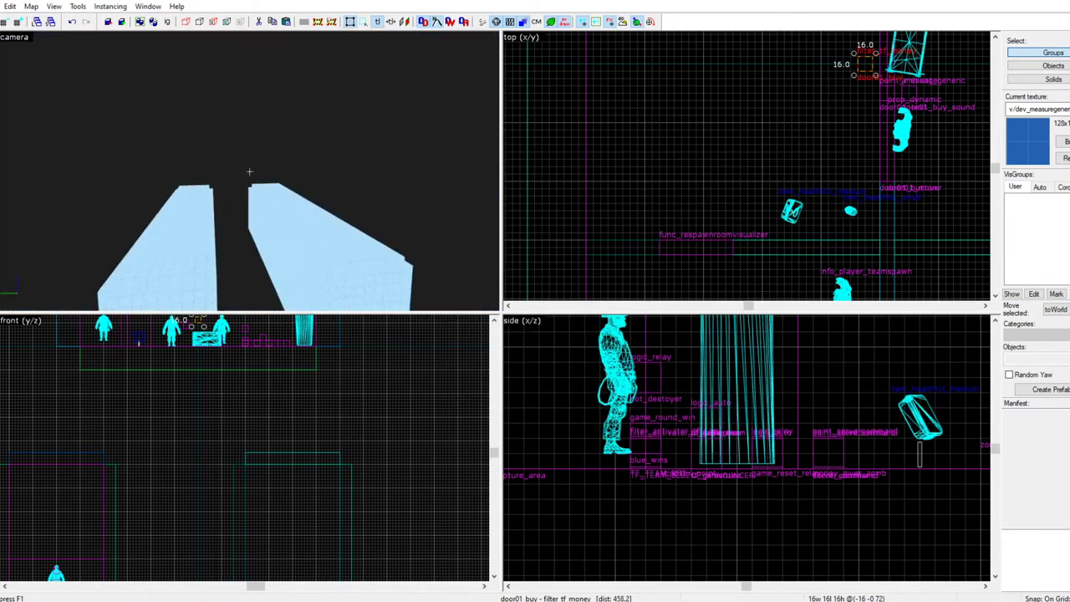
pyautogui.press('w')
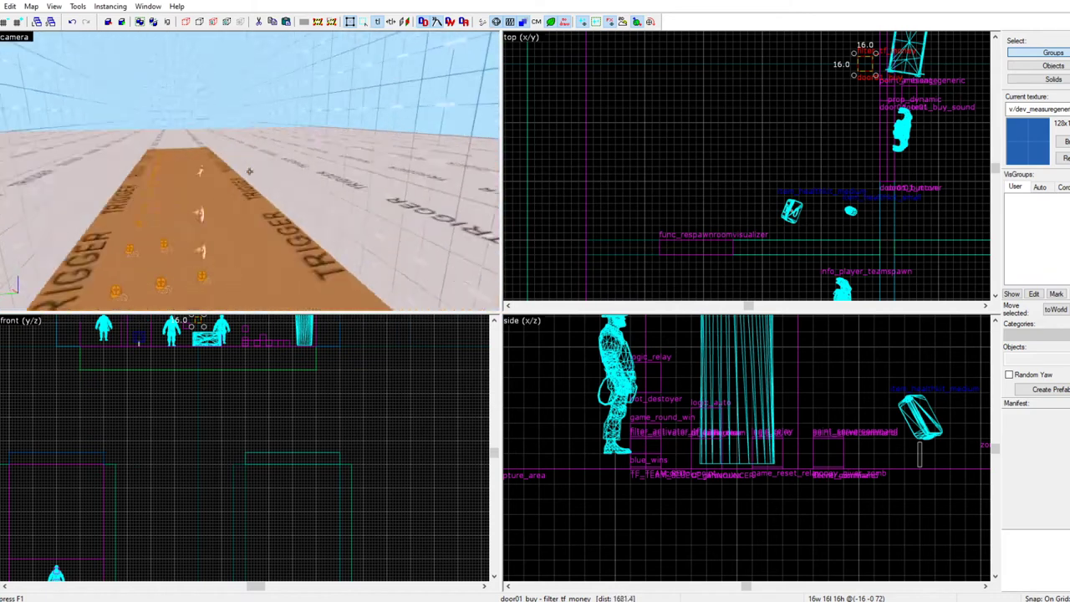
pyautogui.click(250, 171)
pyautogui.press('w')
pyautogui.press('z')
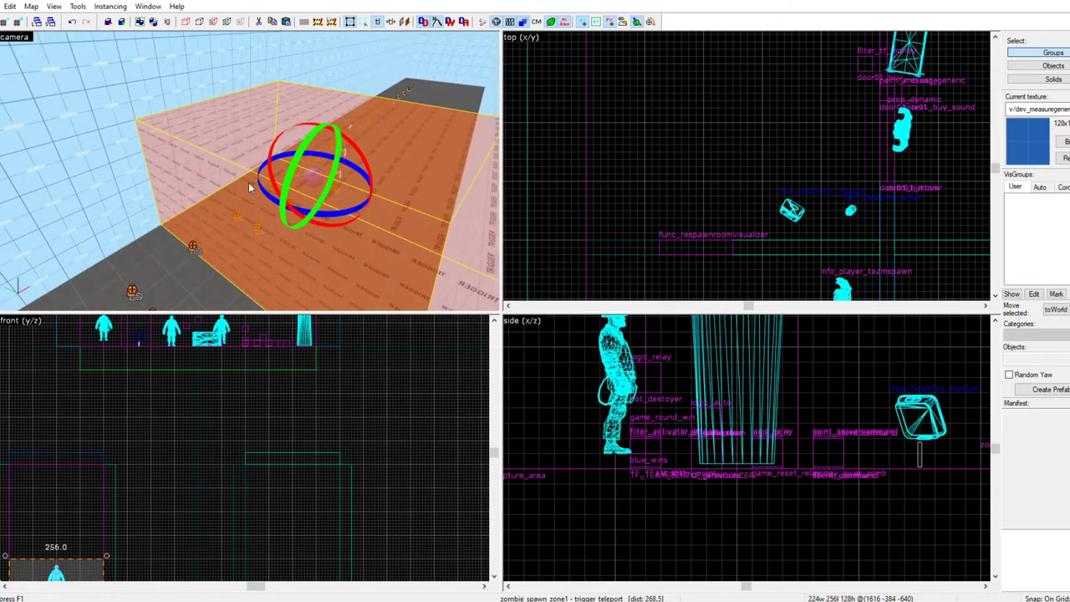
pyautogui.hotkey('alt', 'Return')
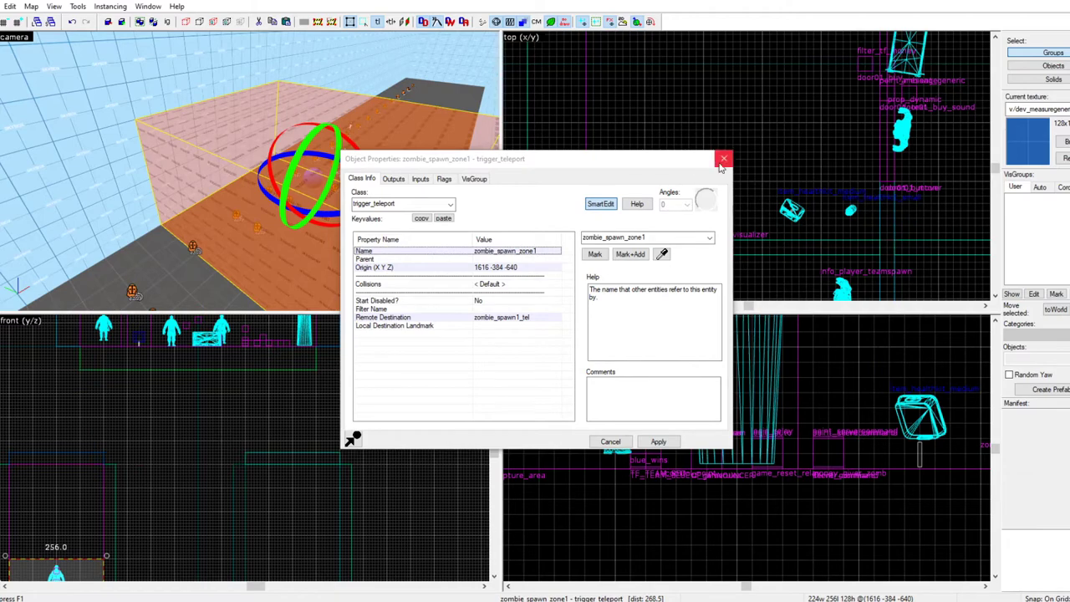
pyautogui.press('Escape')
# Duplicate the zombie_spawn_zone1 trigger_teleport in the top view, placing the copy directly beside the original, 224 units along the x axis
pyautogui.scroll(-5, 683, 185)
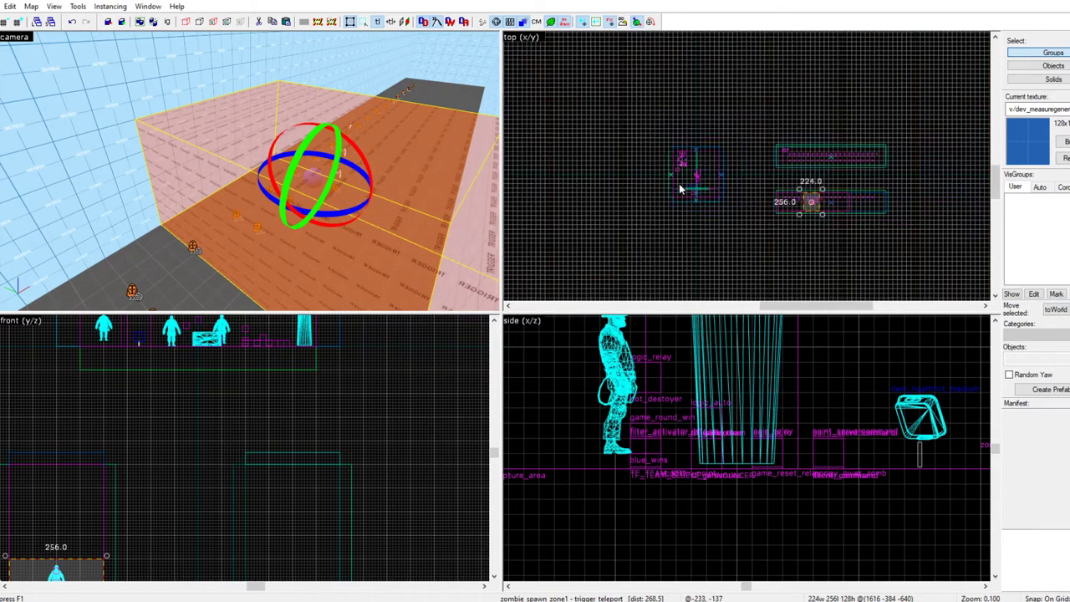
pyautogui.scroll(10, 703, 172)
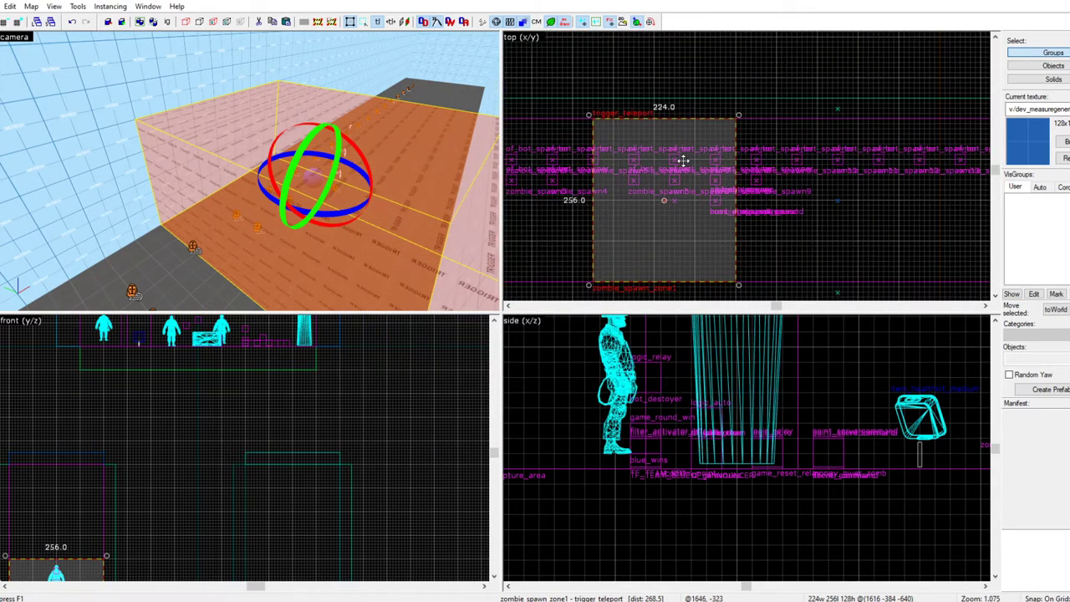
pyautogui.moveTo(676, 163); pyautogui.dragTo(803, 160)
pyautogui.press('z')
pyautogui.press('w')
pyautogui.press('z')
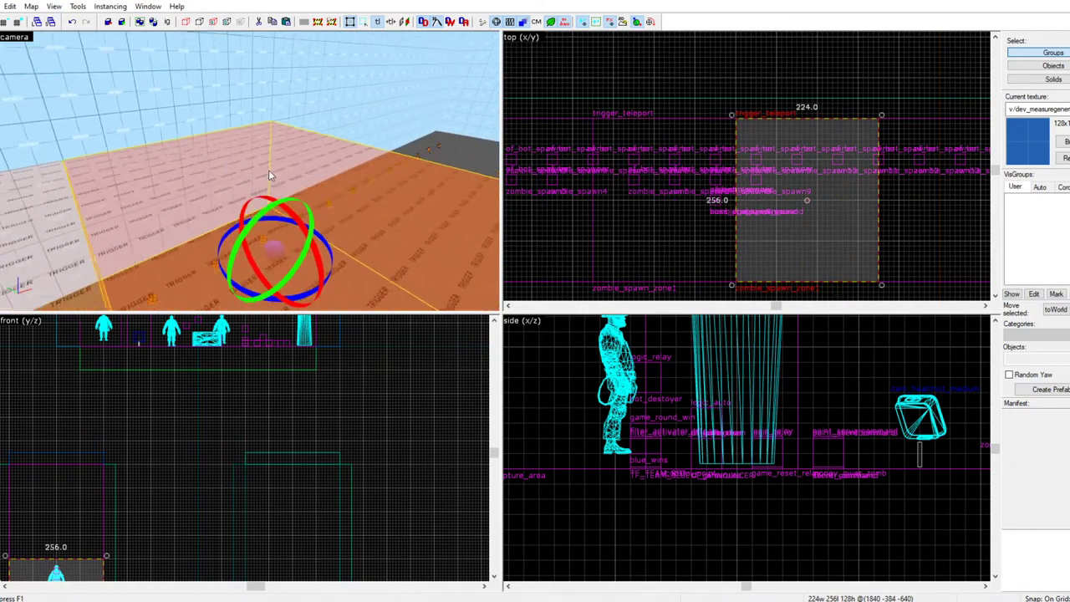
# Name the duplicated trigger_teleport zombie_spawn_zone2 and set its remote destination to zombie_spawn2_tel
pyautogui.doubleClick(268, 170)
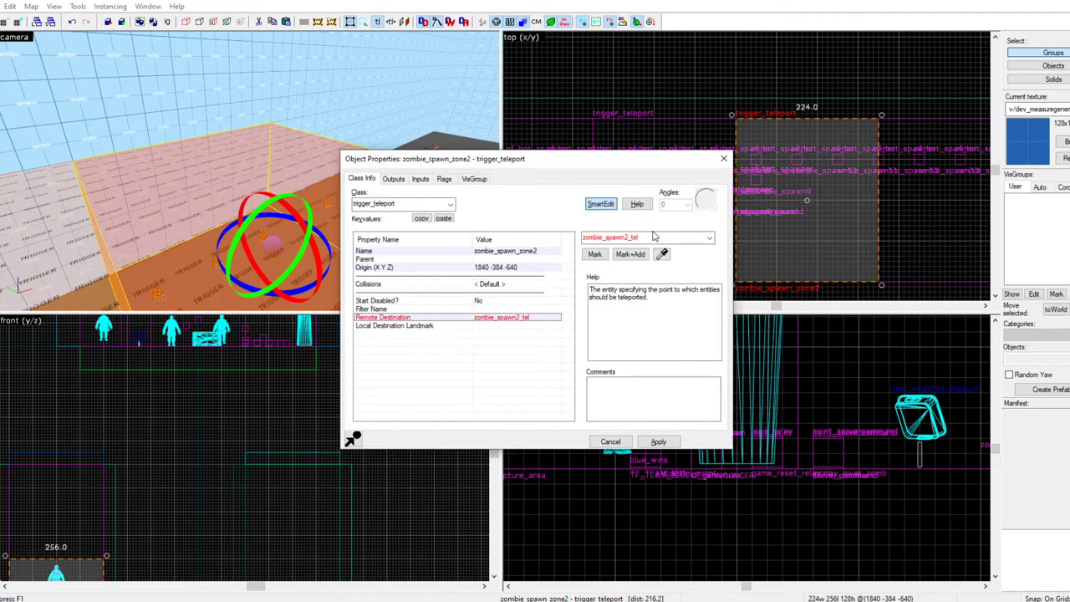
pyautogui.click(721, 162)
# Close the trigger's properties and select the zombie_spawn1_tel info_player_teamspawn in the corner of the main map
pyautogui.press('z')
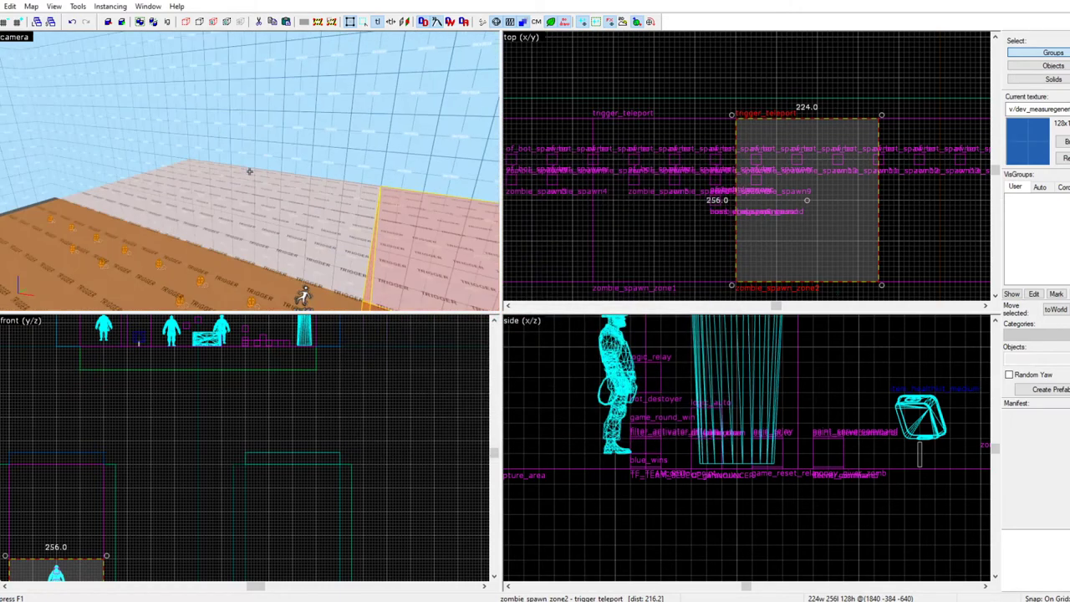
pyautogui.press('w')
pyautogui.press('w')
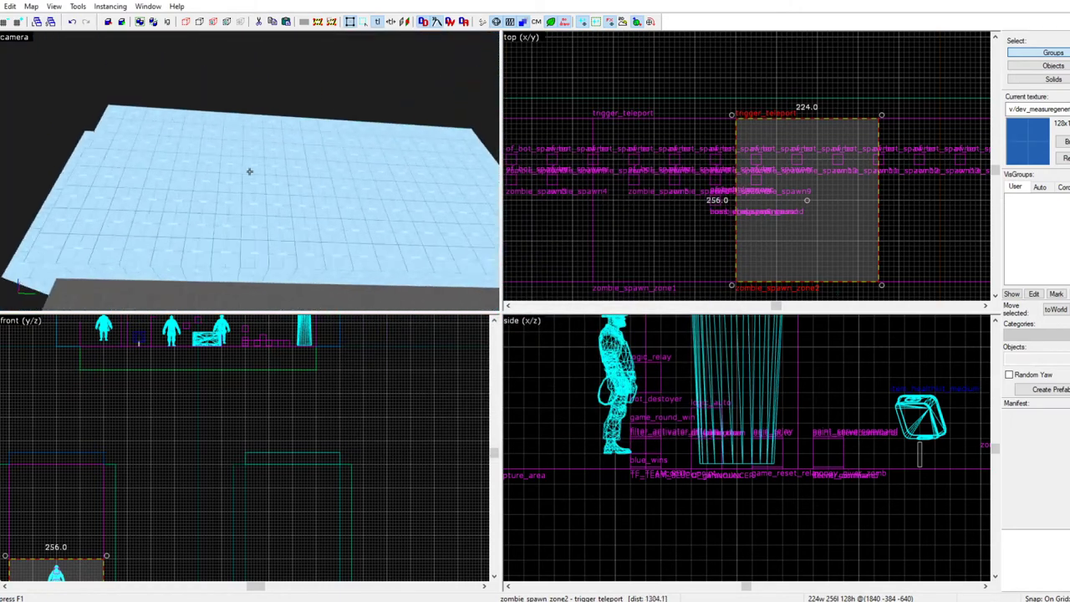
pyautogui.press('w')
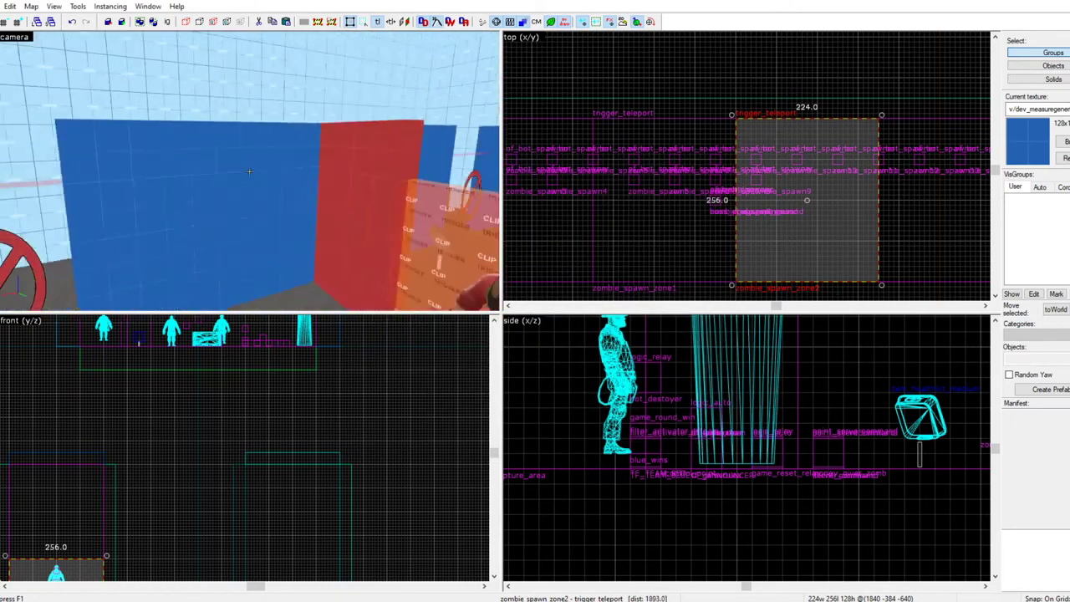
pyautogui.press('w')
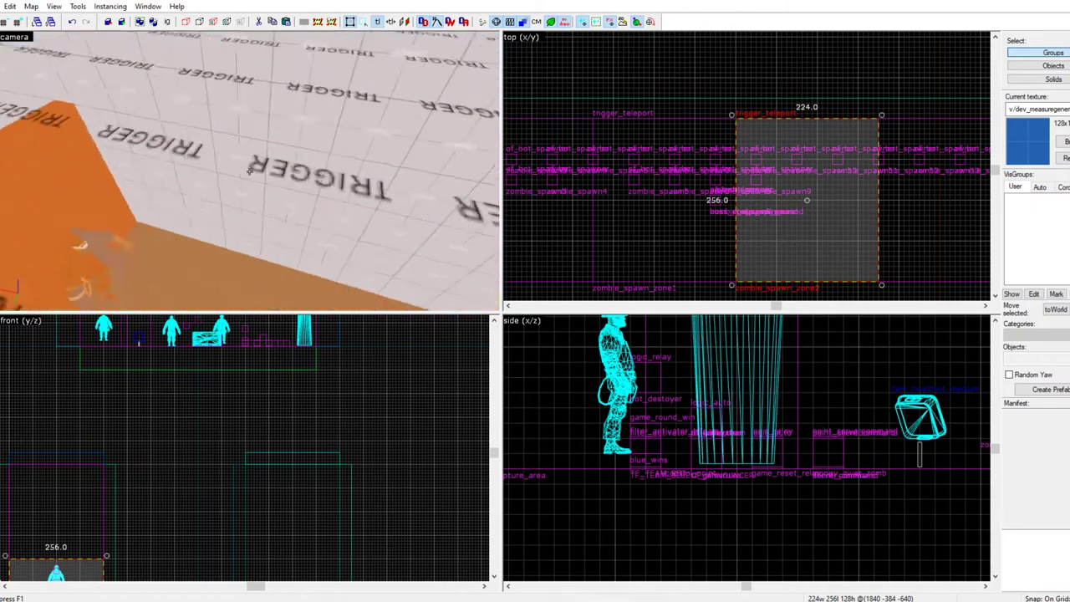
pyautogui.click(250, 172)
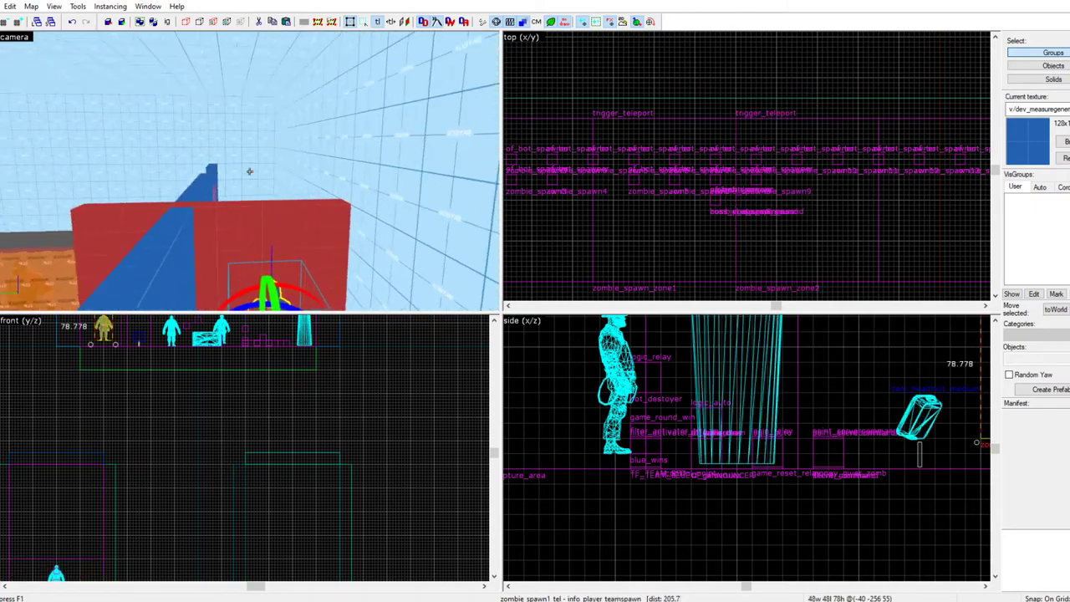
# Paste a copy of the zombie_spawn1_tel info_player_teamspawn on the opposite side of the blue wall and rotate it 180 degrees
pyautogui.hotkey('ctrl', 'v')
pyautogui.scroll(-12, 627, 132)
pyautogui.scroll(-4, 666, 183)
pyautogui.scroll(6, 591, 159)
pyautogui.scroll(5, 617, 153)
pyautogui.scroll(10, 630, 174)
pyautogui.moveTo(597, 203); pyautogui.dragTo(597, 202)
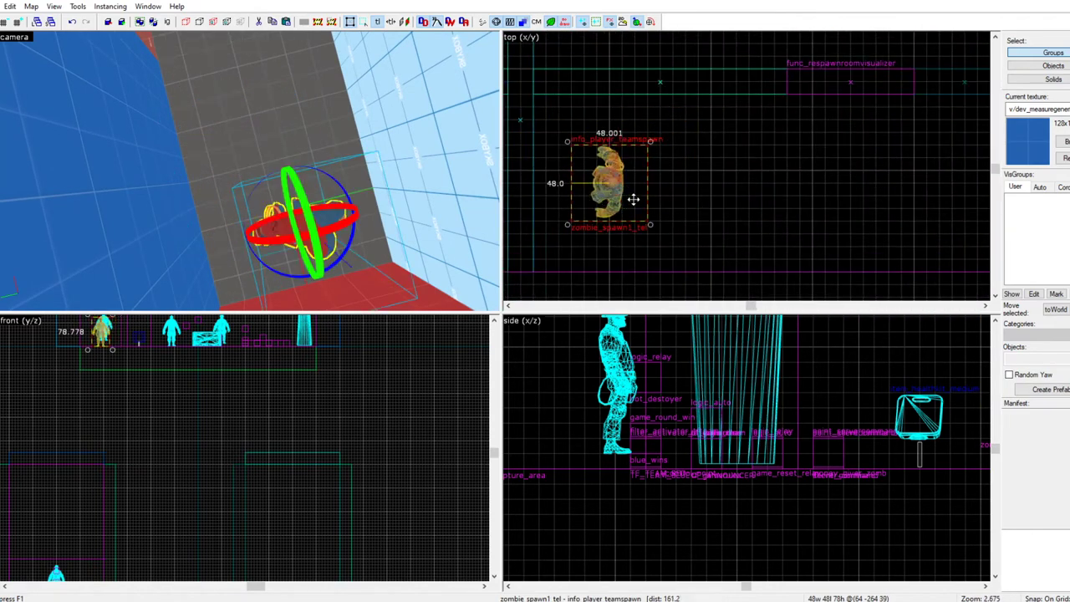
pyautogui.moveTo(652, 224); pyautogui.dragTo(555, 175)
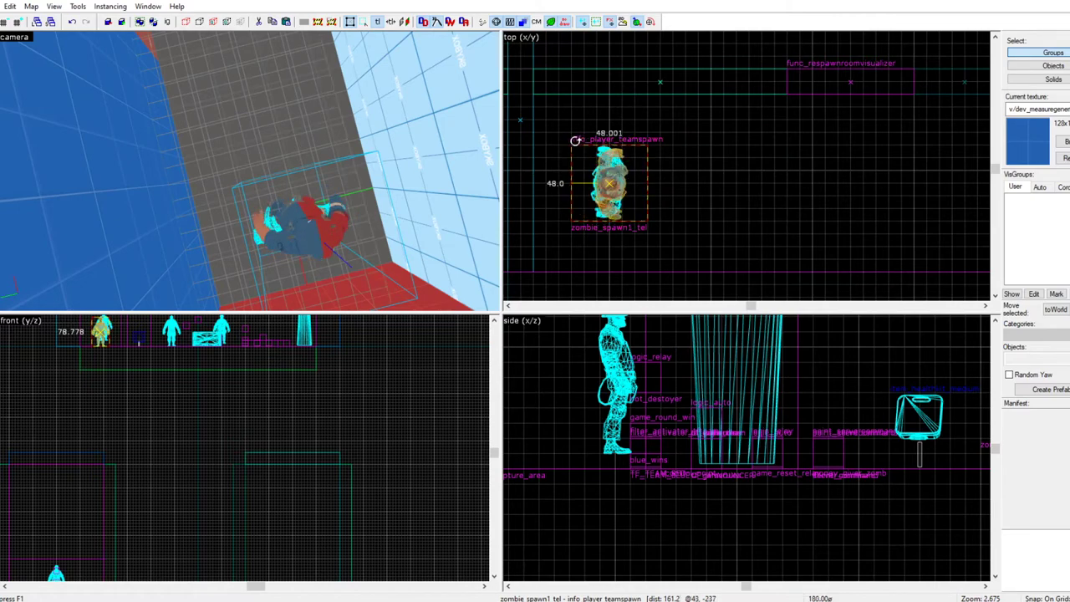
# Raise the copied info_player_teamspawn to 64 -264 47 and name it zombie_spawn2_tel
pyautogui.scroll(8, 250, 368)
pyautogui.moveTo(249, 368); pyautogui.dragTo(249, 368)
pyautogui.press('z')
pyautogui.press('z')
pyautogui.hotkey('alt', 'Return')
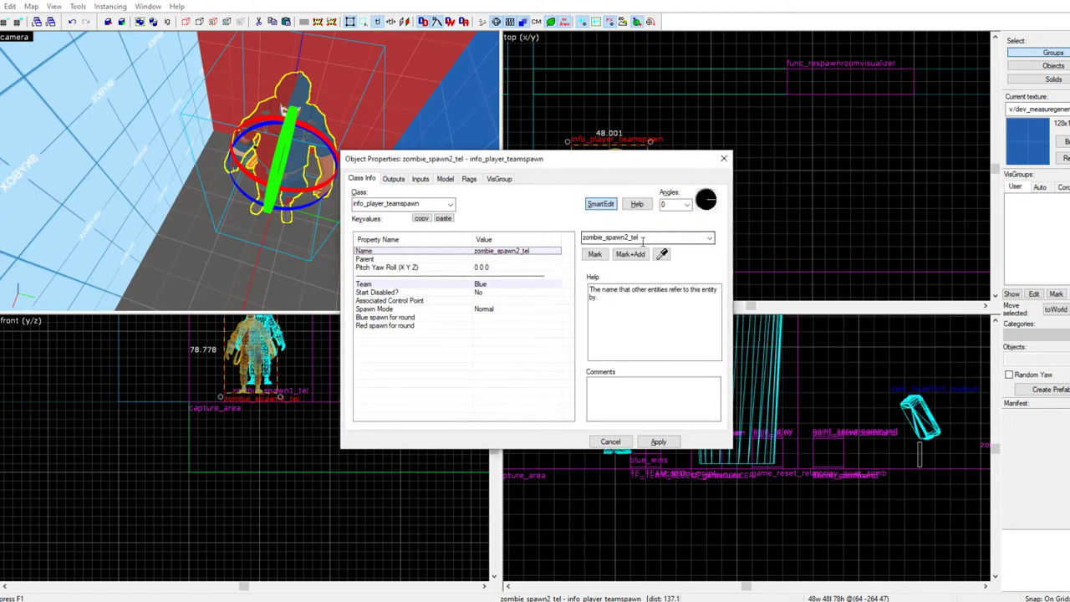
pyautogui.click(723, 159)
# Examine where the two zombie teleport destinations stand relative to the blue wall, the red walls and the clip barriers
pyautogui.press('z')
pyautogui.press('s')
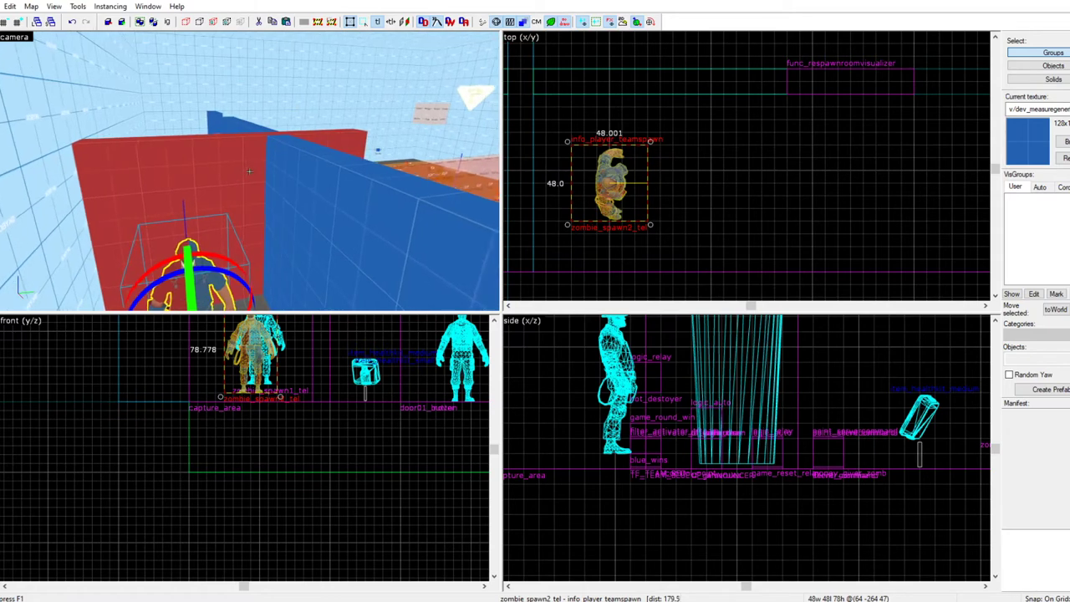
pyautogui.press('z')
pyautogui.press('d')
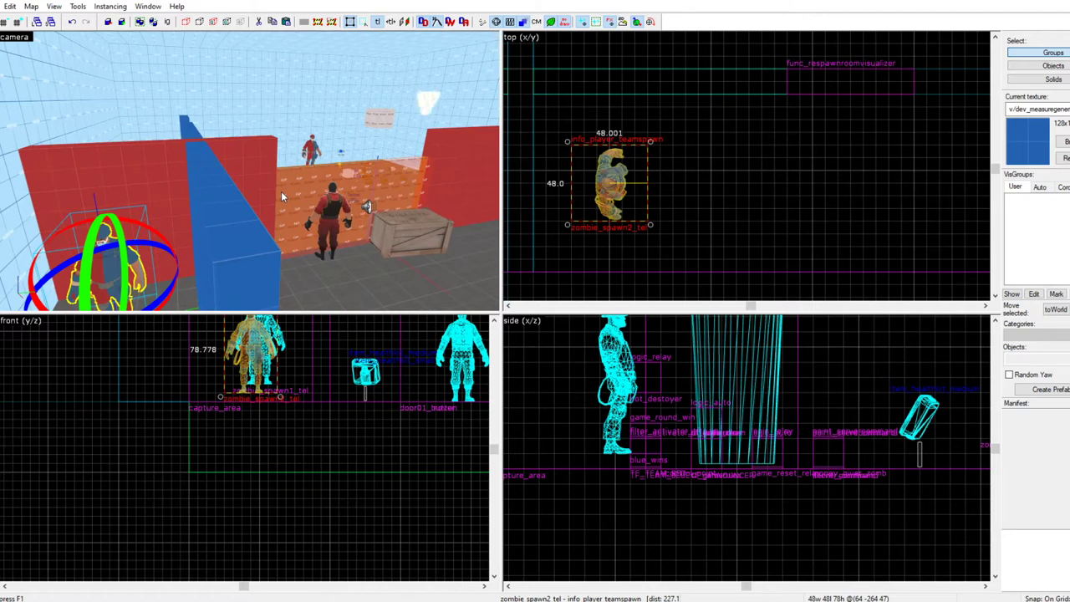
pyautogui.press('z')
pyautogui.press('w')
pyautogui.press('d')
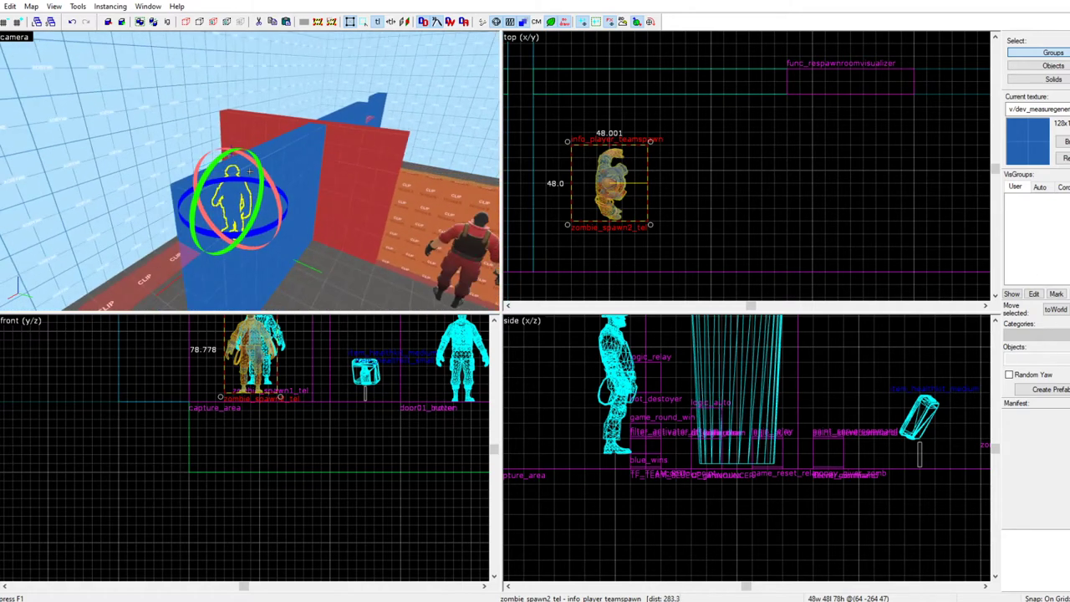
pyautogui.press('w')
pyautogui.press('a')
pyautogui.press('a')
pyautogui.press('w')
pyautogui.press('z')
pyautogui.press('z')
pyautogui.press('d')
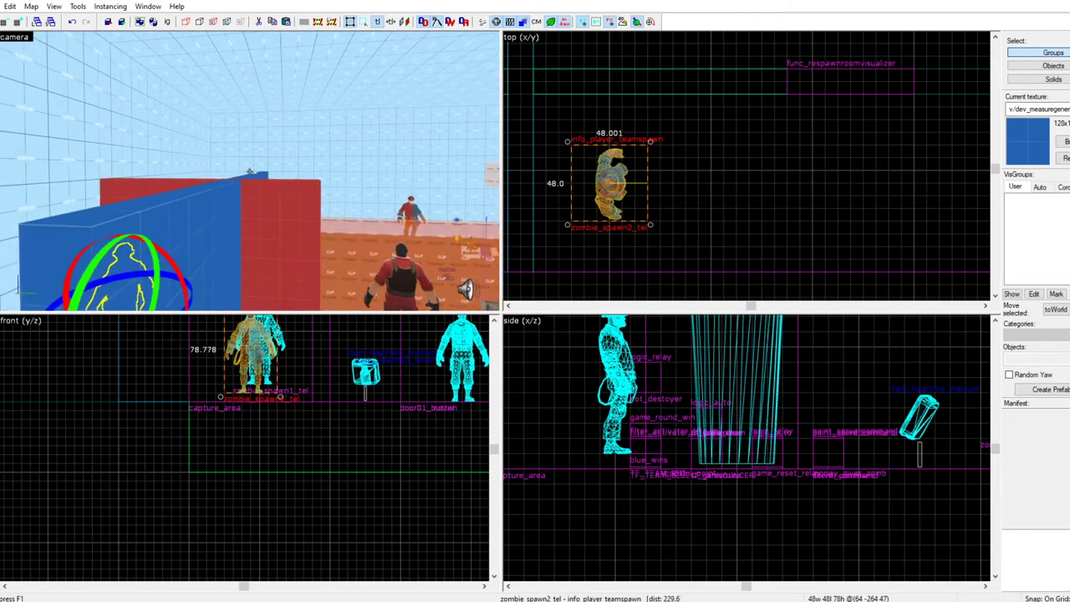
pyautogui.press('w')
pyautogui.press('d')
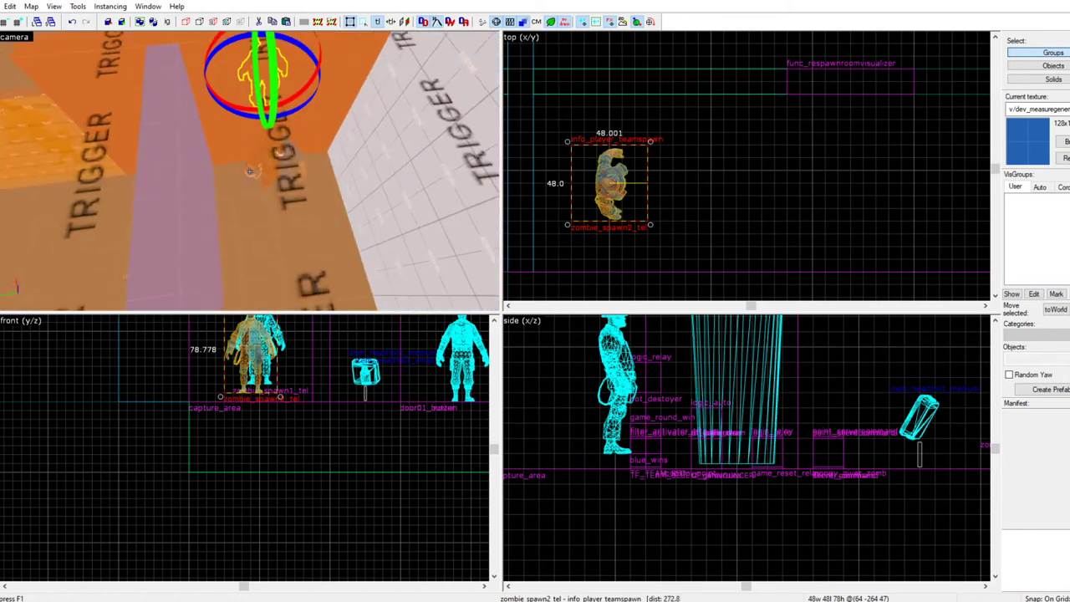
pyautogui.press('w')
pyautogui.press('a')
pyautogui.press('z')
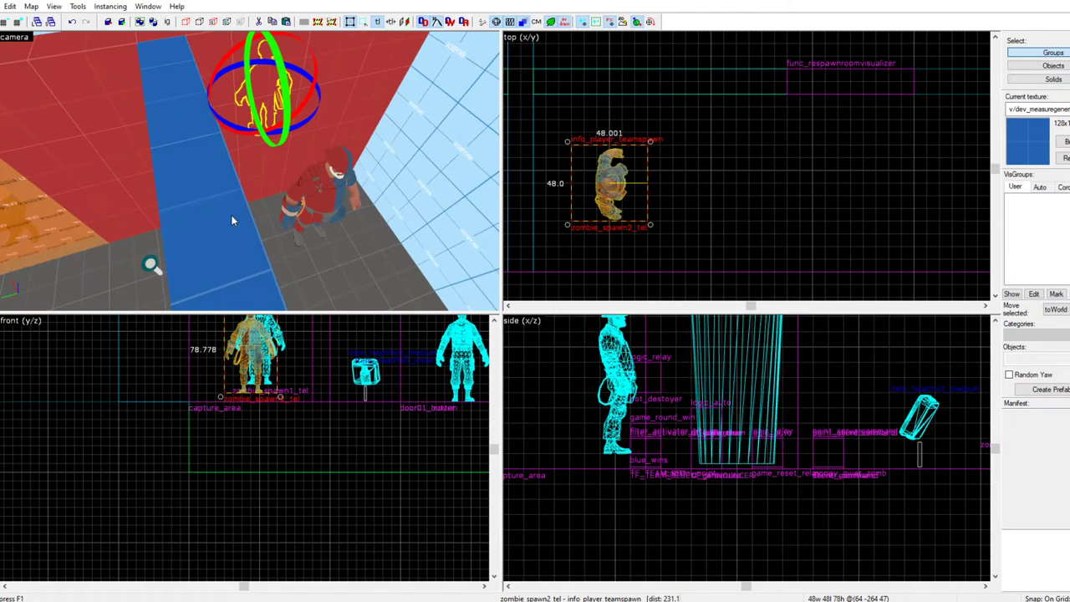
# Select the extra zombie_spawn2_tel info_player_teamspawn beside zombie_spawn1_tel and move it over that spawn at -40 -256 63
pyautogui.press('z')
pyautogui.press('w')
pyautogui.press('s')
pyautogui.moveTo(249, 172); pyautogui.dragTo(249, 172)
pyautogui.click(249, 172)
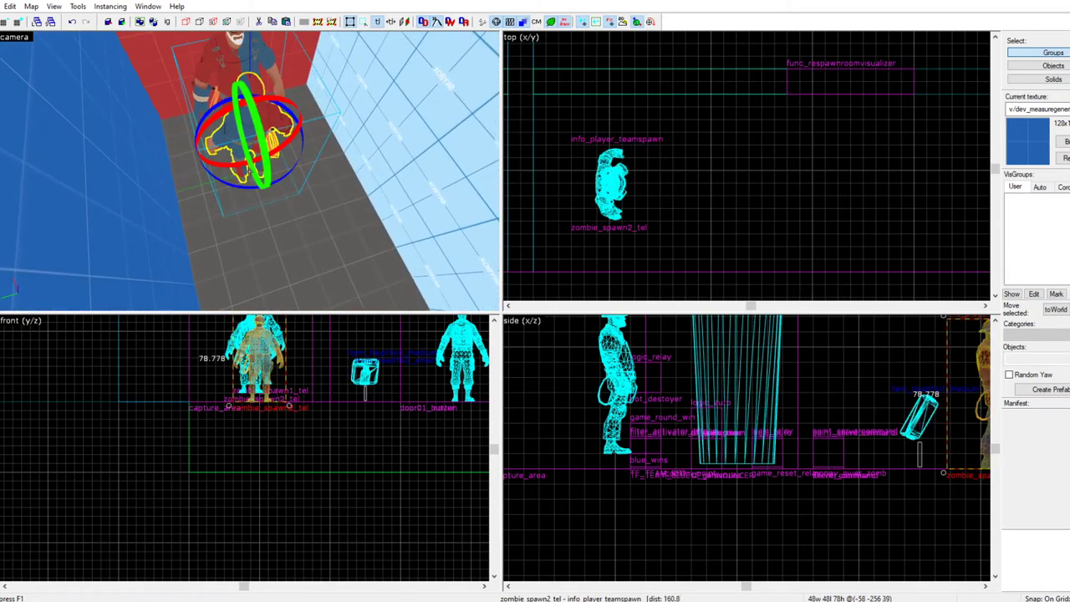
pyautogui.scroll(-6, 651, 151)
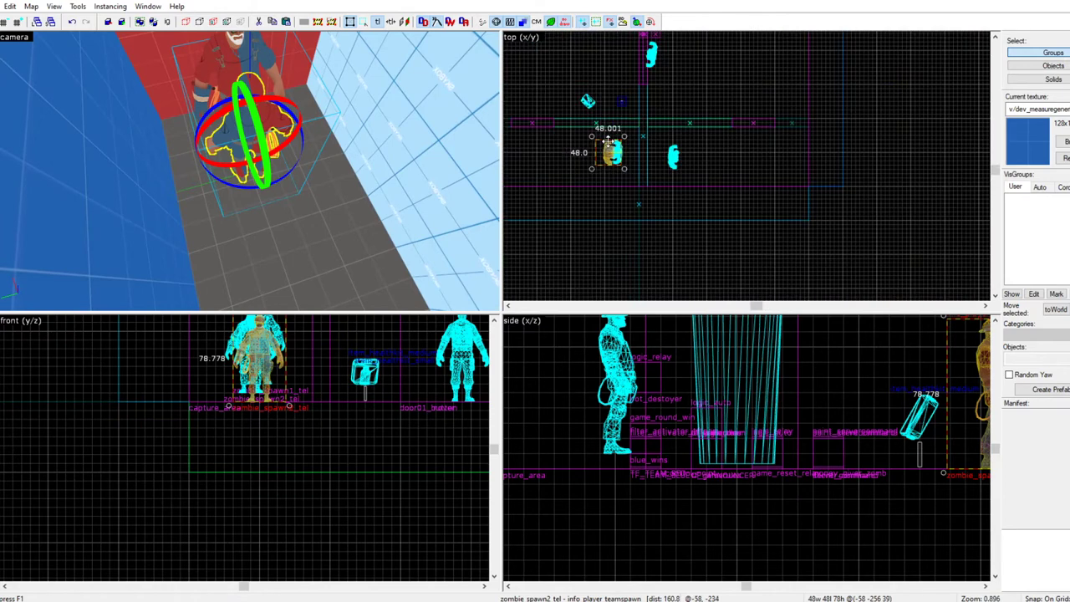
pyautogui.scroll(6, 611, 142)
pyautogui.moveTo(676, 133); pyautogui.dragTo(595, 207)
pyautogui.scroll(-3, 256, 406)
pyautogui.scroll(5, 276, 360)
pyautogui.moveTo(281, 351); pyautogui.dragTo(280, 350)
pyautogui.press('z')
pyautogui.press('s')
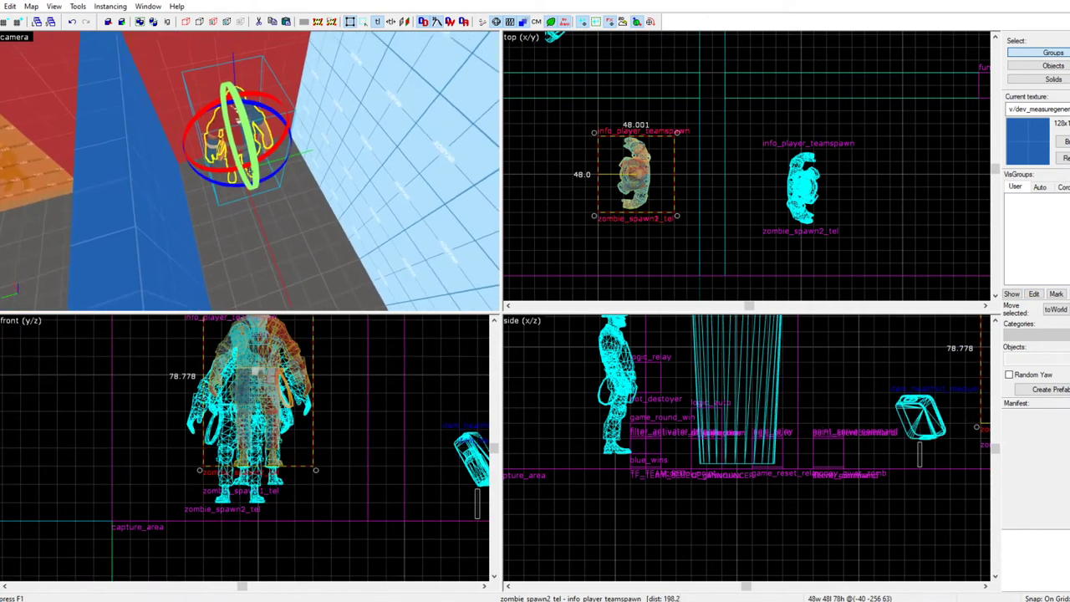
# Compare the two overlapping info_player_teamspawn entities, review the name of the upper one and close its properties
pyautogui.press('w')
pyautogui.scroll(3, 241, 216)
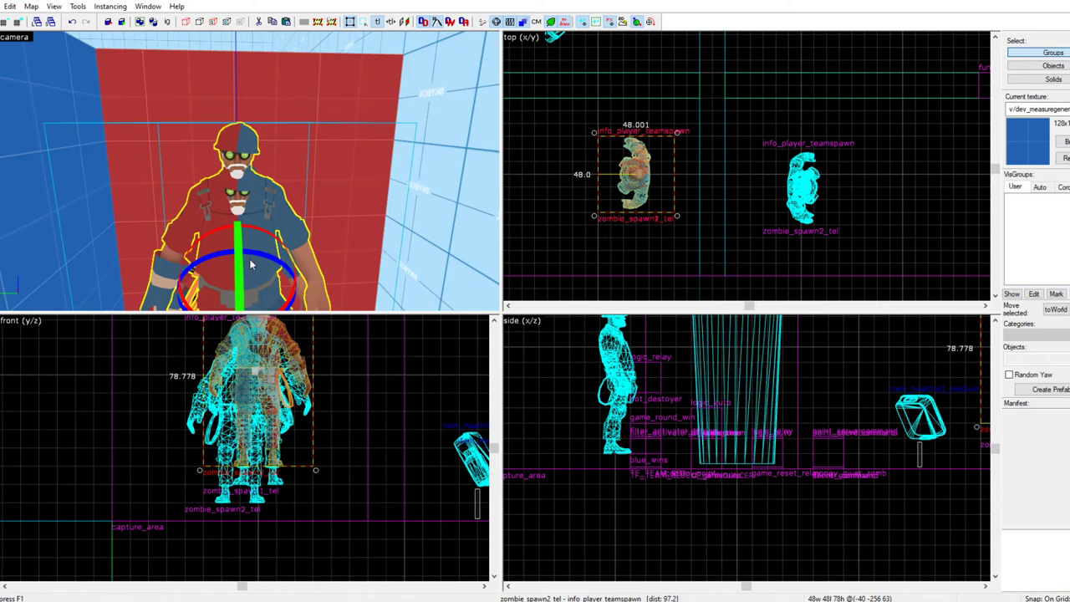
pyautogui.scroll(2, 240, 205)
pyautogui.click(234, 211)
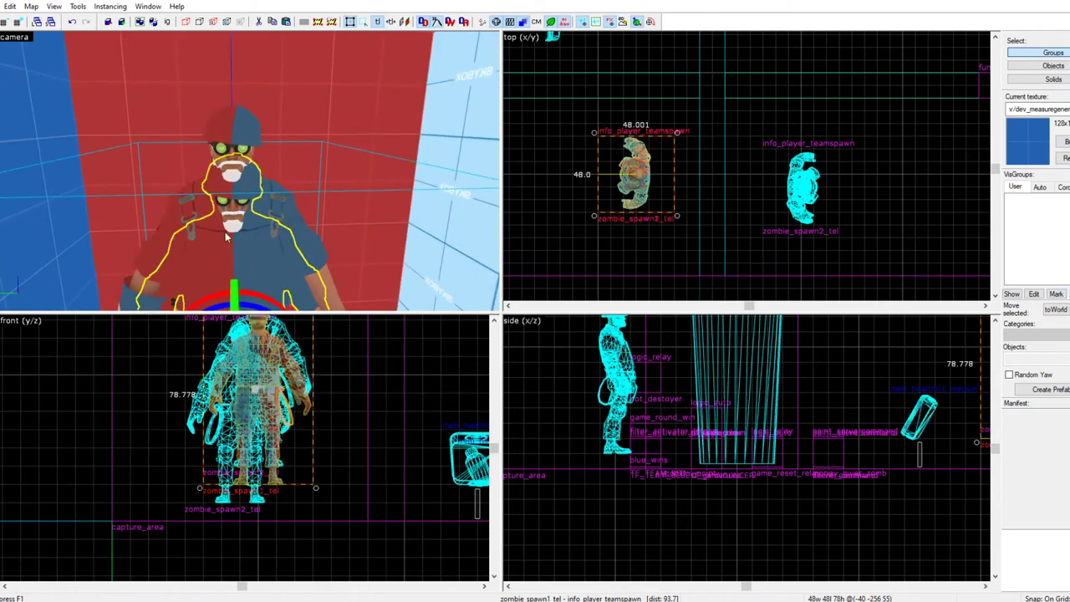
pyautogui.click(240, 149)
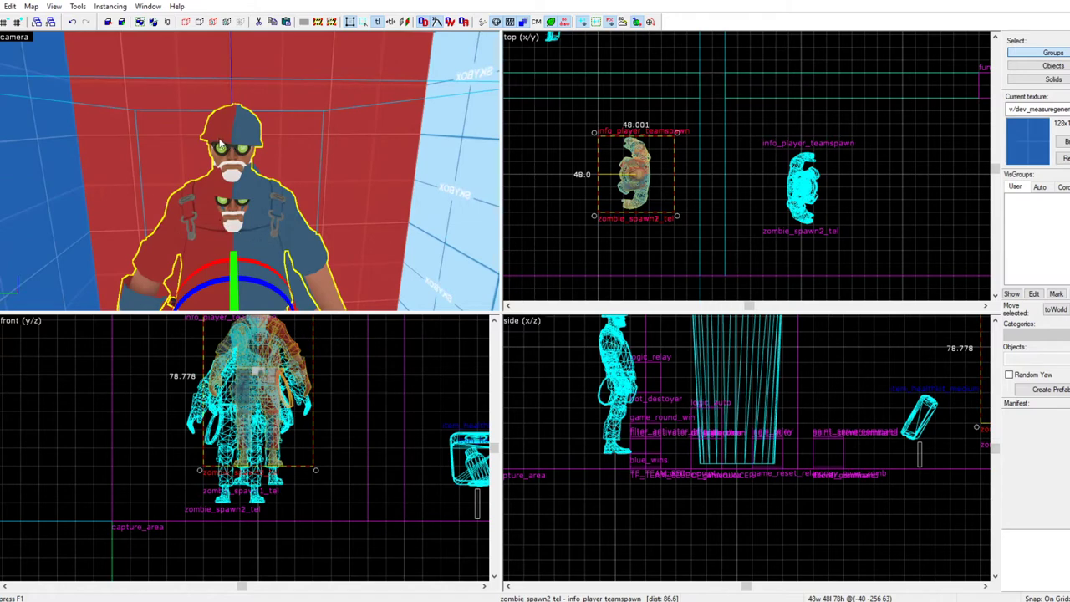
pyautogui.doubleClick(237, 146)
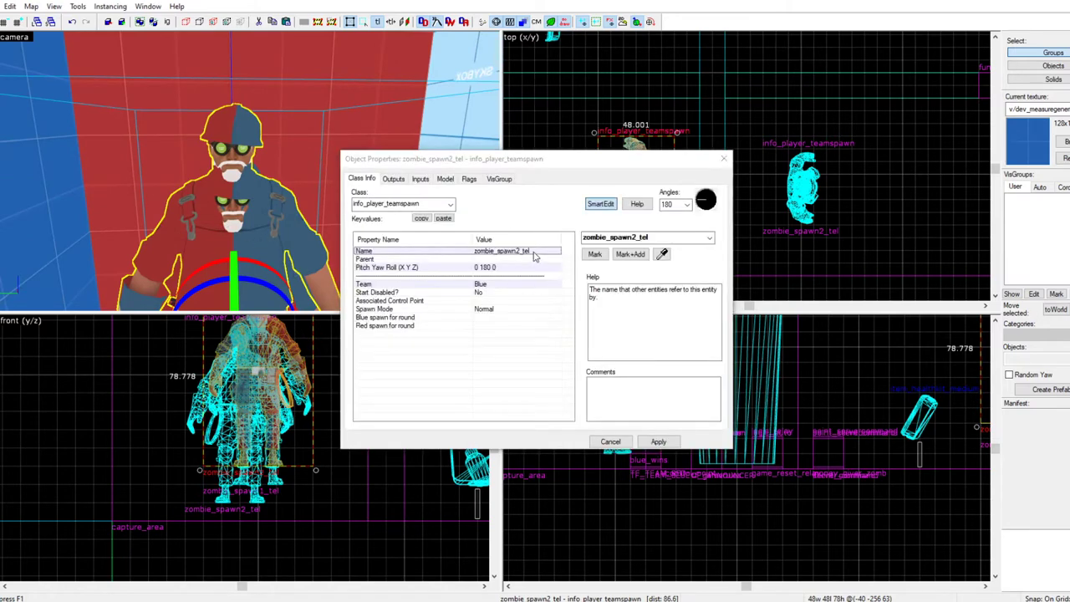
pyautogui.click(728, 162)
# Look over the map's rooms, walls, clip barriers and item pickups around the zombie spawn destinations
pyautogui.press('z')
pyautogui.press('s')
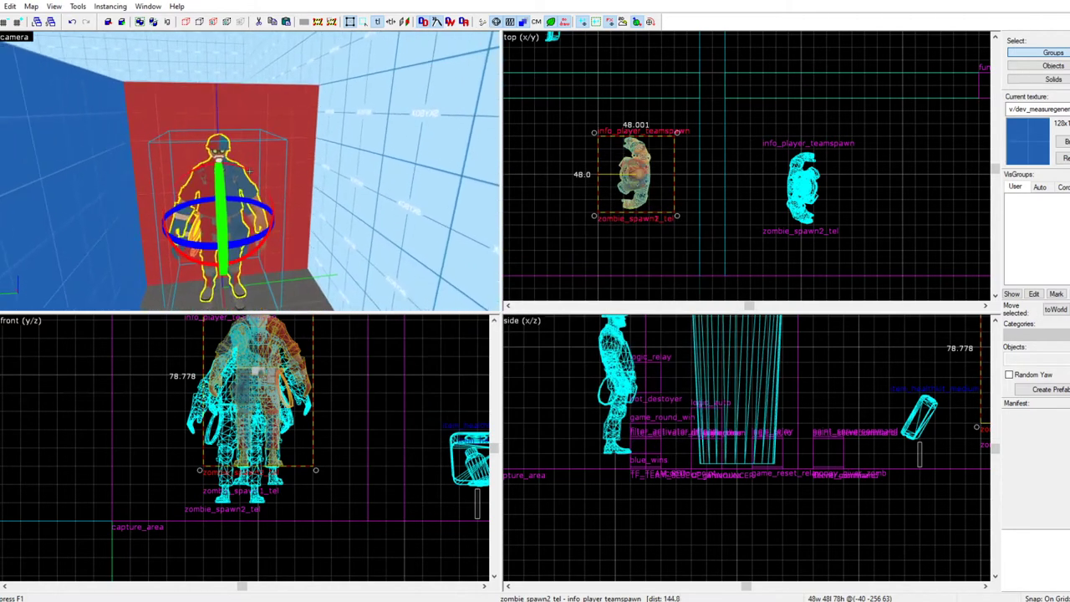
pyautogui.press('w')
pyautogui.press('z')
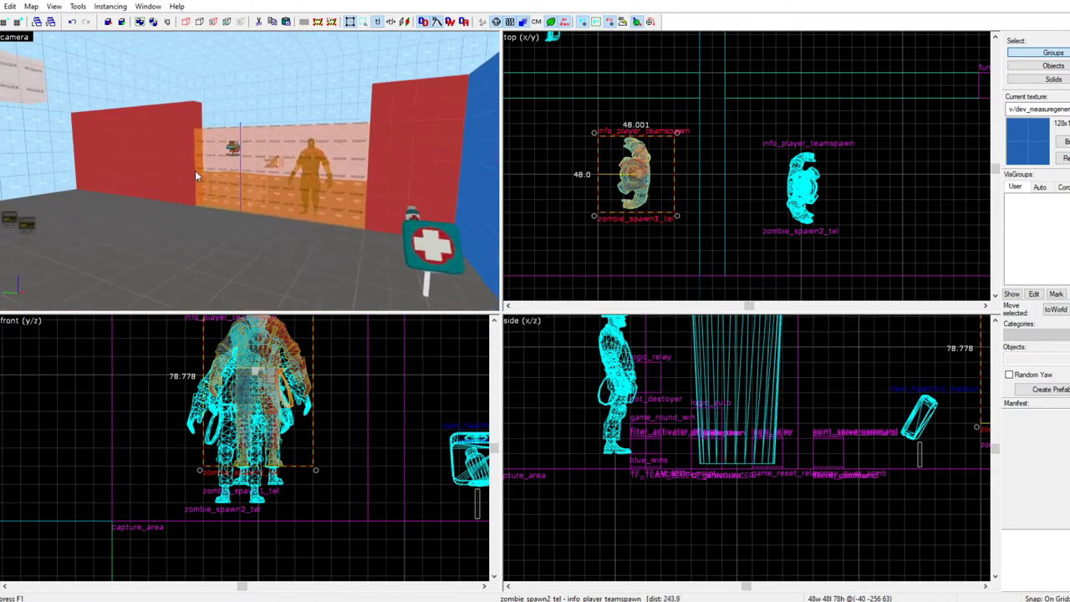
pyautogui.press('z')
pyautogui.press('w')
pyautogui.press('s')
pyautogui.press('z')
pyautogui.scroll(2, 250, 172)
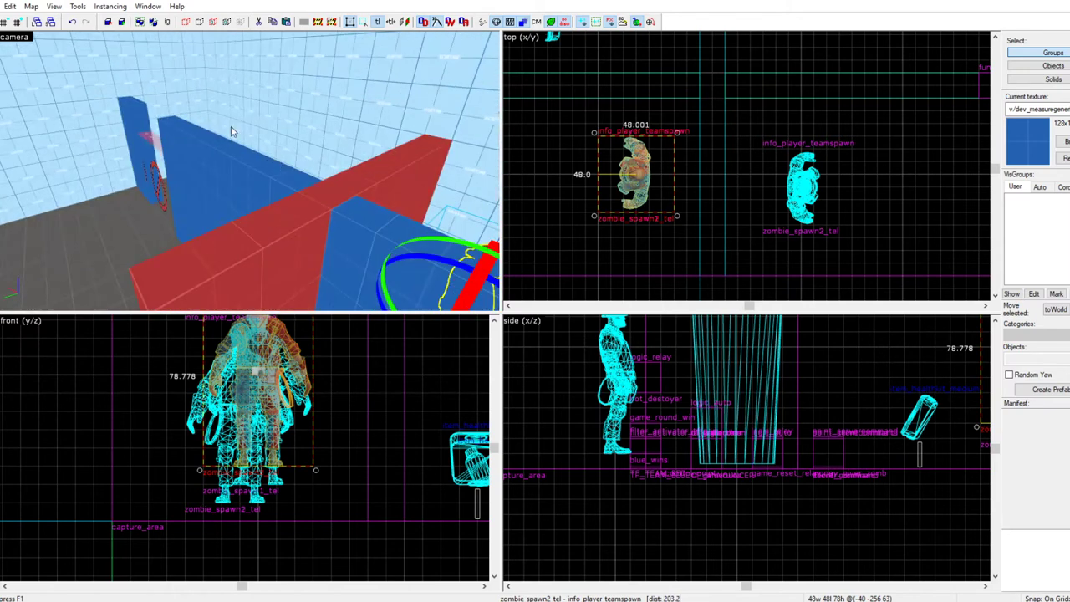
pyautogui.press('s')
pyautogui.press('z')
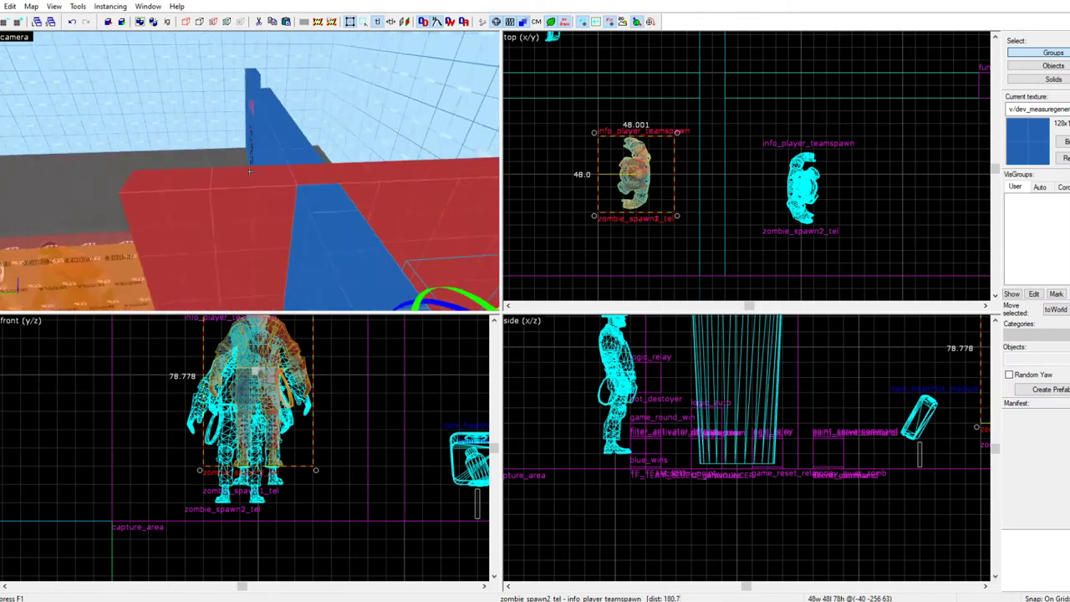
pyautogui.press('w')
pyautogui.press('z')
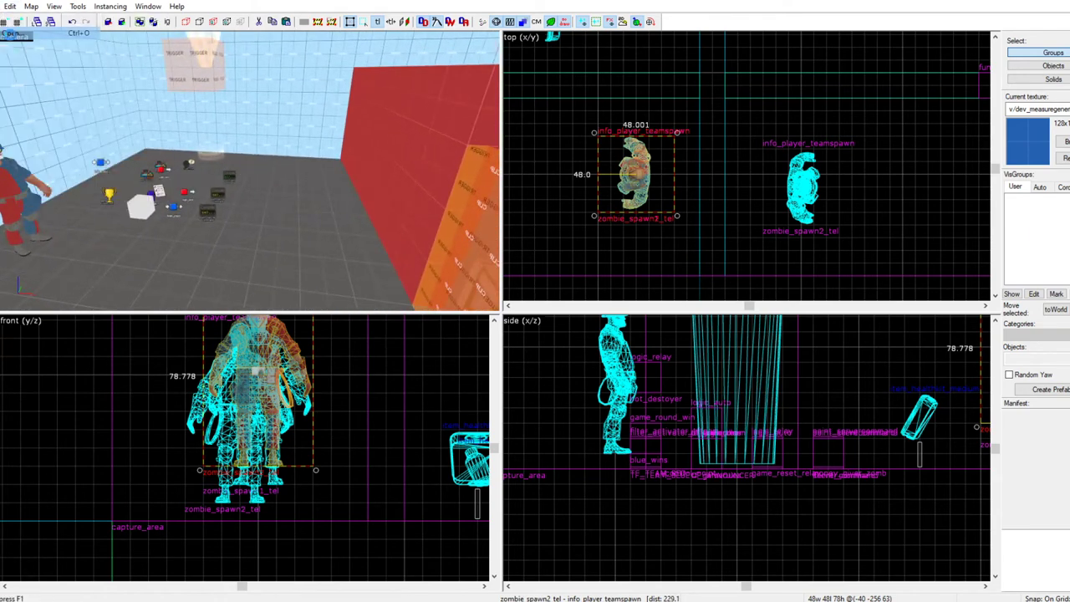
# Open the gameplay_prefab.vmf map from the maps_src folder
pyautogui.click(12, 34)
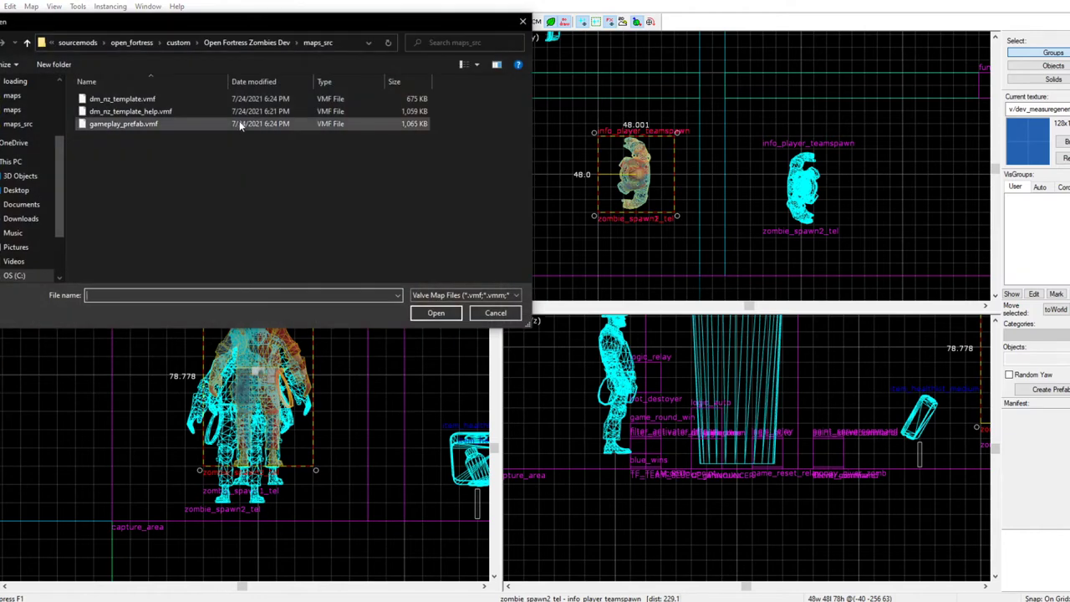
pyautogui.doubleClick(240, 124)
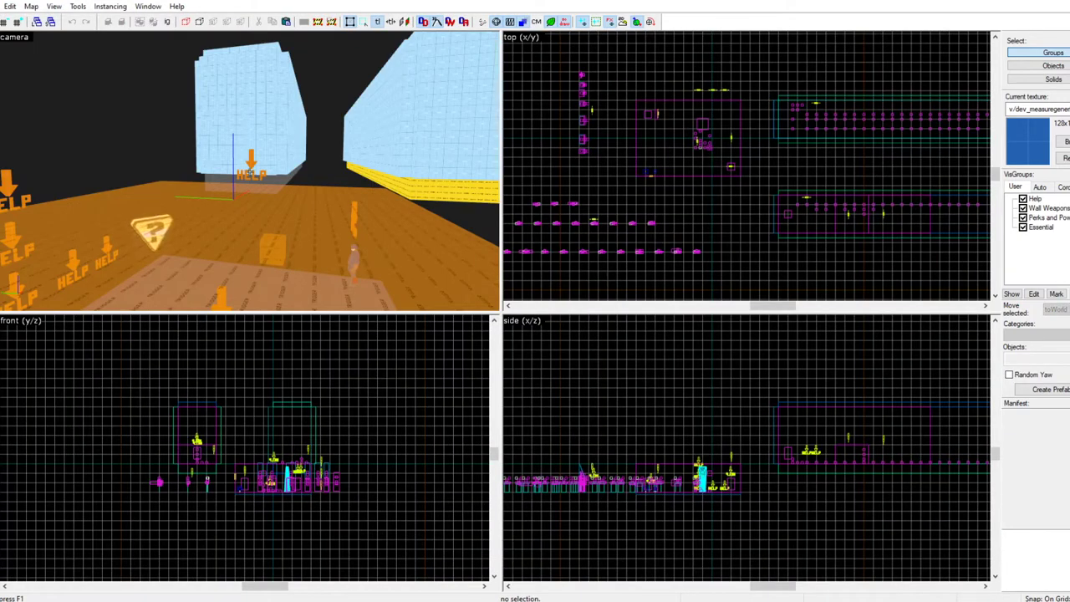
pyautogui.press('w')
pyautogui.press('w')
pyautogui.press('s')
pyautogui.press('z')
pyautogui.press('d')
pyautogui.press('w')
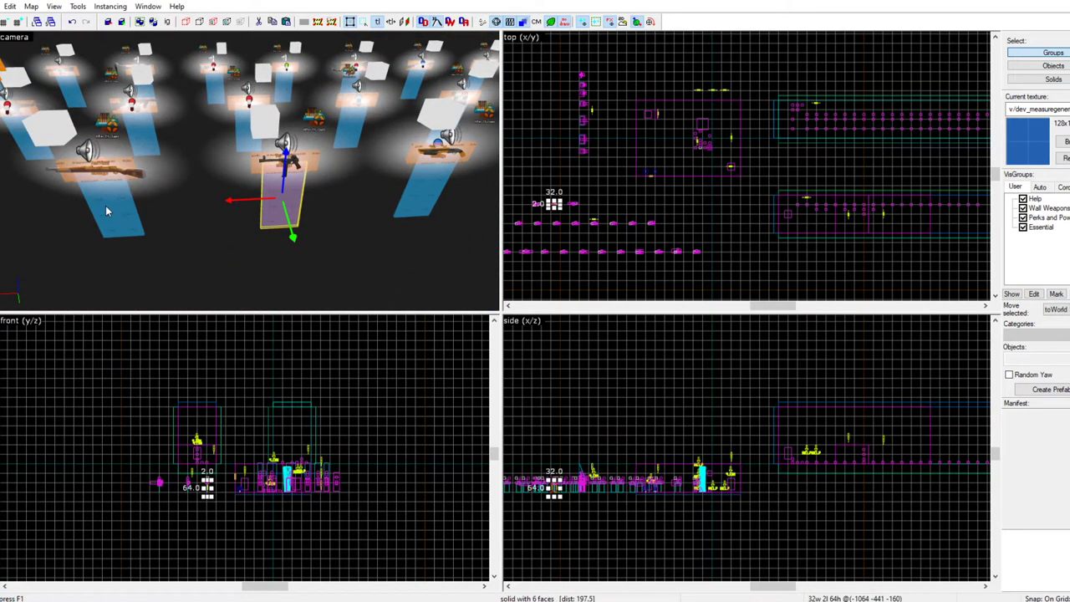
# Examine the rows of prefabricated wall weapon setups, picking individual wall panels along the way
pyautogui.press('z')
pyautogui.press('w')
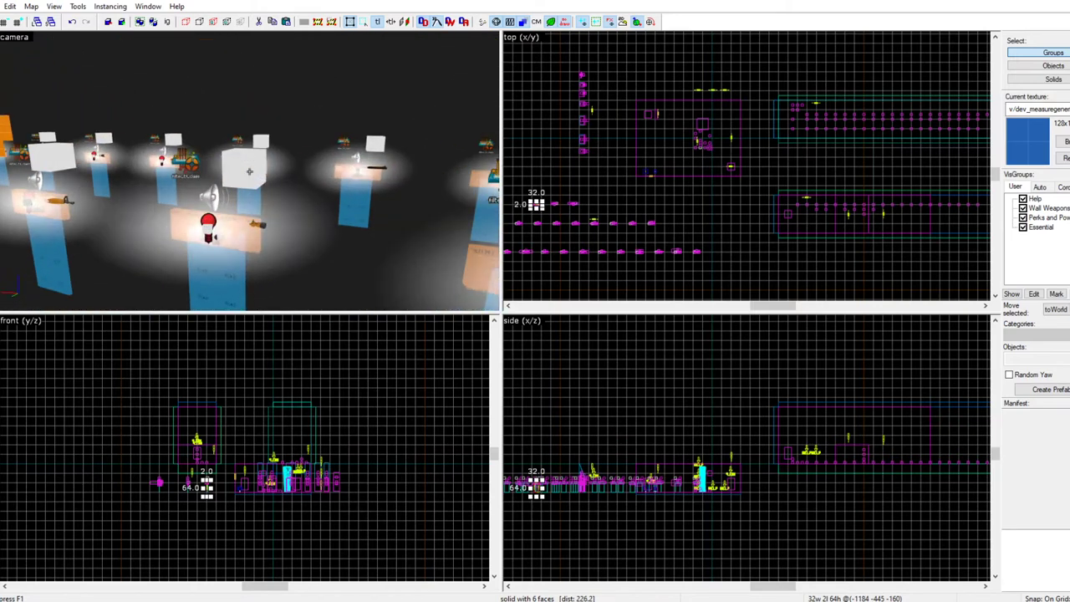
pyautogui.press('z')
pyautogui.click(255, 222)
pyautogui.press('s')
pyautogui.press('a')
pyautogui.click(196, 214)
pyautogui.press('s')
pyautogui.press('d')
pyautogui.press('w')
pyautogui.click(358, 192)
pyautogui.press('w')
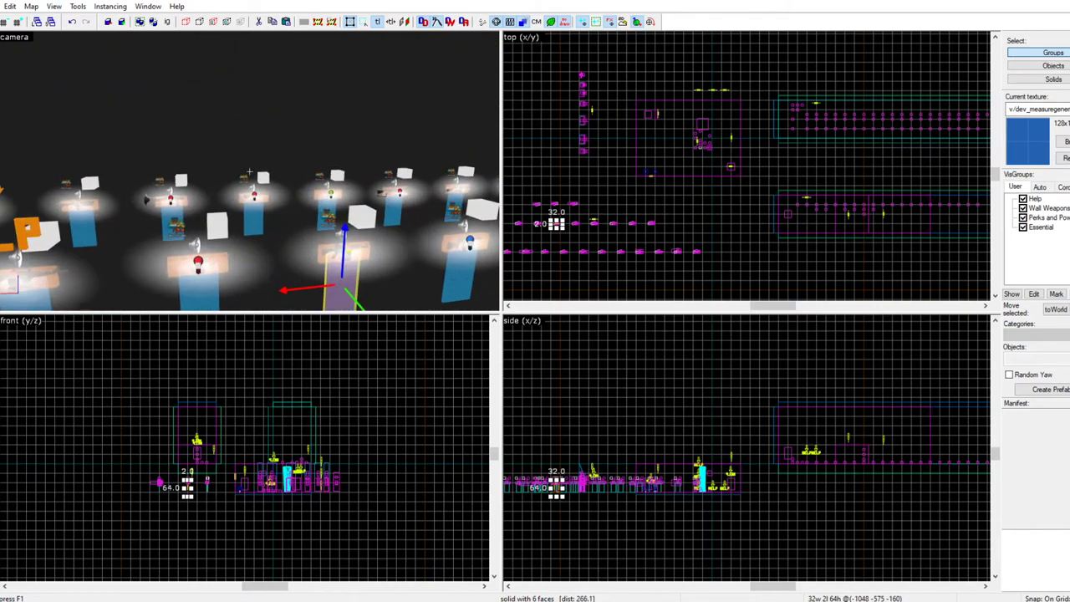
pyautogui.press('s')
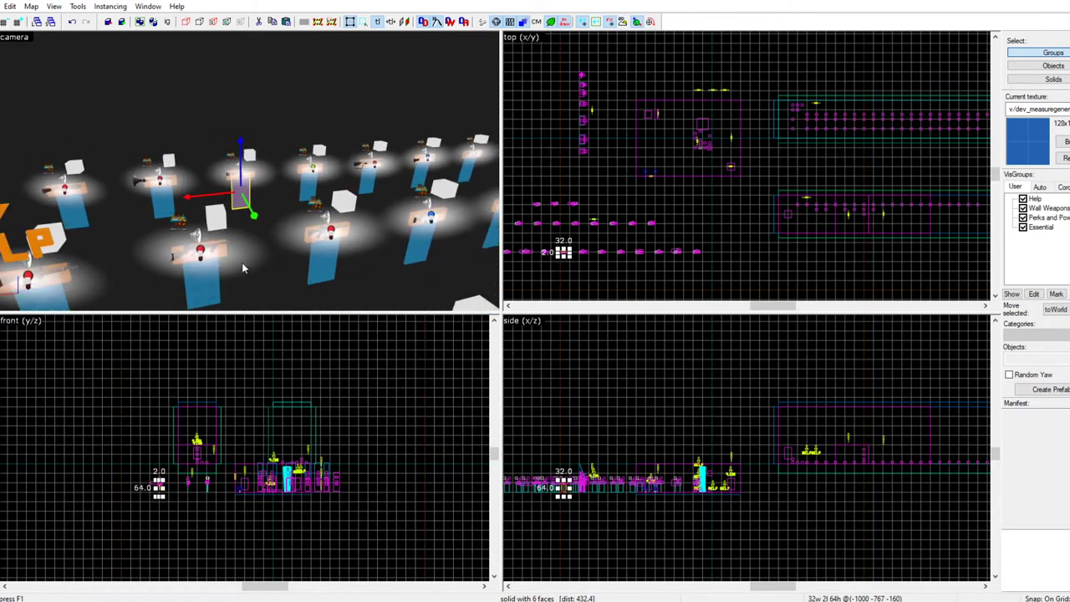
pyautogui.press('s')
pyautogui.press('a')
# Hide the Help VisGroup and clear the selection so only the wall weapons, perks and essential objects are shown
pyautogui.scroll(-4, 696, 153)
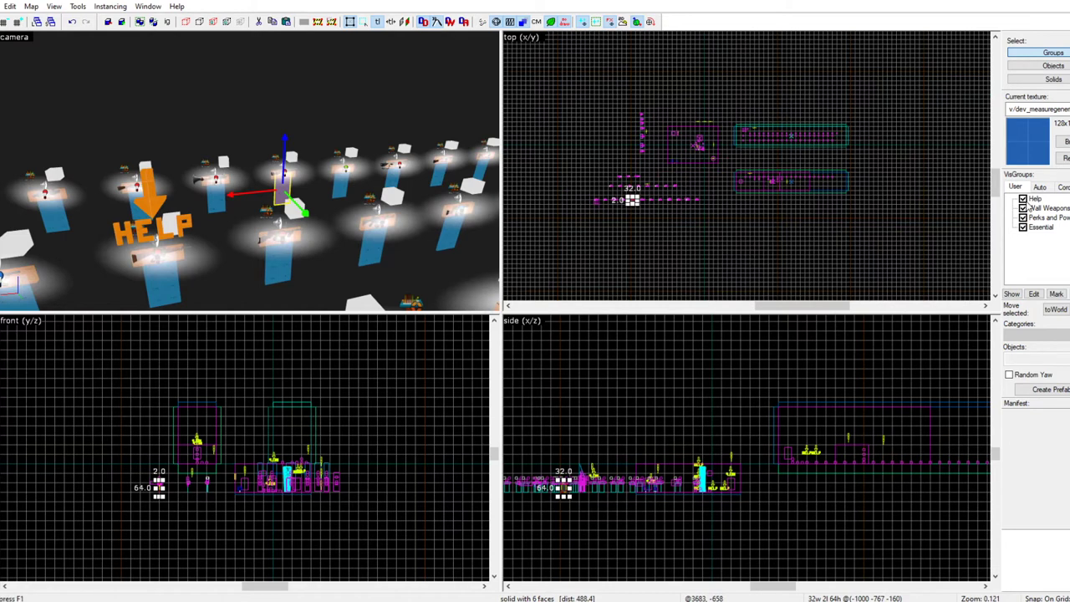
pyautogui.scroll(8, 620, 179)
pyautogui.click(660, 156)
pyautogui.press('z')
pyautogui.press('s')
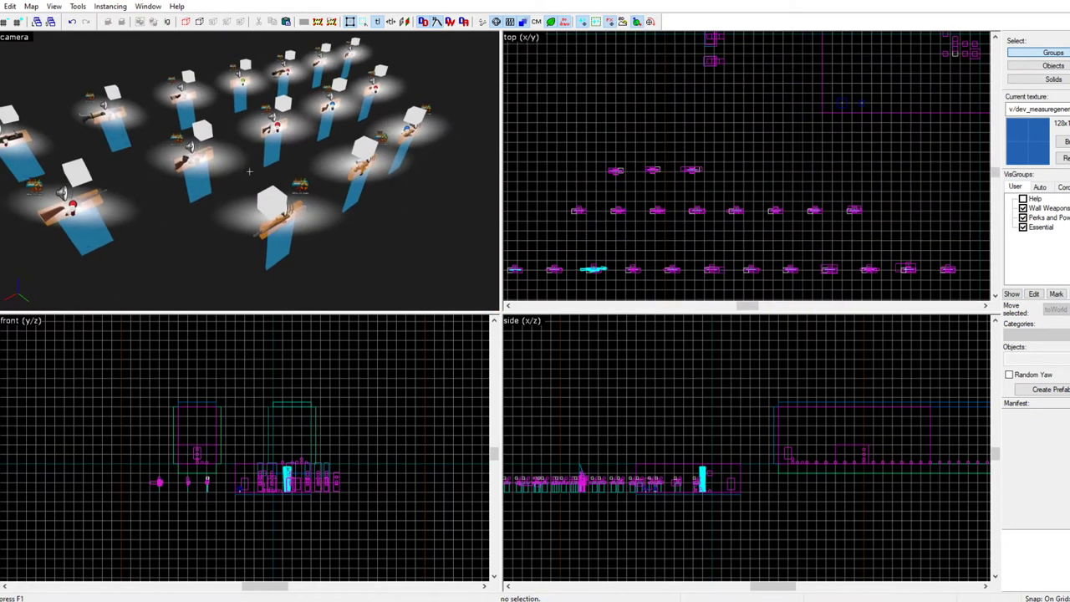
pyautogui.press('w')
pyautogui.press('z')
# Box-select the first two wall weapon setups in the row of three in the top view
pyautogui.scroll(6, 644, 168)
pyautogui.moveTo(753, 167); pyautogui.dragTo(532, 226)
pyautogui.scroll(-1, 719, 170)
pyautogui.press('Return')
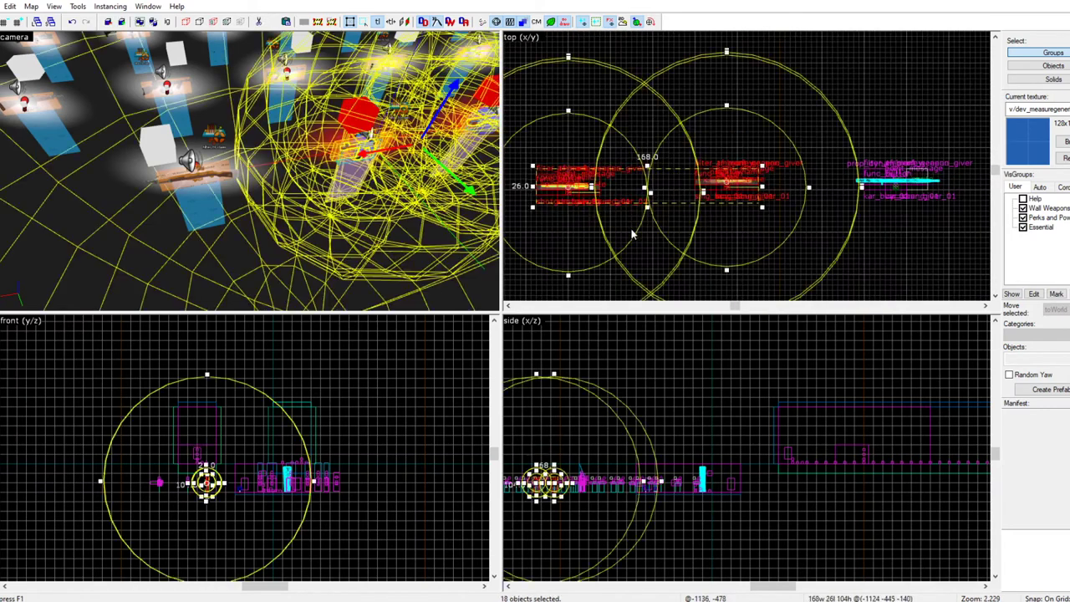
# Copy the two selected wall weapon setups, close the prefab map, and paste them into the test map
pyautogui.click(1, 7)
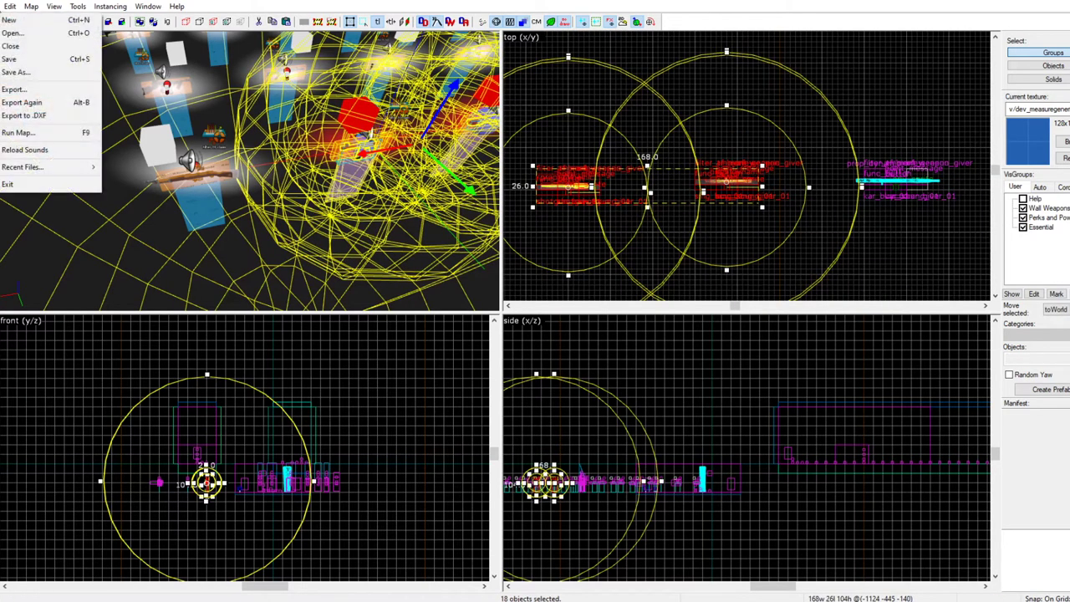
pyautogui.click(7, 46)
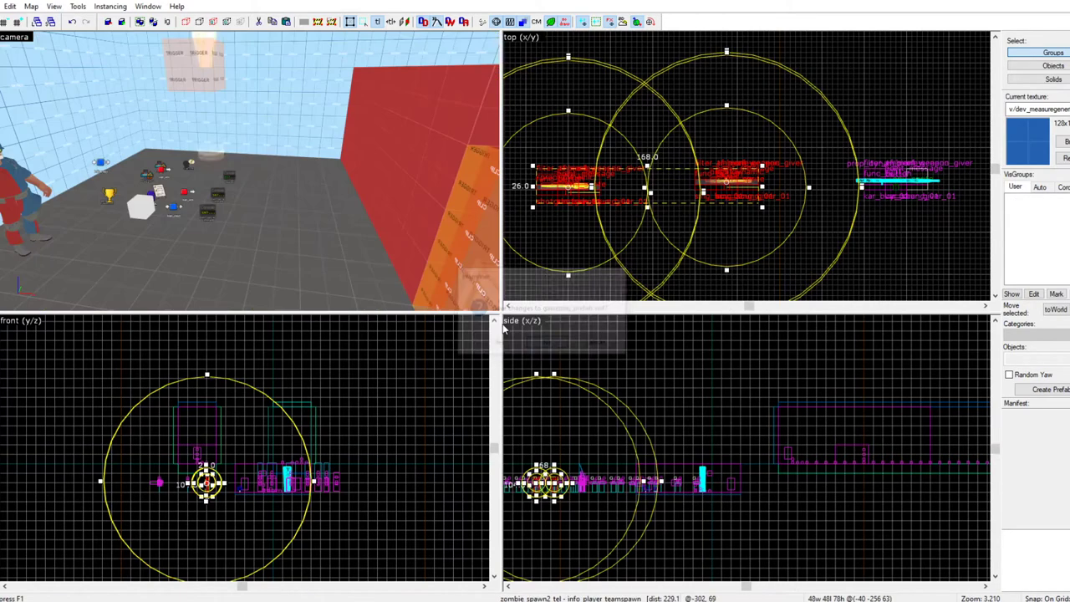
pyautogui.scroll(-13, 699, 189)
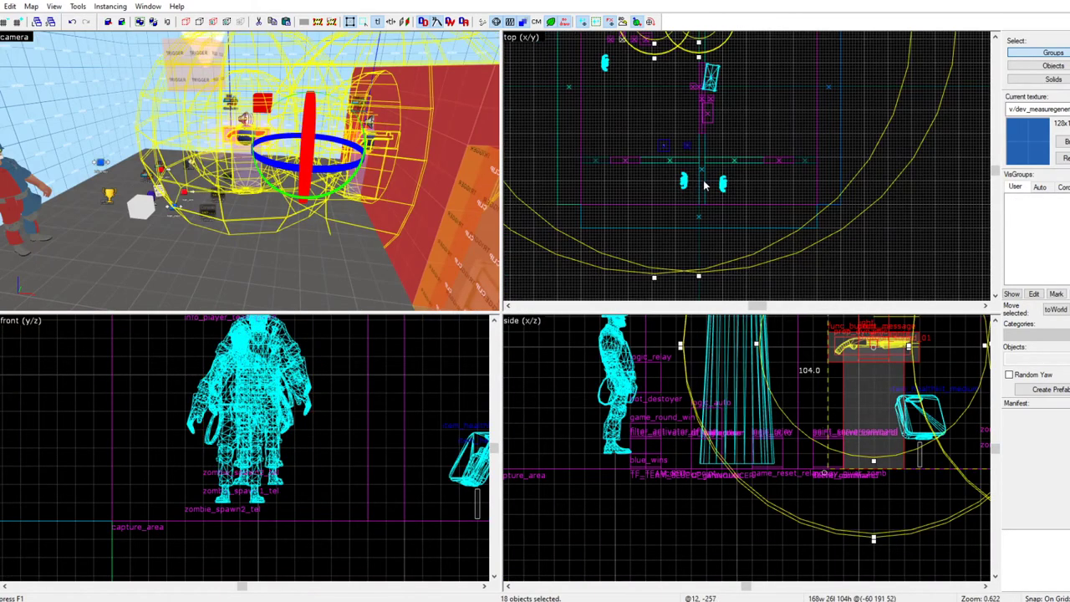
pyautogui.scroll(8, 705, 138)
pyautogui.scroll(4, 707, 134)
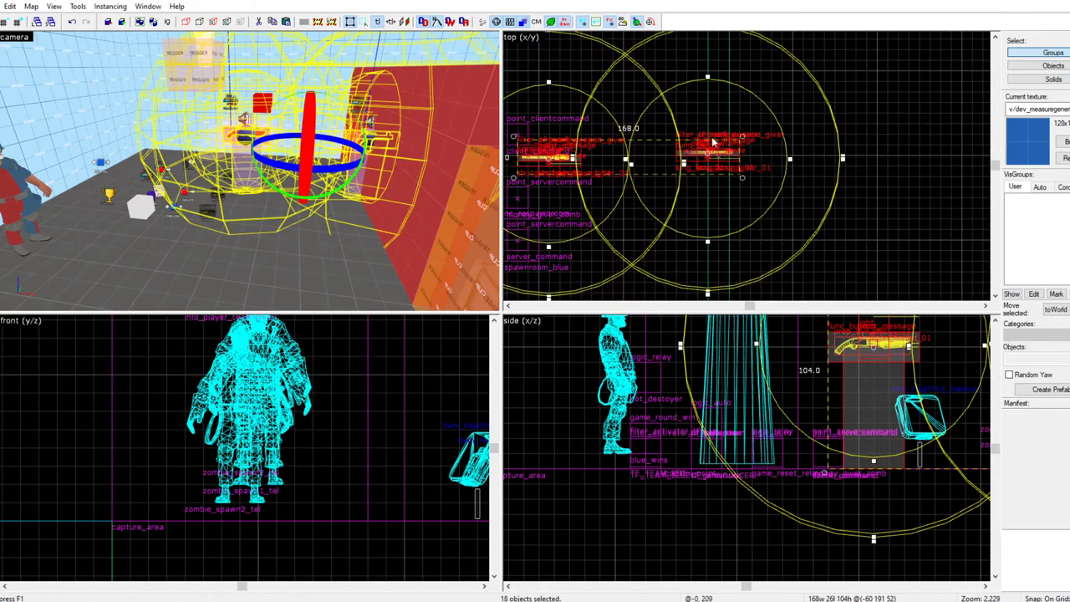
# Rotate the pasted wall weapons 90 degrees in the top view so their row runs parallel to the red wall
pyautogui.moveTo(741, 137); pyautogui.dragTo(641, 234)
pyautogui.press('z')
pyautogui.press('w')
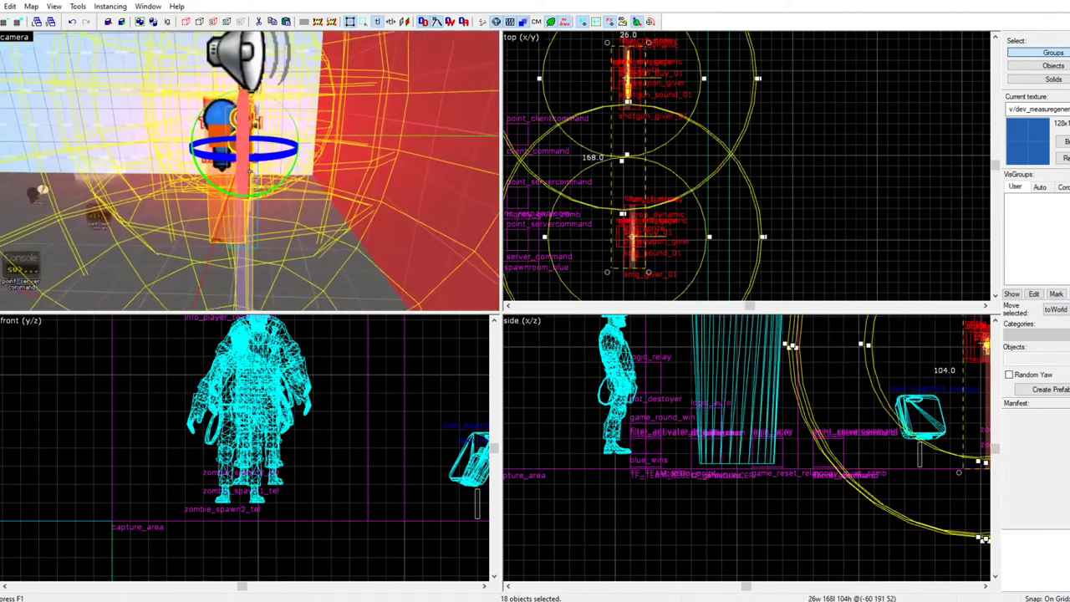
pyautogui.press('s')
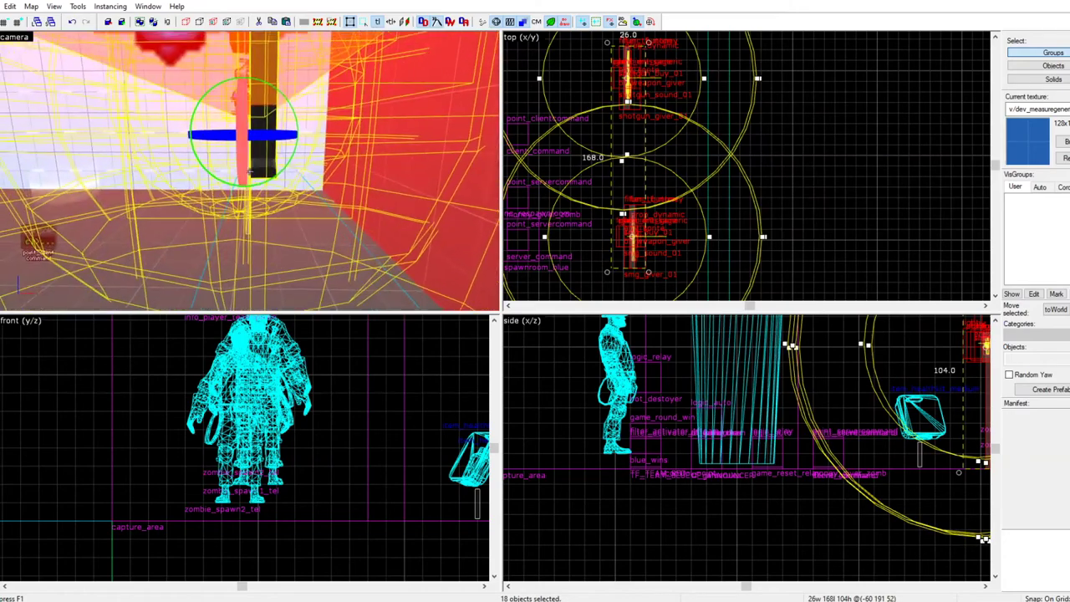
# Rotate the wall weapons 180 degrees in the top view and move them up against the red wall
pyautogui.moveTo(650, 273); pyautogui.dragTo(693, 73)
pyautogui.press('z')
pyautogui.press('w')
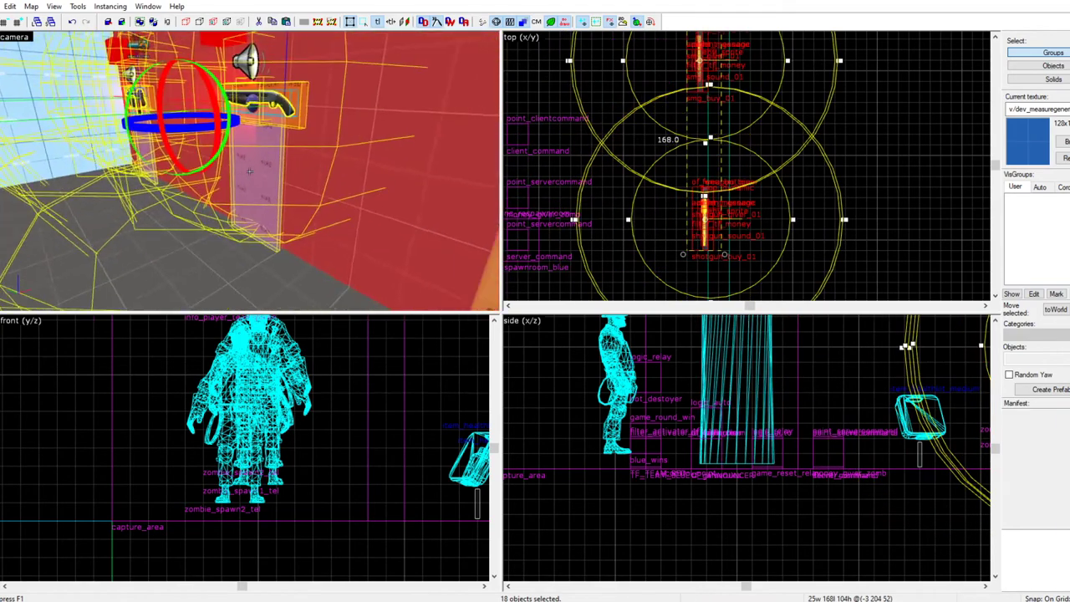
pyautogui.press('z')
pyautogui.press('w')
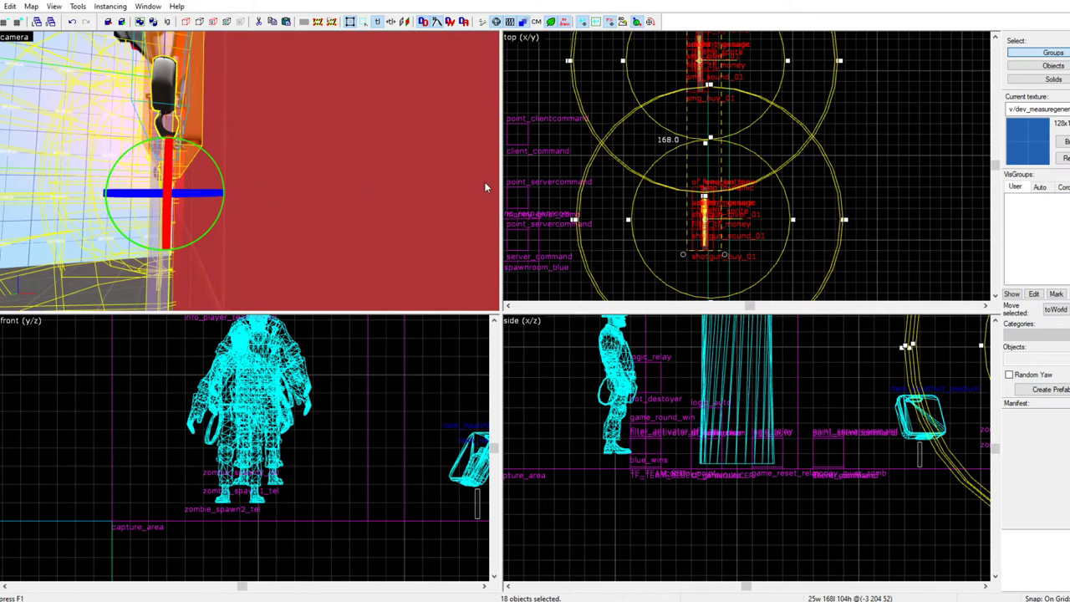
# Turn the wall weapons another 180 degrees and shift them flush with the red wall's face
pyautogui.moveTo(725, 256); pyautogui.dragTo(705, 54)
pyautogui.press('z')
pyautogui.press('w')
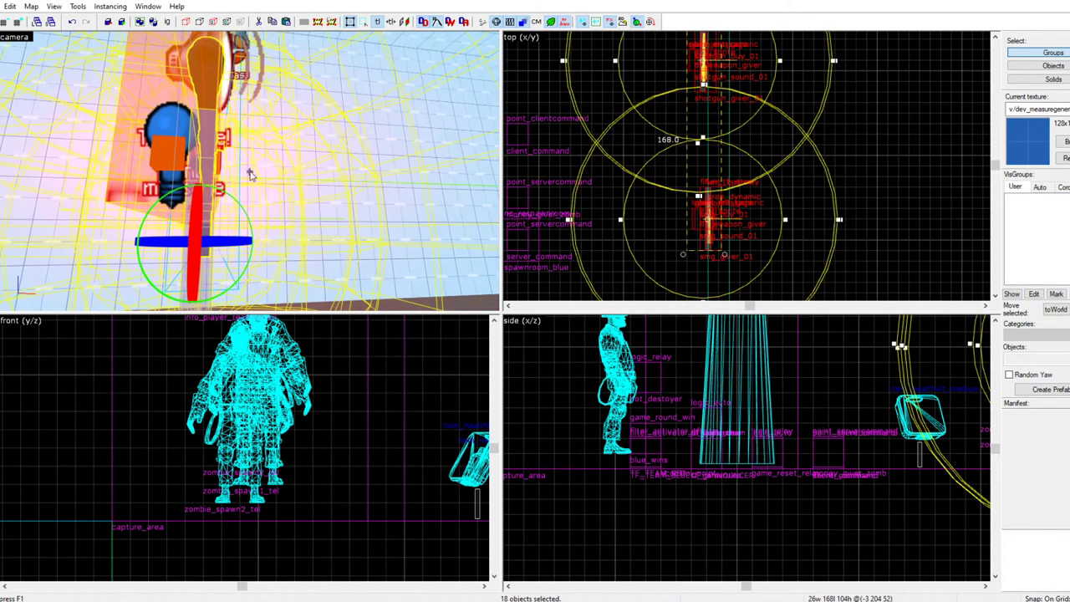
pyautogui.scroll(6, 699, 246)
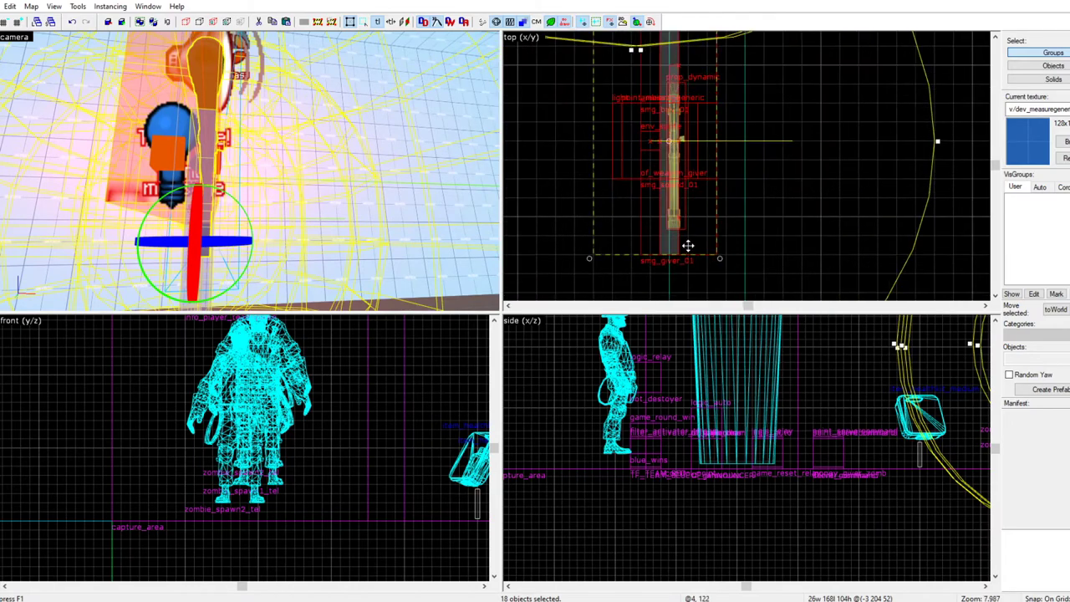
pyautogui.scroll(3, 678, 264)
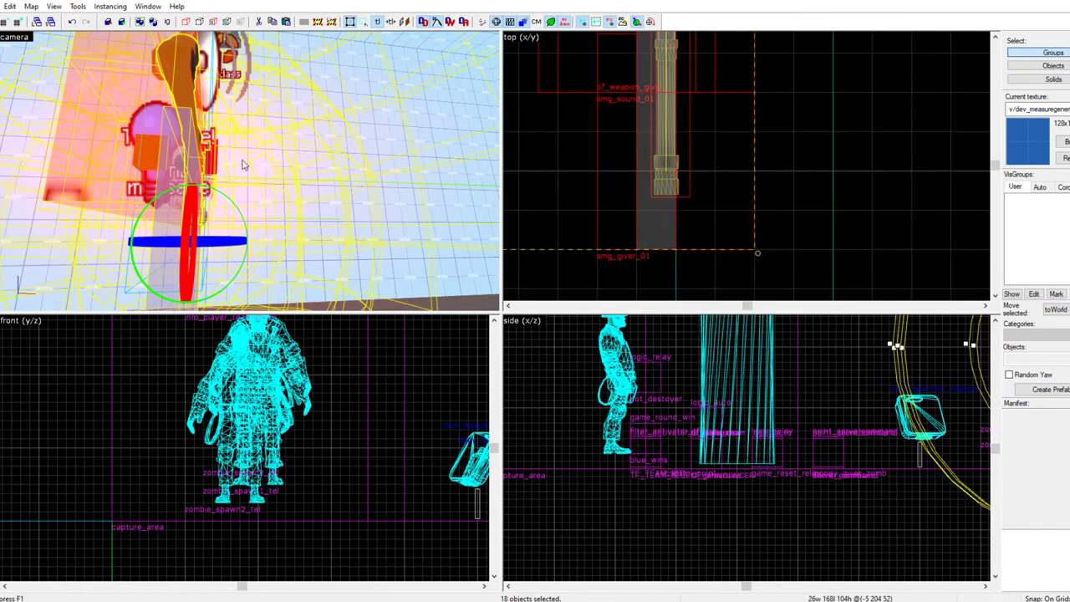
pyautogui.press('z')
pyautogui.press('s')
pyautogui.press('Down')
pyautogui.click(334, 194)
pyautogui.press('Up')
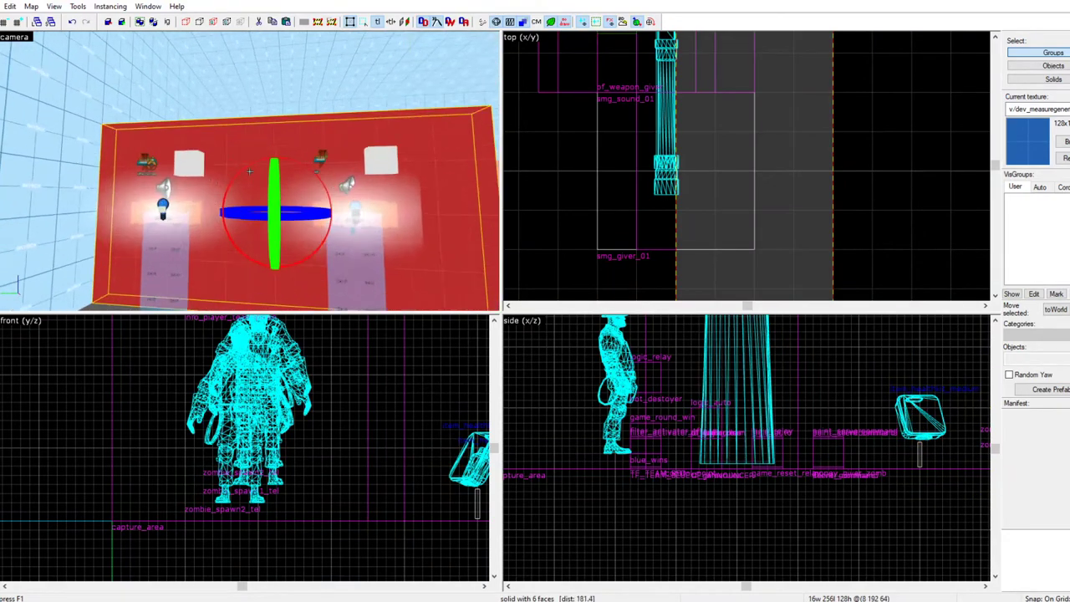
# Examine the two wall weapons on the red wall and the surrounding walls, clip and trigger brushes from several angles
pyautogui.press('z')
pyautogui.press('s')
pyautogui.press('z')
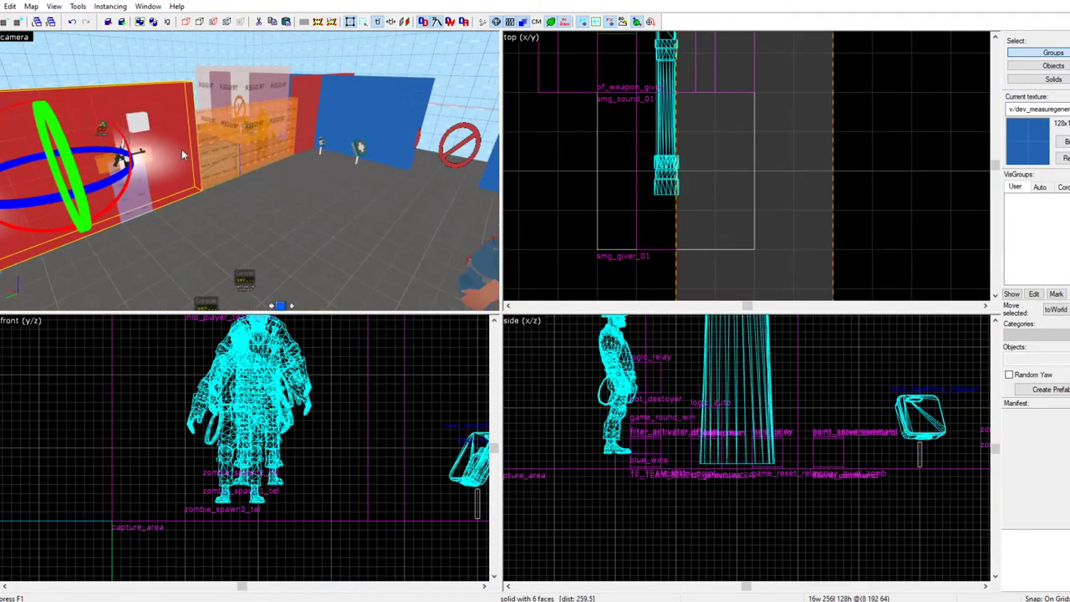
pyautogui.press('w')
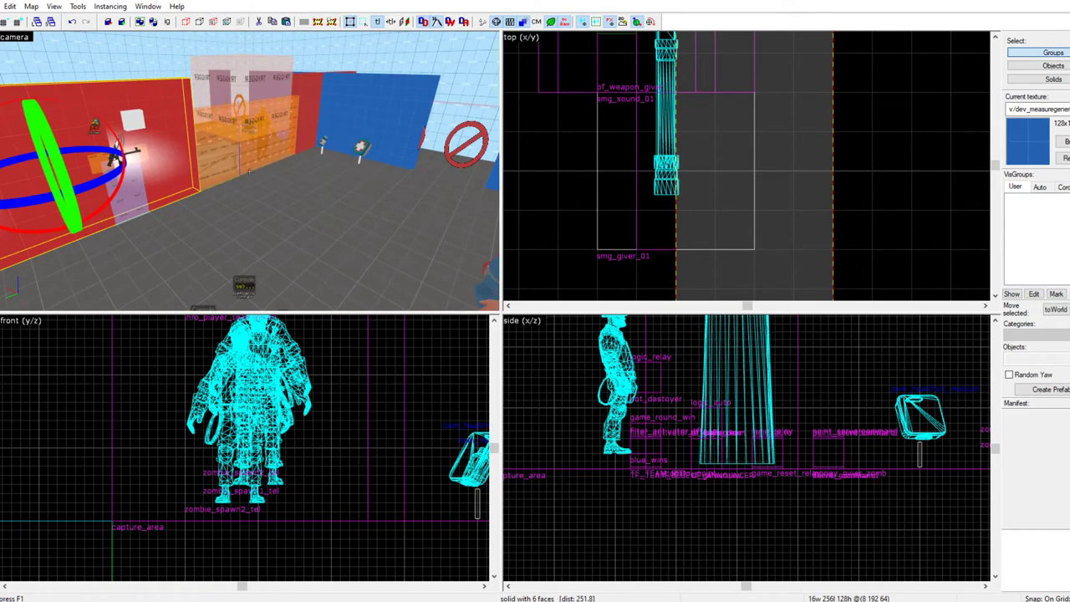
pyautogui.press('w')
pyautogui.press('s')
pyautogui.press('z')
pyautogui.press('s')
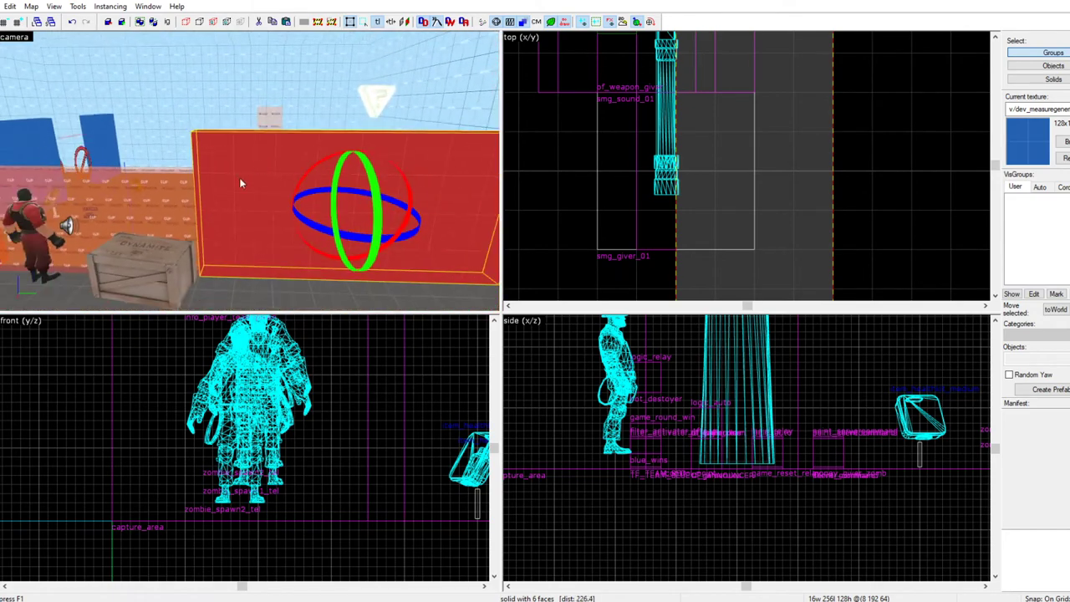
pyautogui.press('z')
pyautogui.press('w')
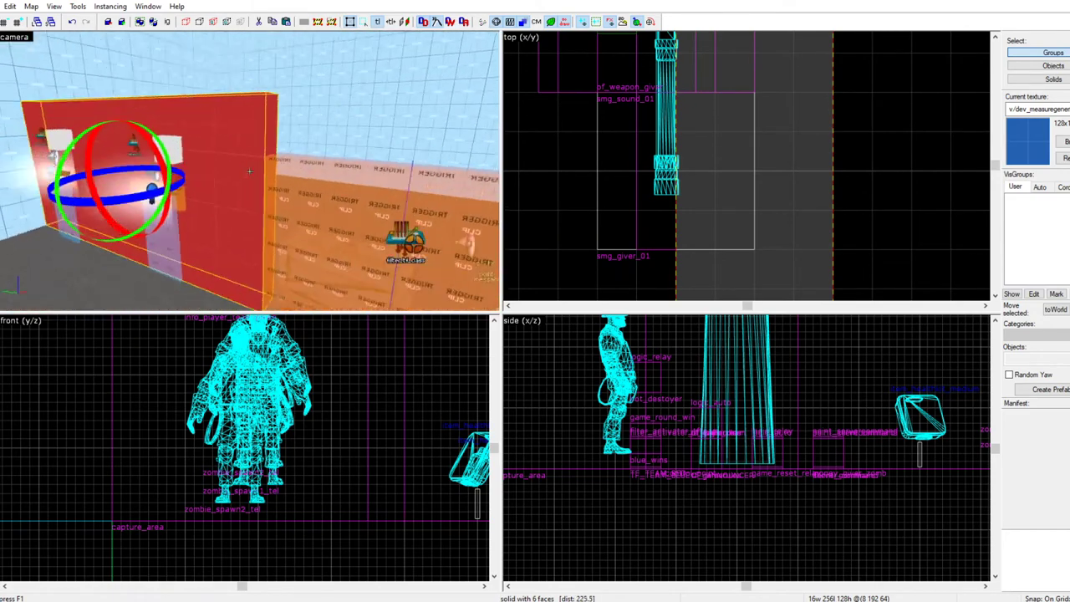
pyautogui.press('a')
pyautogui.press('s')
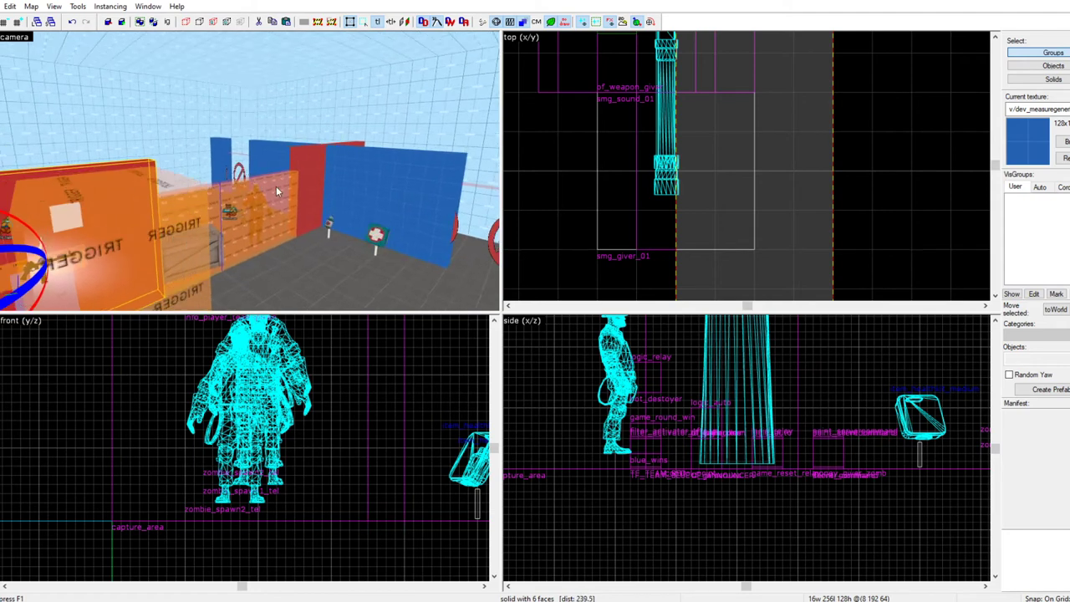
pyautogui.press('w')
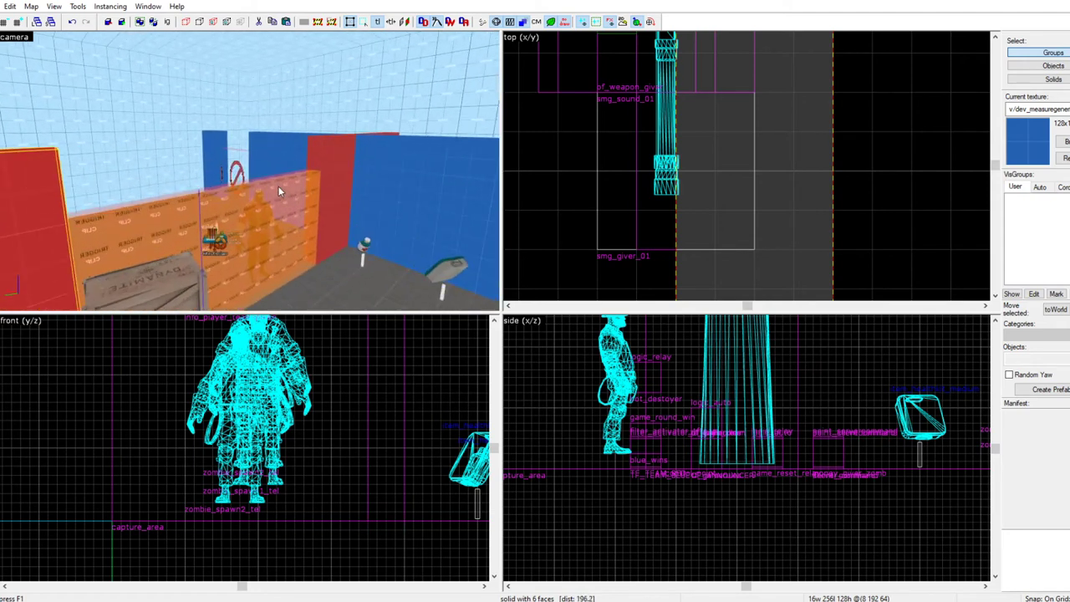
pyautogui.press('z')
pyautogui.press('s')
pyautogui.press('z')
pyautogui.press('z')
pyautogui.press('w')
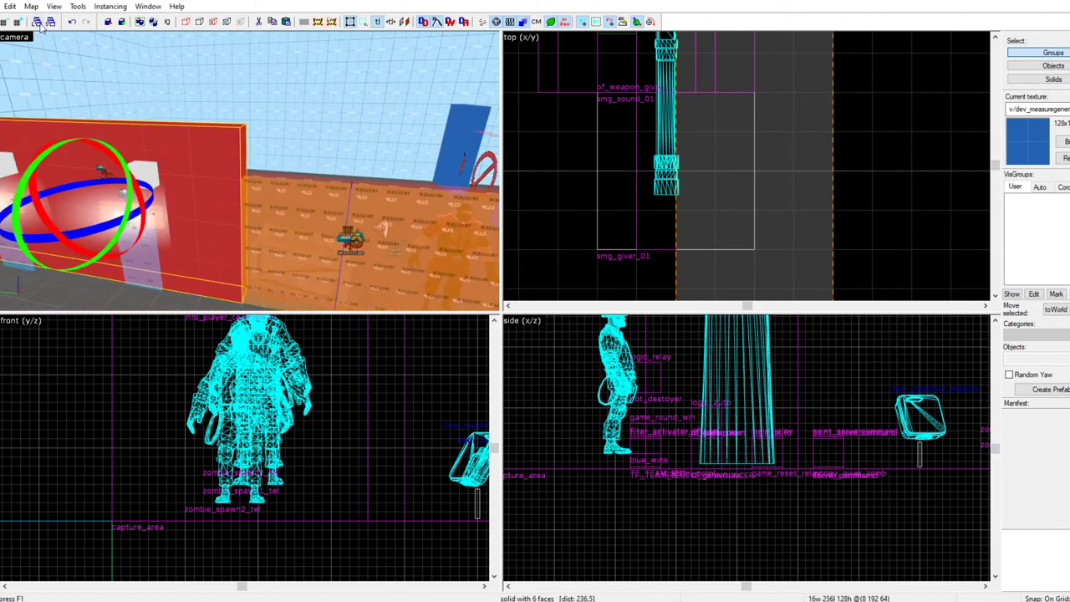
# Save the test map and open gameplay_prefab.vmf from the maps_src folder
pyautogui.click(0, 6)
pyautogui.click(18, 61)
pyautogui.hotkey('alt', 'f')
pyautogui.press('o')
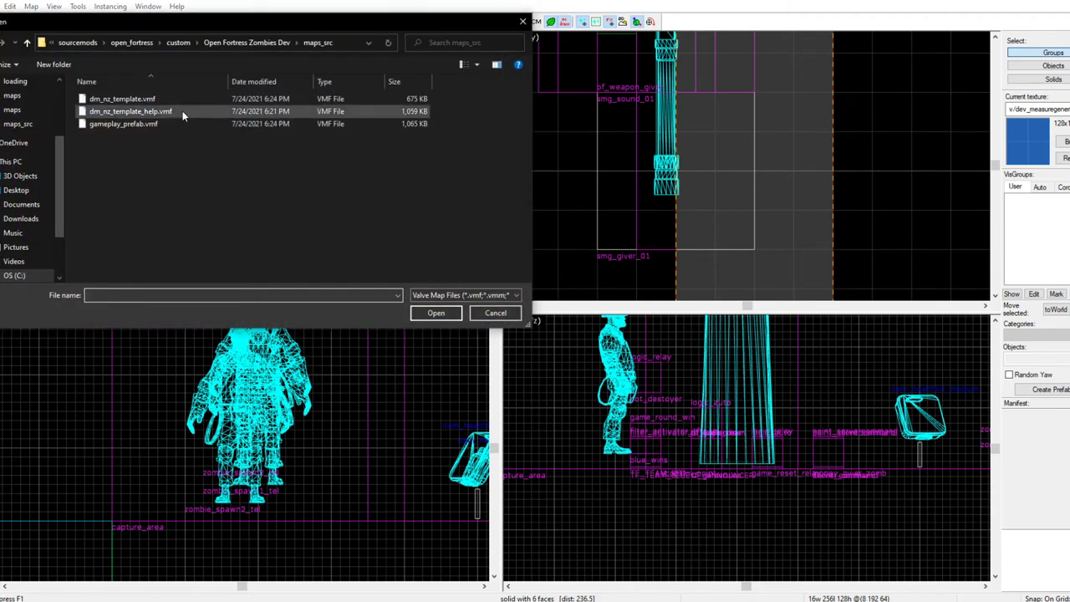
pyautogui.doubleClick(172, 125)
# Box-select the power switch setup at the upper end of the perk machine column in the top view
pyautogui.press('z')
pyautogui.press('w')
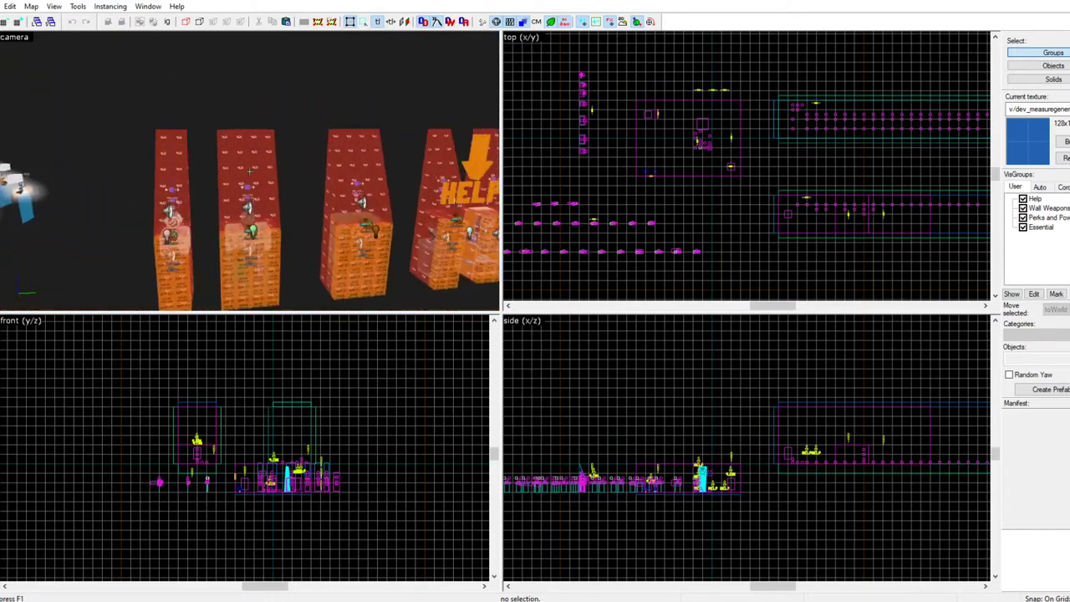
pyautogui.press('z')
pyautogui.scroll(-10, 690, 184)
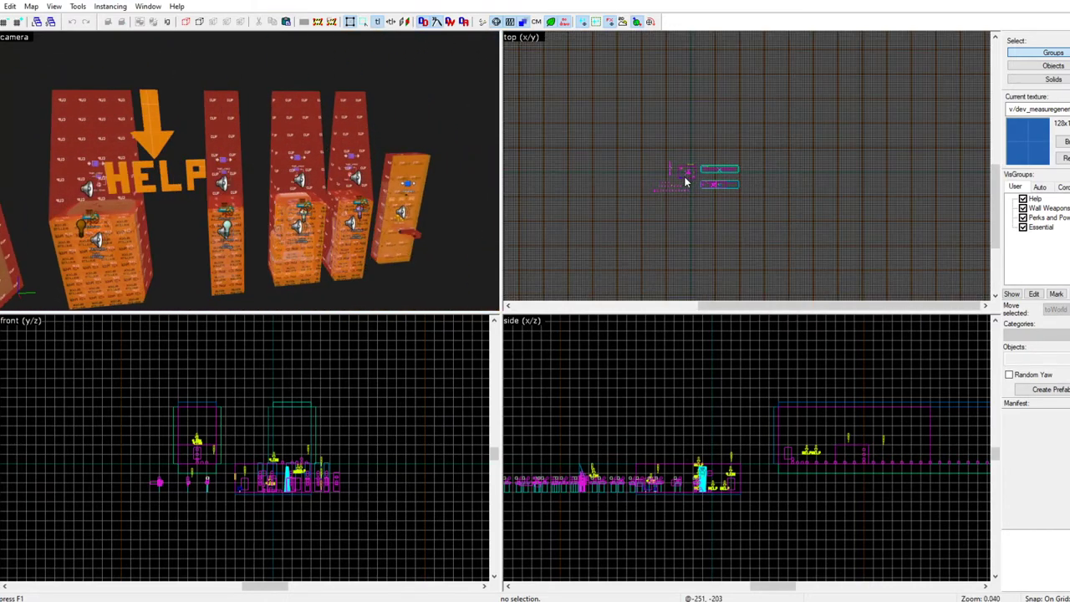
pyautogui.scroll(-3, 689, 181)
pyautogui.scroll(12, 598, 134)
pyautogui.scroll(9, 701, 130)
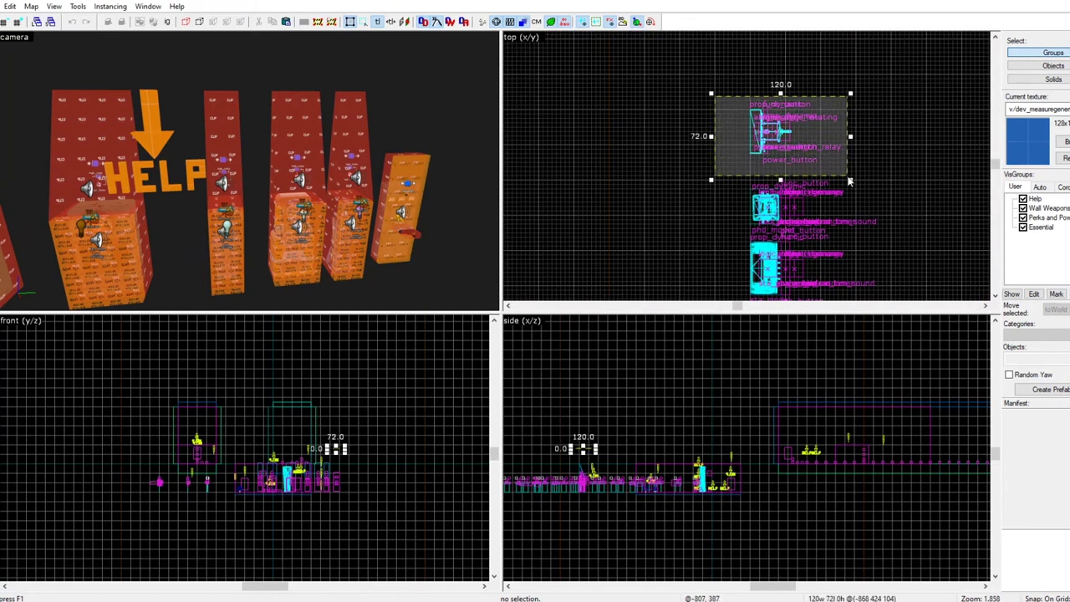
pyautogui.press('Return')
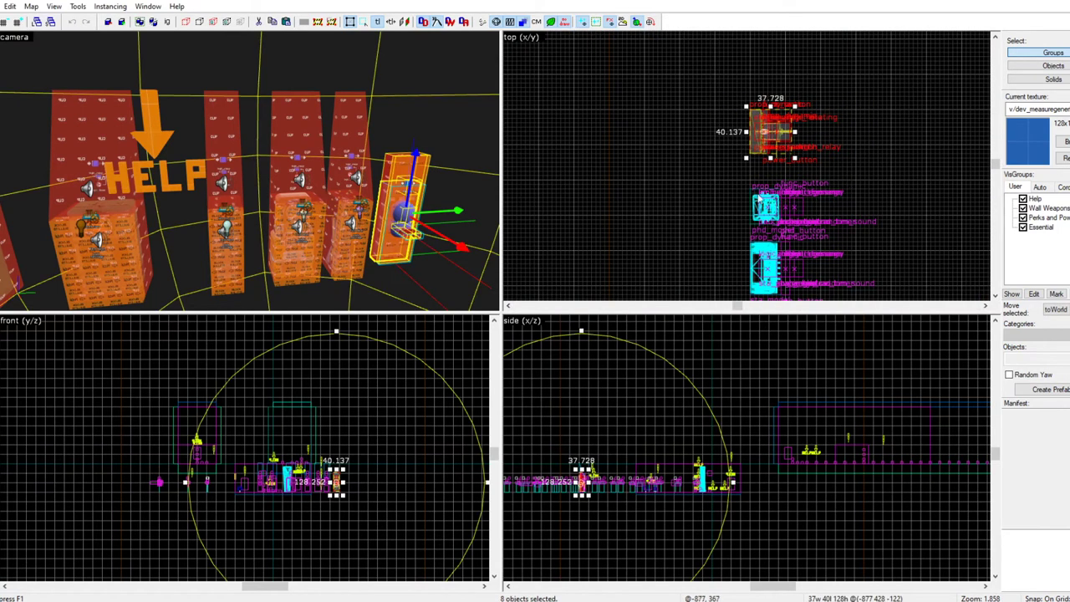
# Copy the power switch setup, close the prefab map, and paste it into the test map
pyautogui.scroll(-2, 675, 116)
pyautogui.scroll(-3, 676, 115)
pyautogui.scroll(3, 705, 220)
pyautogui.scroll(-3, 648, 188)
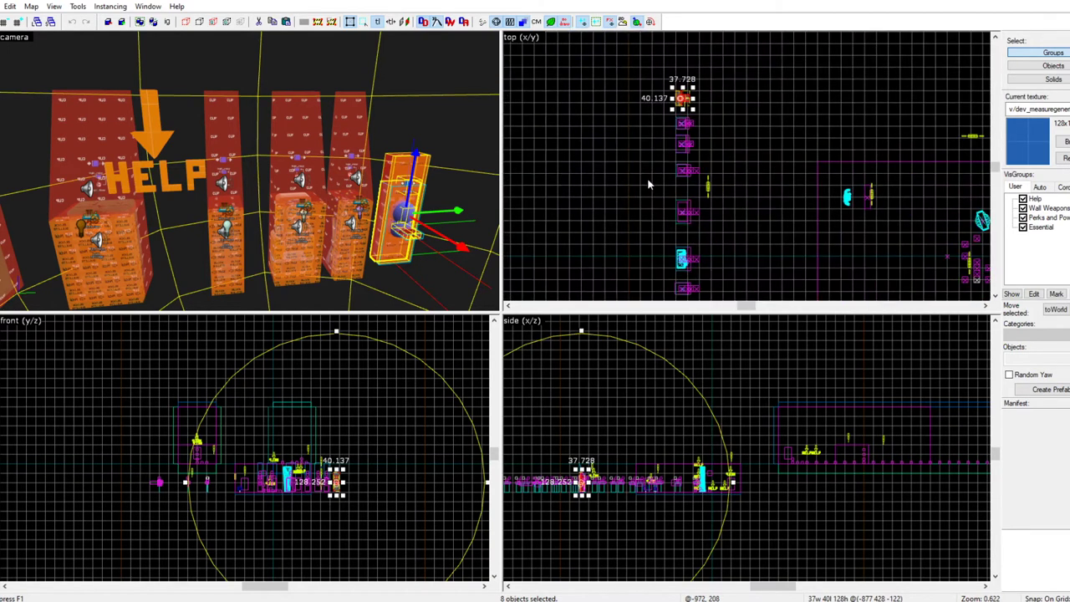
pyautogui.click(3, 8)
pyautogui.click(8, 45)
pyautogui.press('z')
pyautogui.press('w')
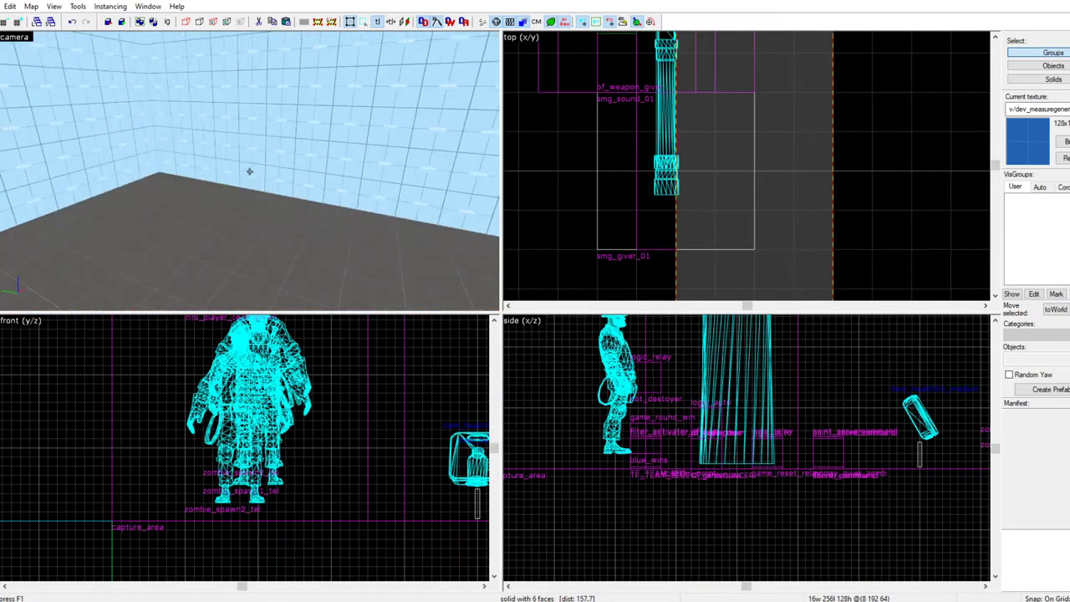
pyautogui.hotkey('ctrl', 'v')
# Move the pasted power switch in the top view against the red wall's face opposite the wall weapons
pyautogui.press('z')
pyautogui.scroll(-14, 620, 178)
pyautogui.scroll(-4, 649, 172)
pyautogui.scroll(8, 685, 169)
pyautogui.moveTo(771, 149); pyautogui.dragTo(564, 122)
pyautogui.scroll(6, 554, 93)
pyautogui.scroll(-5, 606, 123)
pyautogui.scroll(5, 563, 122)
pyautogui.press('z')
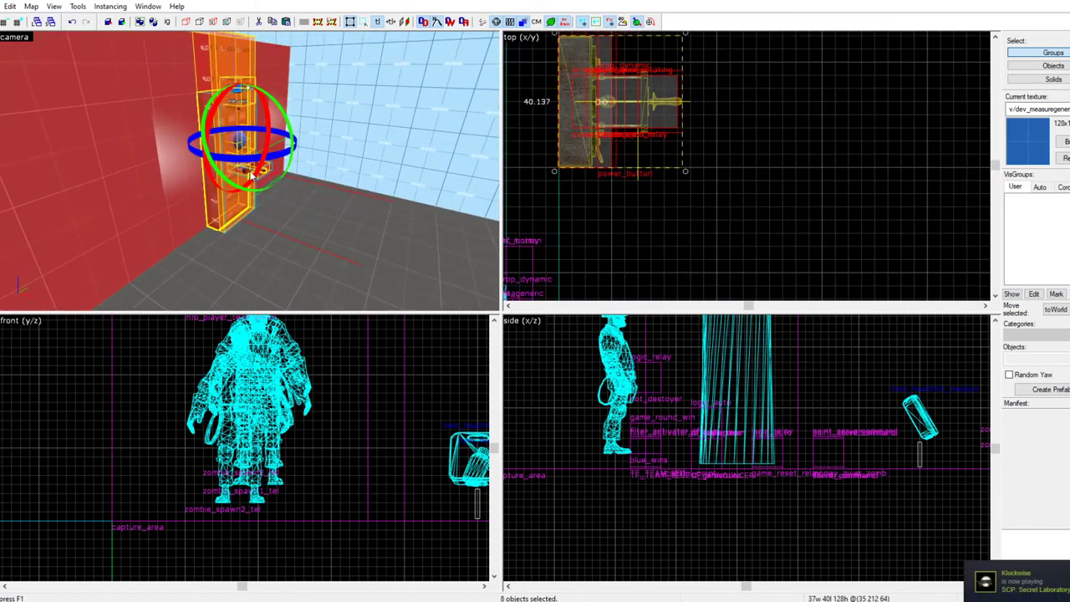
# Inspect the power switch's brushes, picking its solid backing block and the power_button func_button in the camera view
pyautogui.press('z')
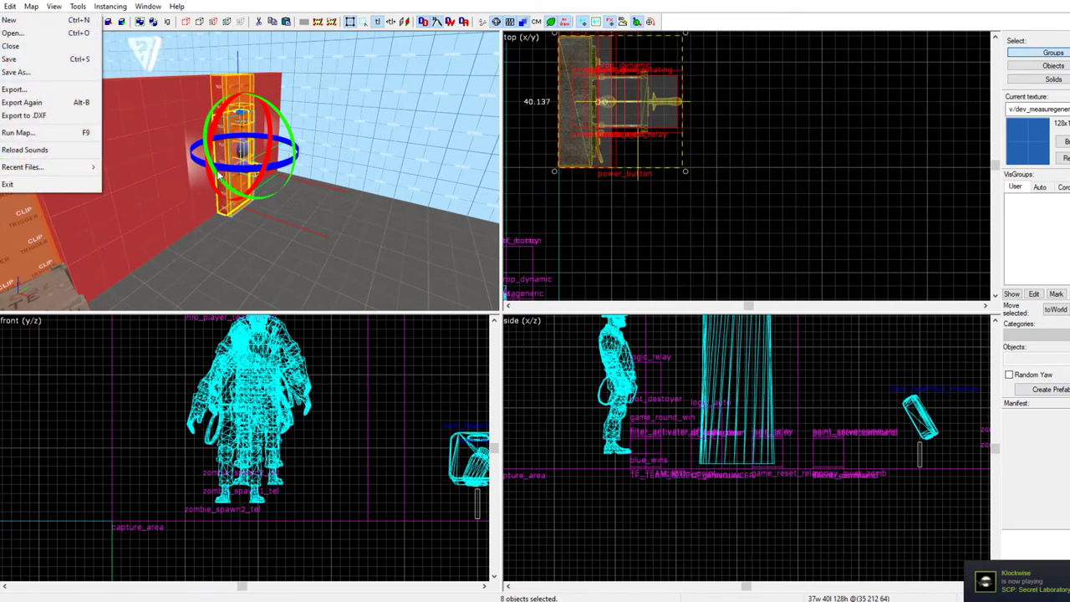
pyautogui.click(218, 96)
pyautogui.press('z')
pyautogui.press('w')
pyautogui.press('z')
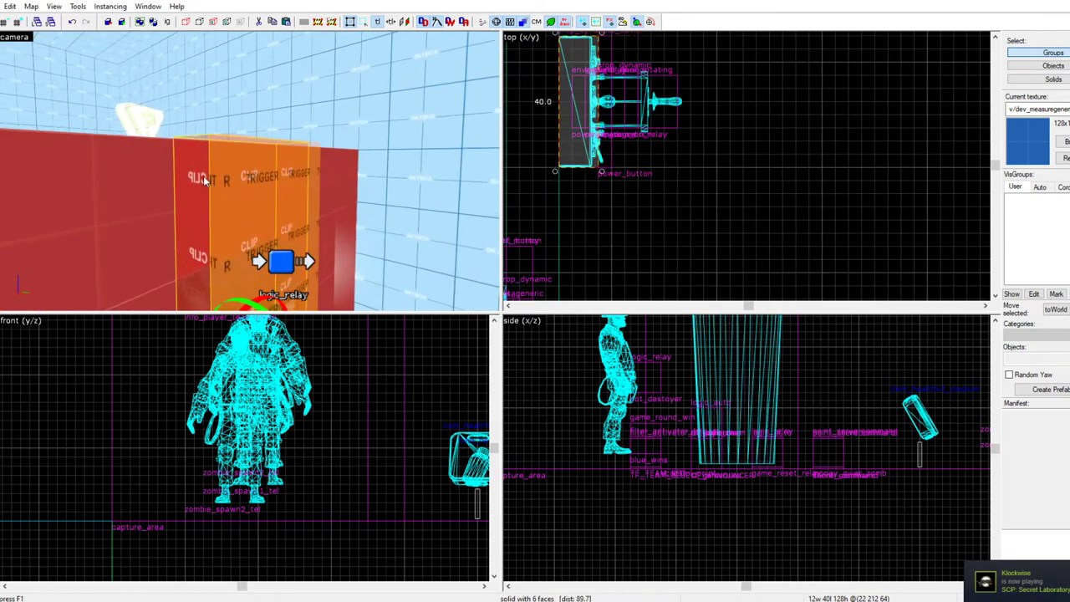
pyautogui.click(235, 178)
pyautogui.press('z')
pyautogui.press('s')
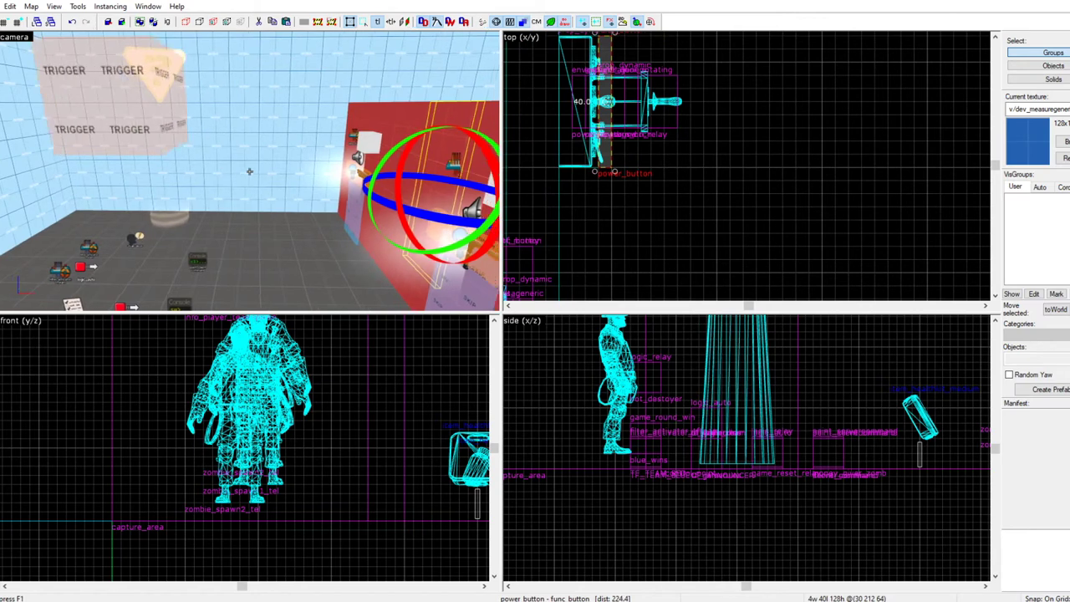
pyautogui.press('w')
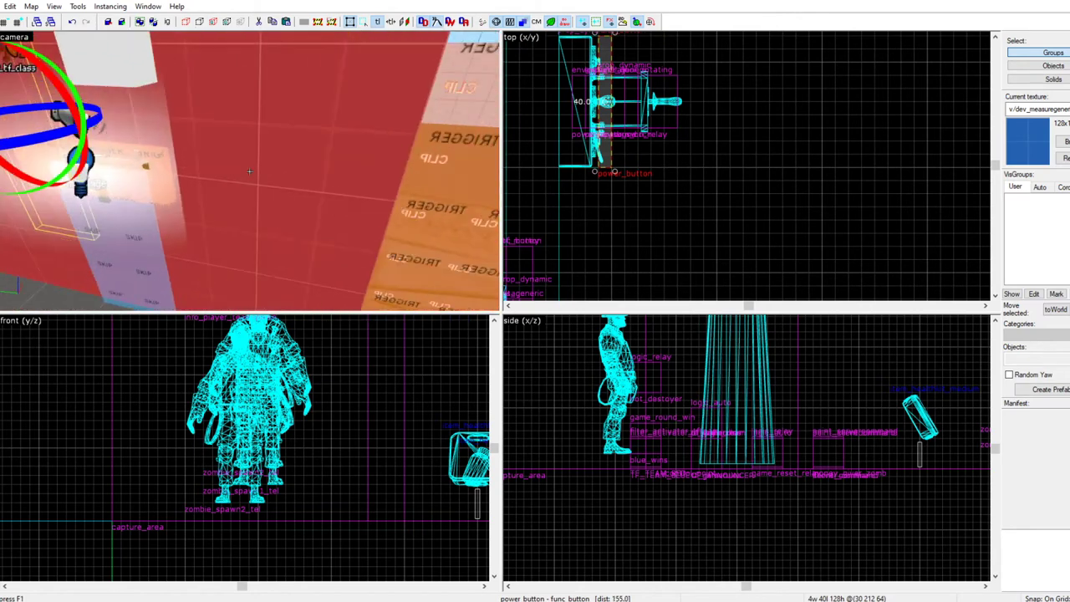
# Pick the func_button brush of a wall weapon and examine how it sits against the red wall
pyautogui.press('z')
pyautogui.press('d')
pyautogui.press('z')
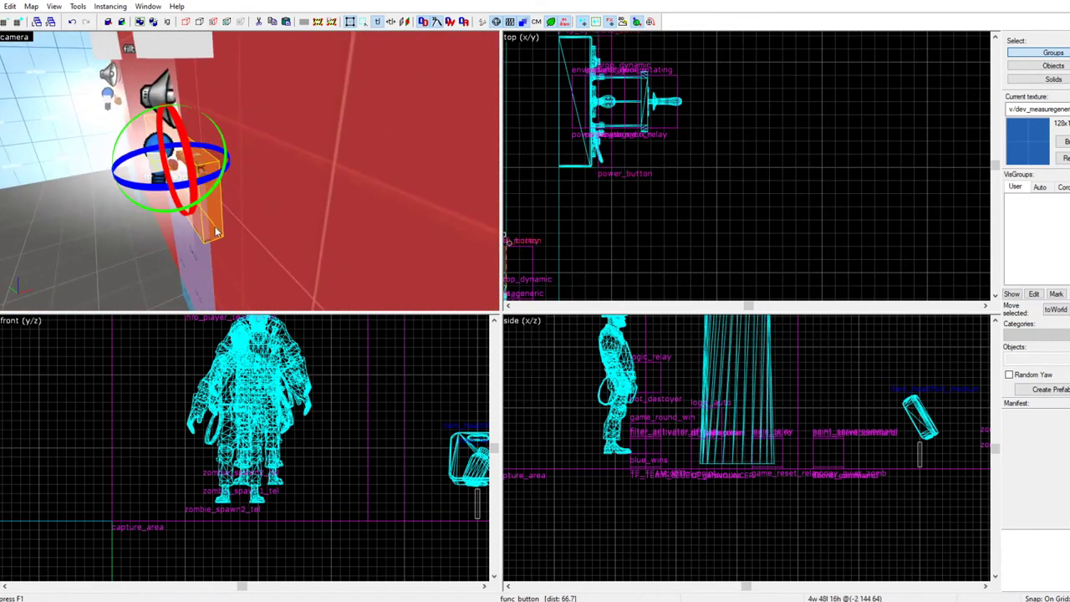
pyautogui.press('w')
pyautogui.press('s')
pyautogui.press('s')
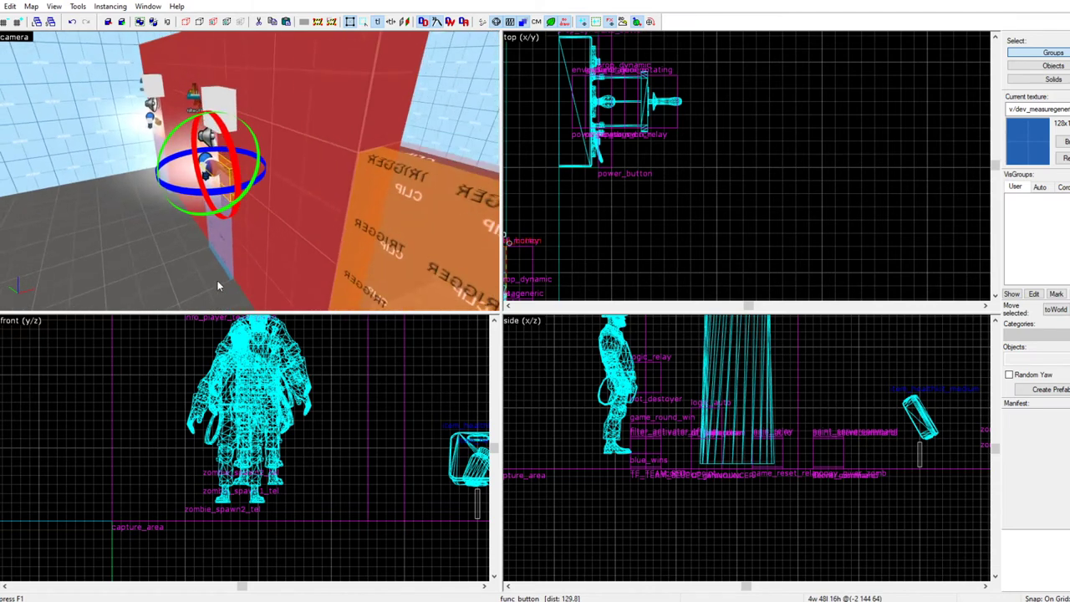
pyautogui.press('w')
pyautogui.press('s')
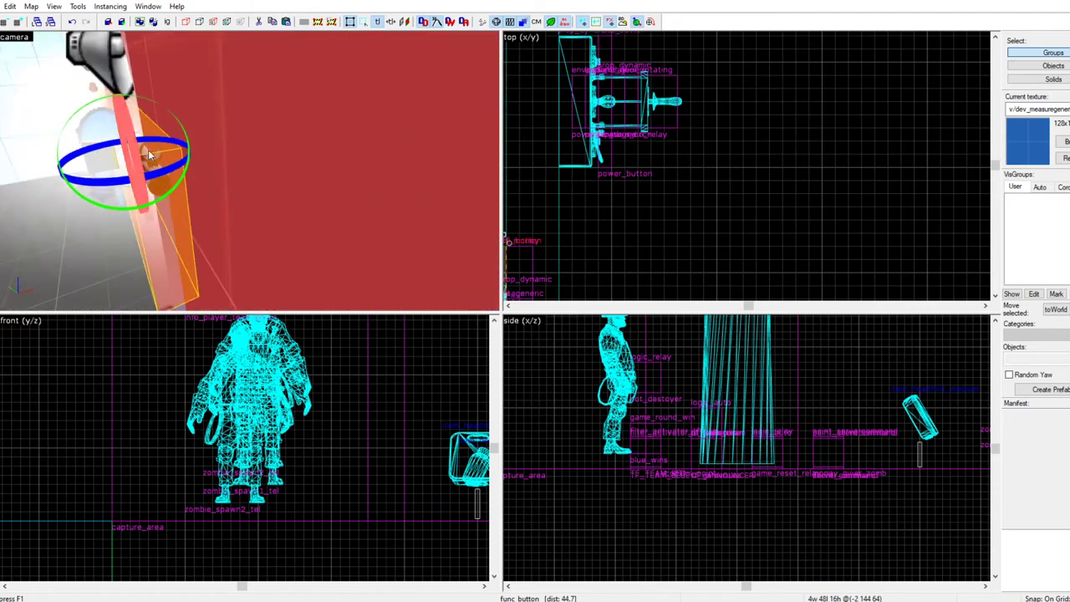
pyautogui.press('s')
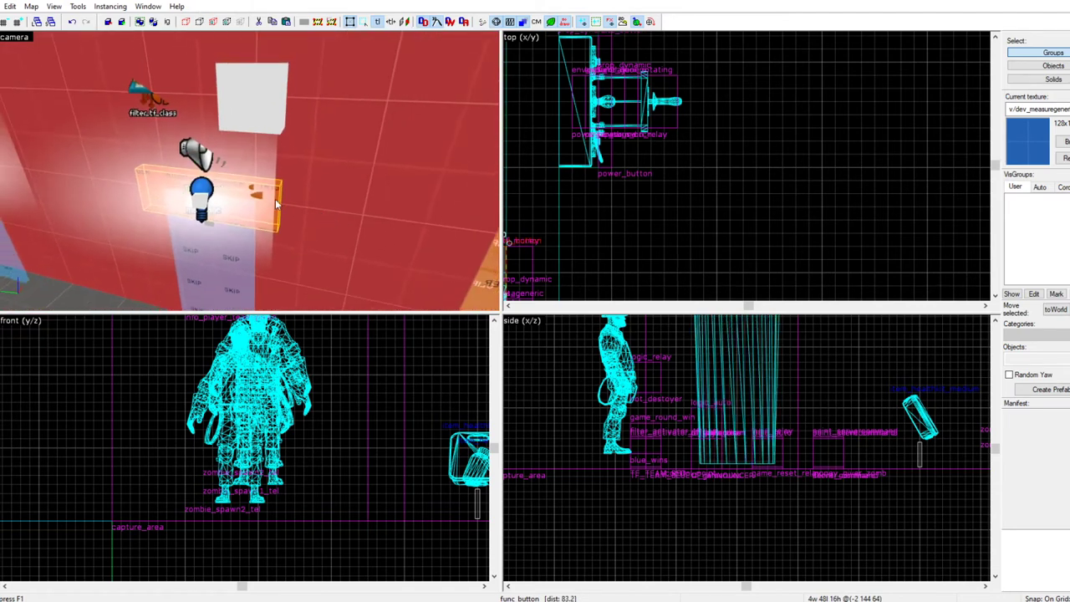
# Examine the depth of the wall weapon's func_button brush up close against the red wall
pyautogui.click(272, 200)
pyautogui.press('w')
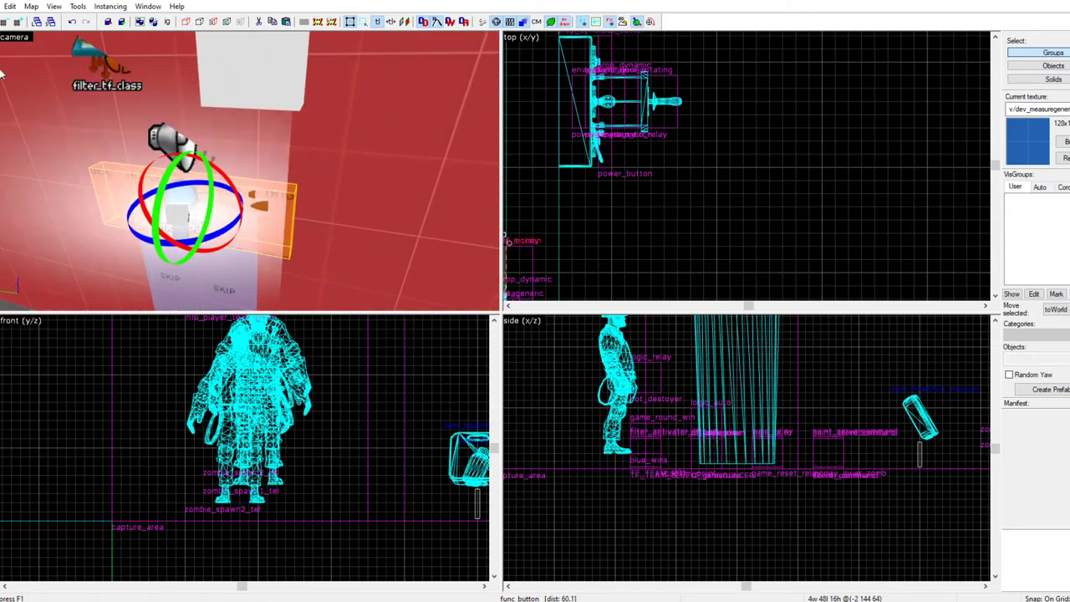
pyautogui.press('s')
pyautogui.press('z')
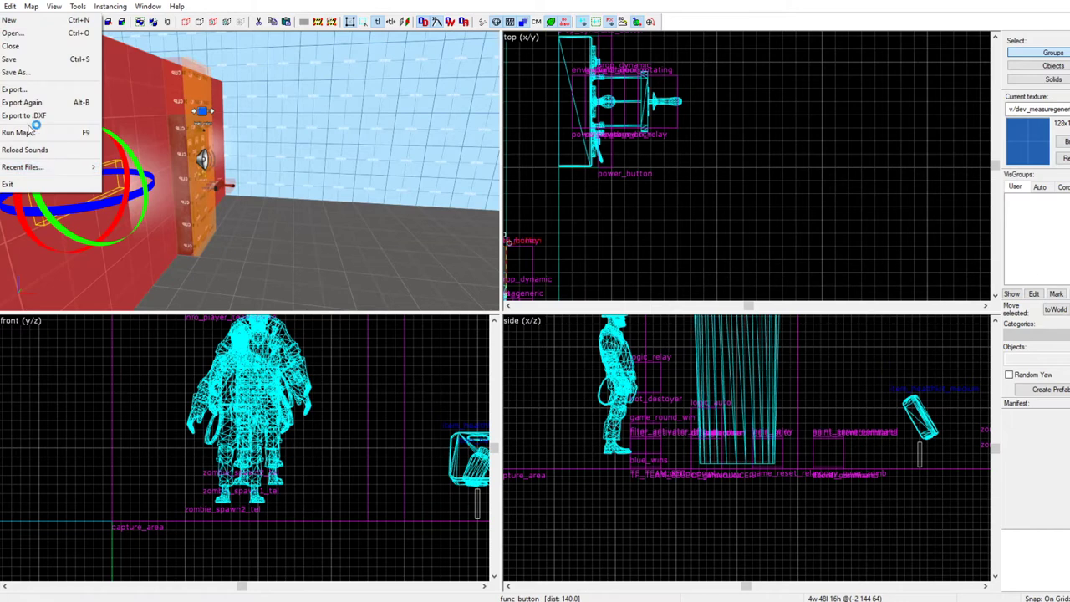
# Open gameplay_prefab.vmf and select the complete Jugg perk machine setup with its clip brushes and entities
pyautogui.click(16, 33)
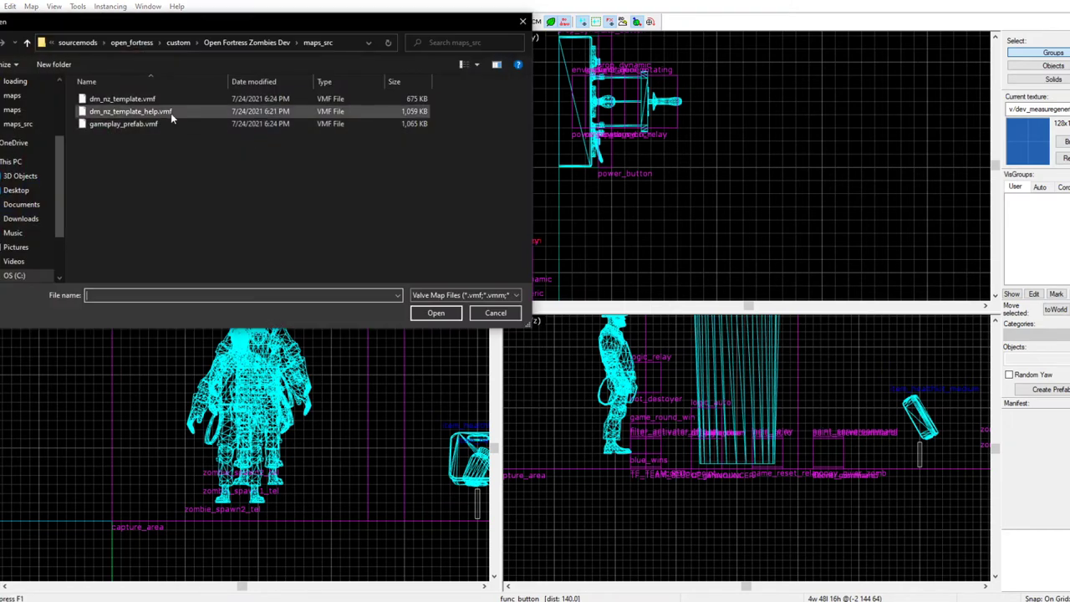
pyautogui.doubleClick(125, 124)
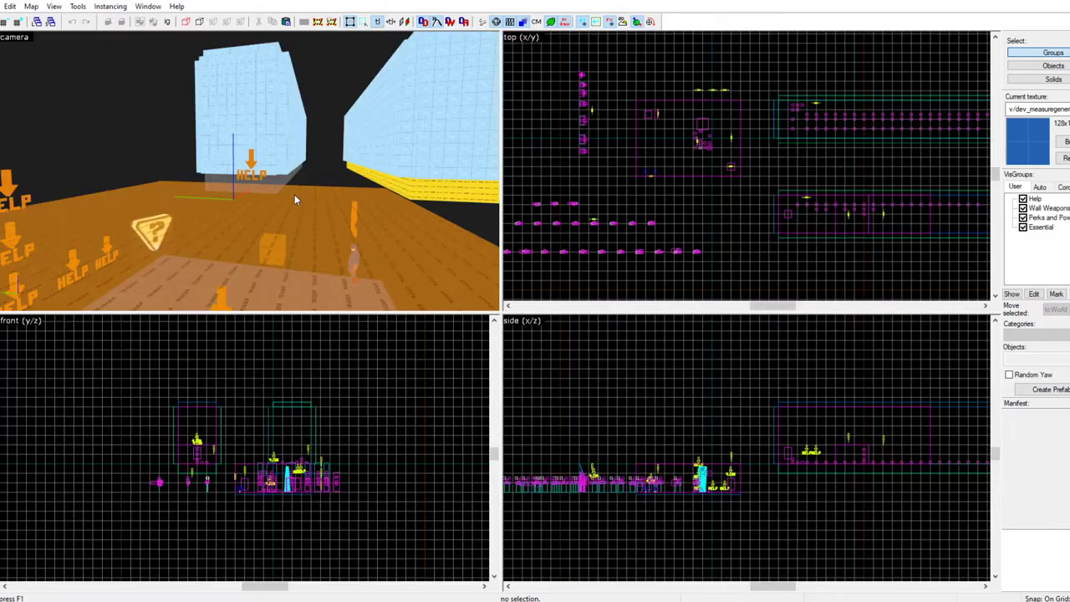
pyautogui.press('w')
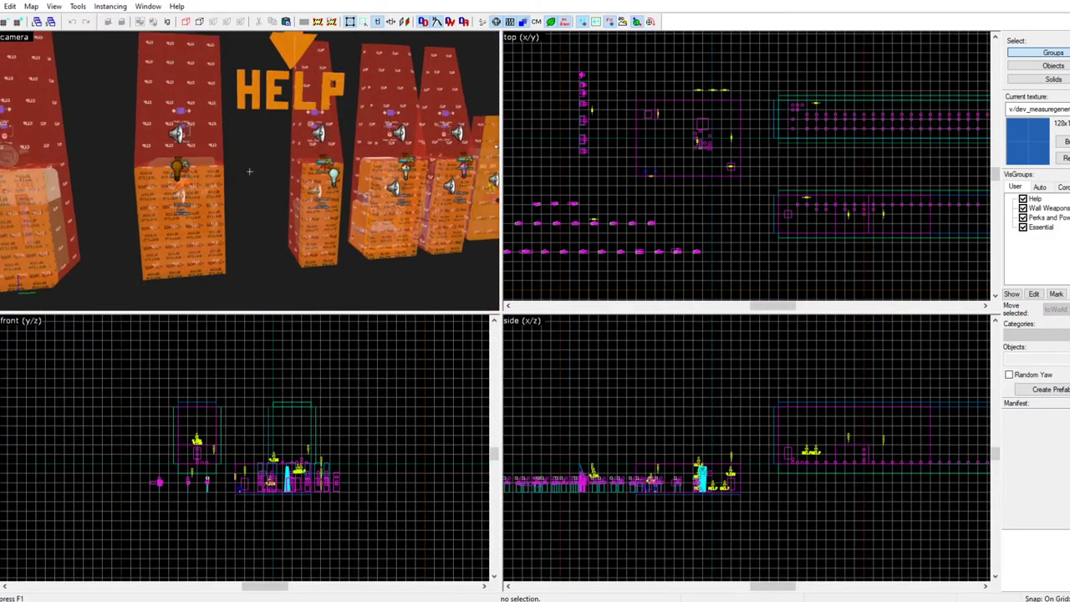
pyautogui.press('a')
pyautogui.press('z')
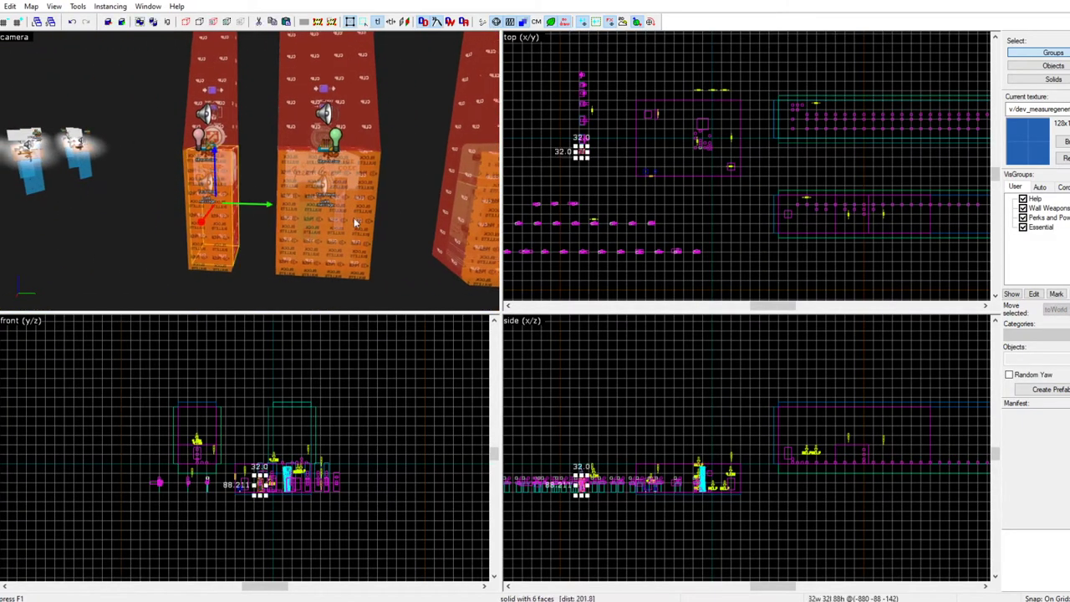
pyautogui.scroll(5, 523, 257)
pyautogui.moveTo(525, 255); pyautogui.dragTo(604, 189)
pyautogui.press('Return')
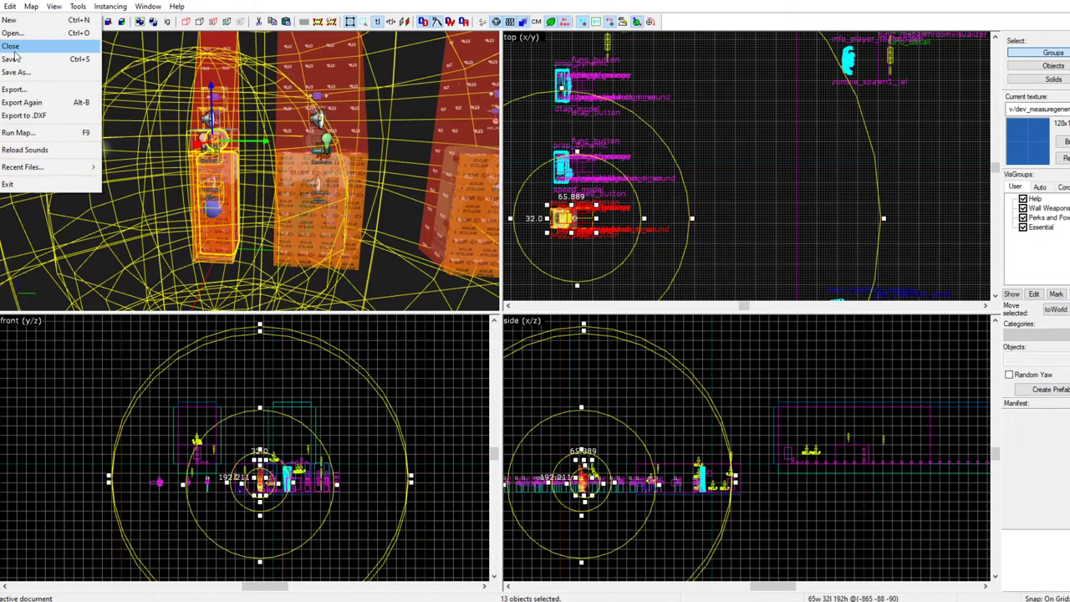
# Paste the Jugg machine from the prefab map into the test map and move it against the red wall's face opposite the wall weapons
pyautogui.click(13, 48)
pyautogui.hotkey('ctrl', 'v')
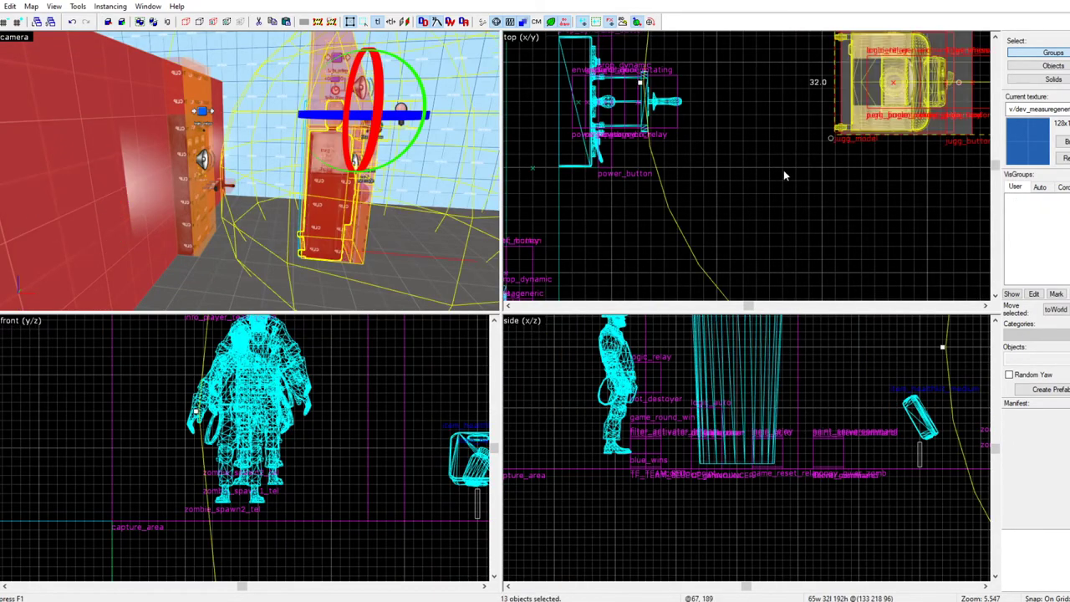
pyautogui.scroll(-5, 843, 111)
pyautogui.moveTo(757, 111); pyautogui.dragTo(681, 212)
pyautogui.scroll(3, 679, 212)
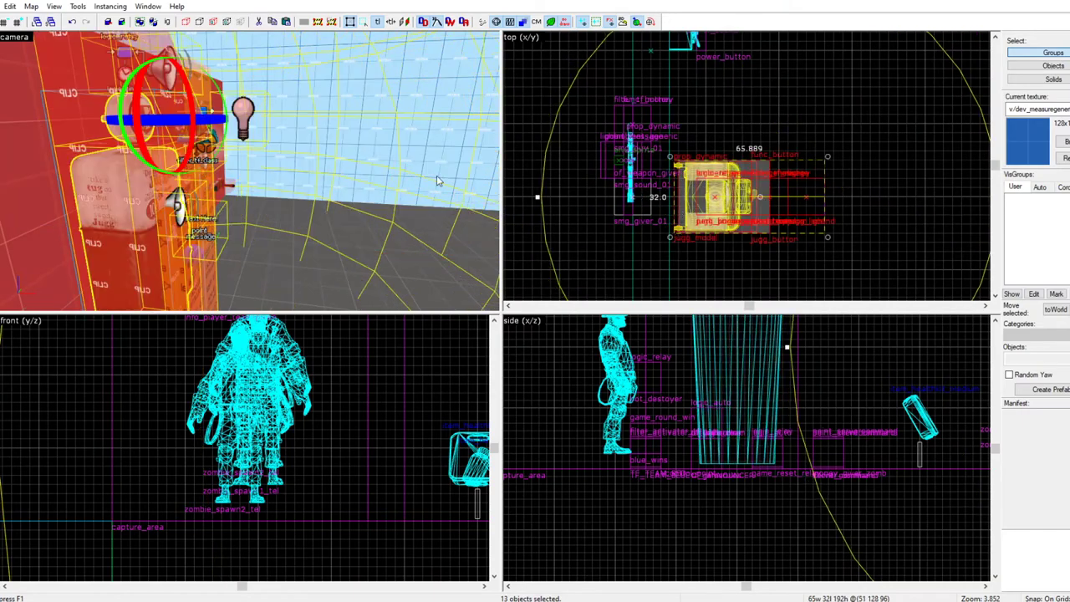
pyautogui.press('z')
pyautogui.press('s')
pyautogui.press('w')
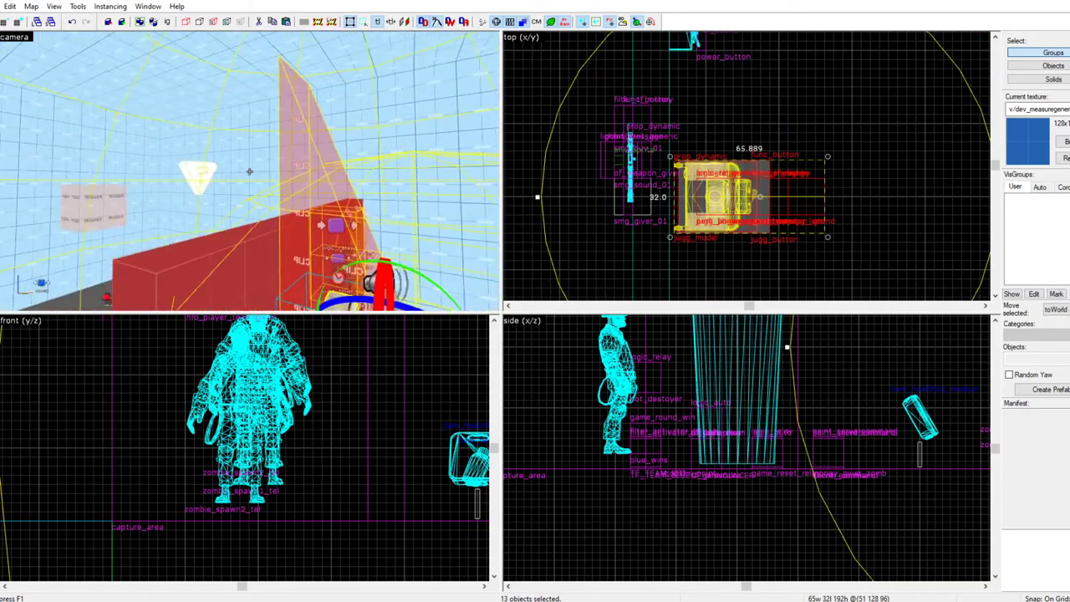
# Pick the Jugg machine's sloped clip brush and inspect how the machine sits against the red wall
pyautogui.click(250, 173)
pyautogui.click(250, 172)
pyautogui.click(250, 173)
pyautogui.press('s')
pyautogui.press('w')
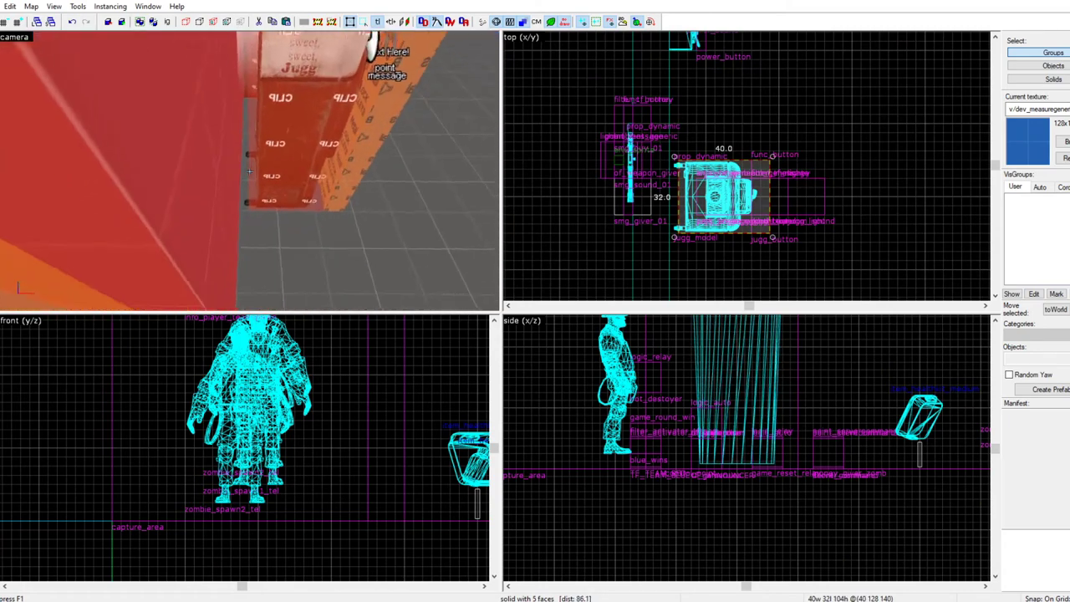
pyautogui.press('s')
pyautogui.press('w')
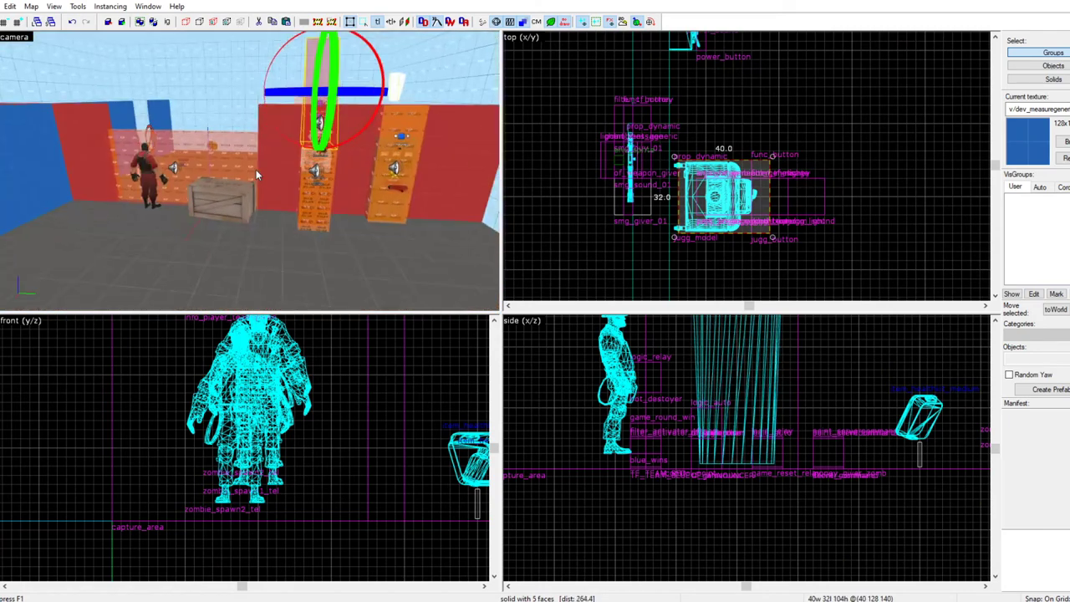
# Look over the door area, picking the prop_dynamic character on the crate, and view the room behind the walls
pyautogui.press('w')
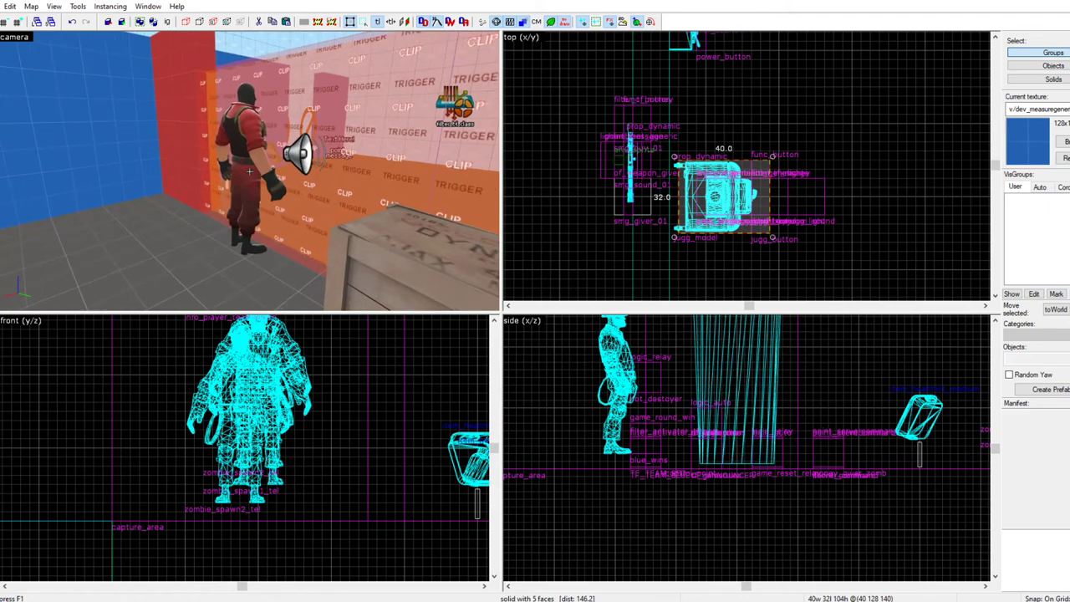
pyautogui.click(250, 170)
pyautogui.press('w')
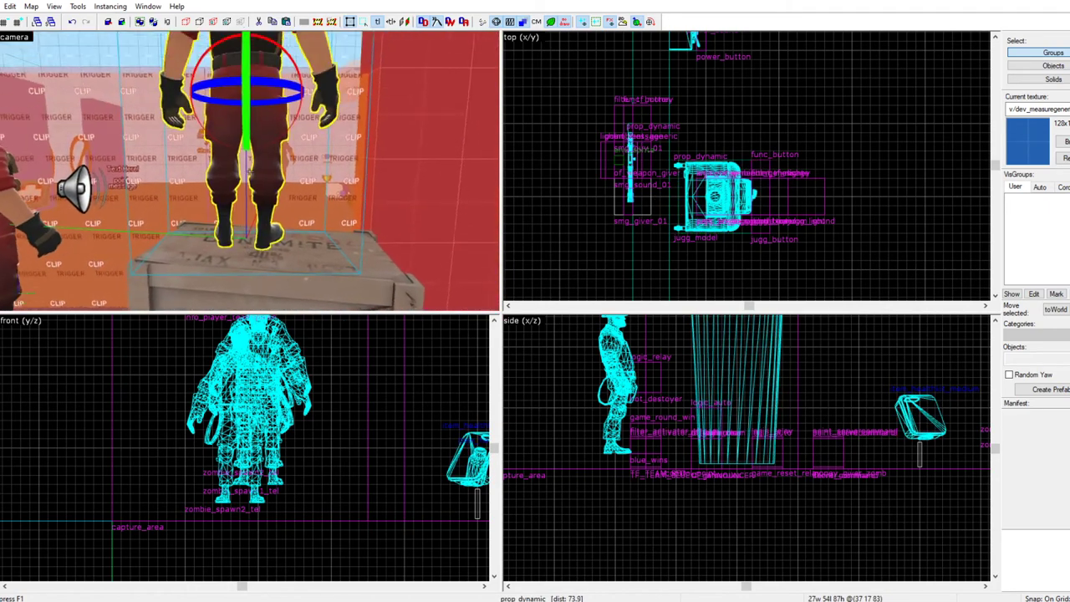
pyautogui.press('s')
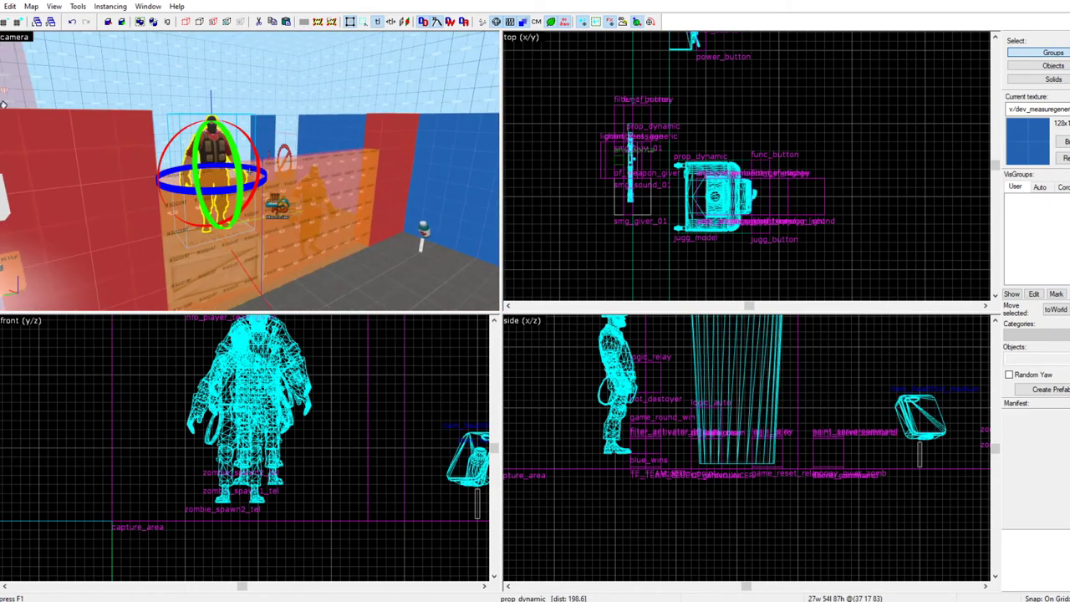
pyautogui.press('w')
pyautogui.press('w')
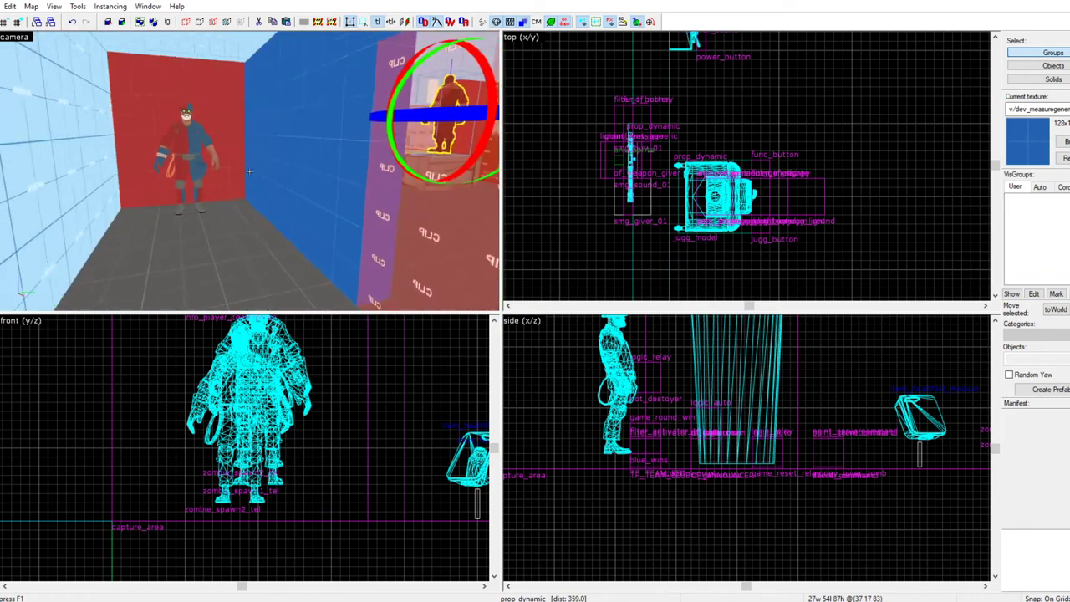
pyautogui.press('s')
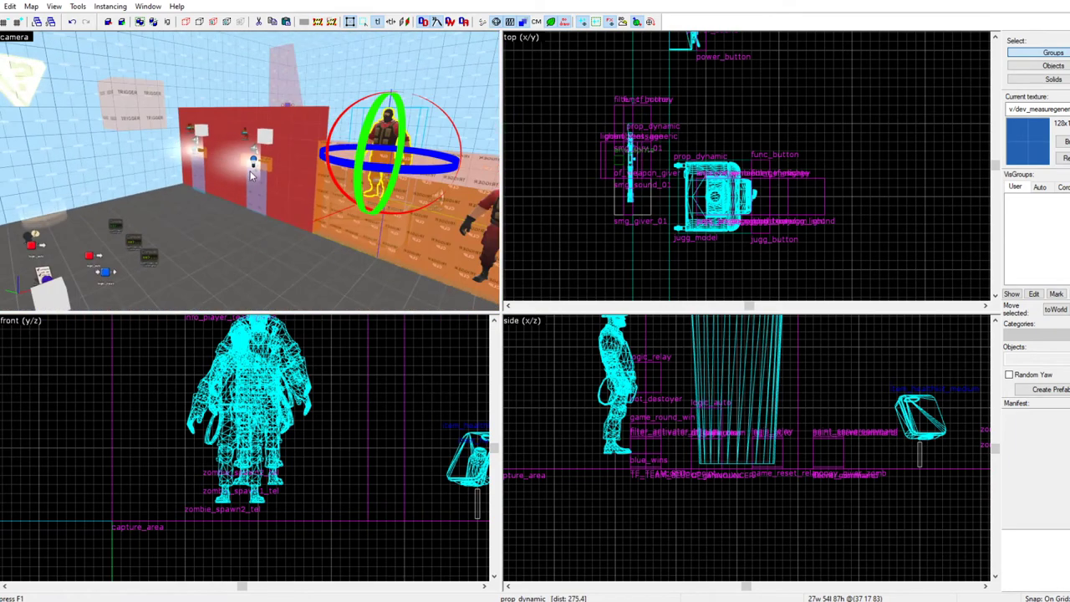
pyautogui.press('z')
# Save the test map and compile and run it with BSP, VIS and RAD set to Normal
pyautogui.click(1, 7)
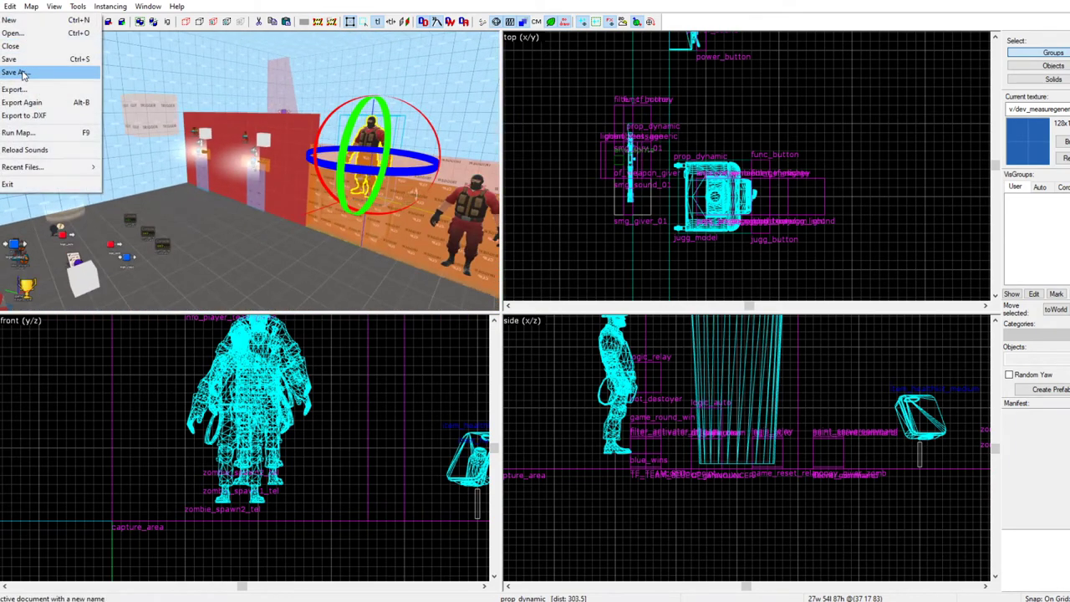
pyautogui.click(23, 63)
pyautogui.hotkey('alt', 'f')
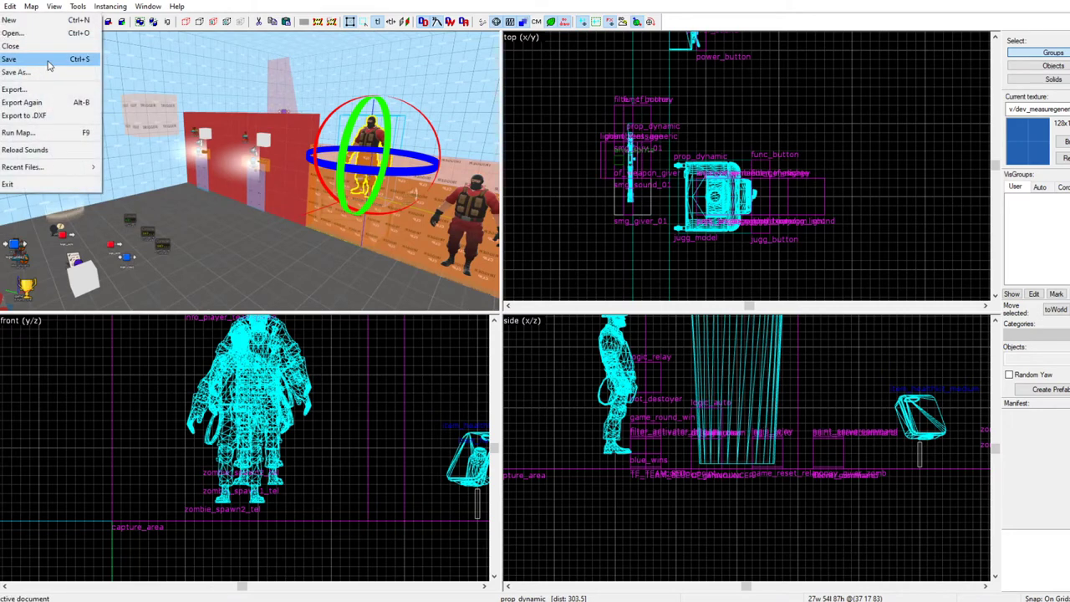
pyautogui.click(31, 137)
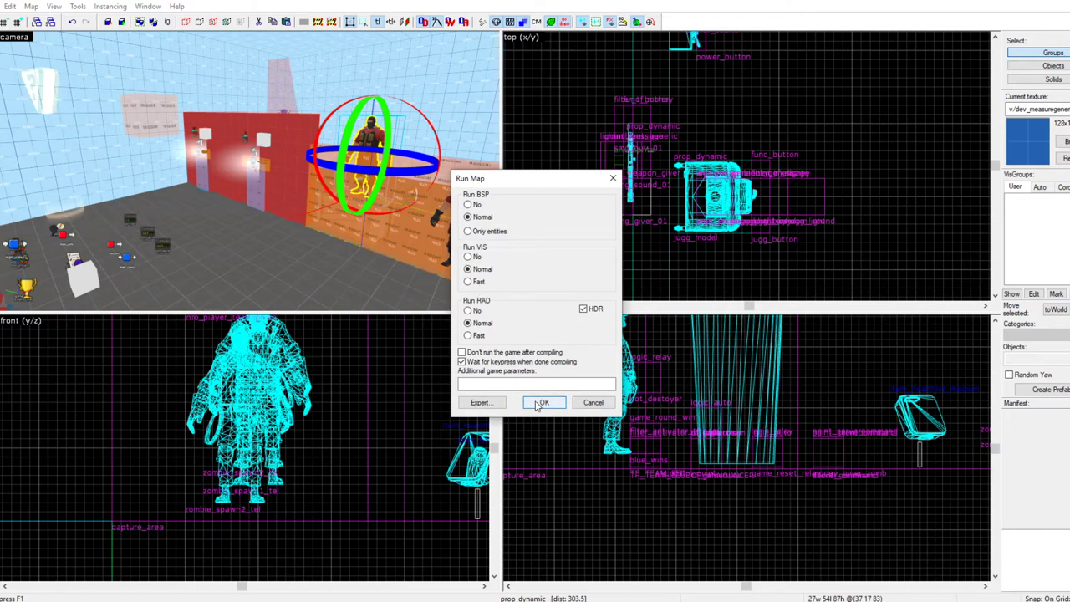
pyautogui.click(540, 403)
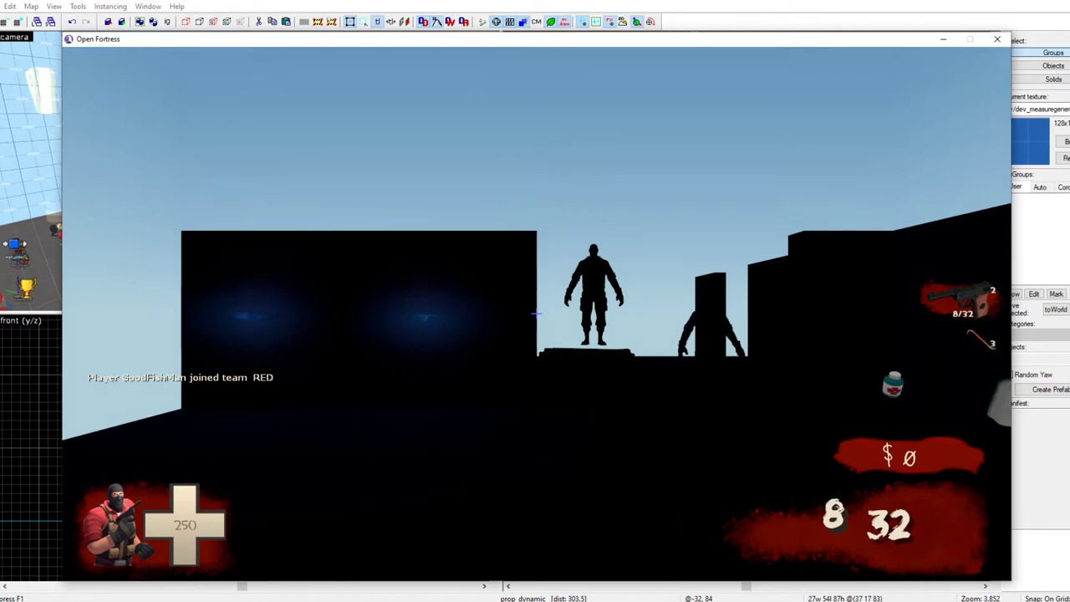
# Switch the running game to full brightness with the console command mat_fullbright 1
pyautogui.press('`')
pyautogui.write('mat_fu')
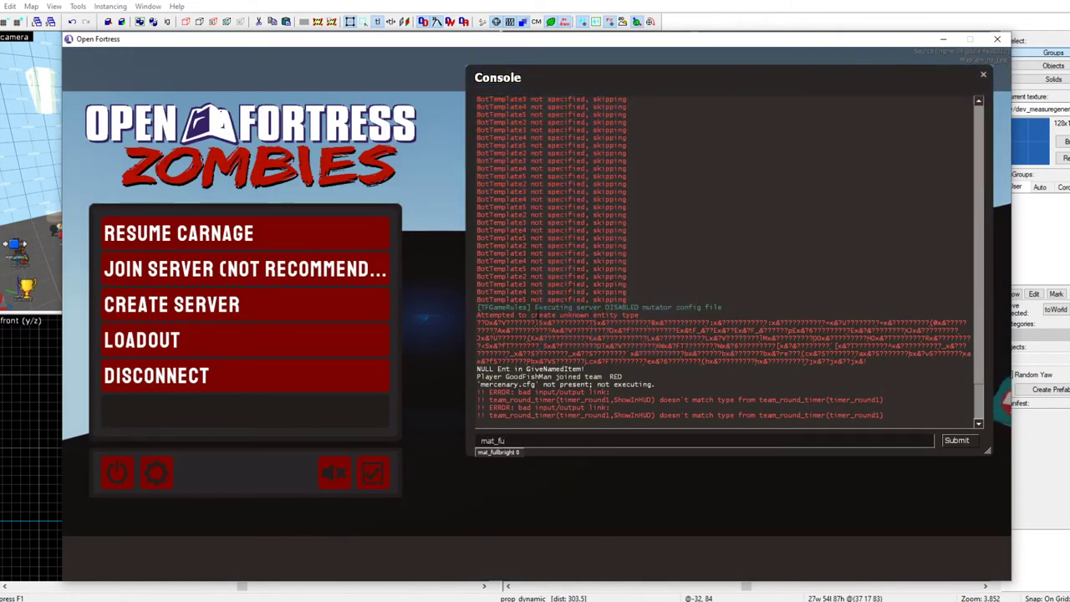
pyautogui.write('1')
pyautogui.press('Return')
pyautogui.press('`')
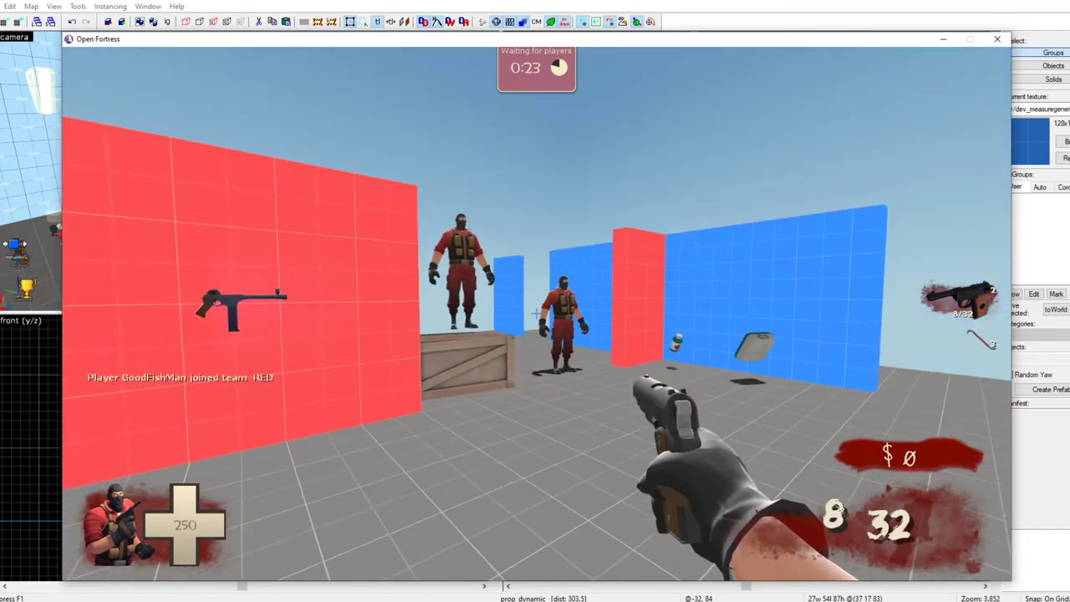
# Walk through the map in the game to check the door and the shotgun wall weapon
pyautogui.press('d')
pyautogui.press('w')
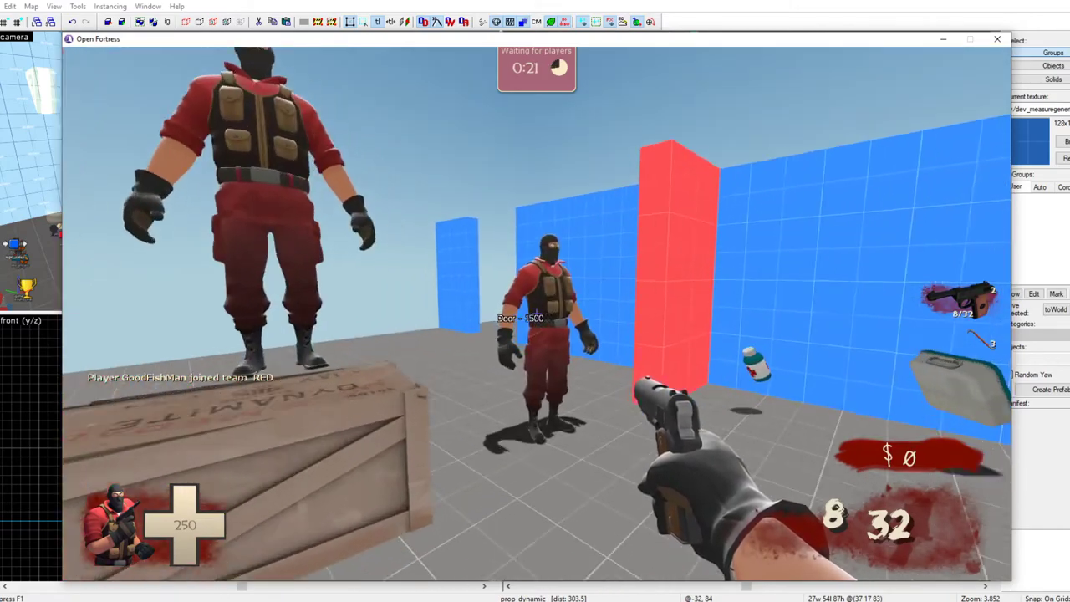
pyautogui.press('w')
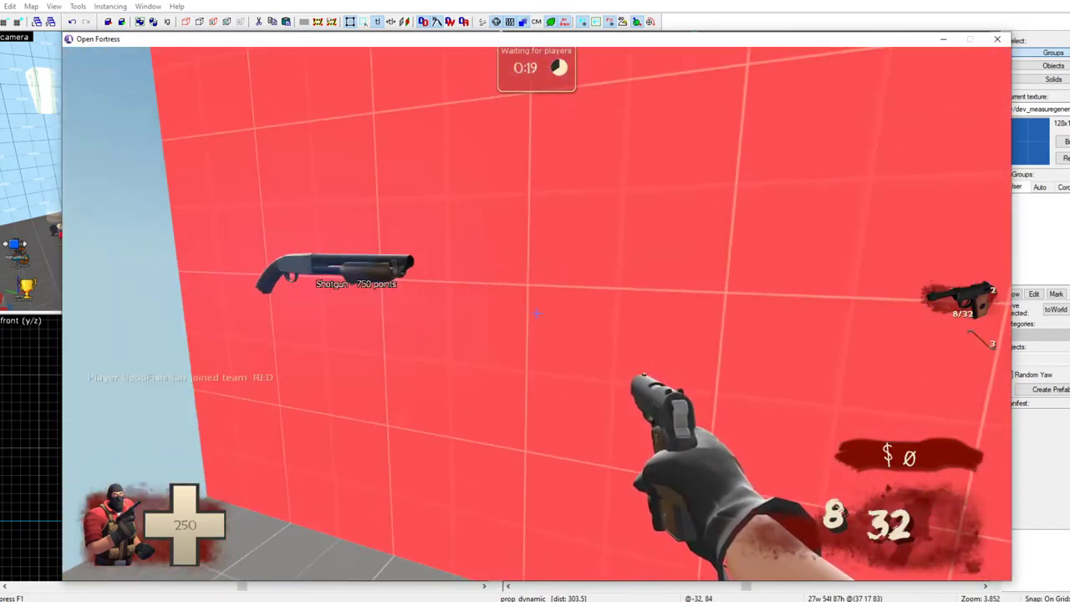
pyautogui.press('w')
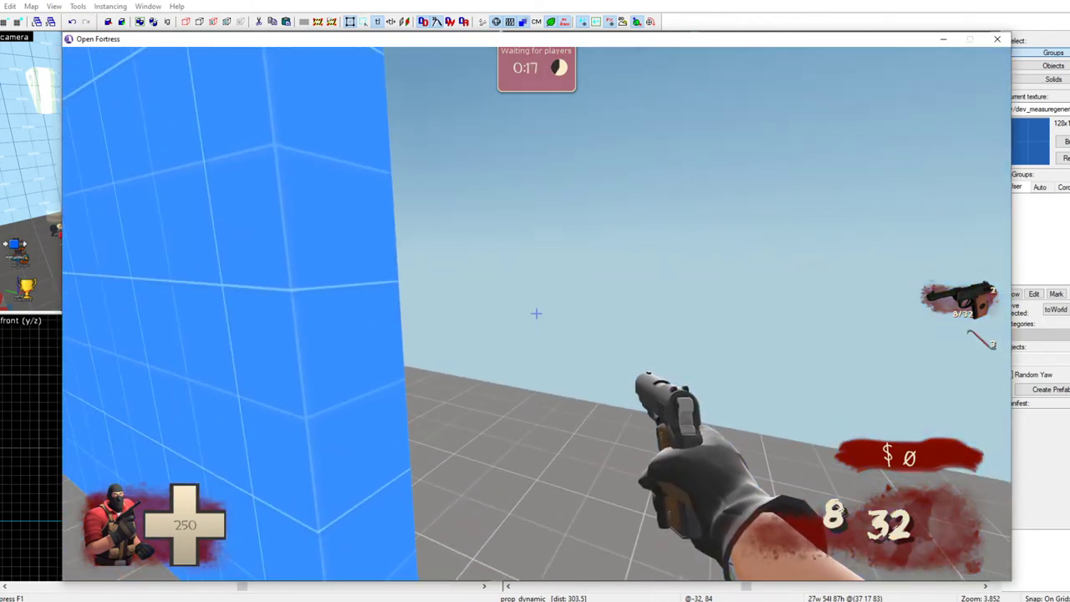
# Run mp_waitingforplayers_time 1 and mp_waitingforplayers_restart 1 in the console to shorten the wait and restart the round
pyautogui.press('`')
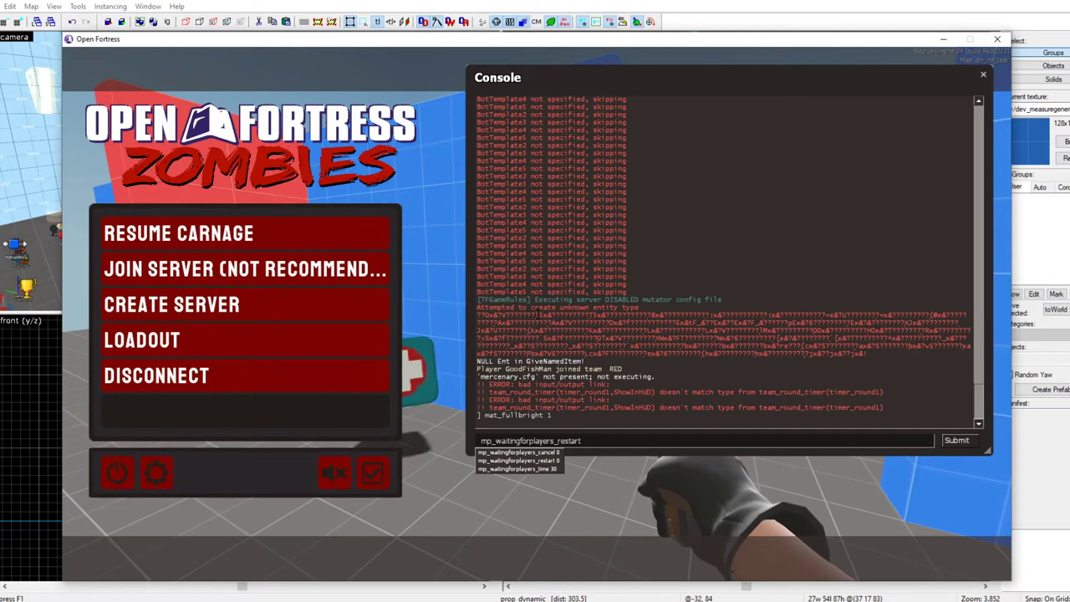
pyautogui.write('1')
pyautogui.press('Return')
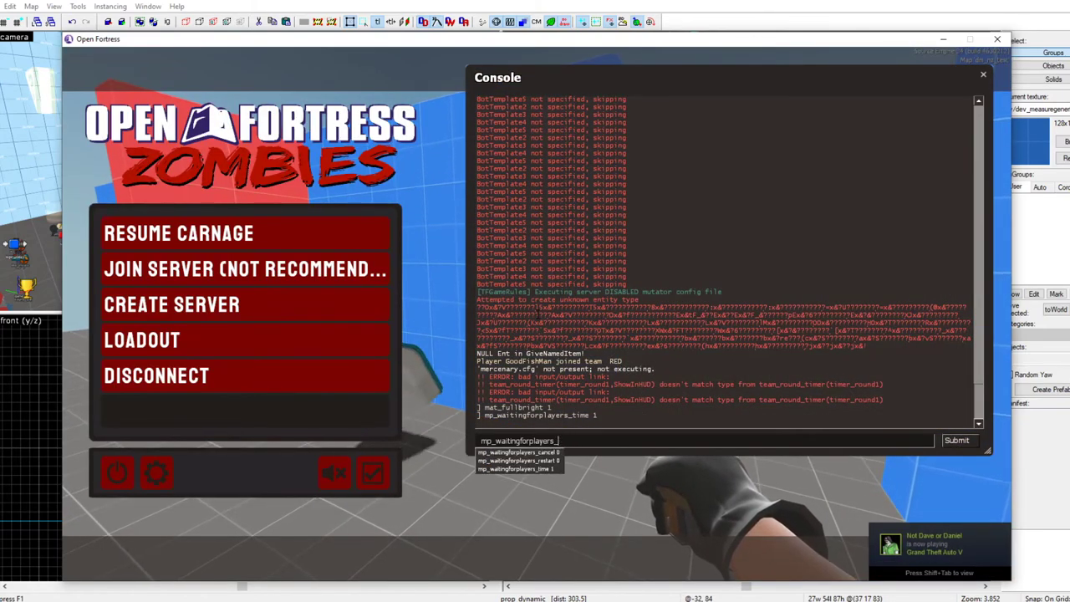
pyautogui.press('Escape')
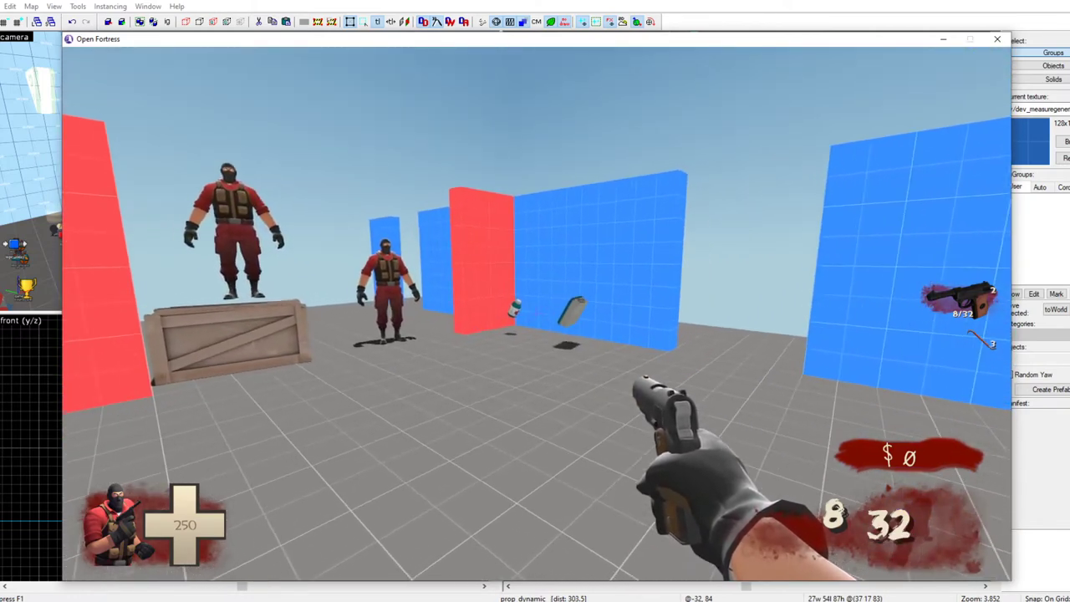
# Playtest the first wave, walking around the blue walls to observe where the zombies spawn and how they move
pyautogui.press('3')
pyautogui.press('2')
pyautogui.press('3')
pyautogui.press('2')
pyautogui.press('s')
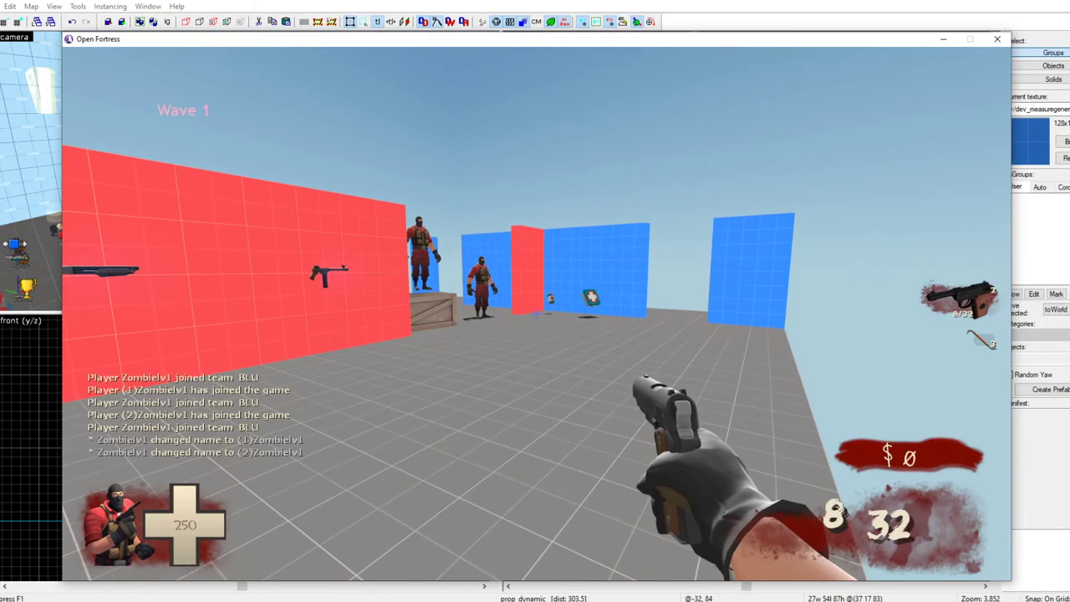
pyautogui.press('w')
pyautogui.press('w')
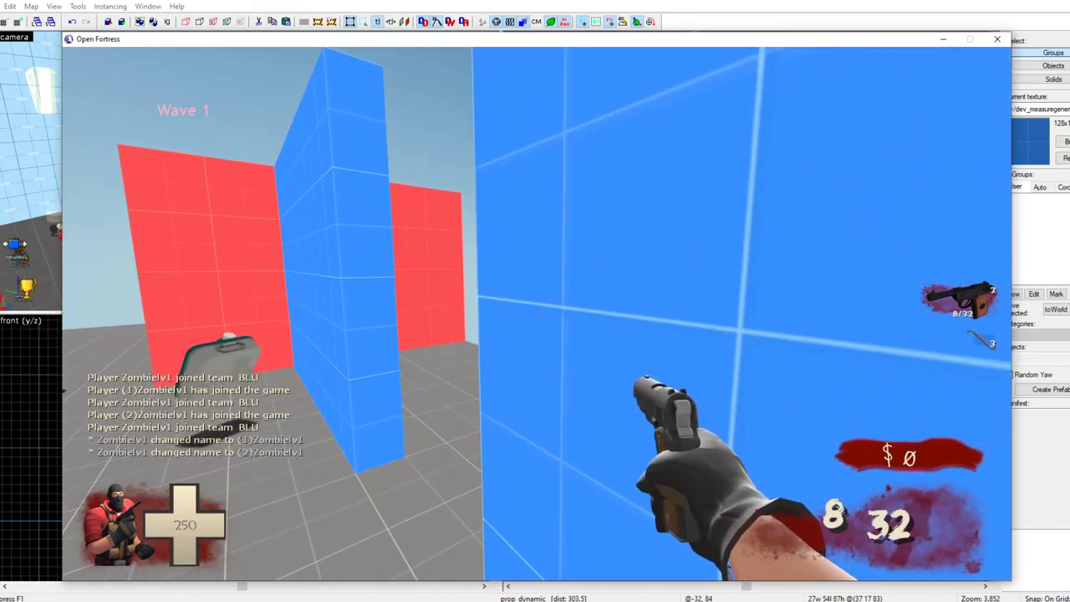
pyautogui.press('s')
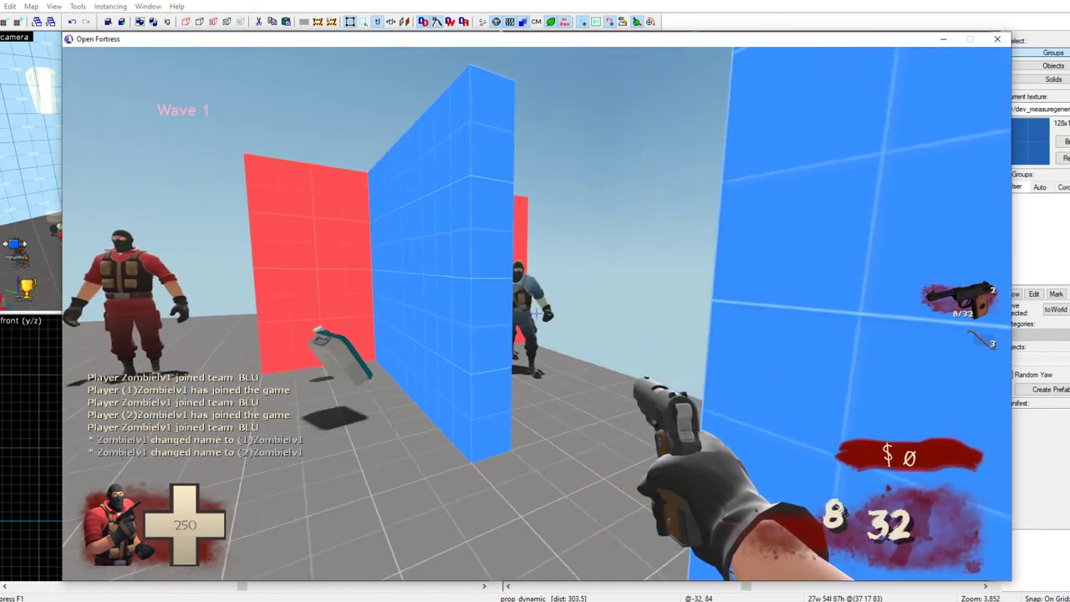
pyautogui.press('w')
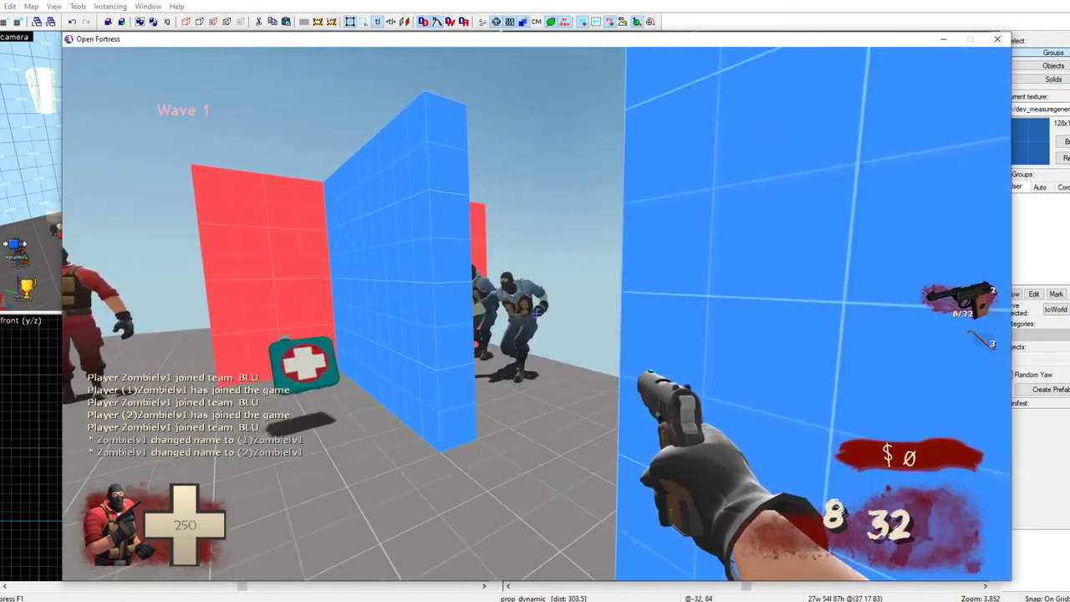
pyautogui.press('s')
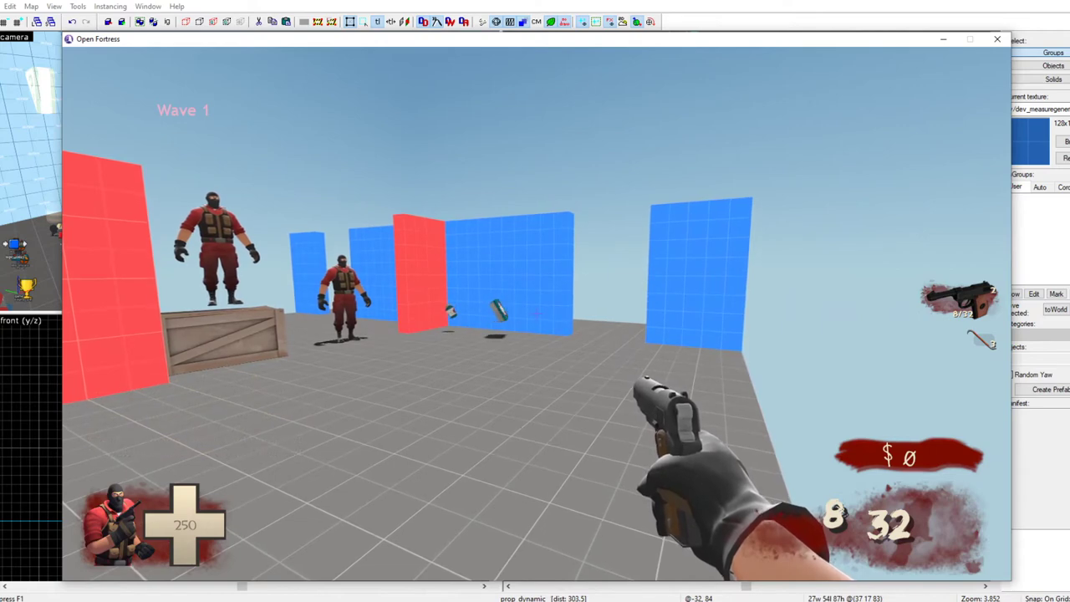
# Run mp_waitingforplayers_restart 99999 in the console and return to the game
pyautogui.press('Escape')
pyautogui.press('Up')
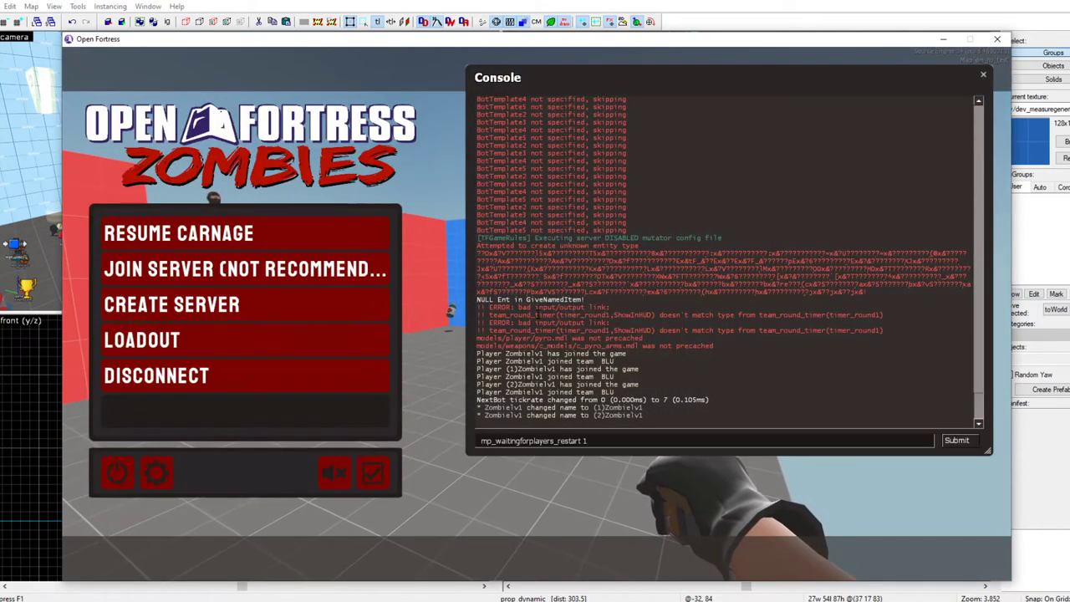
pyautogui.press('Up')
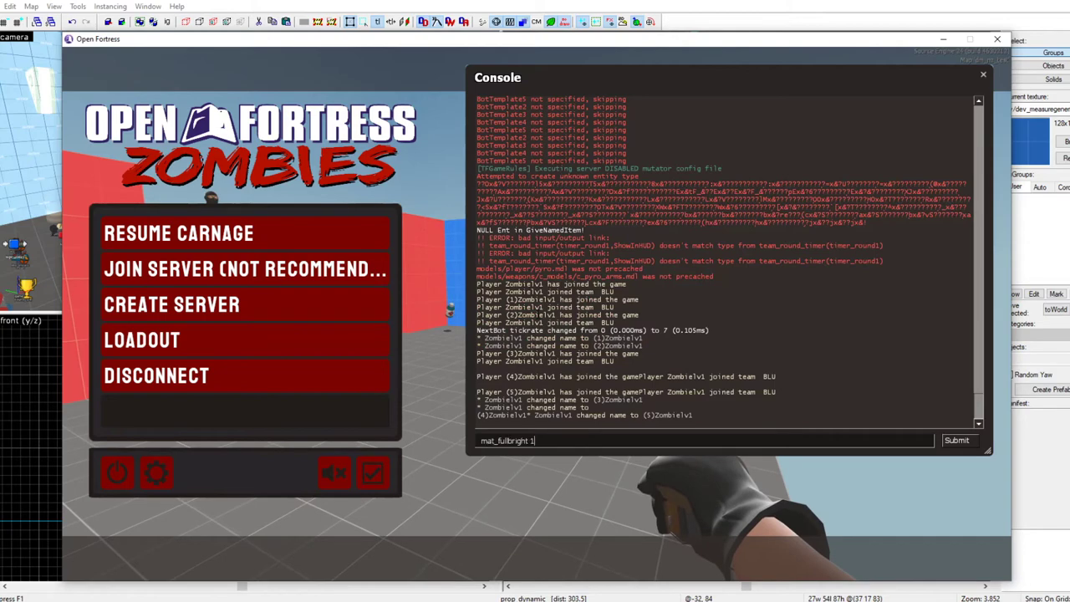
pyautogui.write('99999')
pyautogui.press('Return')
pyautogui.press('`')
pyautogui.press('`')
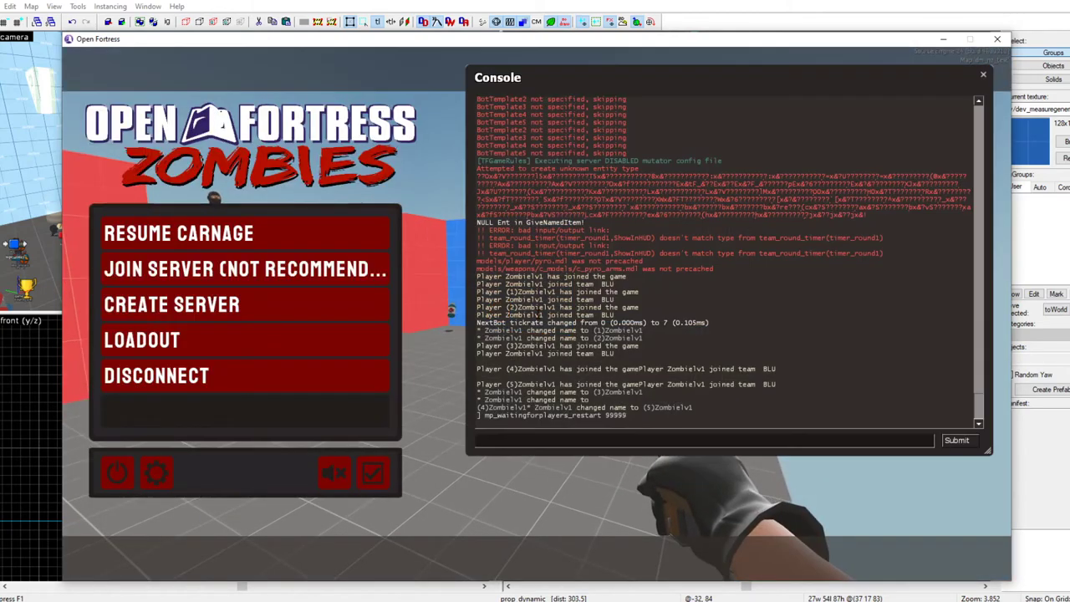
pyautogui.write('map')
pyautogui.press('`')
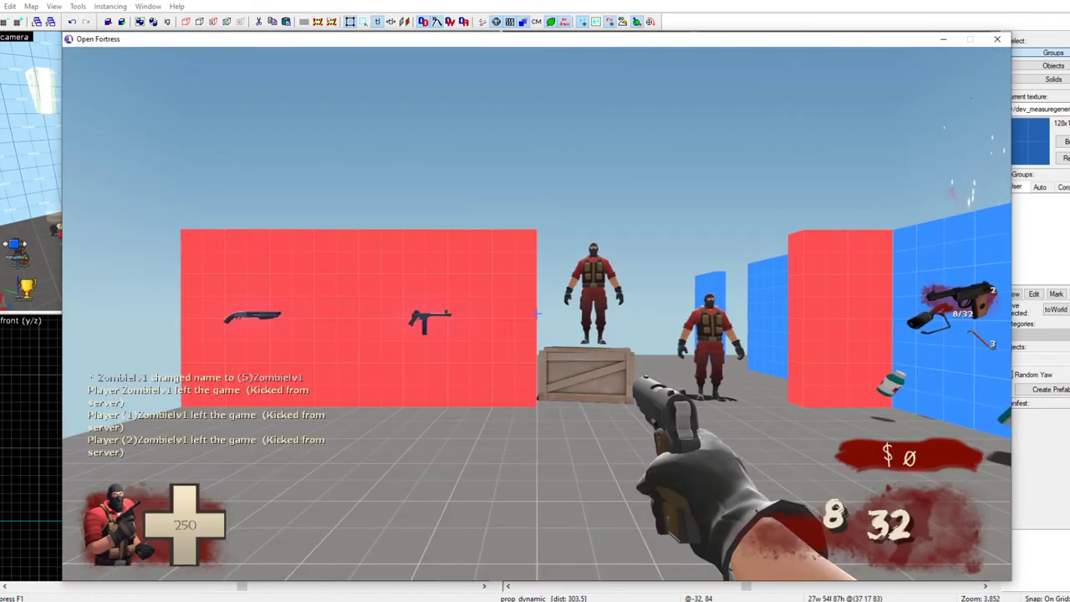
pyautogui.press('`')
pyautogui.write('map')
pyautogui.press('`')
# Set the waiting-for-players time to 999999 with the console command mp_waitingforplayers_time
pyautogui.press('`')
pyautogui.press('Up')
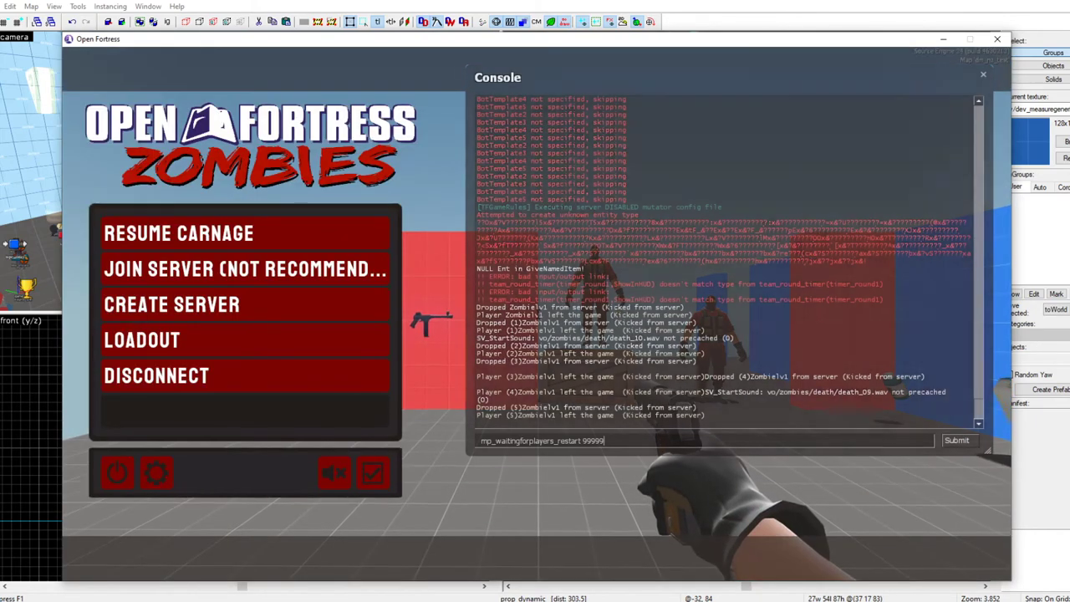
pyautogui.press('BackSpace')
pyautogui.press('BackSpace')
pyautogui.press('BackSpace')
pyautogui.press('BackSpace')
pyautogui.press('BackSpace')
pyautogui.press('BackSpace')
pyautogui.press('BackSpace')
pyautogui.press('BackSpace')
pyautogui.press('BackSpace')
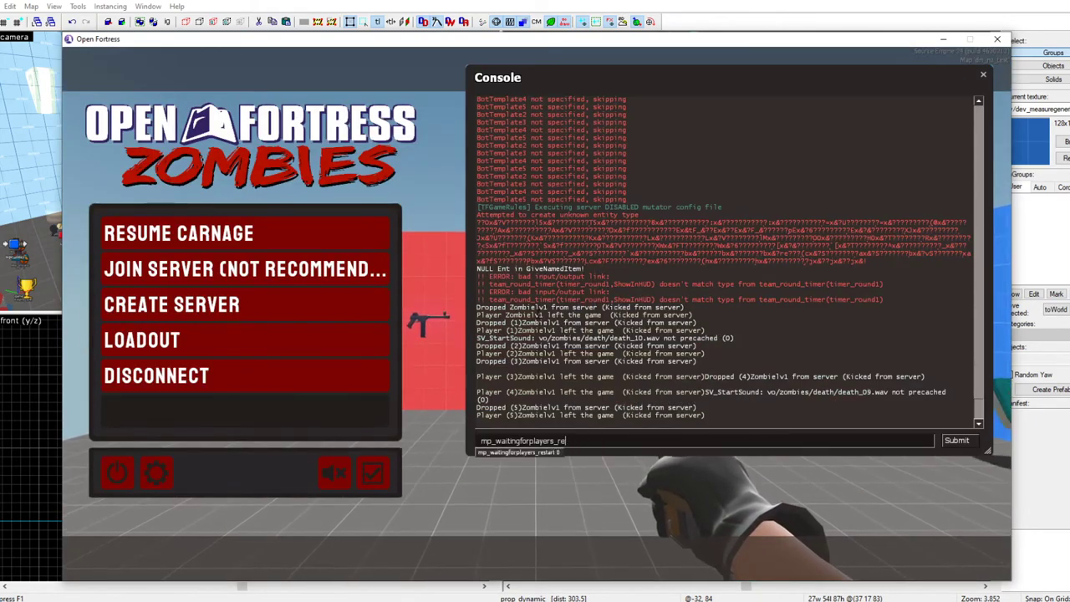
pyautogui.press('BackSpace')
pyautogui.write('999999')
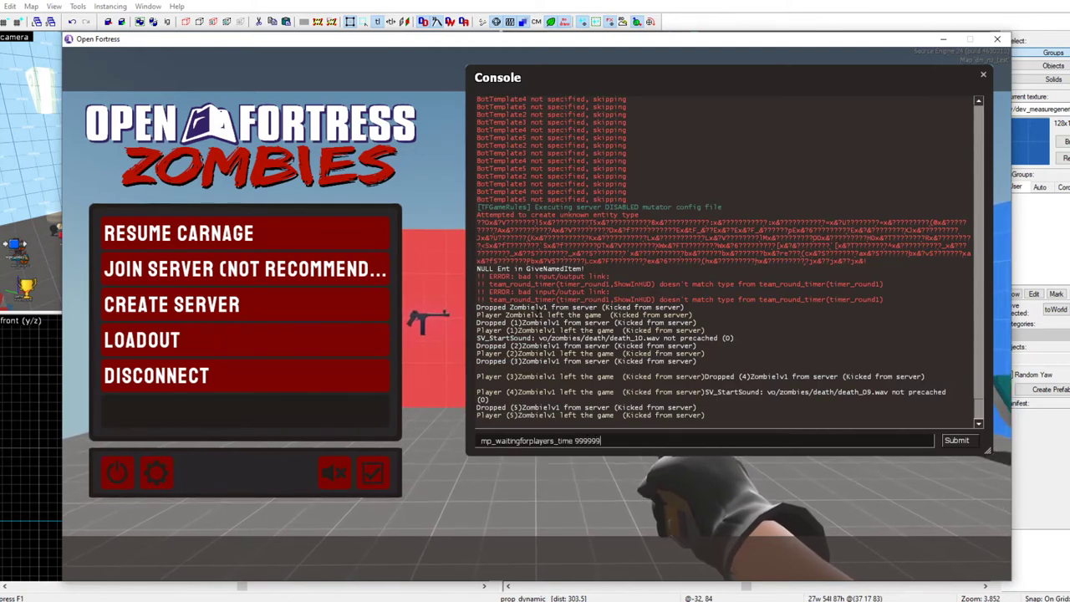
pyautogui.press('Return')
# Run mp_waitingforplayers_restart 1 in the console to restart the waiting-for-players period and resume the game
pyautogui.press('Up')
pyautogui.press('BackSpace')
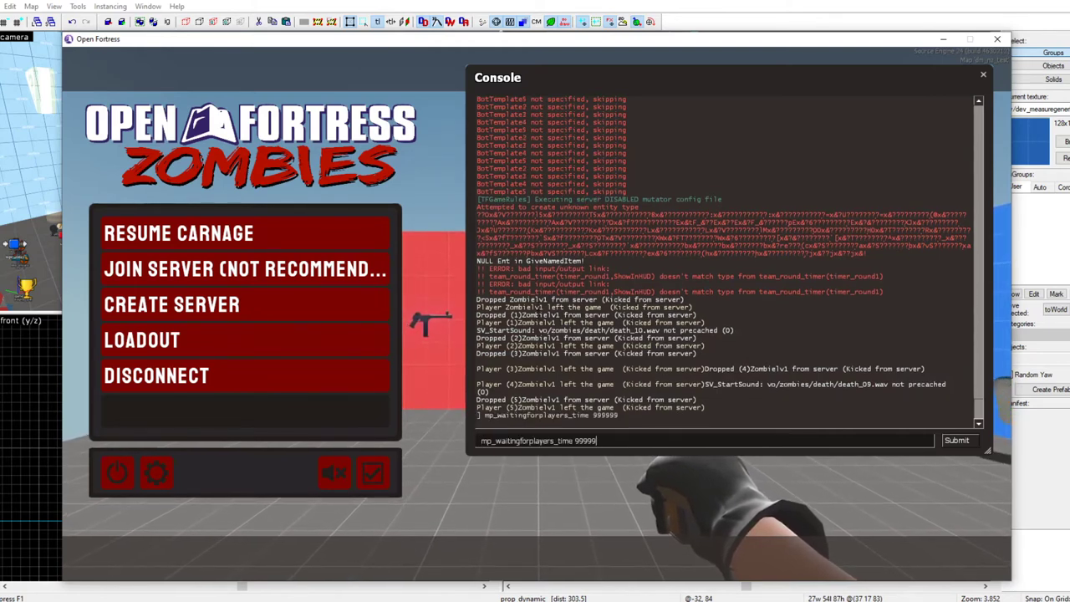
pyautogui.press('BackSpace')
pyautogui.press('BackSpace')
pyautogui.press('BackSpace')
pyautogui.press('BackSpace')
pyautogui.press('BackSpace')
pyautogui.press('BackSpace')
pyautogui.press('BackSpace')
pyautogui.press('Return')
pyautogui.press('Escape')
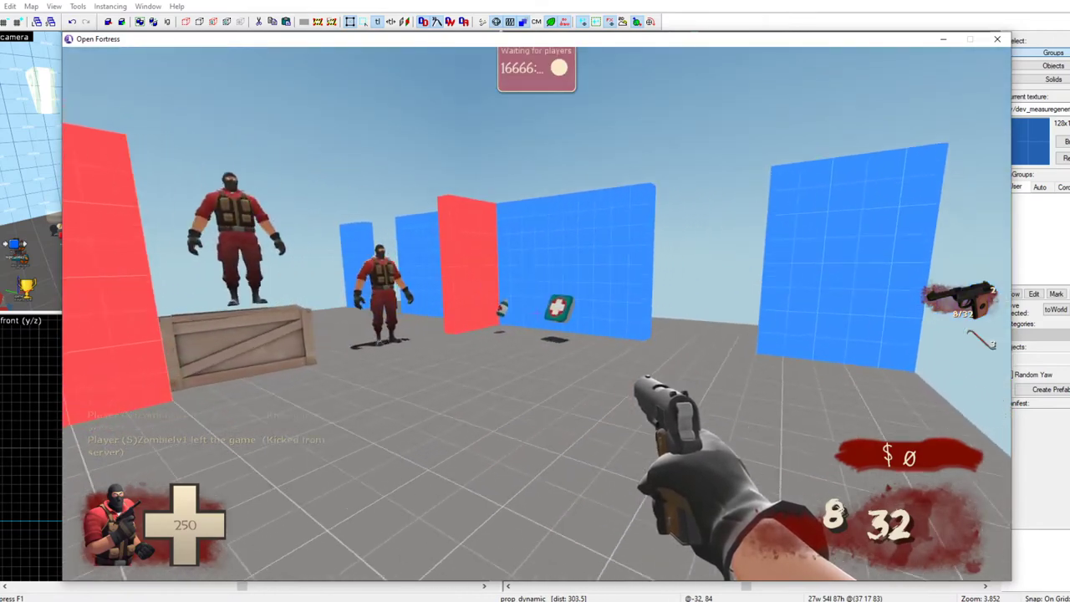
# Restart the match from the console using an mp_restart command with value 1
pyautogui.press('Escape')
pyautogui.write('rest')
pyautogui.press('BackSpace')
pyautogui.press('BackSpace')
pyautogui.press('BackSpace')
pyautogui.press('BackSpace')
pyautogui.write('mp_r')
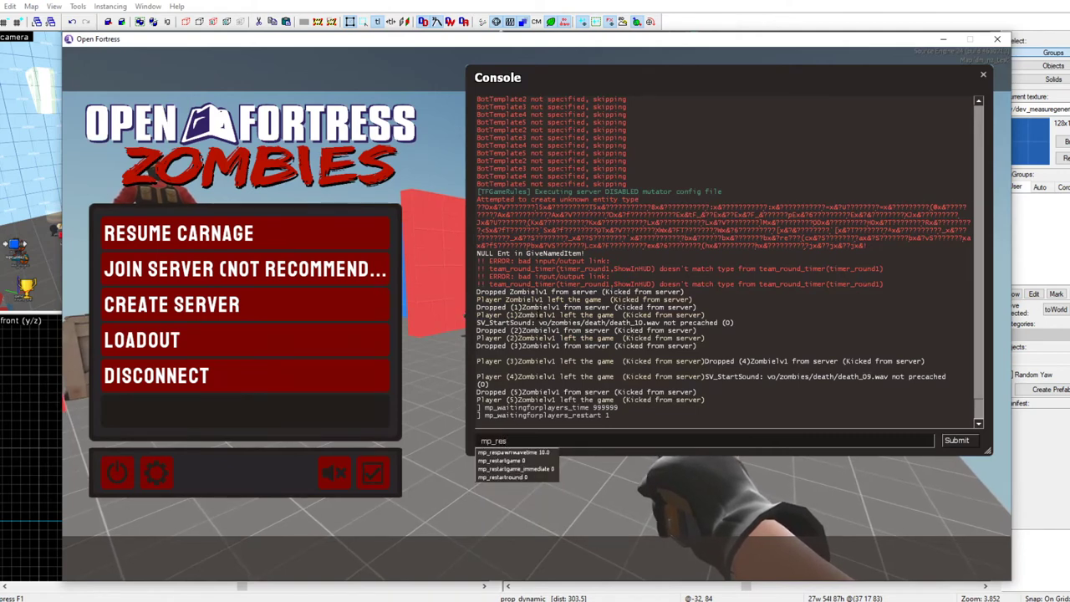
pyautogui.write('1')
pyautogui.press('Return')
pyautogui.press('Escape')
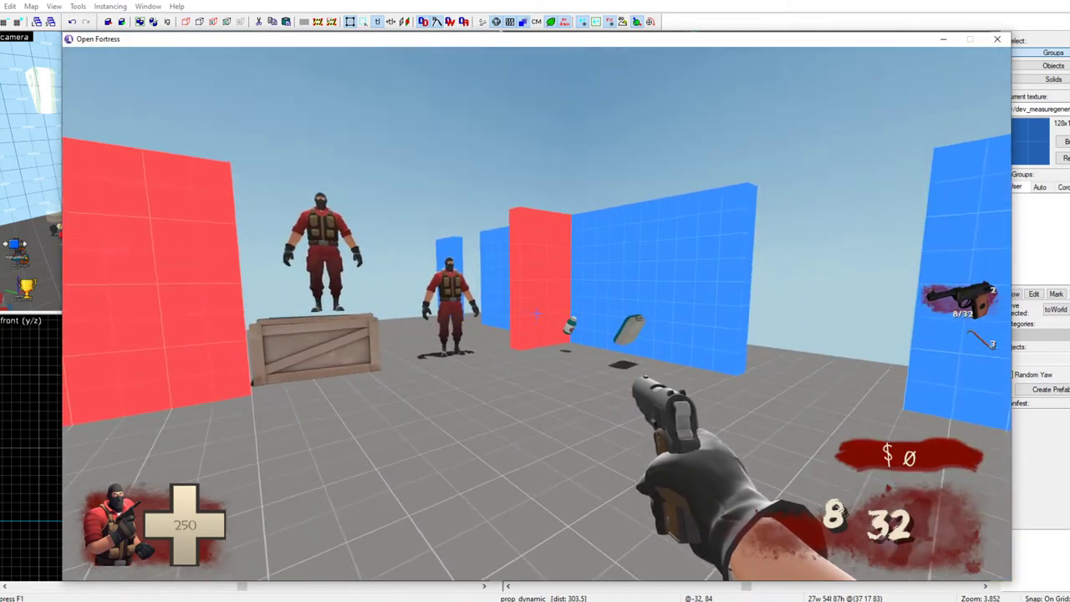
pyautogui.press('Escape')
pyautogui.write('mp_waitingforplayers_restart 1')
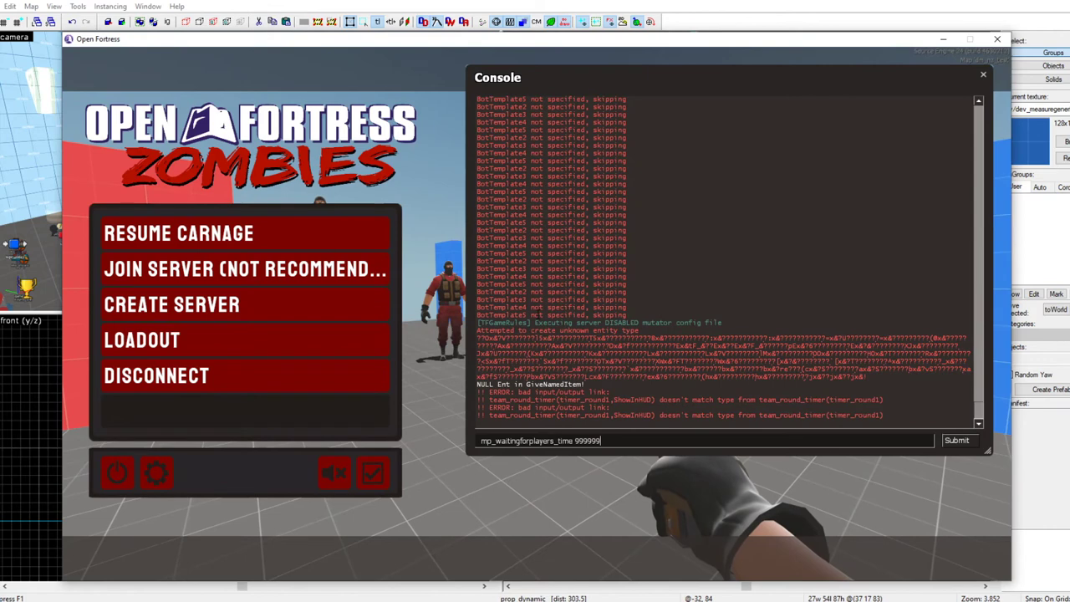
pyautogui.press('Up')
pyautogui.press('Up')
pyautogui.press('Up')
pyautogui.press('Up')
pyautogui.press('Up')
pyautogui.press('Up')
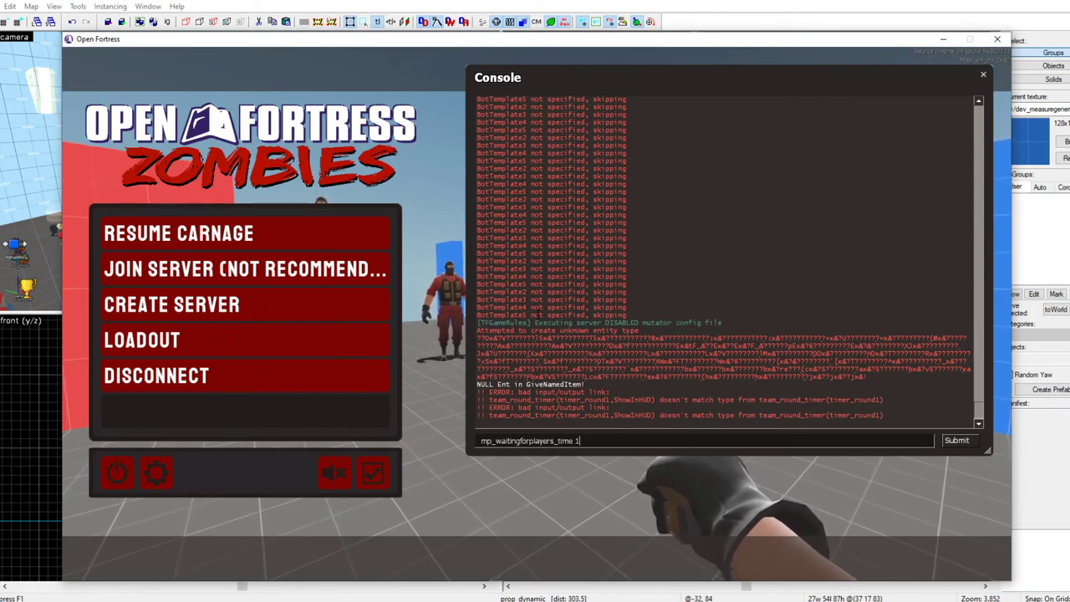
pyautogui.press('Escape')
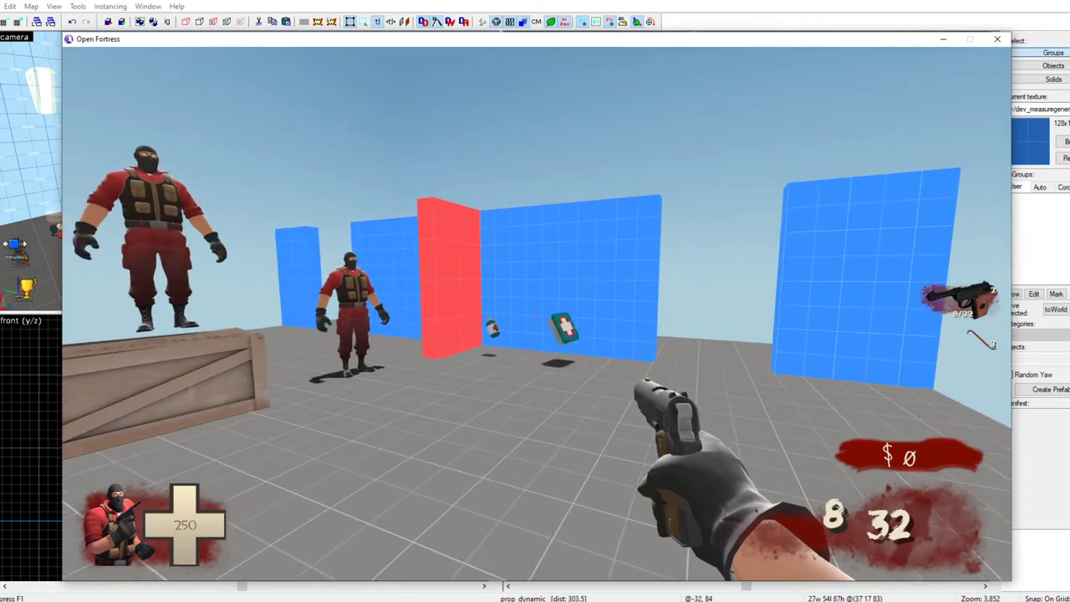
# Open config_global.cfg from the cfg folder of Open Fortress Zombies Dev, inside the open_fortress custom folder
pyautogui.press('Escape')
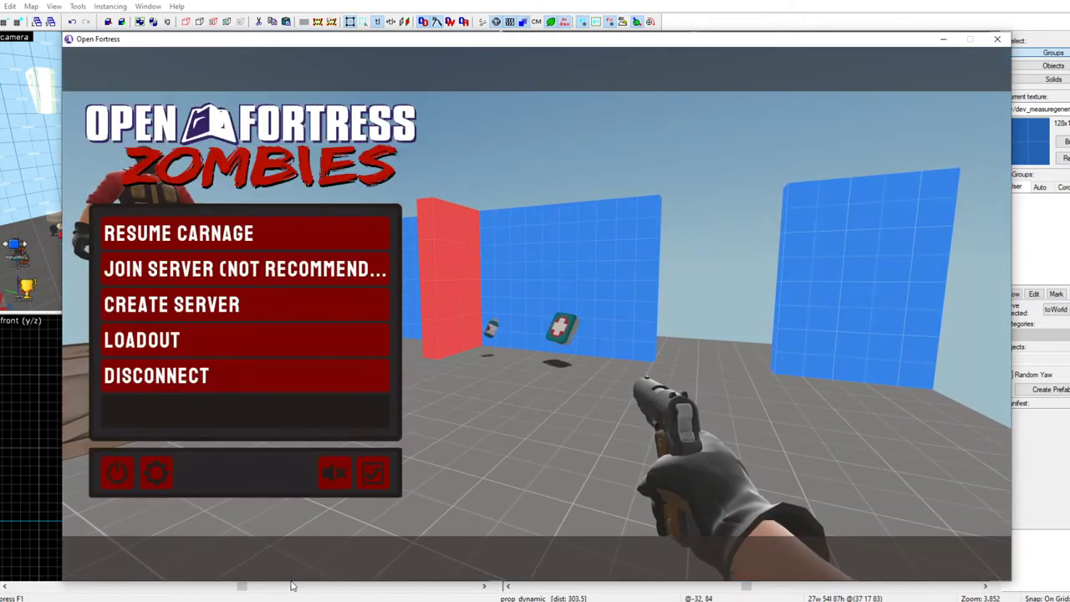
pyautogui.click(243, 601)
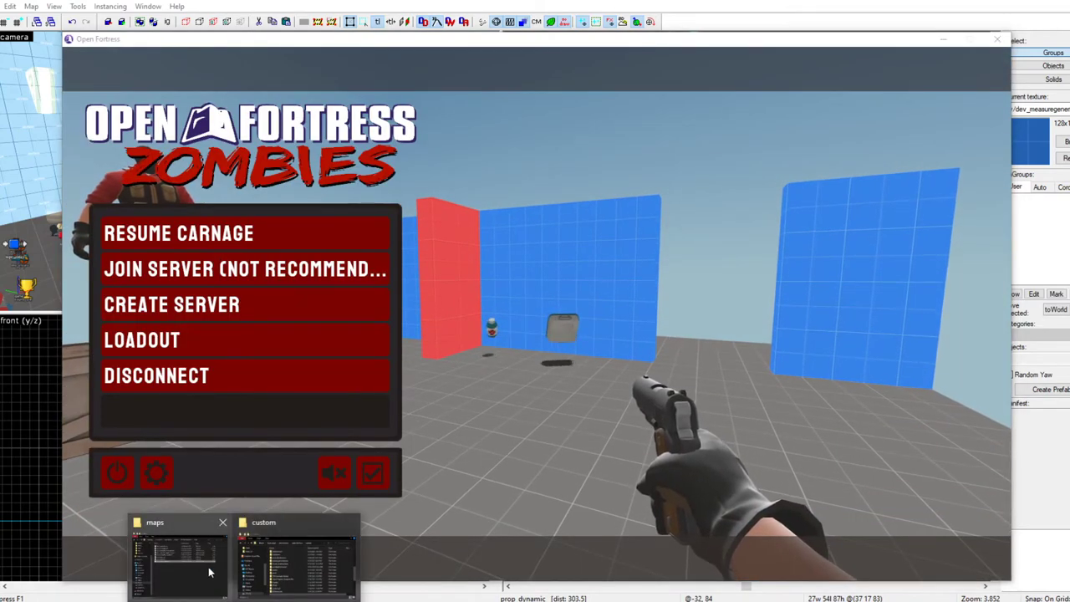
pyautogui.click(210, 567)
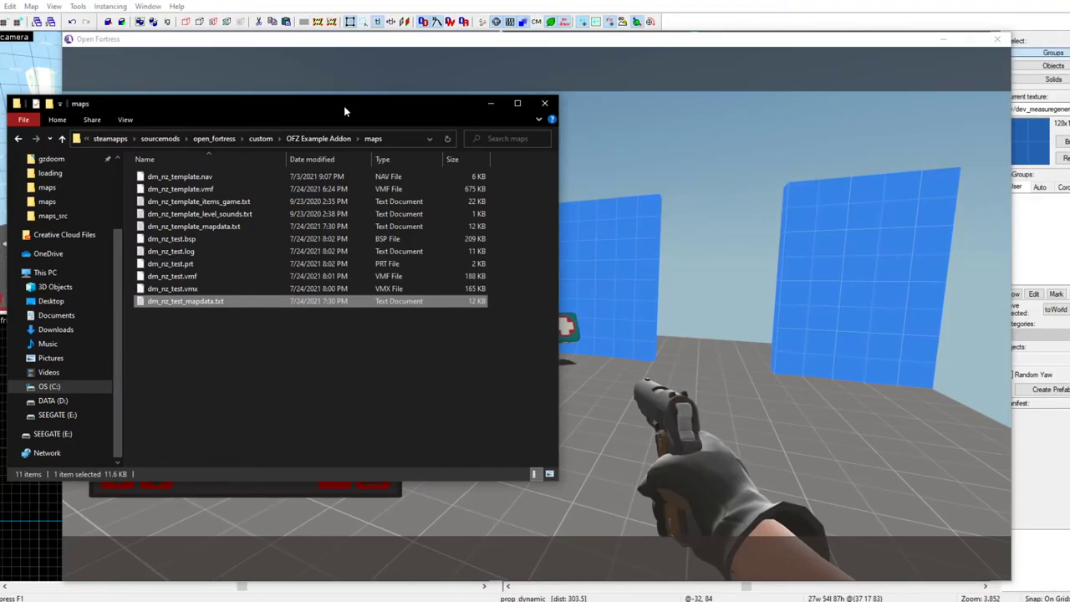
pyautogui.moveTo(344, 106); pyautogui.dragTo(438, 128)
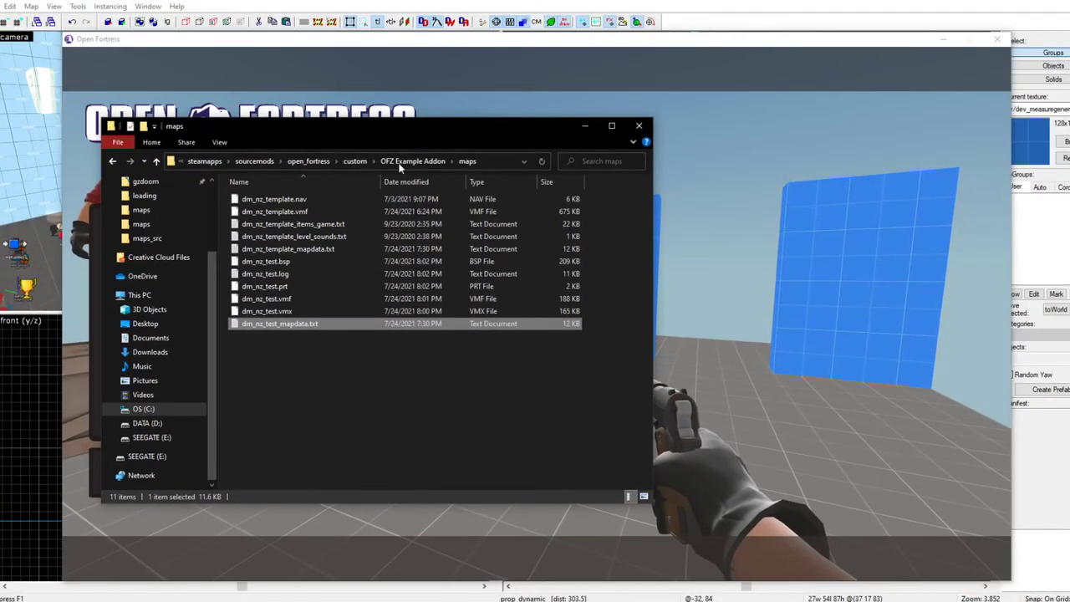
pyautogui.click(356, 161)
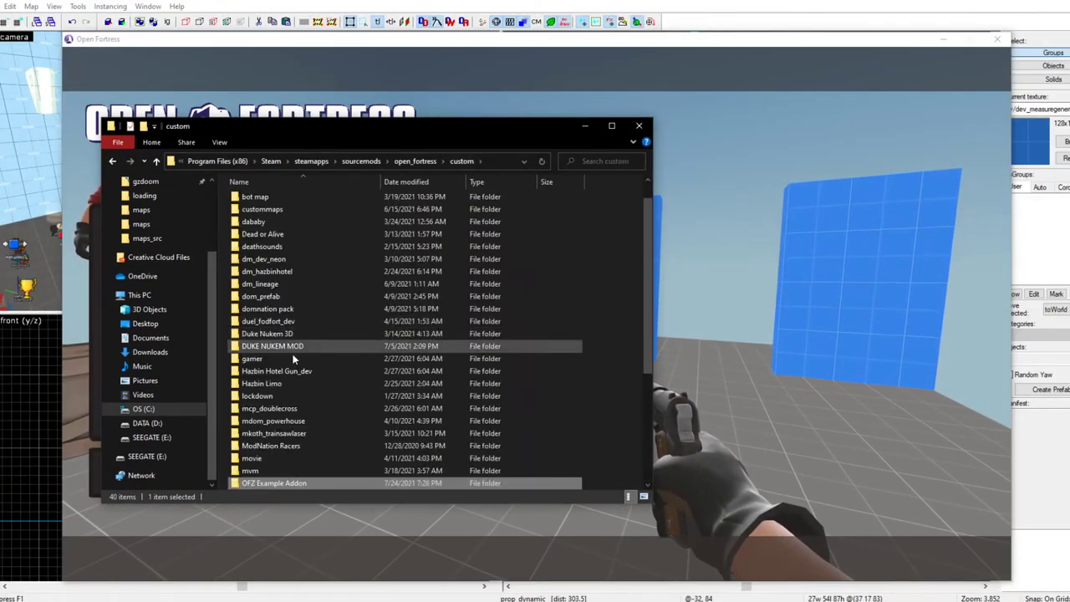
pyautogui.click(301, 422)
pyautogui.doubleClick(301, 423)
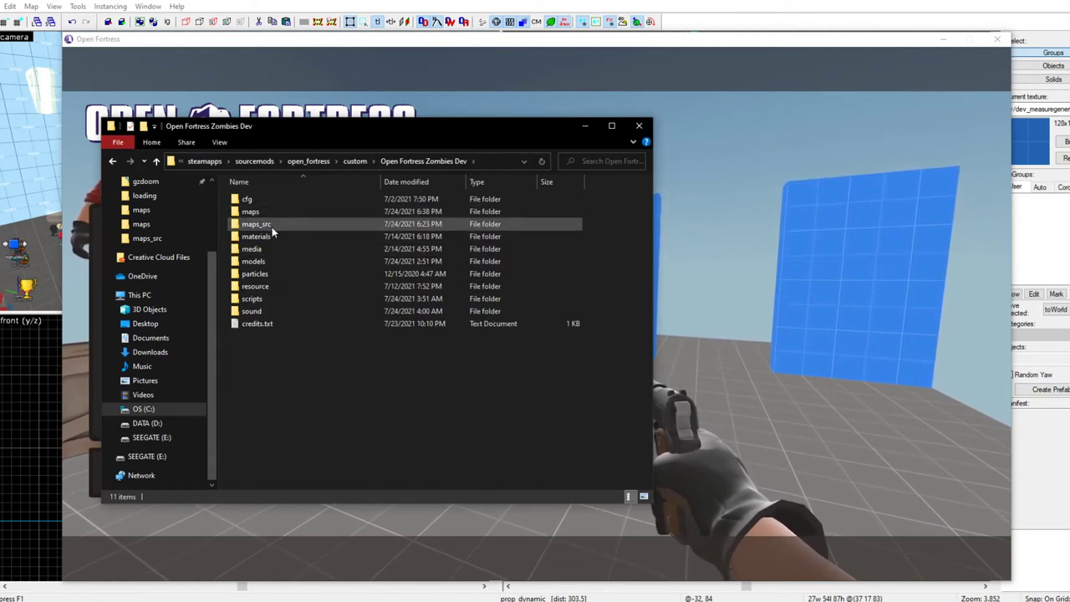
pyautogui.doubleClick(274, 200)
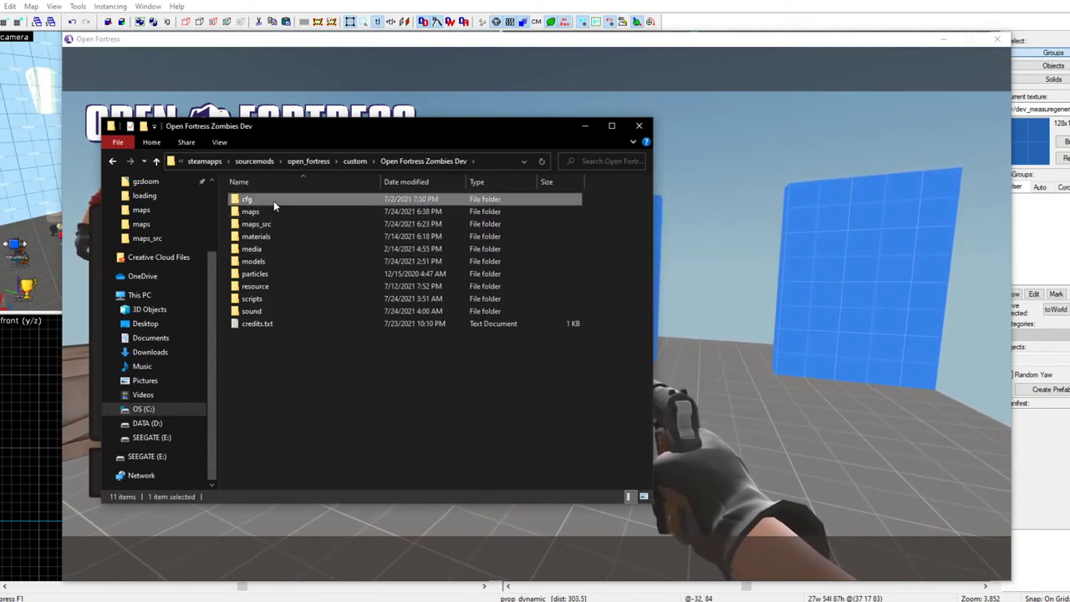
pyautogui.doubleClick(268, 200)
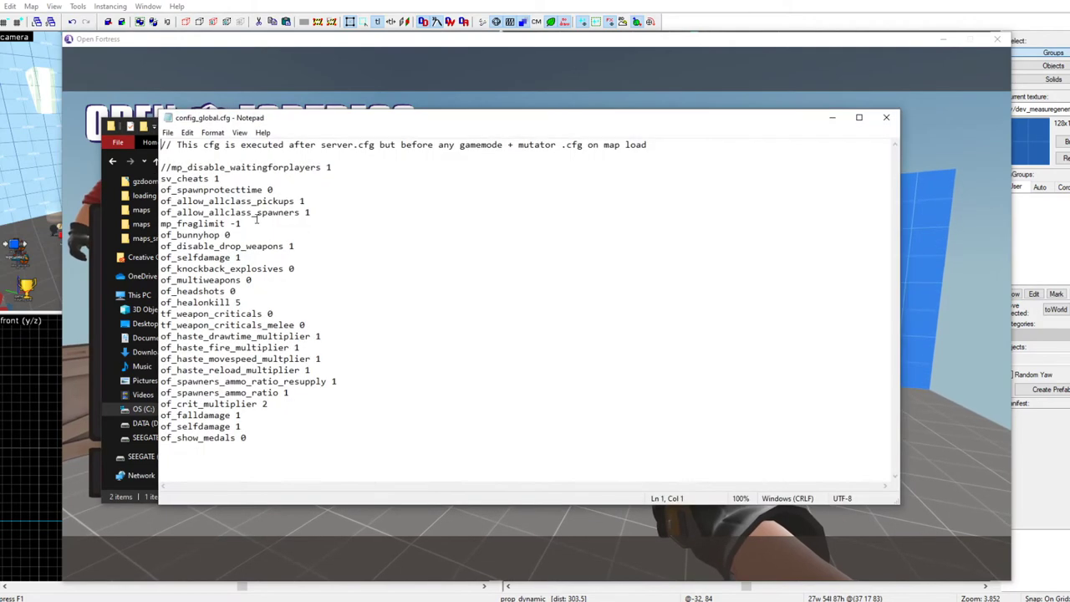
# Comment out the mp_disable_waitingforplayers 1 line with // in config_global.cfg, save the file and switch back to Open Fortress
pyautogui.moveTo(172, 169); pyautogui.dragTo(162, 170)
pyautogui.write('//')
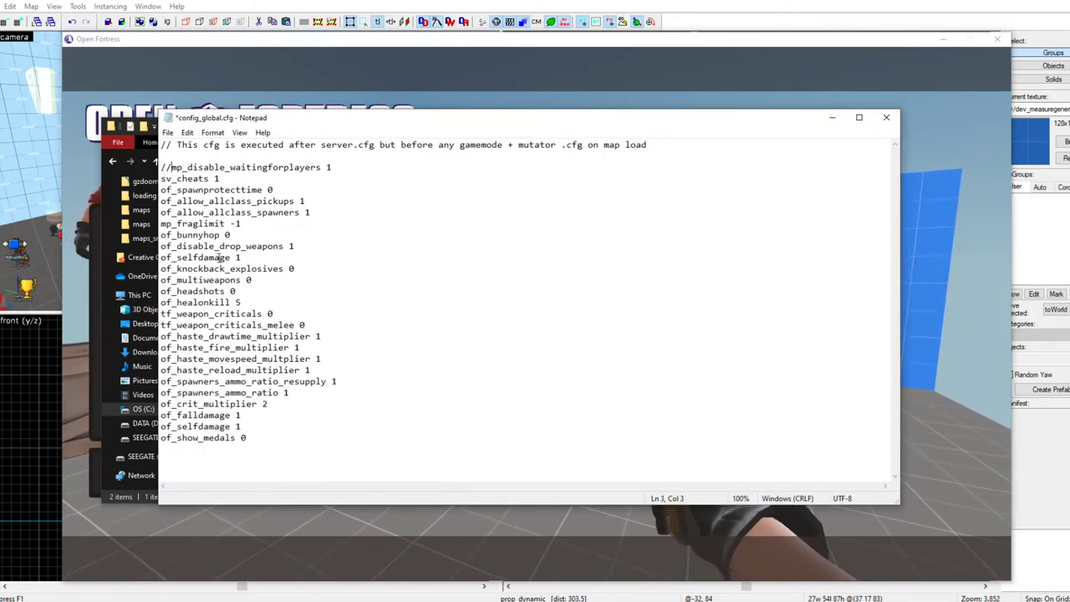
pyautogui.click(168, 132)
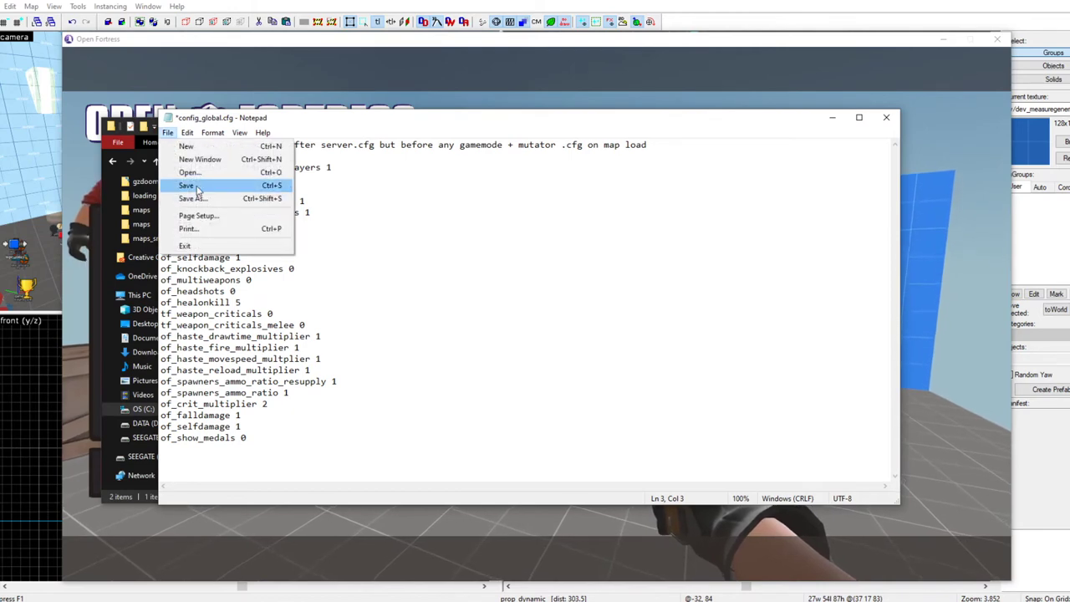
pyautogui.click(196, 187)
pyautogui.click(949, 218)
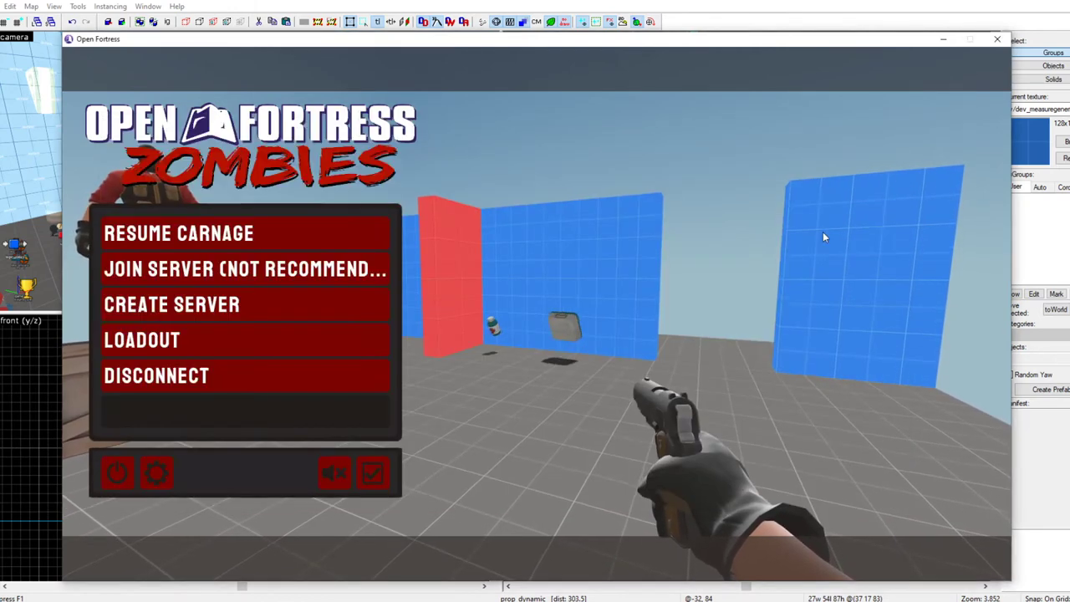
# Reload the test map with the console command map dm_nz_test
pyautogui.press('`')
pyautogui.write('map')
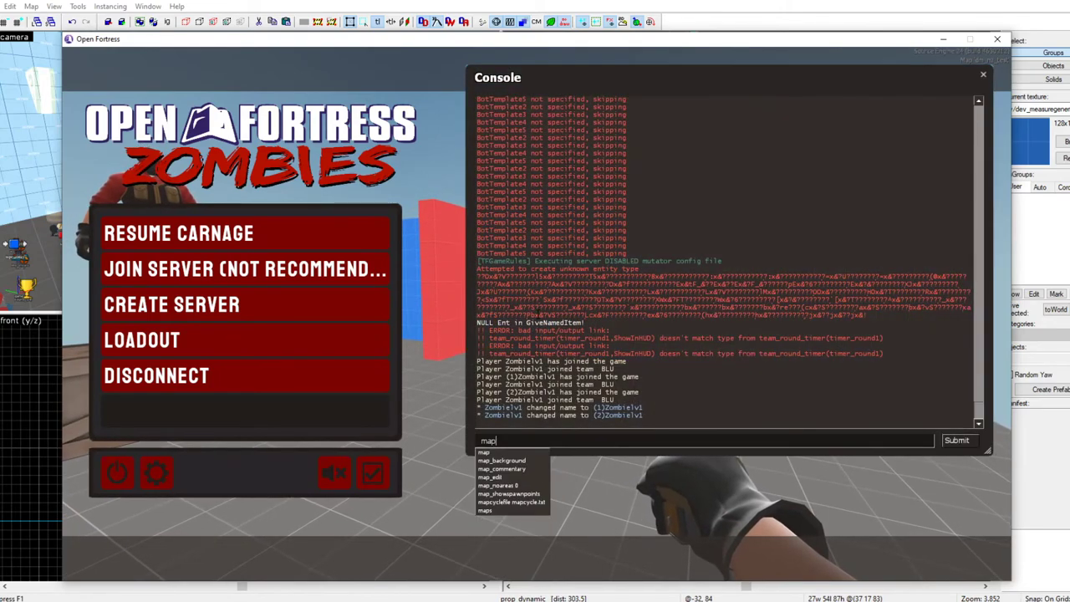
pyautogui.write('dm_nz')
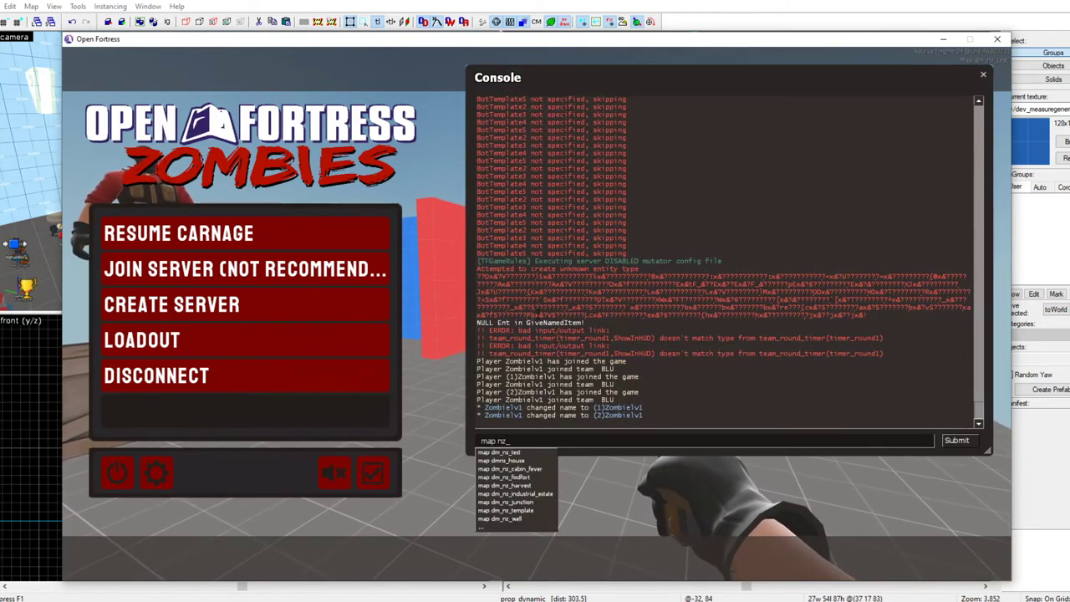
pyautogui.write('_')
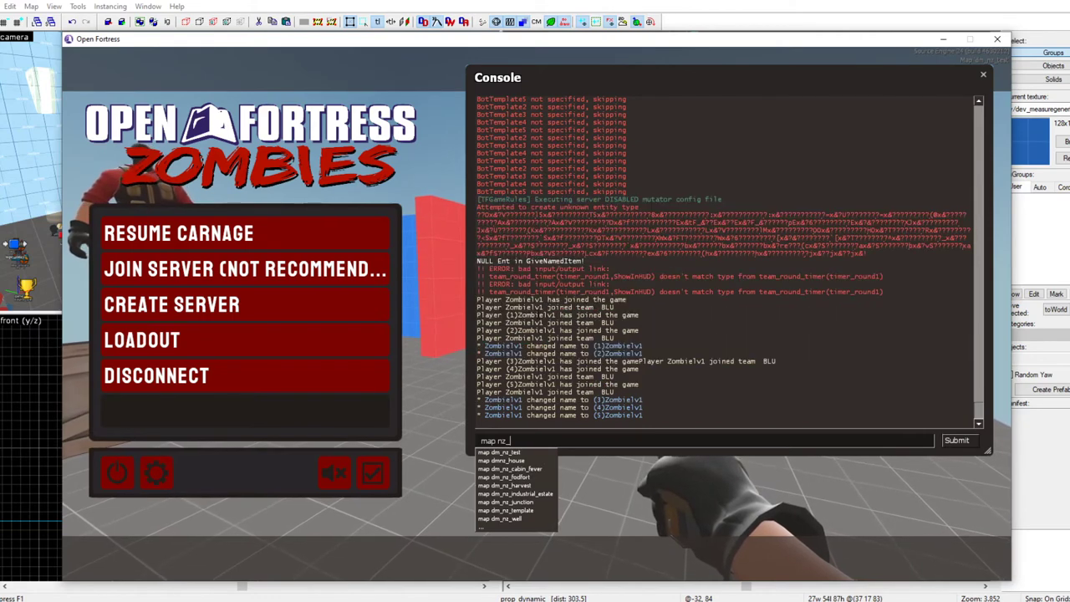
pyautogui.write('tes')
pyautogui.press('Tab')
pyautogui.press('Return')
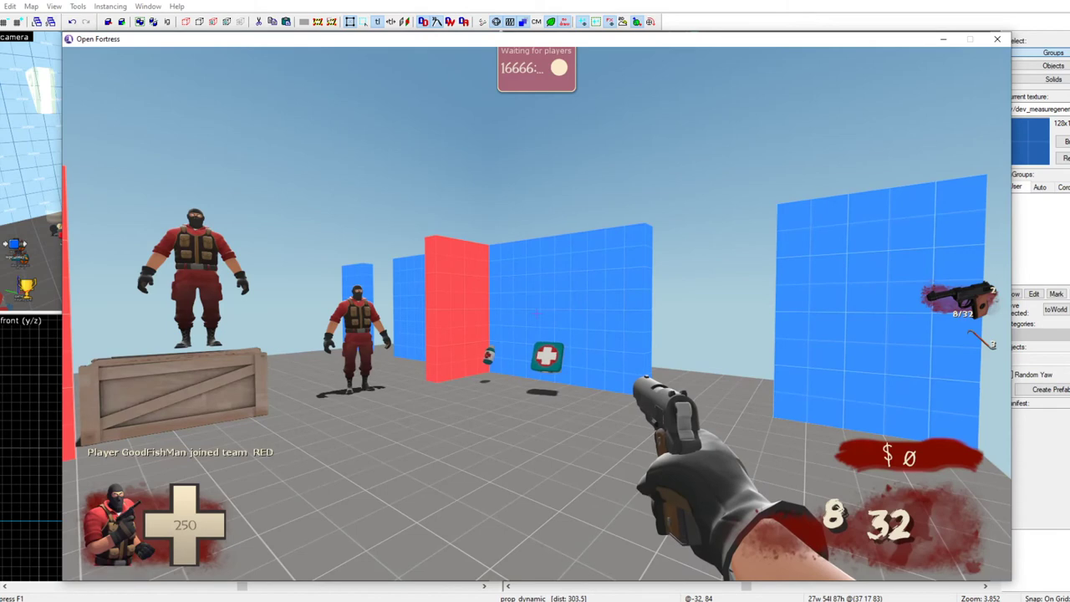
pyautogui.scroll(-3, 537, 314)
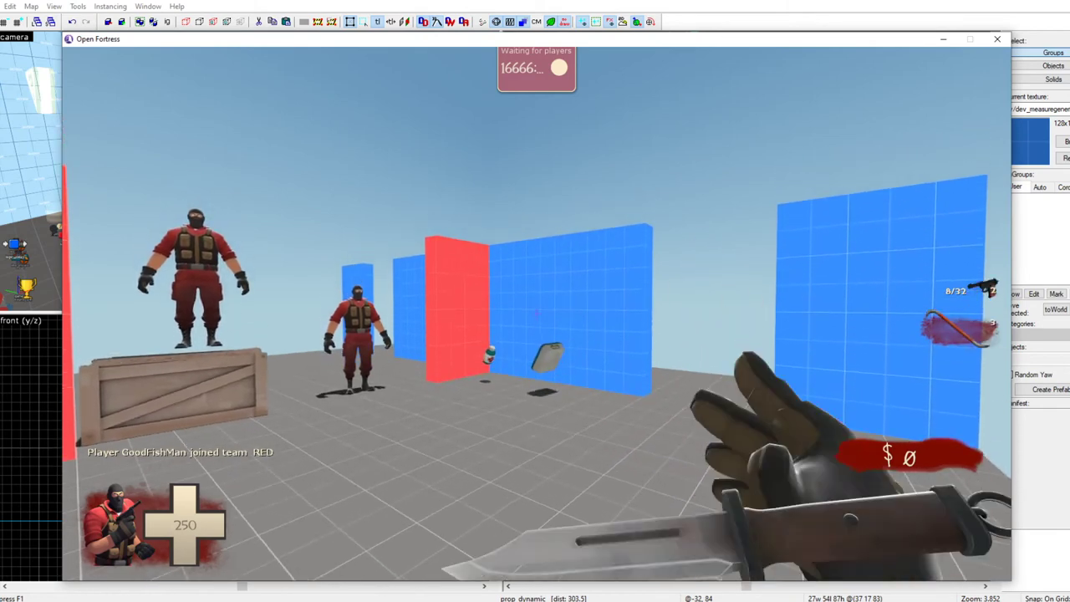
pyautogui.press('`')
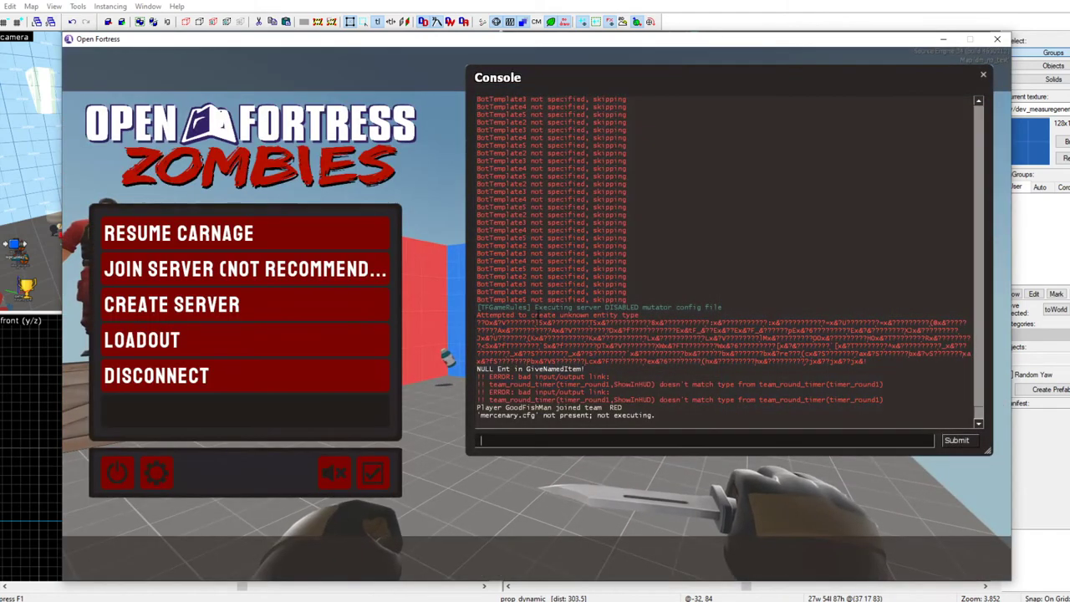
pyautogui.press('`')
pyautogui.press('s')
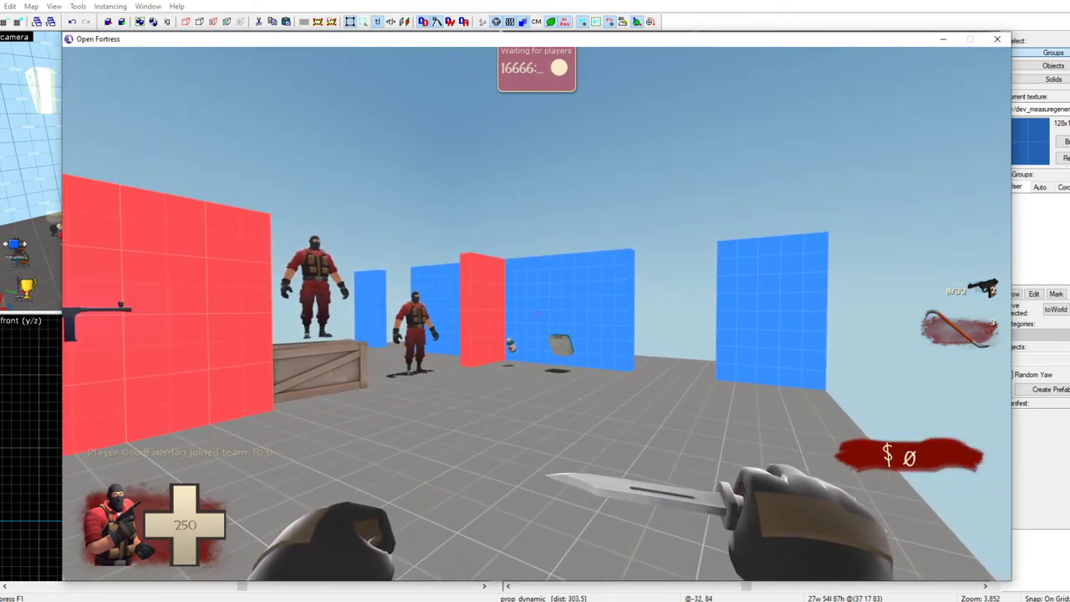
# Generate the map's navigation mesh by running nav_generate in the console
pyautogui.press('`')
pyautogui.write('nav')
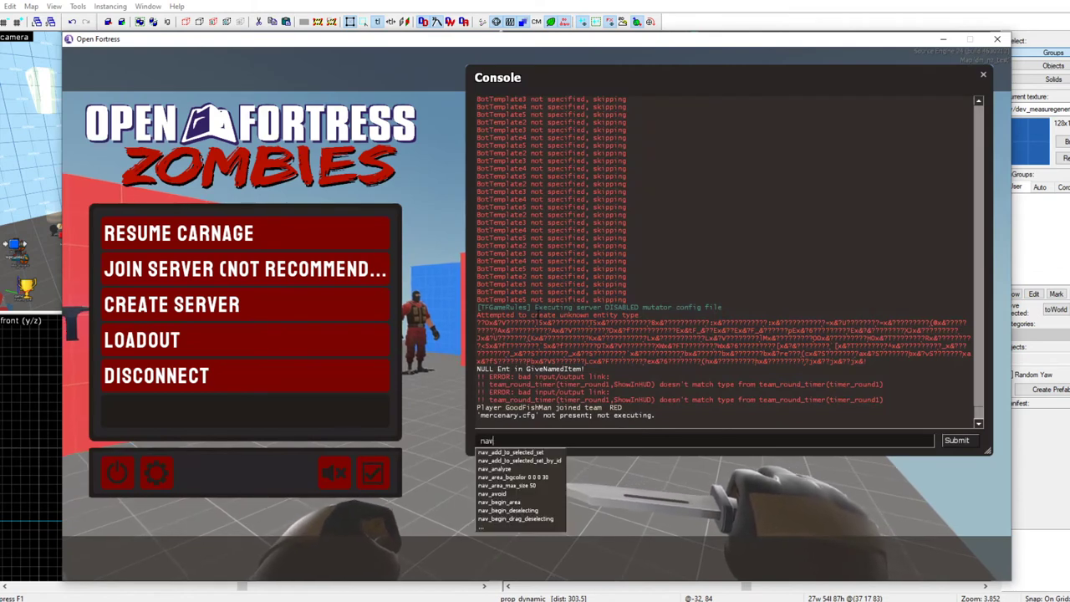
pyautogui.write('_')
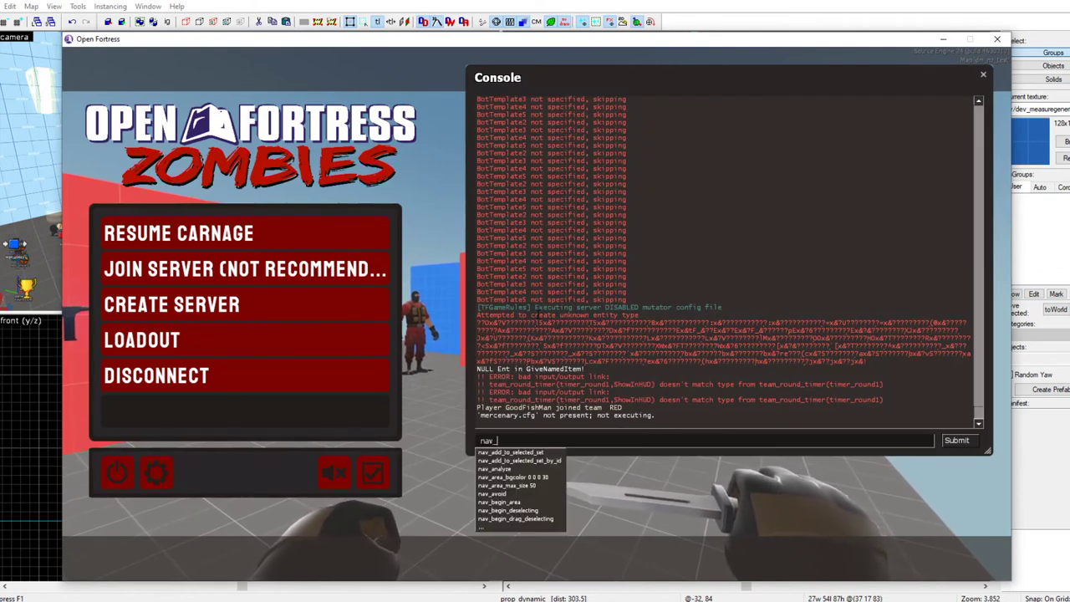
pyautogui.write('generate')
pyautogui.press('Return')
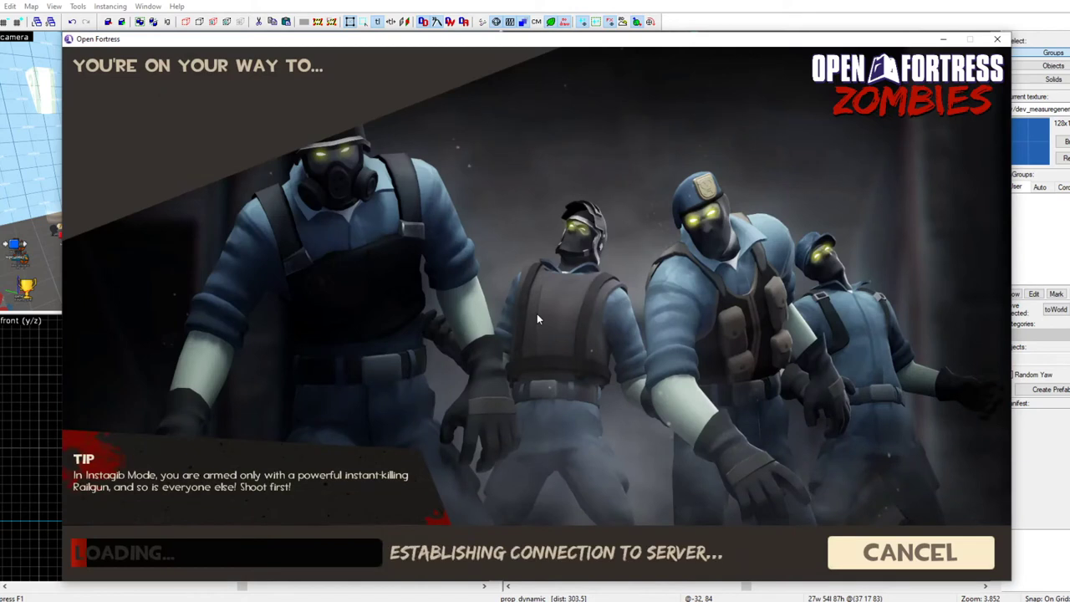
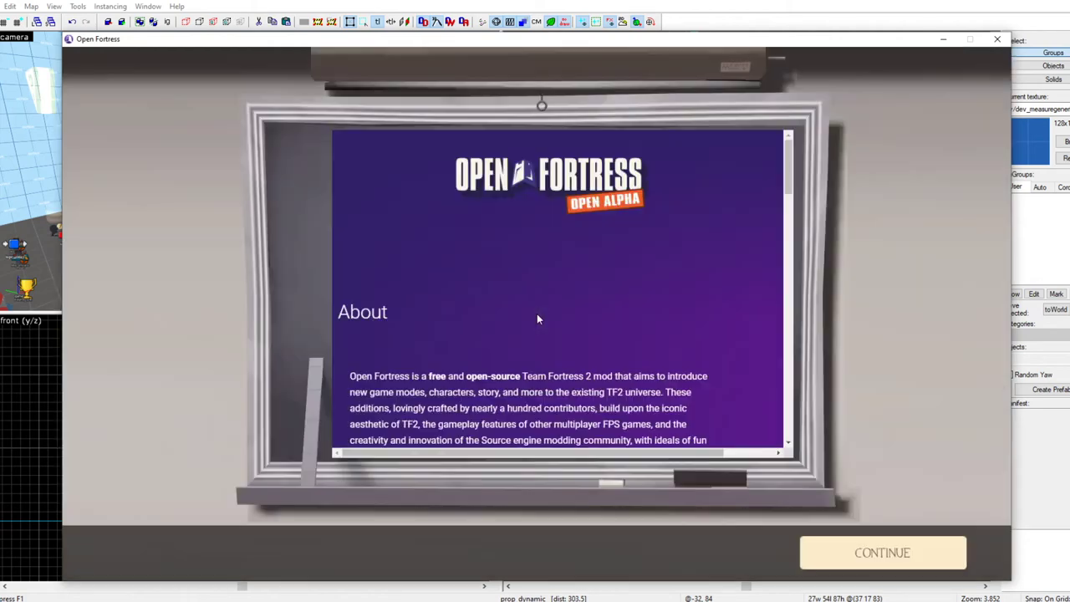
# Enter the reloaded test map and enable navigation mesh editing with the console command nav_edit 1
pyautogui.press('space')
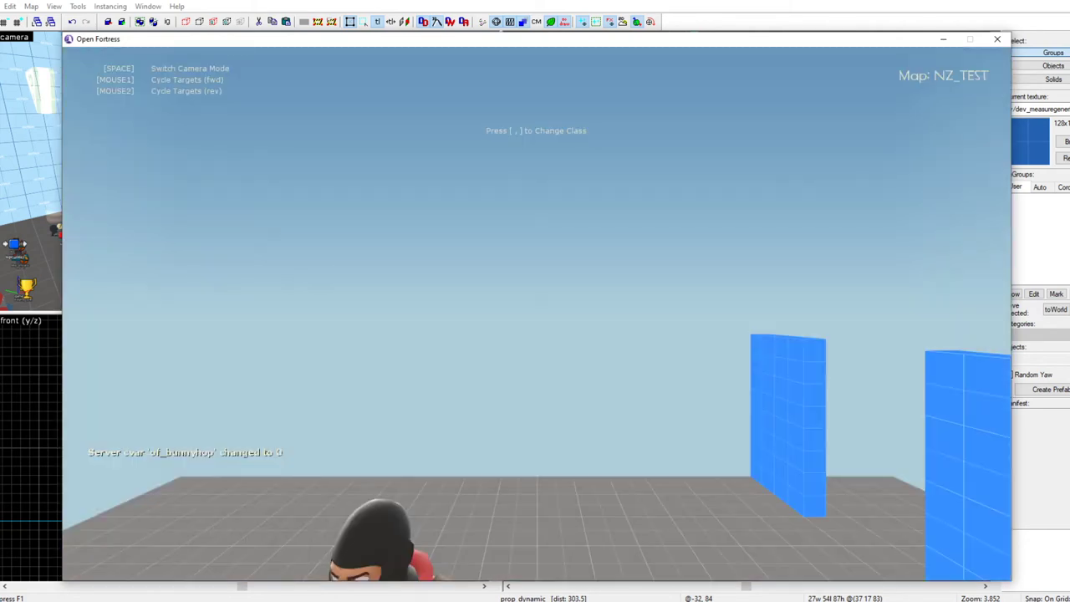
pyautogui.scroll(-2, 537, 314)
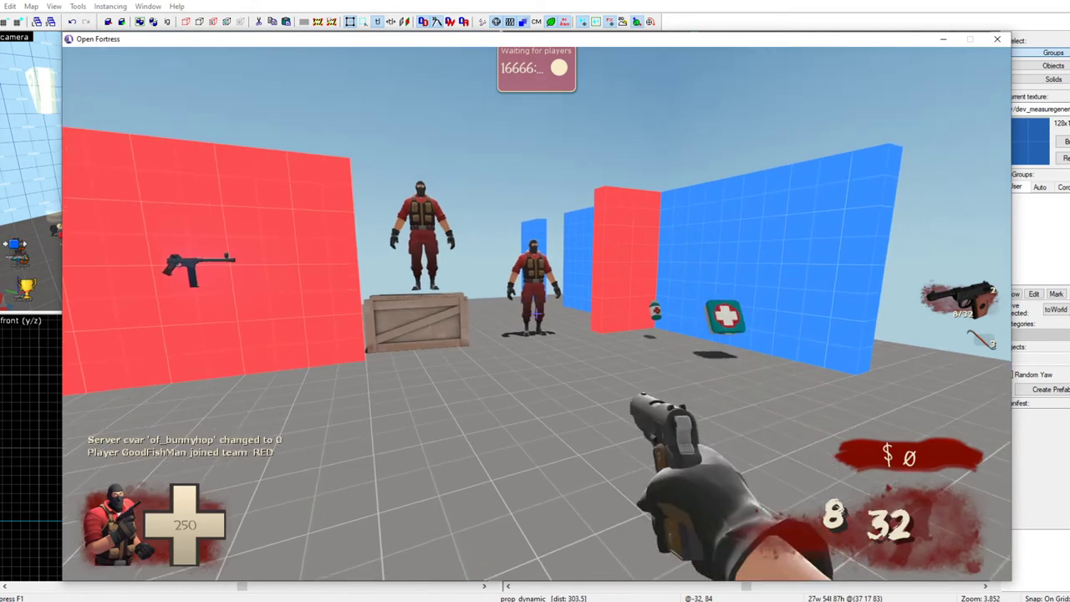
pyautogui.press('`')
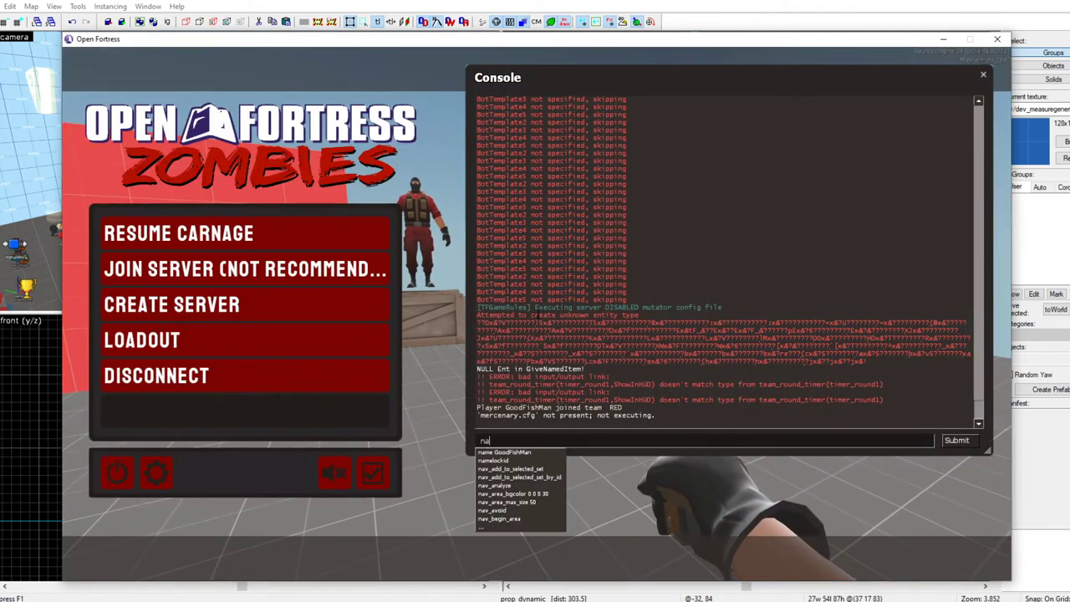
pyautogui.press('Return')
pyautogui.press('Escape')
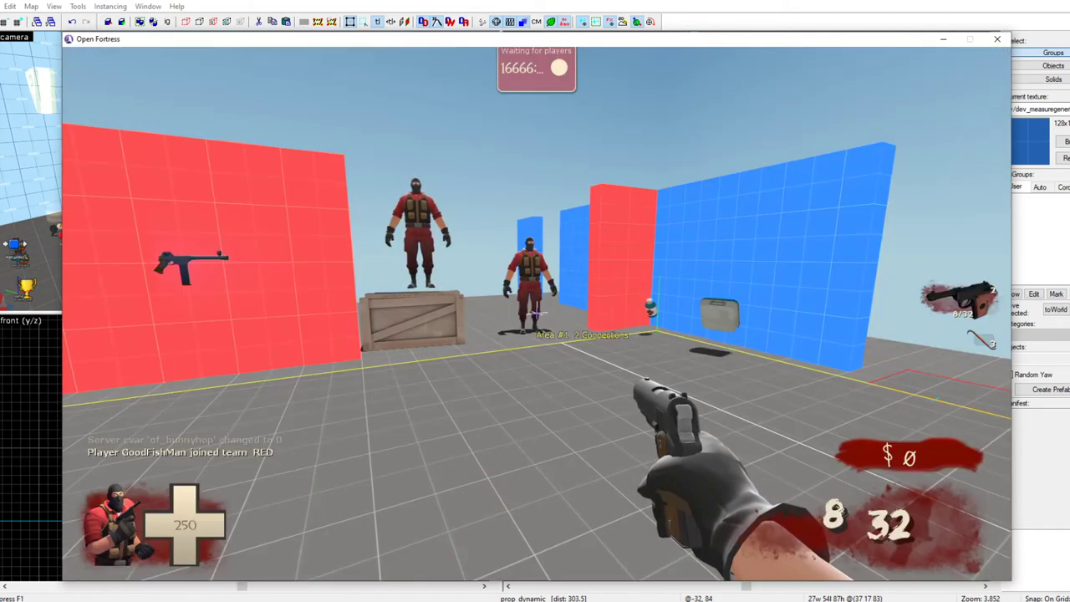
# Examine the generated nav areas around the crate, the wall weapons and the door gap between the red walls
pyautogui.press('w')
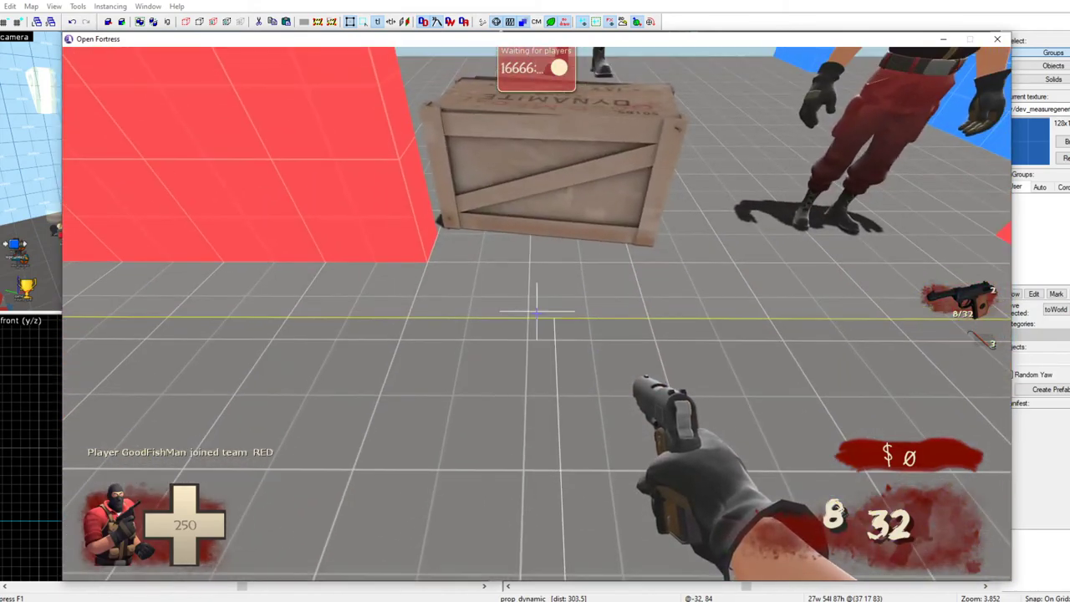
pyautogui.press('w')
pyautogui.press('s')
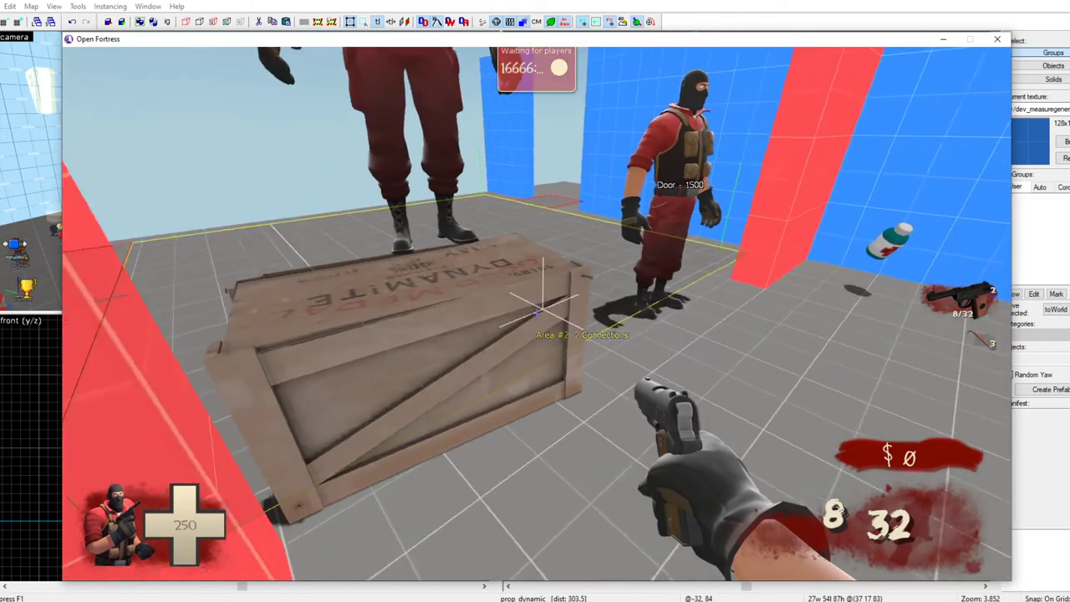
pyautogui.press('w')
pyautogui.press('s')
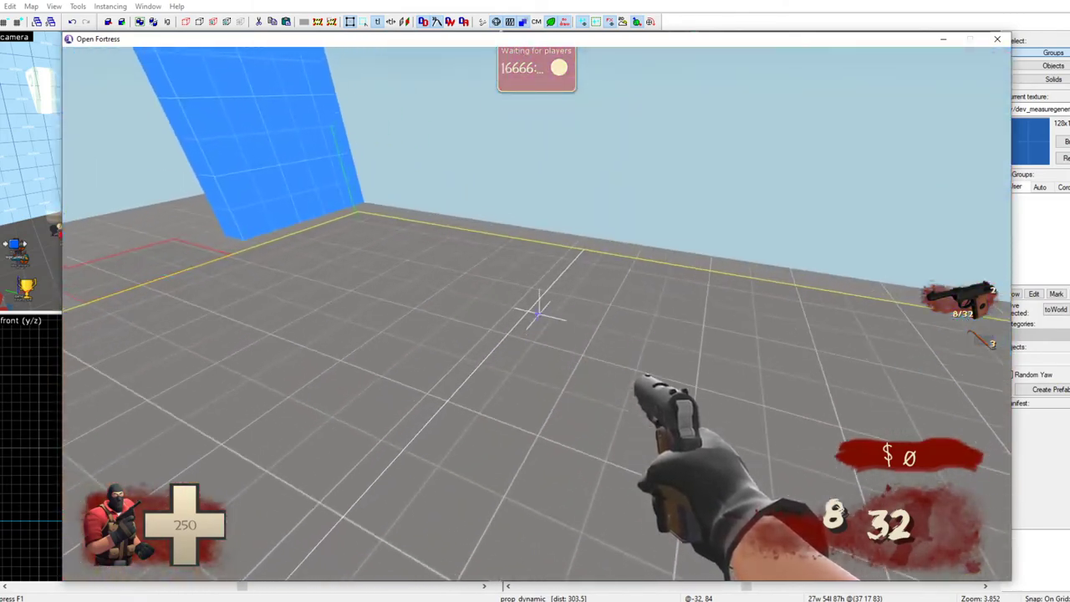
pyautogui.press('w')
pyautogui.press('2')
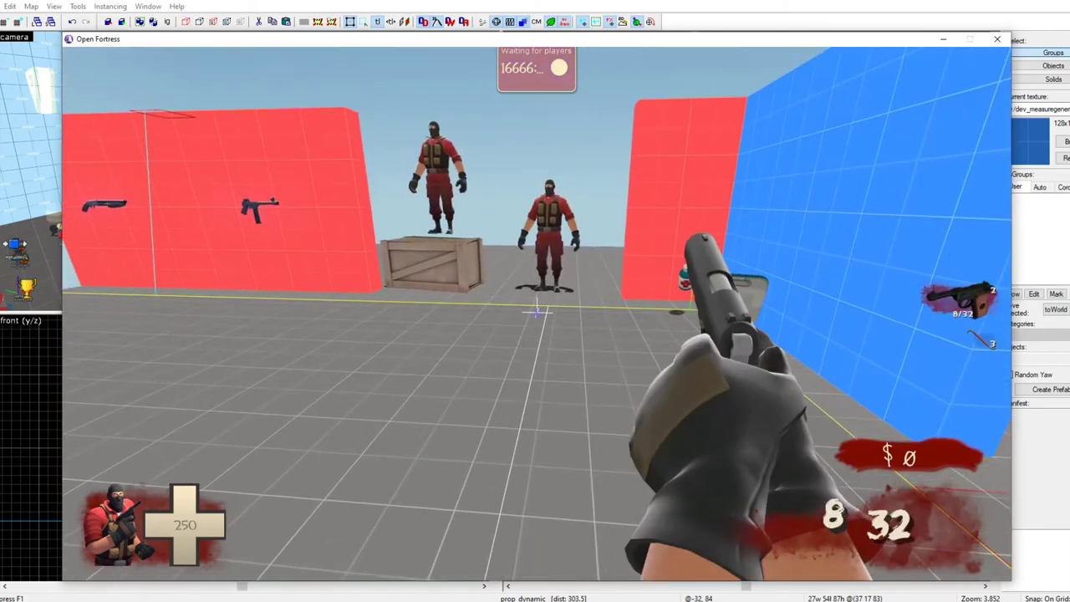
pyautogui.press('s')
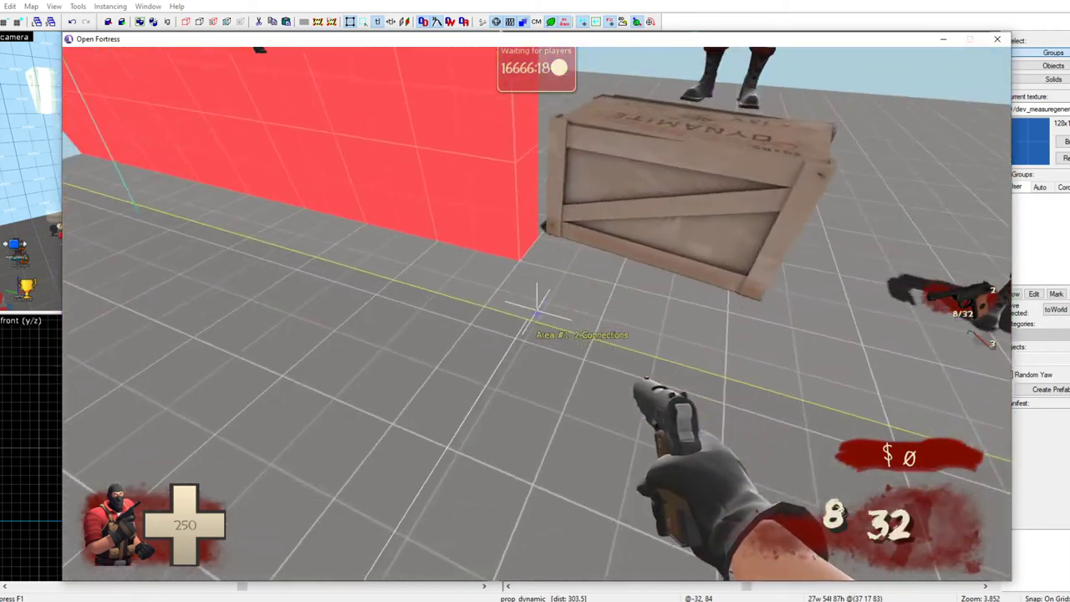
pyautogui.press('s')
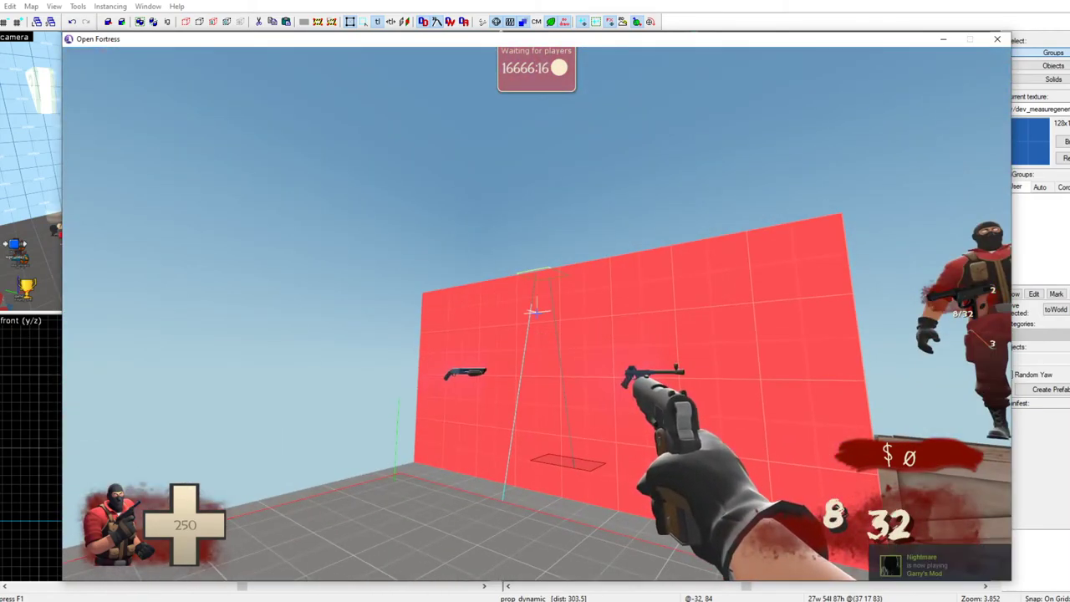
pyautogui.press('w')
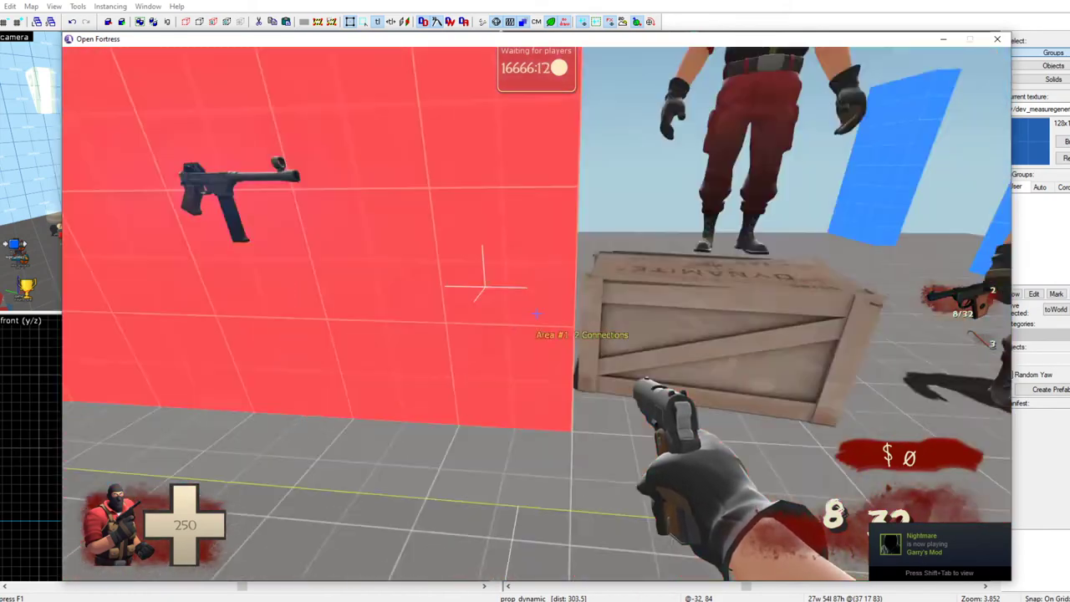
pyautogui.press('s')
pyautogui.press('w')
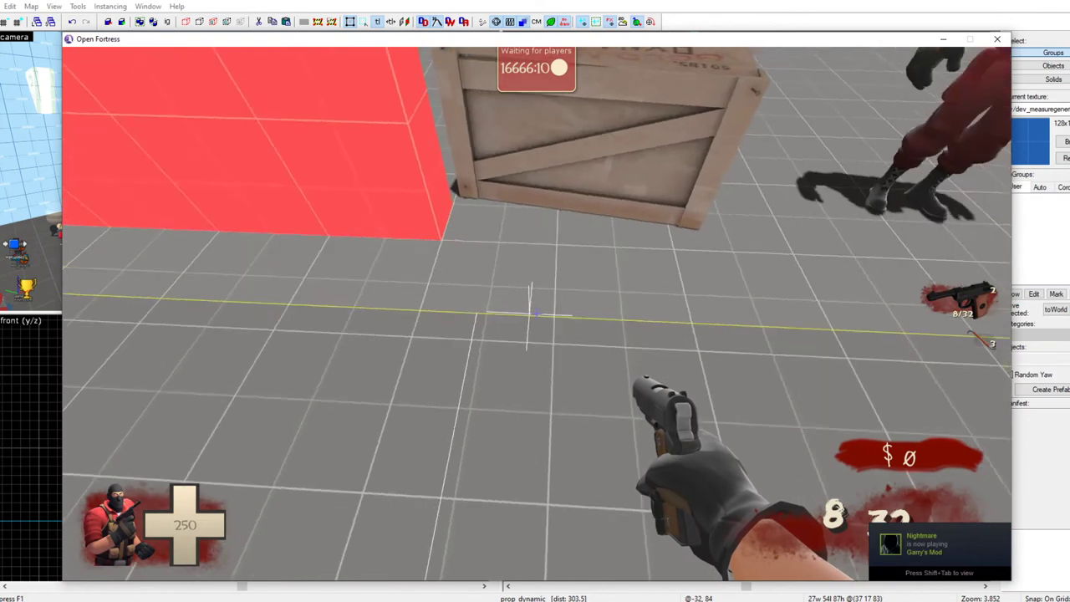
# Turn on grid snapping for nav area editing with the console command nav_snap_to_grid 1
pyautogui.press('`')
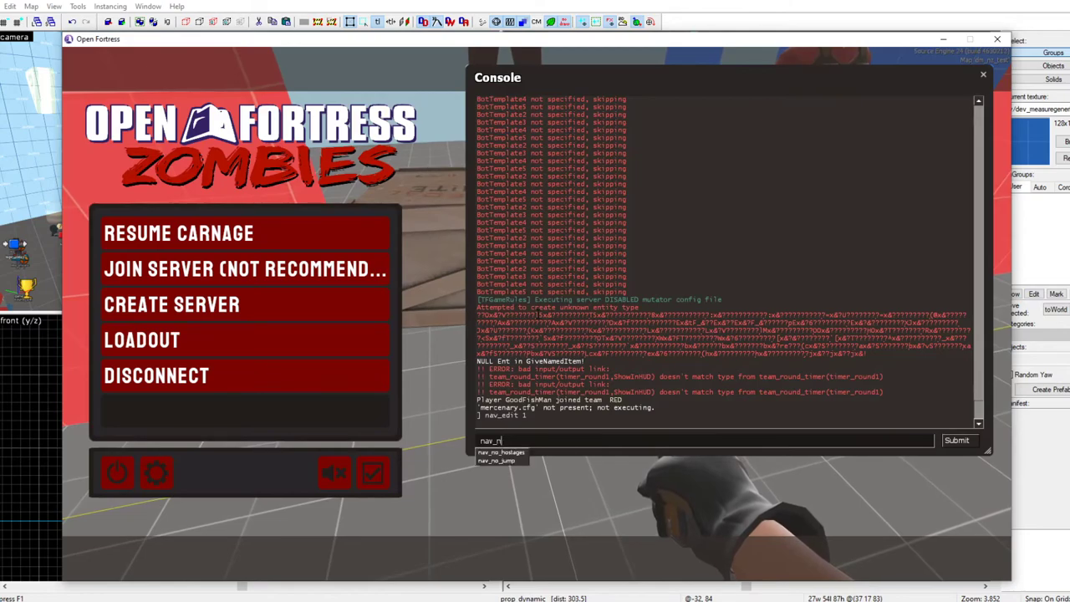
pyautogui.write('1')
pyautogui.press('Return')
pyautogui.press('`')
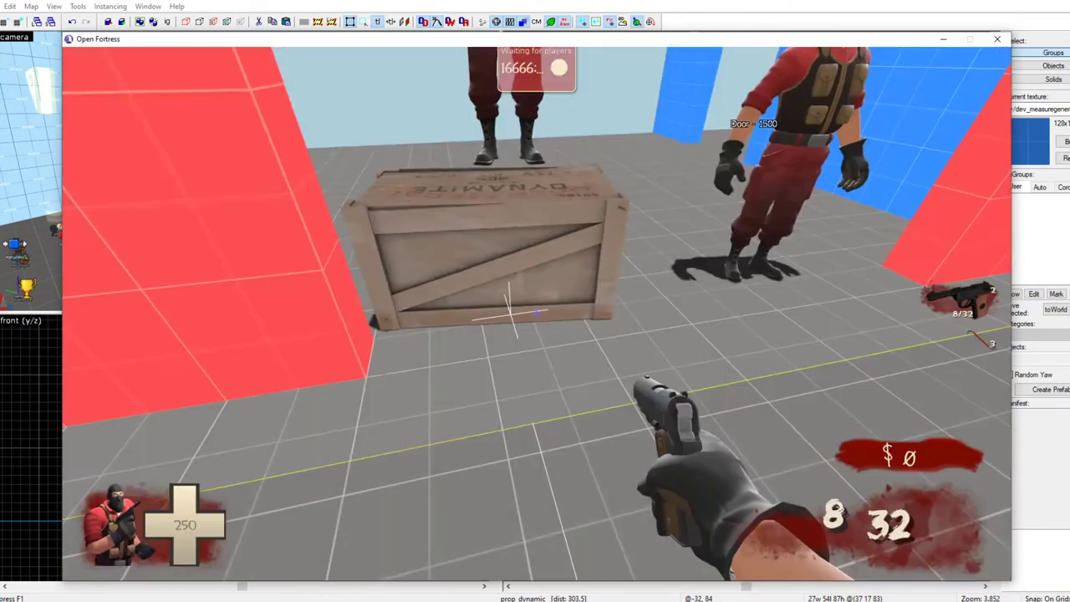
# Start a new nav area with nav_begin_area on the floor at the red wall corner beside the crate
pyautogui.press('s')
pyautogui.press('w')
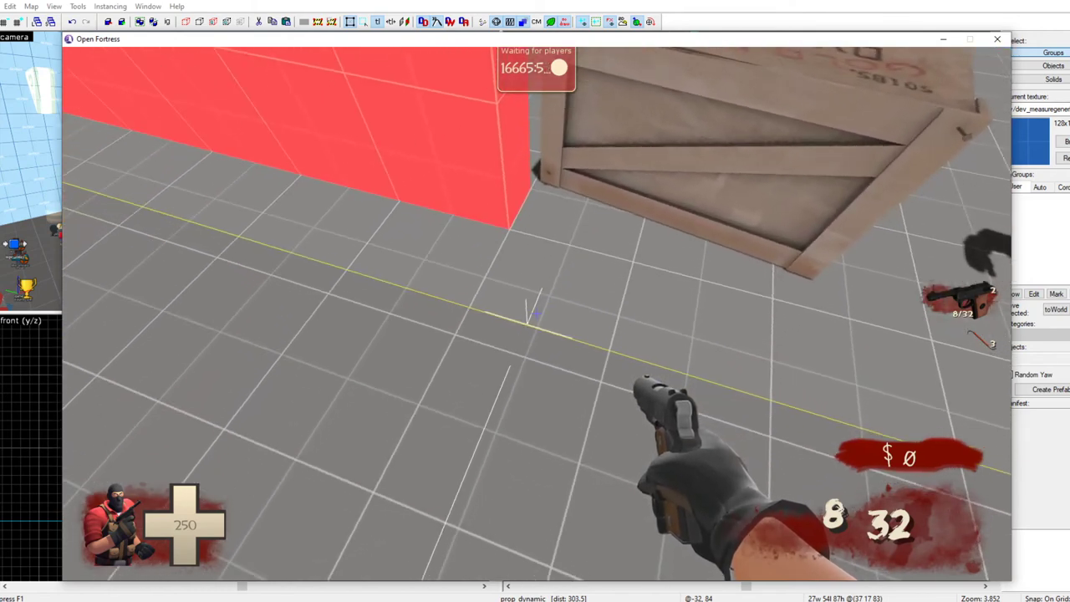
pyautogui.press('`')
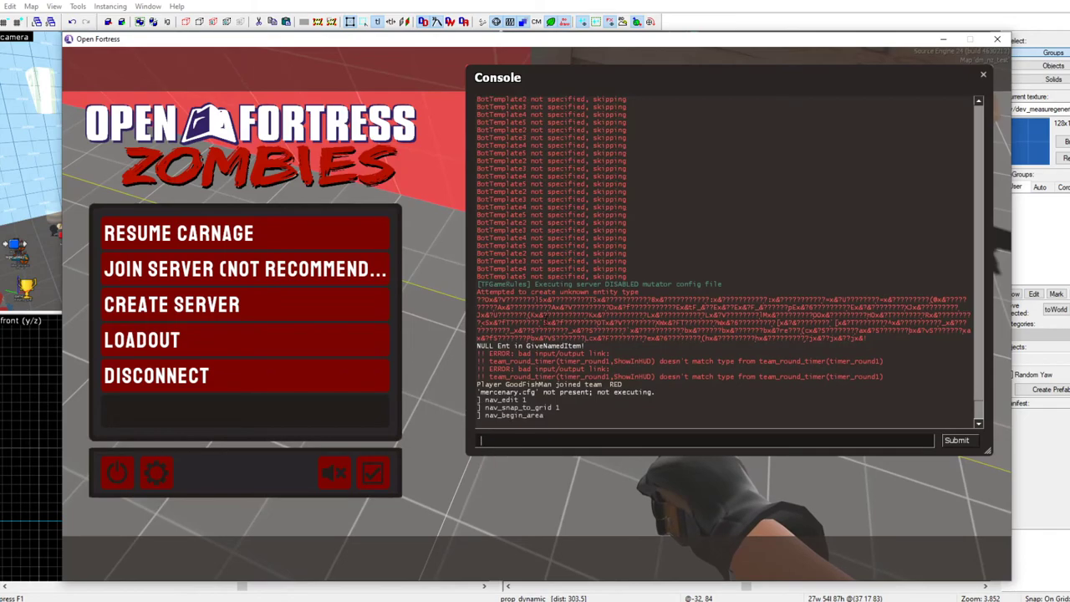
pyautogui.press('`')
# Turn on noclip, stretch the new nav area across the door gap to the opposite red wall, and finish it with nav_end_area
pyautogui.press('`')
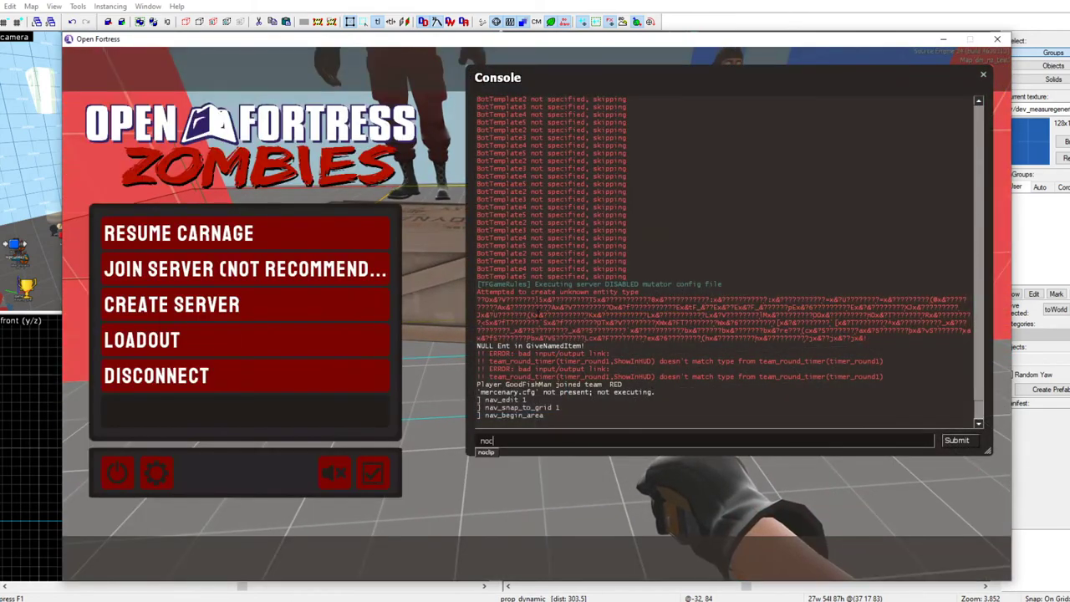
pyautogui.press('Return')
pyautogui.press('`')
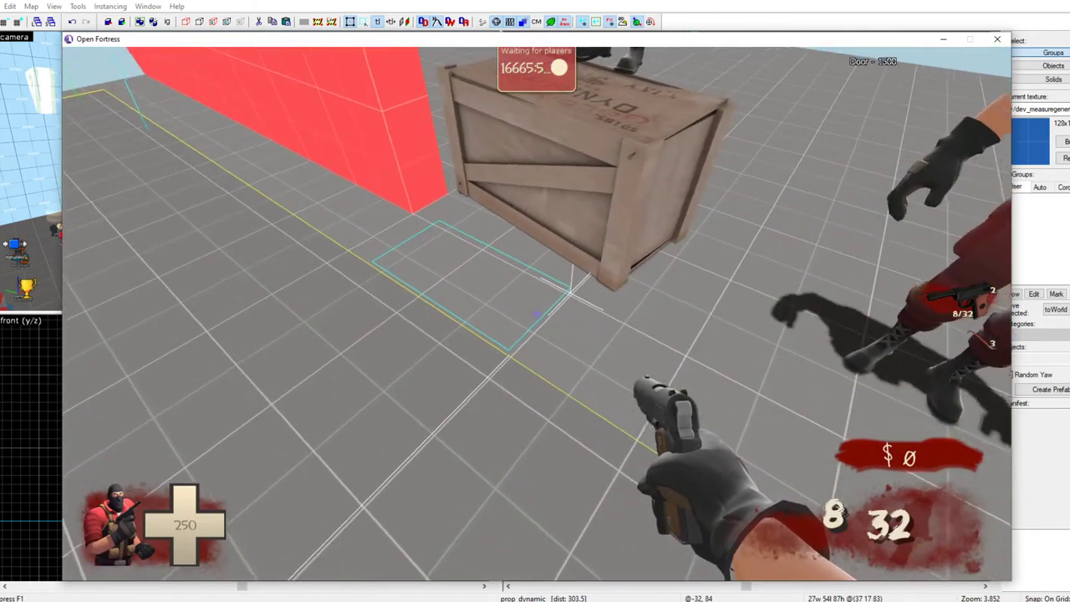
pyautogui.press('w')
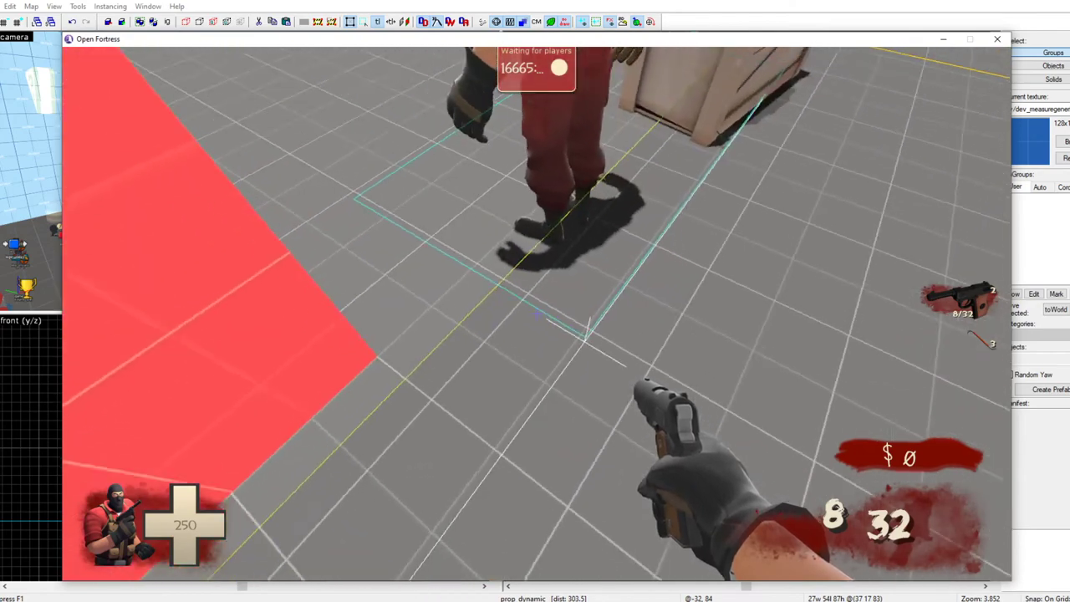
pyautogui.press('d')
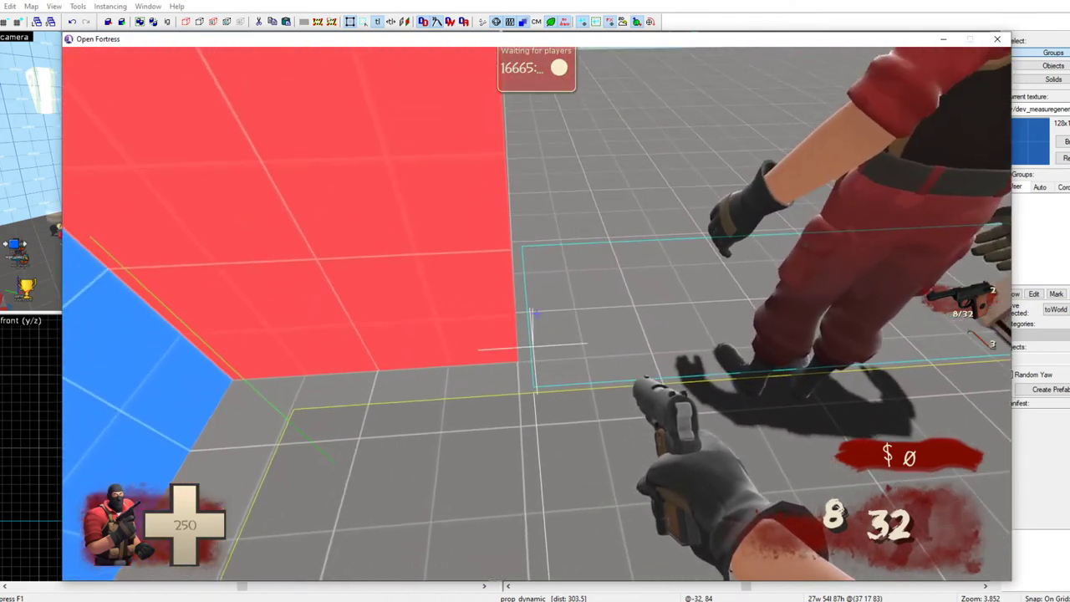
pyautogui.press('a')
pyautogui.press('`')
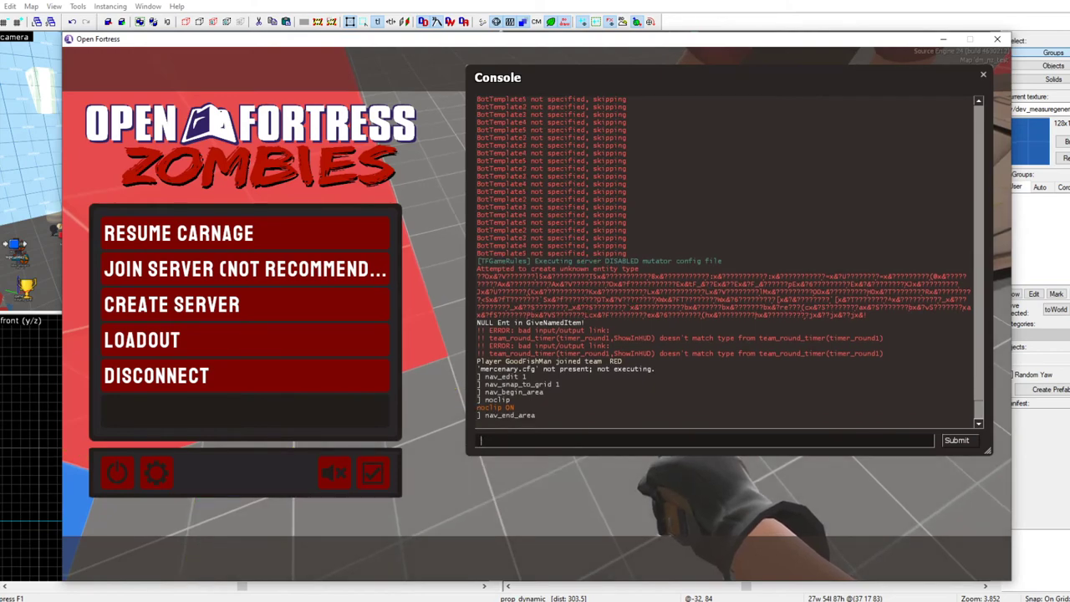
pyautogui.press('`')
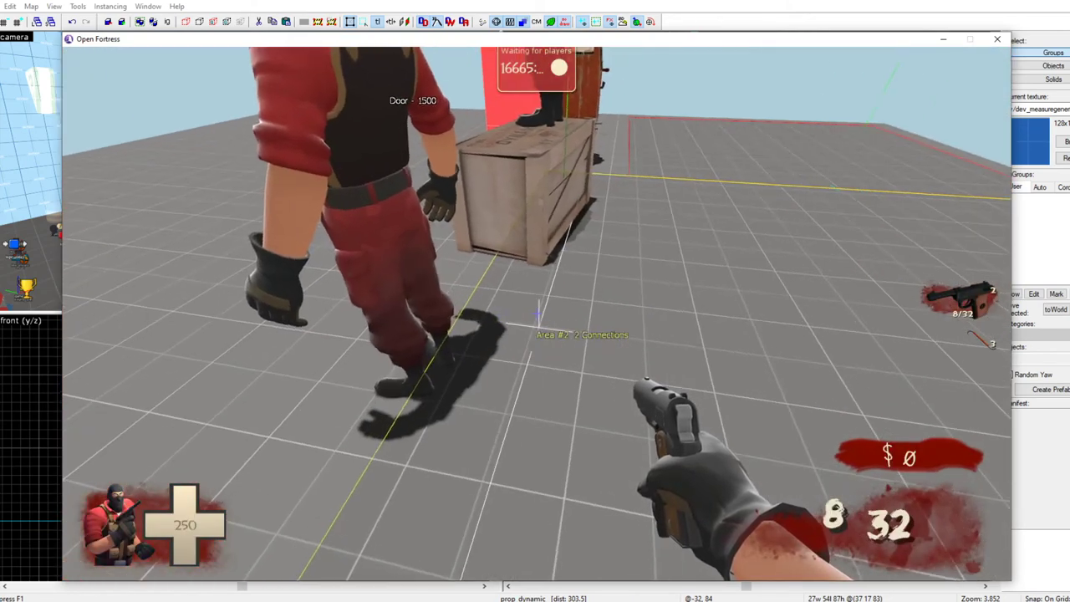
# Mark the large floor area next to the doorway with nav_mark and connect it to the new doorway area with nav_connect
pyautogui.press('`')
pyautogui.write('nav_mark')
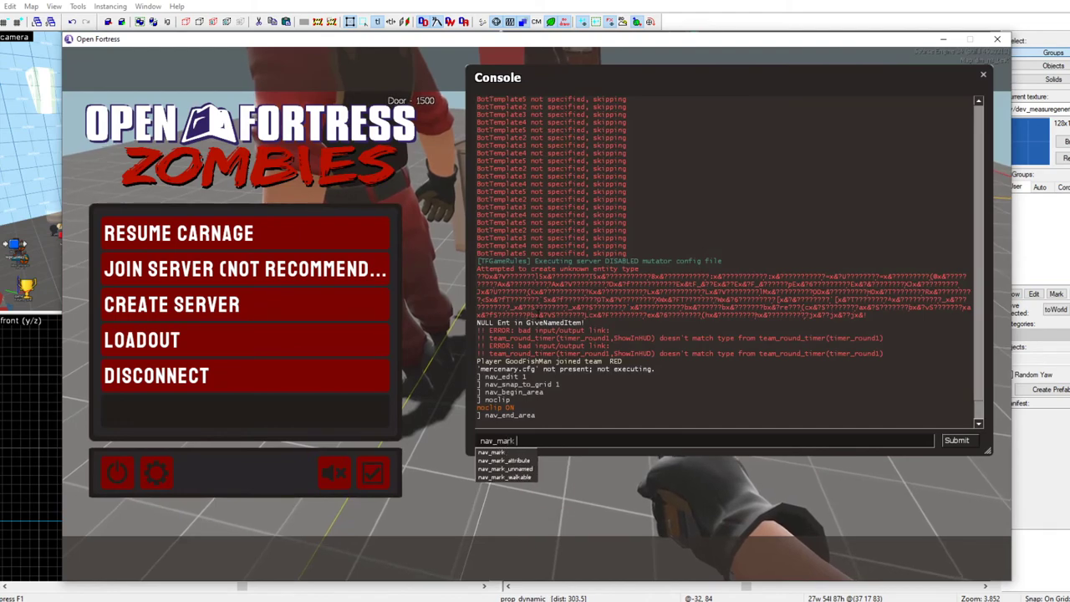
pyautogui.press('Return')
pyautogui.press('`')
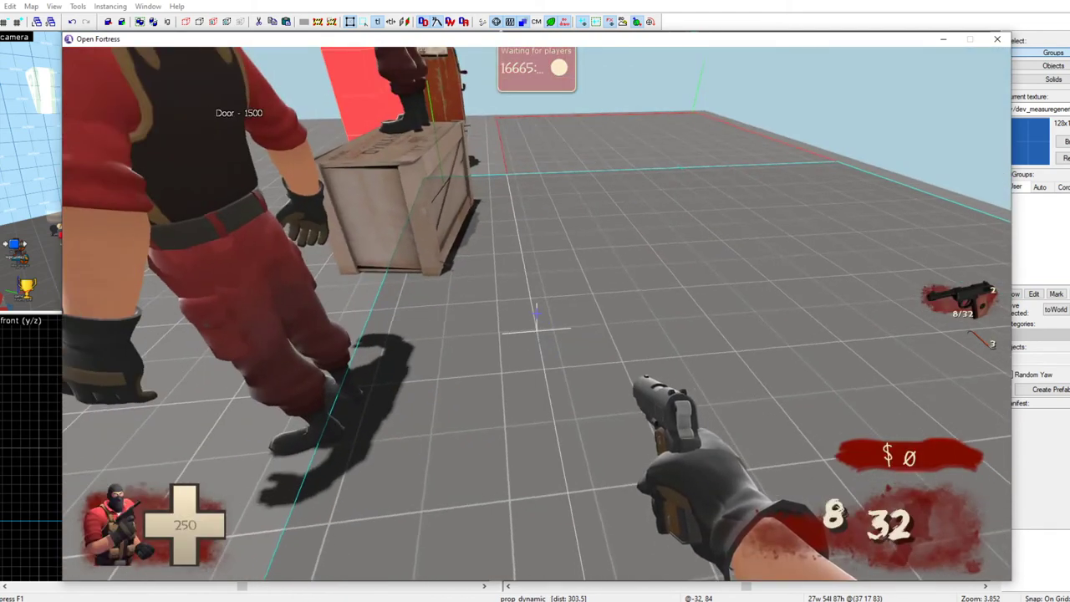
pyautogui.press('`')
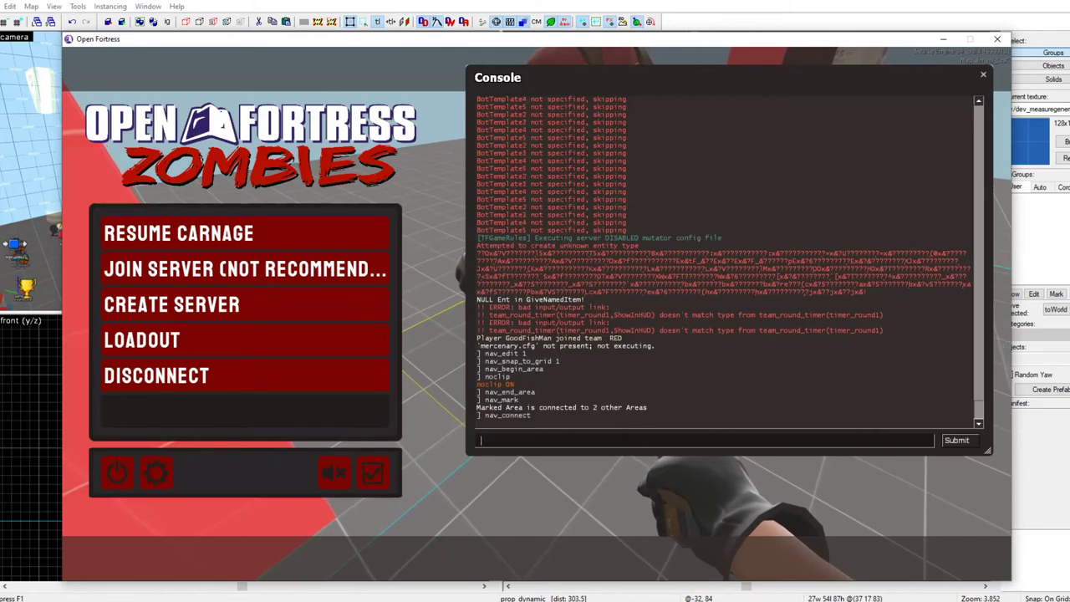
pyautogui.press('Return')
pyautogui.press('`')
pyautogui.press('`')
pyautogui.press('Up')
pyautogui.press('Up')
pyautogui.press('Return')
pyautogui.press('`')
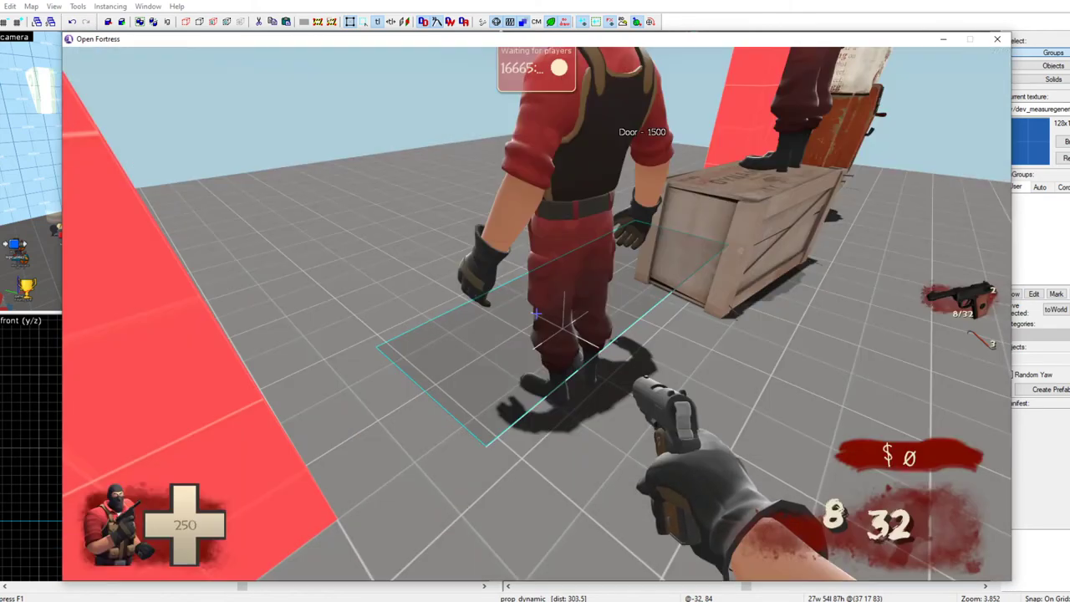
pyautogui.press('`')
pyautogui.press('Up')
pyautogui.press('Up')
pyautogui.press('Return')
pyautogui.press('`')
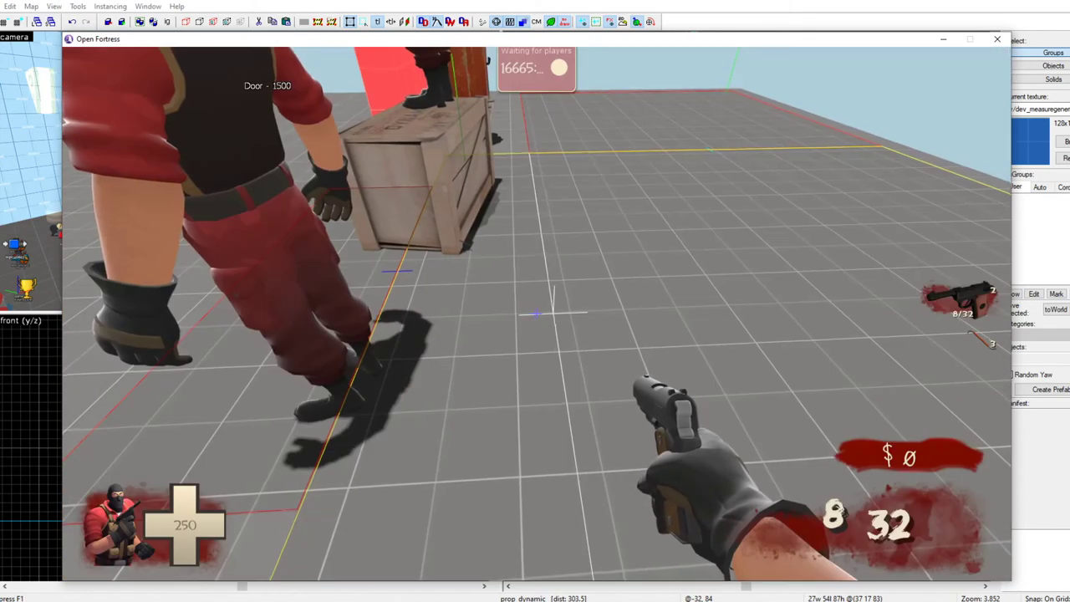
# Mark the doorway nav area with nav_mark and connect it back to the large adjoining floor area with nav_connect
pyautogui.press('`')
pyautogui.write('nav_mark')
pyautogui.press('Return')
pyautogui.press('`')
pyautogui.press('`')
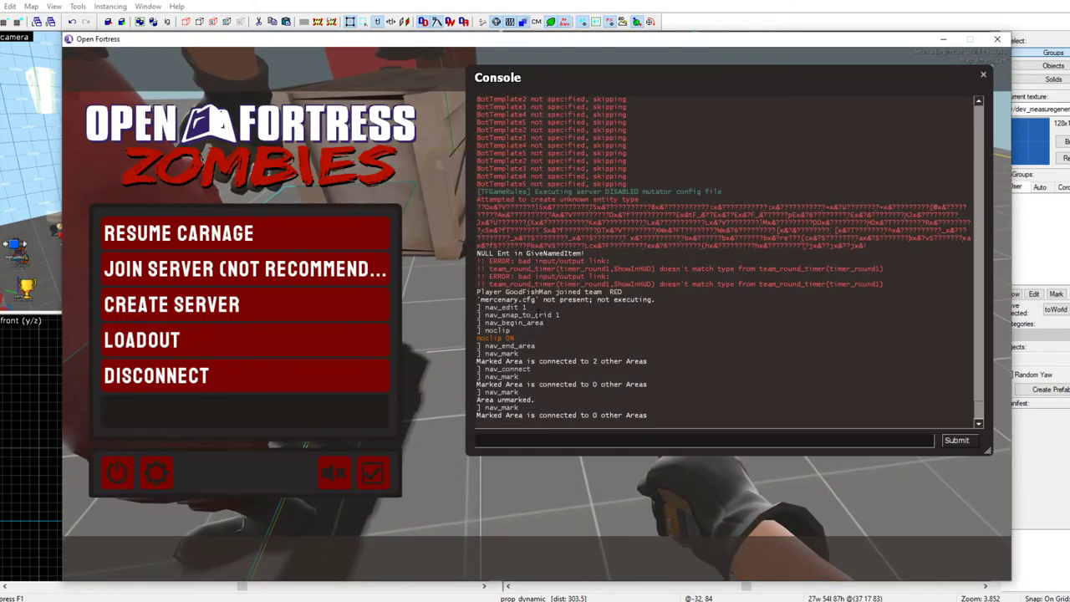
pyautogui.press('Return')
pyautogui.press('`')
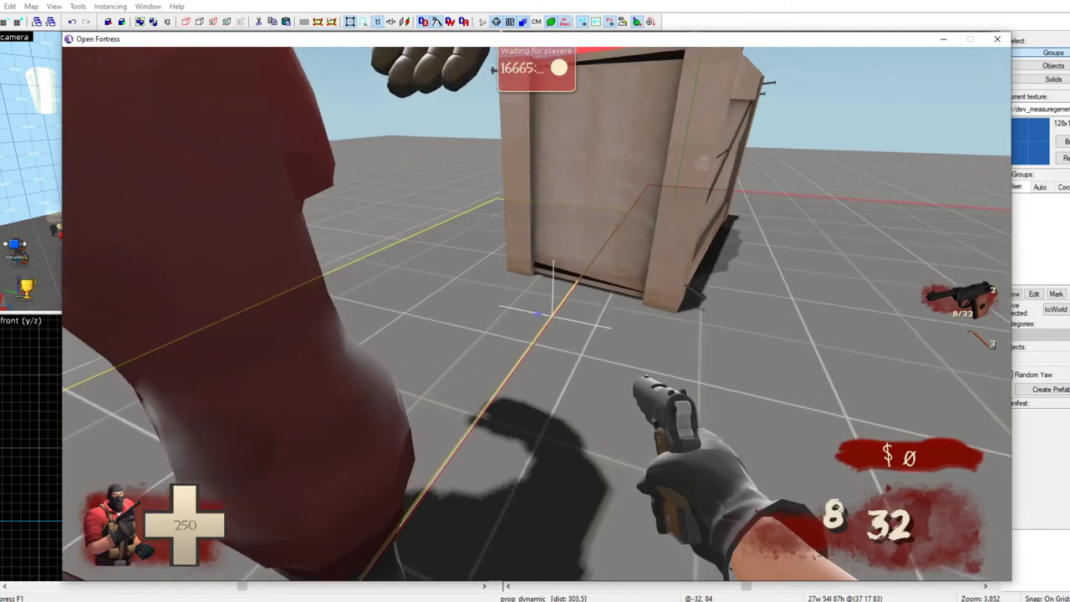
# Mark the doorway nav area beside the crate with nav_mark and connect it to the floor area on the doorway's other side with nav_connect
pyautogui.press('s')
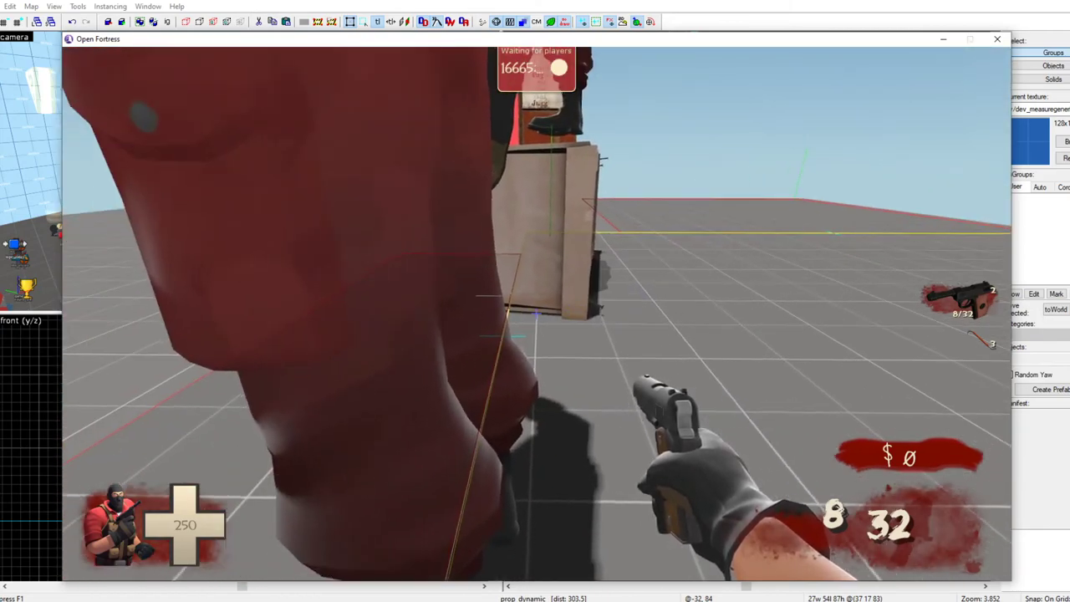
pyautogui.press('a')
pyautogui.press('s')
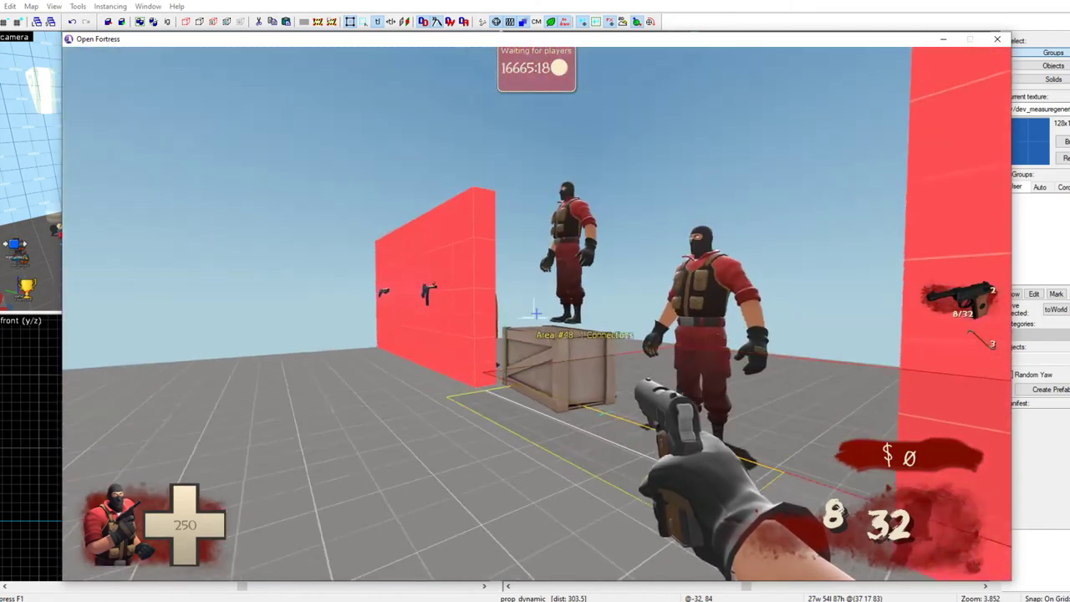
pyautogui.press('w')
pyautogui.press('s')
pyautogui.press('w')
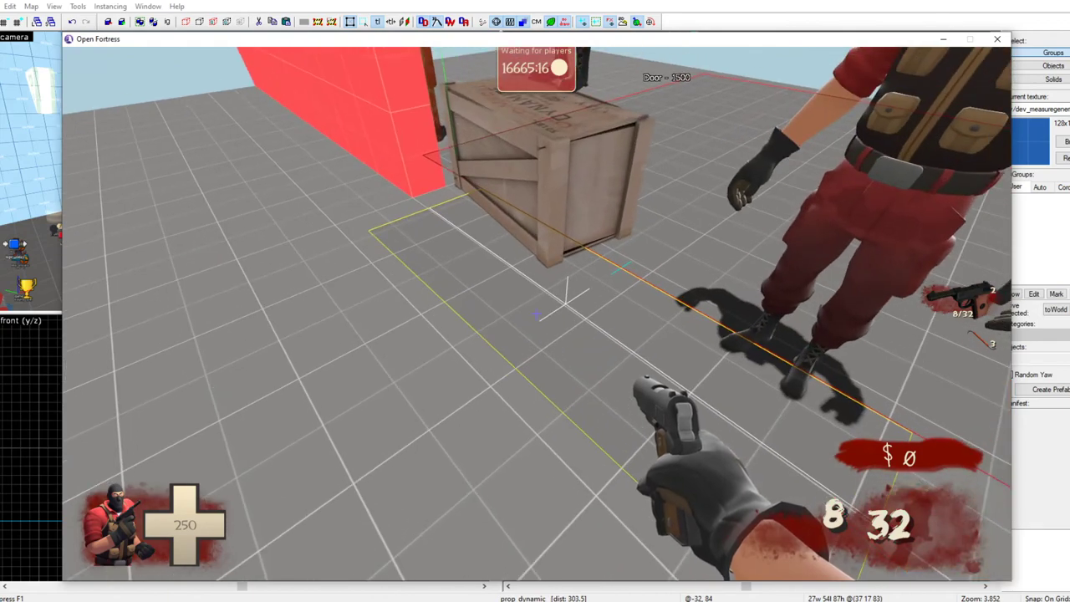
pyautogui.press('`')
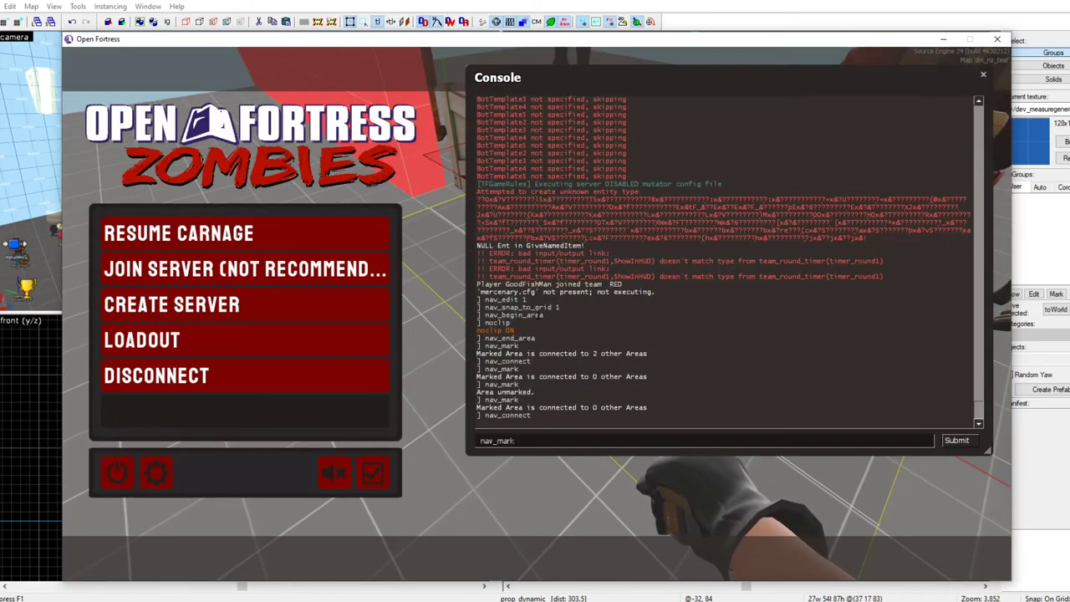
pyautogui.press('Return')
pyautogui.press('`')
pyautogui.press('`')
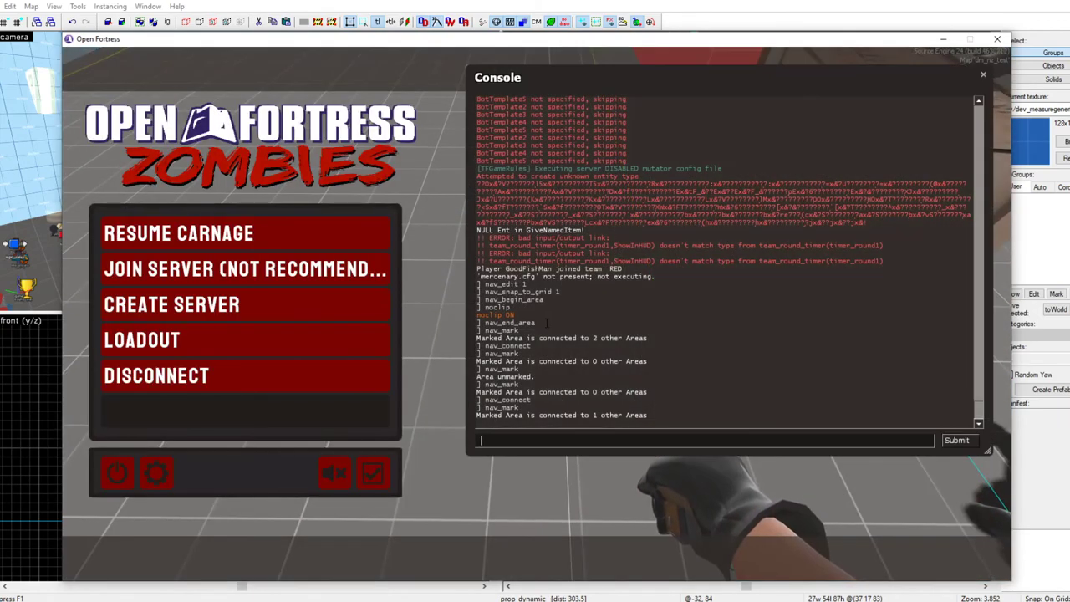
pyautogui.press('Return')
pyautogui.press('`')
# Mark the floor area on the doorway's other side with nav_mark and connect it back to the doorway area with nav_connect
pyautogui.press('`')
pyautogui.press('Up')
pyautogui.press('Return')
pyautogui.press('`')
pyautogui.press('`')
pyautogui.press('Up')
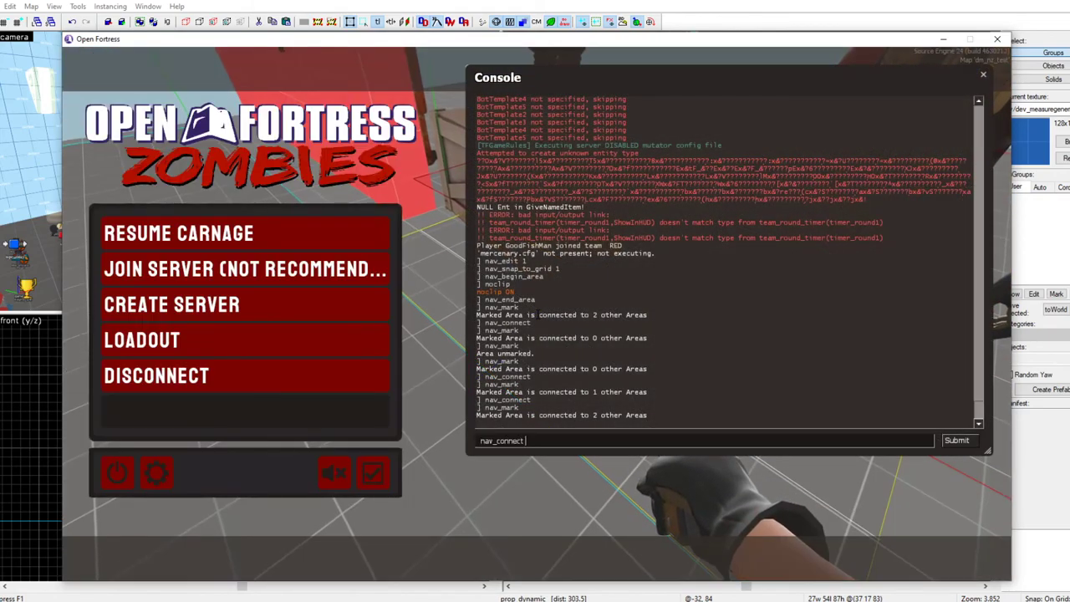
pyautogui.press('Up')
pyautogui.press('Return')
pyautogui.press('`')
# Fly up to the red wall holding the wall weapons and delete the nav area along its top with nav_delete
pyautogui.press('s')
pyautogui.press('w')
pyautogui.press('s')
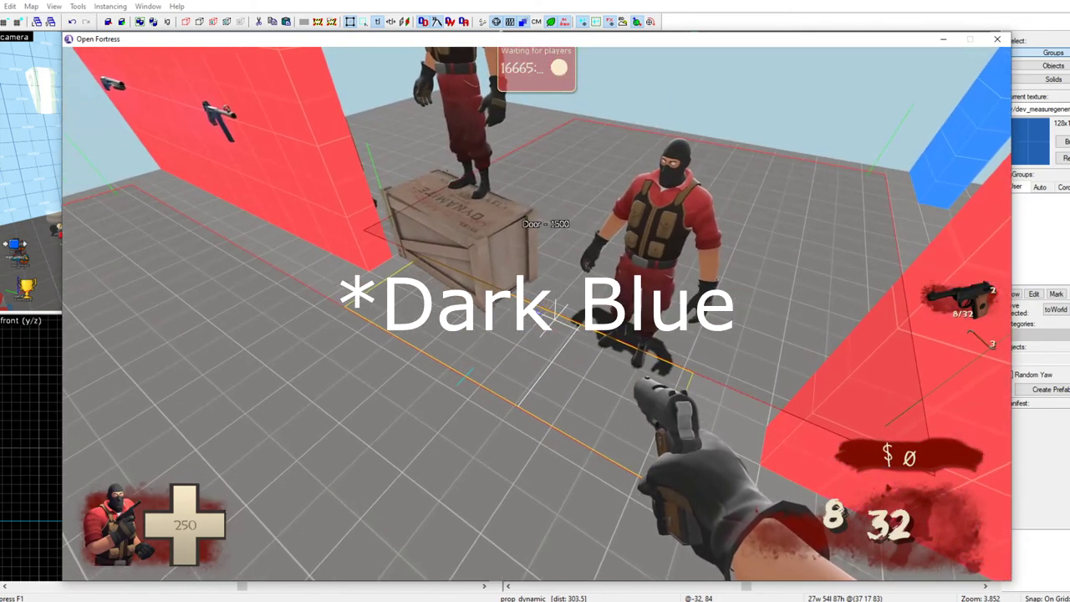
pyautogui.press('s')
pyautogui.press('w')
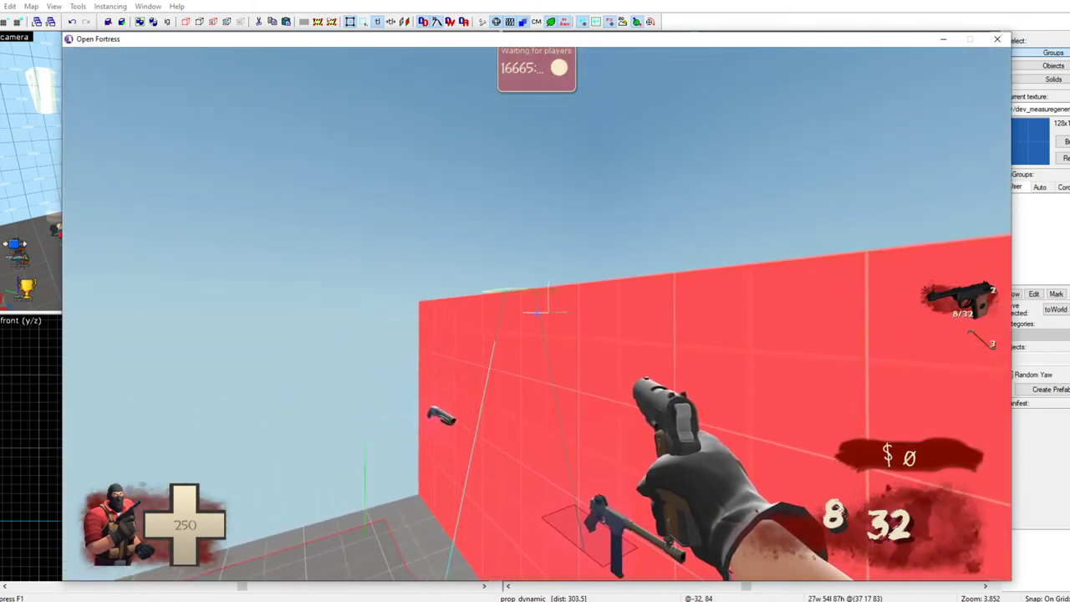
pyautogui.press('s')
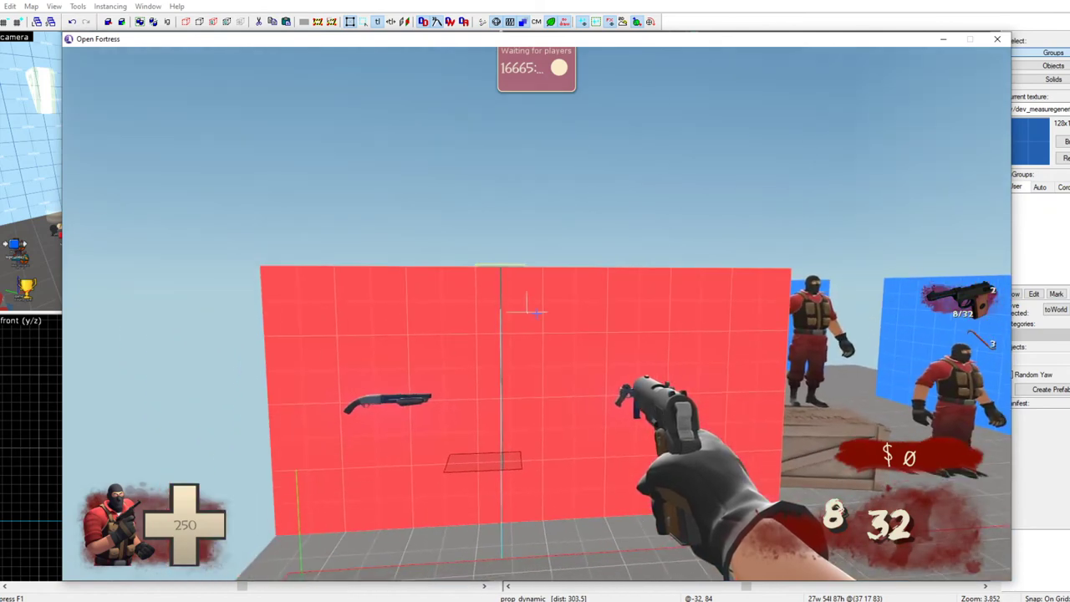
pyautogui.press('`')
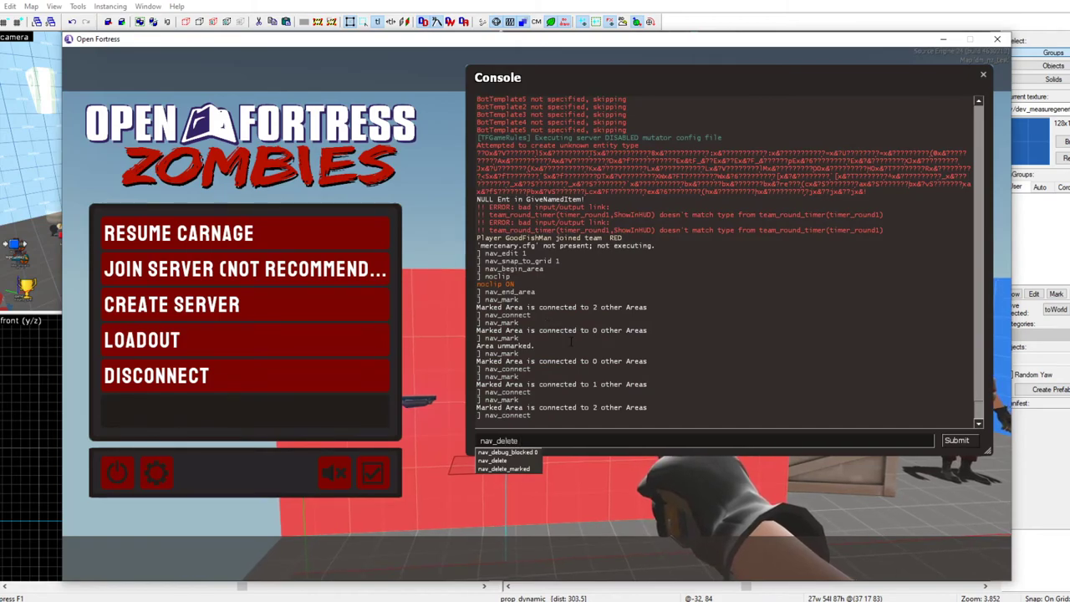
pyautogui.press('Return')
pyautogui.press('Escape')
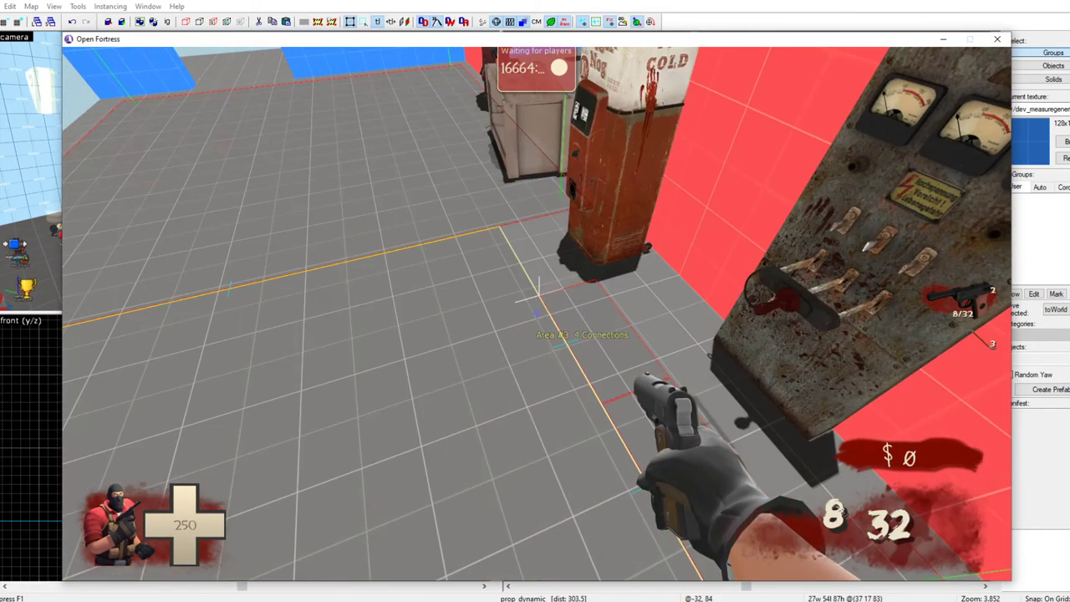
# Flag the small nav areas in the blue wall gaps as precise with nav_precise
pyautogui.press('s')
pyautogui.press('w')
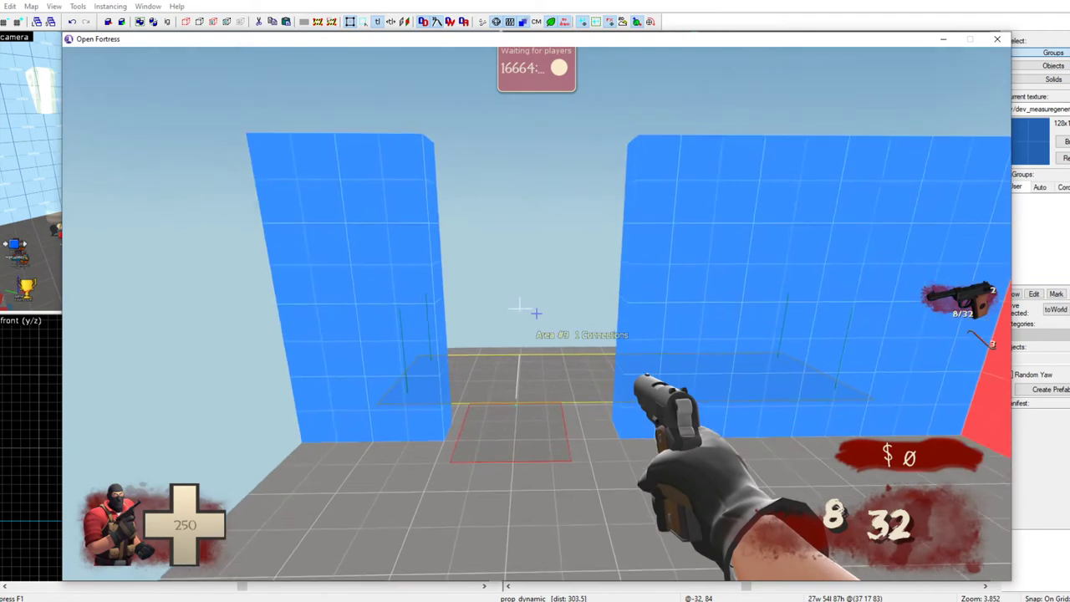
pyautogui.press('w')
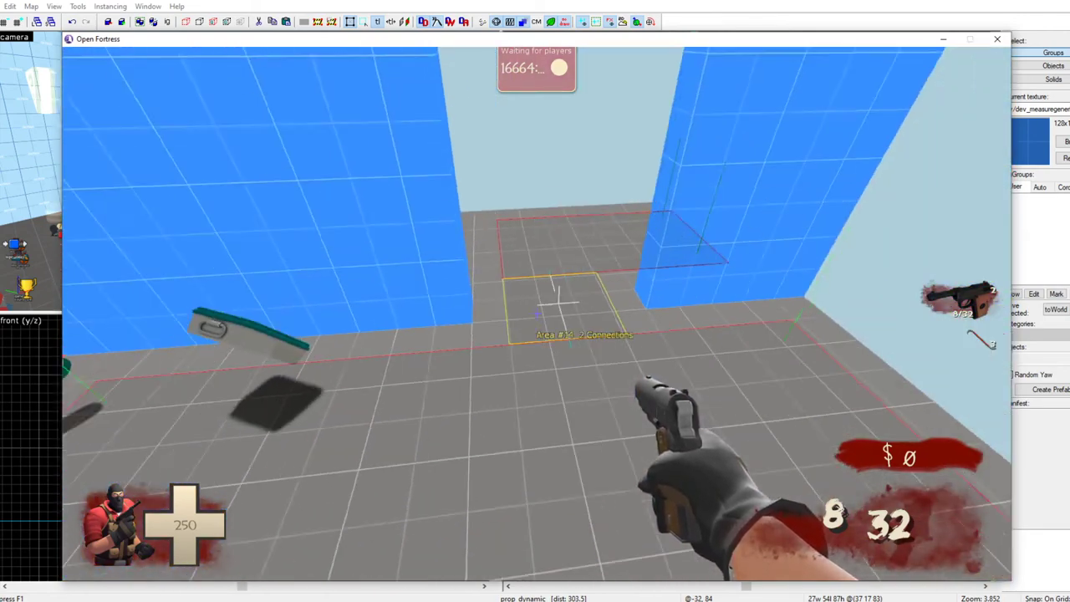
pyautogui.press('`')
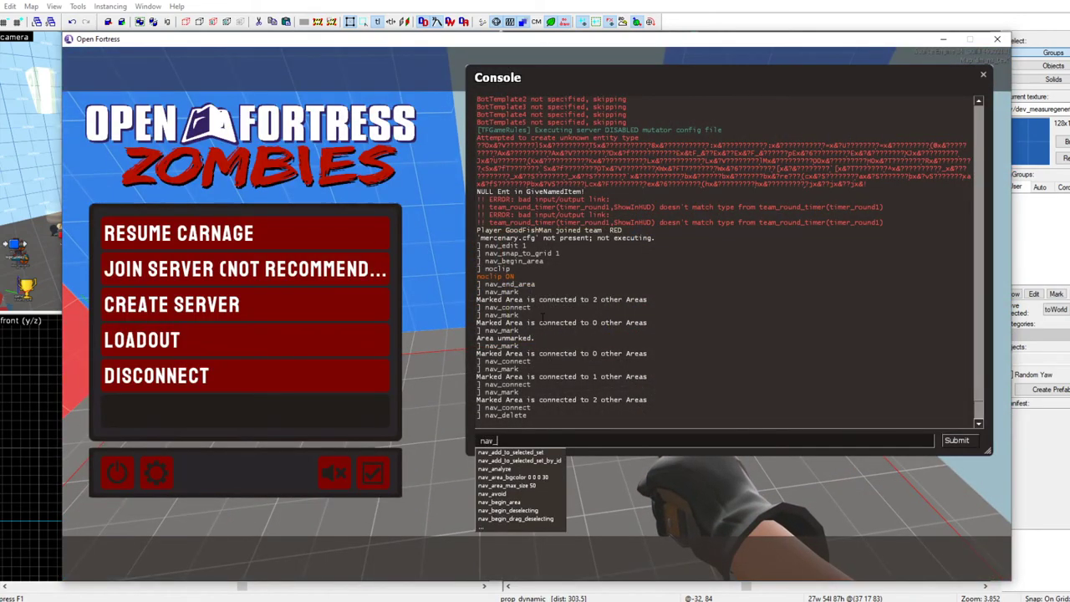
pyautogui.write('nav_precise')
pyautogui.press('Return')
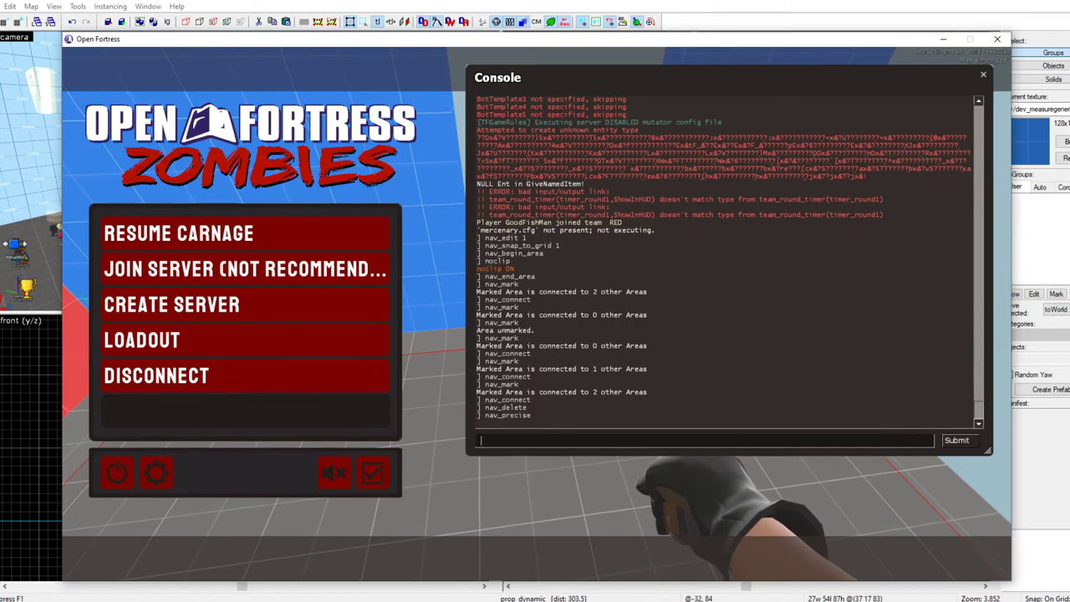
pyautogui.press('`')
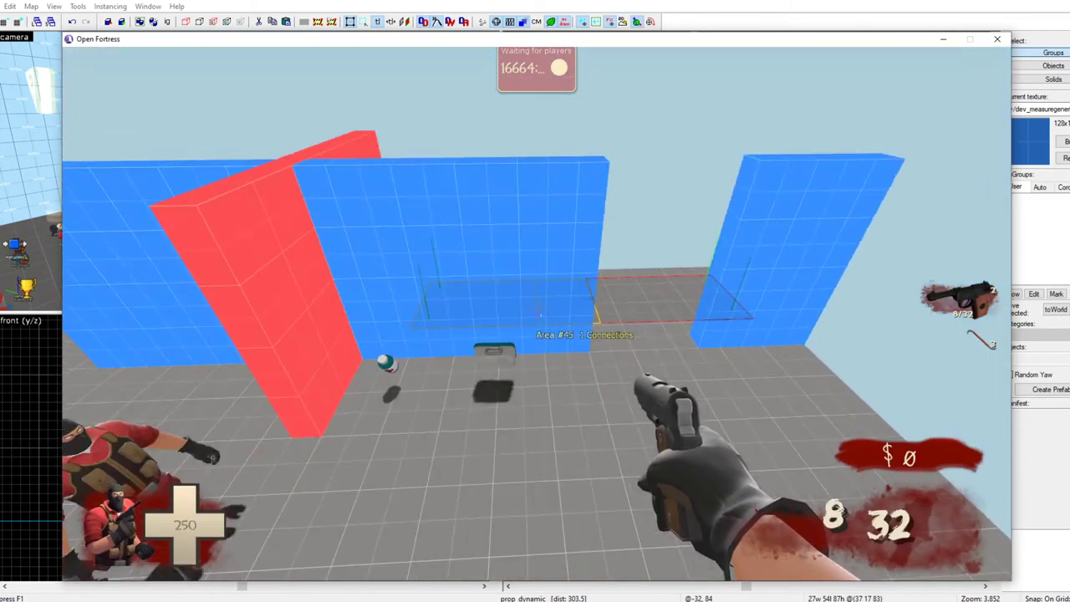
pyautogui.press('`')
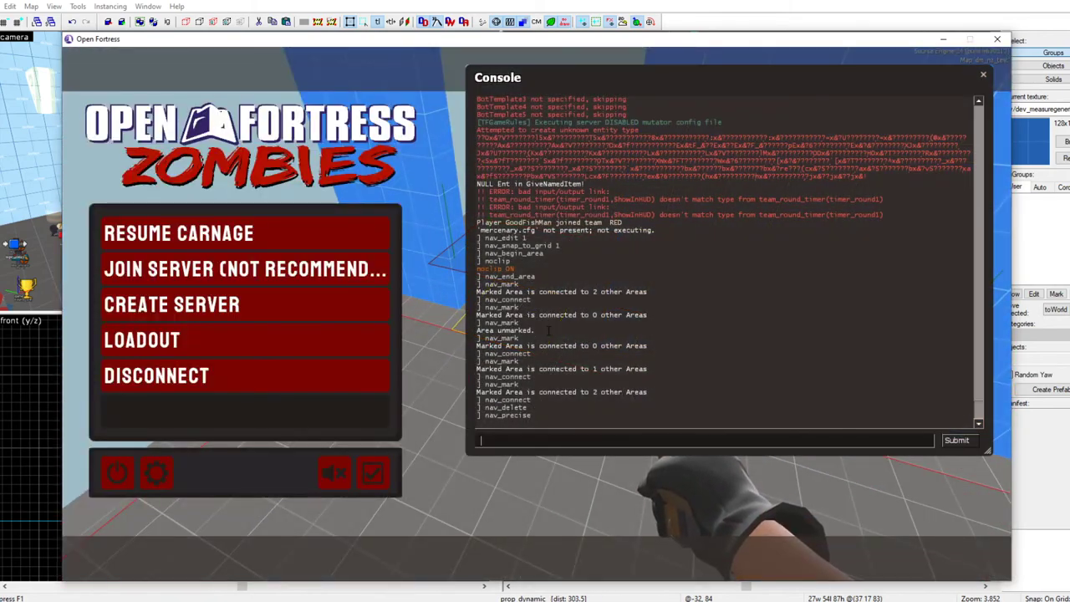
pyautogui.press('`')
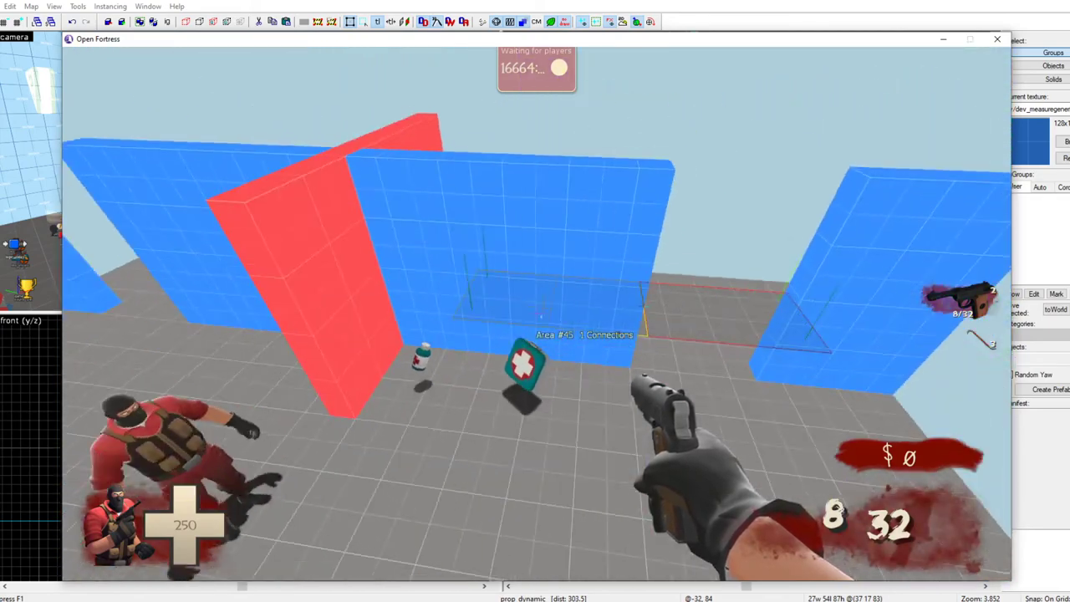
pyautogui.press('w')
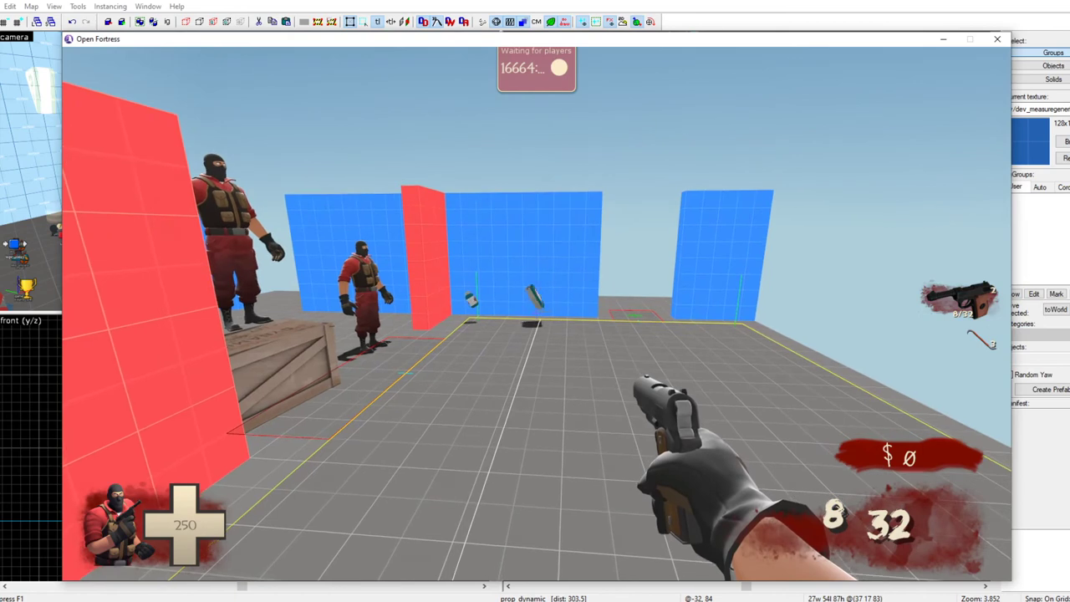
# Save the edited nav mesh with nav_save and run a full nav_analyze
pyautogui.press('`')
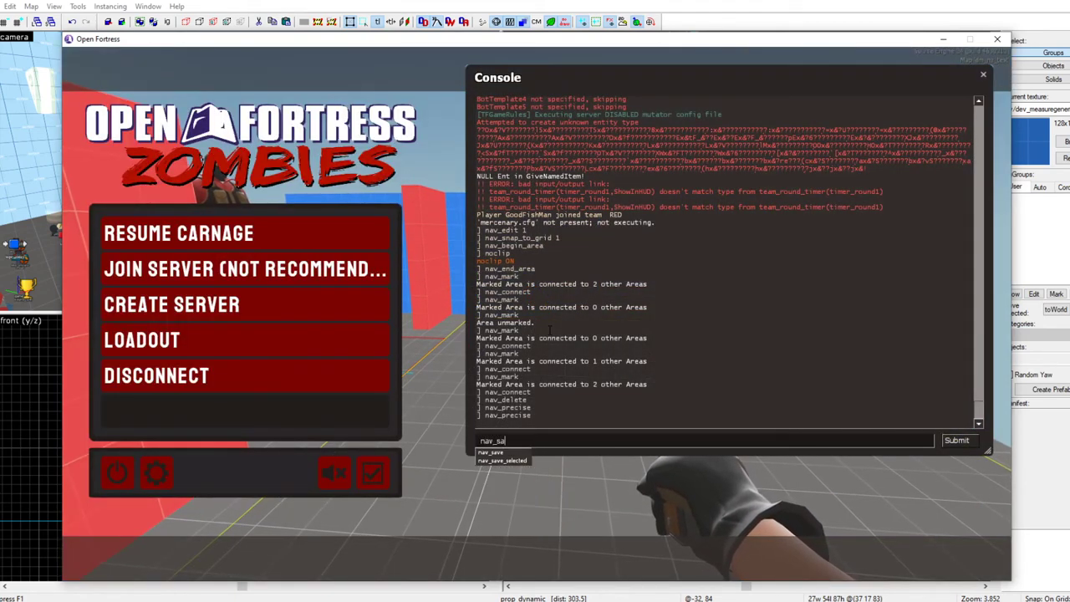
pyautogui.press('Return')
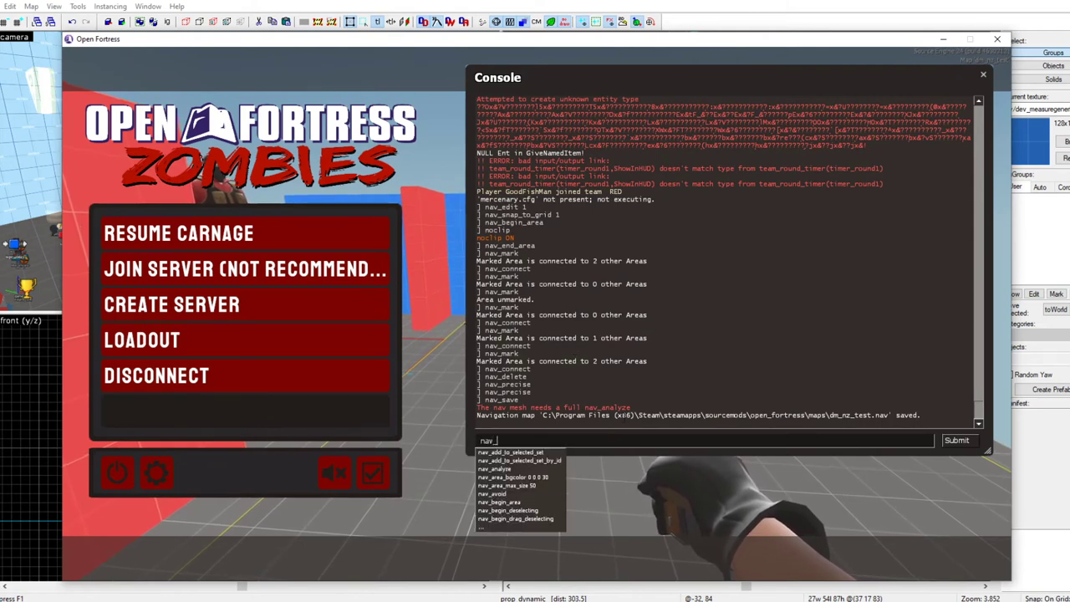
pyautogui.press('Return')
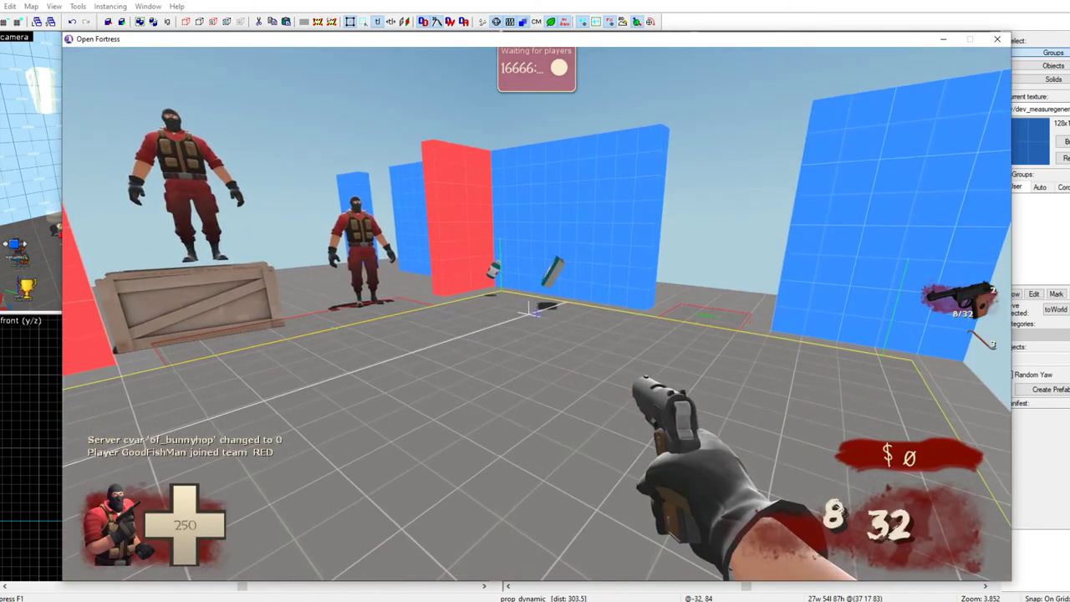
# Save the analyzed nav mesh with nav_save and turn off nav editing with nav_edit 0
pyautogui.press('`')
pyautogui.write('nav_generate')
pyautogui.press('Return')
pyautogui.press('Escape')
pyautogui.press('`')
pyautogui.write('nav_edit 1')
pyautogui.press('Return')
pyautogui.press('Escape')
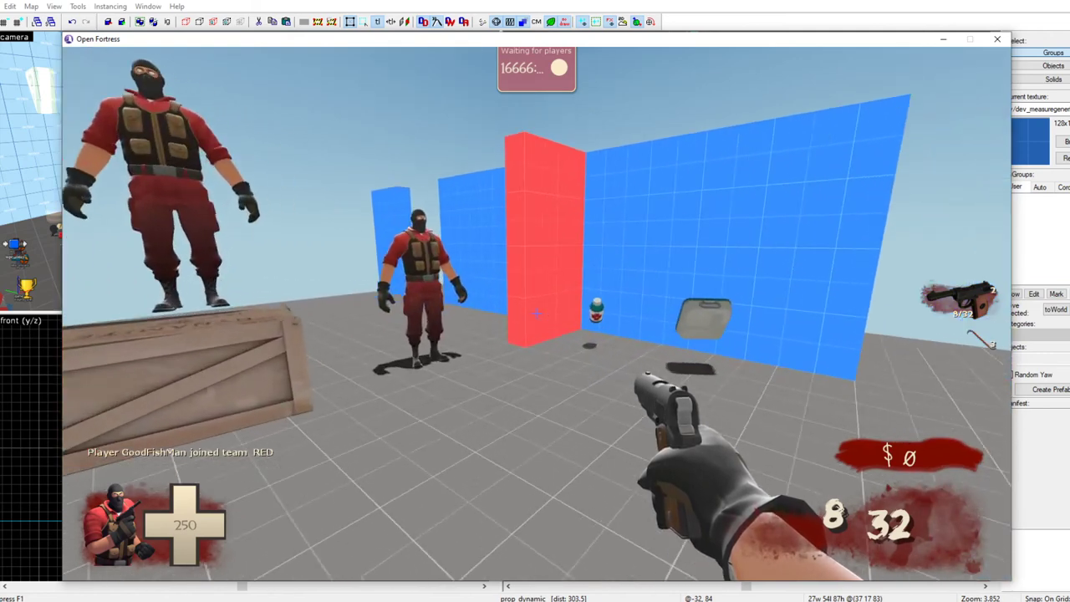
pyautogui.press('s')
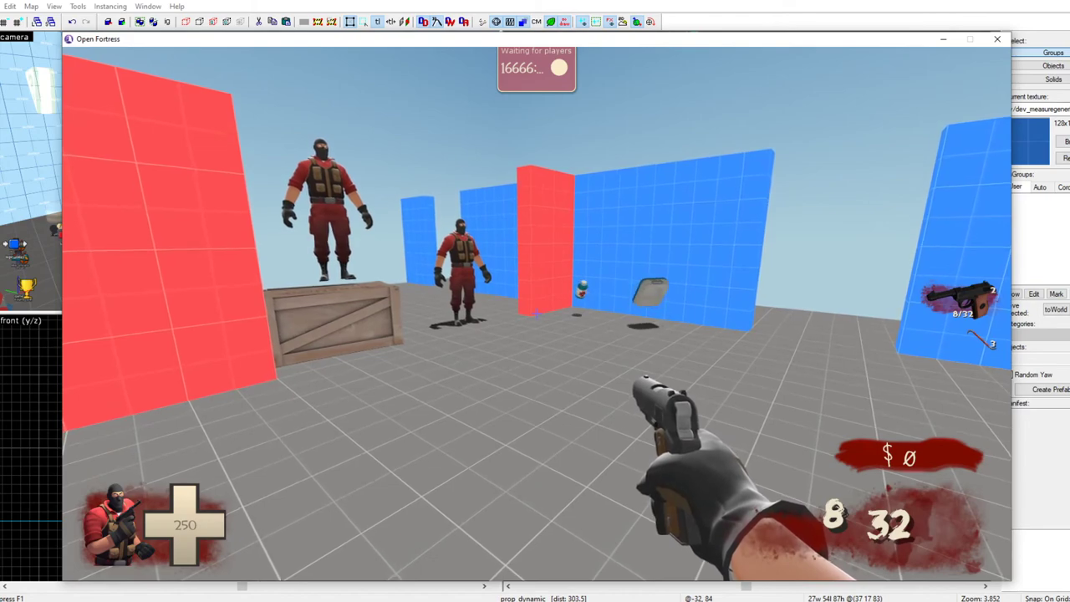
pyautogui.press('w')
pyautogui.press('3')
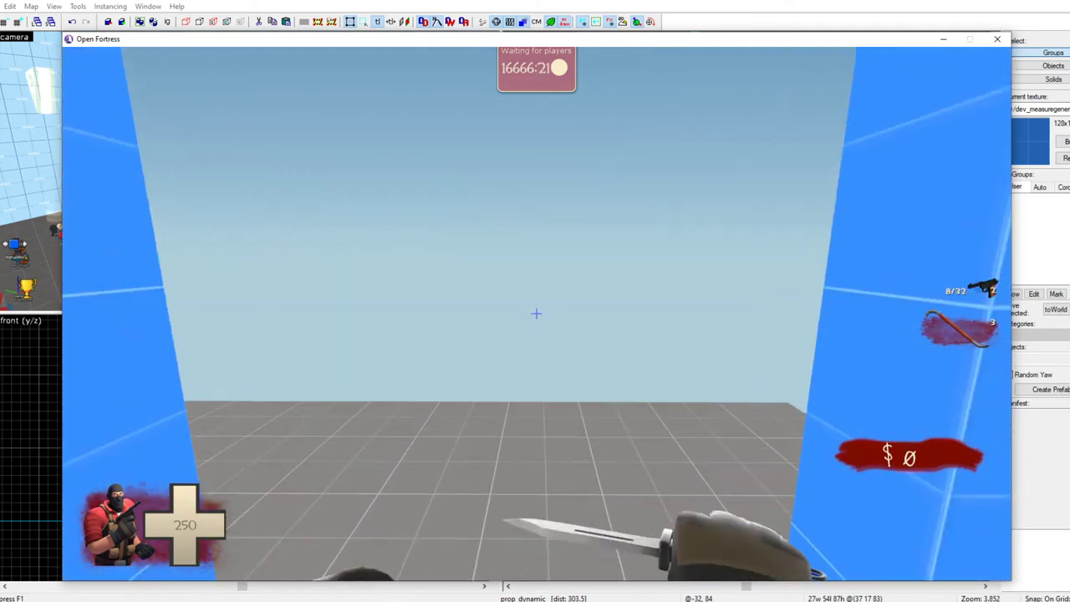
pyautogui.press('2')
pyautogui.press('s')
pyautogui.press('3')
pyautogui.press('w')
pyautogui.press('2')
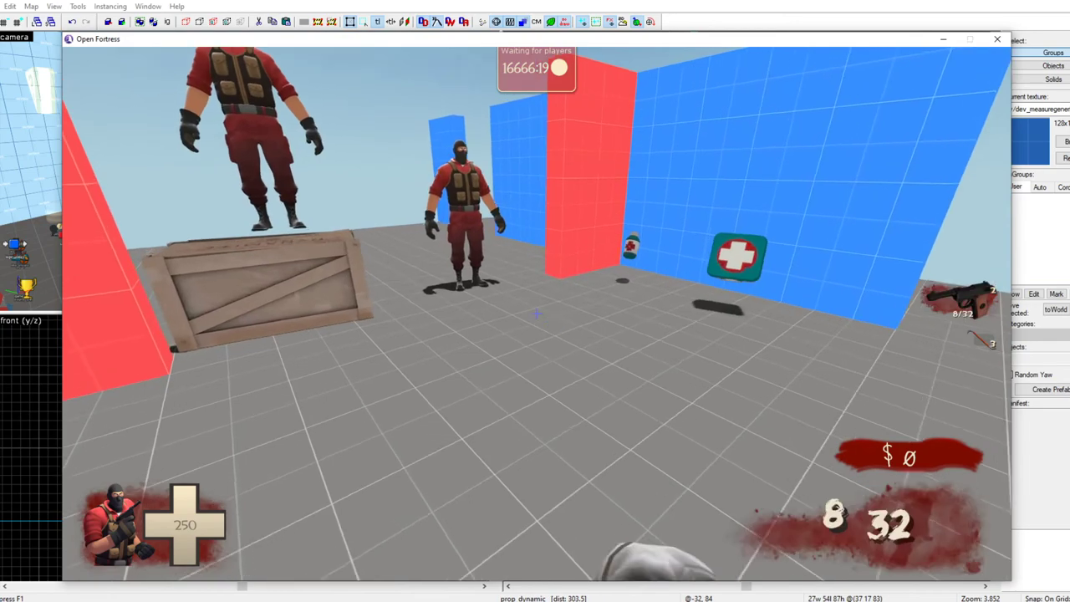
# Shorten the pre-game waiting period by setting mp_waitingforplayers_time to 1
pyautogui.press('`')
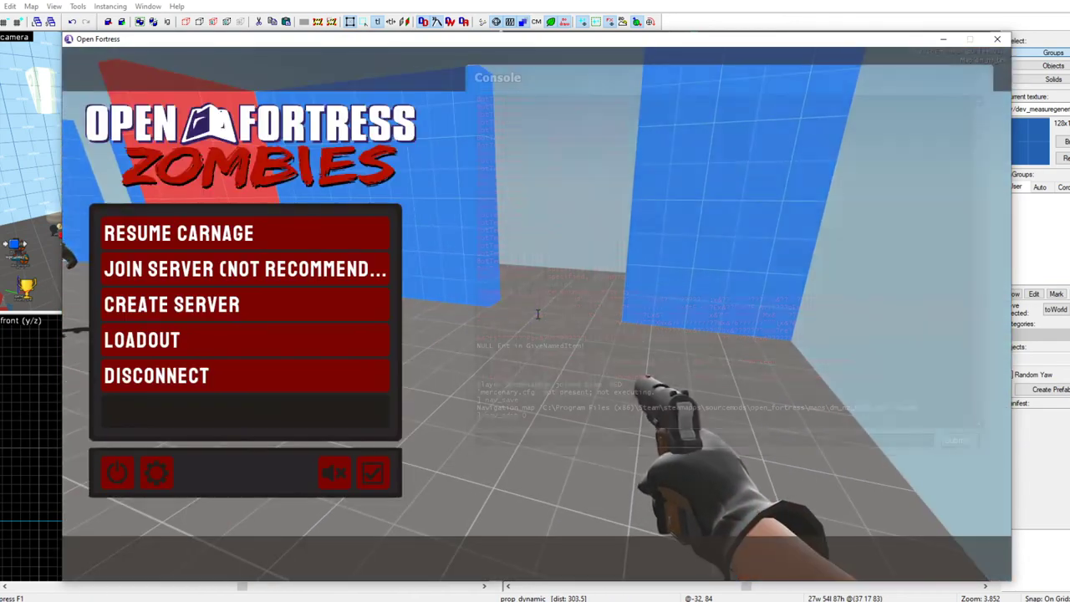
pyautogui.write('mp_waitingforplayers_time')
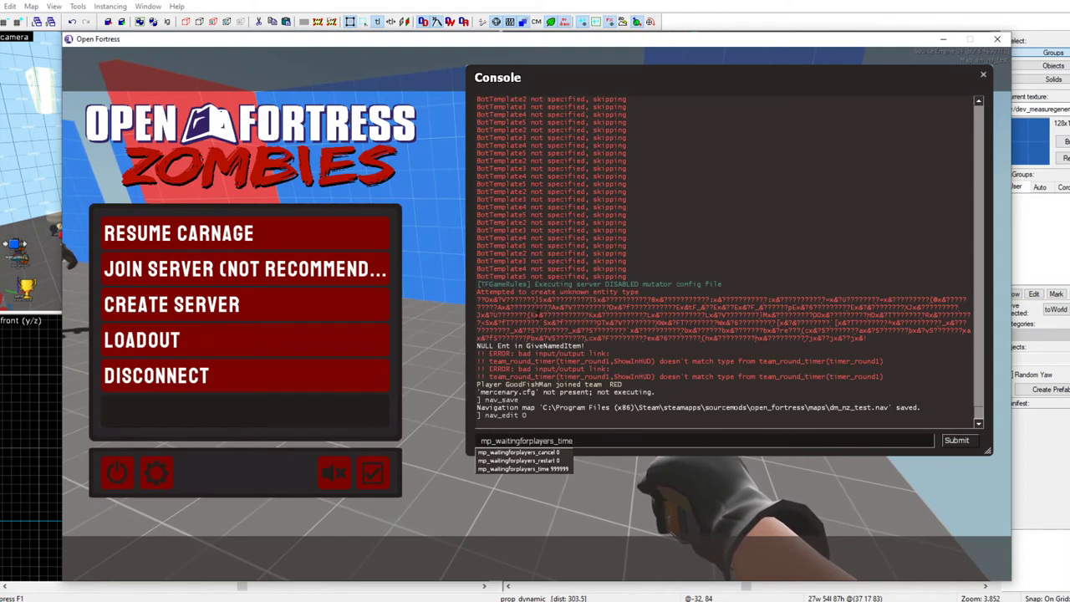
pyautogui.write('1')
pyautogui.press('Return')
# Restart the waiting period with mp_waitingforplayers_restart 1 and return to the game
pyautogui.press('Up')
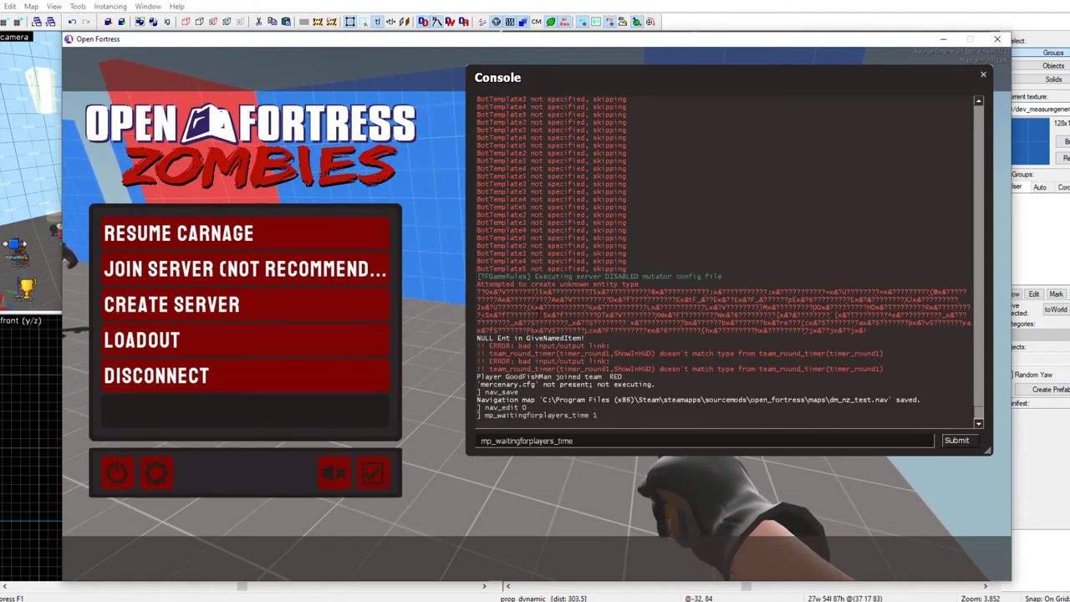
pyautogui.press('BackSpace')
pyautogui.press('BackSpace')
pyautogui.press('BackSpace')
pyautogui.press('BackSpace')
pyautogui.press('BackSpace')
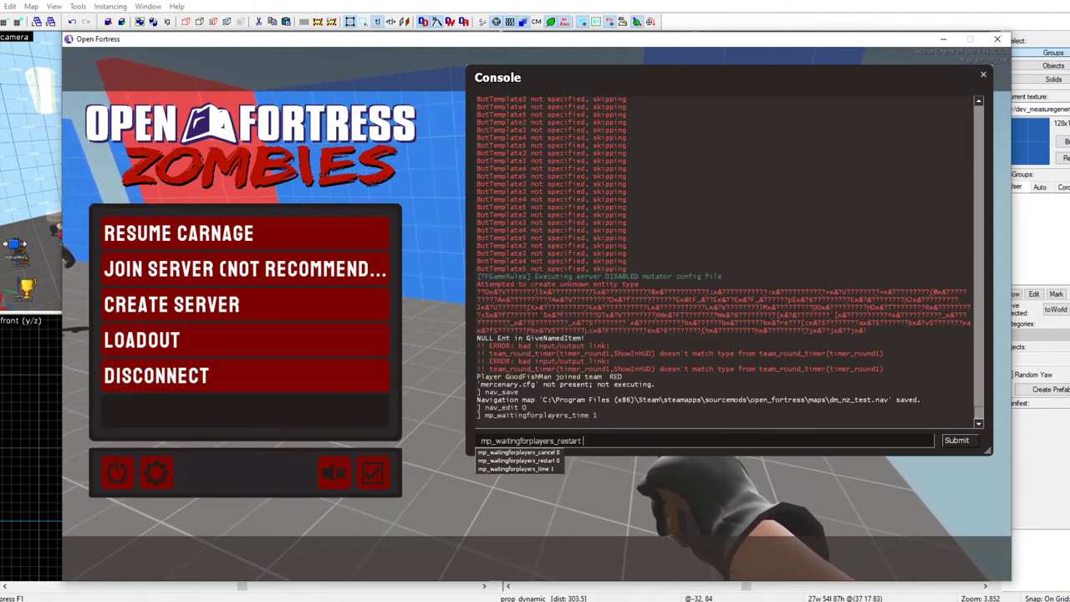
pyautogui.write('1')
pyautogui.press('Return')
pyautogui.press('Escape')
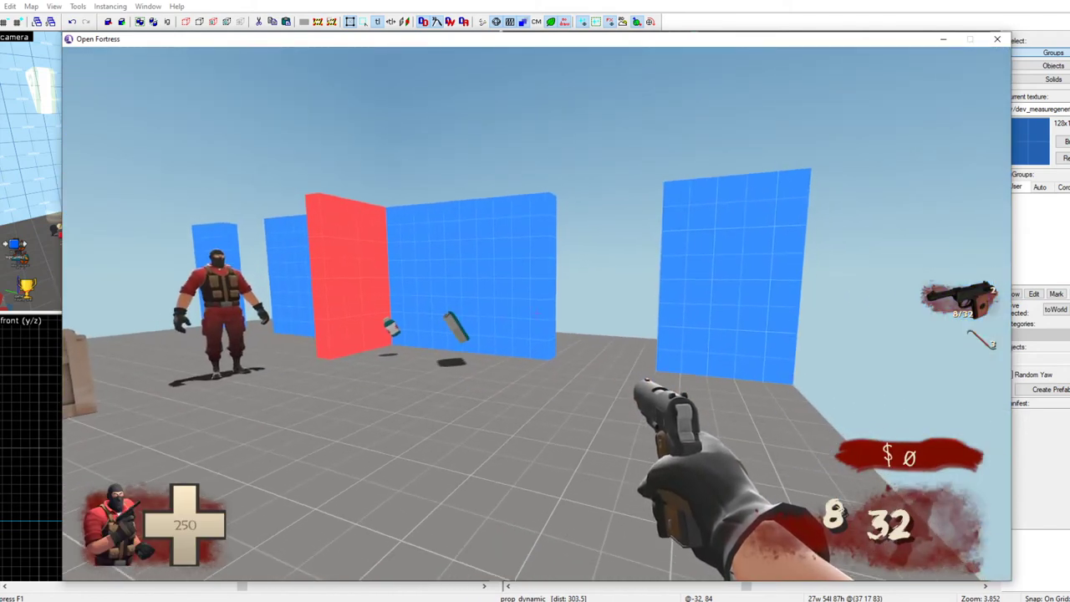
# Switch from the pistol to the crowbar and back away from the blue walls to await the first wave
pyautogui.press('3')
pyautogui.press('2')
pyautogui.press('3')
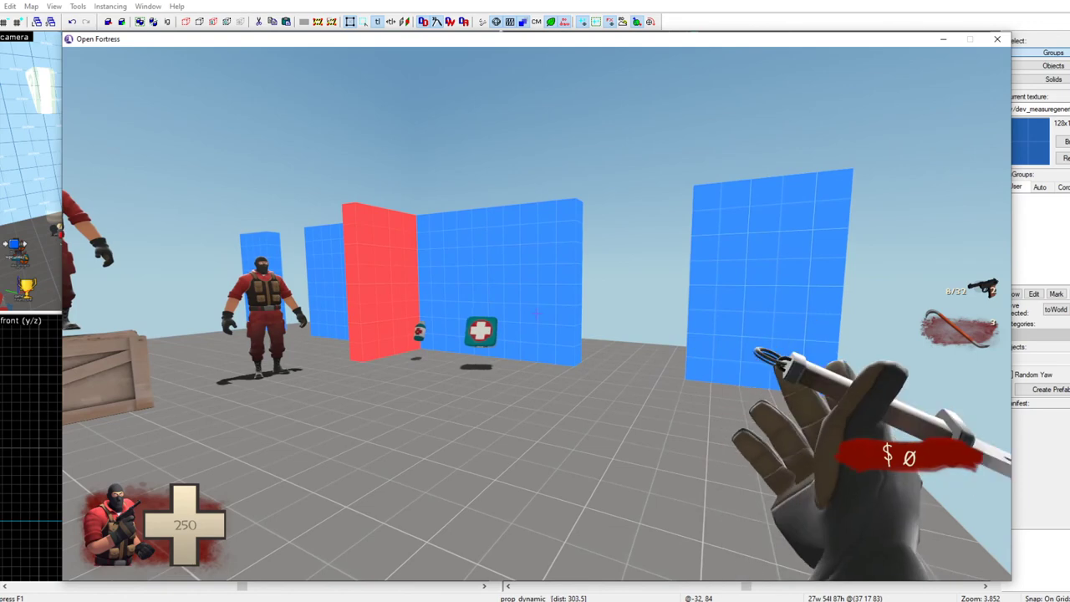
pyautogui.press('s')
pyautogui.press('a')
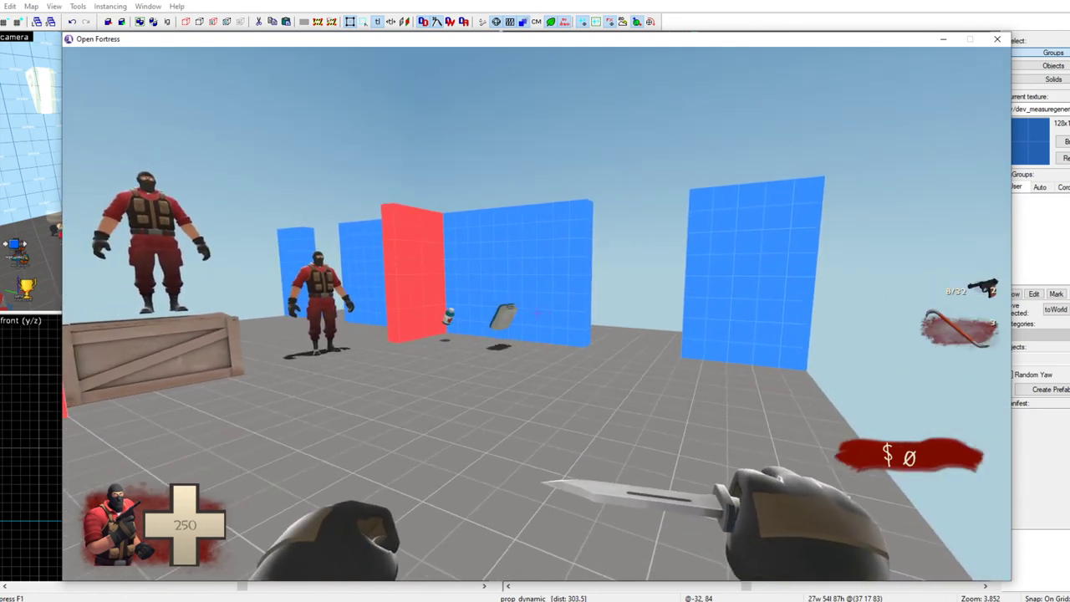
pyautogui.press('s')
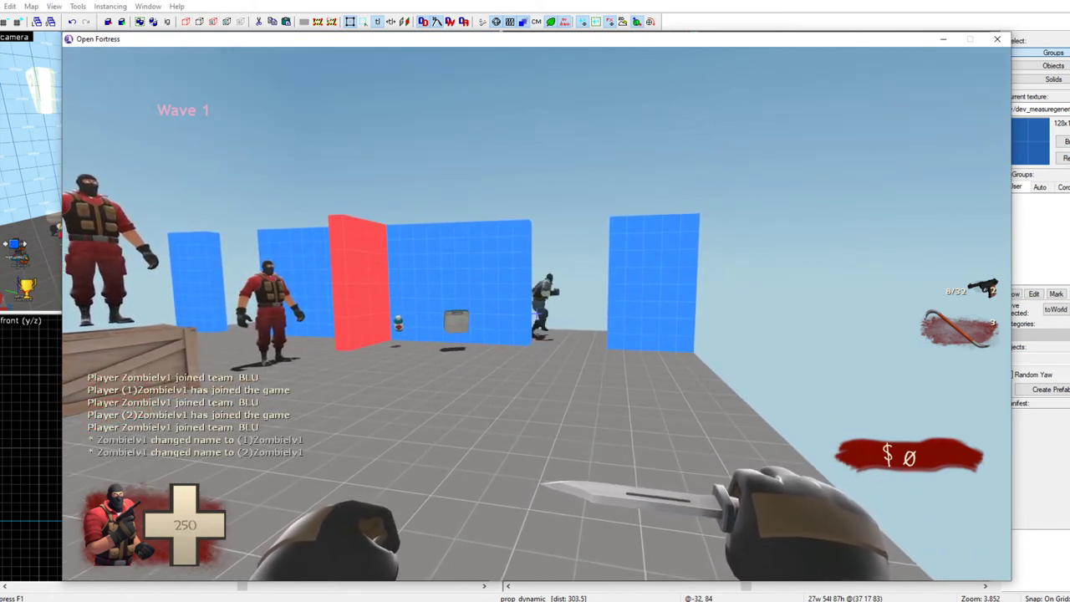
# Attack the first wave's zombies with the crowbar near the gap between the blue walls
pyautogui.press('w')
pyautogui.click(537, 314)
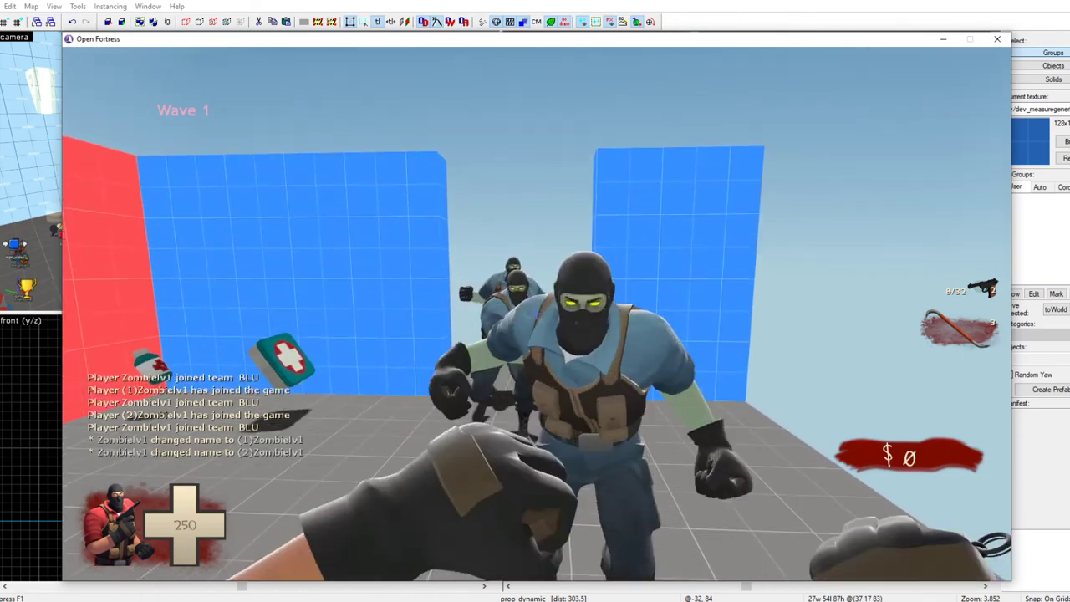
pyautogui.click(537, 313)
pyautogui.press('s')
pyautogui.click(537, 313)
pyautogui.click(537, 313)
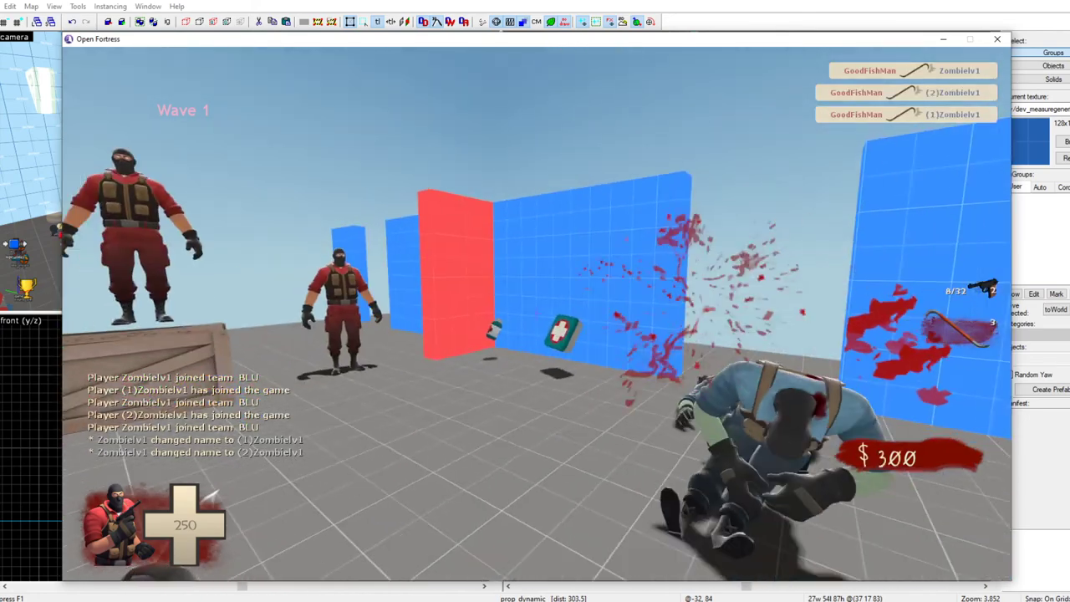
# Give the player extra money with the console command give_money 99999 and return to the game
pyautogui.press('`')
pyautogui.write('giv')
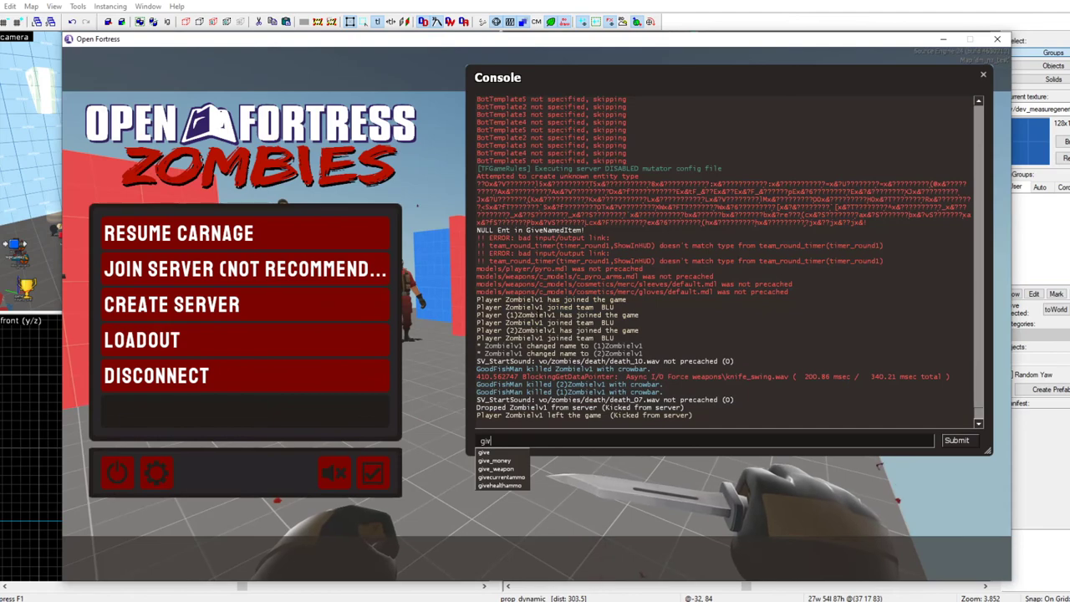
pyautogui.write('e  99999')
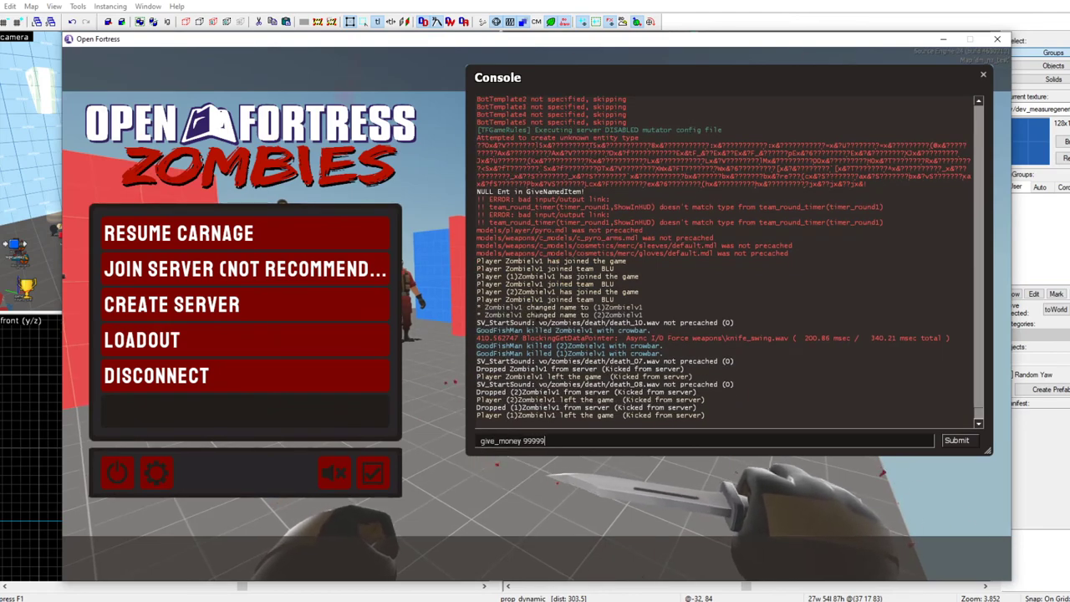
pyautogui.press('Return')
pyautogui.press('`')
# Test the weapon purchase by buying the SMG from the red wall and reloading it
pyautogui.press('w')
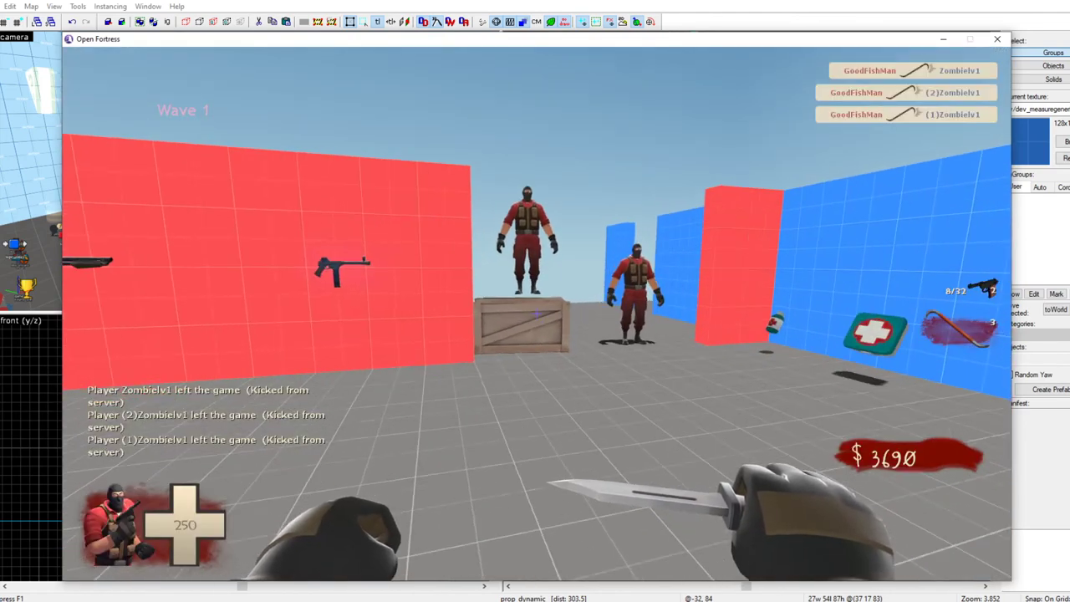
pyautogui.press('e')
pyautogui.click(537, 314)
pyautogui.press('r')
pyautogui.press('w')
pyautogui.press('e')
pyautogui.press('s')
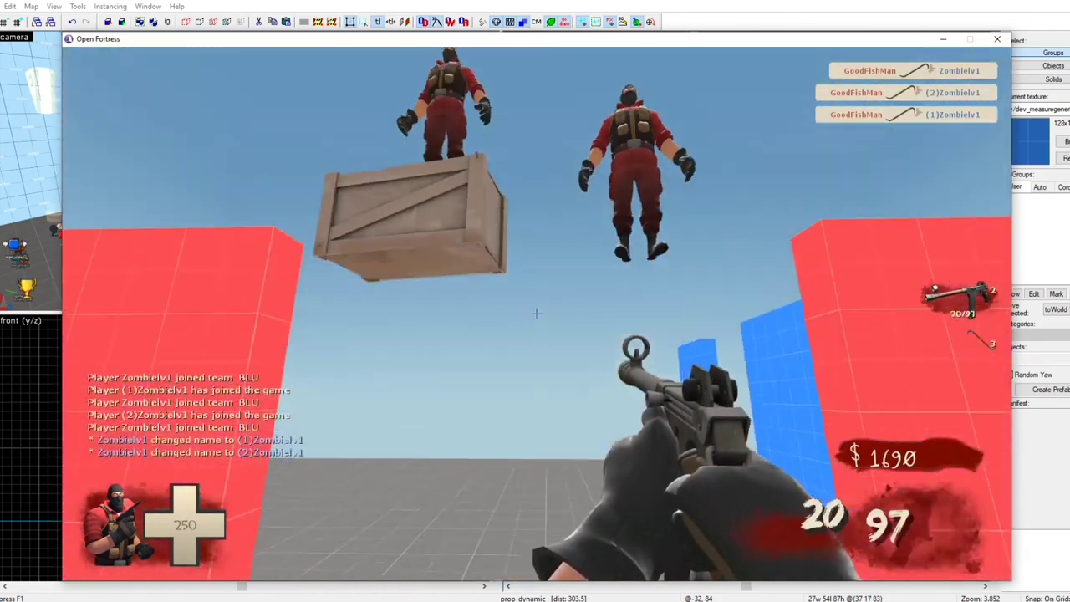
# Test the power switch on the red wall and approach the Jugger-Nog machine beside it
pyautogui.press('w')
pyautogui.press('d')
pyautogui.press('e')
pyautogui.press('s')
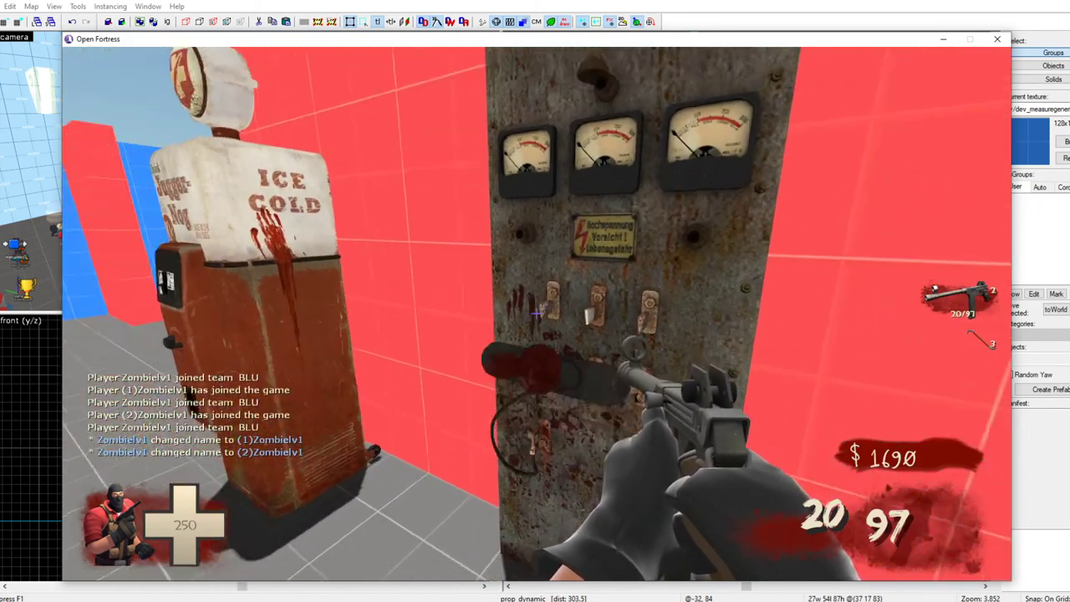
pyautogui.press('w')
pyautogui.press('w')
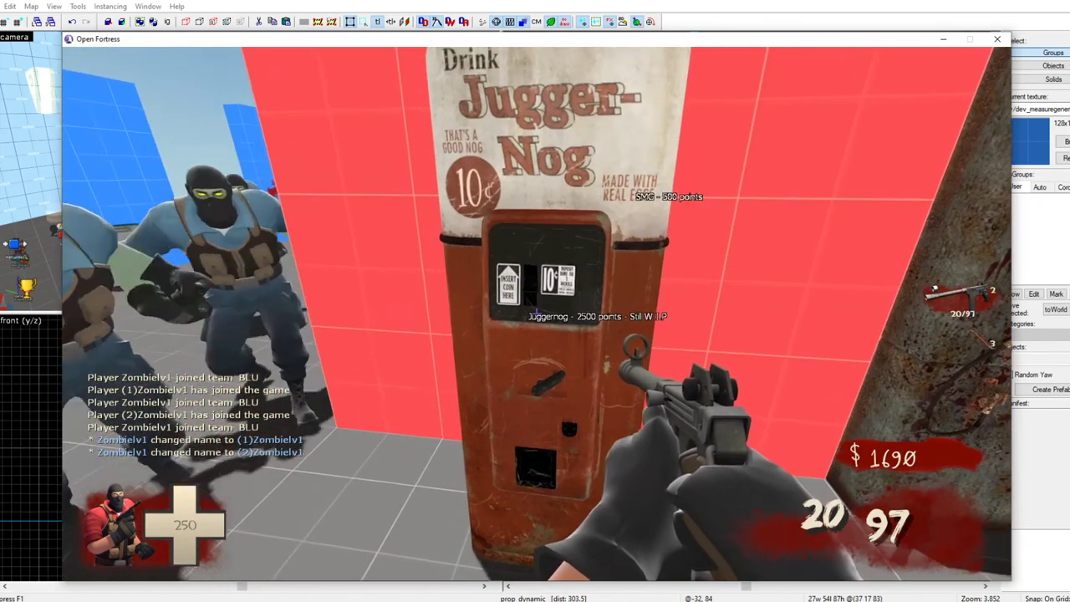
# Back away from the Jugger-Nog machine, shoot the approaching zombies with the SMG and reload
pyautogui.press('s')
pyautogui.click(537, 313)
pyautogui.click(537, 313)
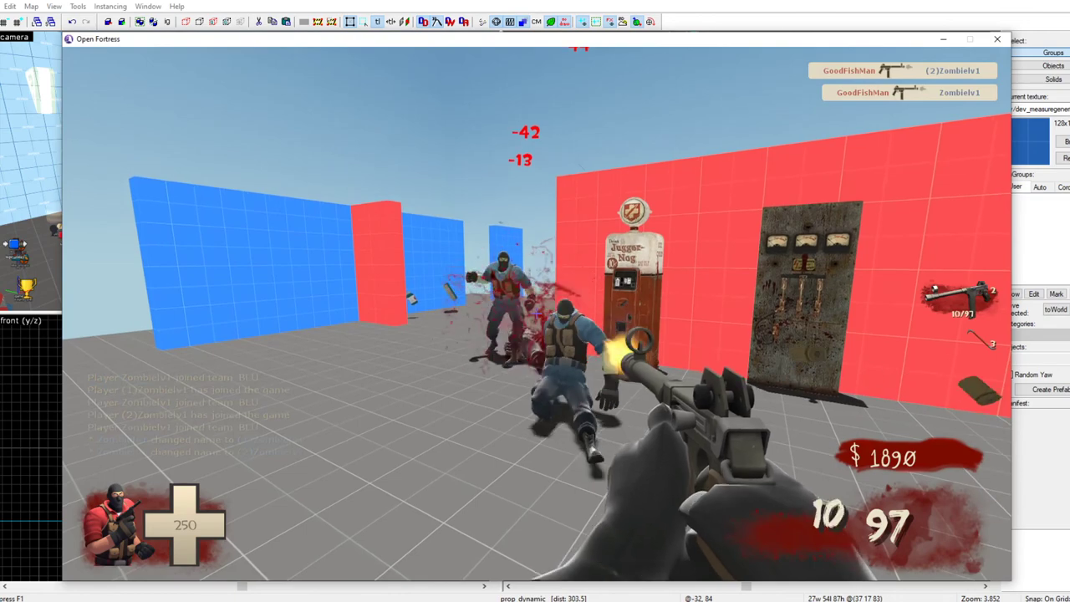
pyautogui.press('r')
pyautogui.press('w')
pyautogui.press('s')
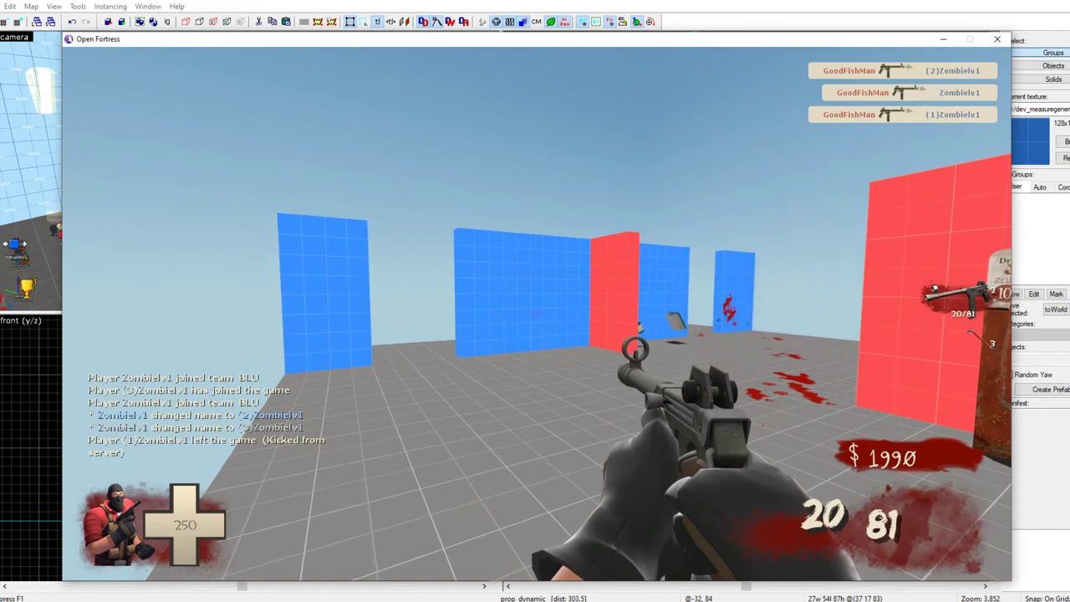
# Wait for more zombies to come through the blue wall gap, shoot them with the SMG and reload
pyautogui.press('w')
pyautogui.press('s')
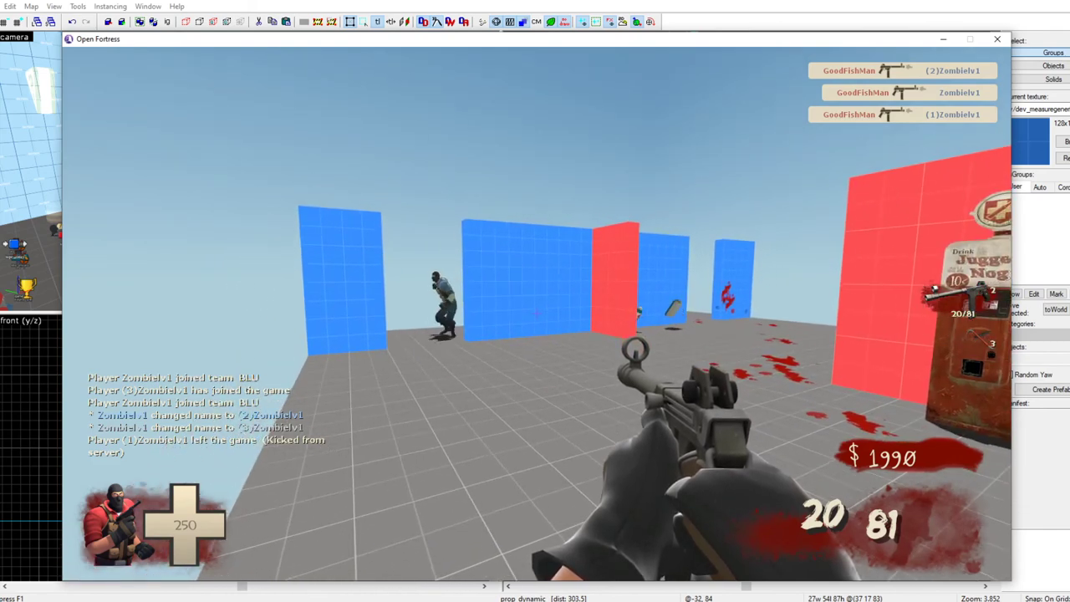
pyautogui.click(636, 346)
pyautogui.click(635, 346)
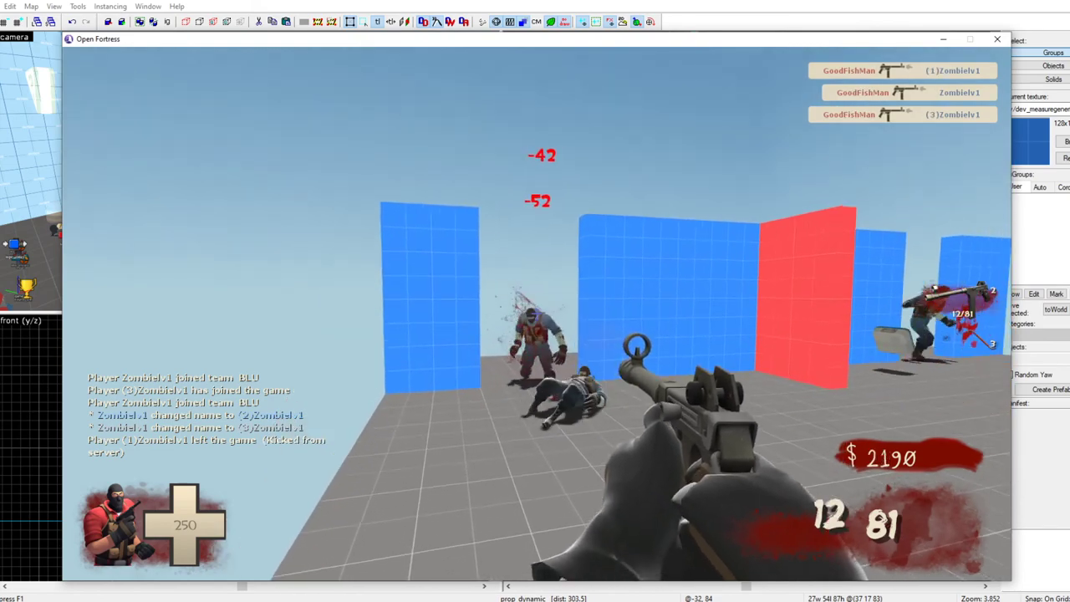
pyautogui.click(636, 346)
pyautogui.press('r')
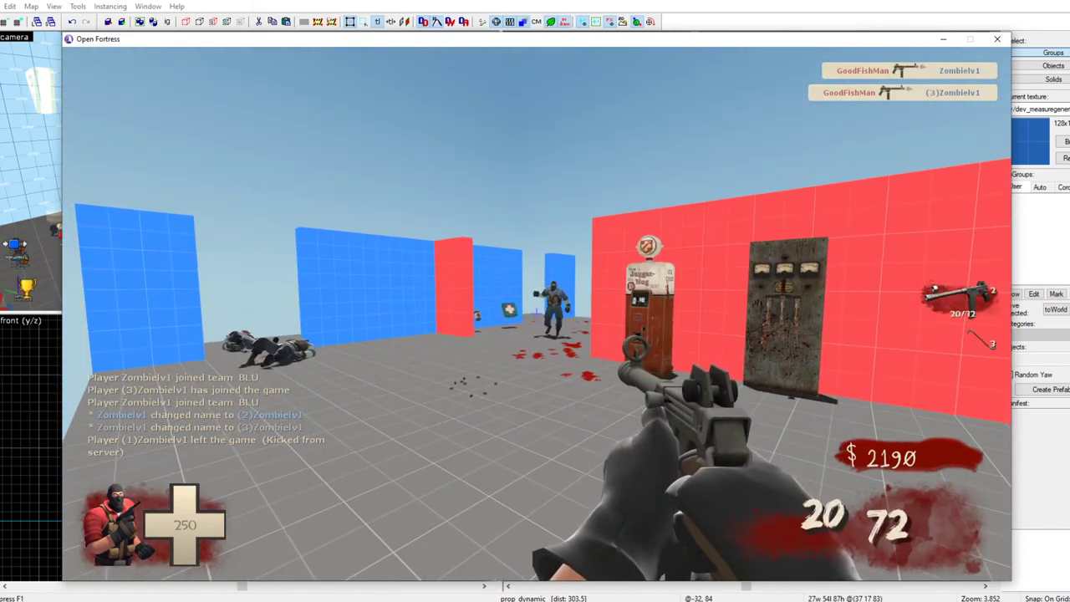
# End the playtest and return to Hammer, clearing away config_global.cfg, the cfg folder and the compile console
pyautogui.press('Escape')
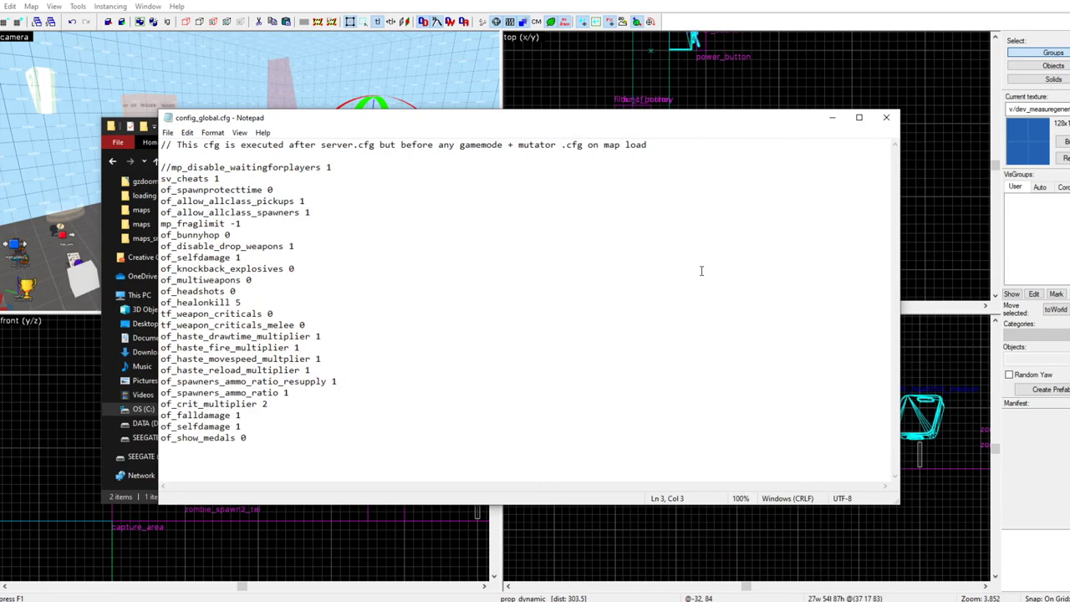
pyautogui.click(886, 117)
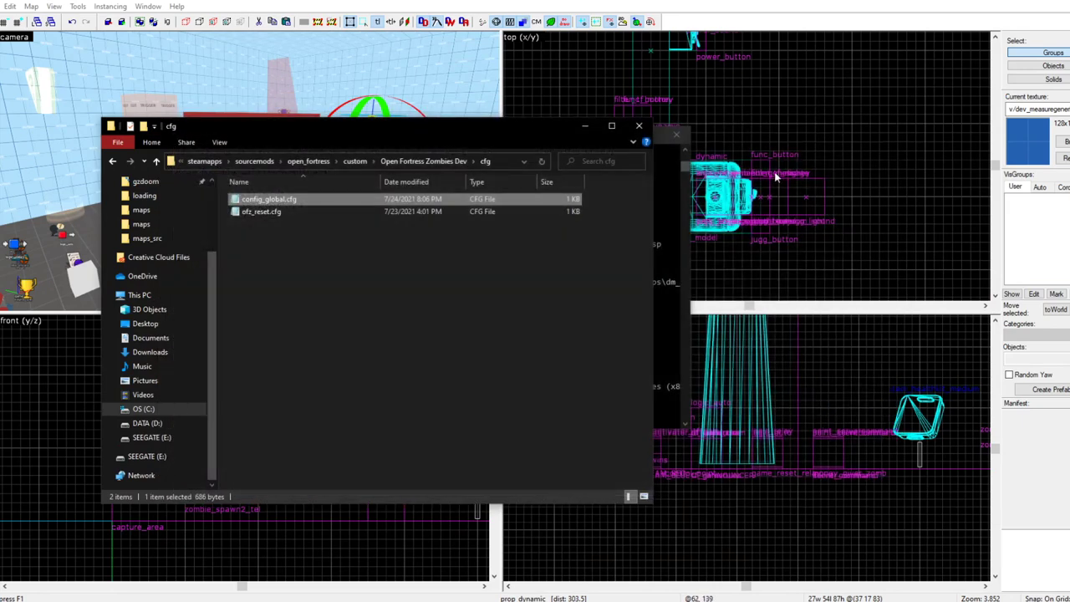
pyautogui.click(584, 126)
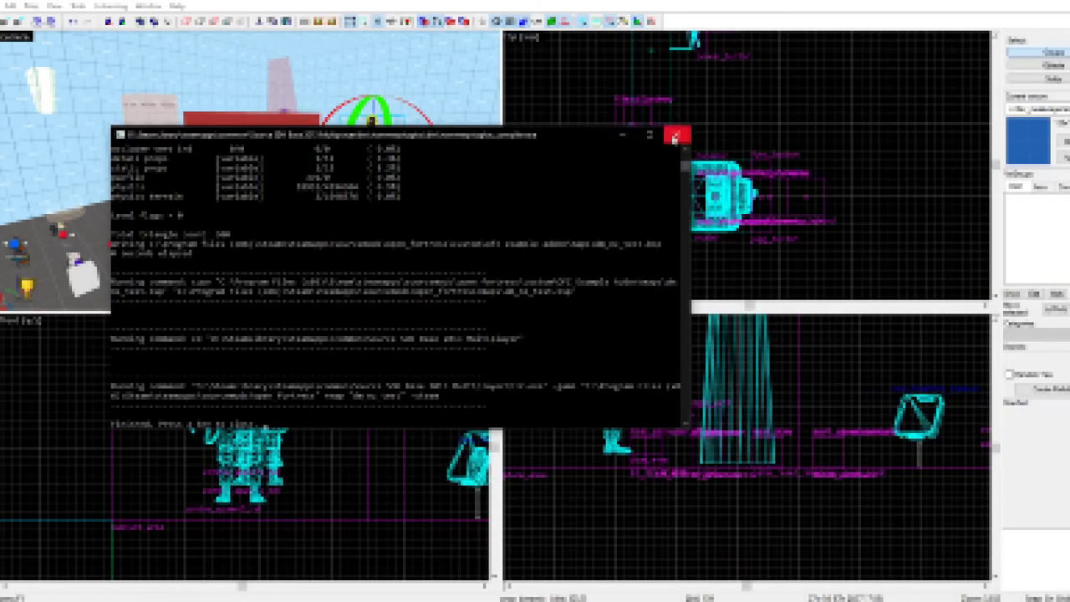
pyautogui.click(675, 137)
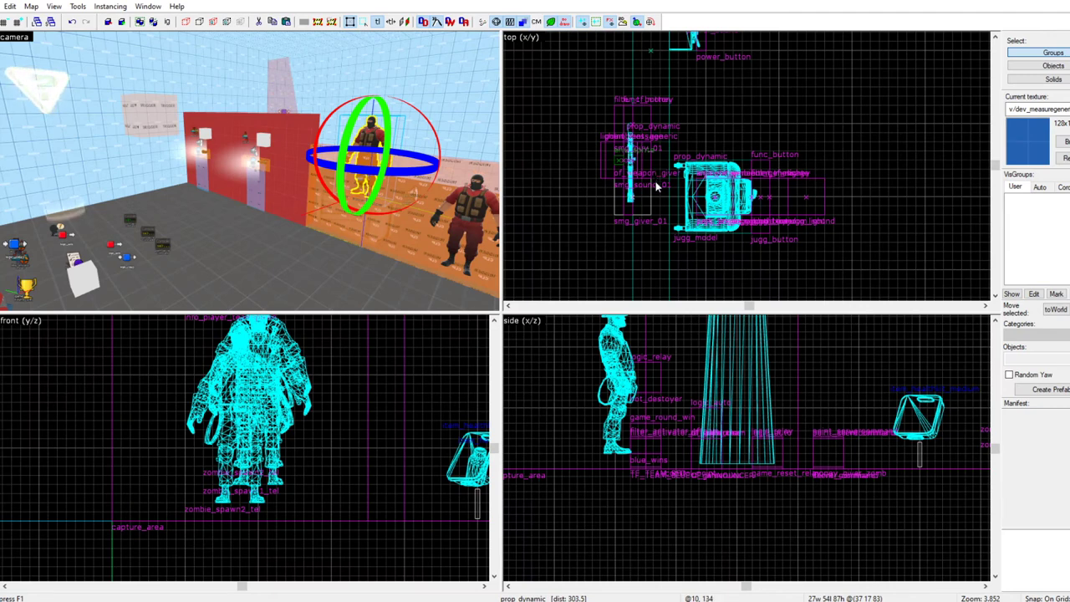